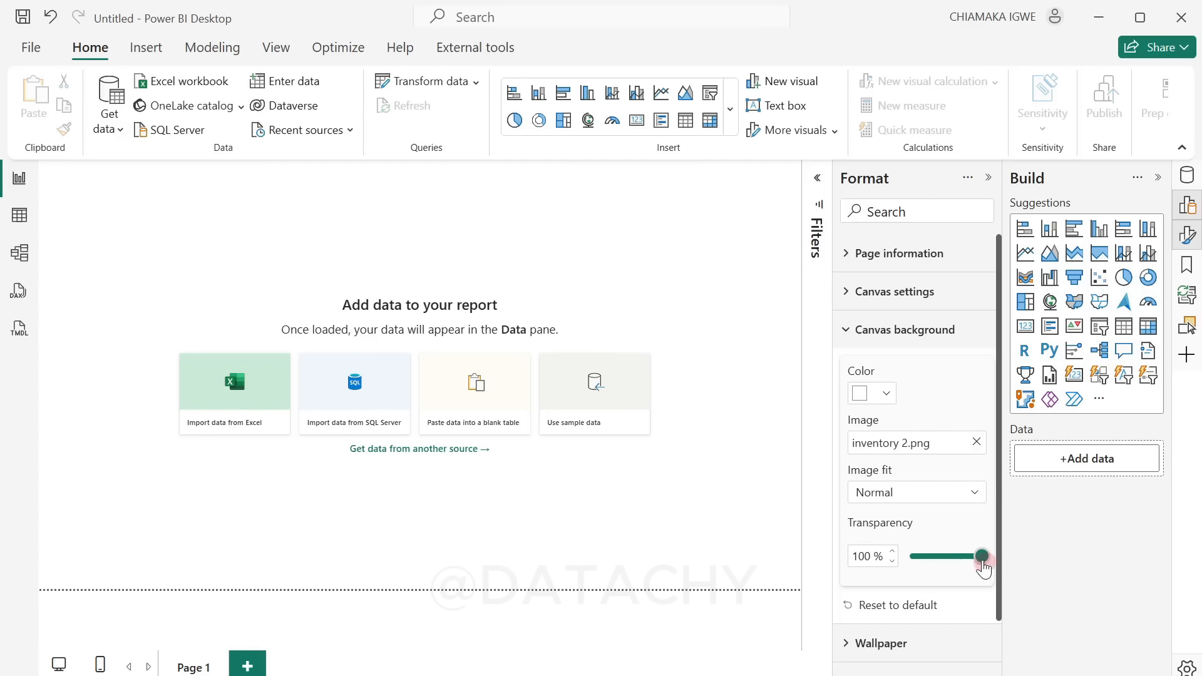
Step: Set the canvas background image's transparency to 0% and its image fit to Fit
left_click_drag(983, 557, 827, 561)
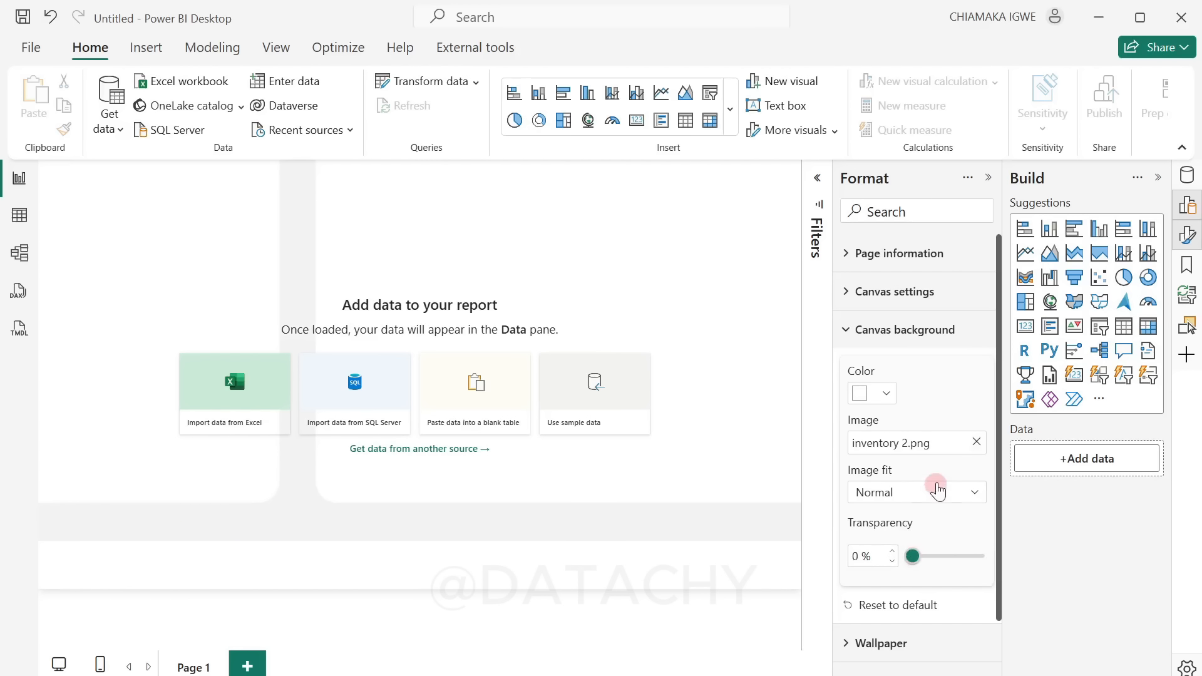
left_click(936, 498)
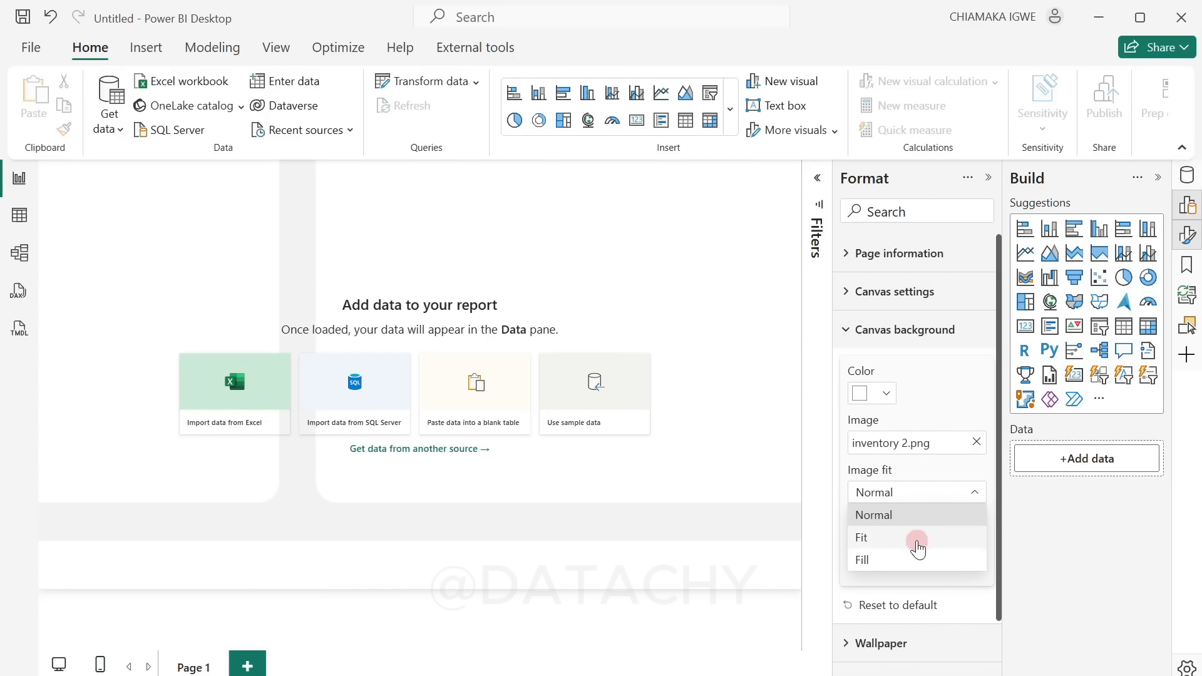
left_click(918, 543)
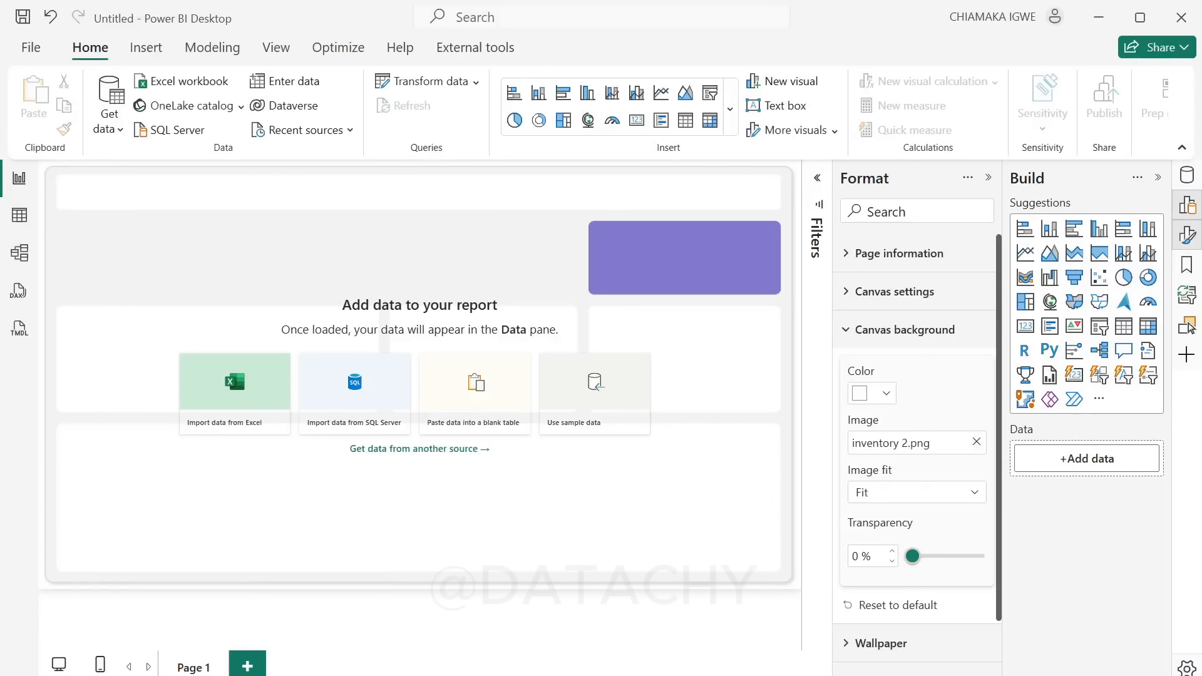
Step: Switch to the retail_store_inventory workbook in Excel and review the years available in the Date column's filter list
left_click(783, 675)
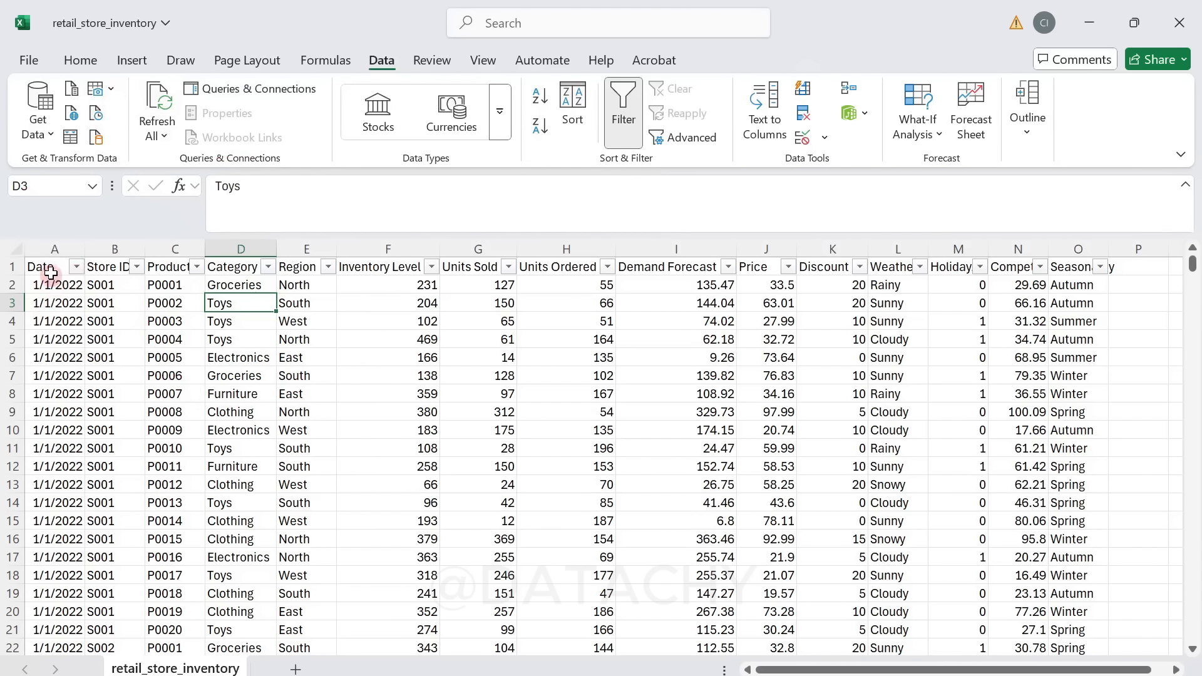
left_click(77, 268)
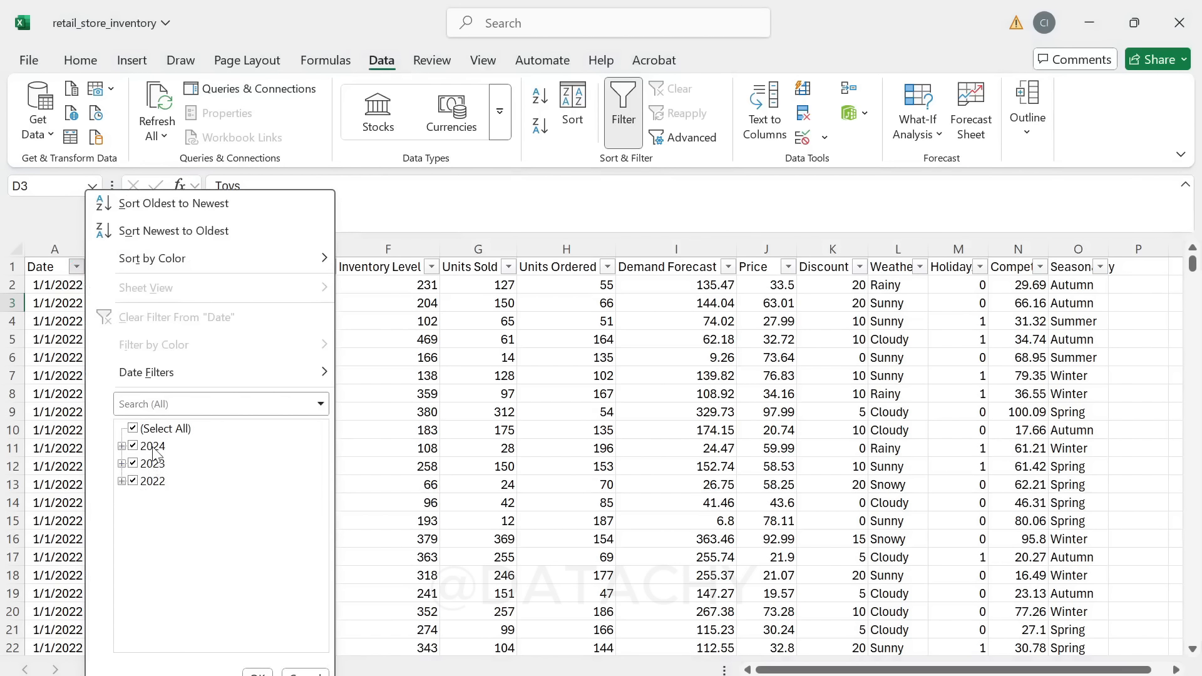
left_click(286, 673)
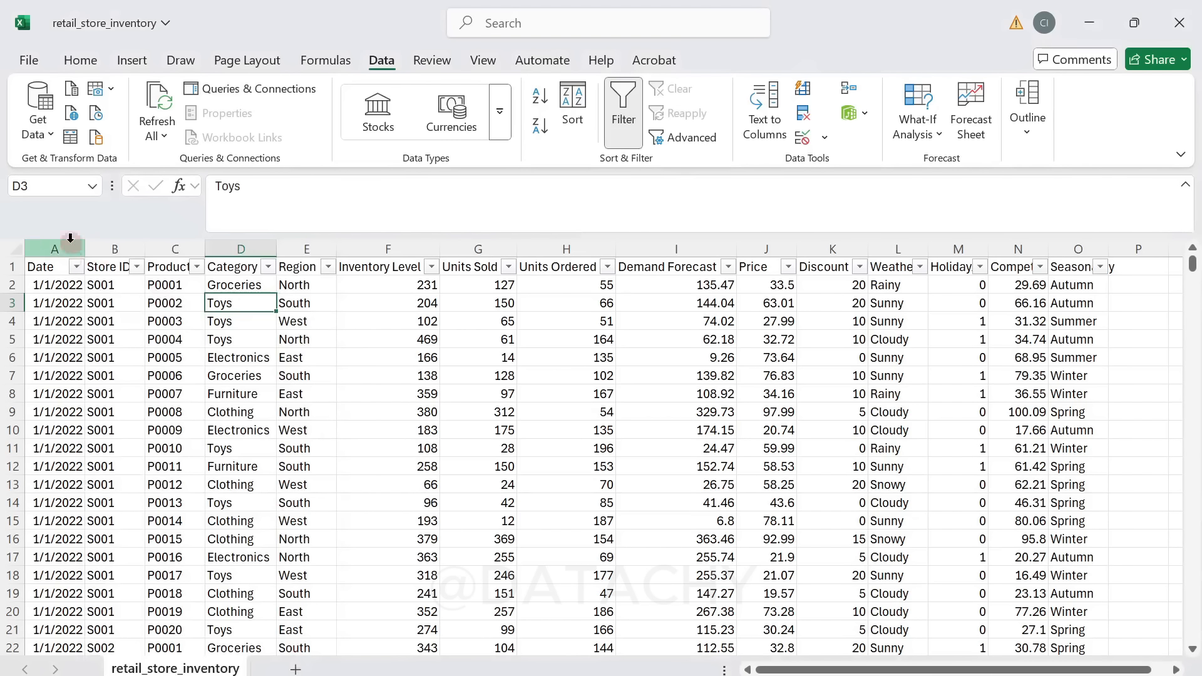
Step: Auto-fit the Product ID column's width, and review the filter values of the Category and Region columns
double_click(205, 248)
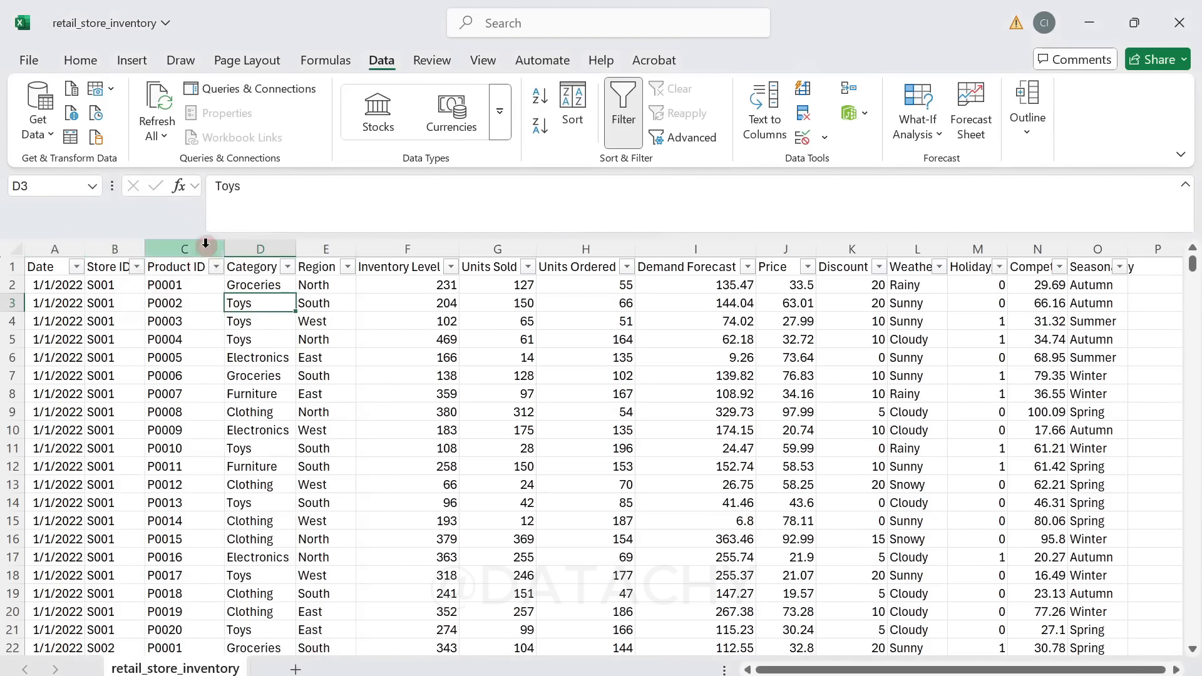
left_click(286, 268)
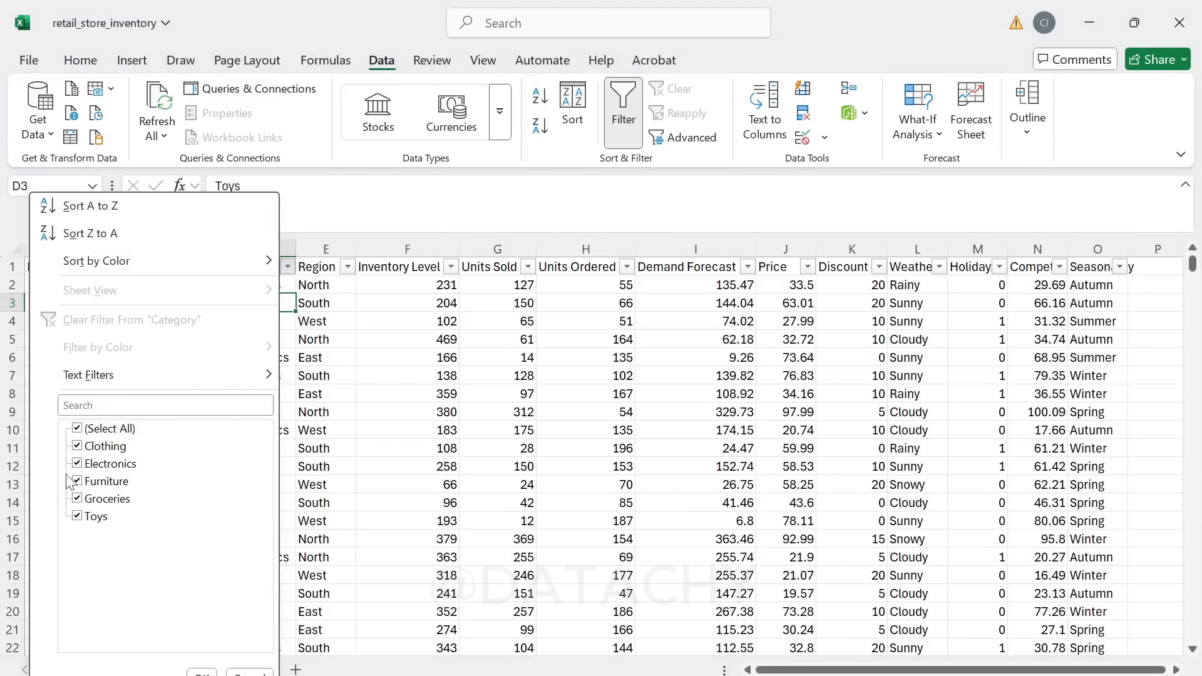
left_click(313, 407)
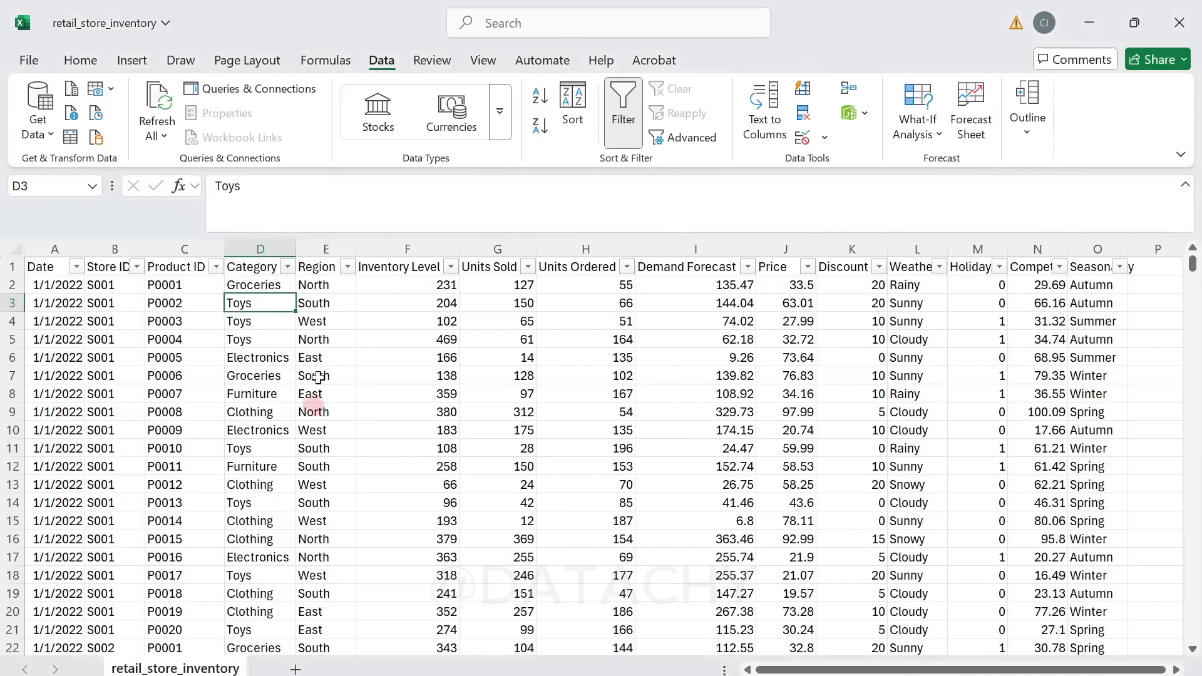
left_click(347, 268)
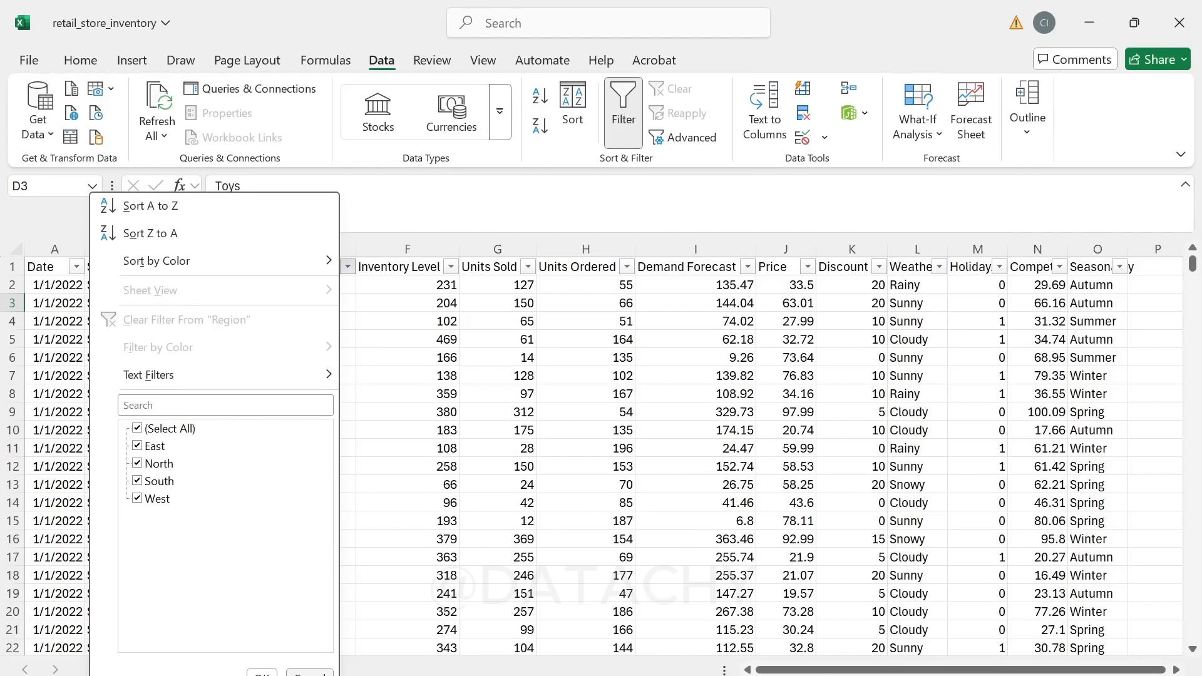
left_click(432, 364)
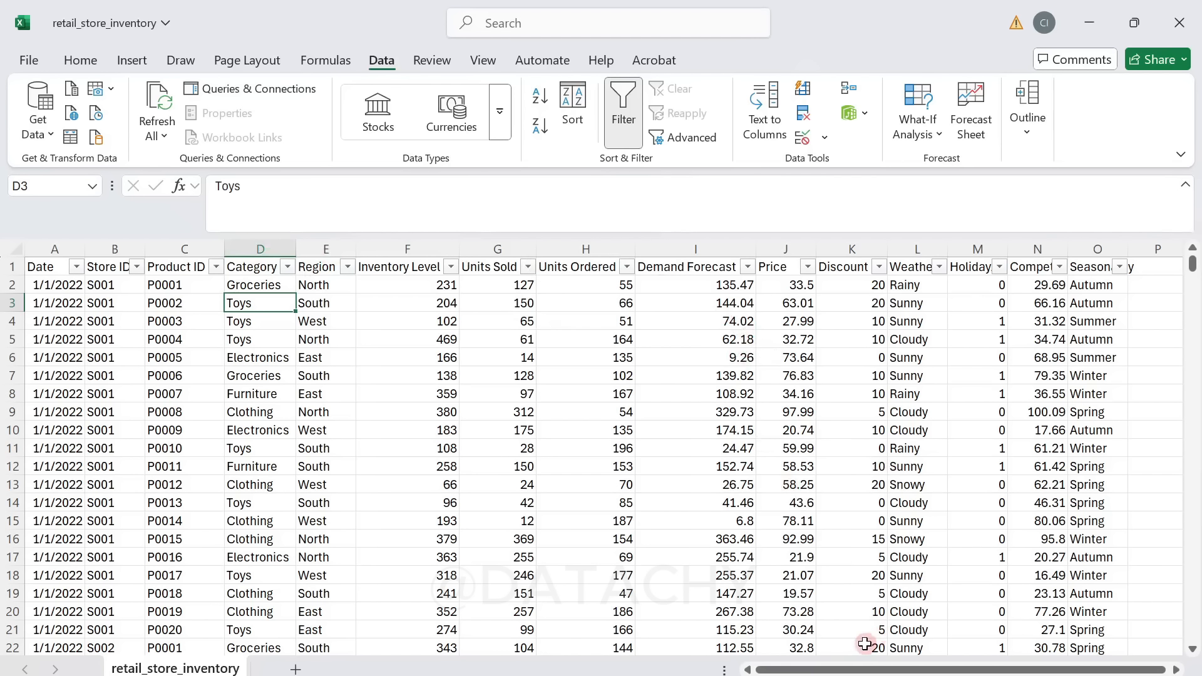
Step: Switch back to Power BI Desktop, collapse the Format pane, and import retail_store_inventory.csv as a Text/CSV source into Power Query for transformation
left_click_drag(842, 673, 845, 671)
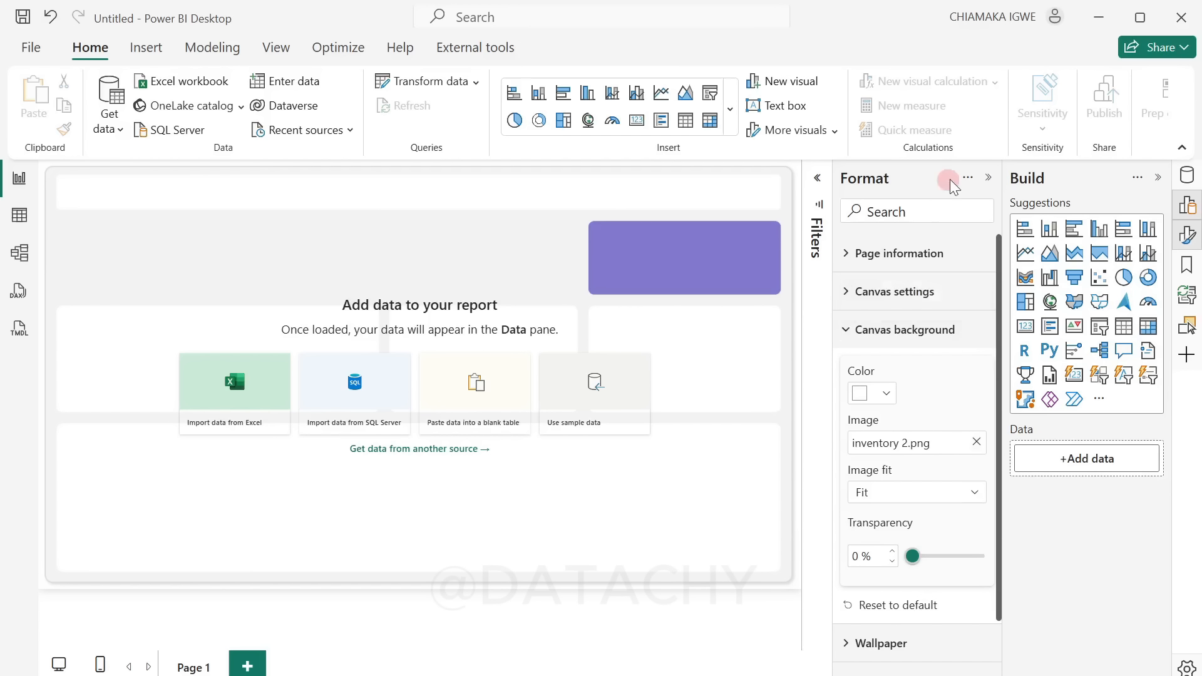
left_click(988, 178)
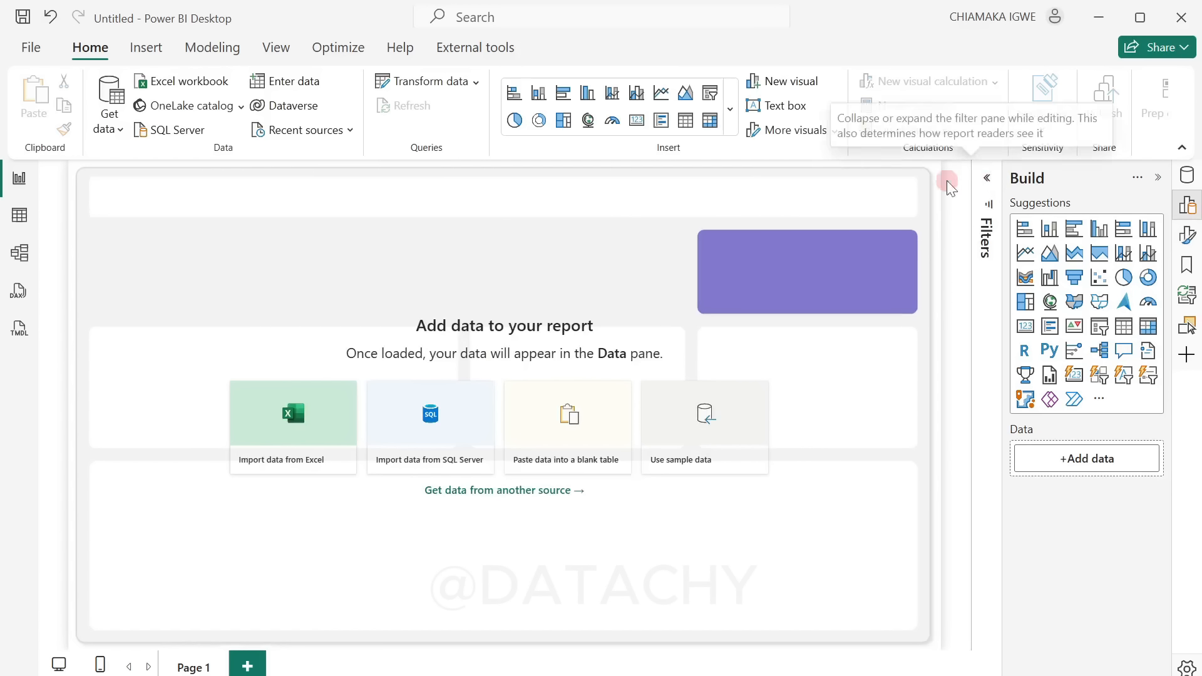
left_click(119, 127)
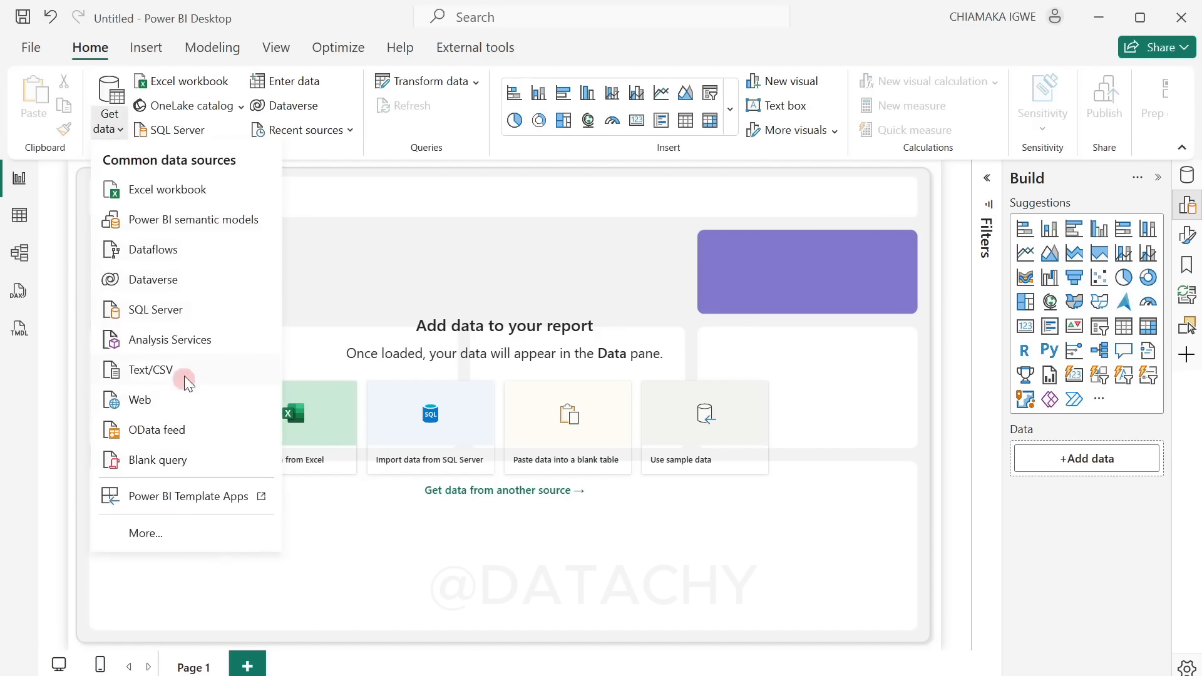
left_click(186, 371)
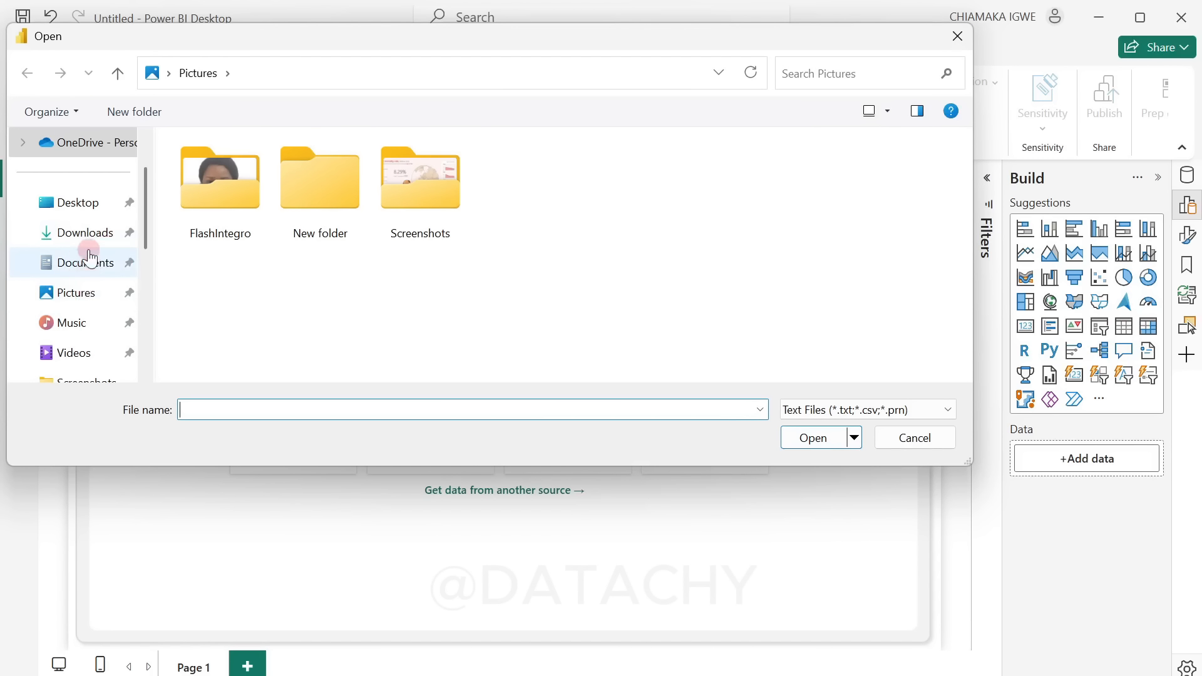
left_click(80, 201)
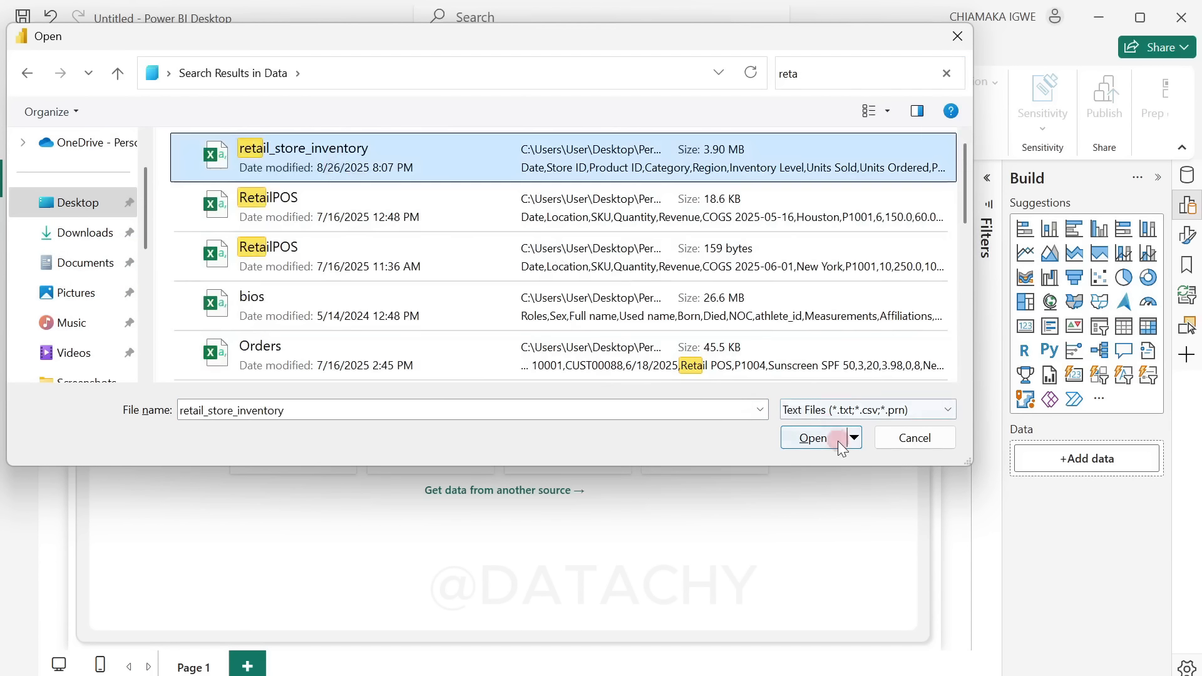
left_click(814, 438)
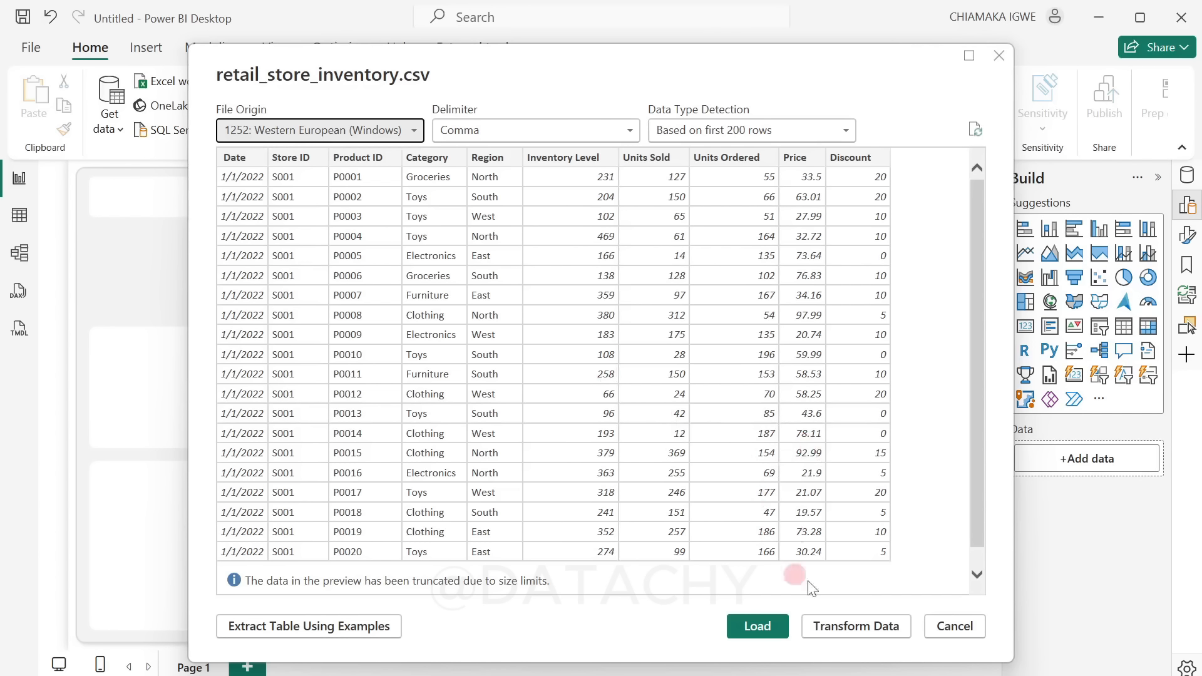
left_click(852, 632)
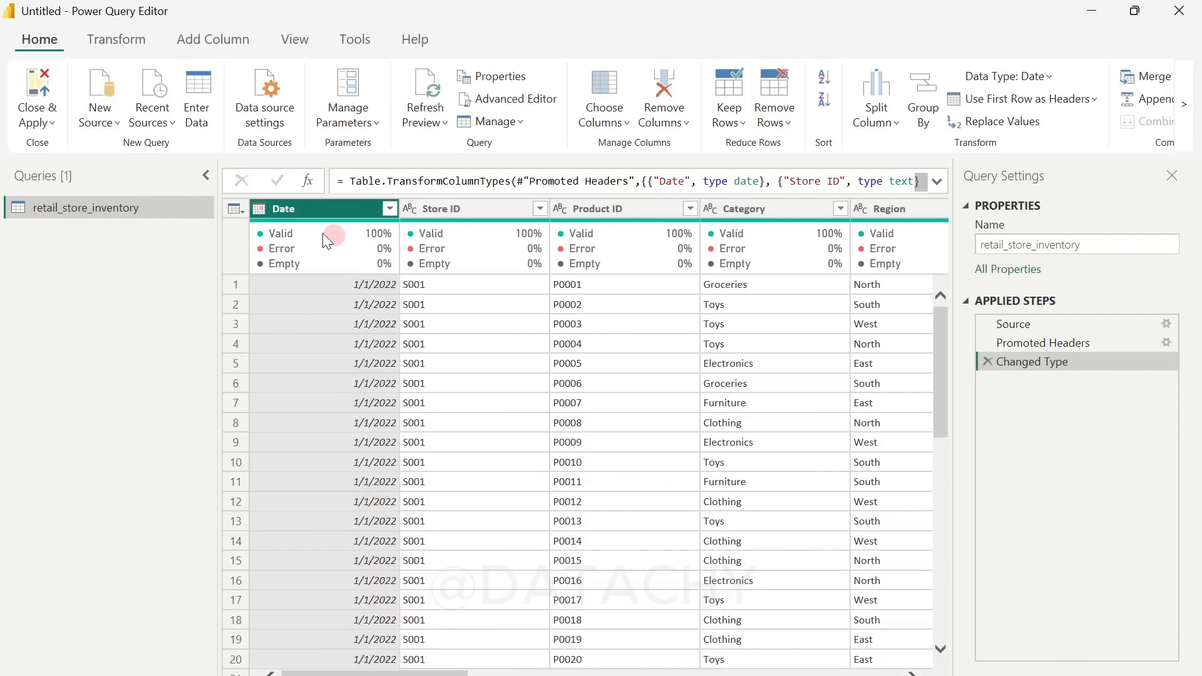
Step: Base the column profiling on the entire data set instead of the top 1000 rows
mouse_move(315, 238)
left_click(263, 675)
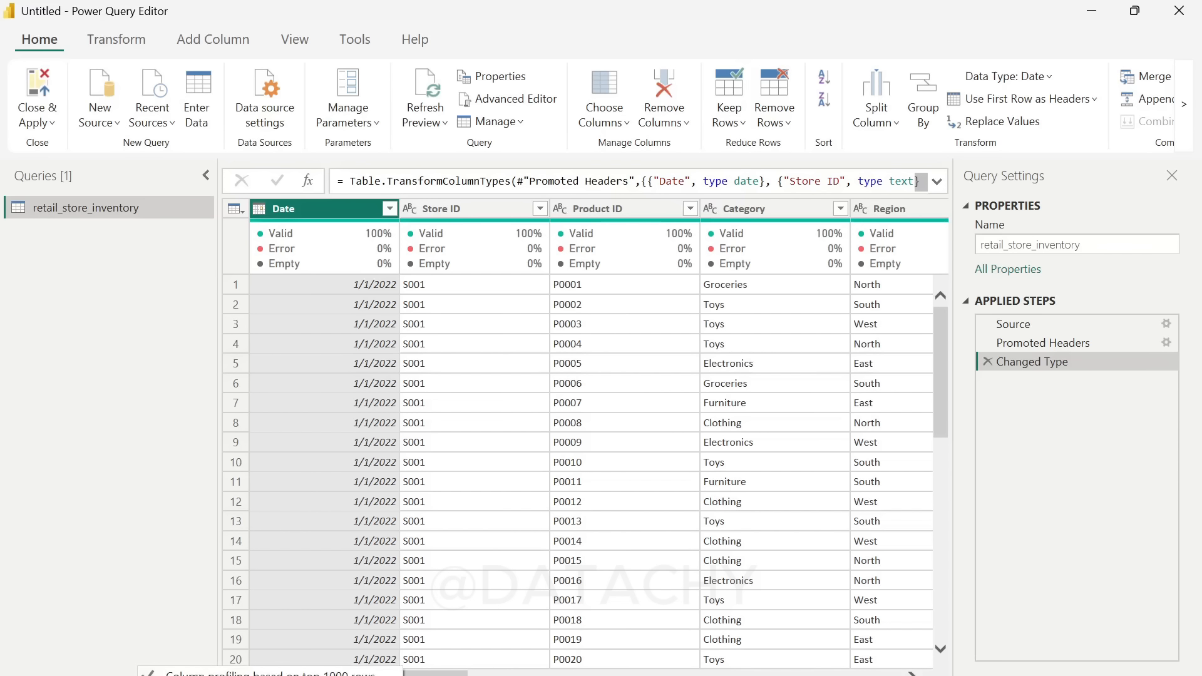
left_click(294, 669)
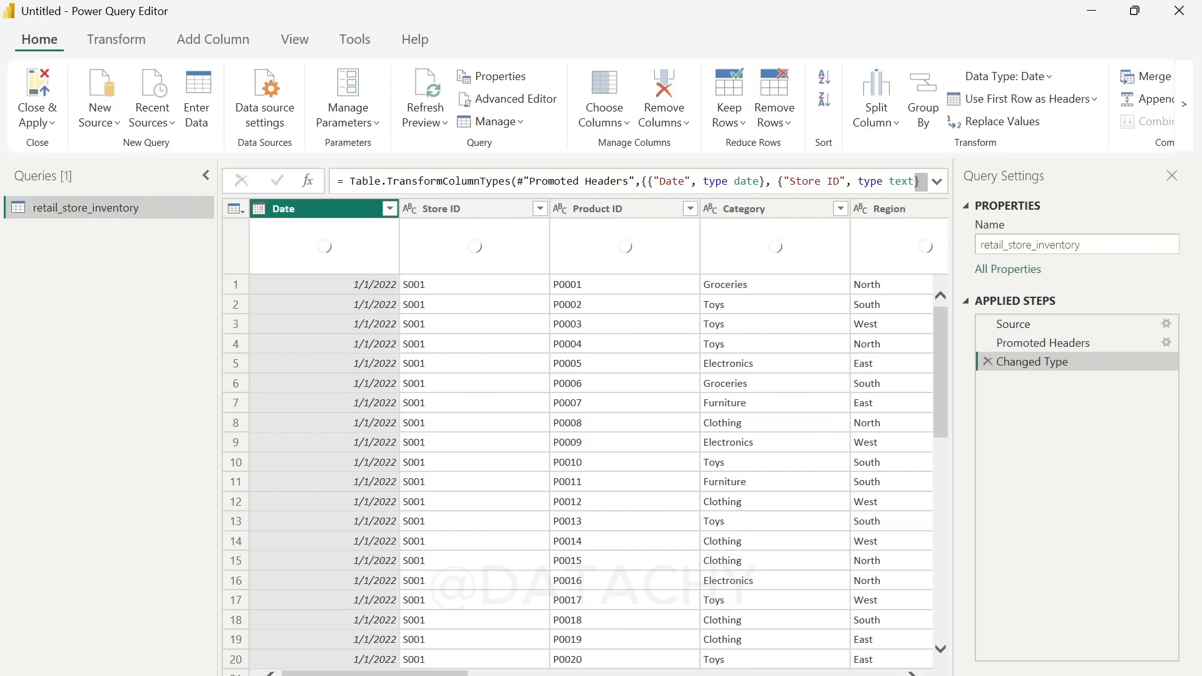
Step: Examine the valid, error and empty percentages of all columns from Date to Seasonality, along with the query's applied steps
left_click_drag(375, 674, 809, 674)
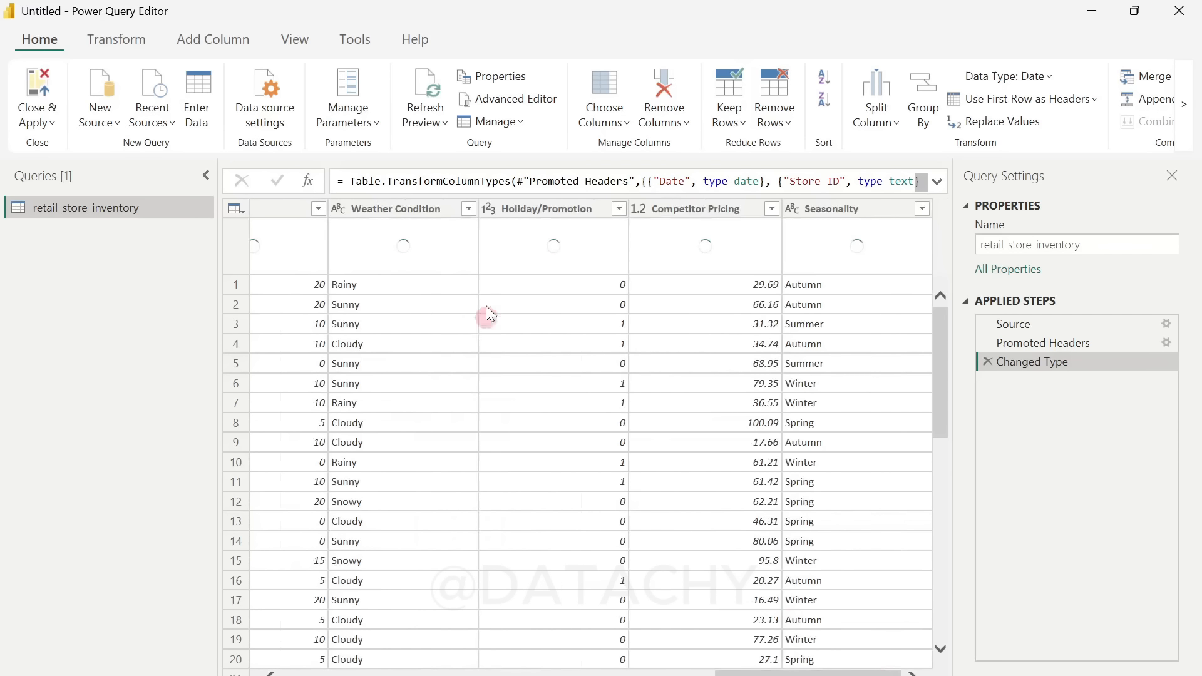
left_click(292, 39)
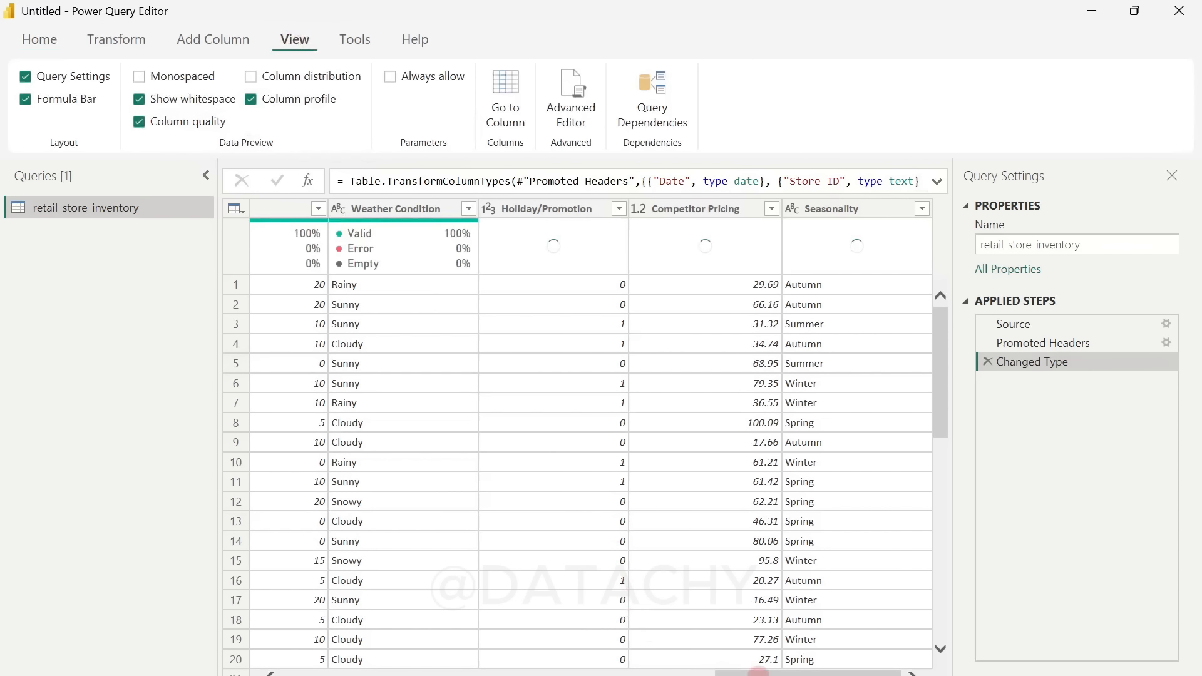
left_click_drag(758, 671, 326, 672)
left_click(337, 295)
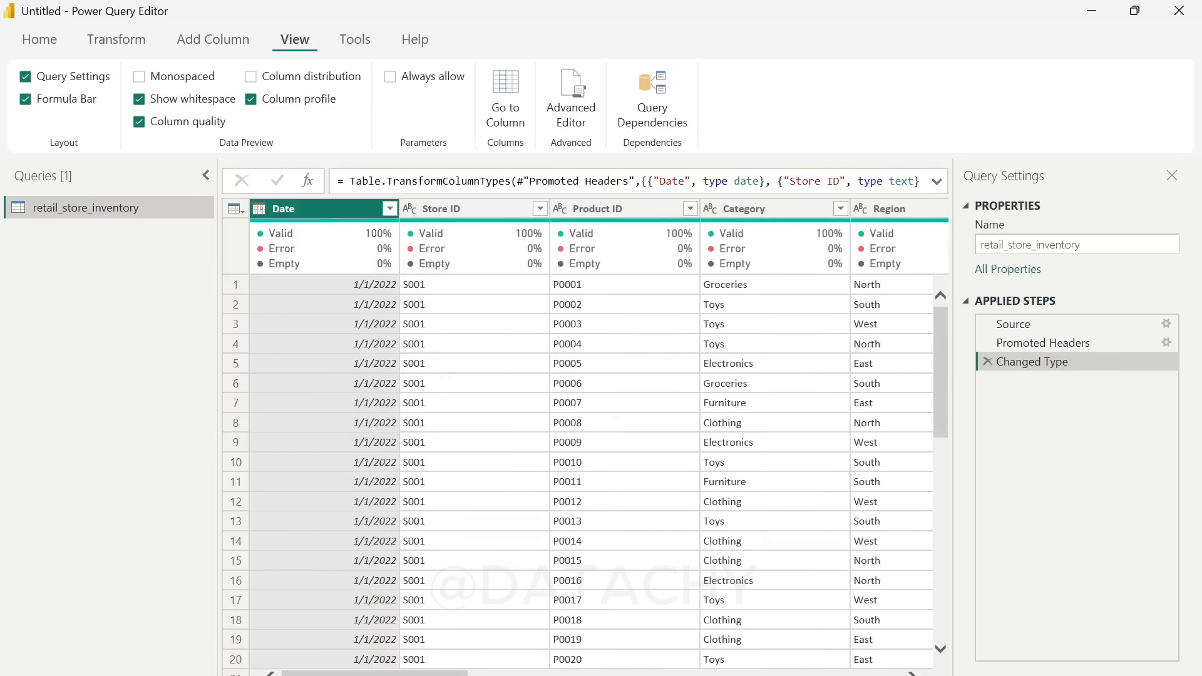
left_click_drag(451, 671, 886, 671)
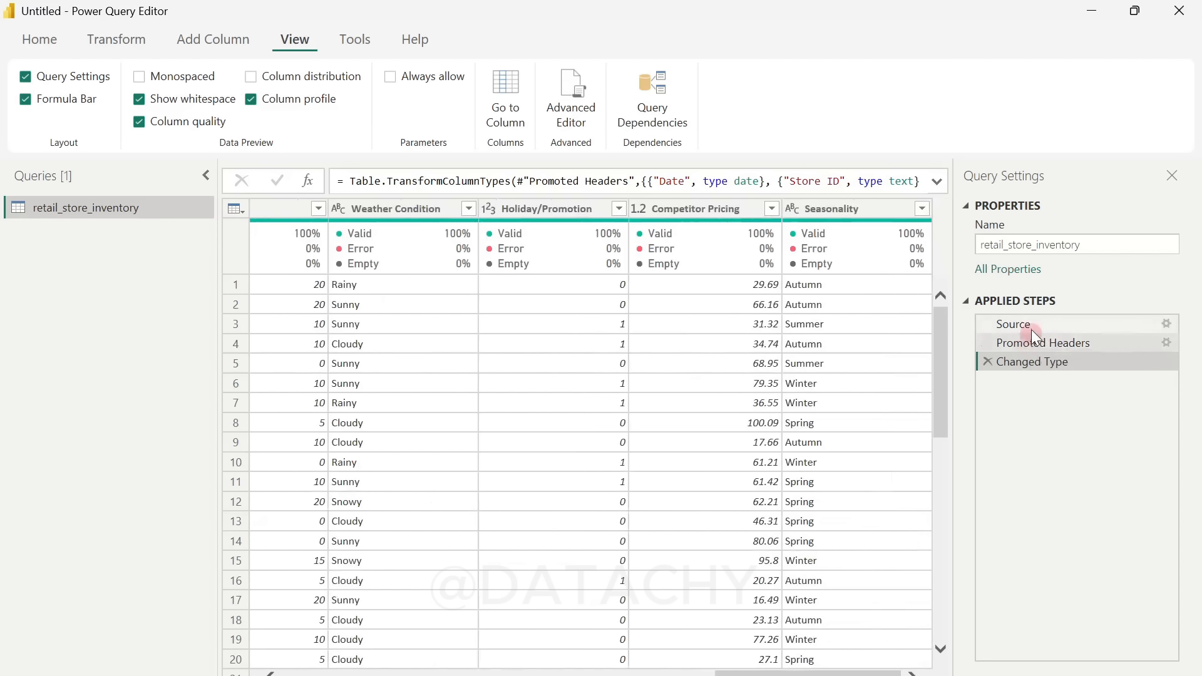
left_click_drag(1031, 339, 1054, 354)
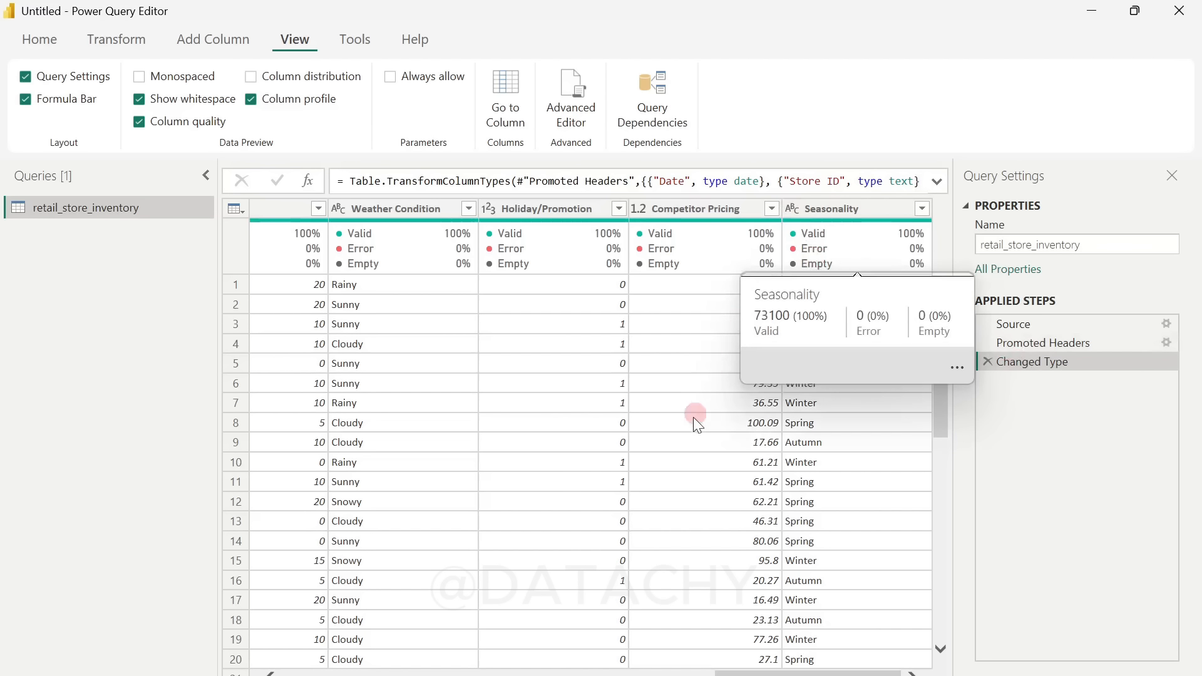
left_click(790, 216)
left_click(814, 606)
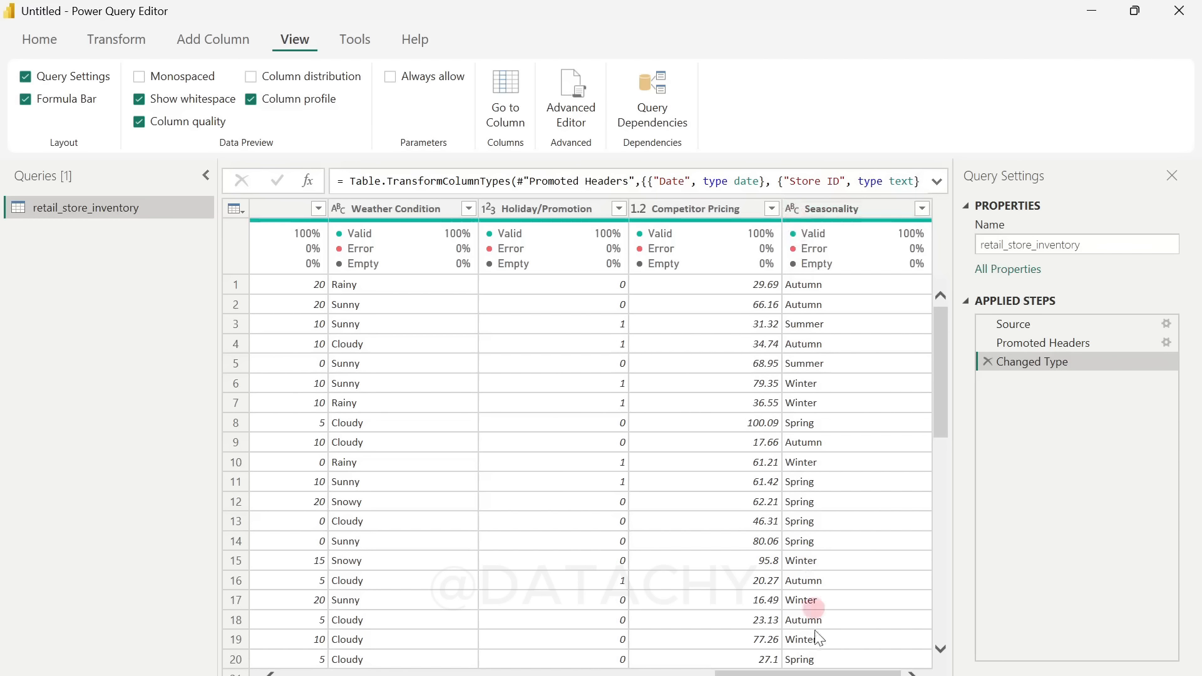
left_click_drag(775, 674, 339, 674)
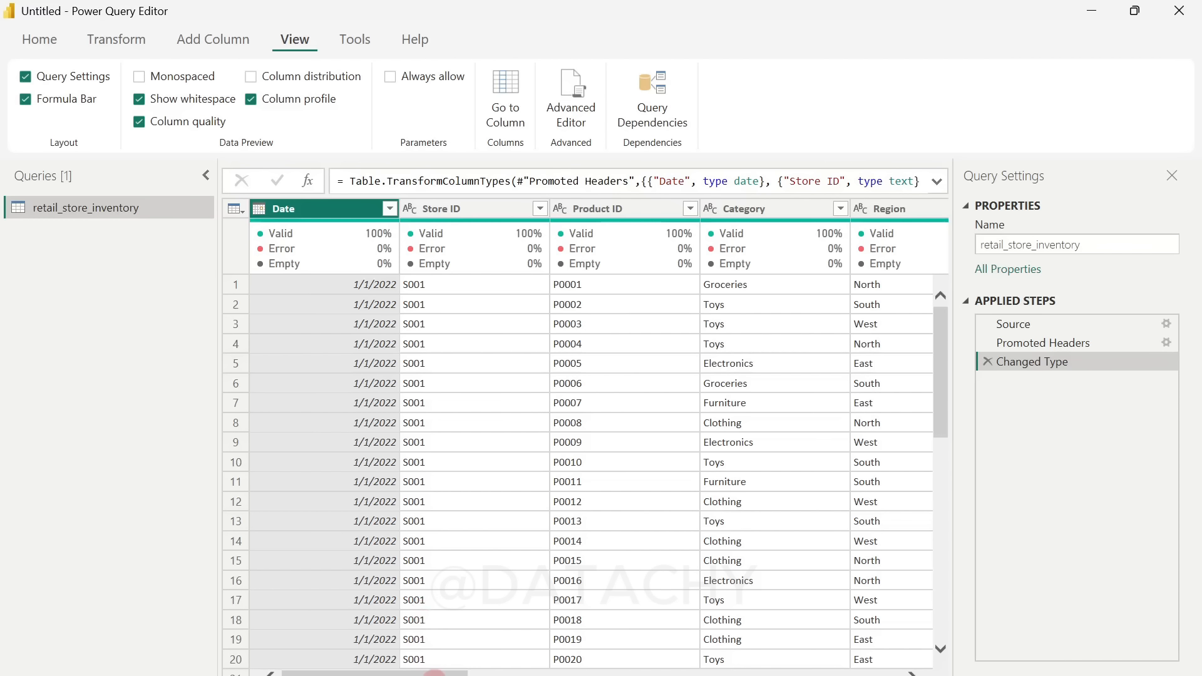
Step: Remove the Seasonality, Competitor Pricing, Holiday/Promotion, Weather Condition and Demand Forecast columns from the retail_store_inventory query
left_click_drag(435, 673, 868, 673)
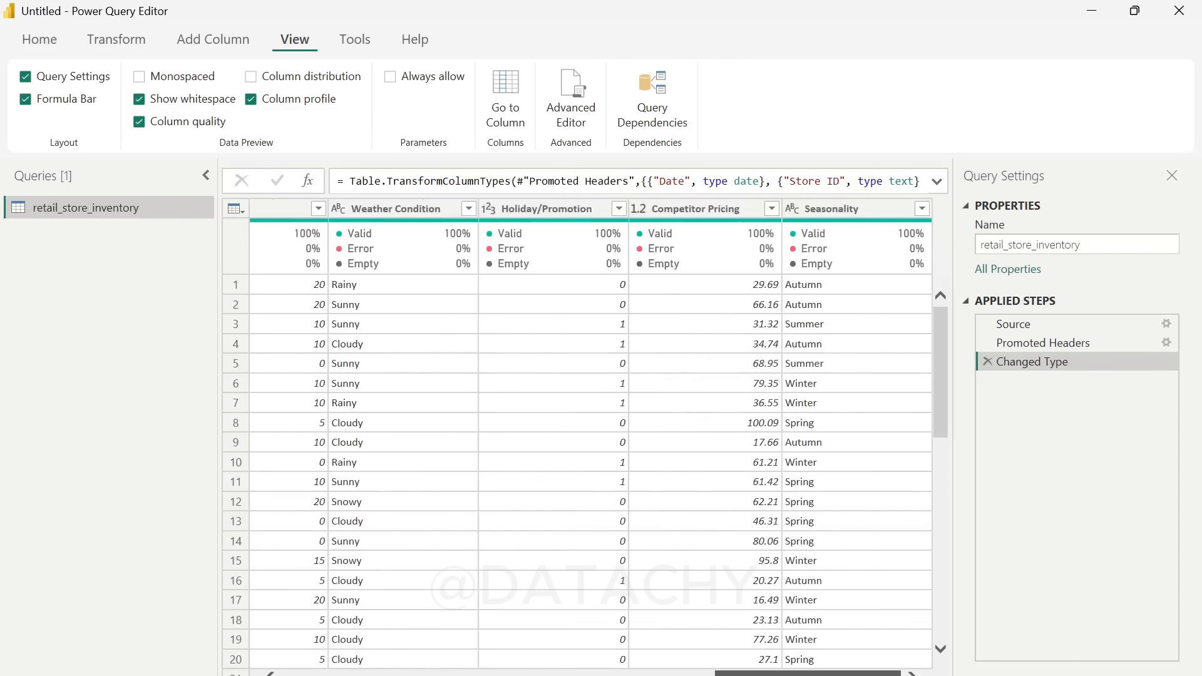
left_click(845, 216)
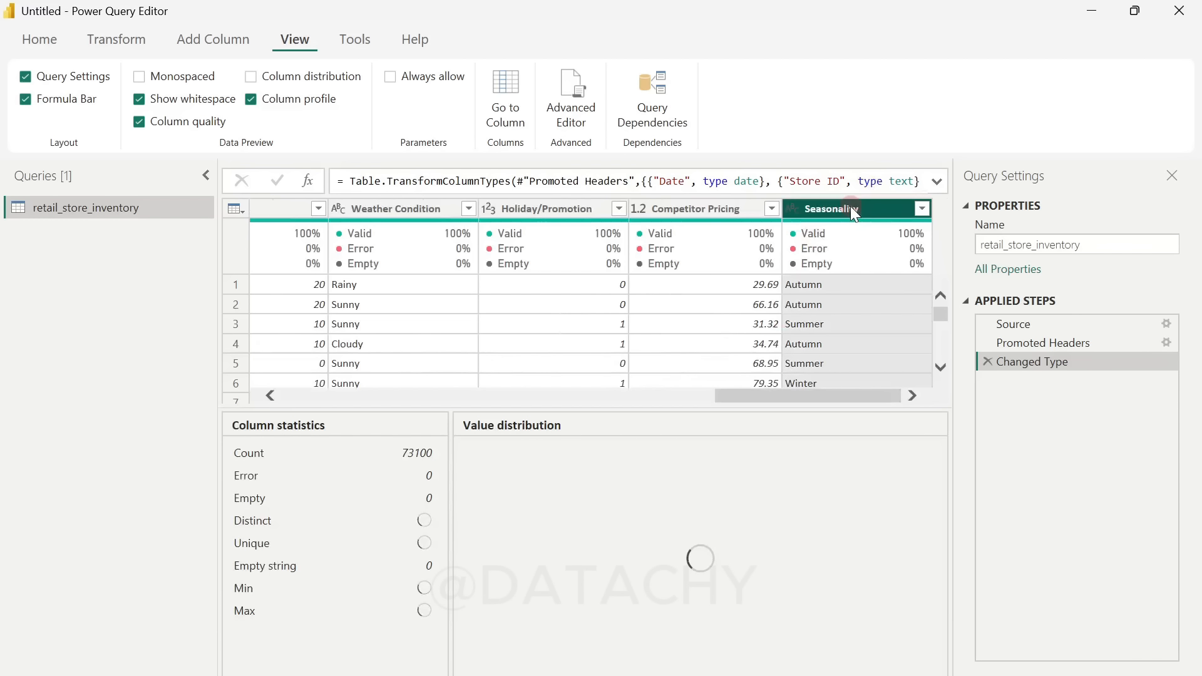
left_click(682, 209, "ctrl")
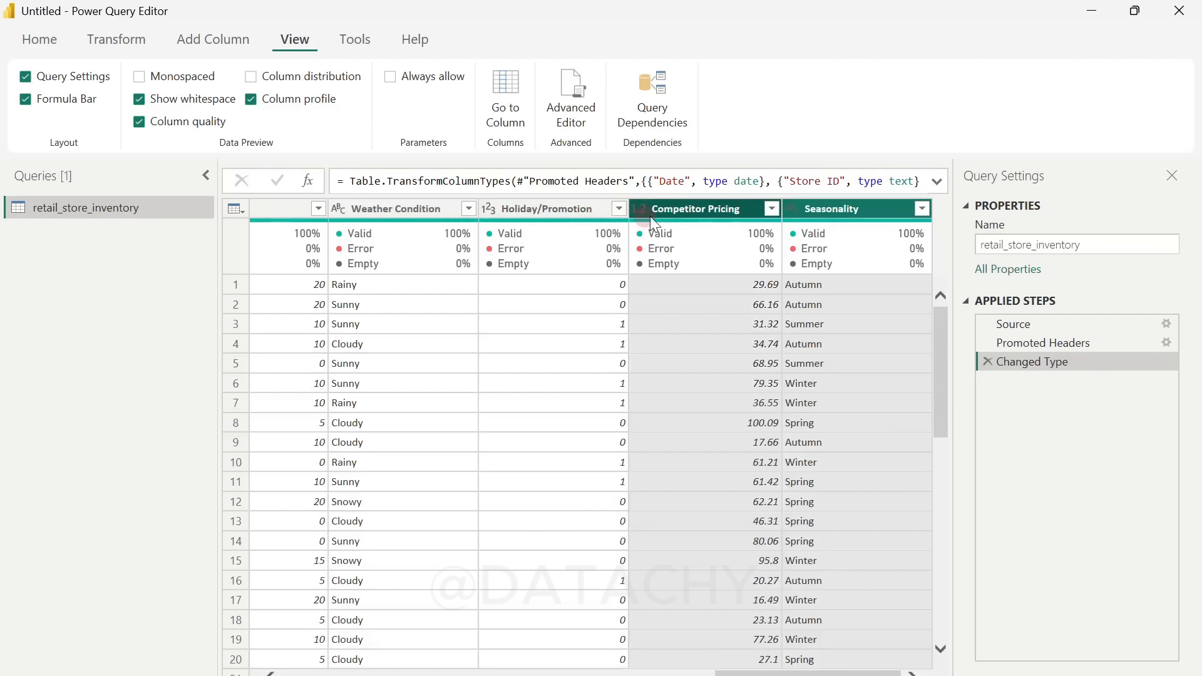
left_click(566, 213, "ctrl")
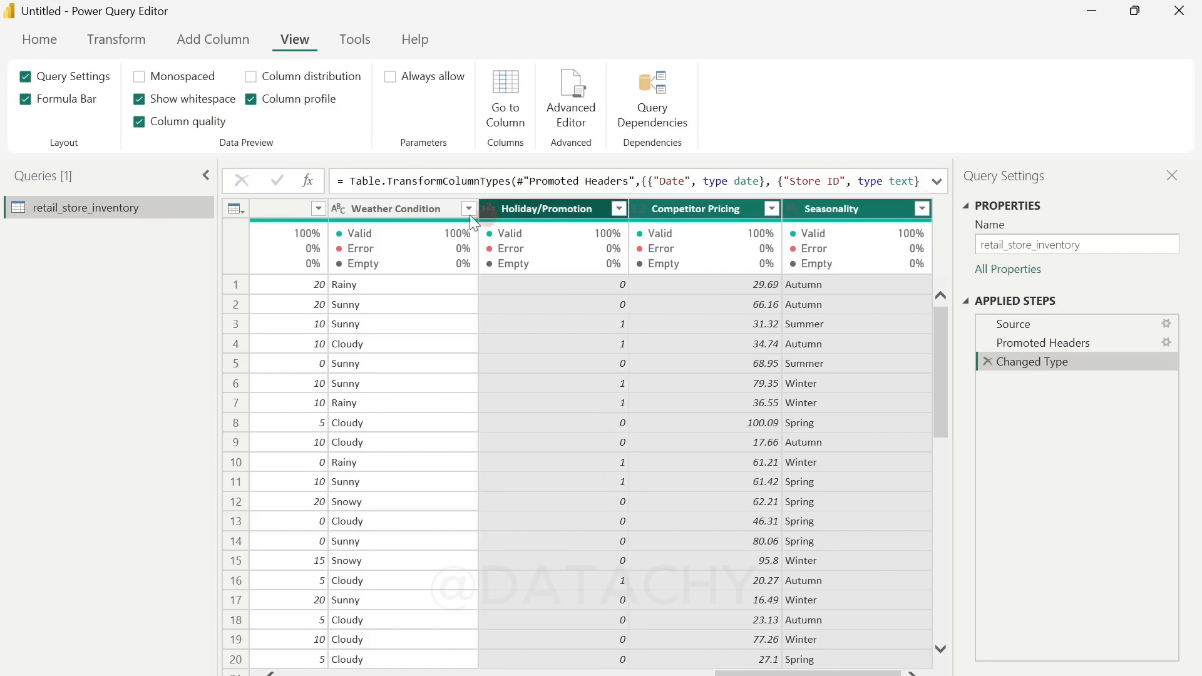
left_click(425, 209, "ctrl")
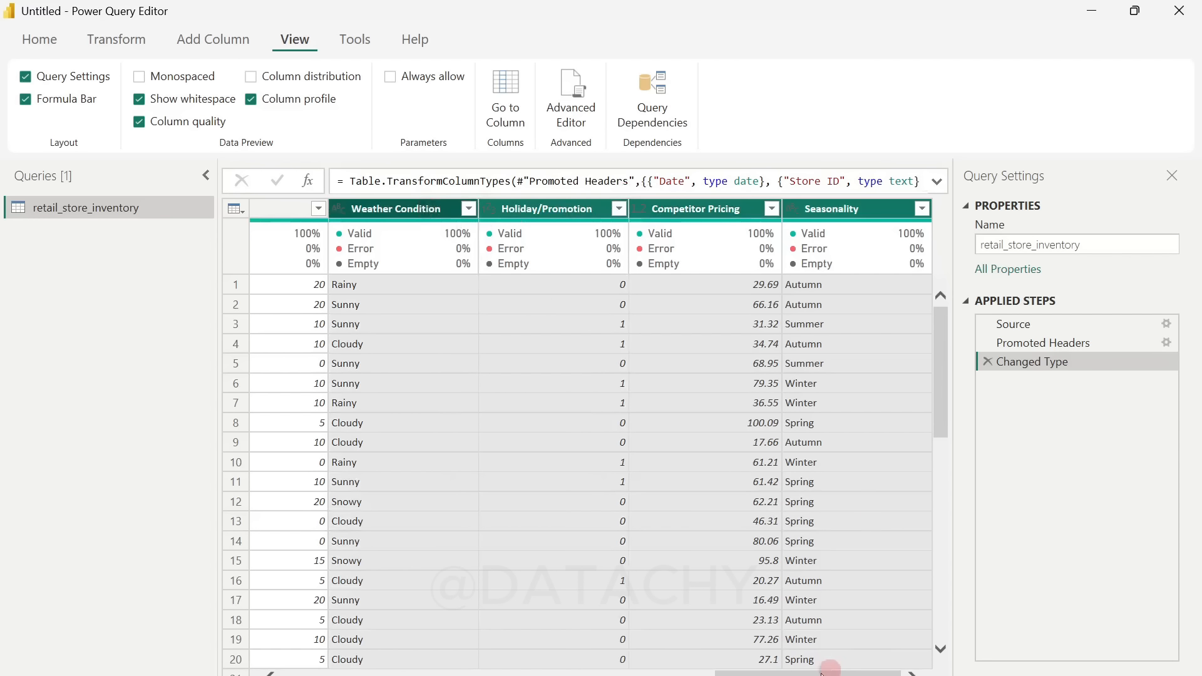
left_click_drag(824, 673, 660, 671)
left_click(505, 208, "ctrl")
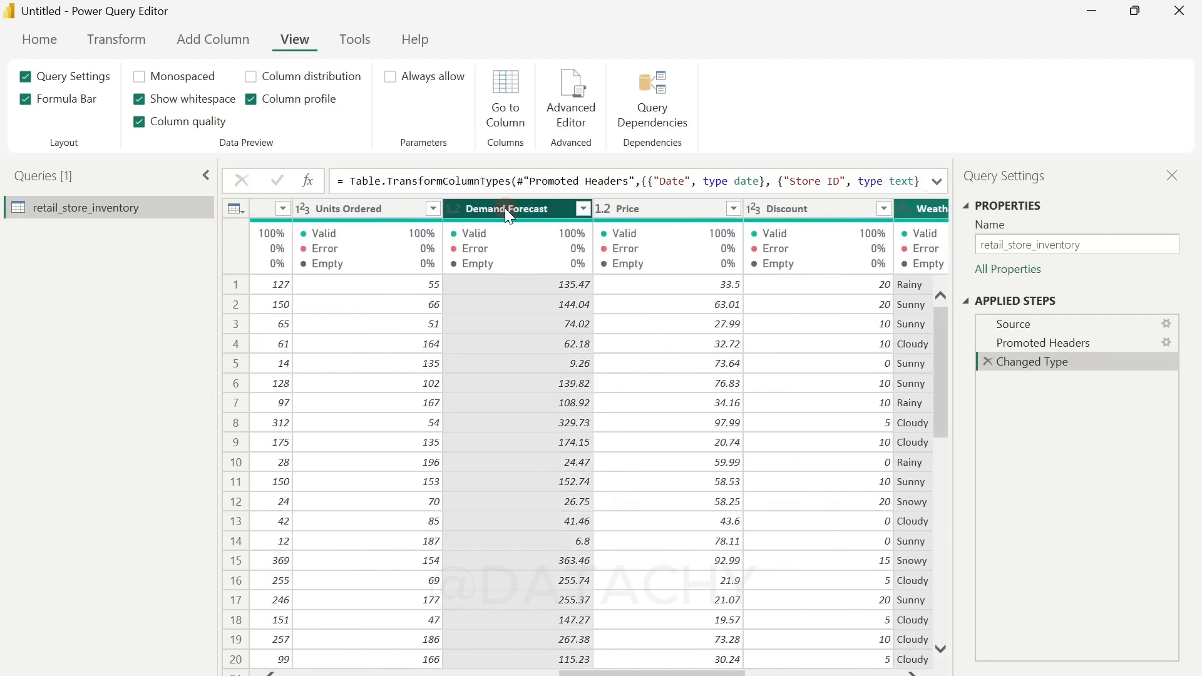
right_click(505, 208)
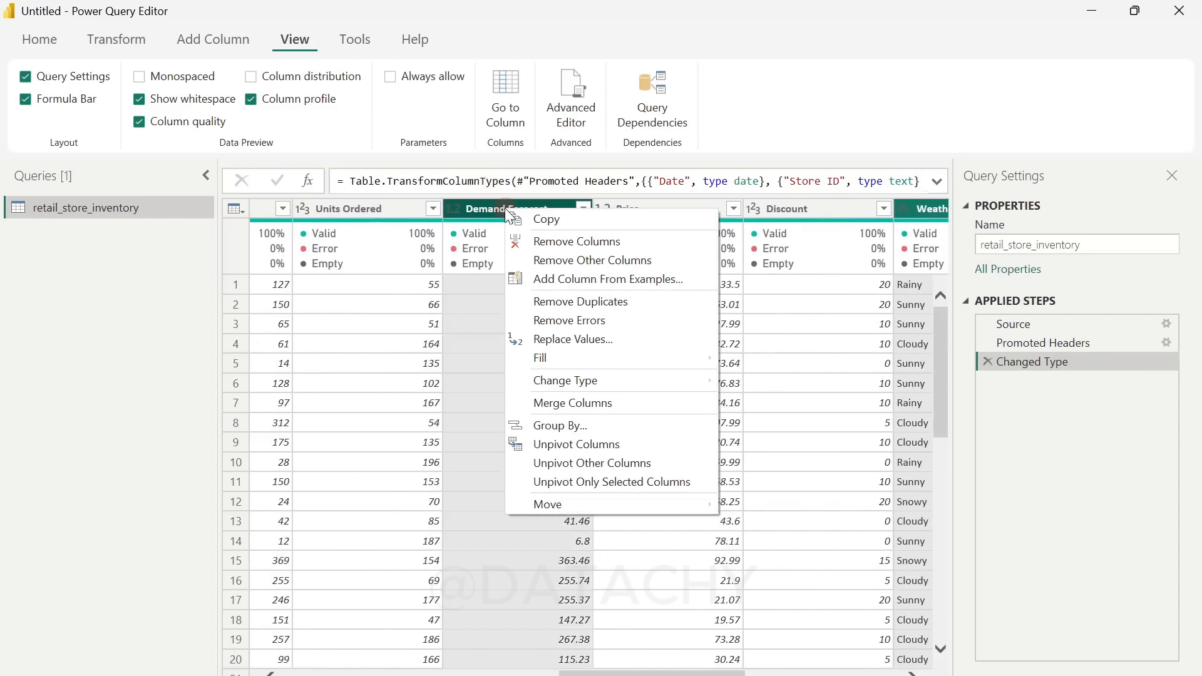
left_click(601, 244)
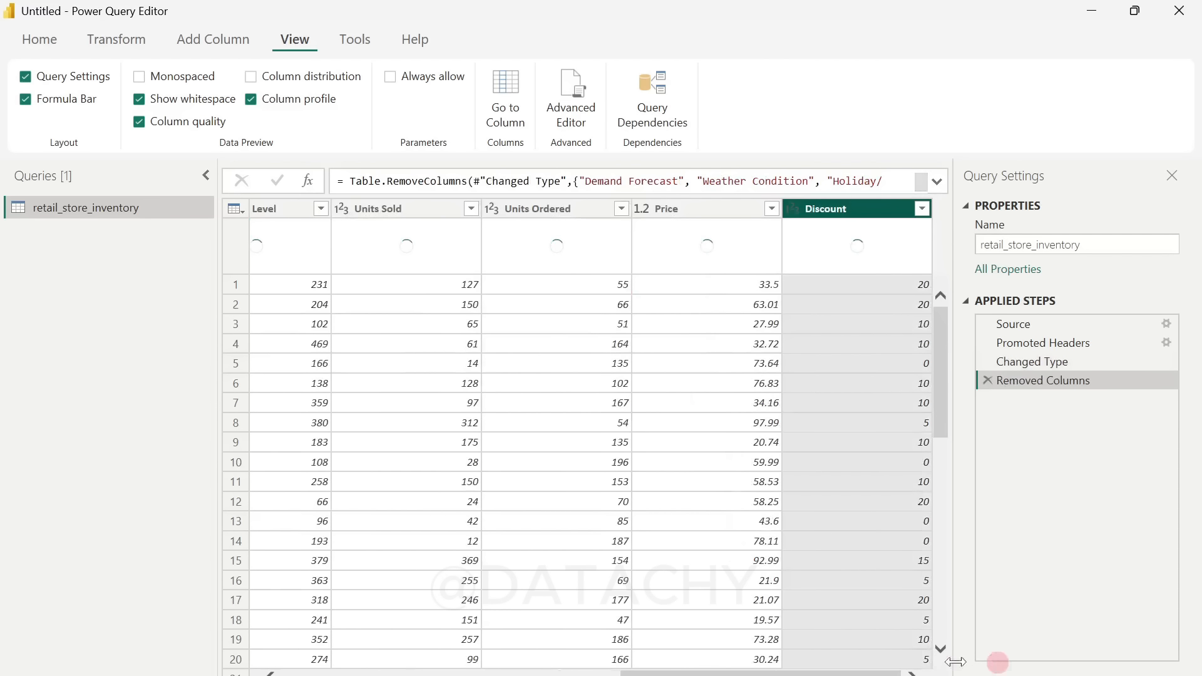
Step: Rename the retail_store_inventory query as Inventory
left_click_drag(867, 673, 459, 648)
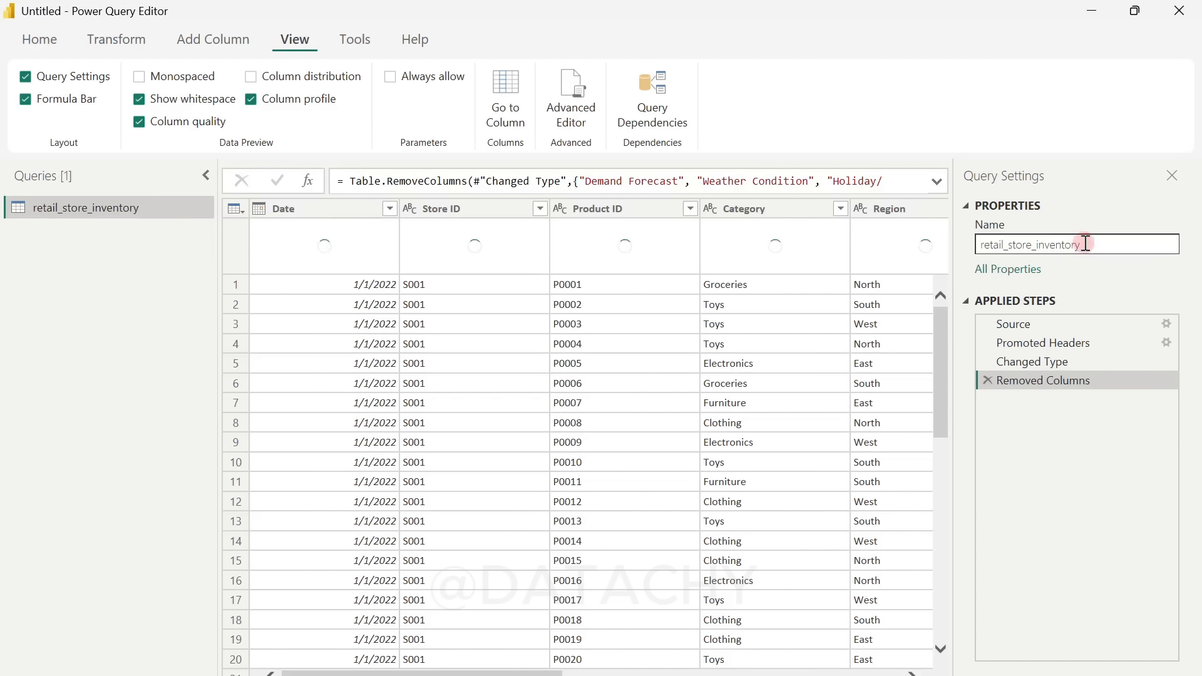
left_click_drag(1086, 244, 960, 247)
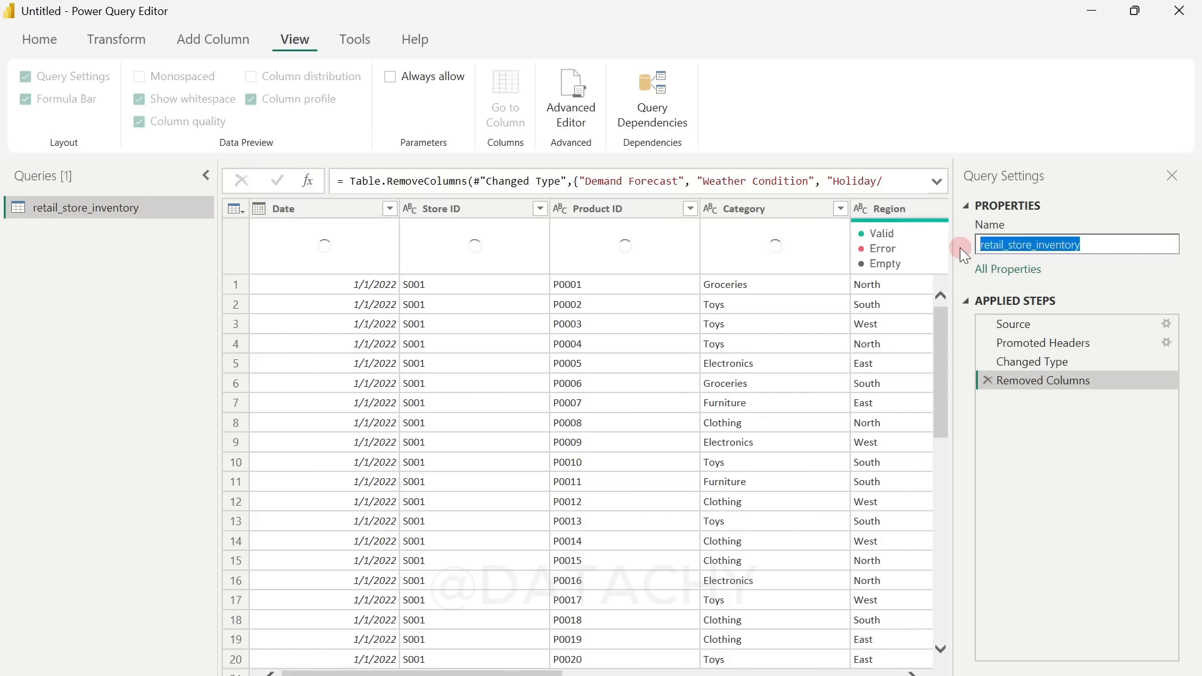
type("Invent")
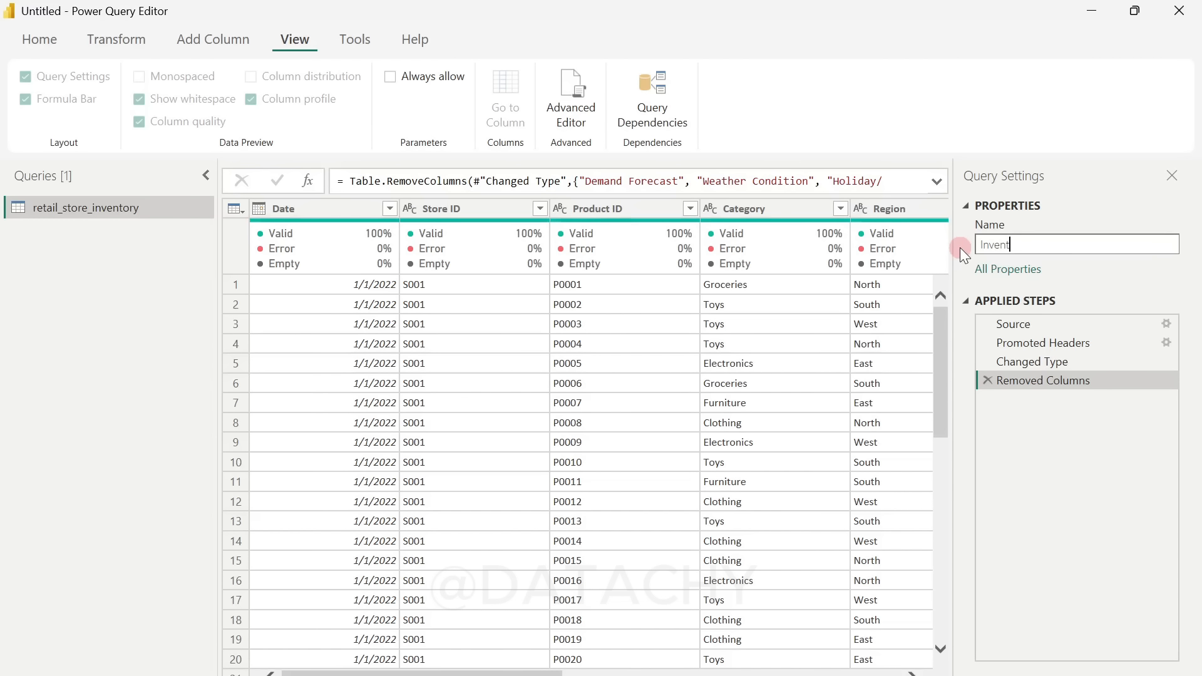
type("ory")
key("Return")
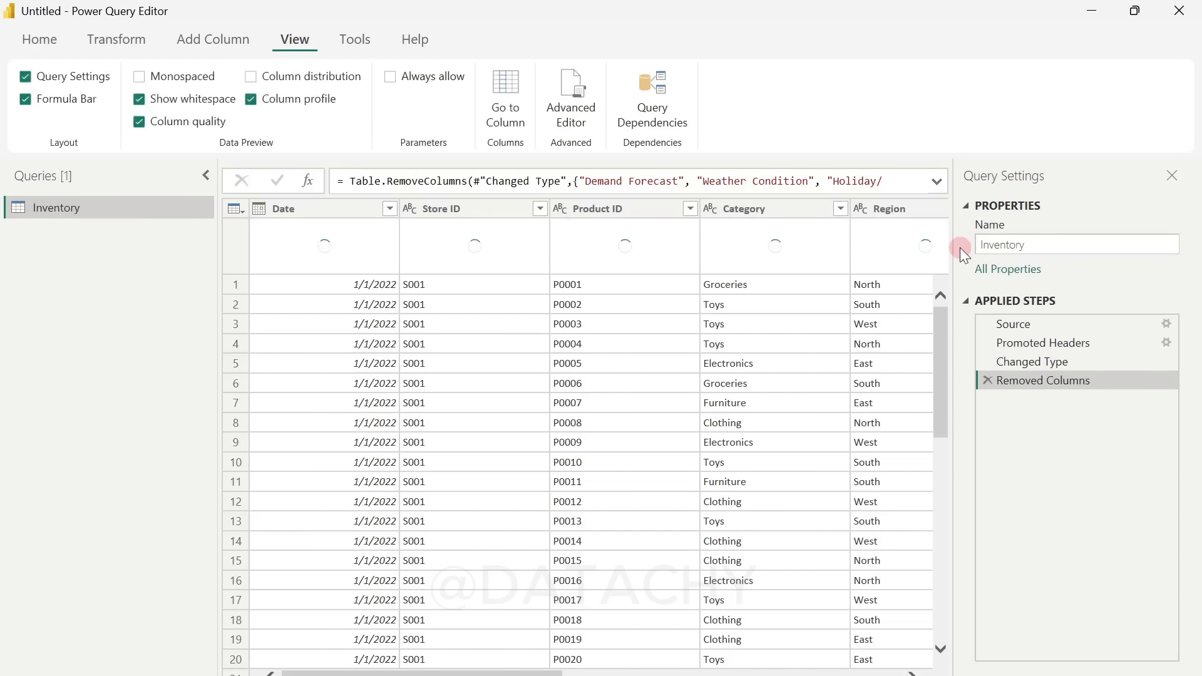
Step: Apply the query changes to load the Inventory table into the report, and expand its field list
left_click(39, 39)
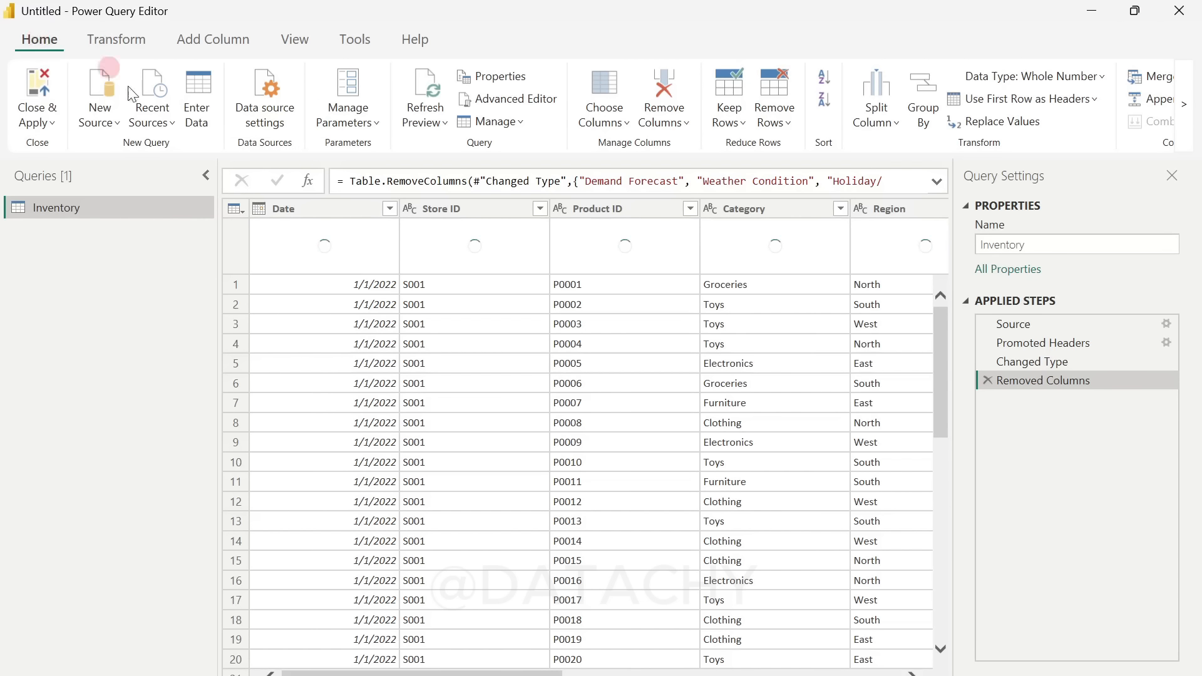
left_click(37, 122)
left_click(84, 150)
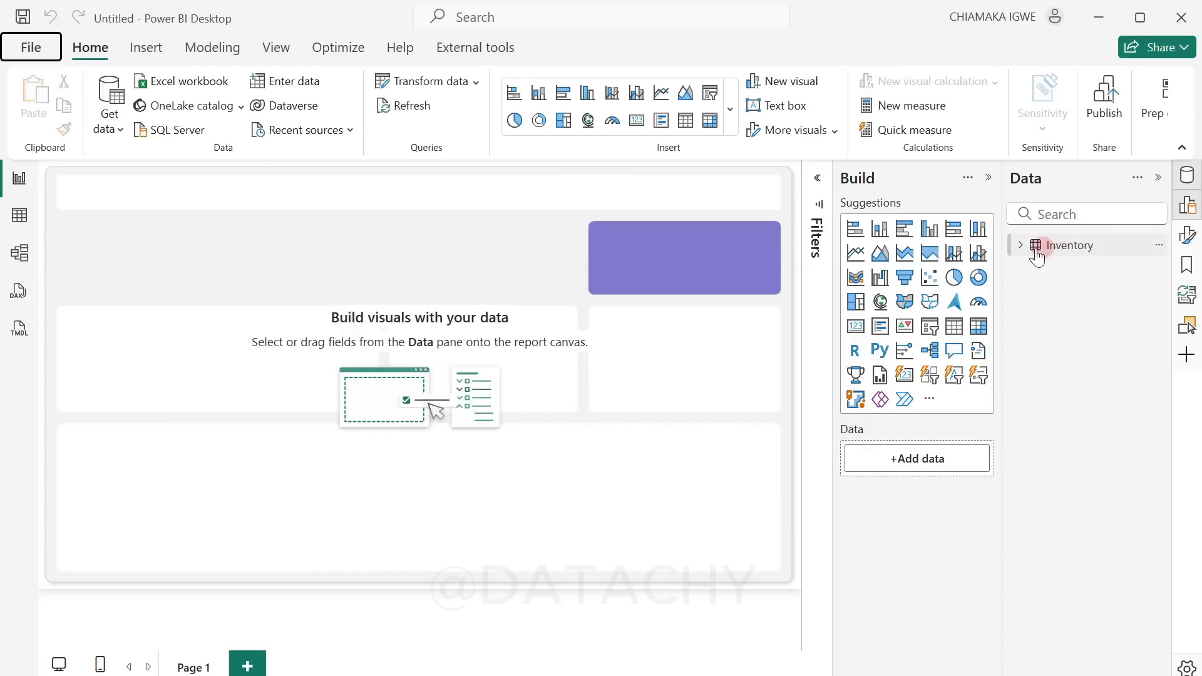
left_click(1019, 247)
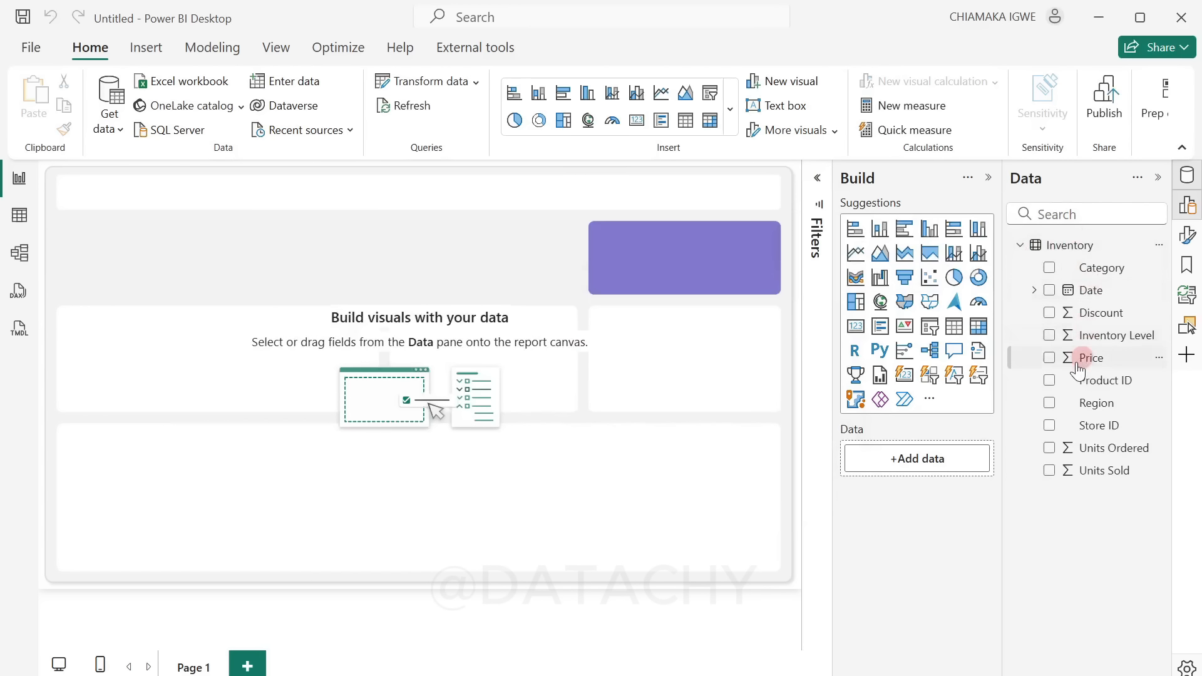
Step: In the table view, set the Inventory table's Date column format to dd/mm/yyyy and collapse the table's field list
left_click(19, 215)
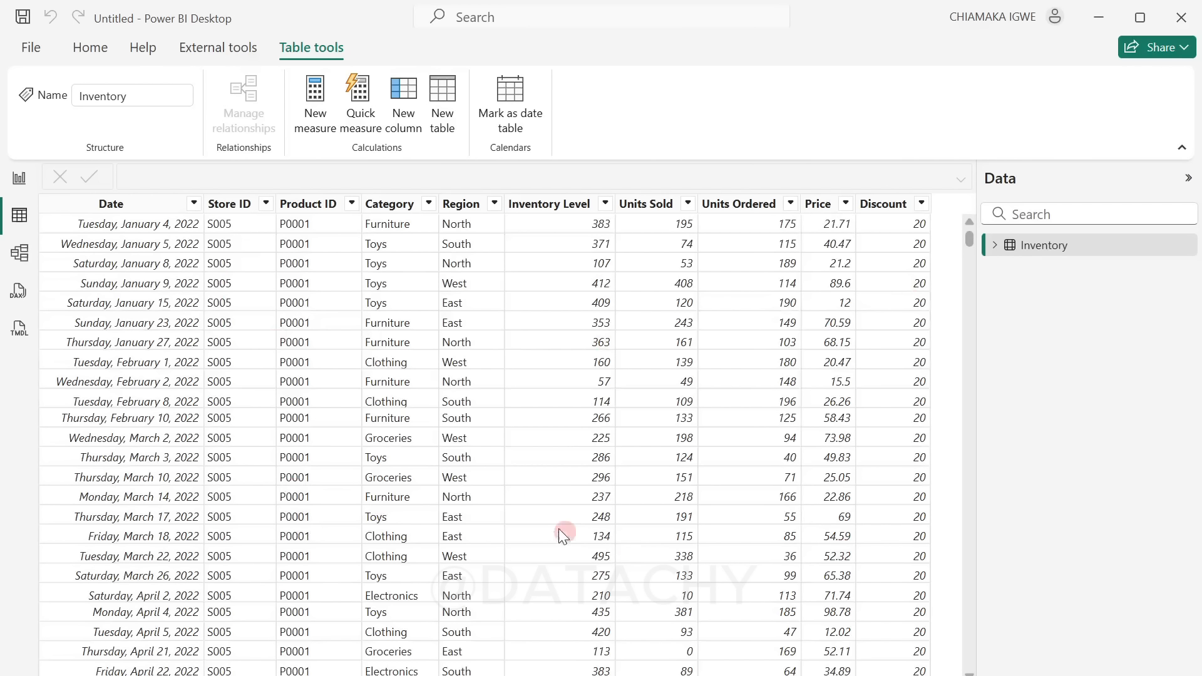
left_click(119, 205)
left_click(426, 62)
left_click(411, 89)
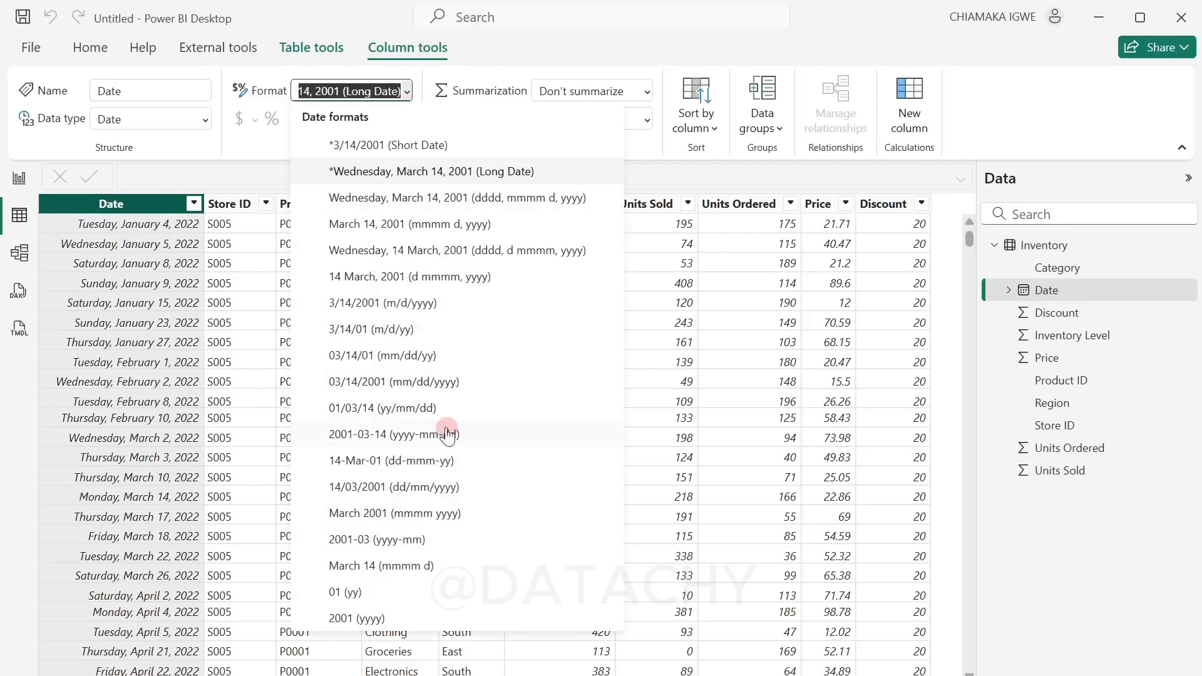
left_click(430, 492)
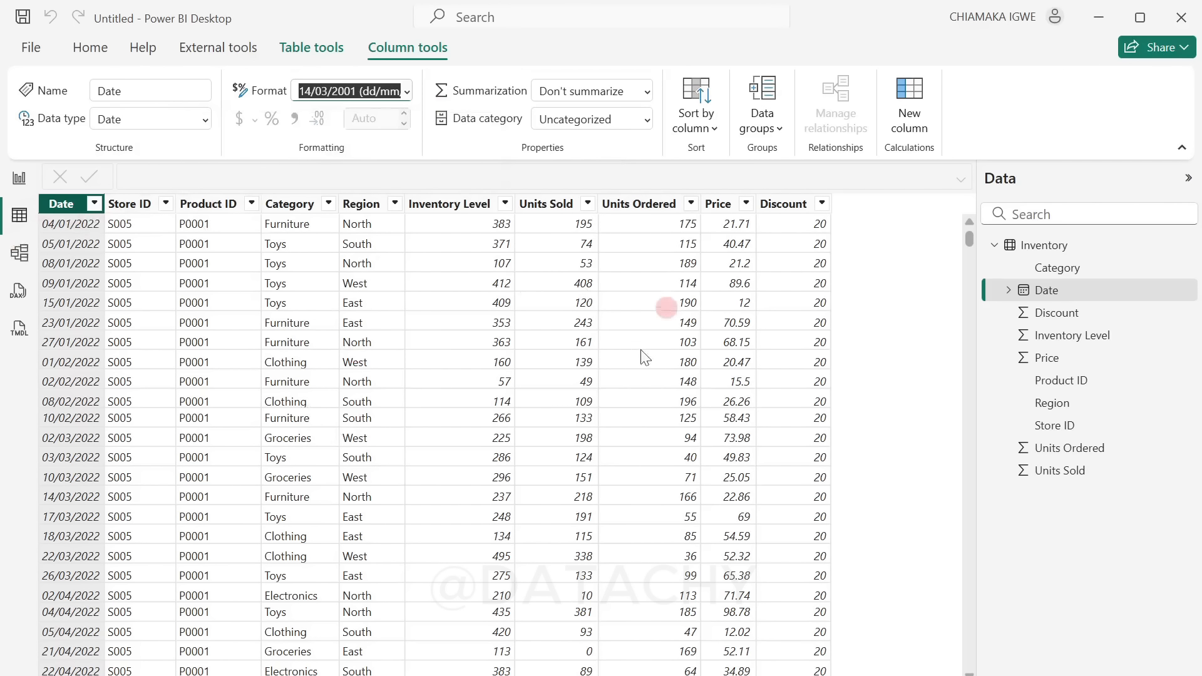
left_click(996, 247)
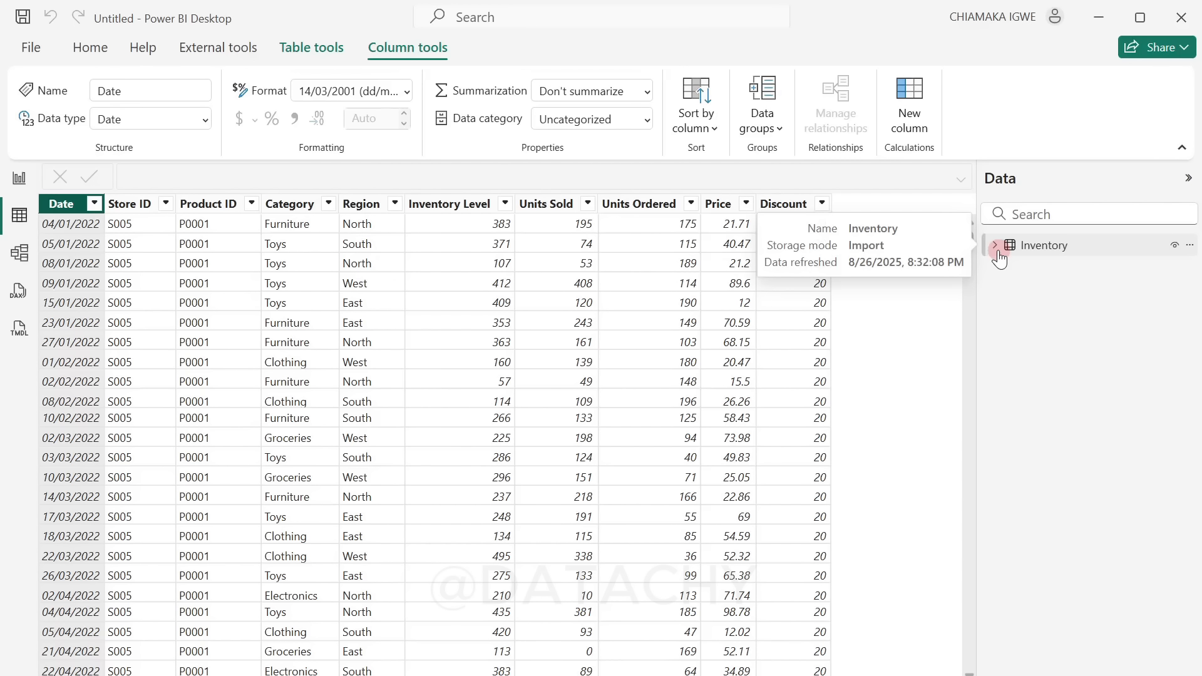
Step: Create a calculated table named Date and begin its DAX expression with CALENDAR, using MIN on an Inventory column for the start date
left_click(310, 49)
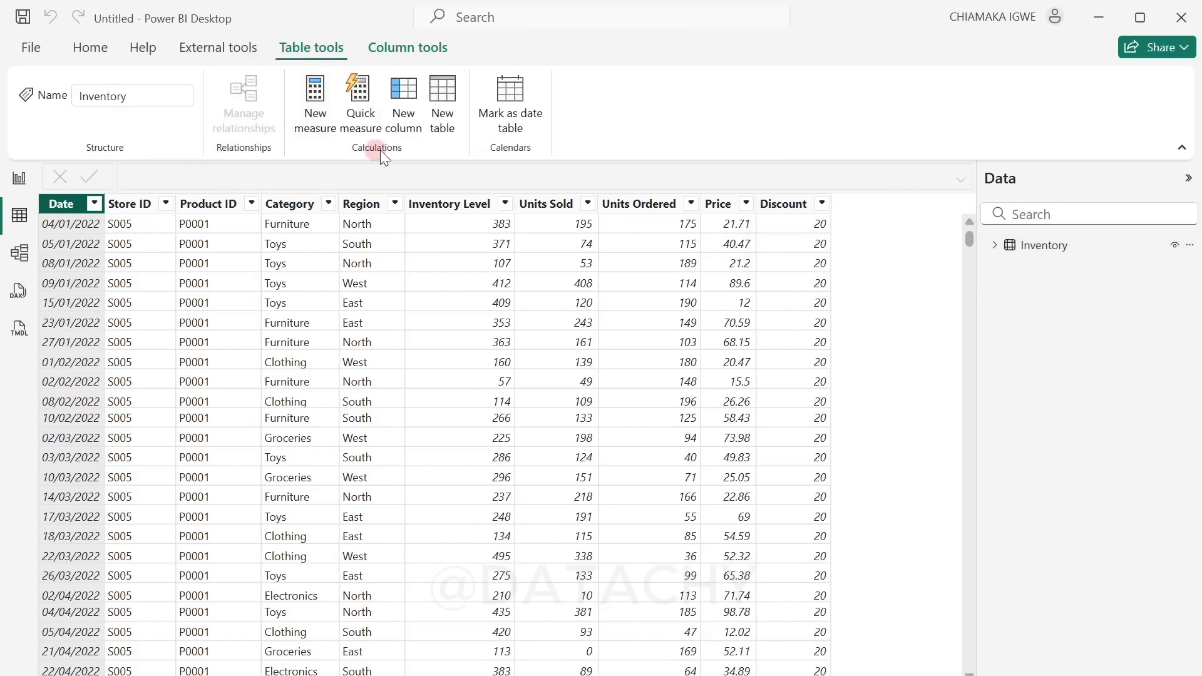
left_click(446, 135)
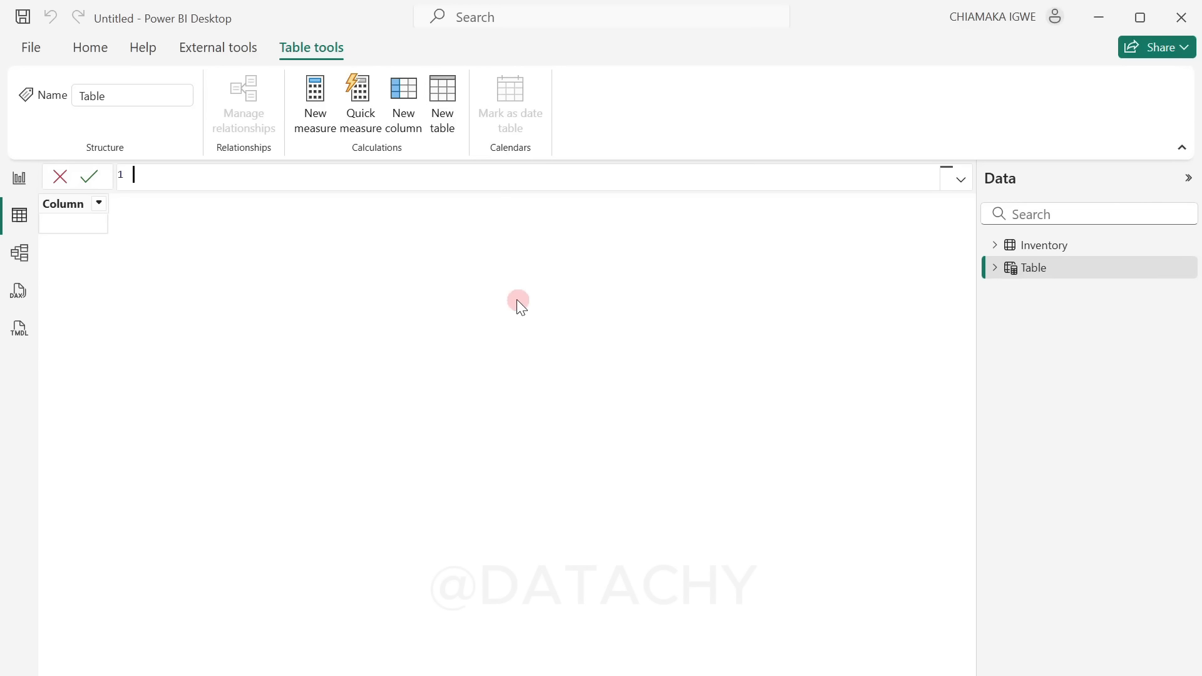
type("Date = cal")
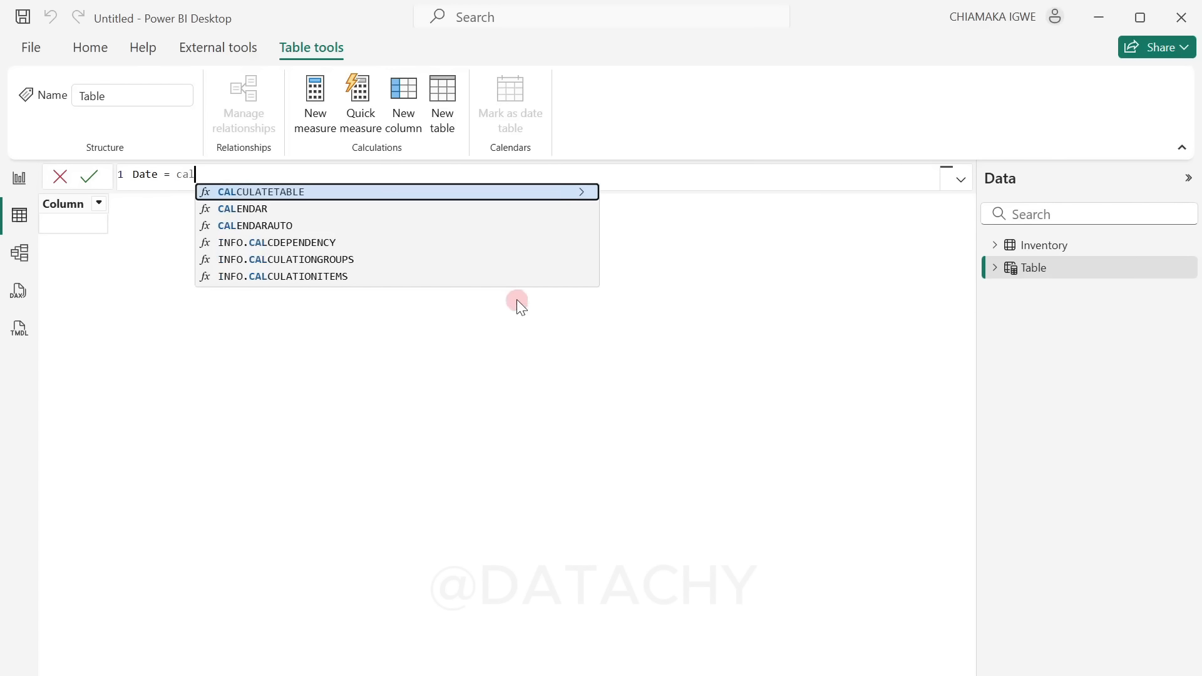
left_click(265, 209)
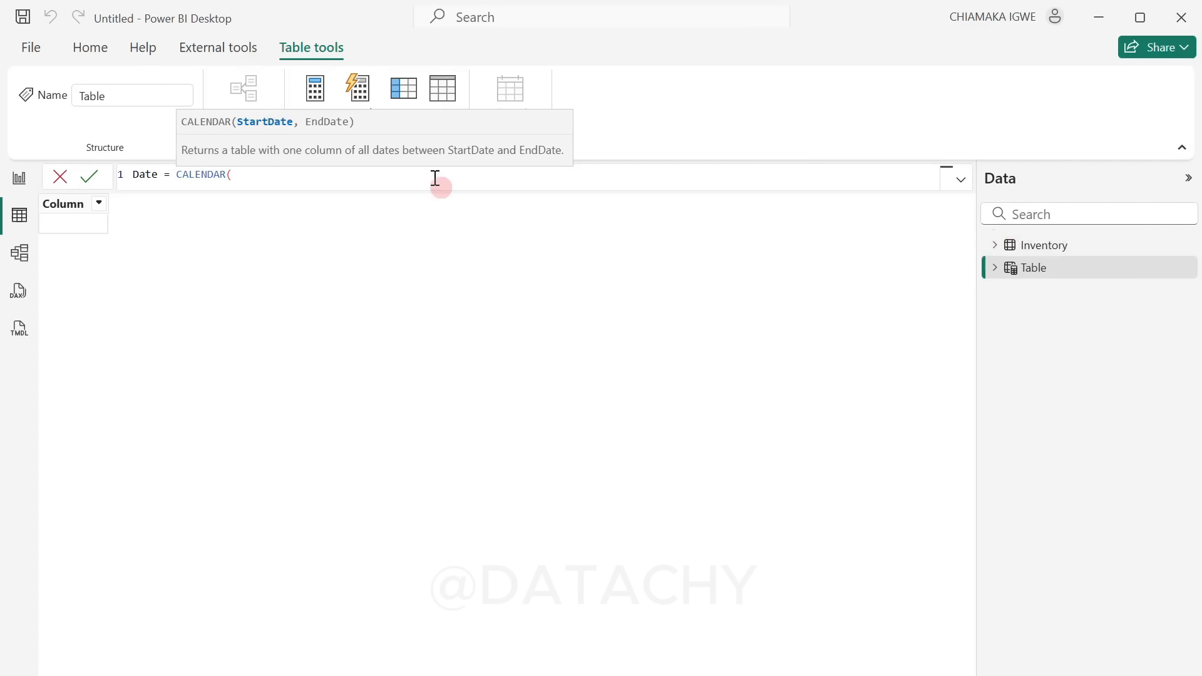
type("MIN(")
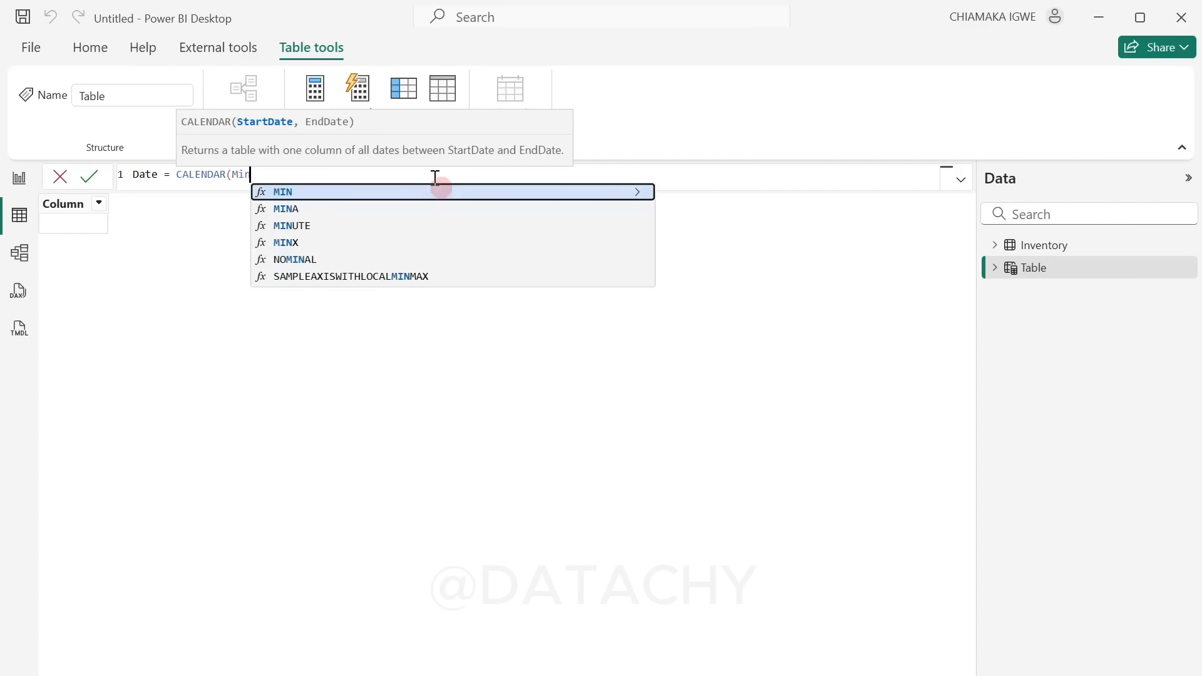
type("inve")
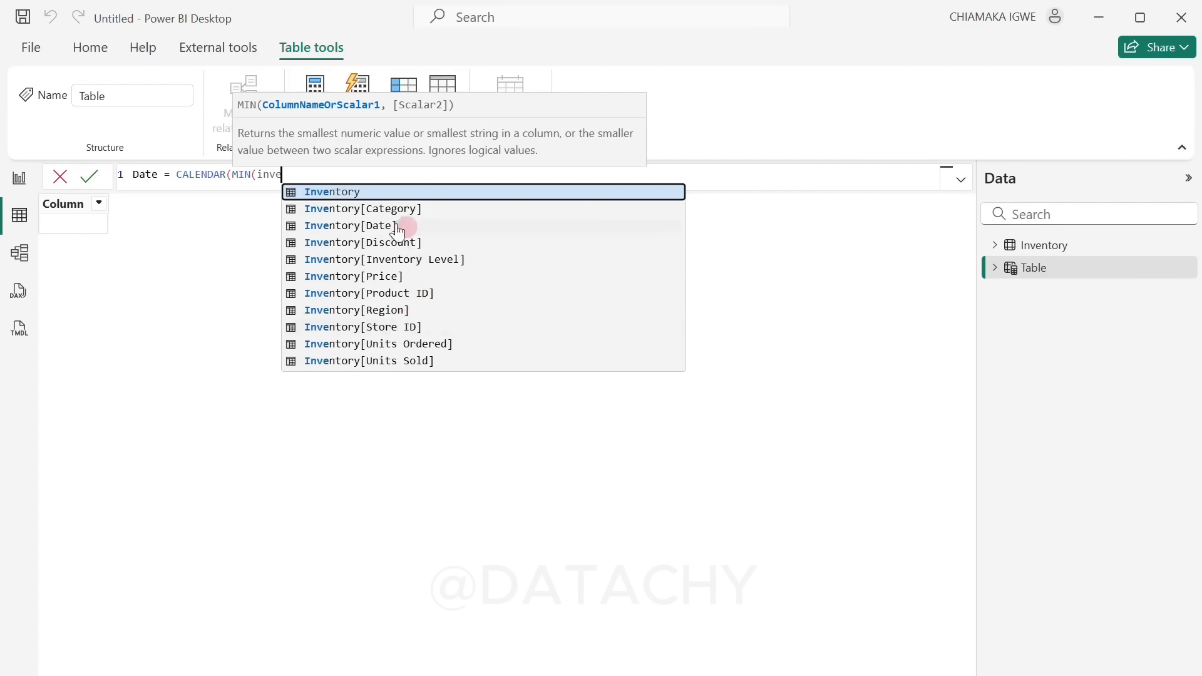
left_click(361, 212)
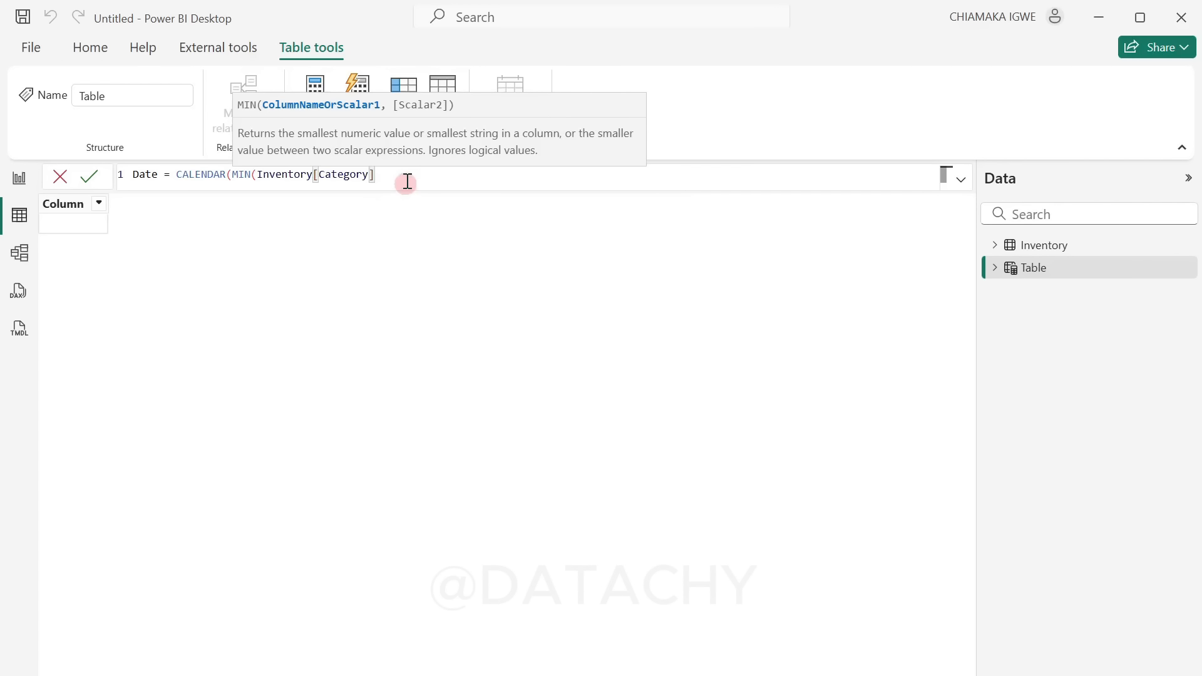
type(")")
key("BackSpace")
key("BackSpace")
key("BackSpace")
key("BackSpace")
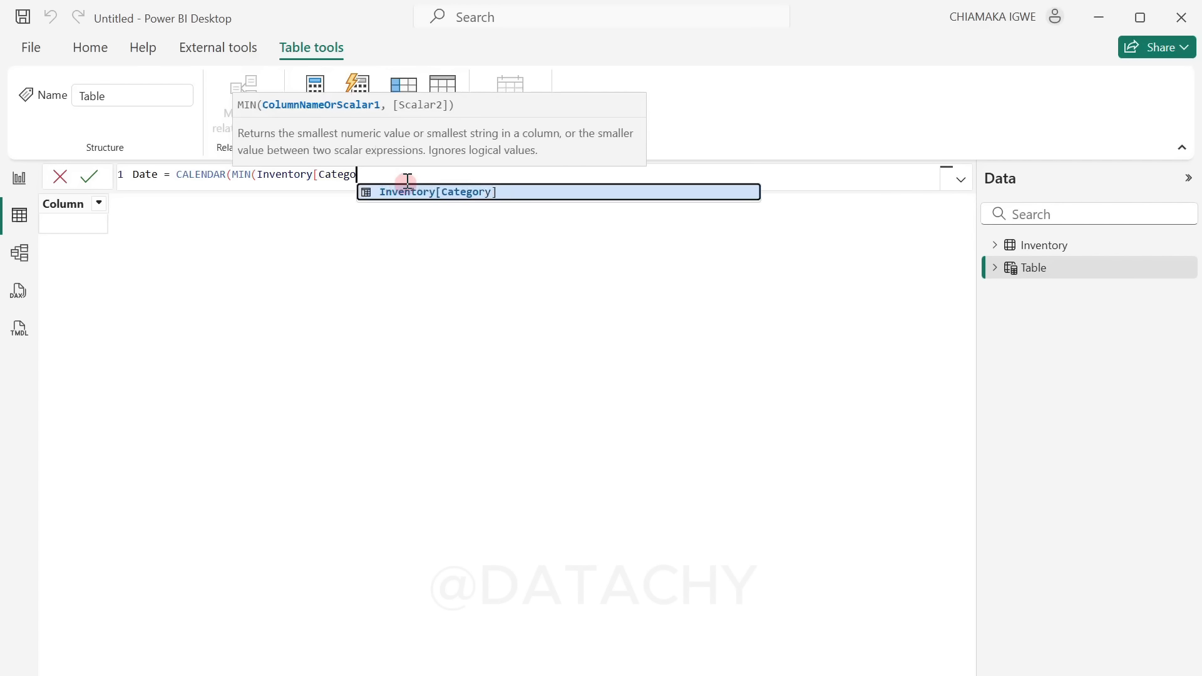
key("BackSpace")
key("BackSpace")
key("BackSpace")
key("BackSpace")
key("BackSpace")
key("BackSpace")
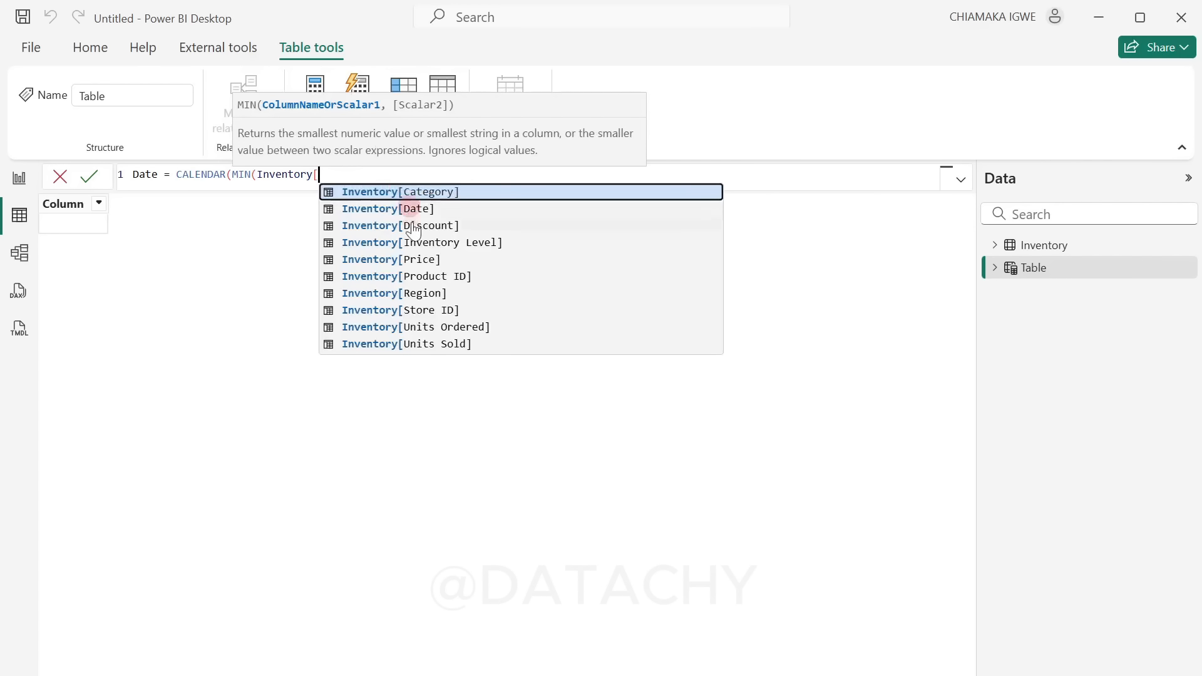
Step: Complete the table expression as Date = CALENDAR(MIN(Inventory[Date]),MAX(Inventory[Date])) and commit it
left_click(415, 209)
type("),")
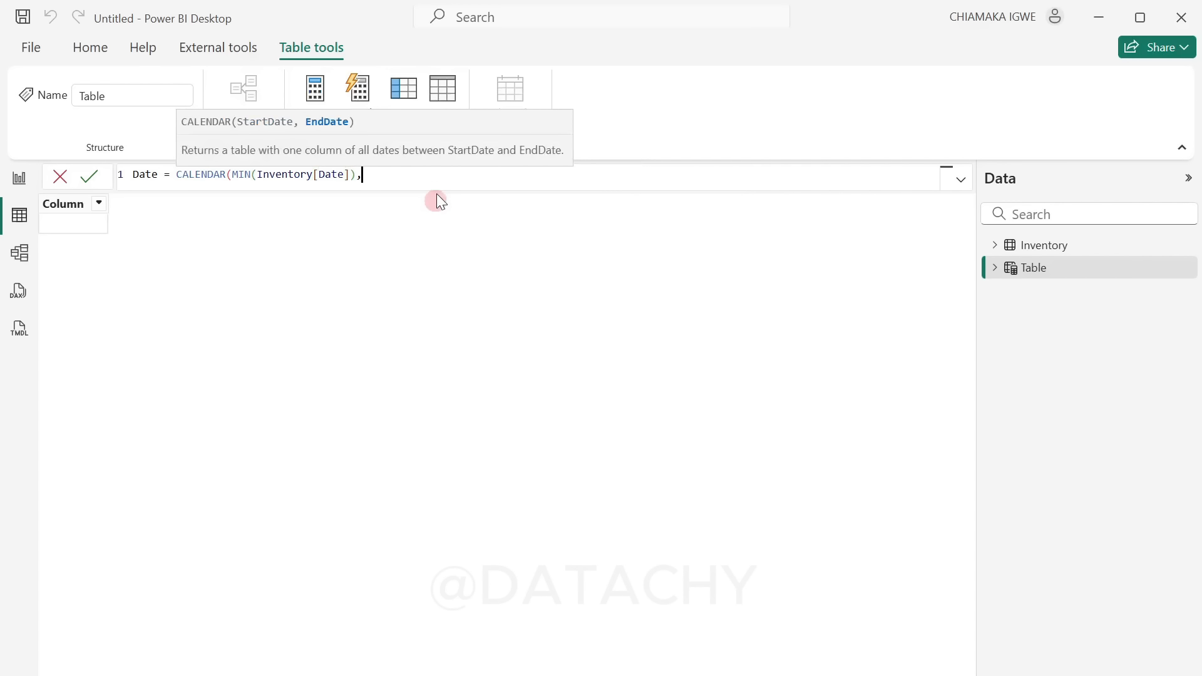
type("ma")
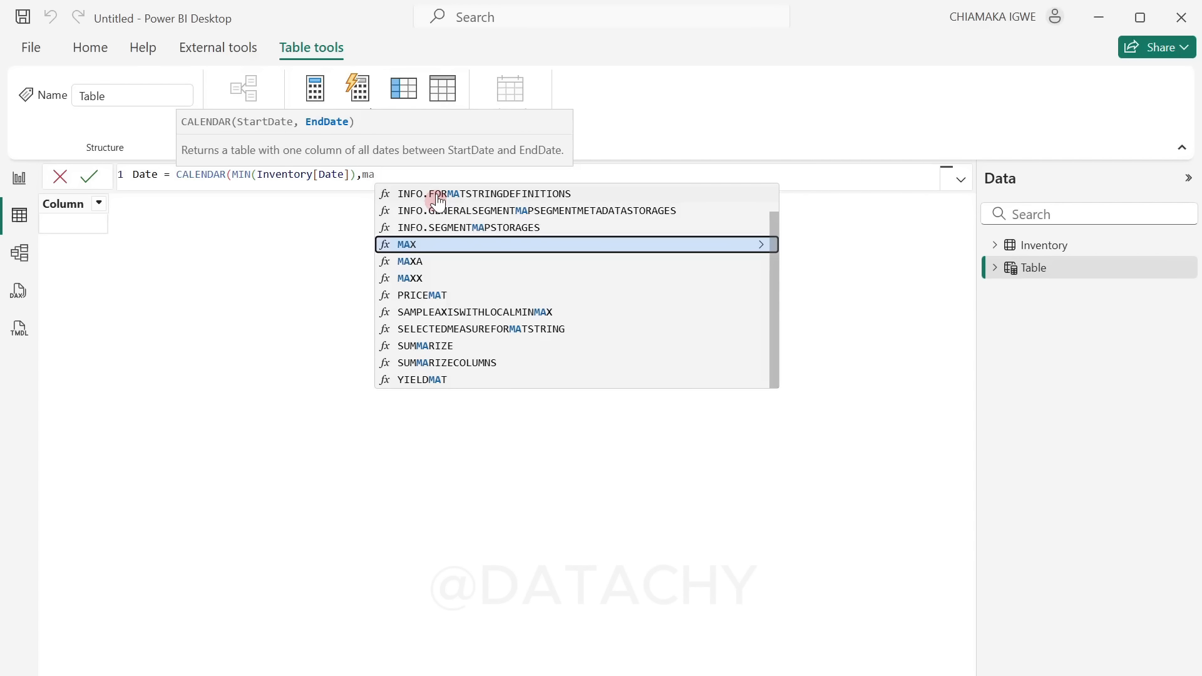
left_click(411, 245)
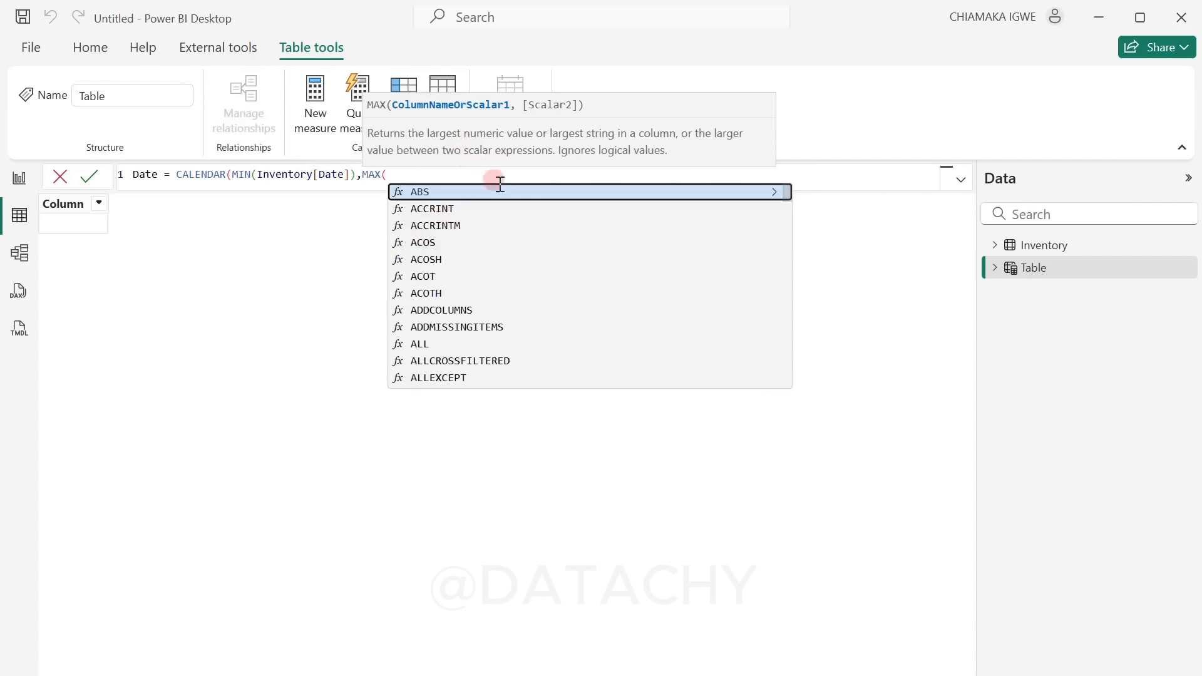
type("in")
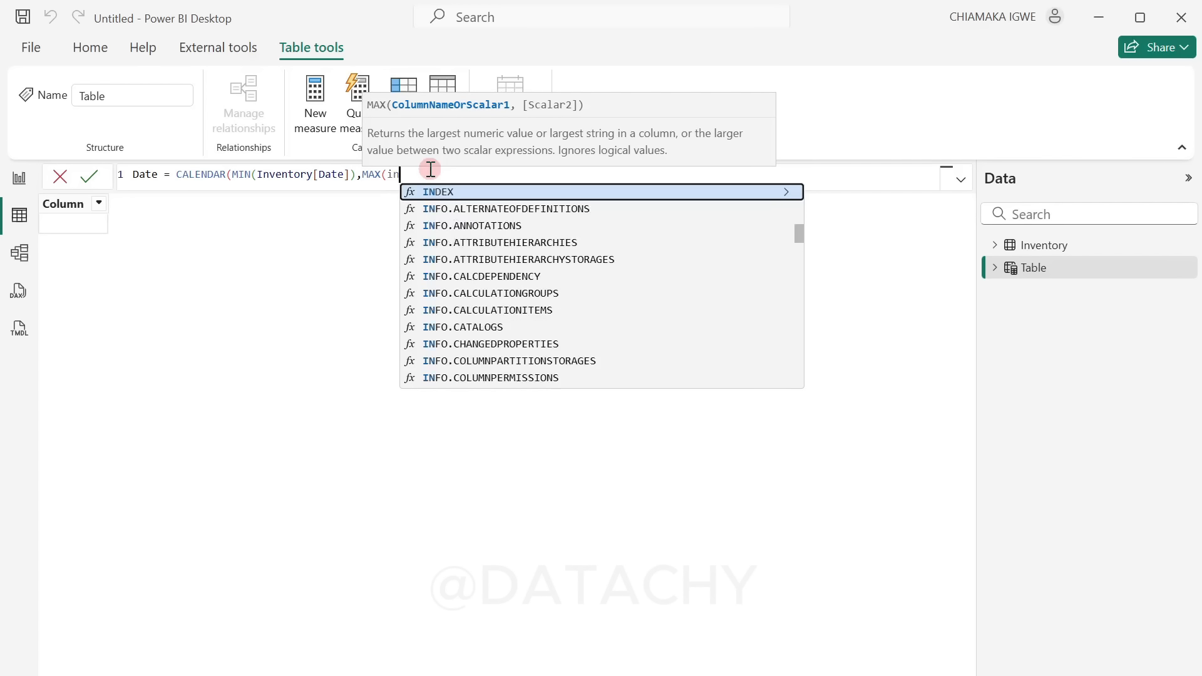
type("ve")
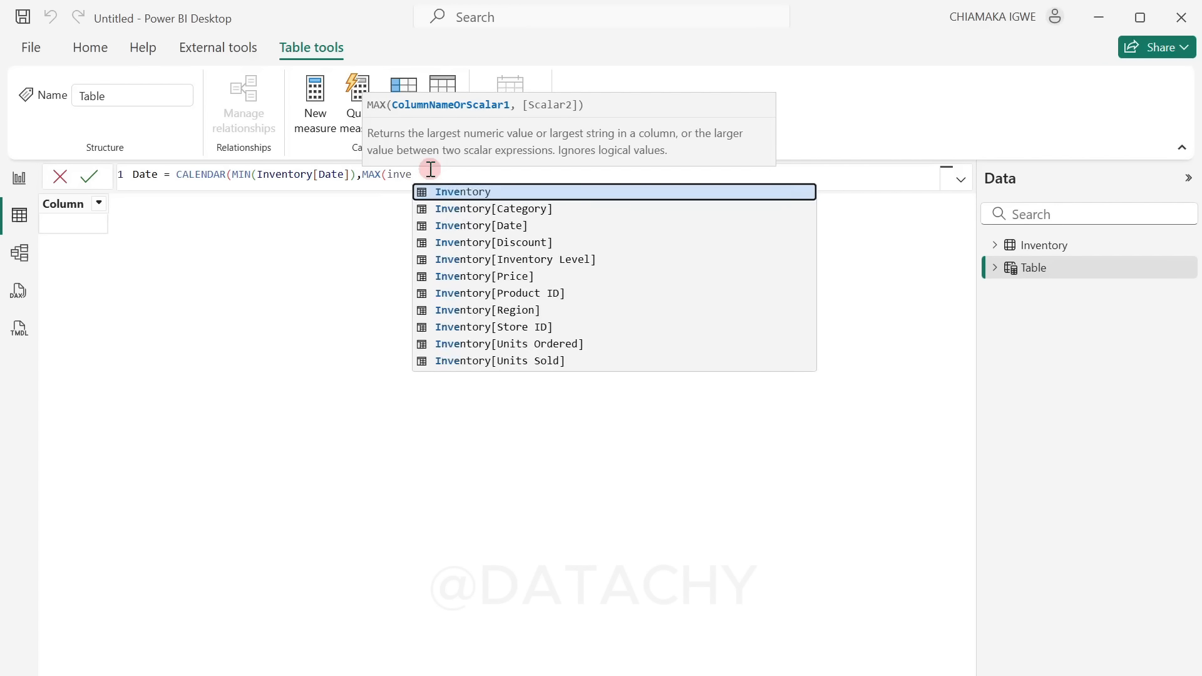
left_click(518, 227)
type("))")
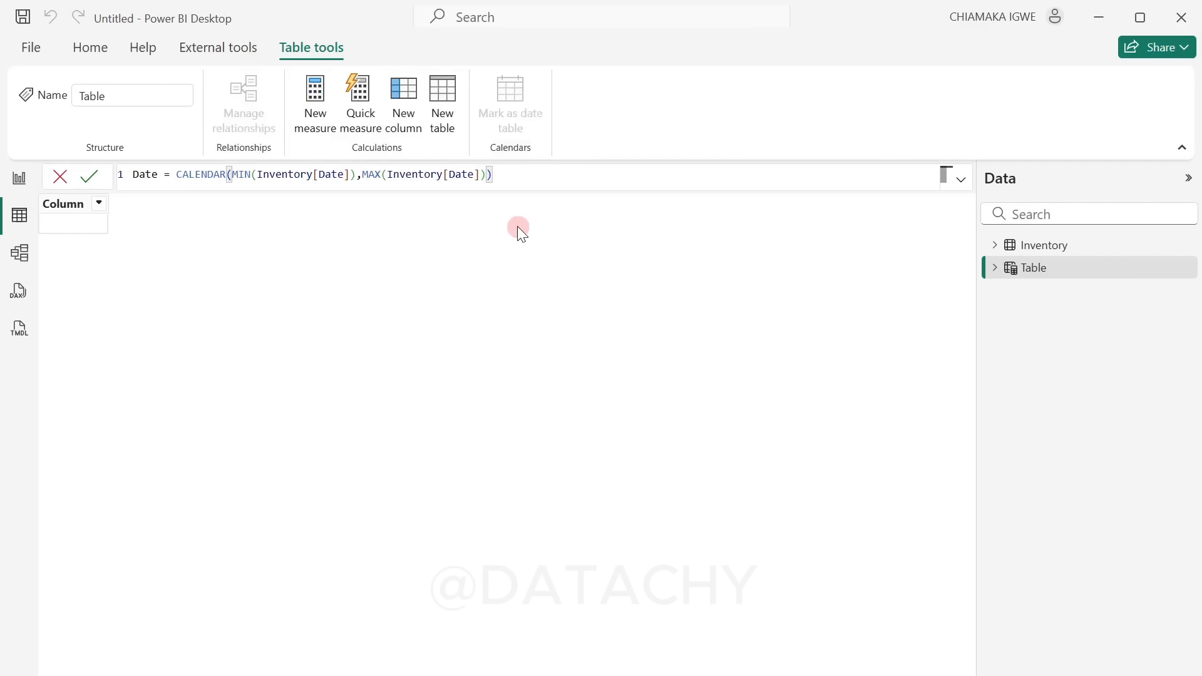
key("Return")
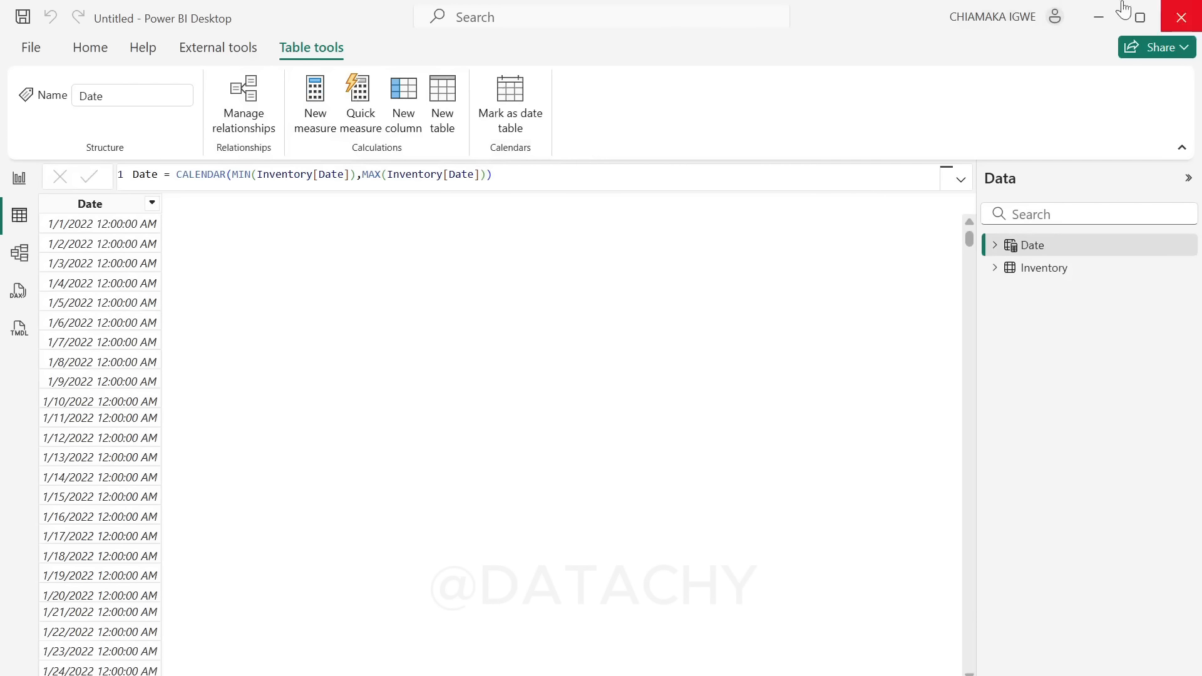
Step: Set the Date table's Date column to the Date data type with the dd/mm/yyyy format
left_click(89, 204)
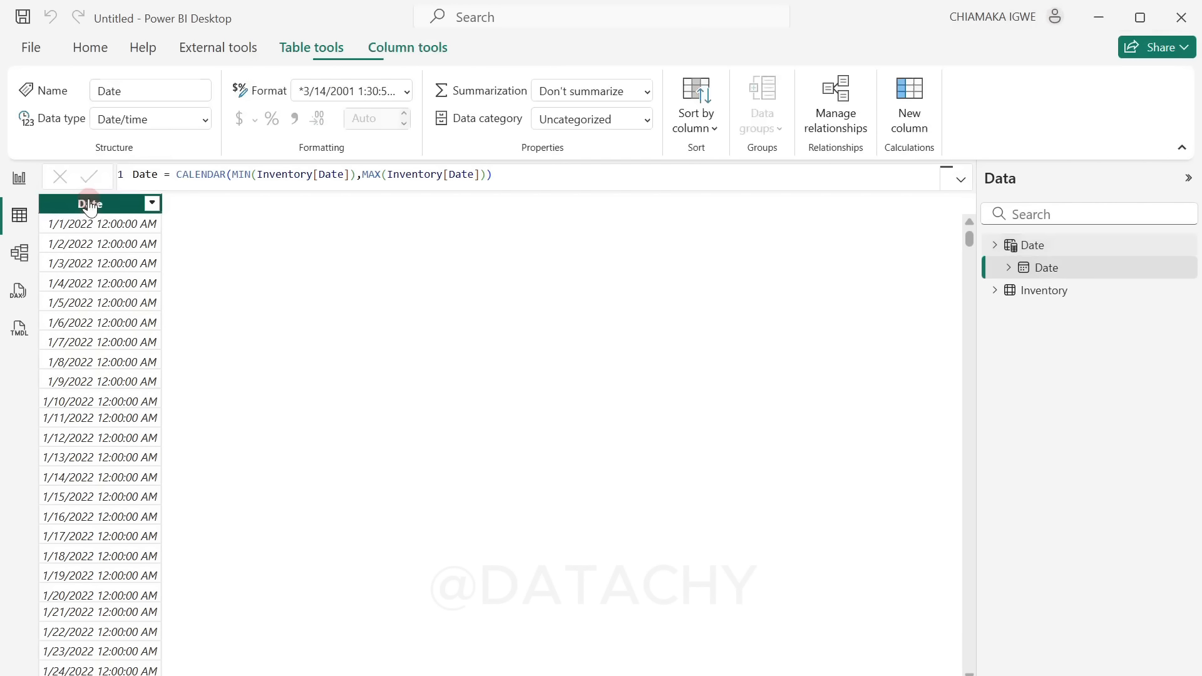
left_click(188, 119)
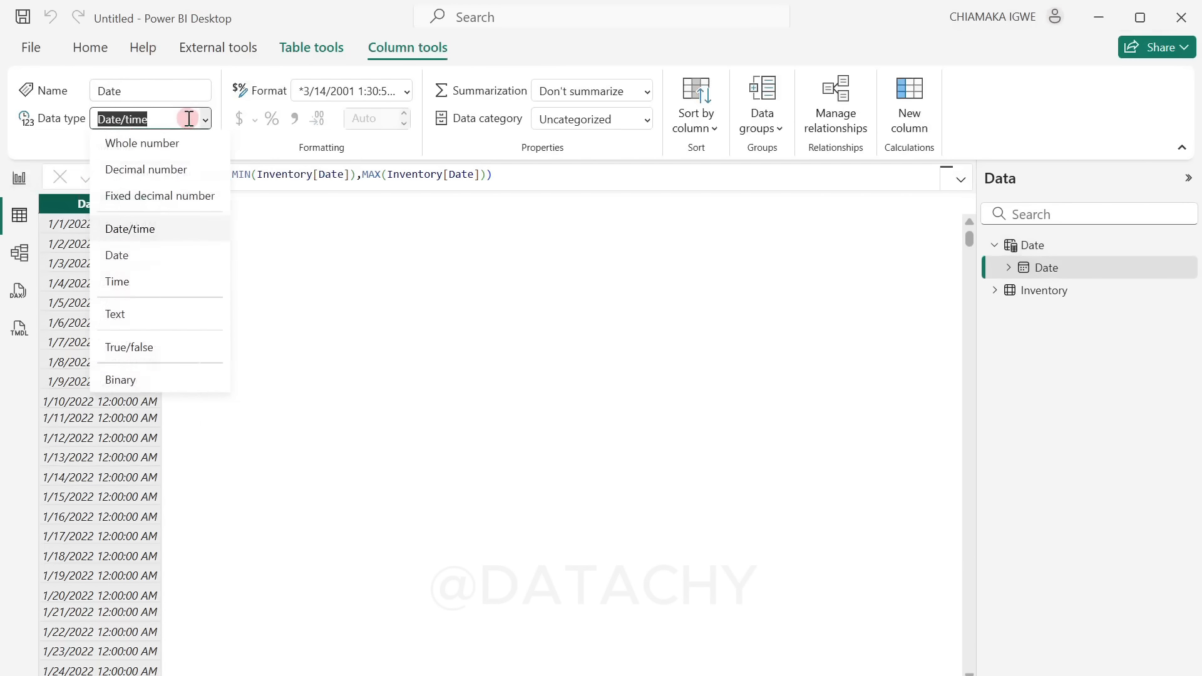
left_click(241, 265)
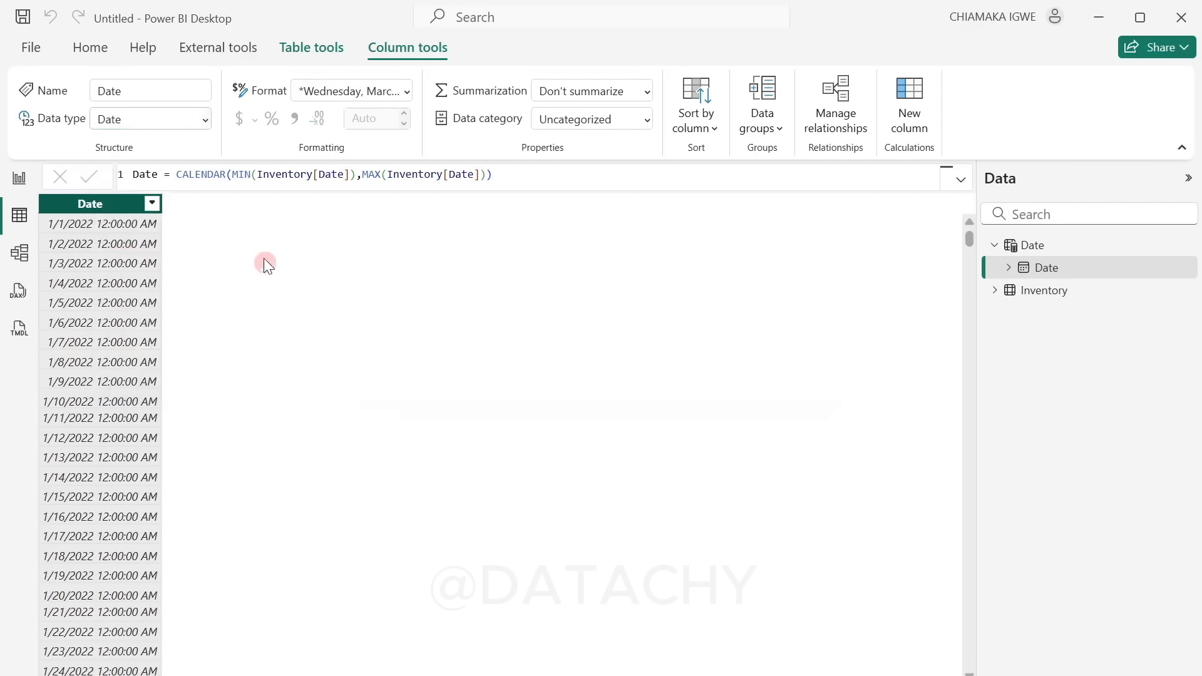
left_click(405, 94)
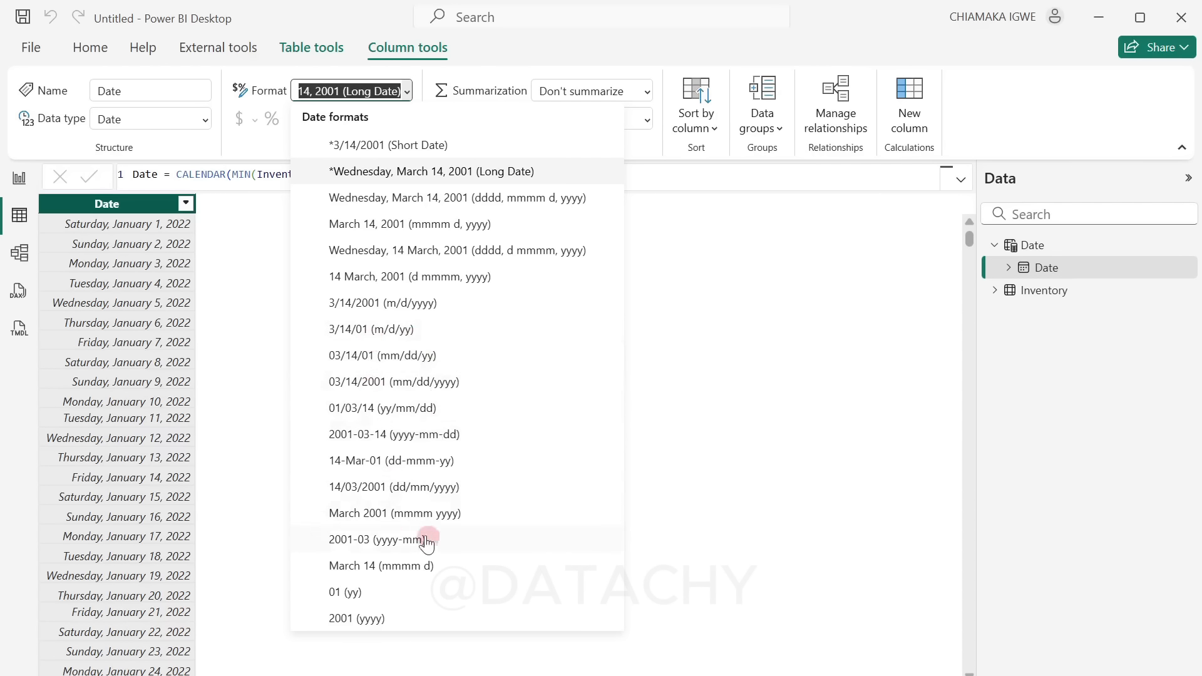
left_click(417, 488)
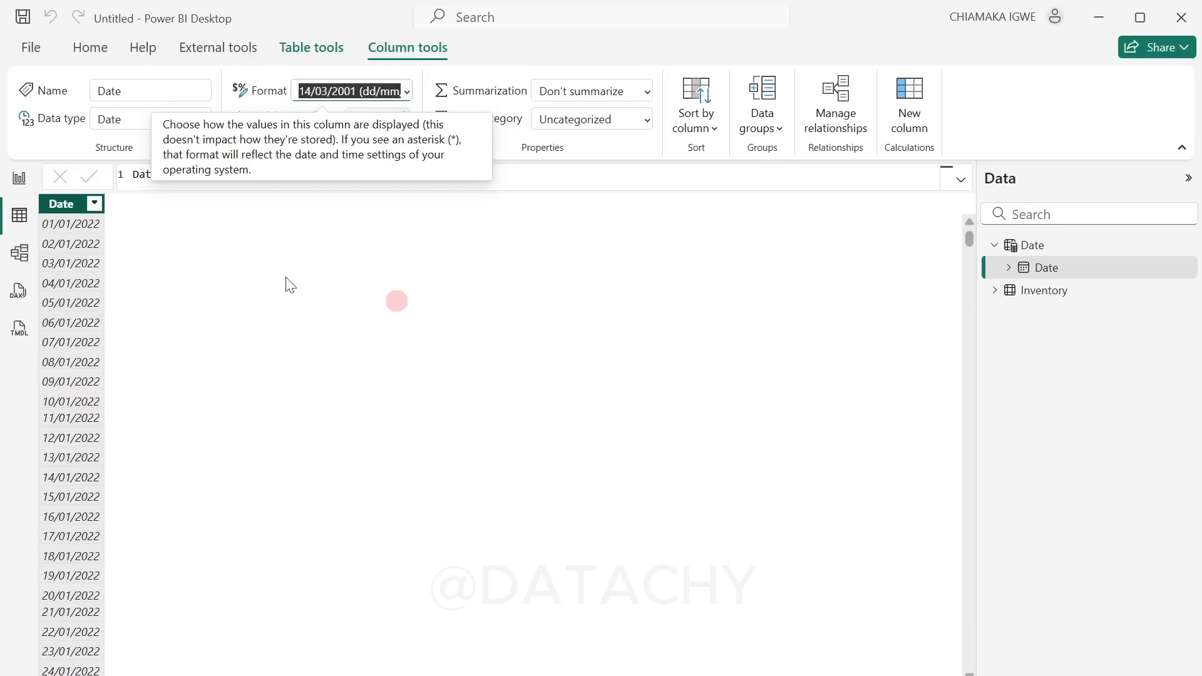
left_click(465, 276)
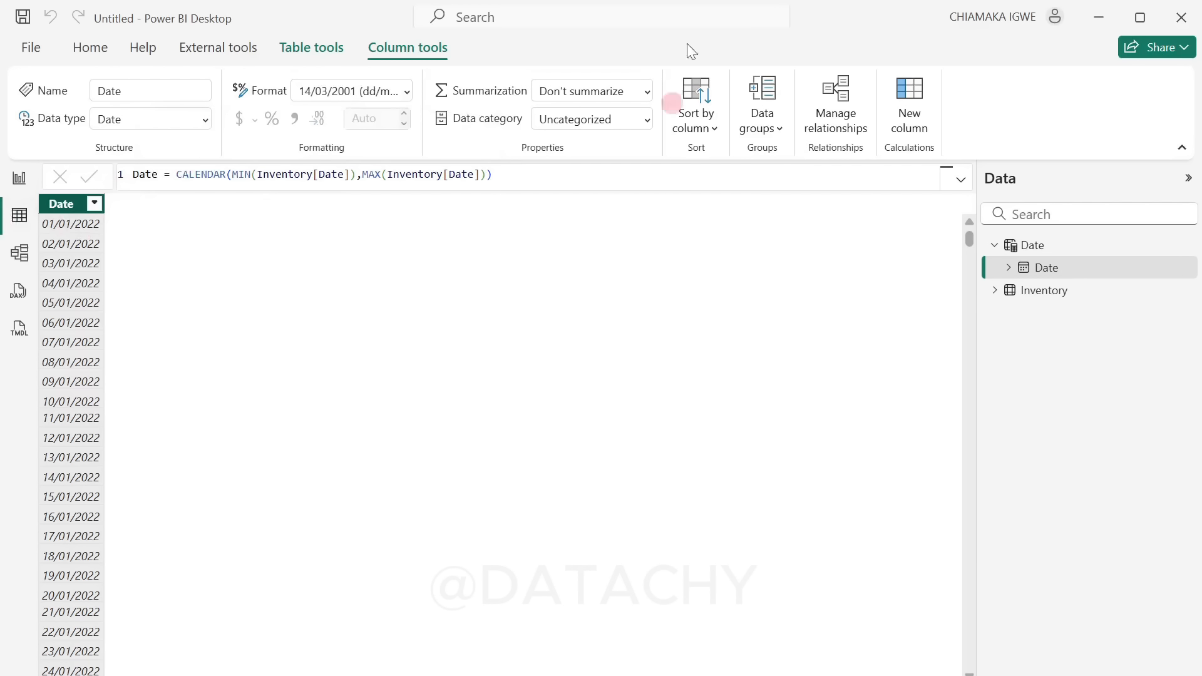
Step: Add a calculated column to the Date table defined as Year = YEAR('Date'[Date])
left_click(921, 104)
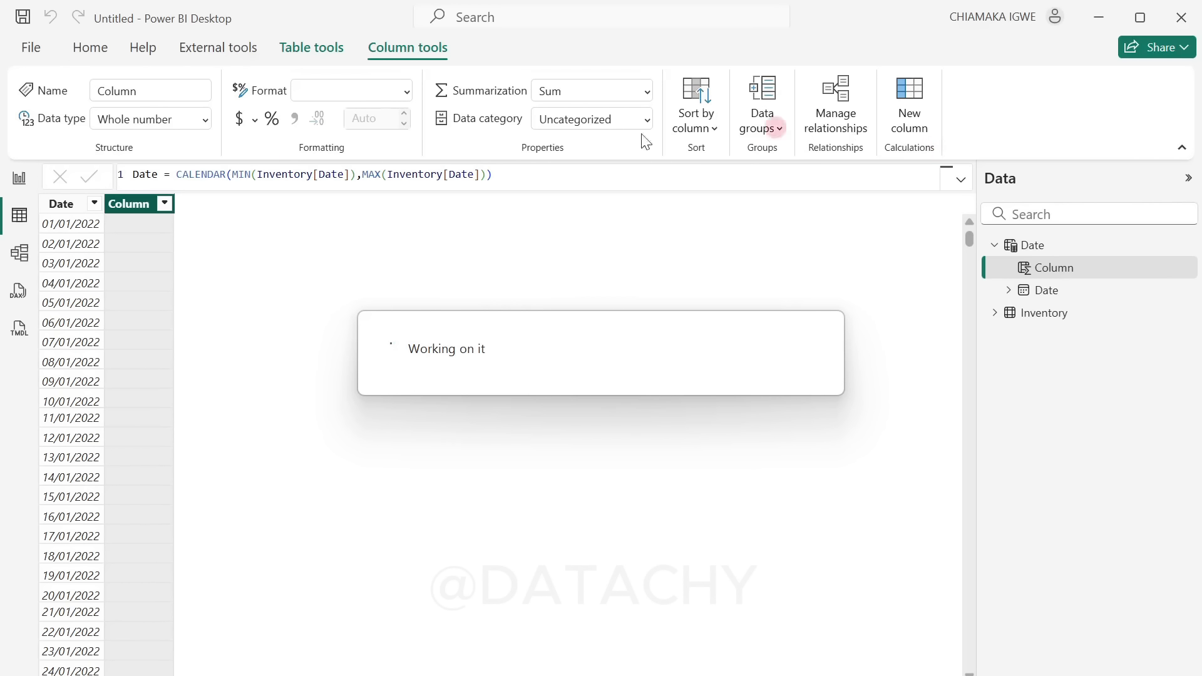
type("Y")
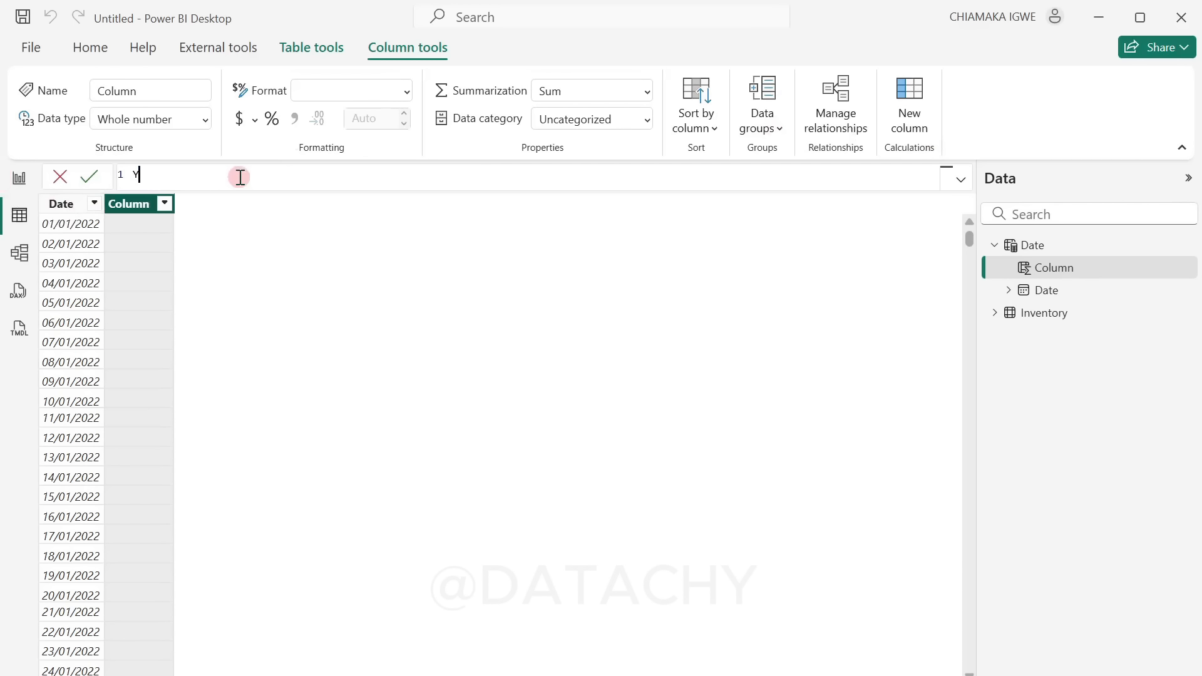
type("ear = yea")
key("Tab")
type("(")
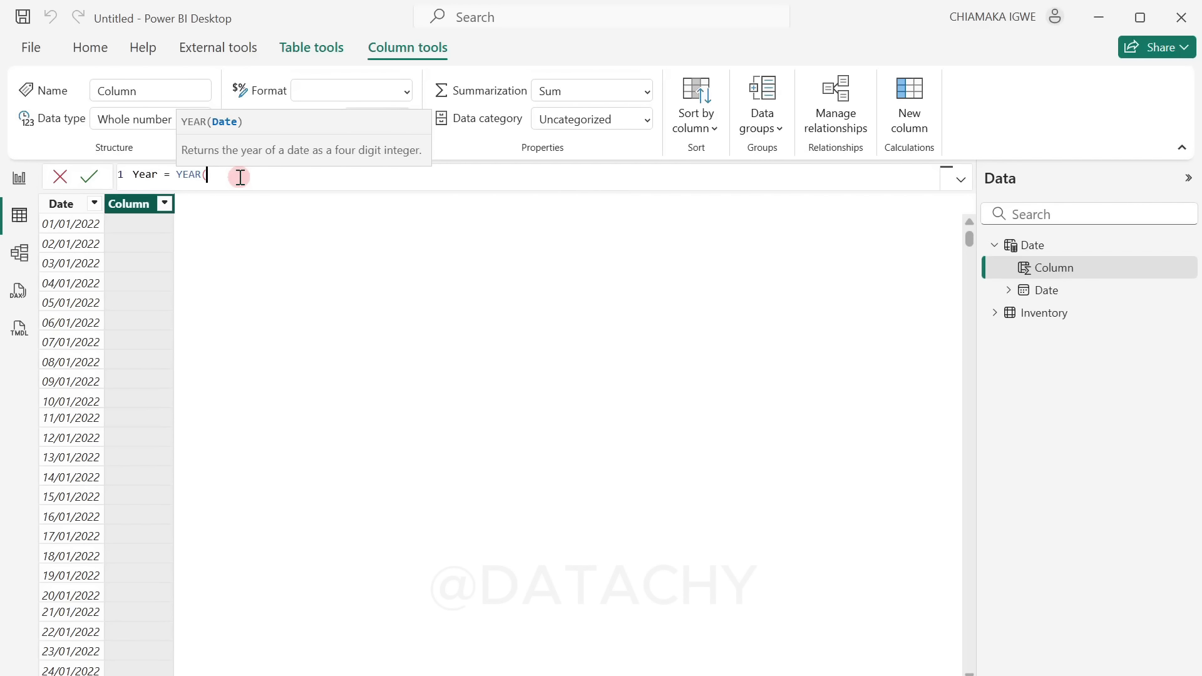
type("date")
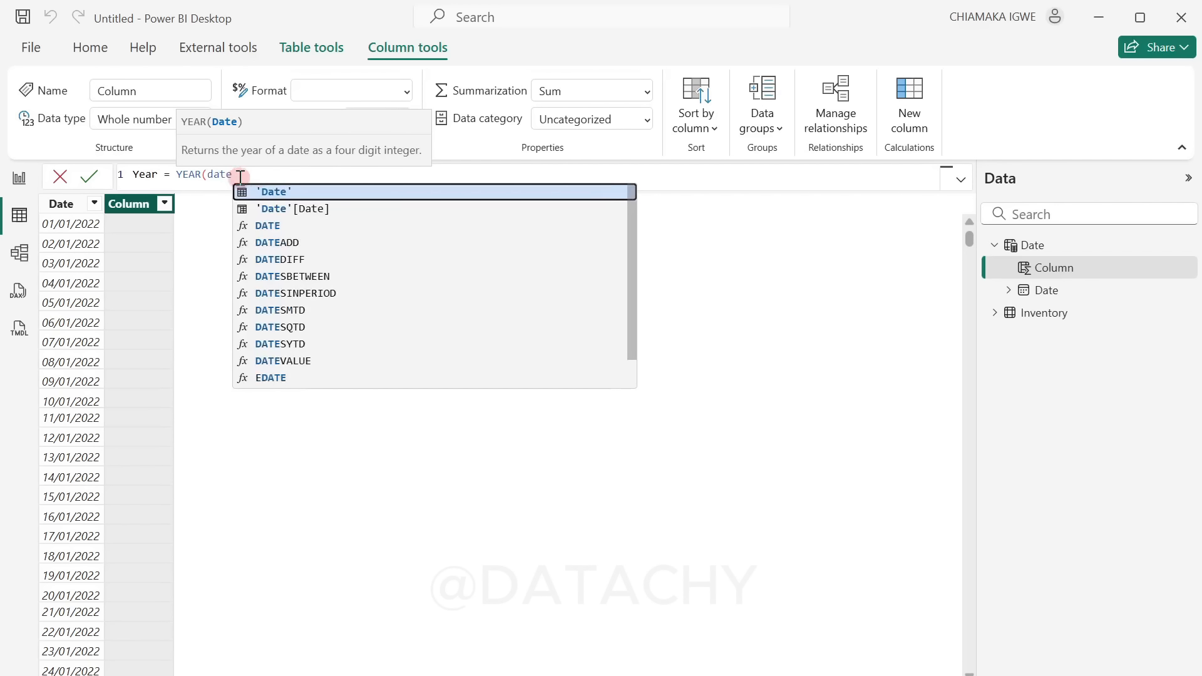
left_click(287, 210)
type(")")
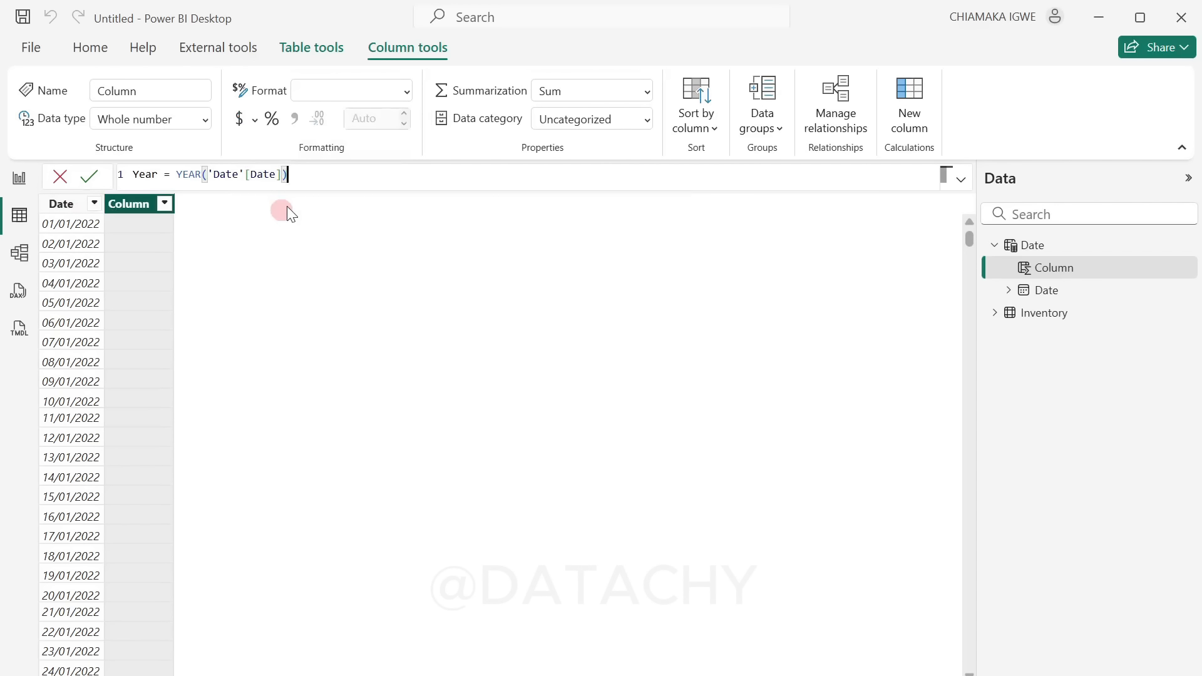
key("Return")
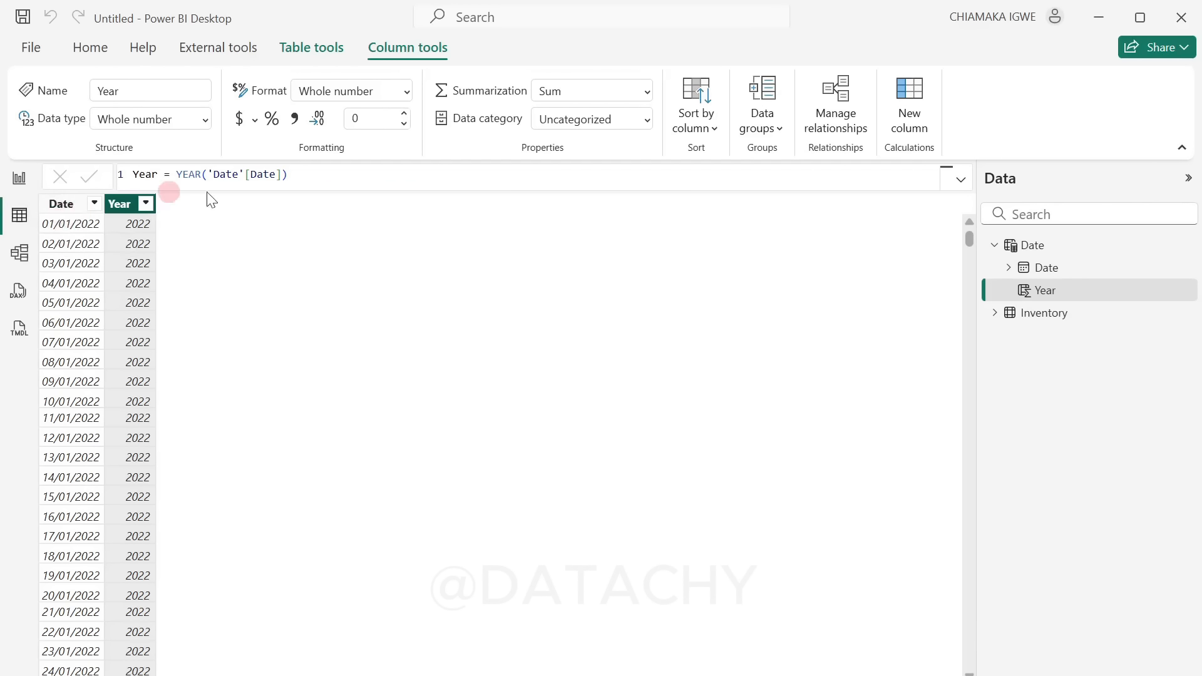
Step: Add a calculated column to the Date table defined as Month Number = MONTH('Date'[Date])
left_click(911, 128)
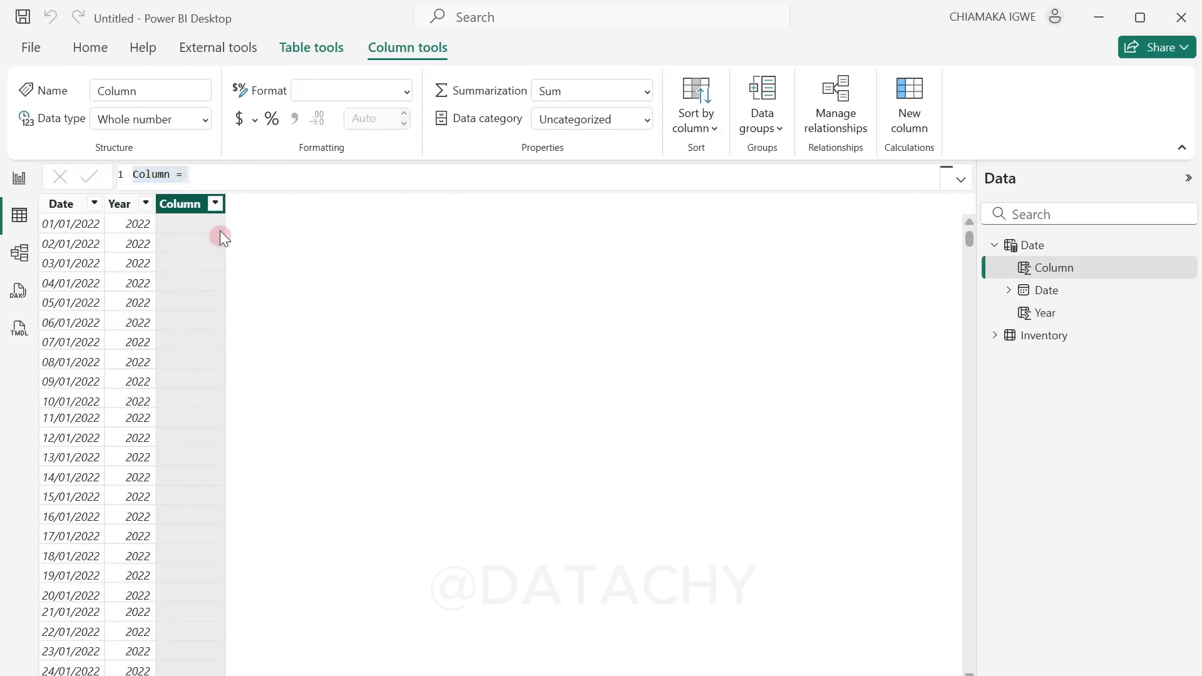
type("Mont")
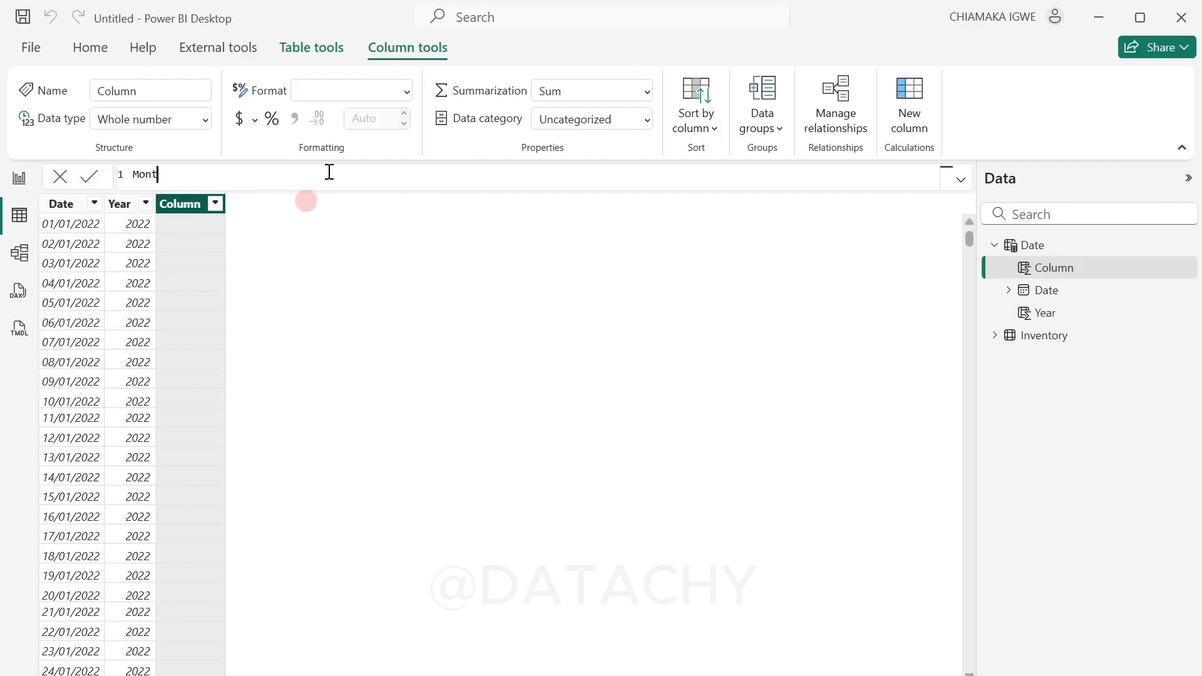
type("h Number = MONTH(")
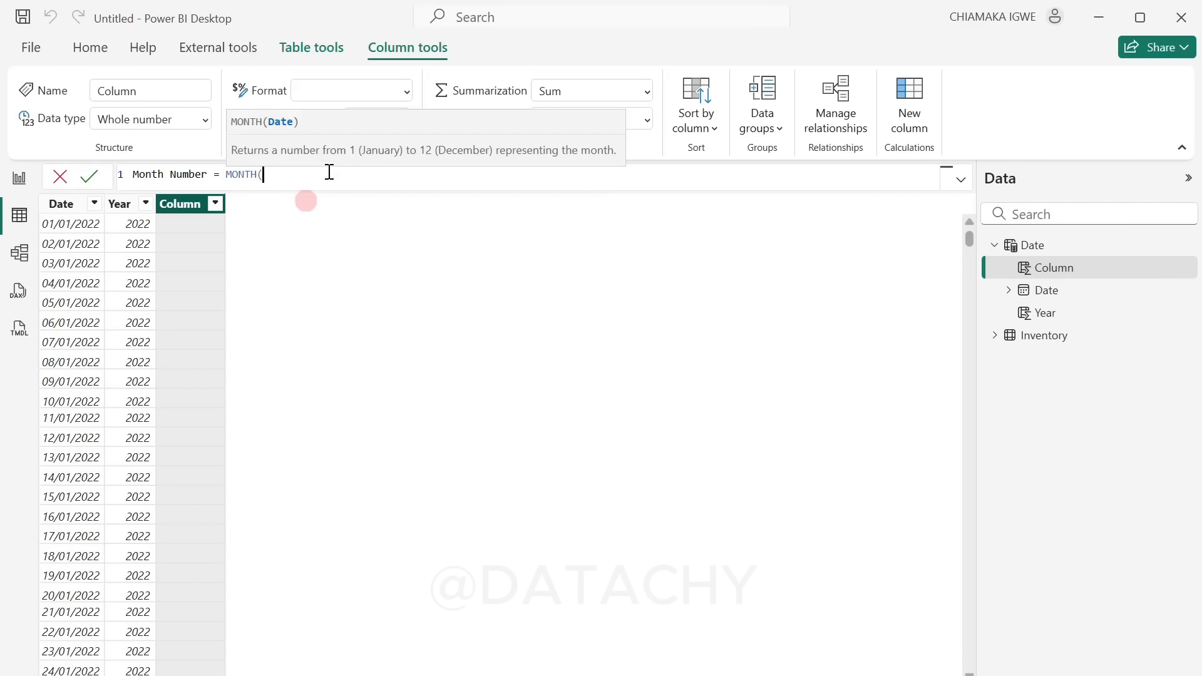
type("dat")
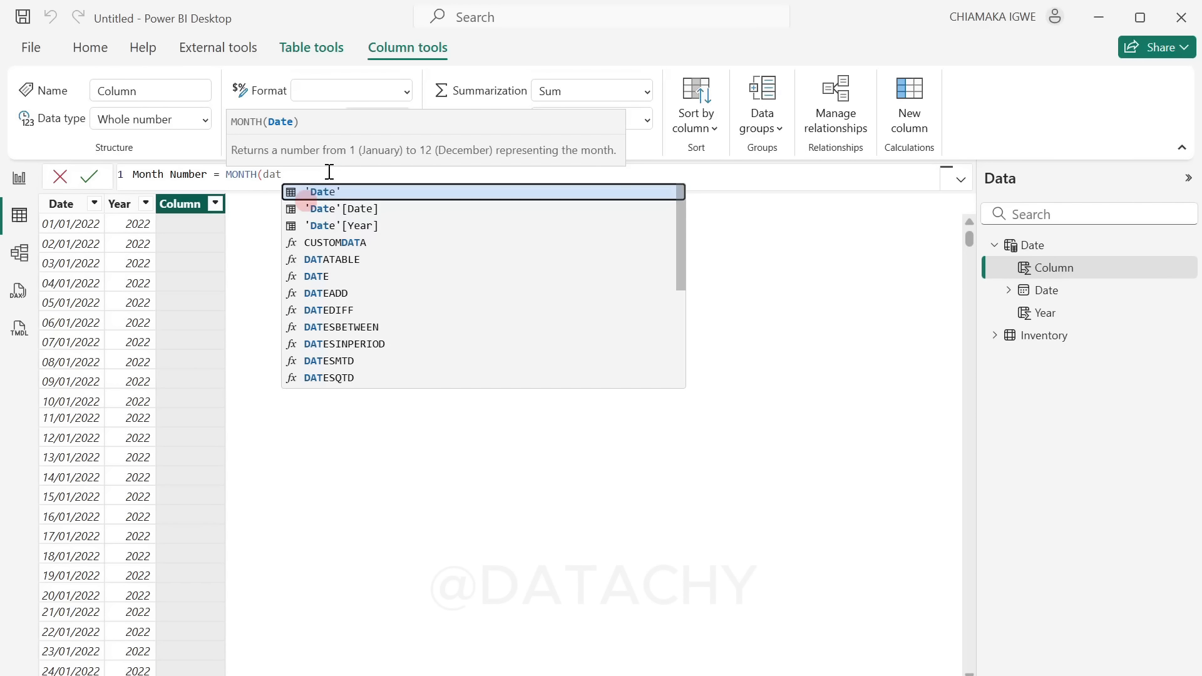
left_click(351, 209)
type(")")
key("Return")
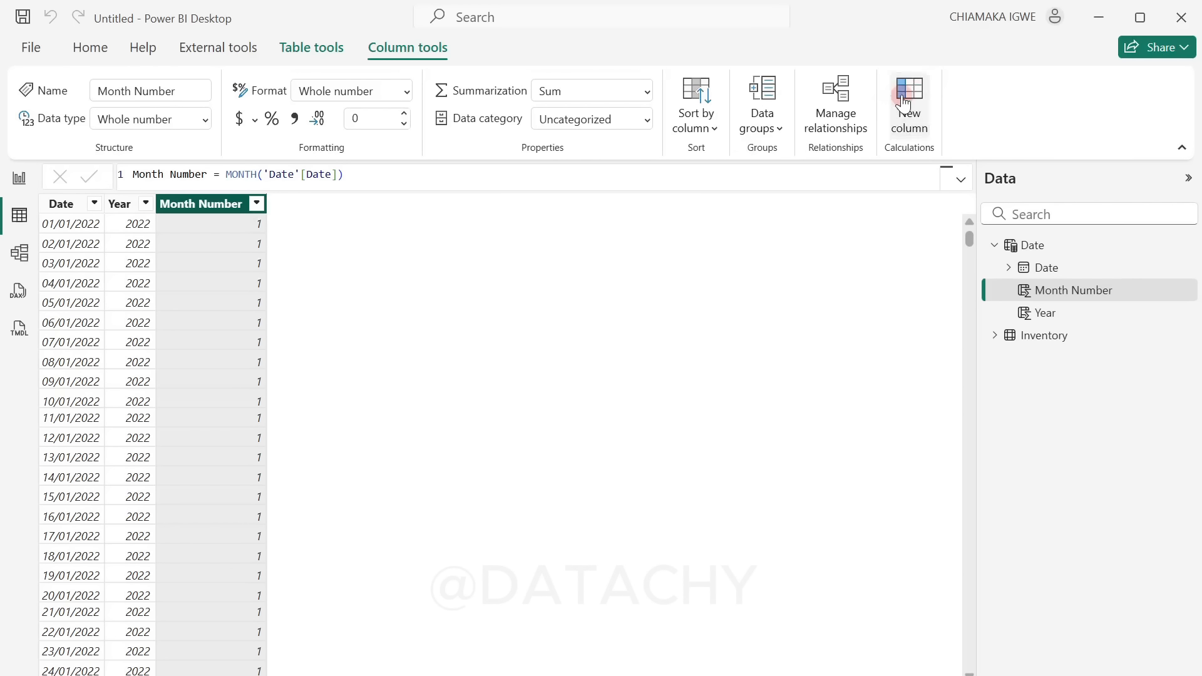
Step: Add a calculated column to the Date table defined as Month Name = FORMAT('Date'[Date], "mmm")
left_click(882, 105)
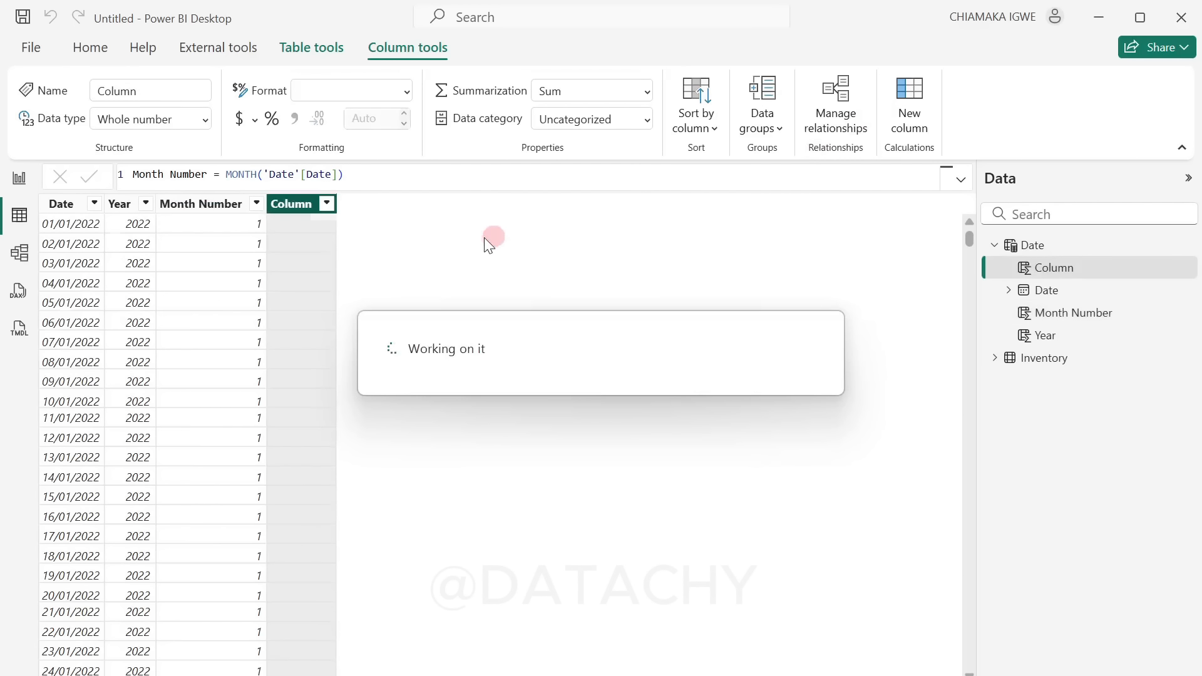
type("M")
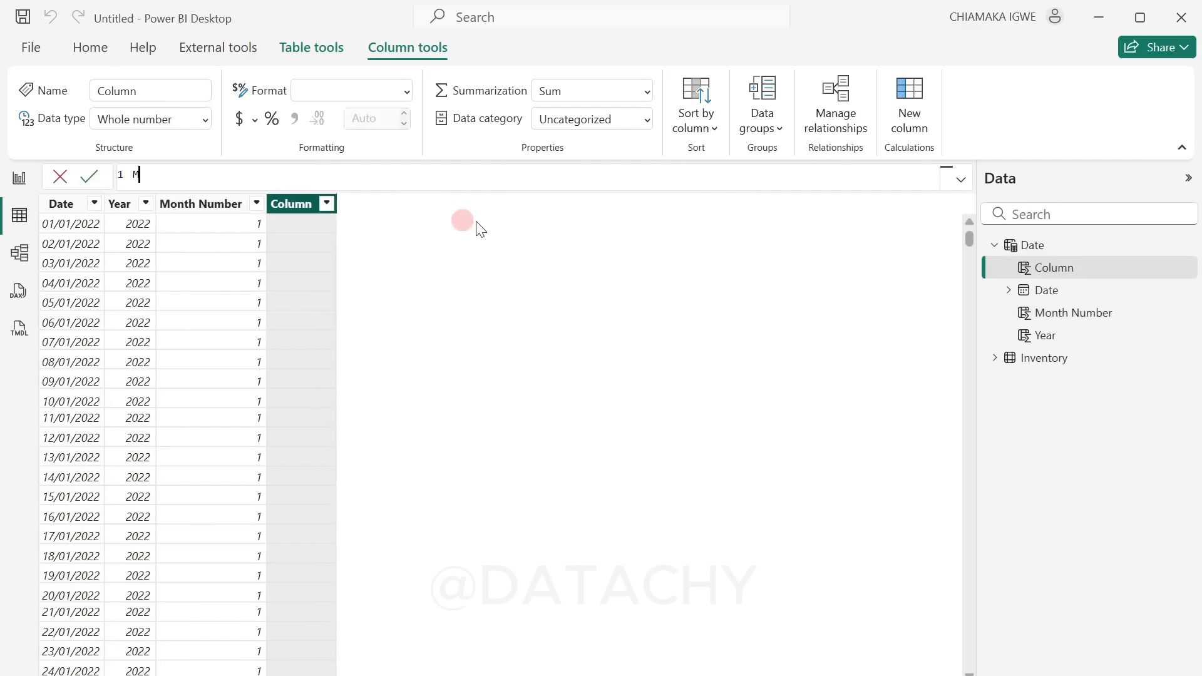
type("onth Name = FORMAT(")
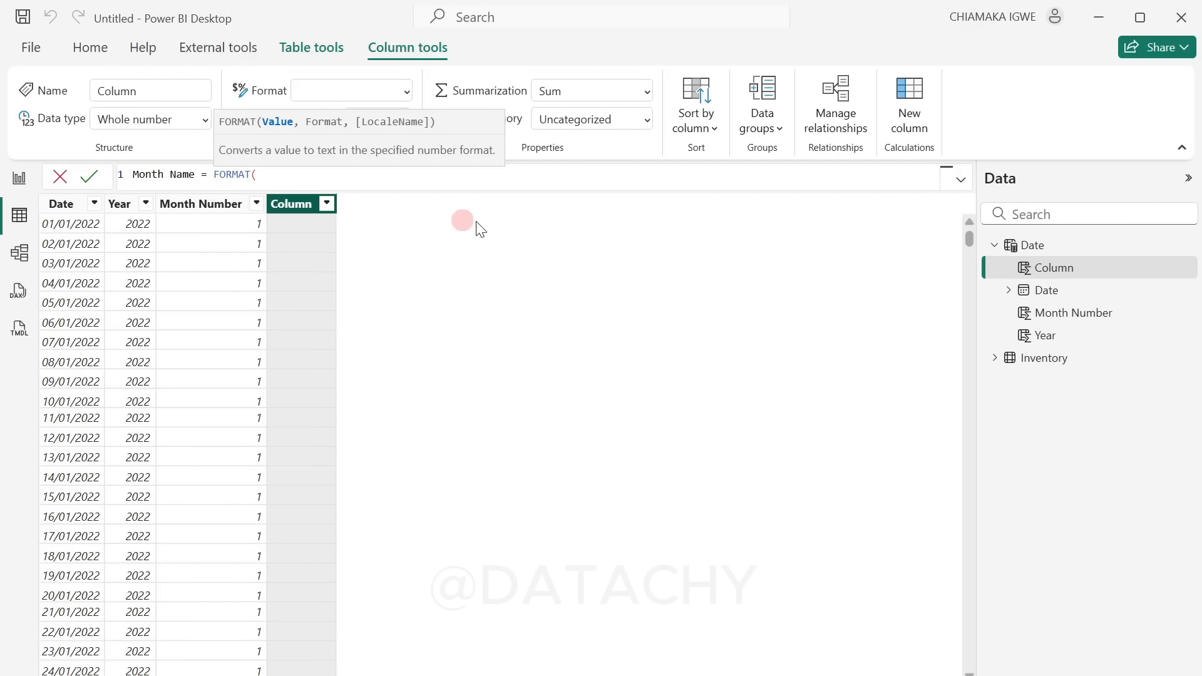
type("dat")
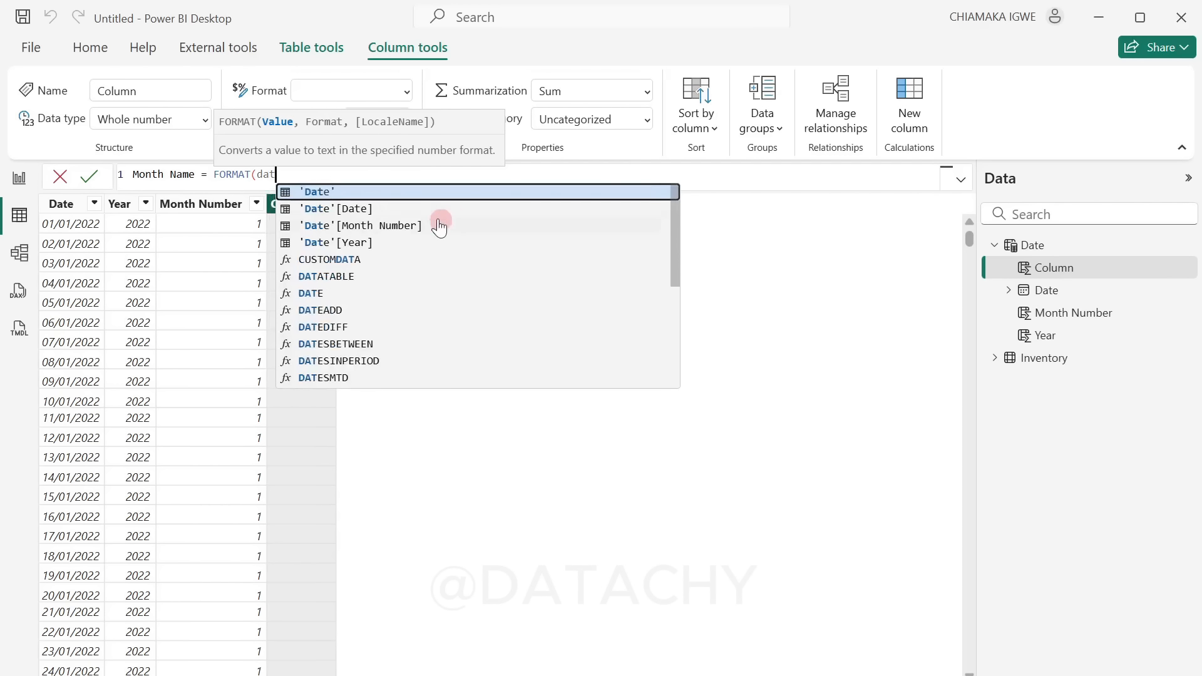
key("Down")
key("Tab")
type(", ")
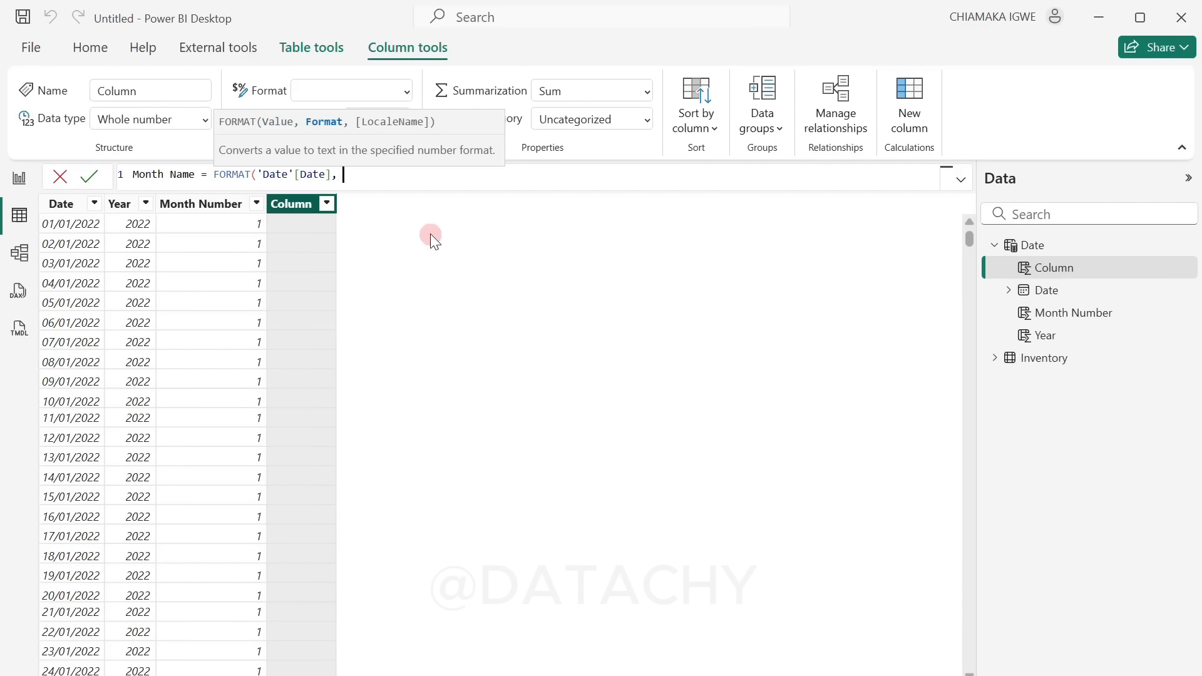
type("\"mmm\")")
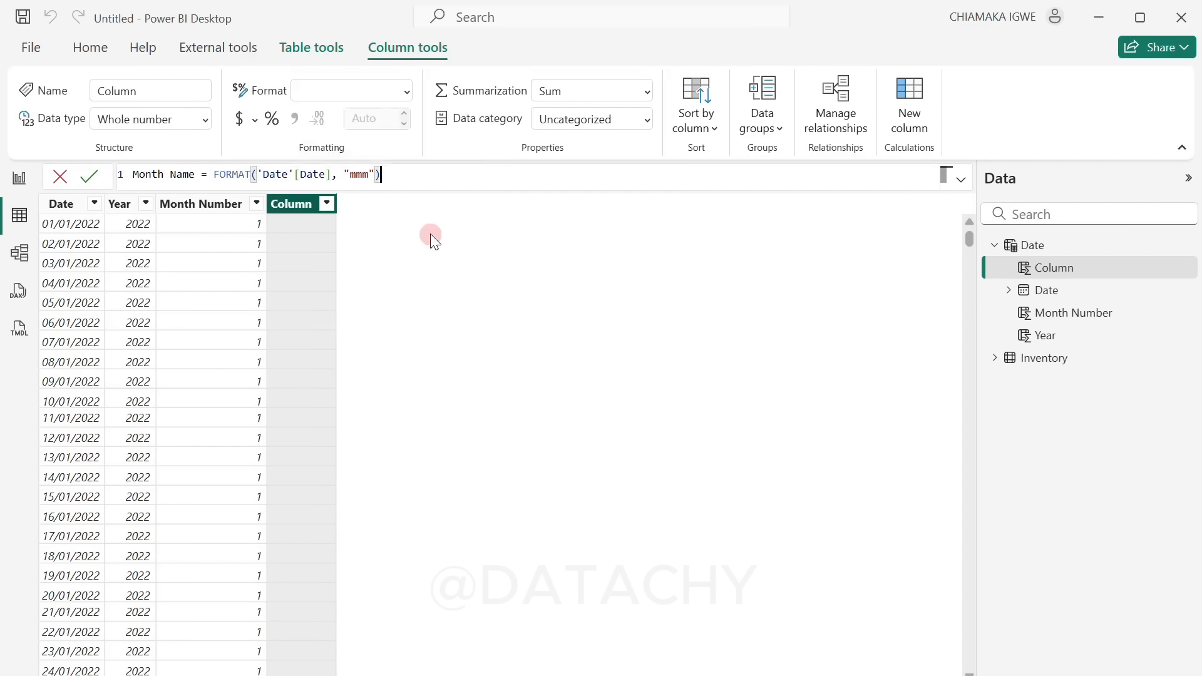
key("Return")
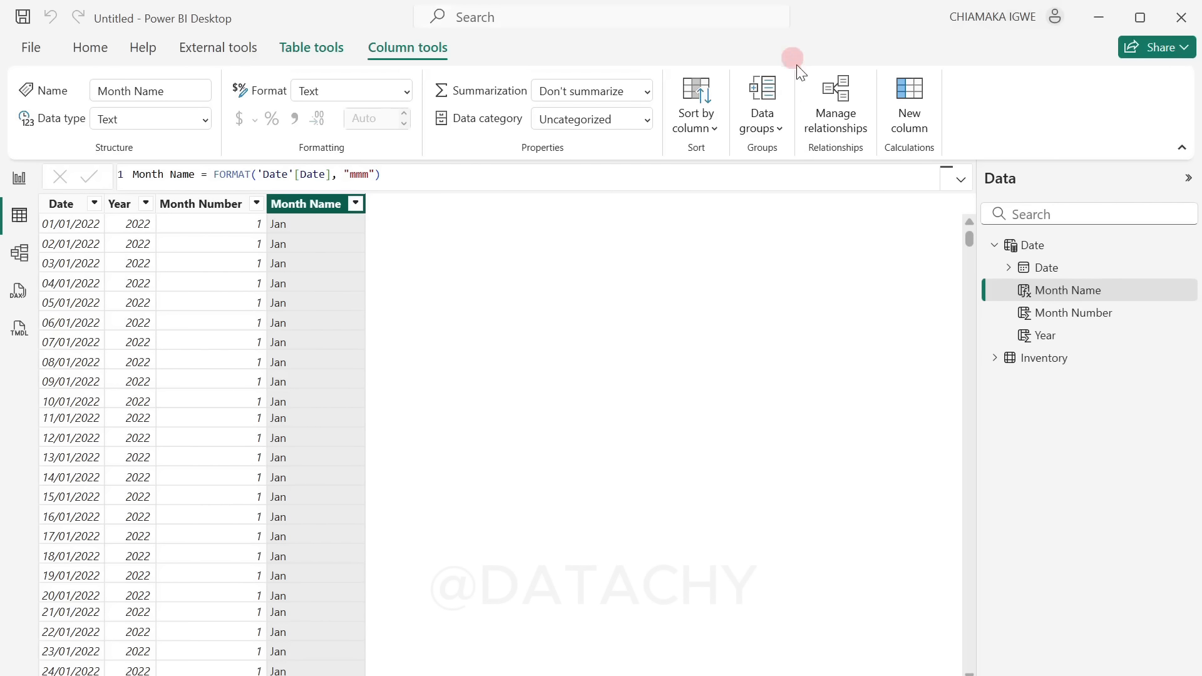
Step: Add a calculated column named Month Year to the Date table and begin its DAX expression with FORMAT
left_click(910, 126)
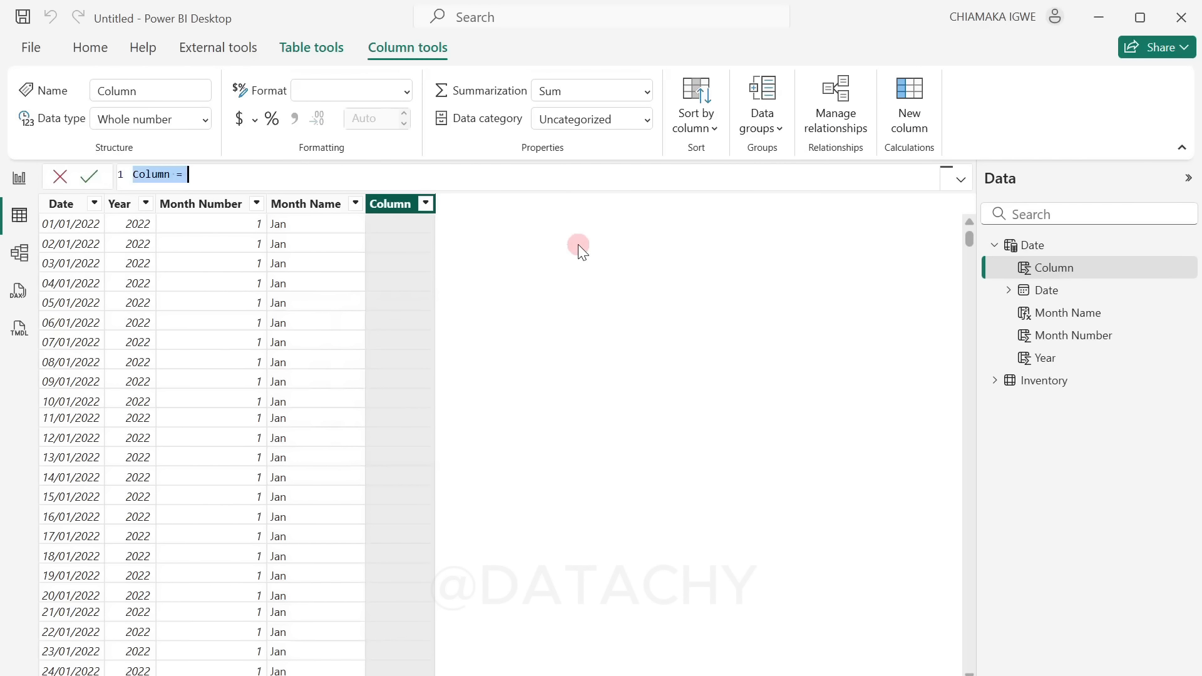
type("Month")
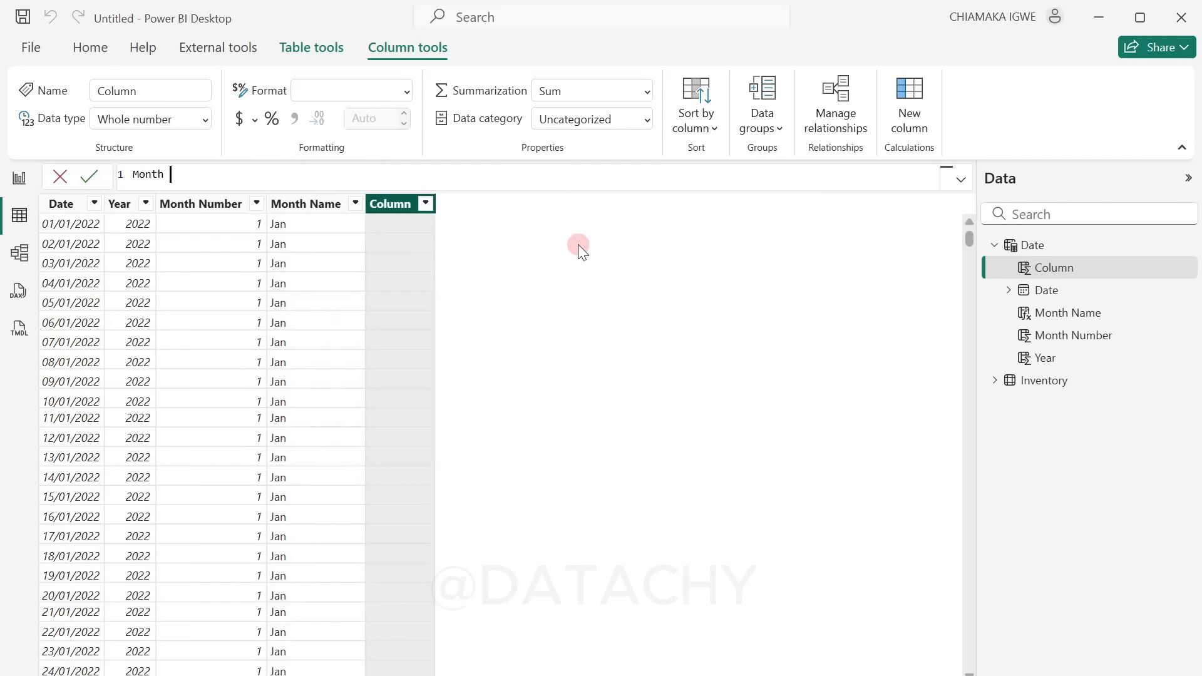
type(" Year")
type(" = from")
key("BackSpace")
key("BackSpace")
key("BackSpace")
key("BackSpace")
type("p")
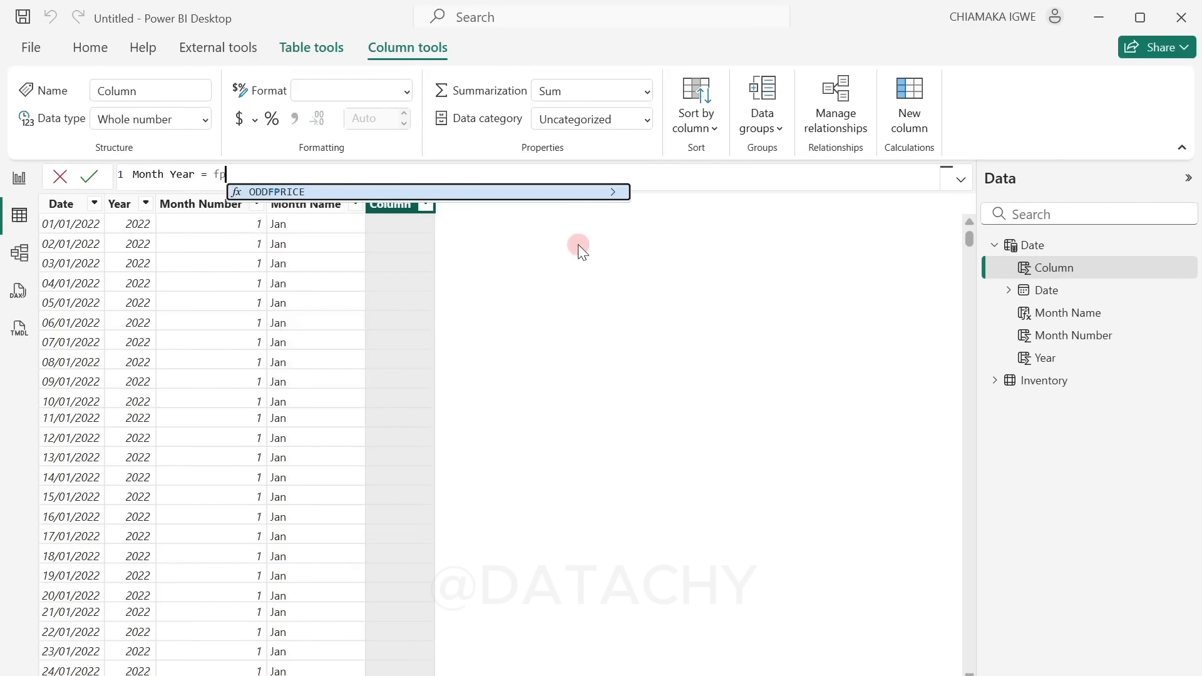
key("BackSpace")
type("ORMAT(")
key("Tab")
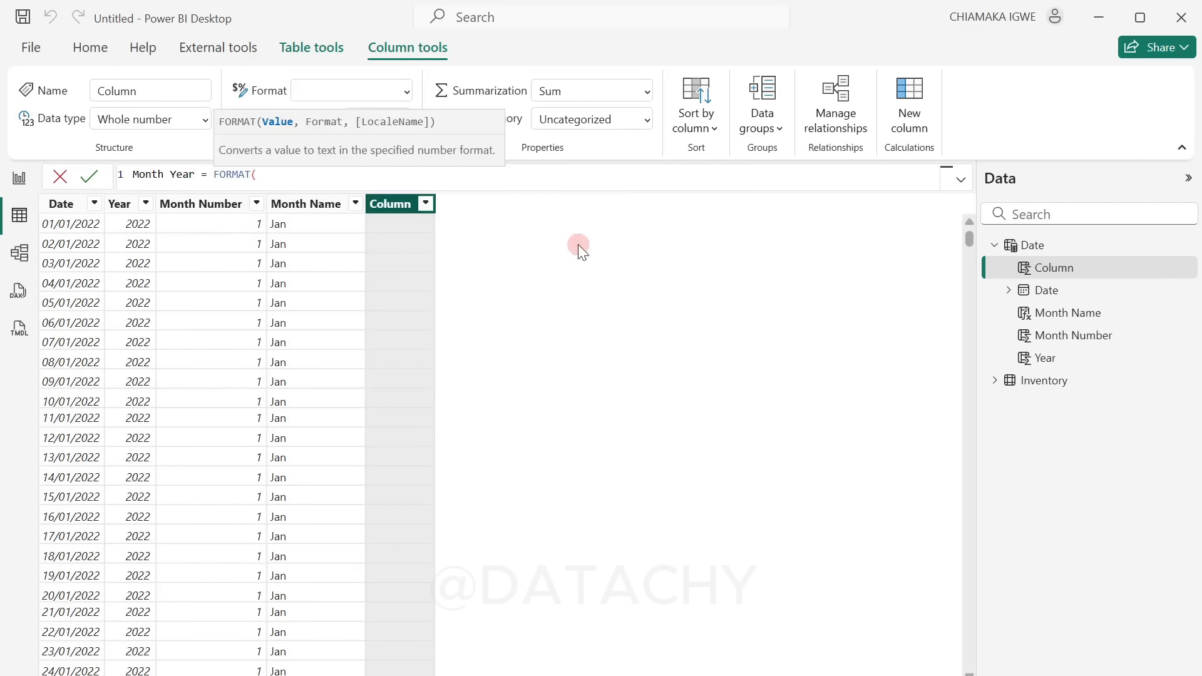
Step: Complete the column expression as Month Year = FORMAT('Date'[Date],"MMM YYYY") and commit it
type("dat")
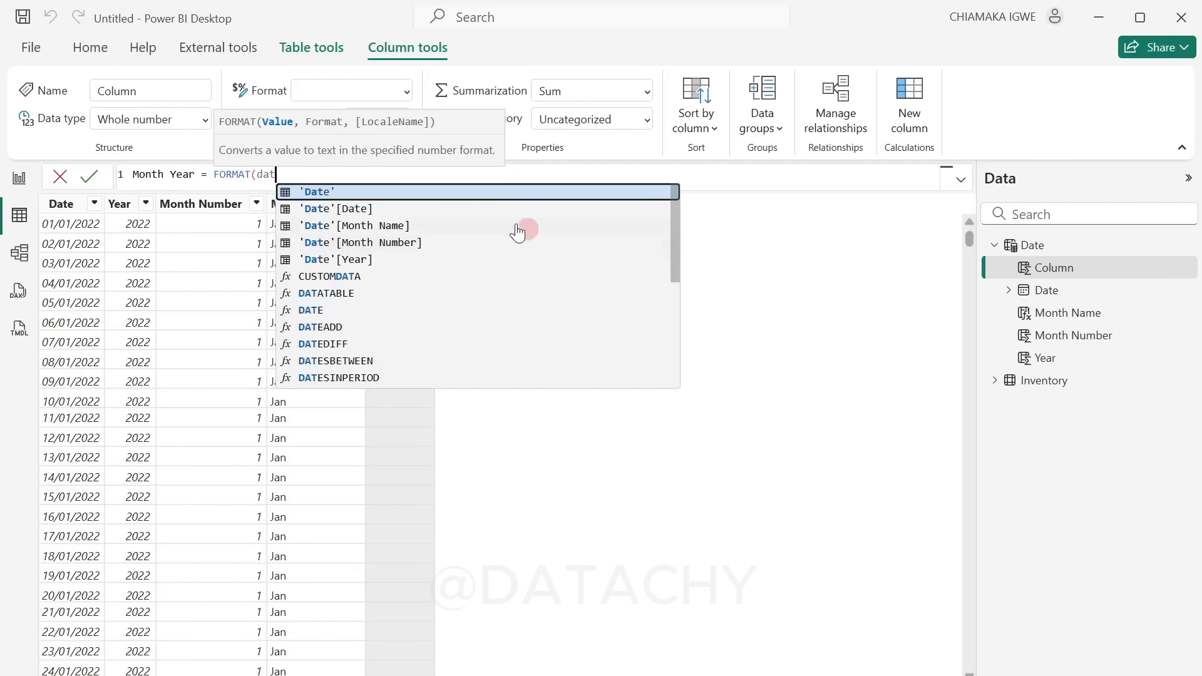
left_click(446, 209)
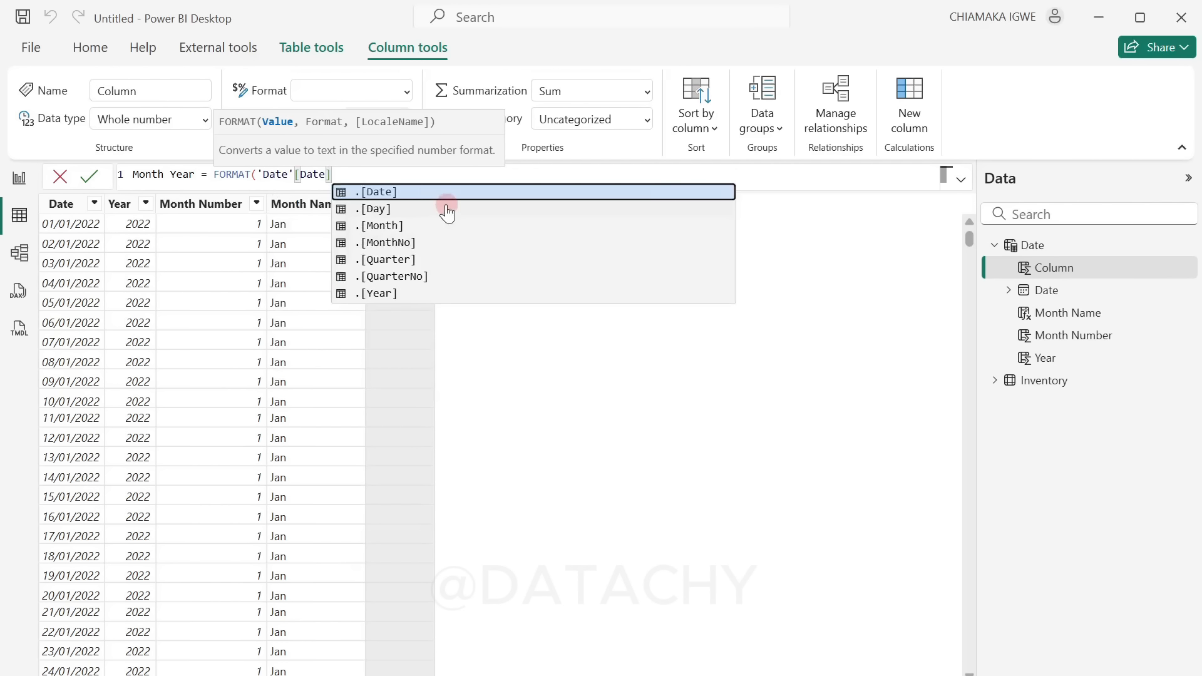
type(",\"")
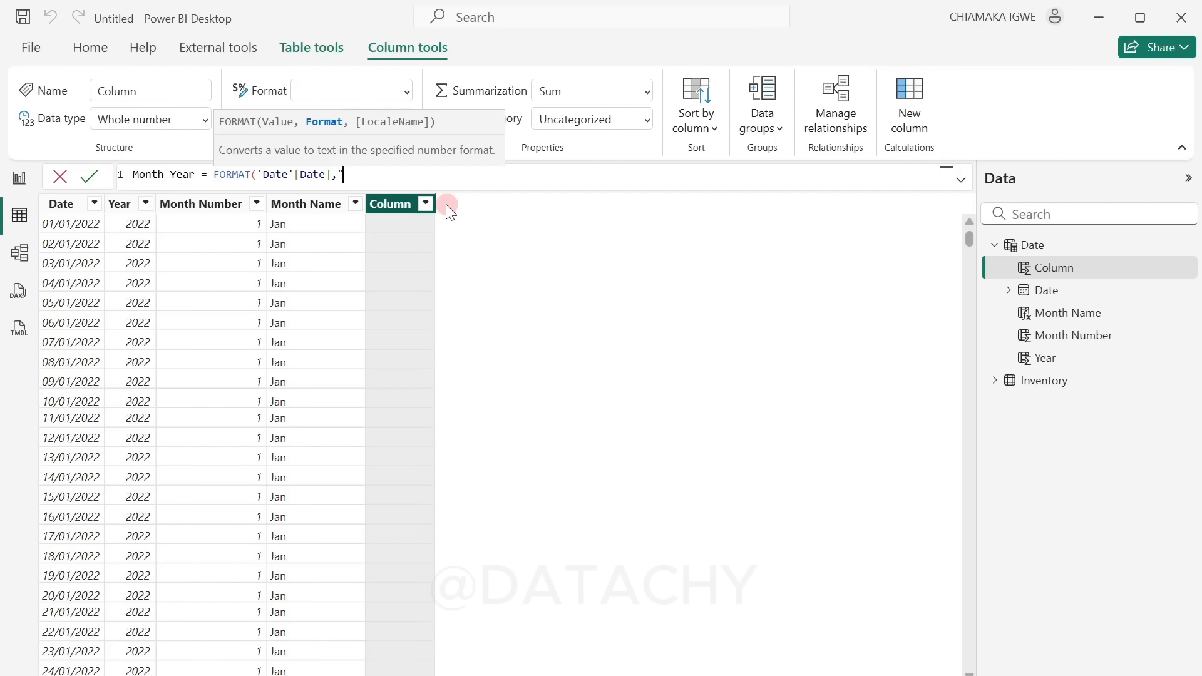
type("MMM")
type("YYYY\")")
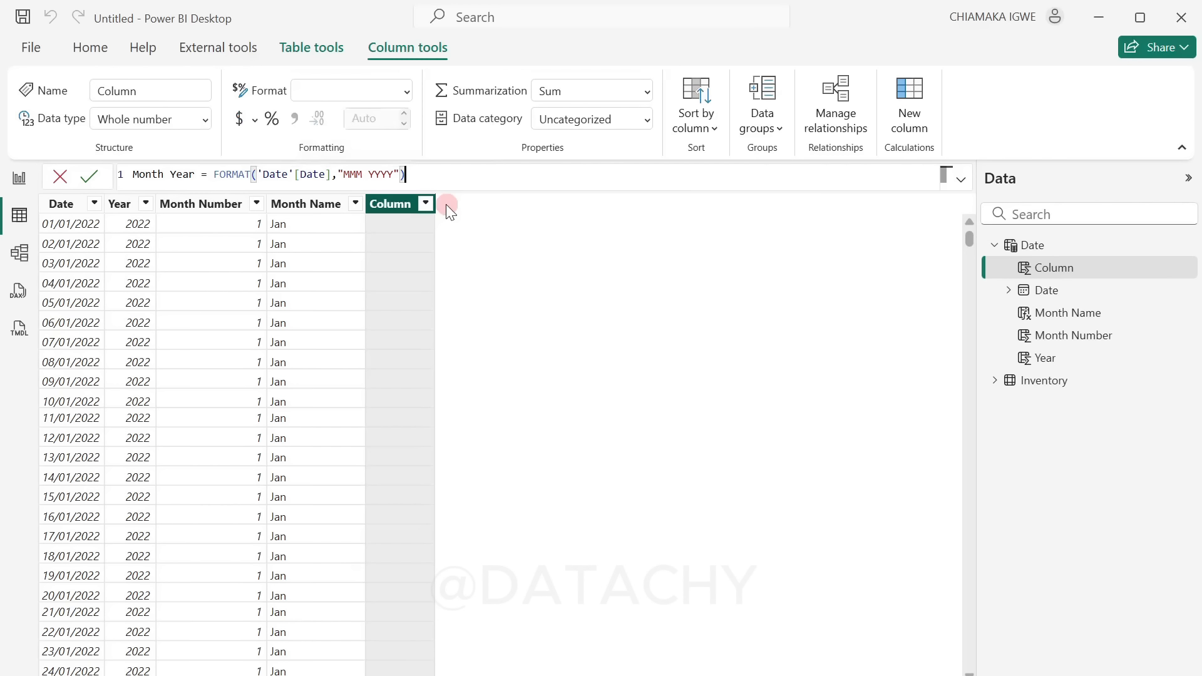
key("Return")
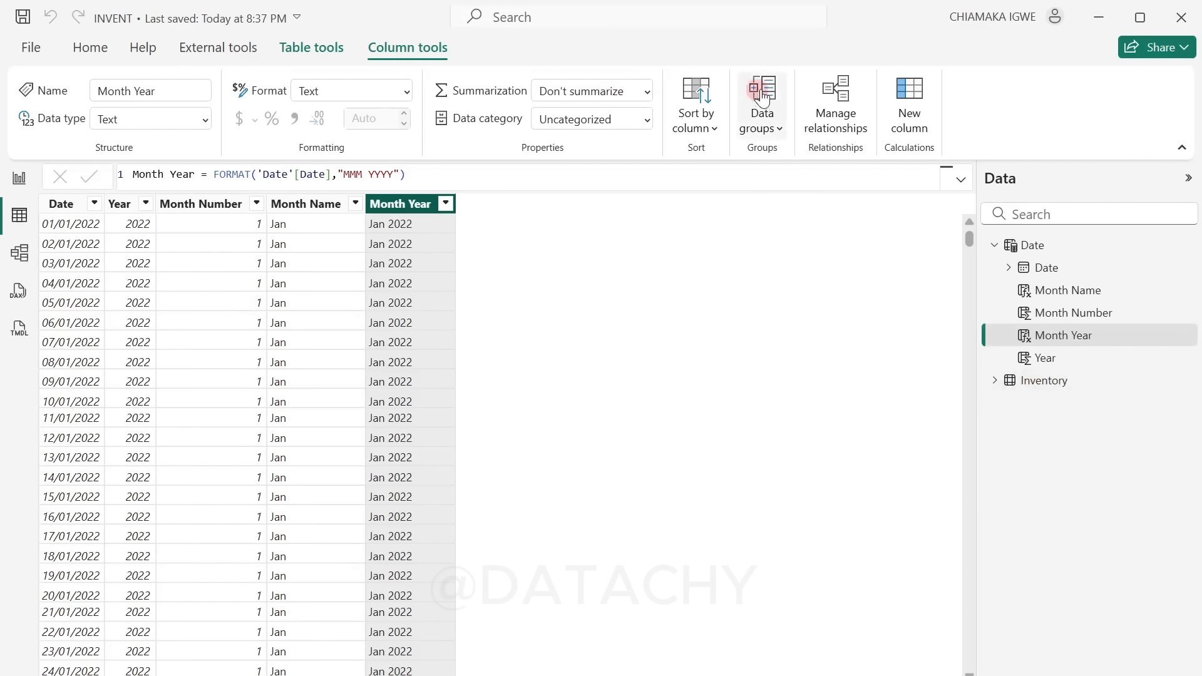
Step: Create and save a relationship from the Date table's Date column to the Inventory table's Date column, and close the relationship manager
left_click(838, 115)
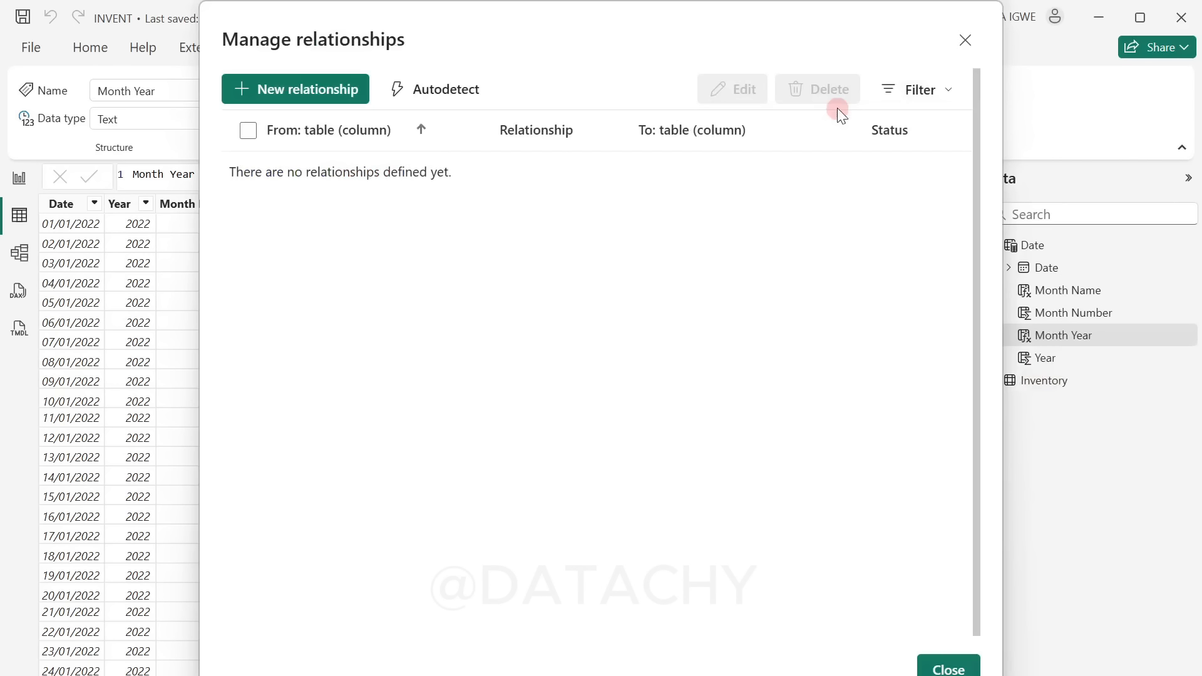
left_click(287, 107)
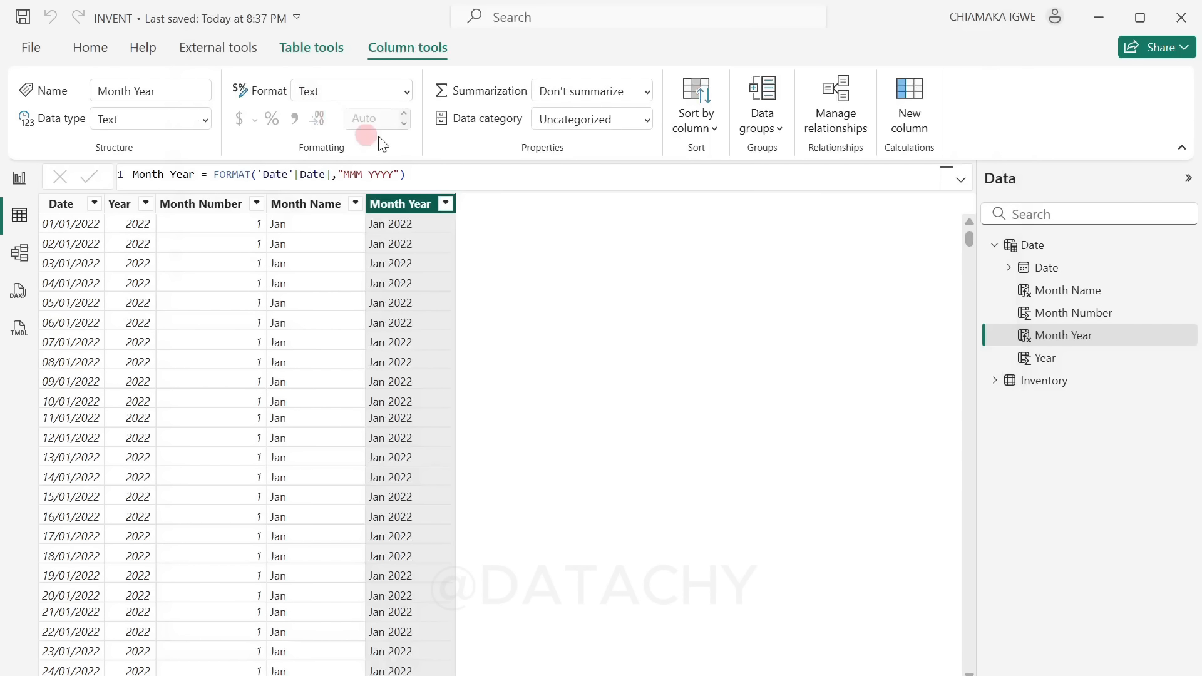
left_click(441, 139)
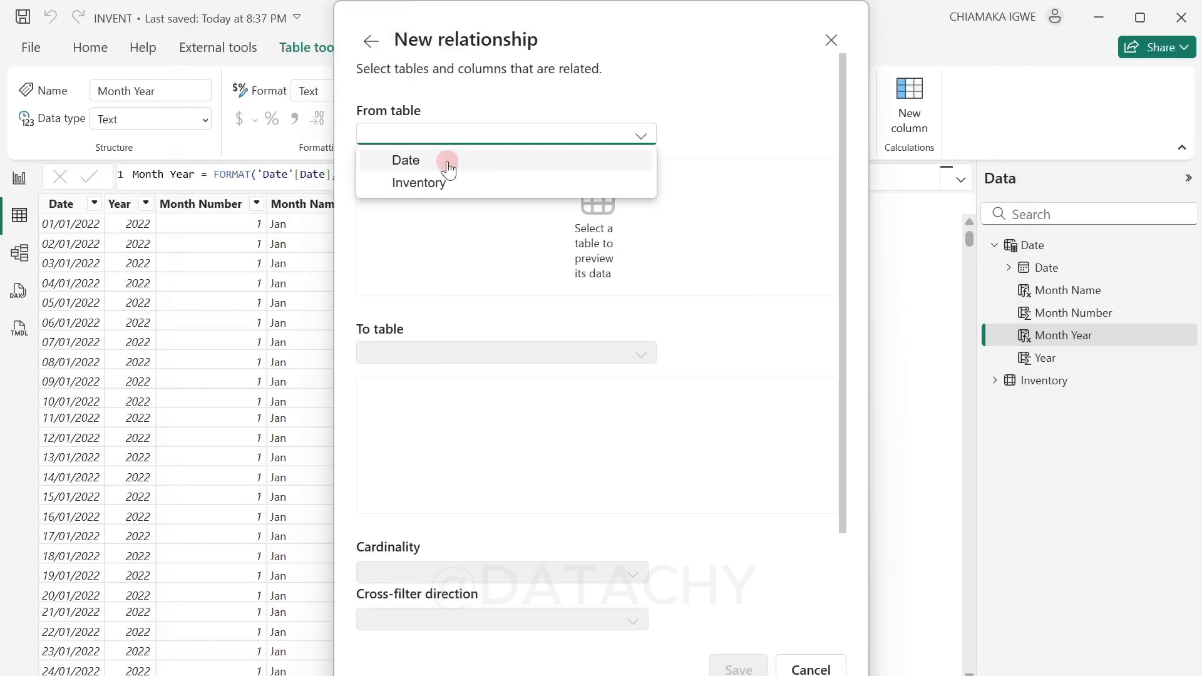
left_click(445, 160)
left_click(504, 318)
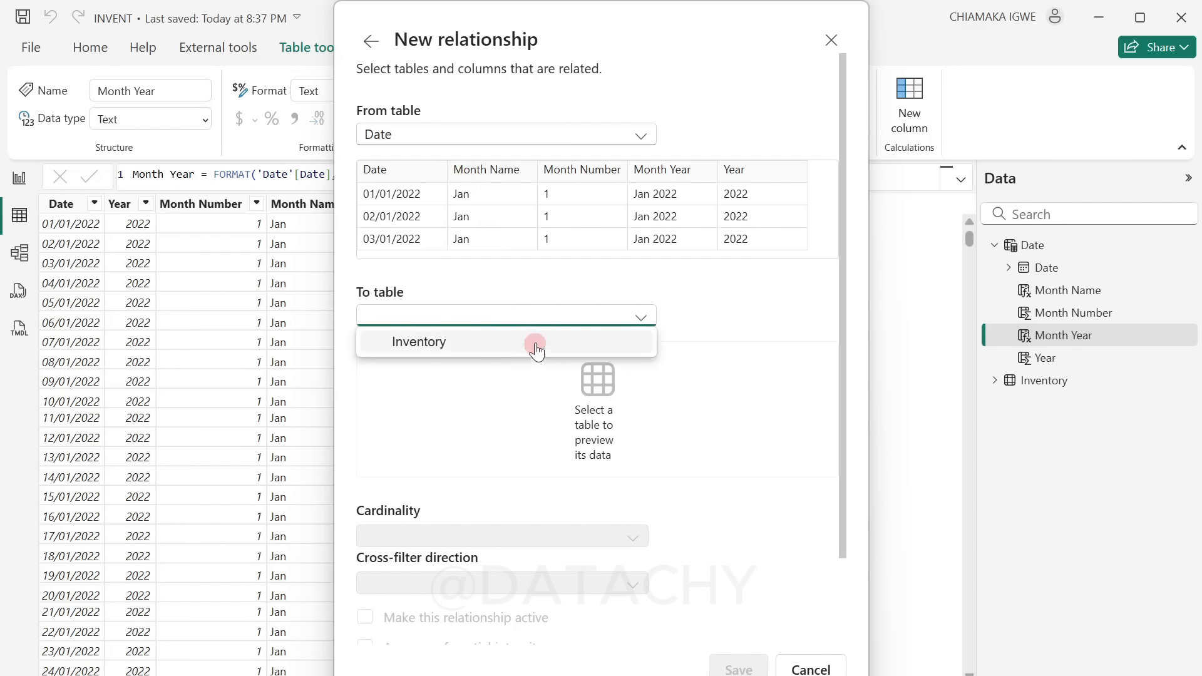
left_click(503, 342)
left_click(385, 164)
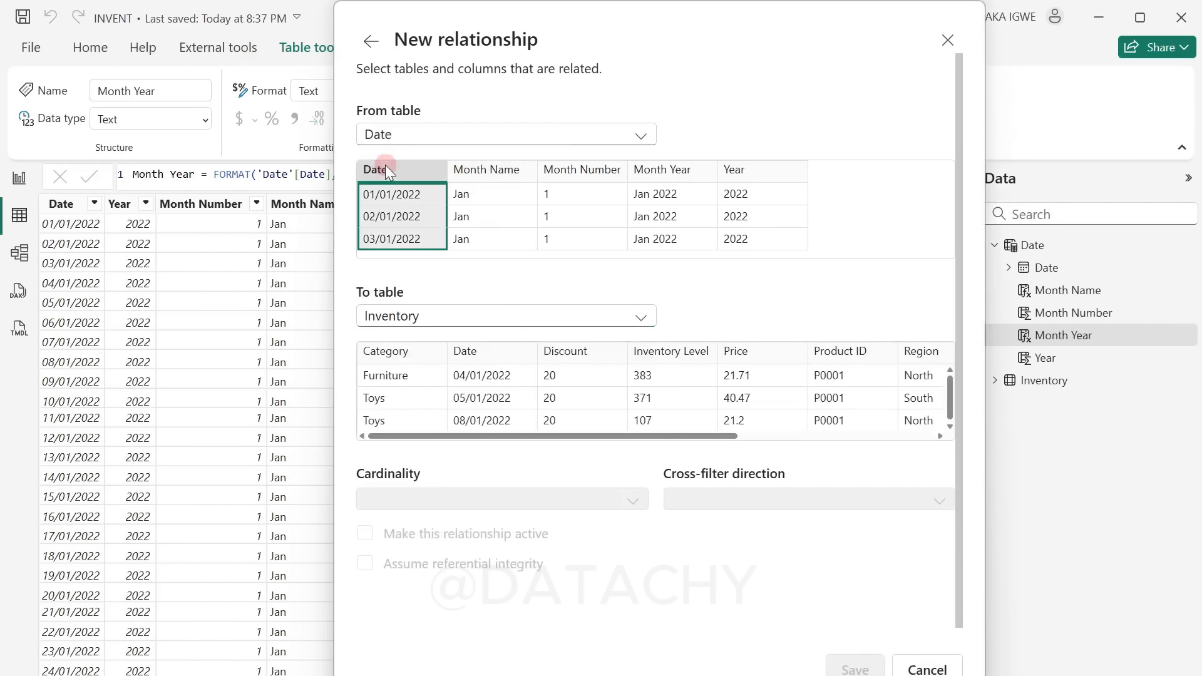
left_click(487, 351)
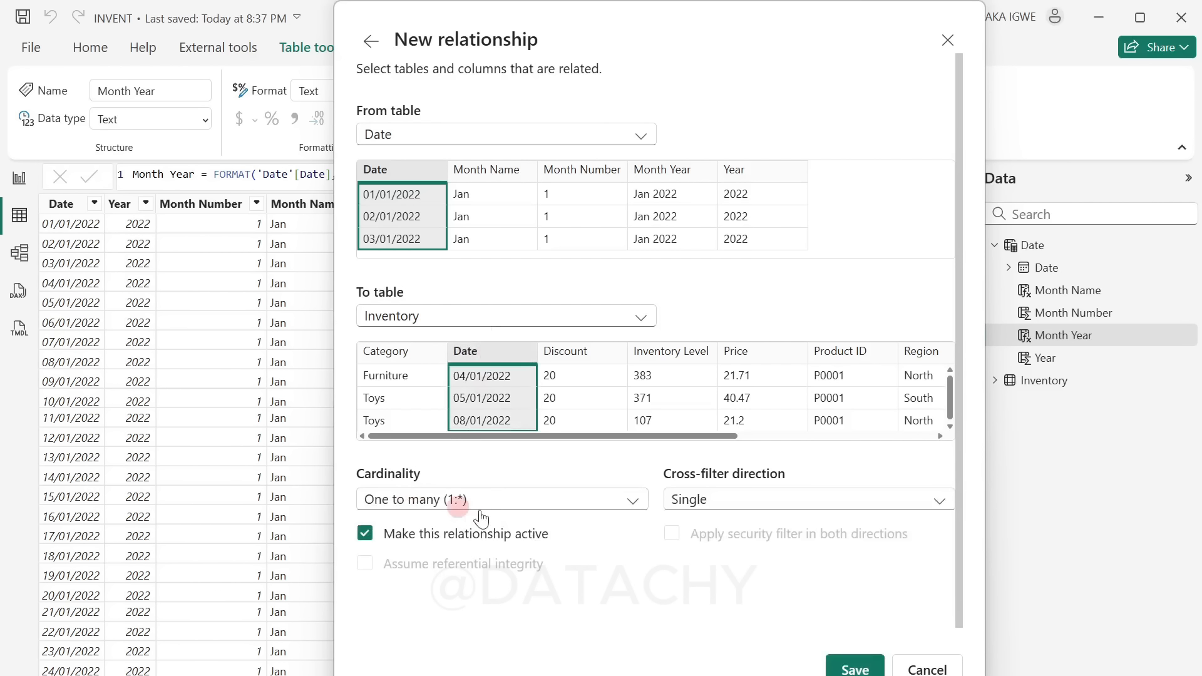
left_click(863, 669)
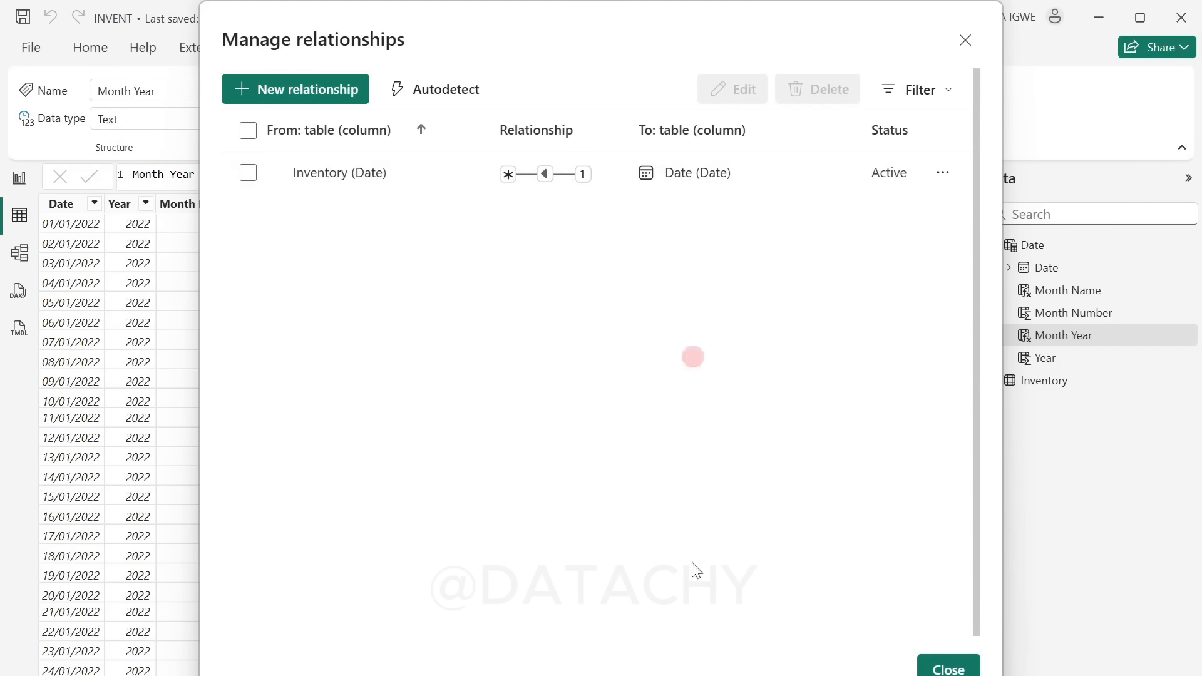
left_click(949, 667)
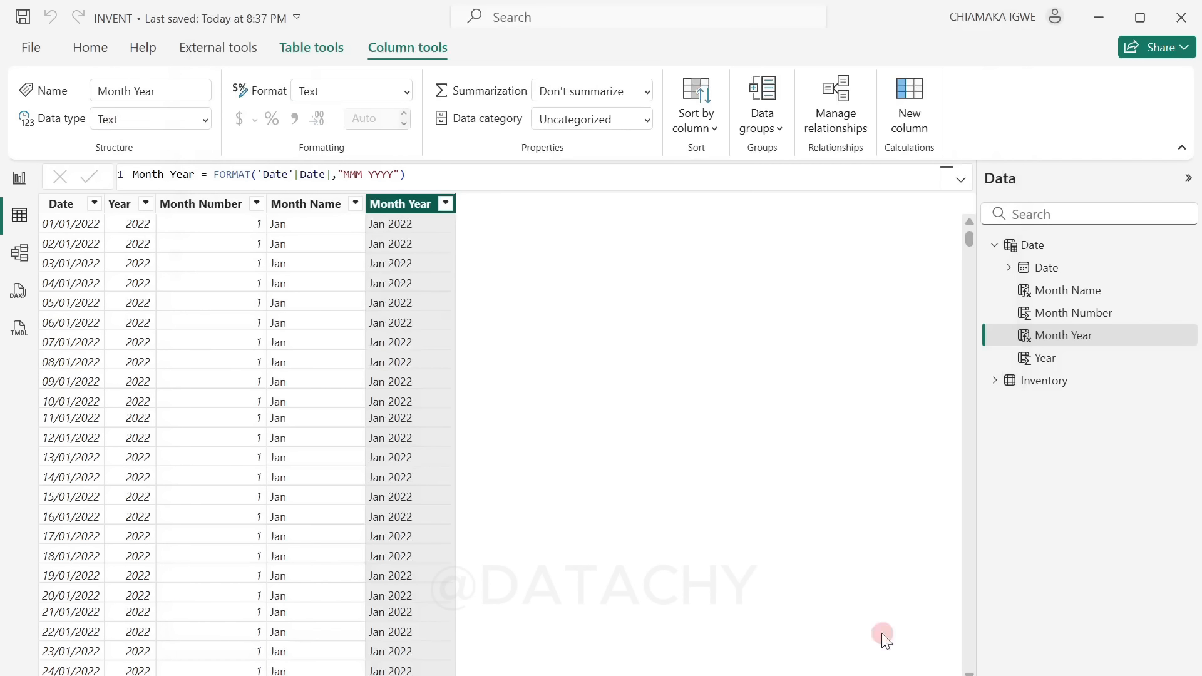
Step: Open the model diagram and move the Date table farther right of the Inventory table to expose their relationship line
left_click(19, 252)
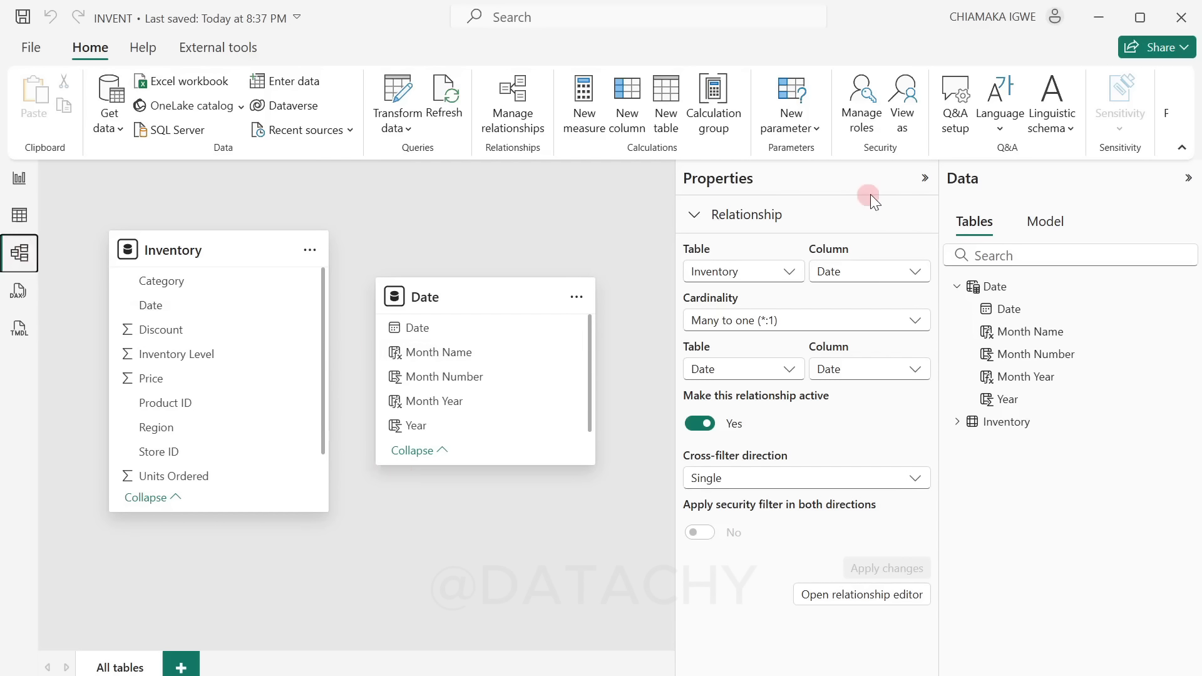
left_click(923, 181)
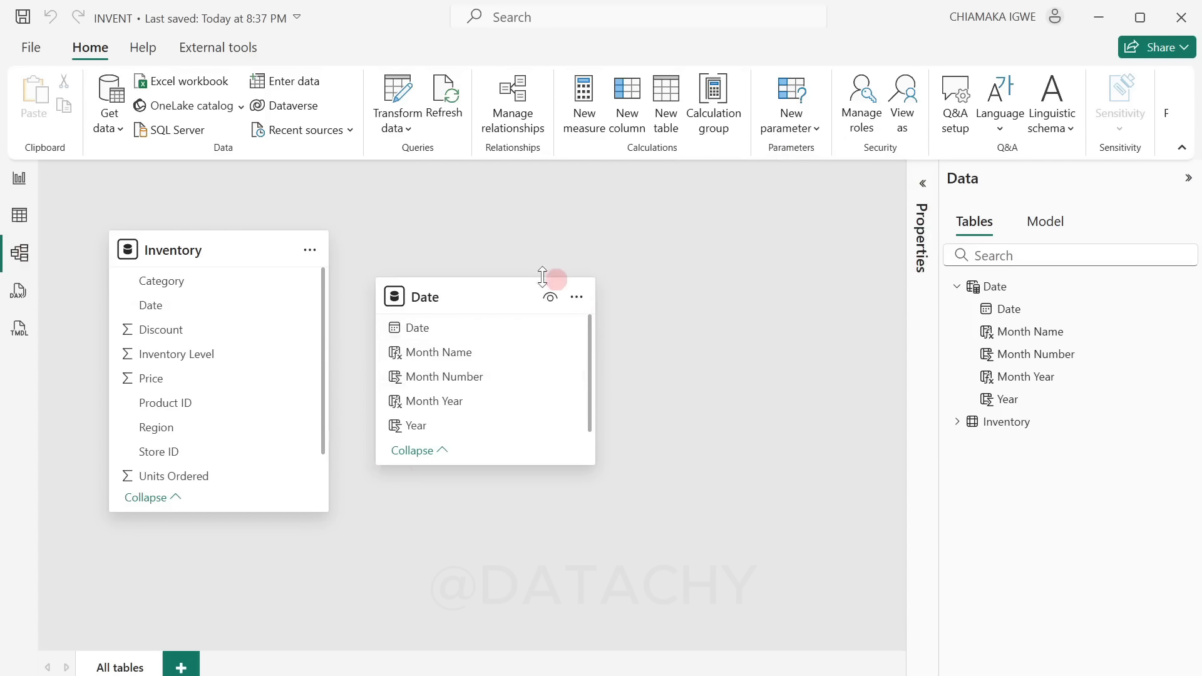
left_click_drag(471, 303, 652, 280)
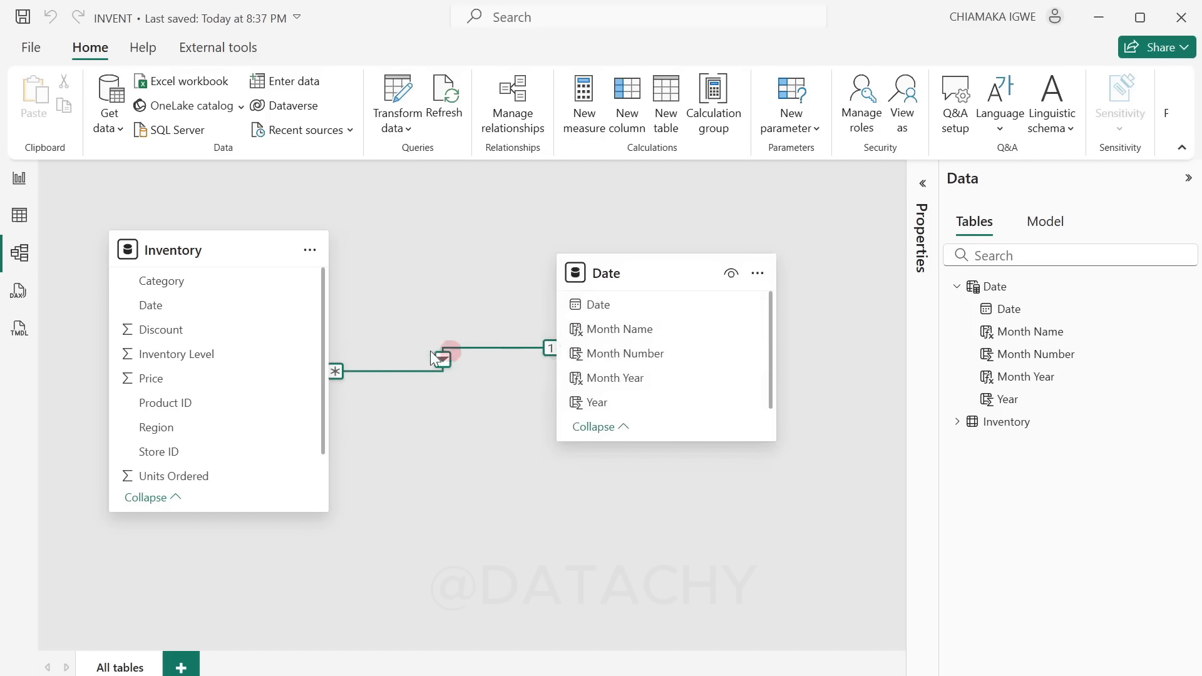
Step: Create a blank table named Key Measures by manual data entry in the report and load it into the model
left_click(20, 182)
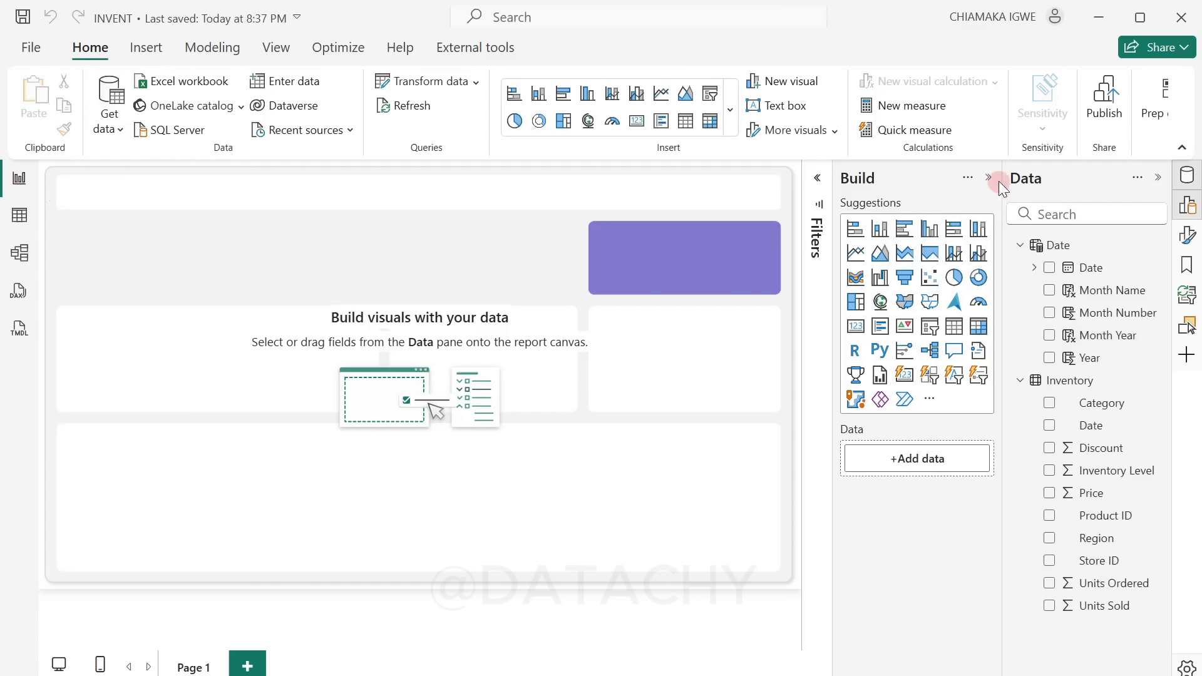
left_click(1021, 380)
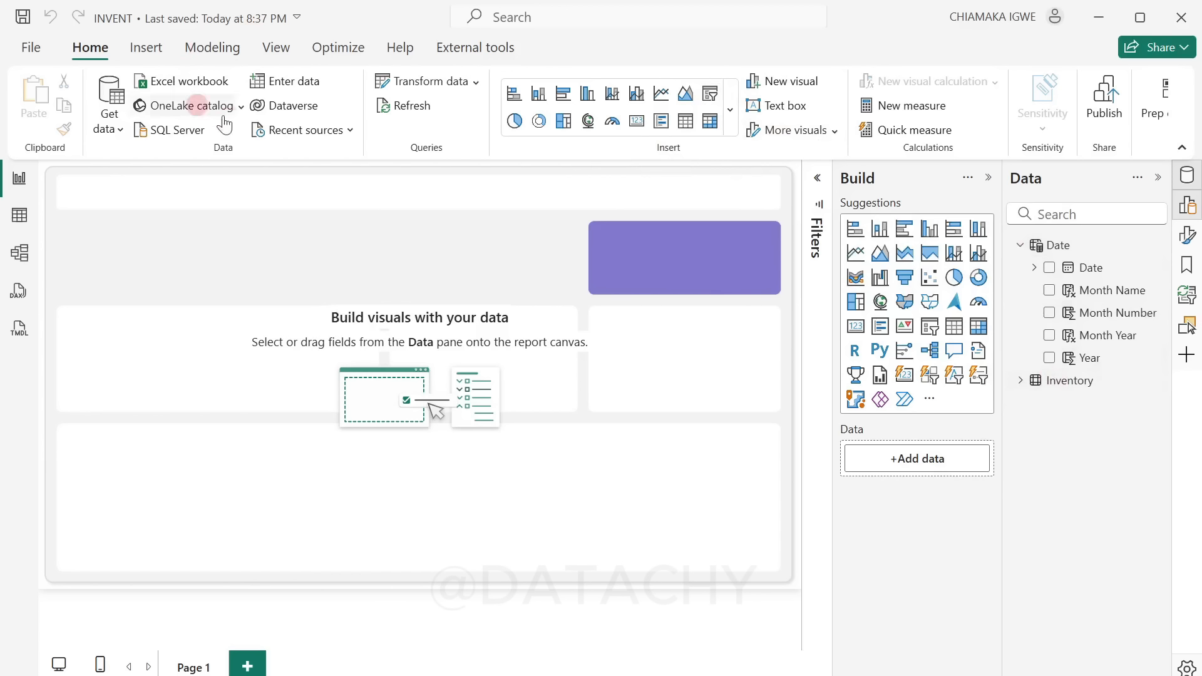
left_click(305, 84)
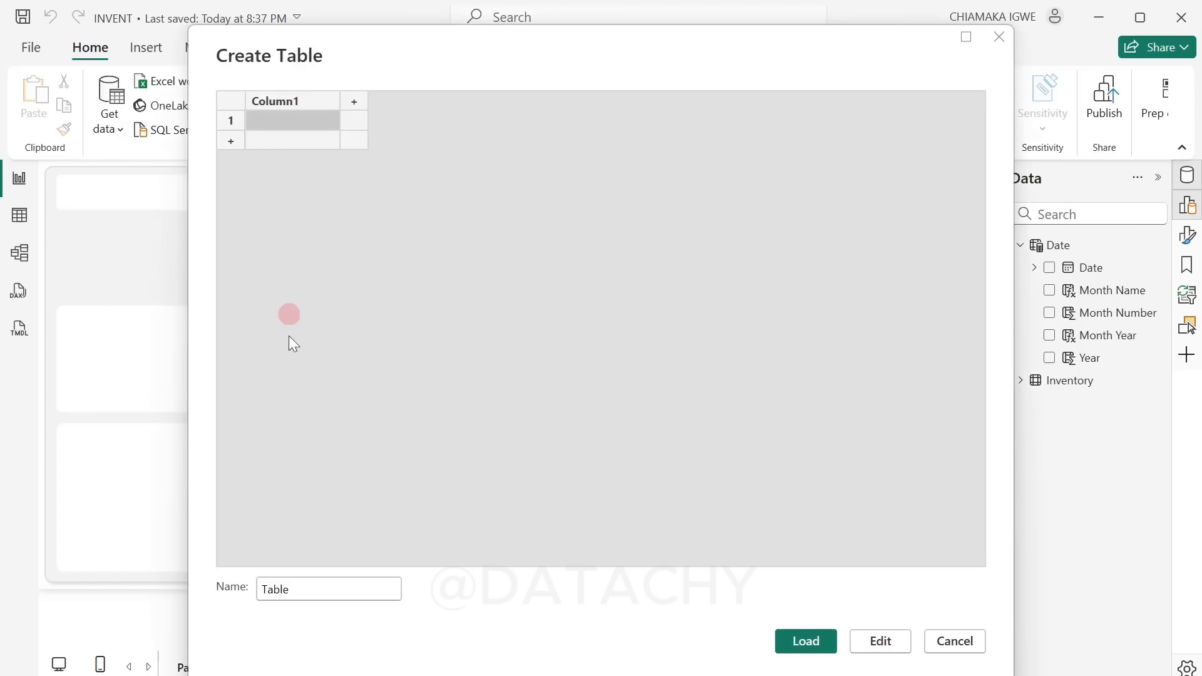
left_click(322, 586)
key("BackSpace")
key("BackSpace")
key("BackSpace")
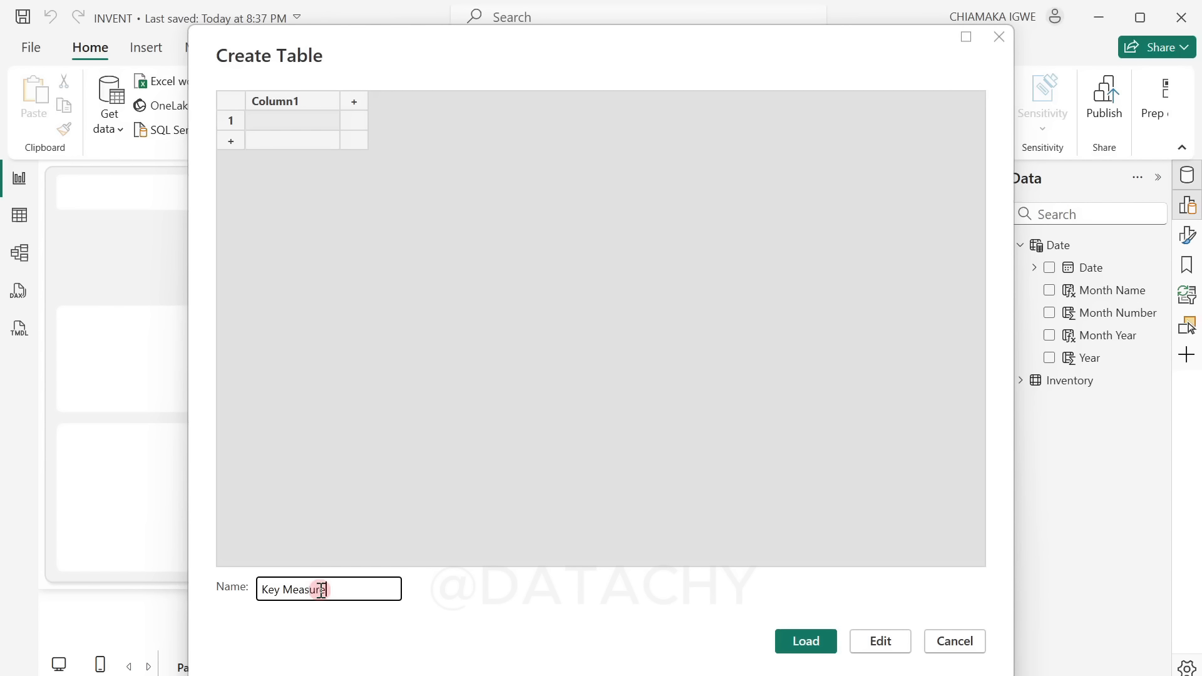
type("Key Measures")
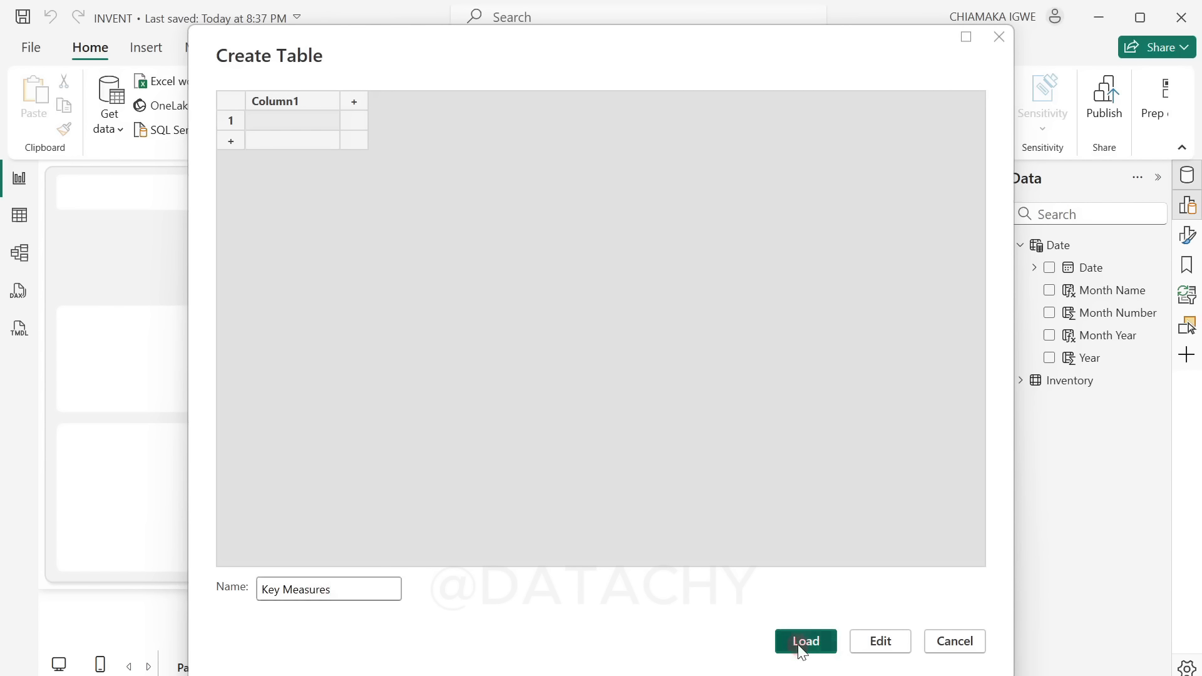
left_click(798, 645)
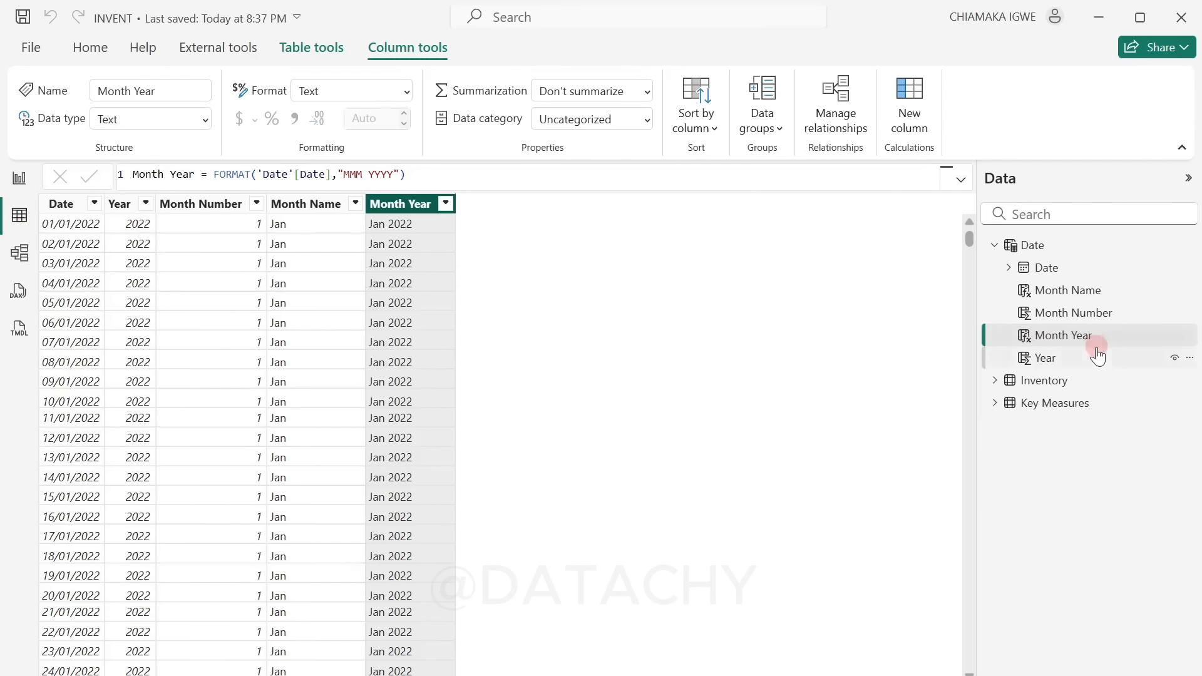
Step: List the fields of the Key Measures and Inventory tables, collapse the Date table, and display the Inventory data
left_click(996, 404)
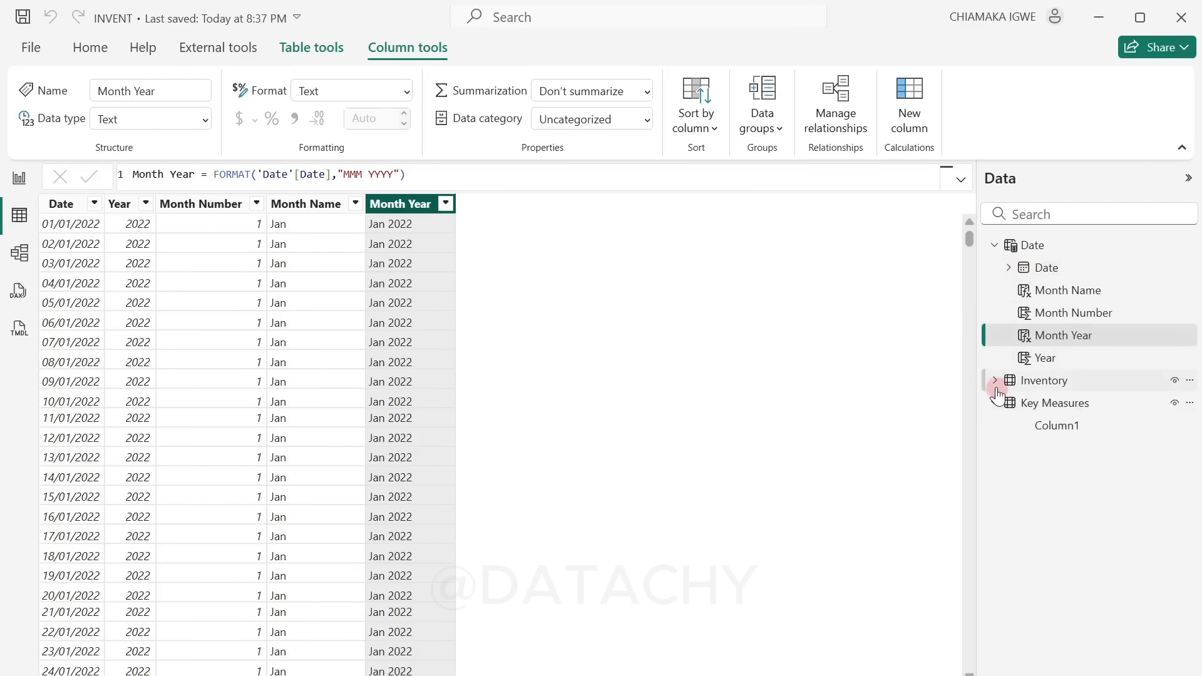
left_click(996, 245)
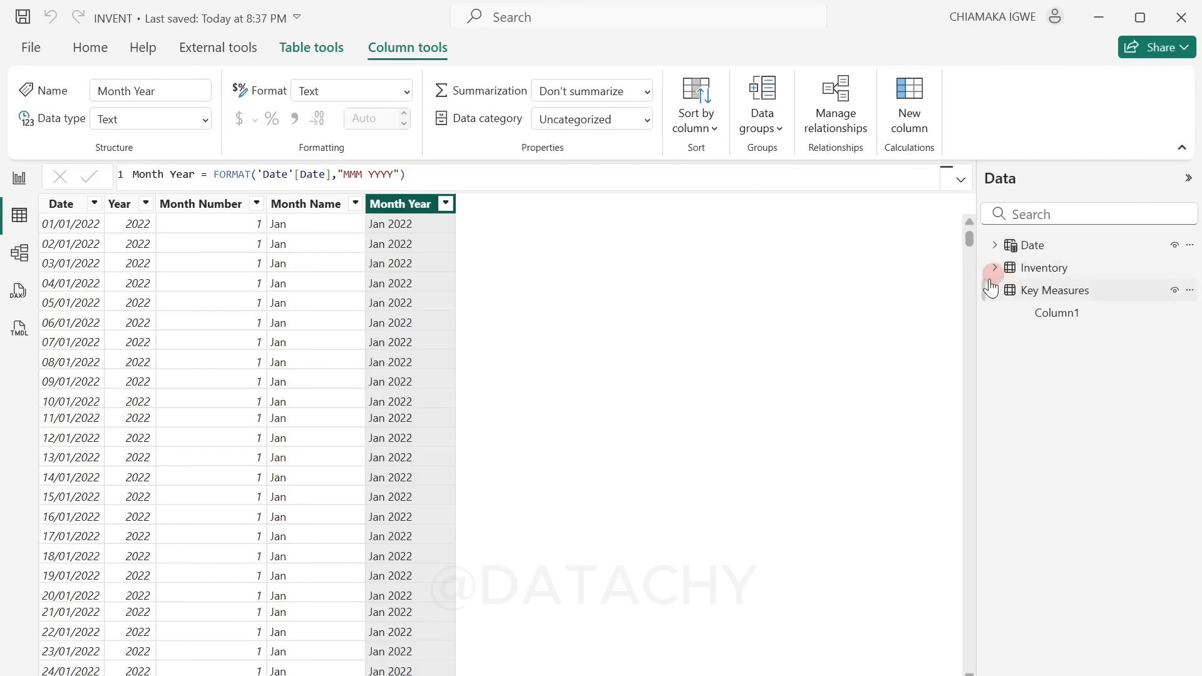
left_click(995, 268)
left_click(1058, 268)
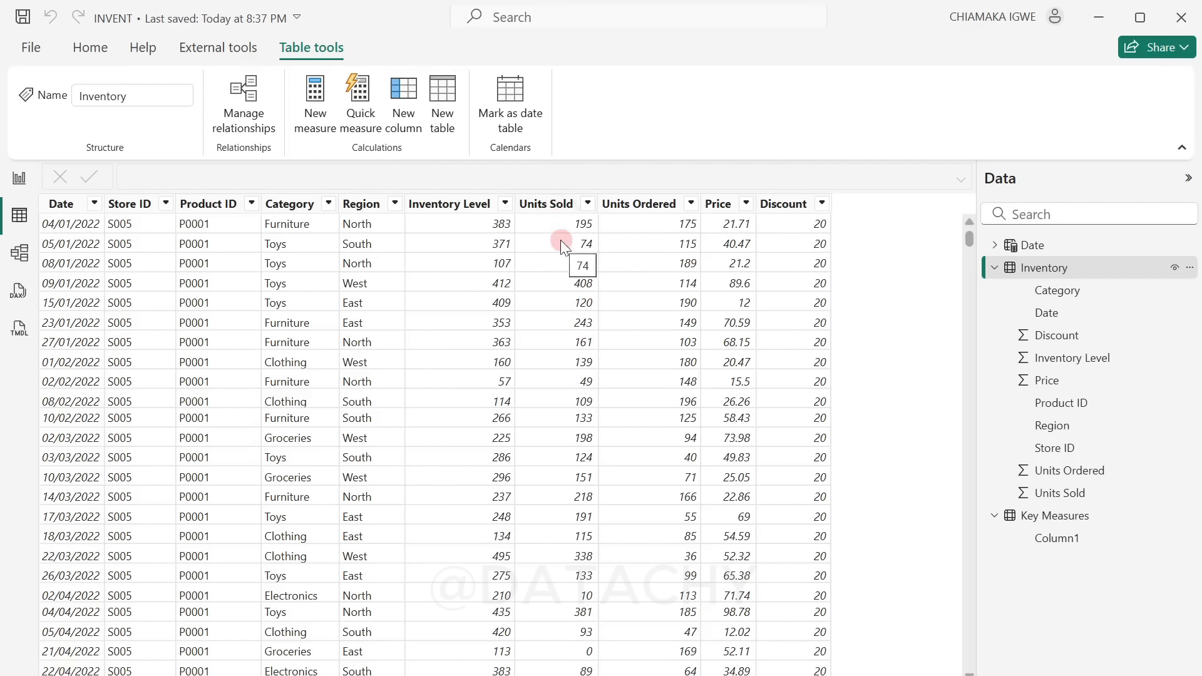
Step: Add a measure to Key Measures defined as Total Units Sold = SUM(Inventory[Units Sold]) and save the file
right_click(1051, 523)
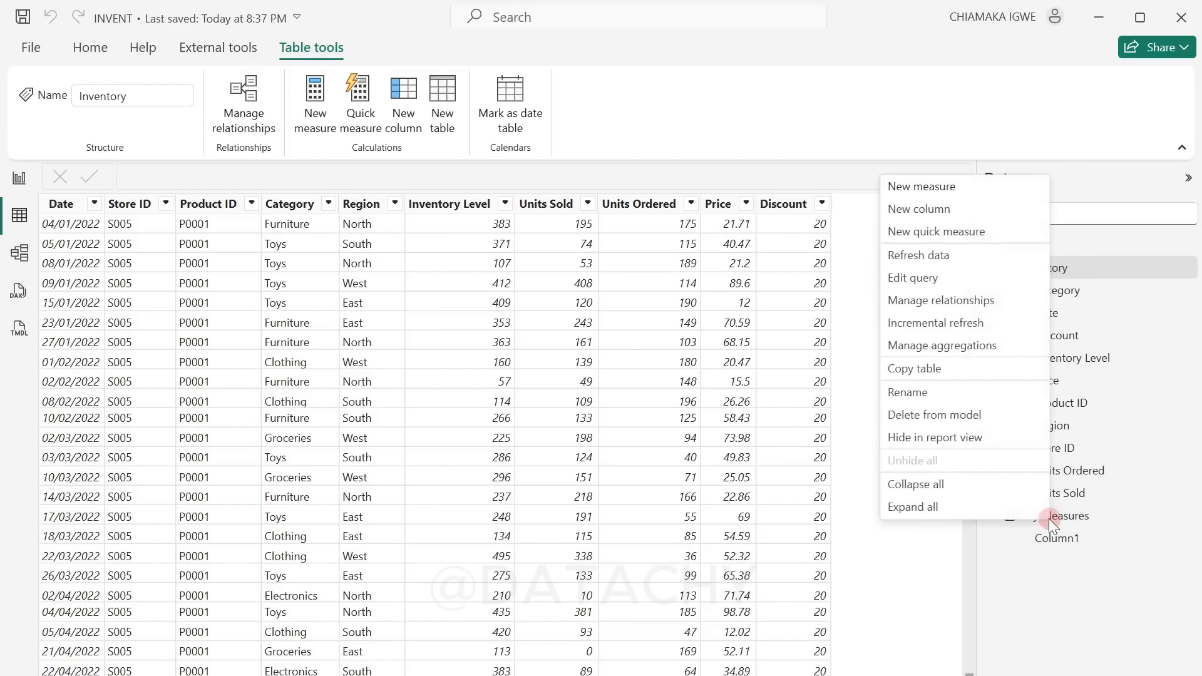
left_click(953, 188)
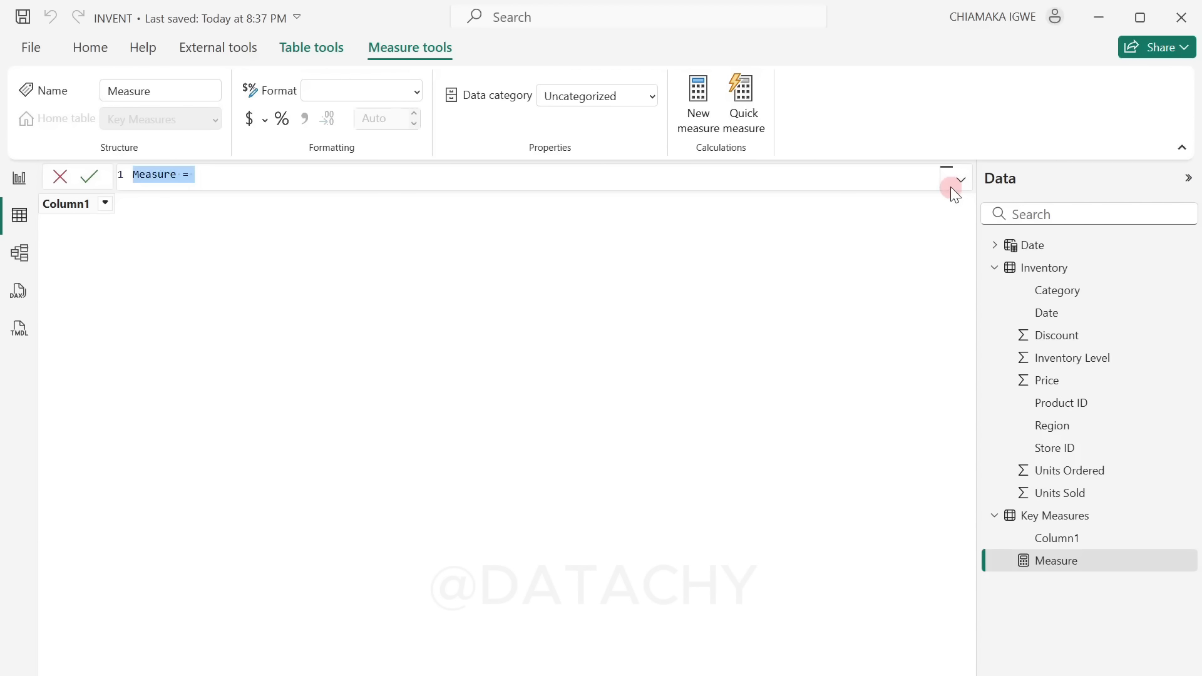
type("Total Units S")
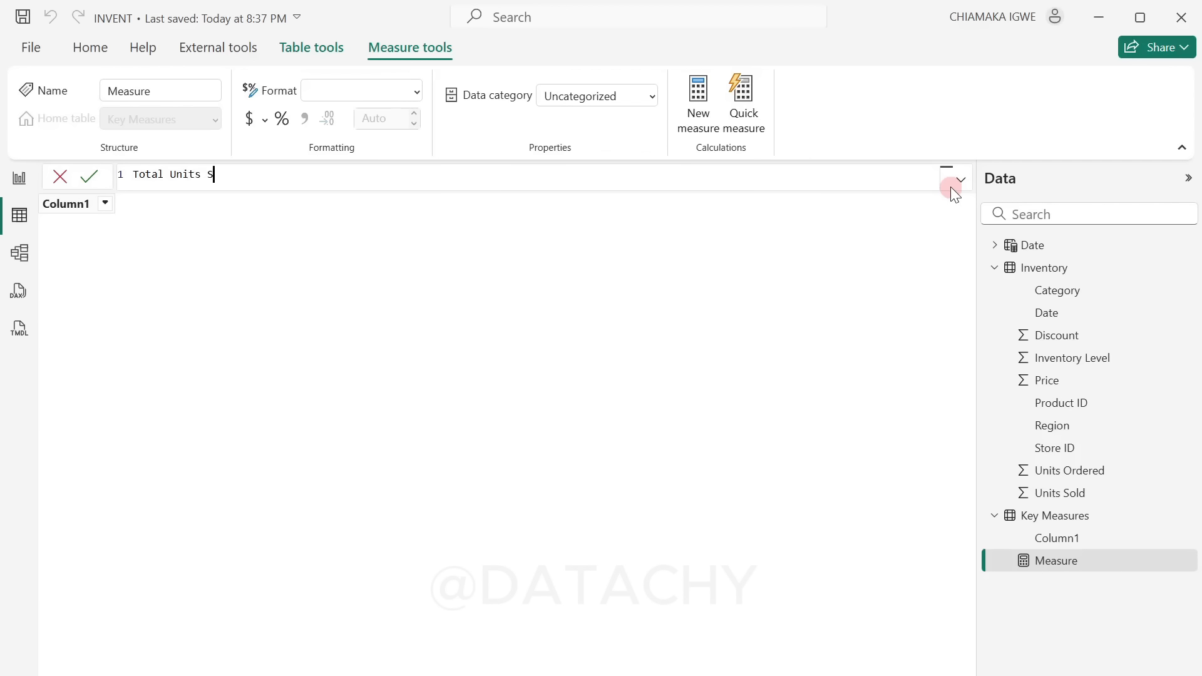
type("old = SUM(")
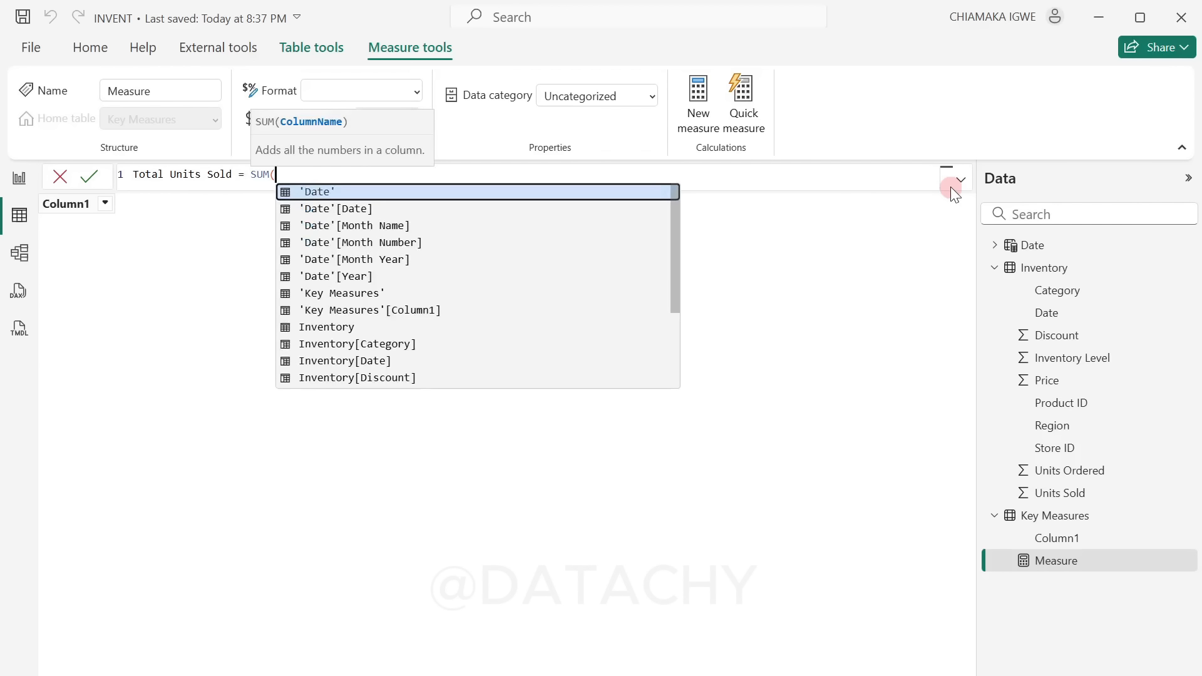
type("uni")
key("Down")
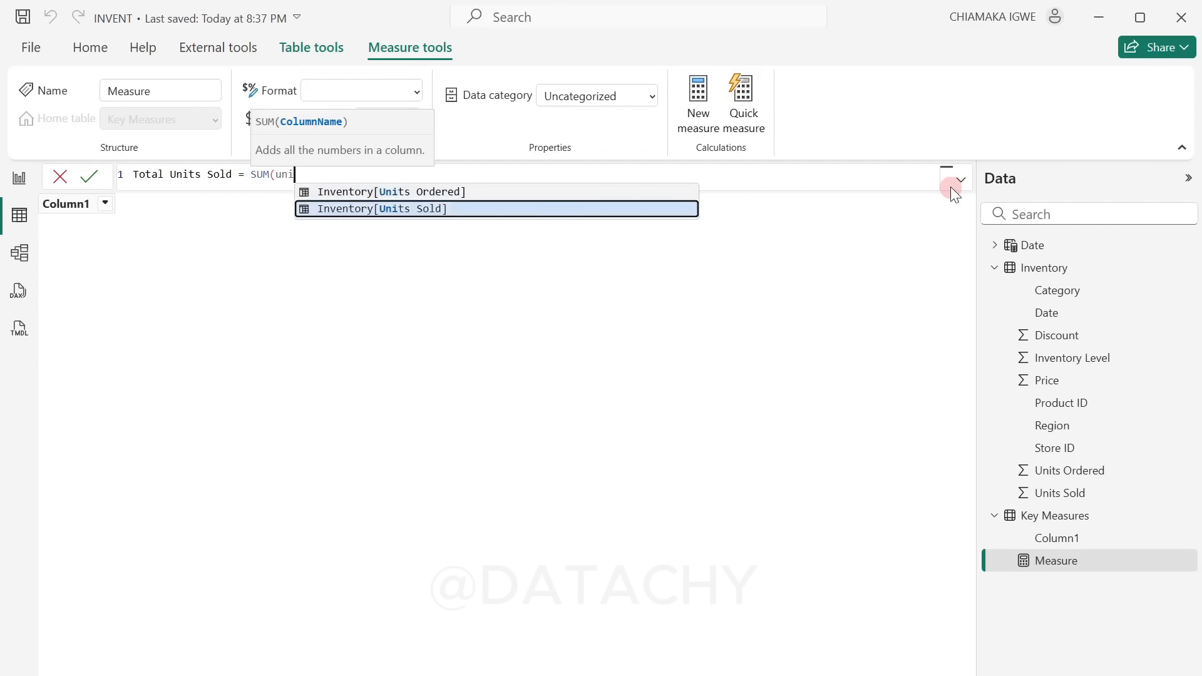
key("Tab")
type(")")
key("Return")
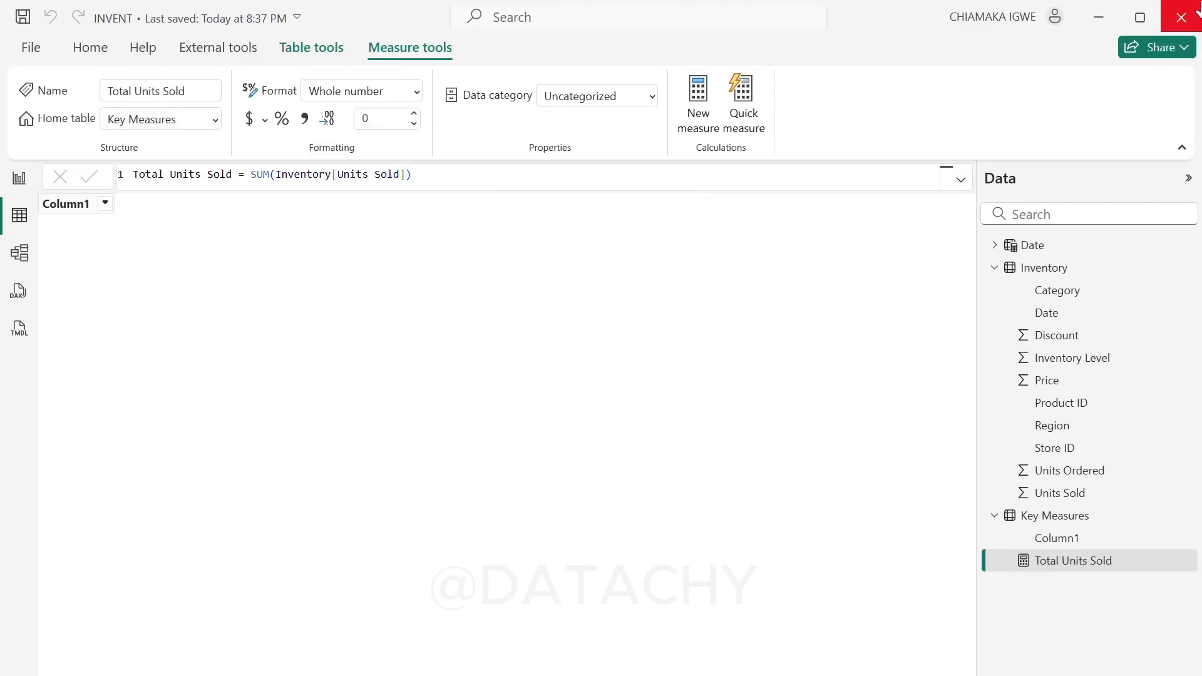
left_click(22, 17)
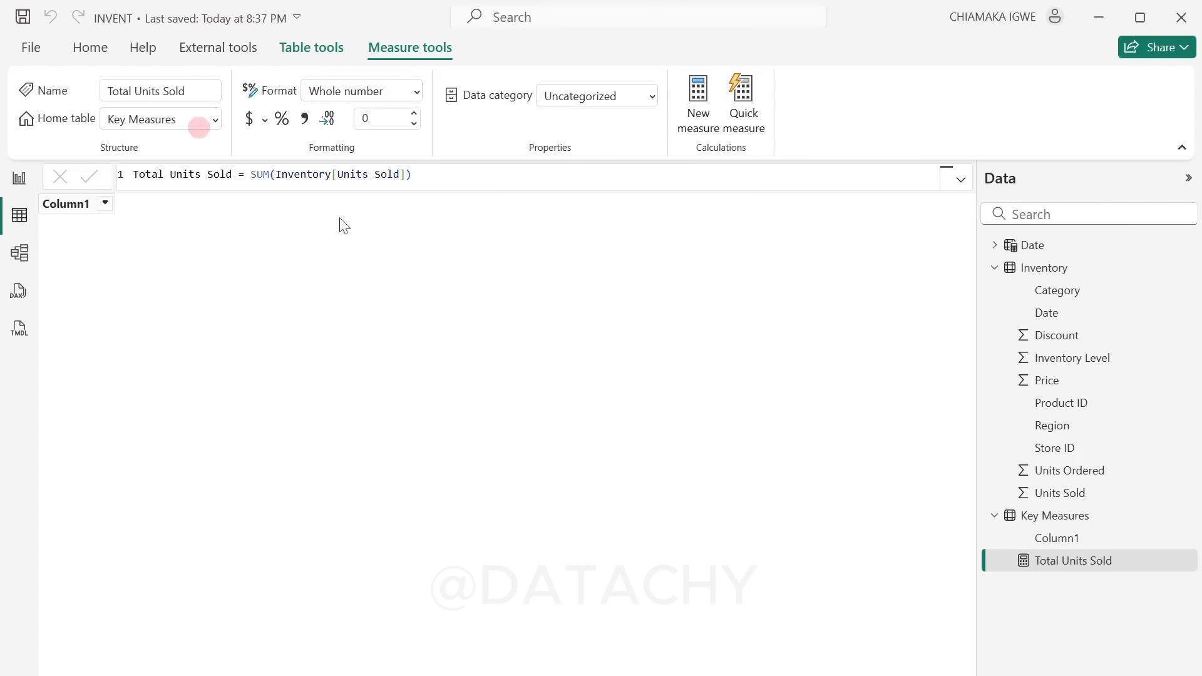
Step: Check the Inventory data and add a measure to Key Measures defined as Stocks Available = SUM(Inventory[Inventory Level])
left_click(1073, 567)
left_click(1034, 269)
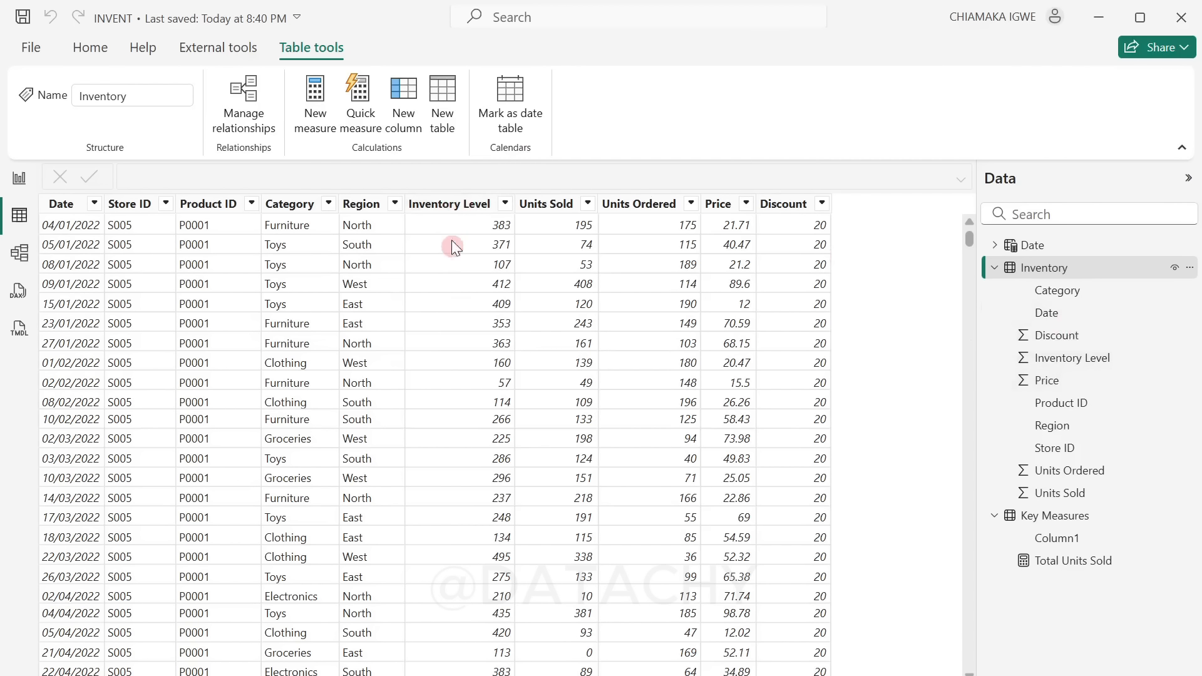
right_click(1074, 514)
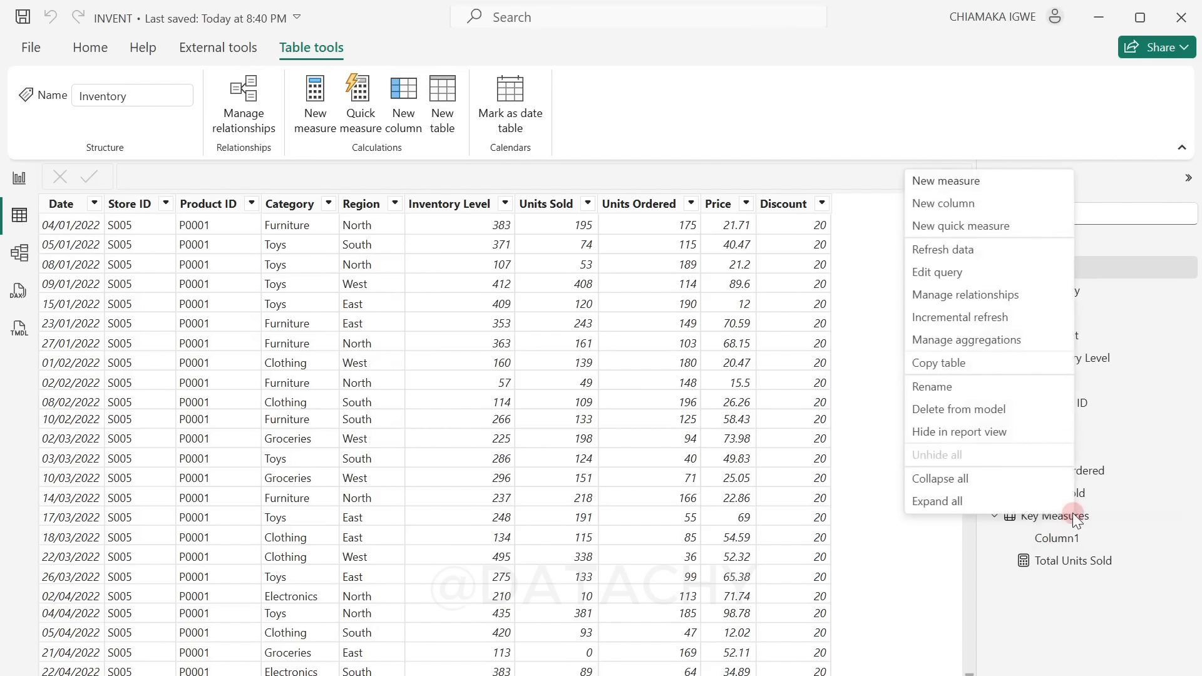
left_click(978, 183)
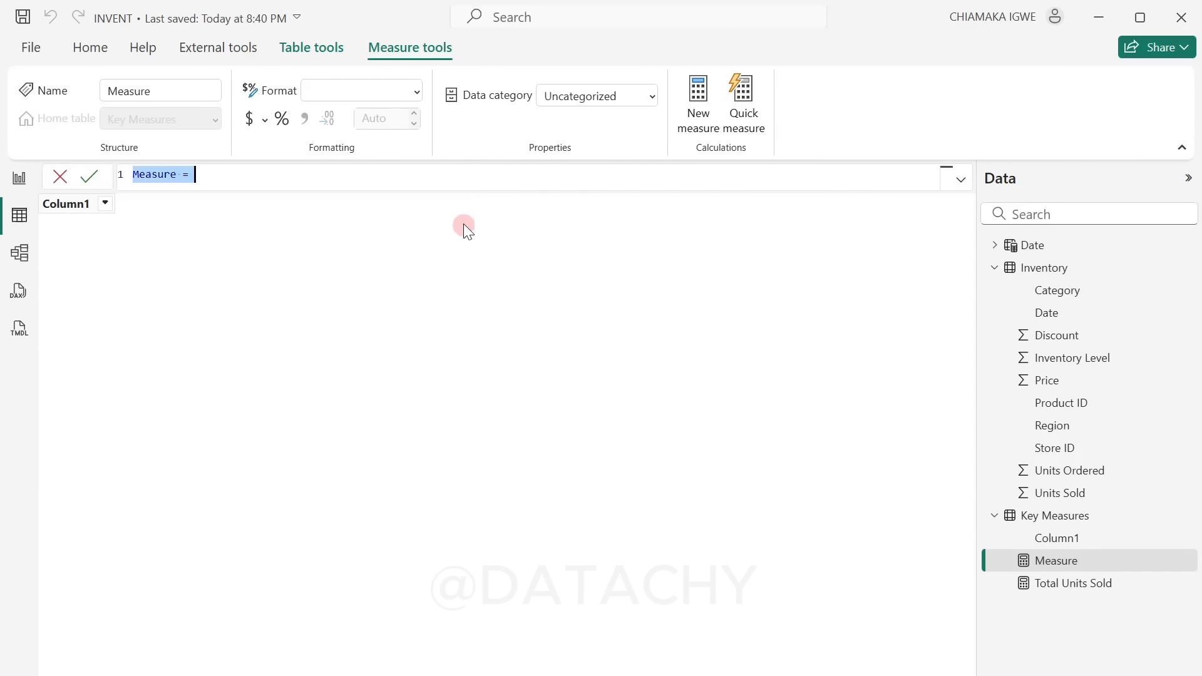
type("St")
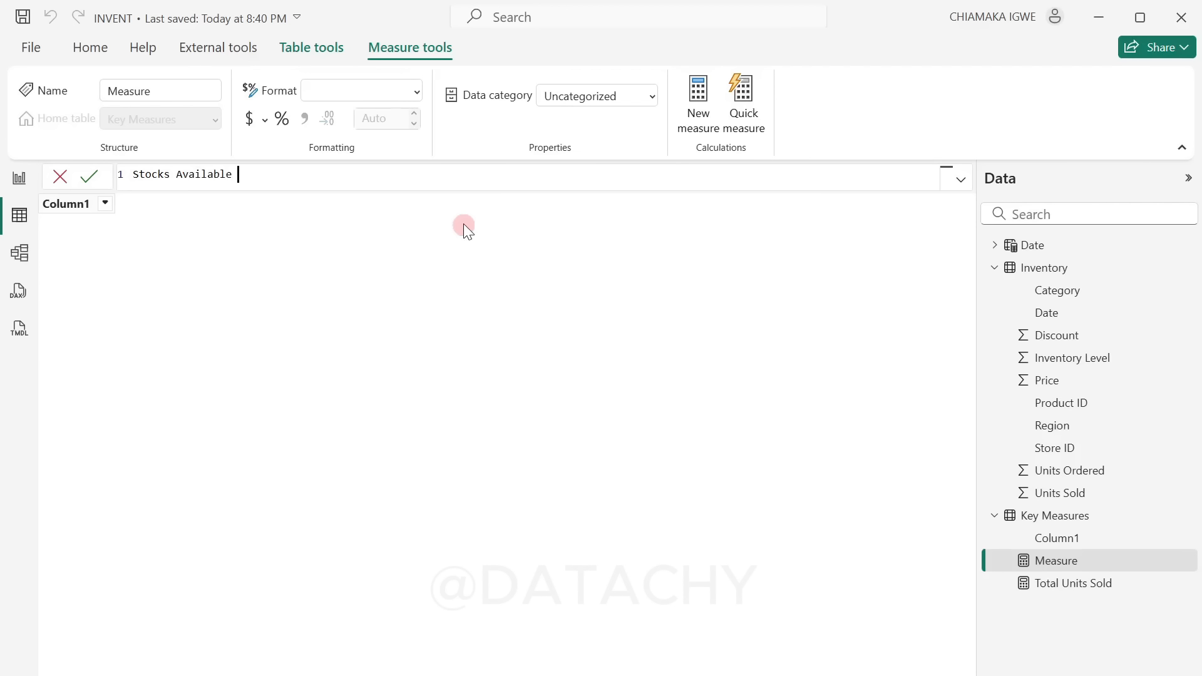
type("ocks Available = sum")
key("Tab")
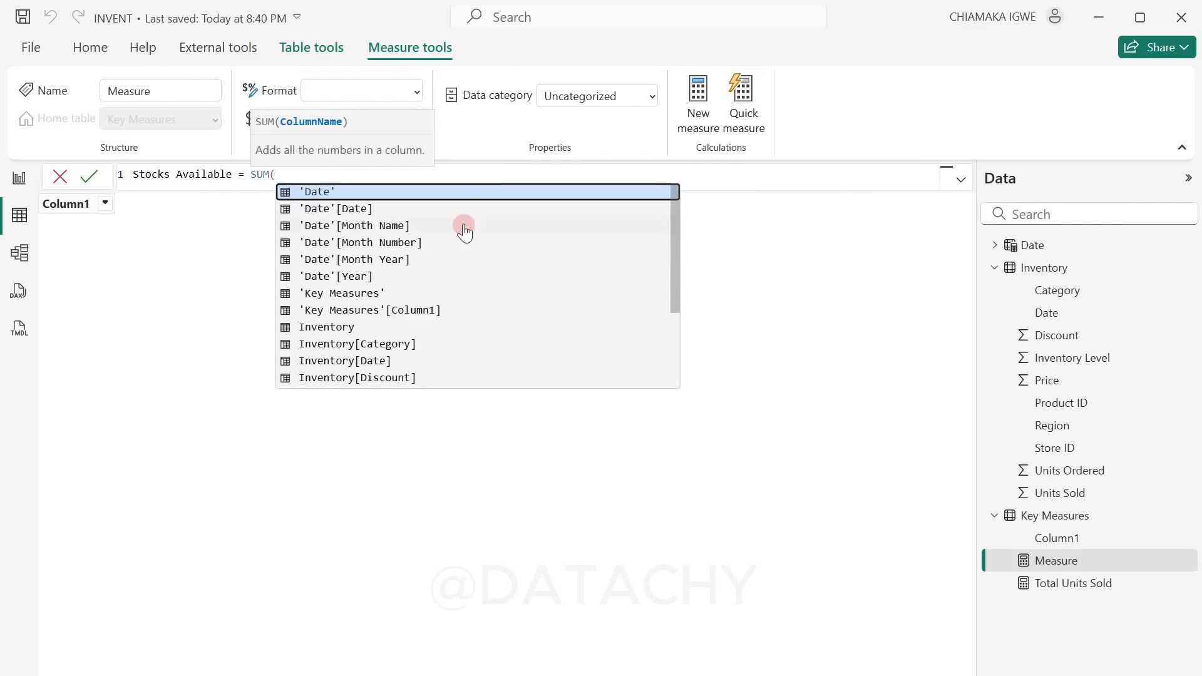
type("i")
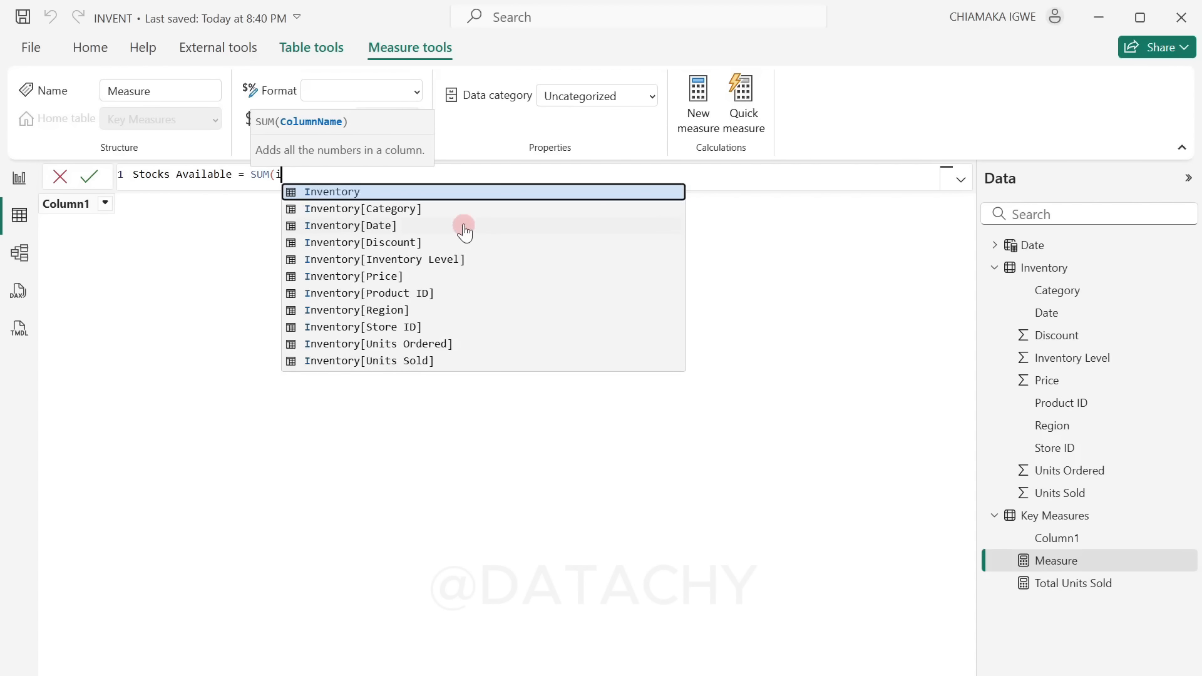
type("nven")
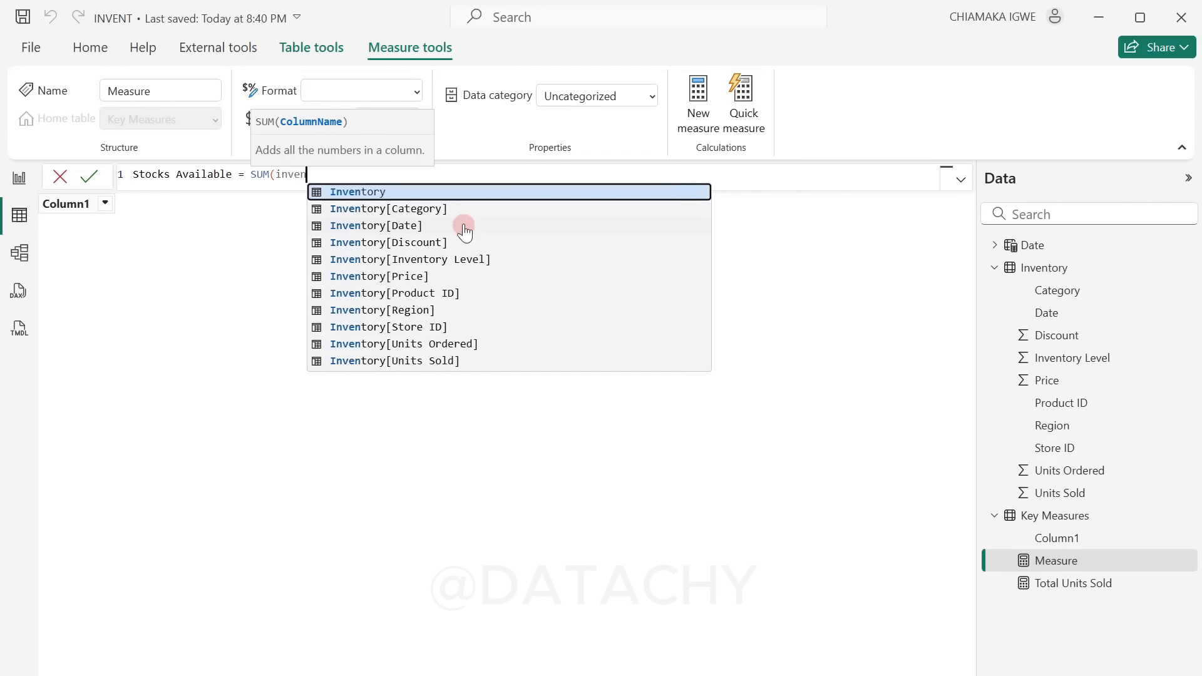
left_click(480, 262)
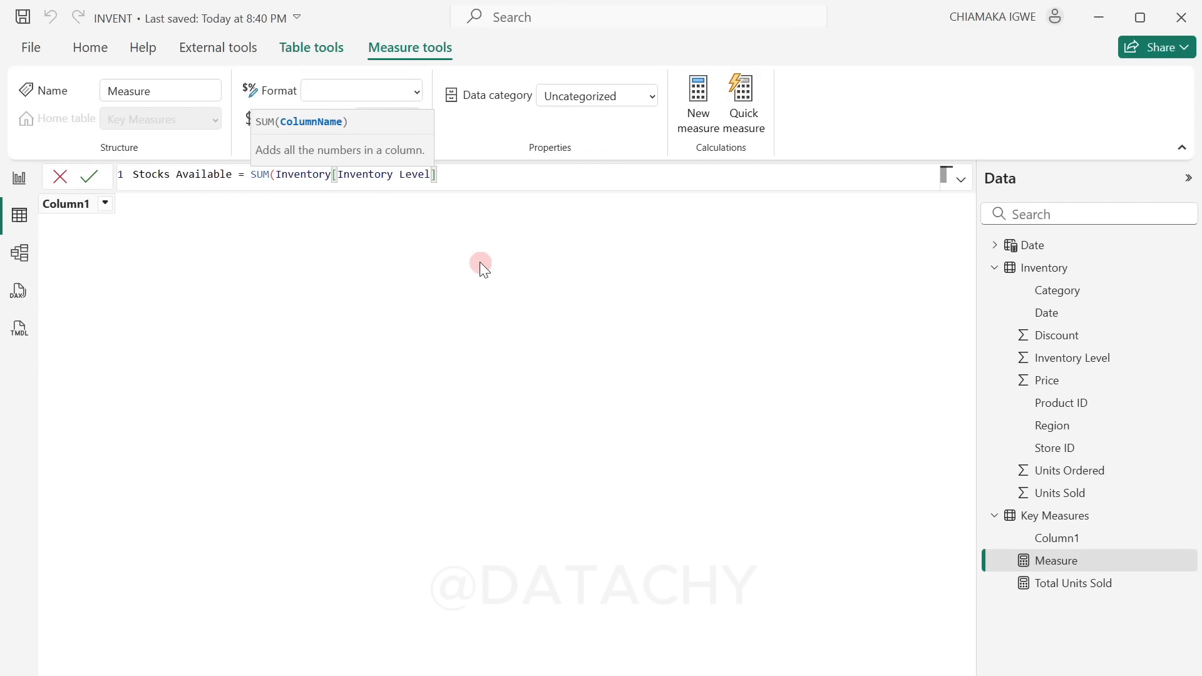
type(")")
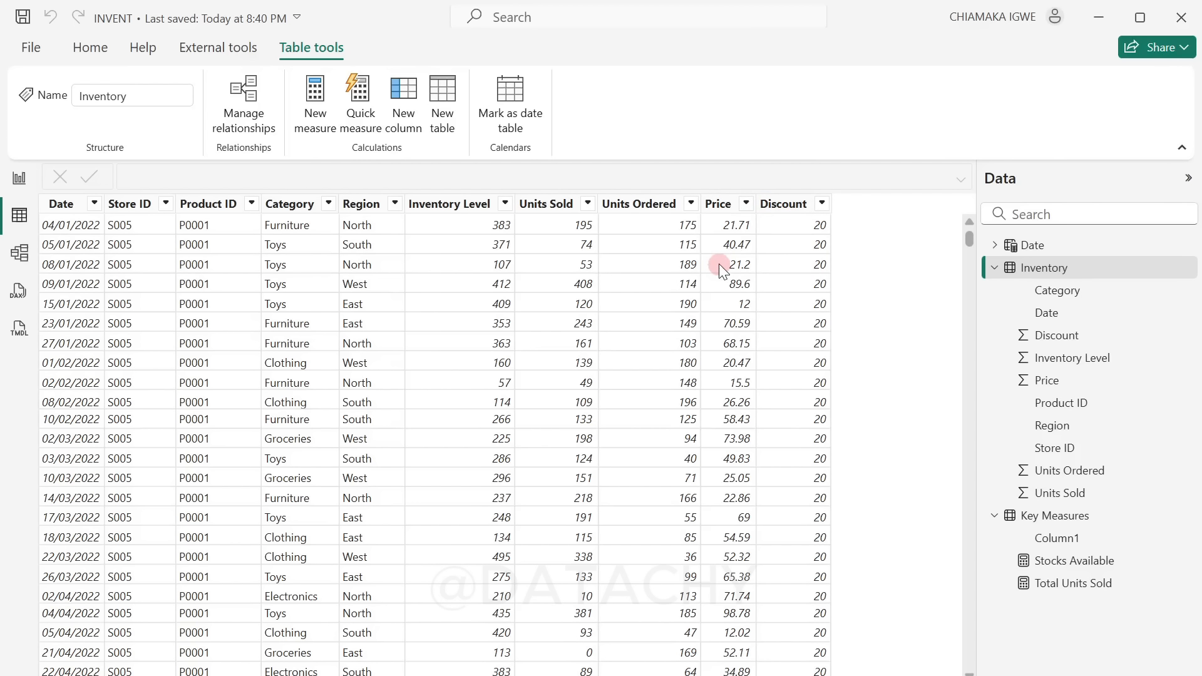
Step: Filter the Inventory table's Discount column to show only rows with the value 0
left_click(821, 203)
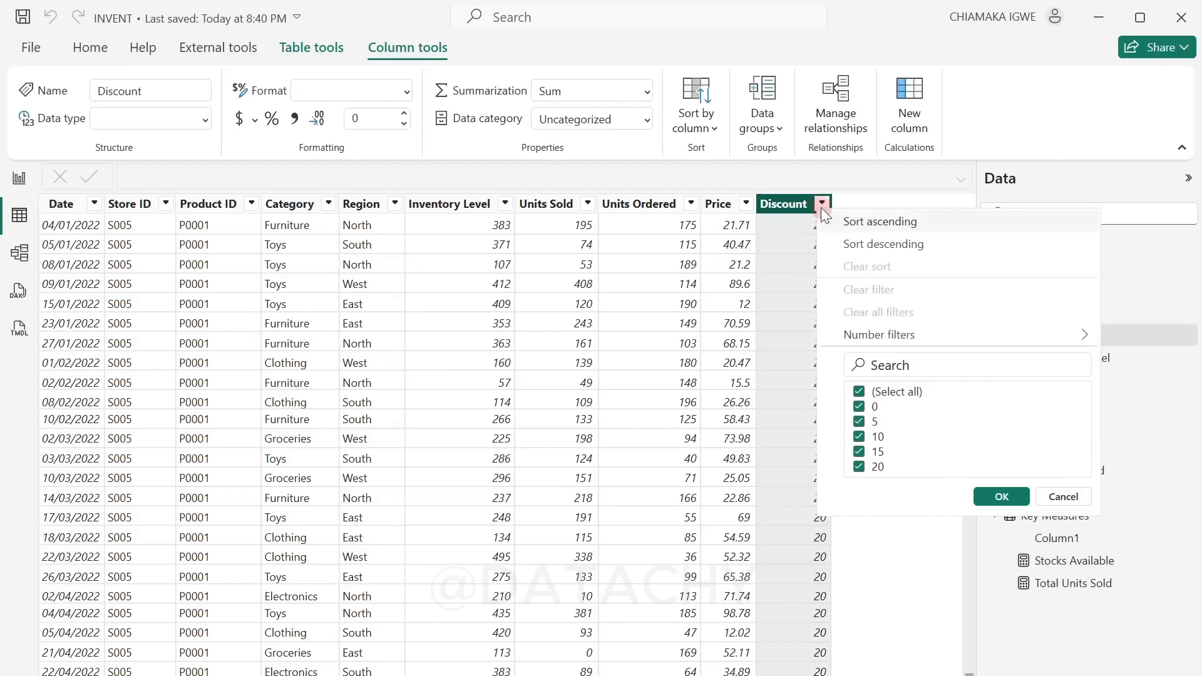
left_click(860, 392)
left_click(859, 406)
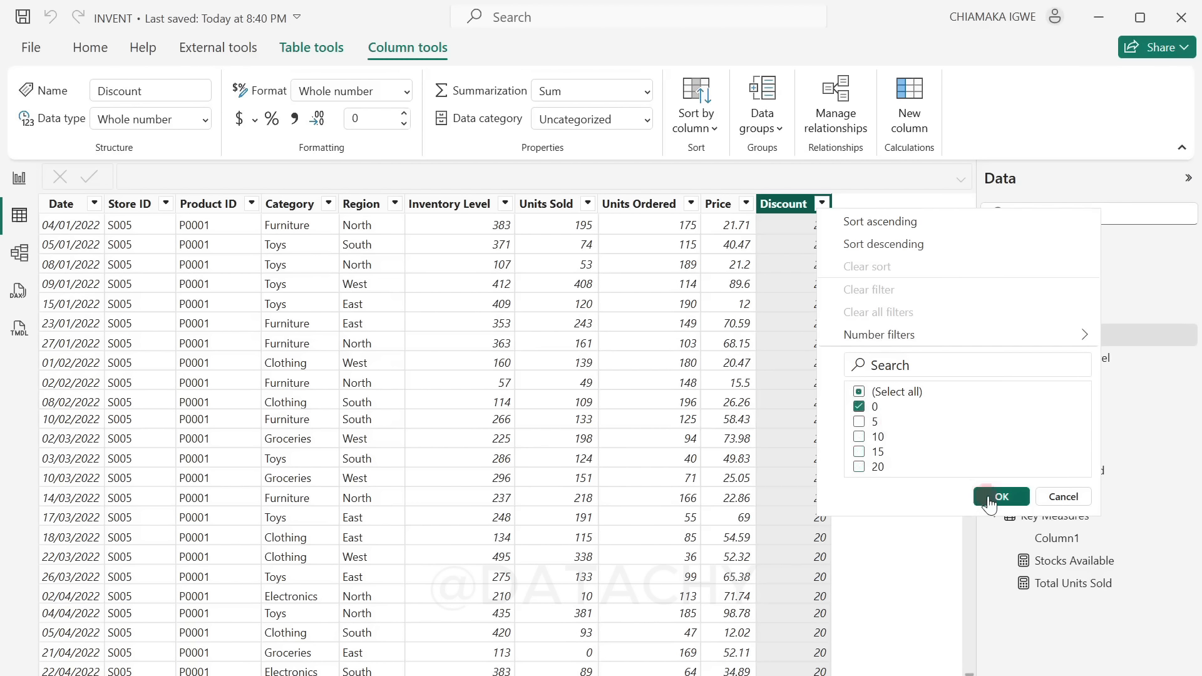
left_click(980, 497)
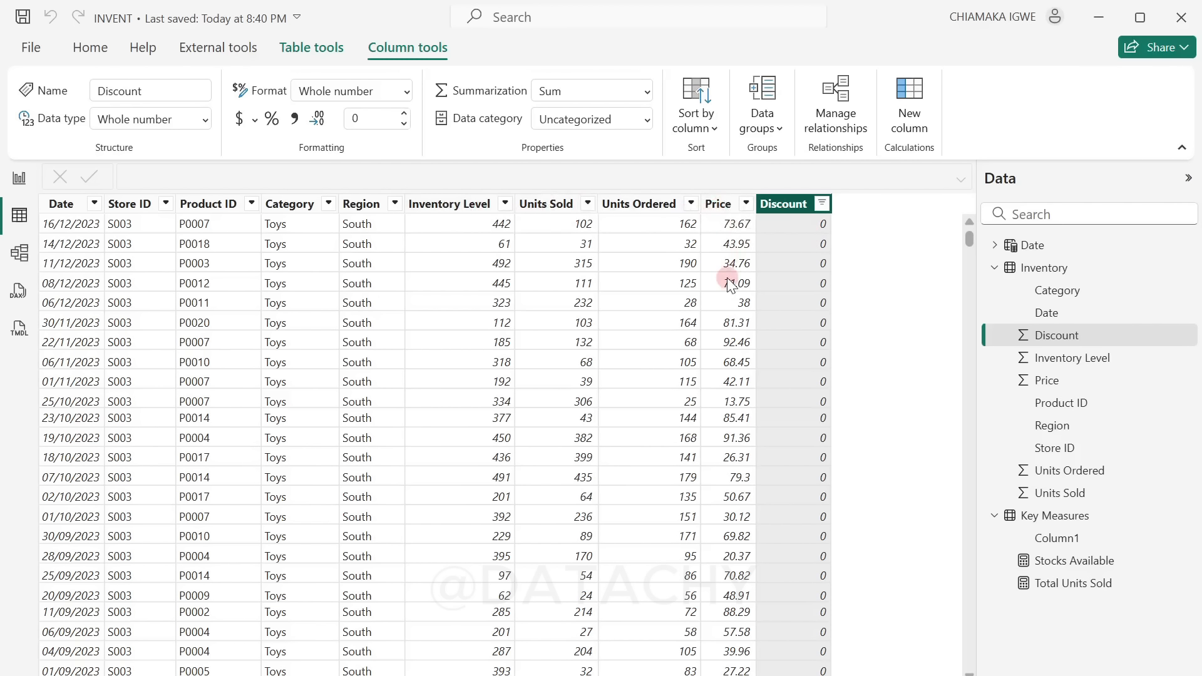
left_click(821, 211)
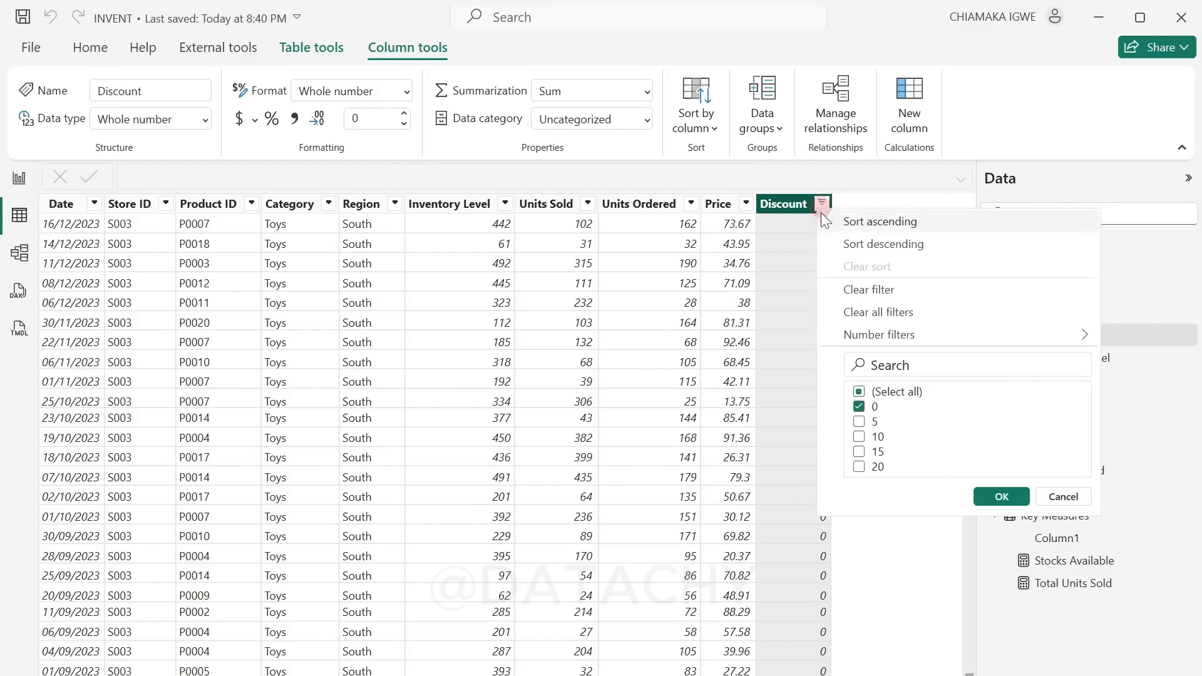
left_click(859, 392)
left_click(859, 407)
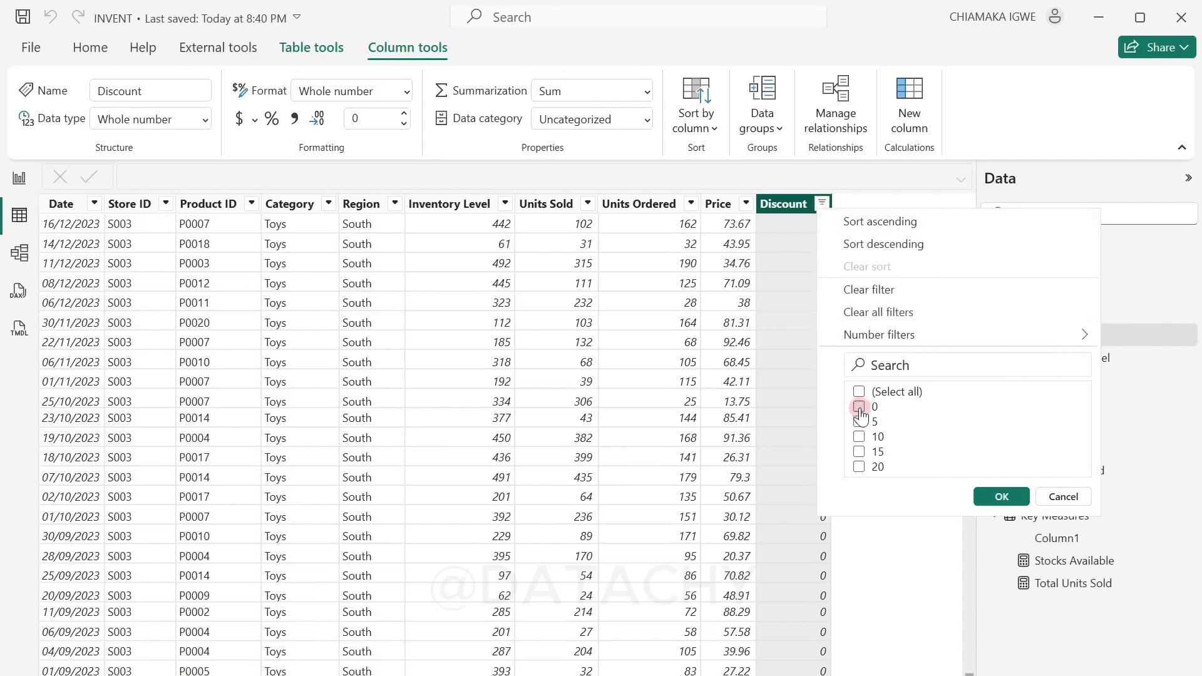
left_click(880, 438)
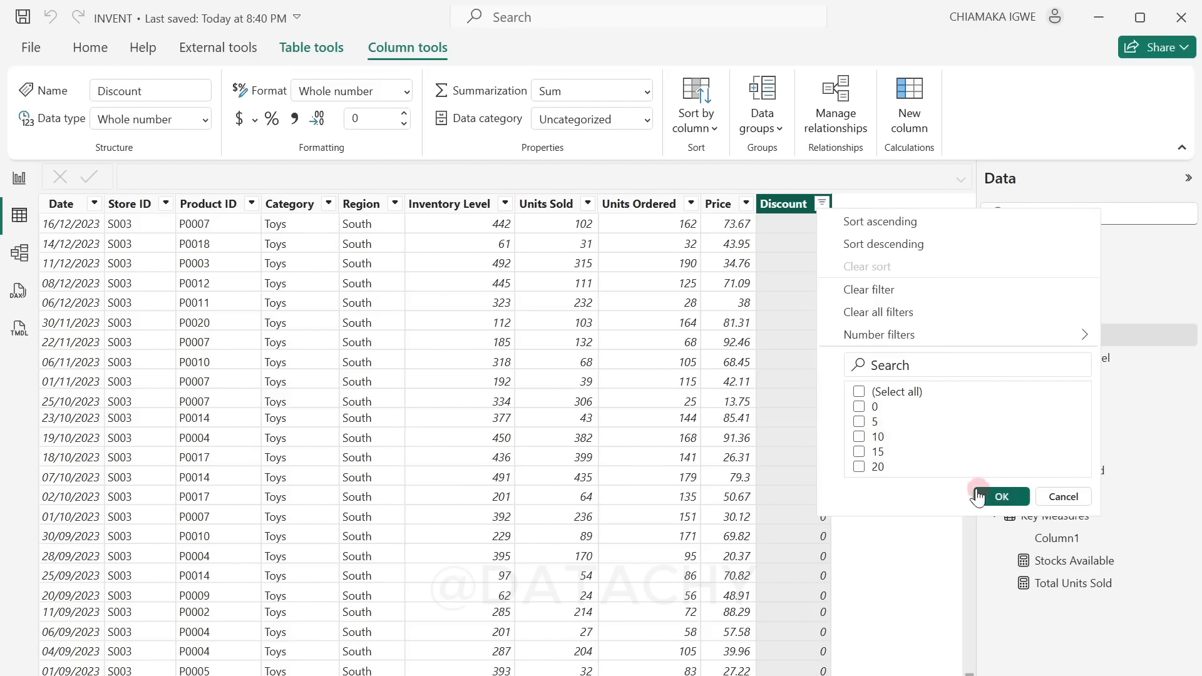
left_click(912, 540)
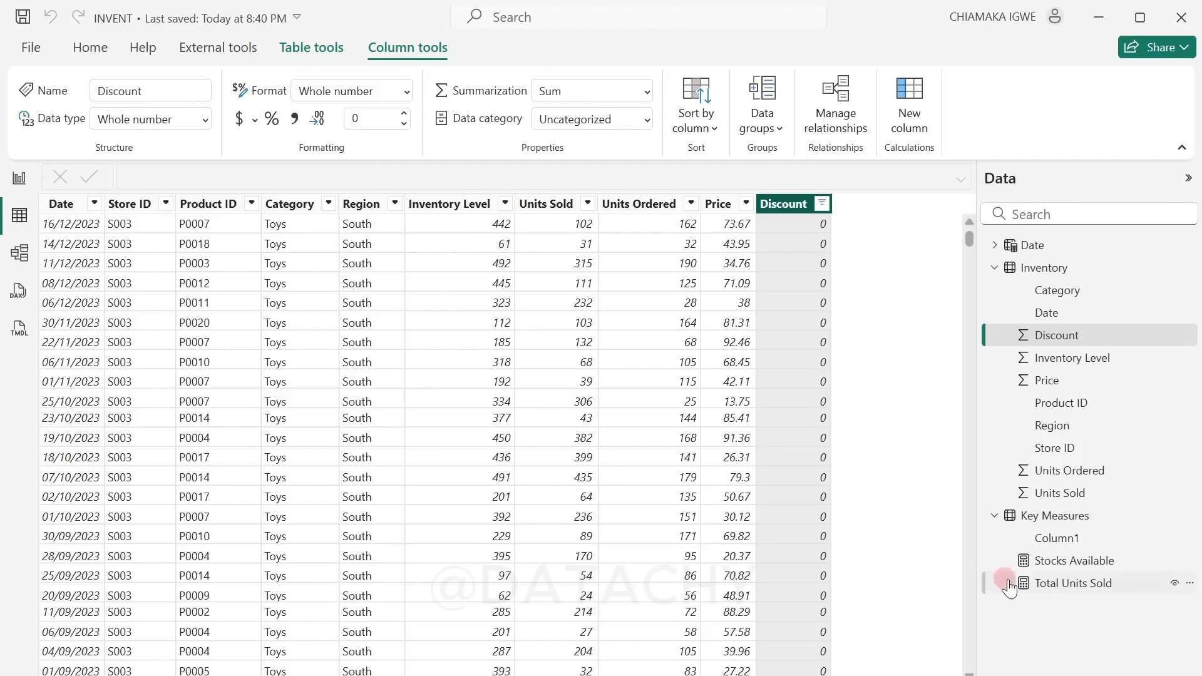
Step: Add an Inventory Value measure to Key Measures with SUMX over Inventory: Inventory Level times Price if Discount = 0, else times Price * (1 - Discount / 100)
right_click(1024, 559)
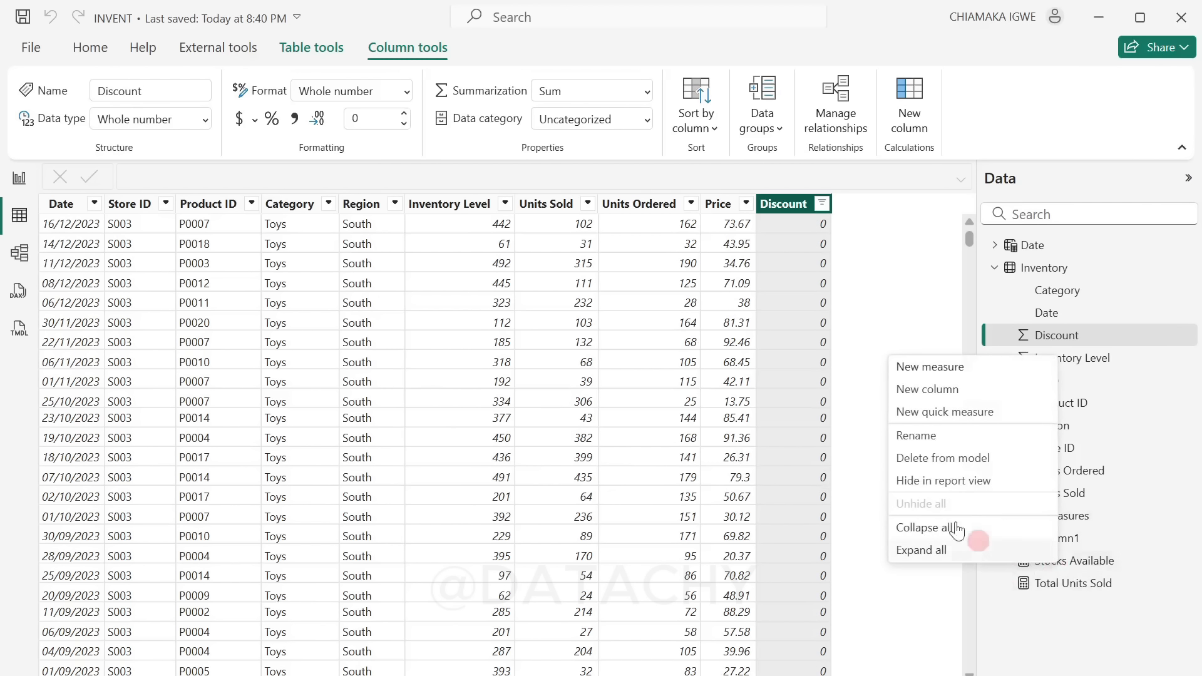
left_click(944, 367)
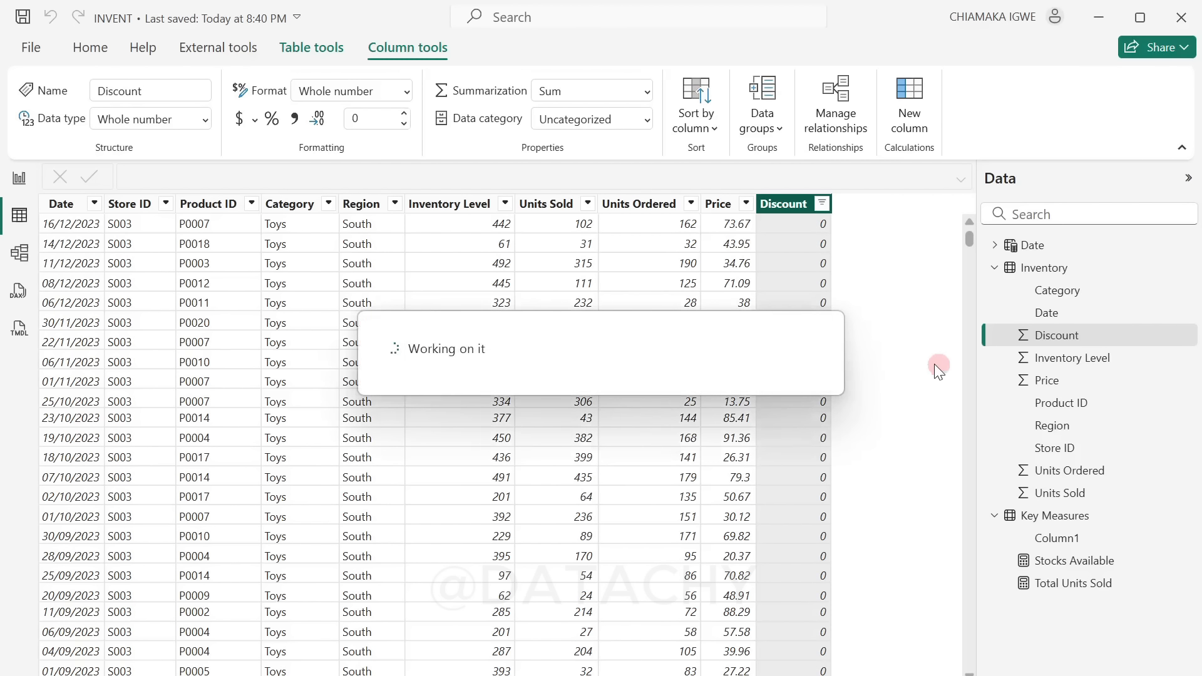
type("Inventory Value = SUMX (     'Inventory',     'Inventory'[Inventory Level] *         IF (             'Inventory'[Discount] = 0,             'Inventory'[Price],   -- If discount is 0, use normal price             'Inventory'[Price] * (1 - 'Inventory'[Discount] / 100)  -- Else apply discount         ) )")
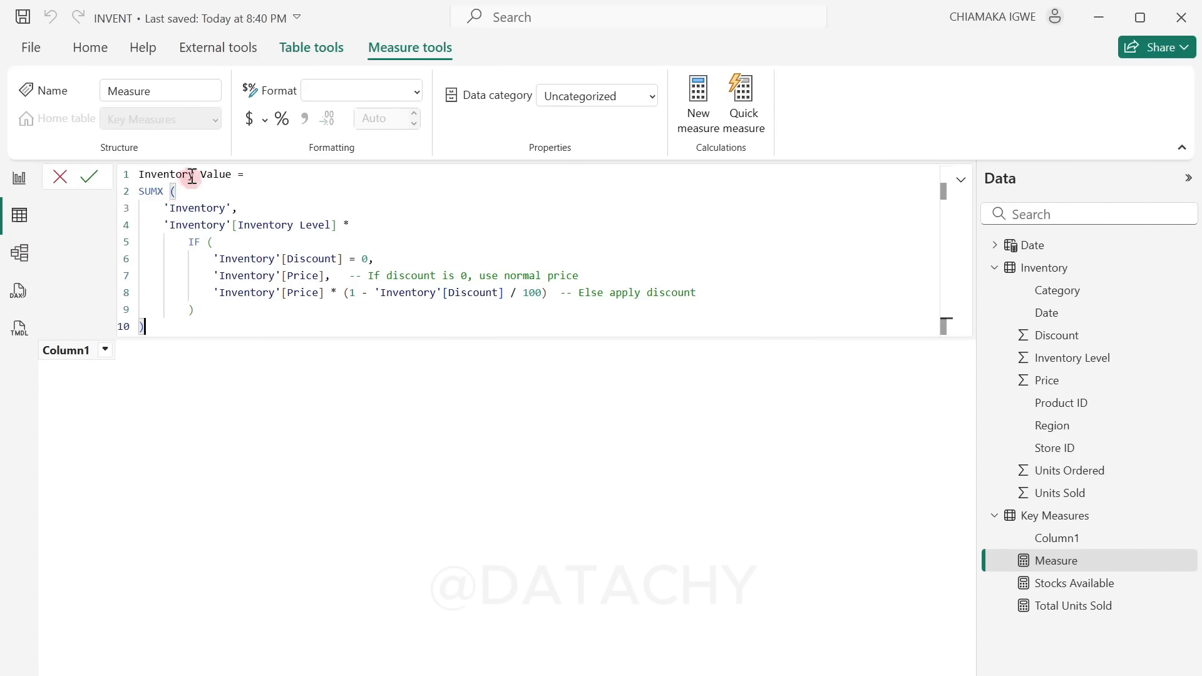
left_click(163, 207)
left_click_drag(163, 208, 338, 225)
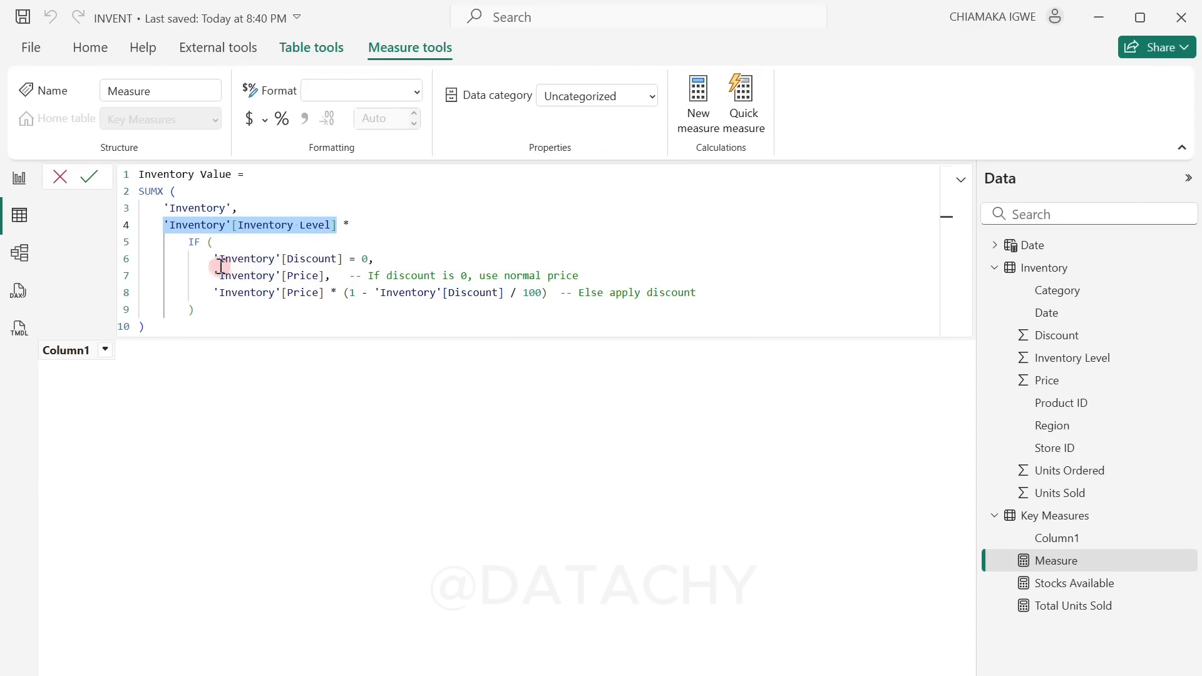
left_click_drag(219, 258, 343, 258)
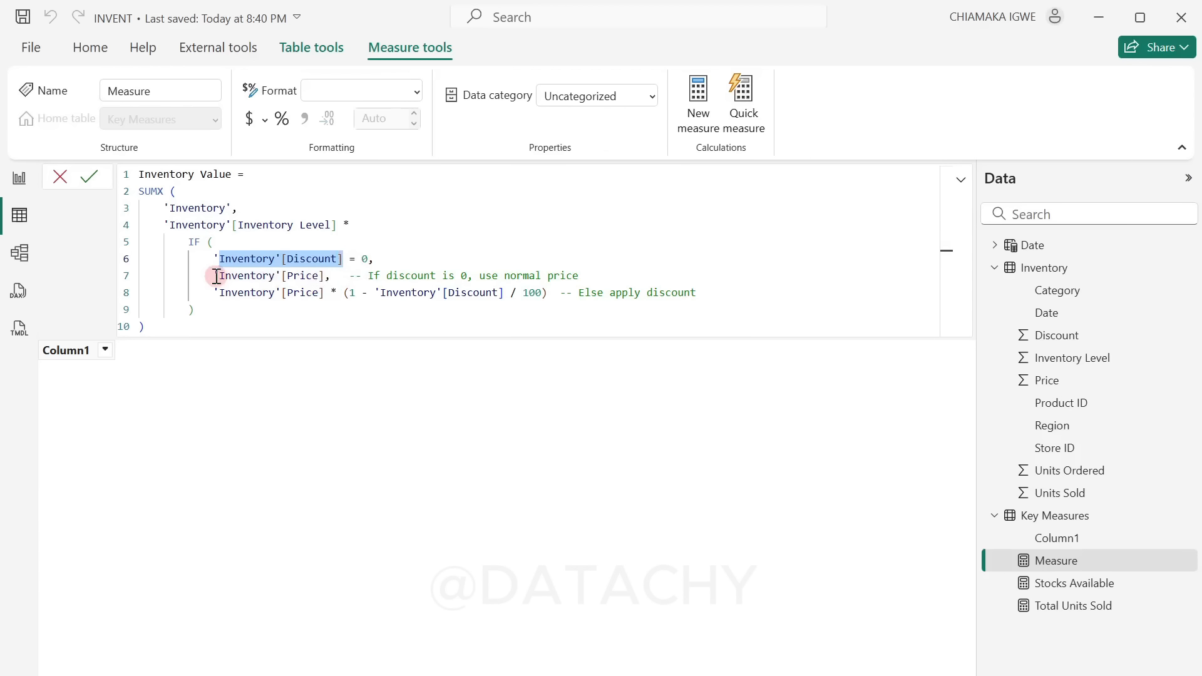
left_click_drag(216, 276, 325, 276)
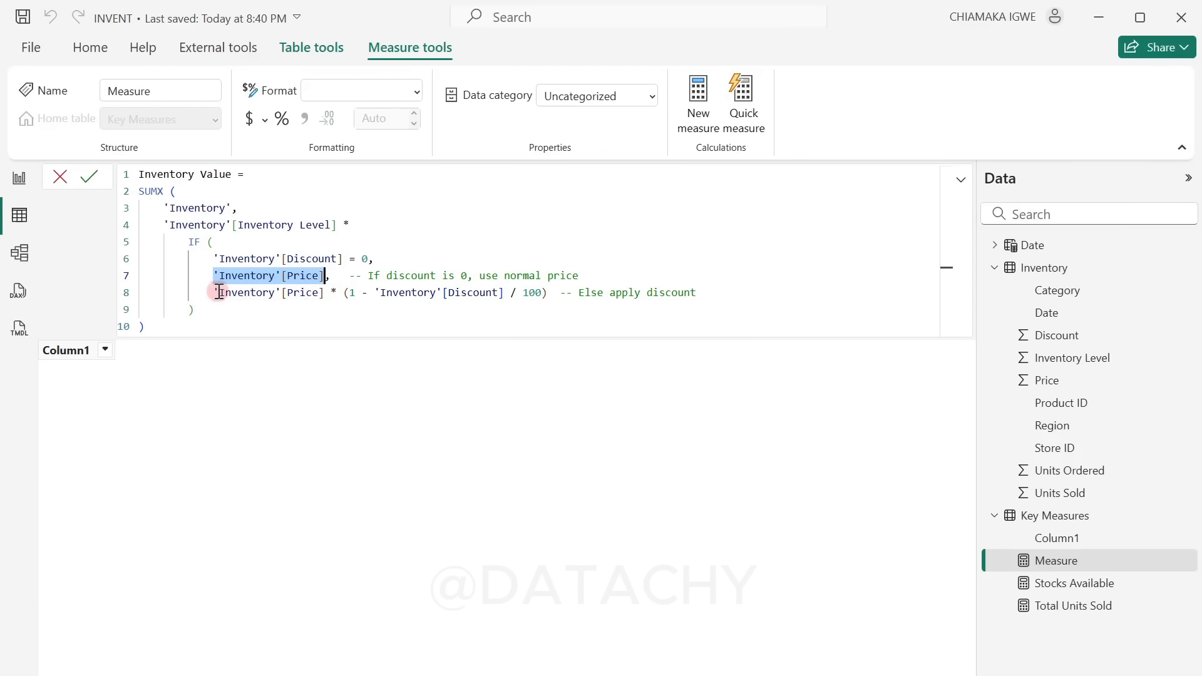
left_click_drag(219, 292, 549, 292)
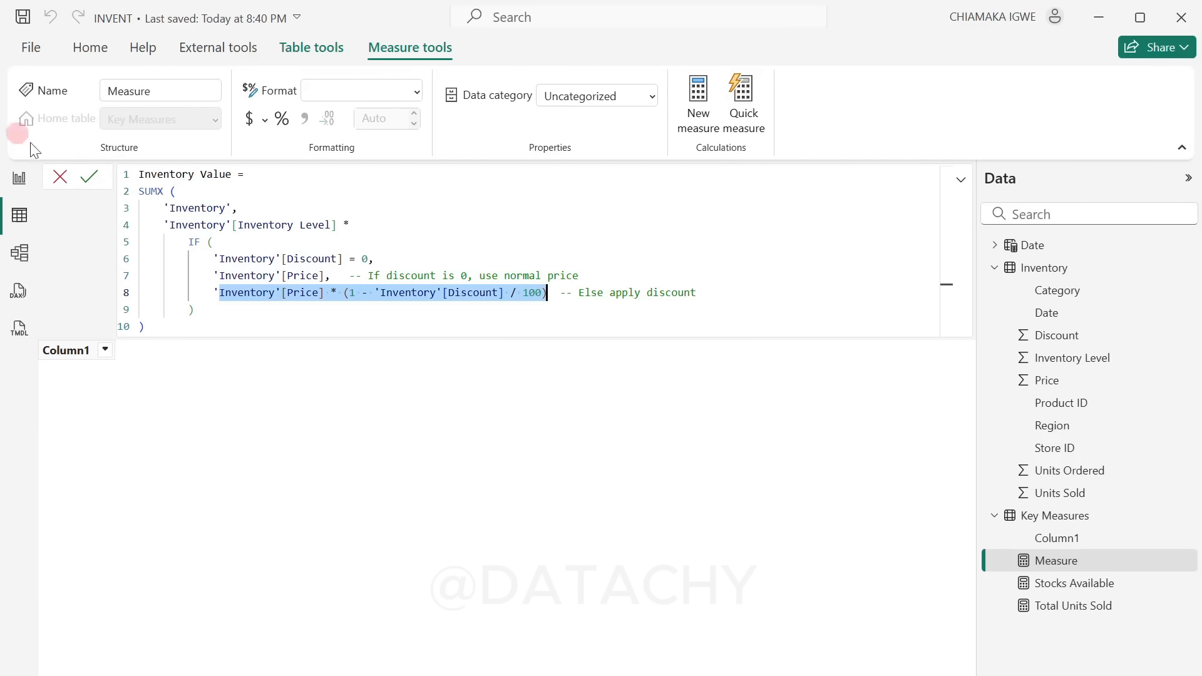
left_click(89, 177)
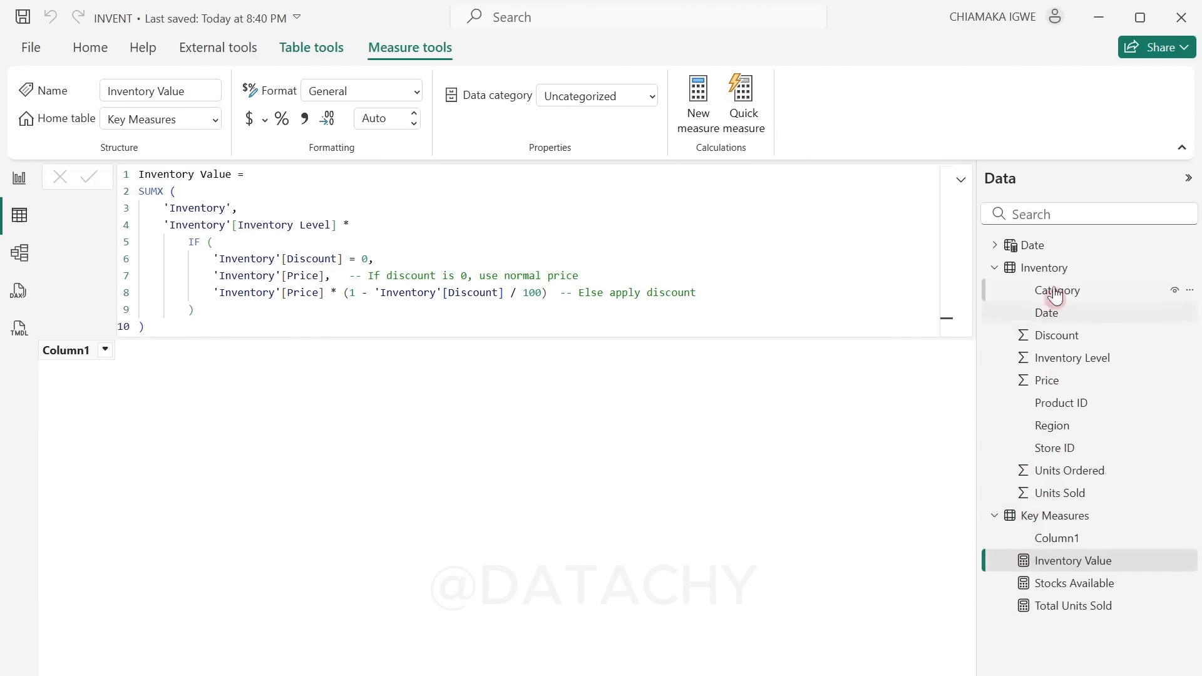
Step: Check the Inventory data and add a Total Revenue measure to Key Measures: SUMX of Units Sold times Price, reduced by Discount / 100 unless Discount = 0
left_click(1034, 270)
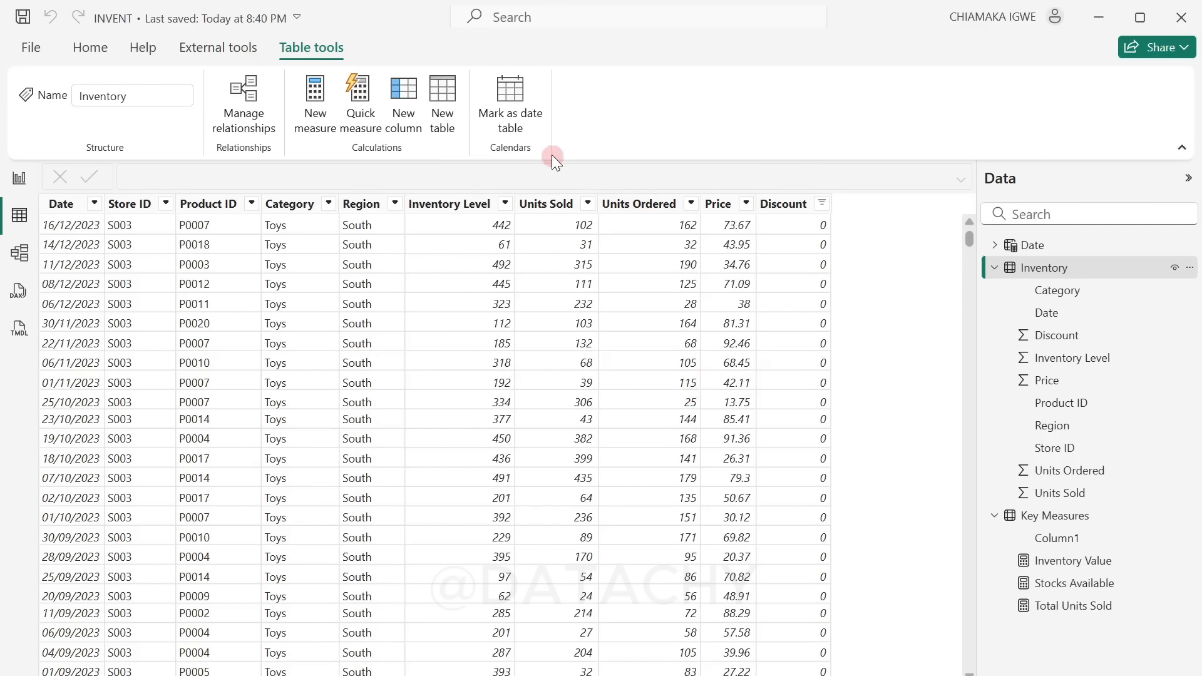
left_click(536, 204)
left_click(788, 431)
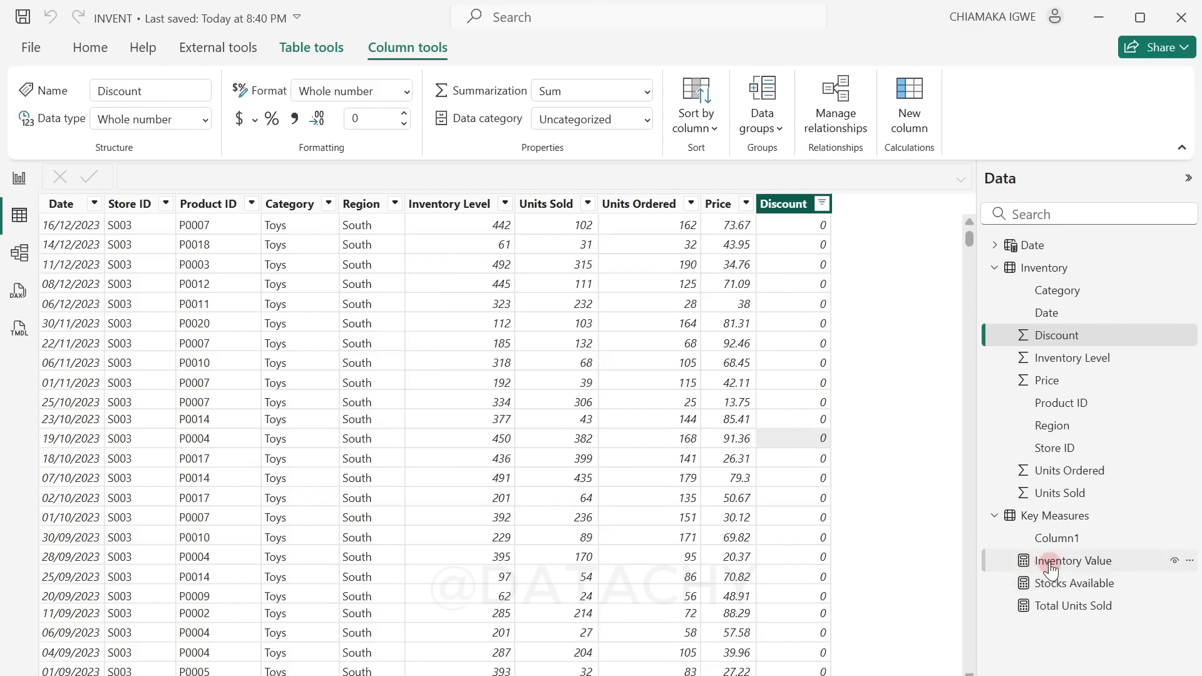
right_click(1031, 560)
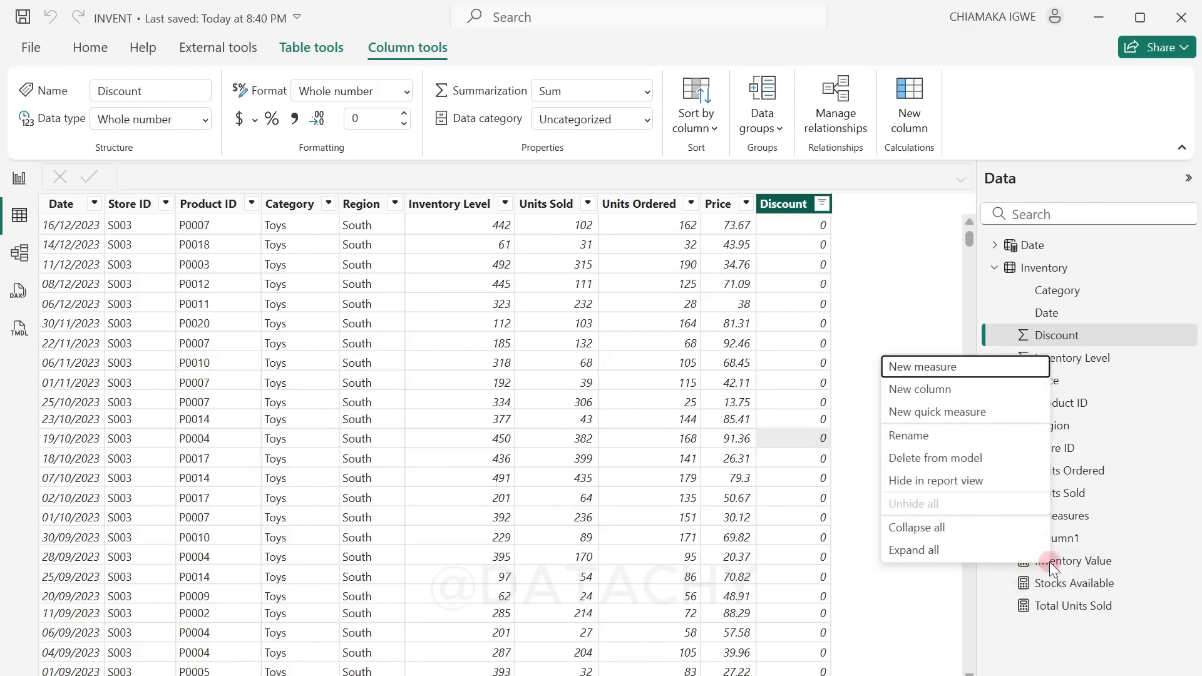
left_click(982, 367)
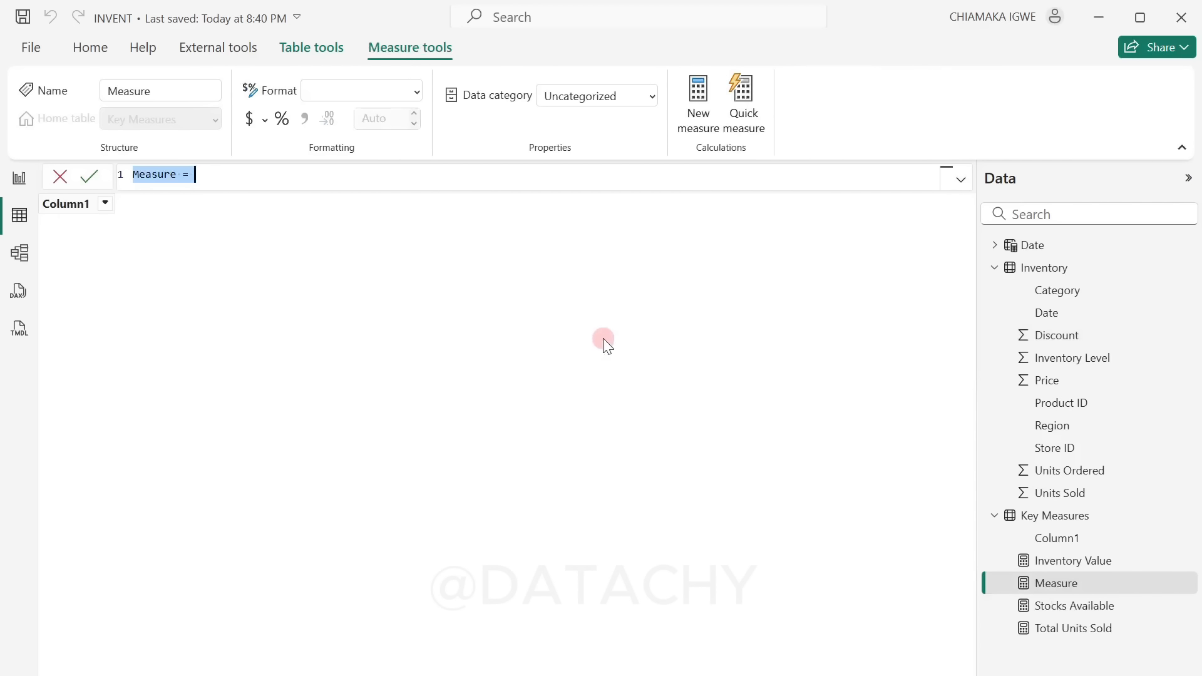
type("Total Revenue = SUMX (     Inventory,     IF (         Inventory[Discount] = 0,         Inventory[Units Sold] * Inventory[Price],         Inventory[Units Sold] * (Inventory[Price] * (1 - Inventory[Discount] / 100))     ) )")
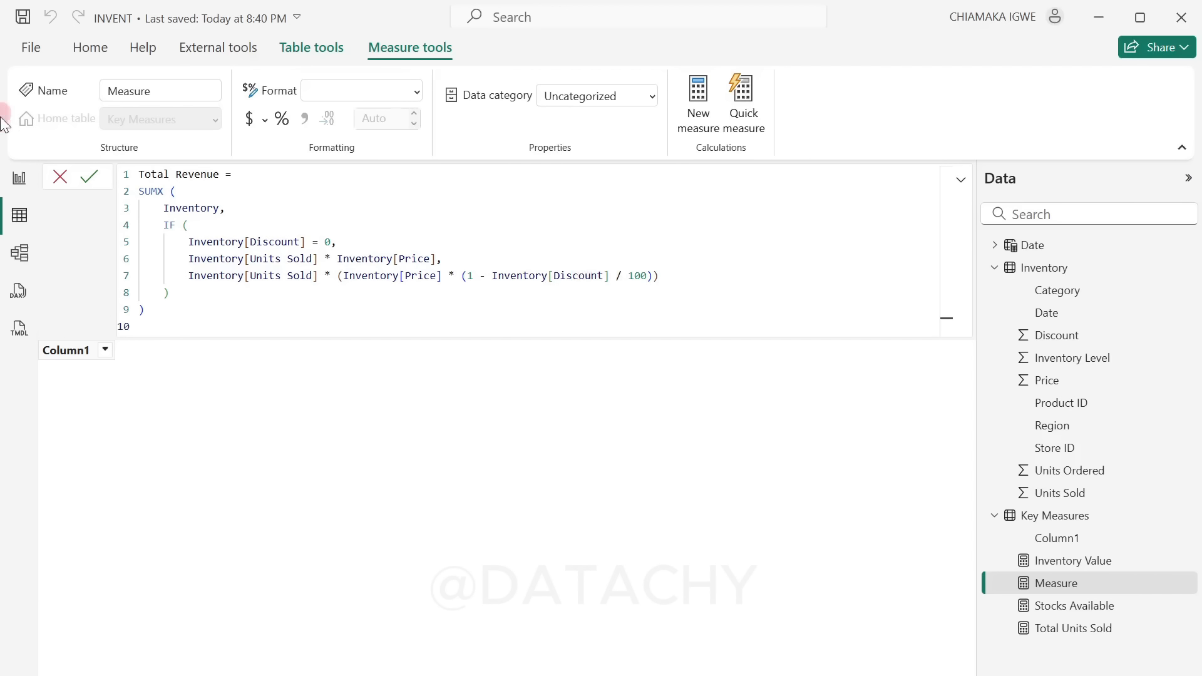
left_click(92, 173)
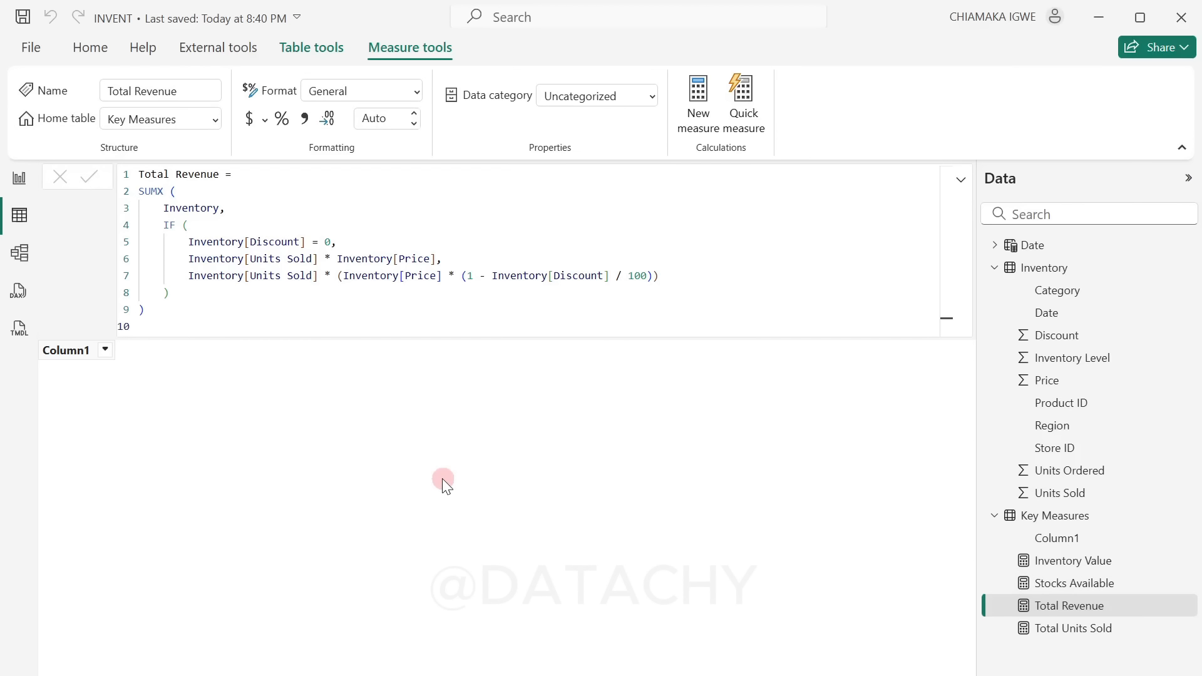
Step: Start another new measure in the Key Measures table
left_click(1047, 518)
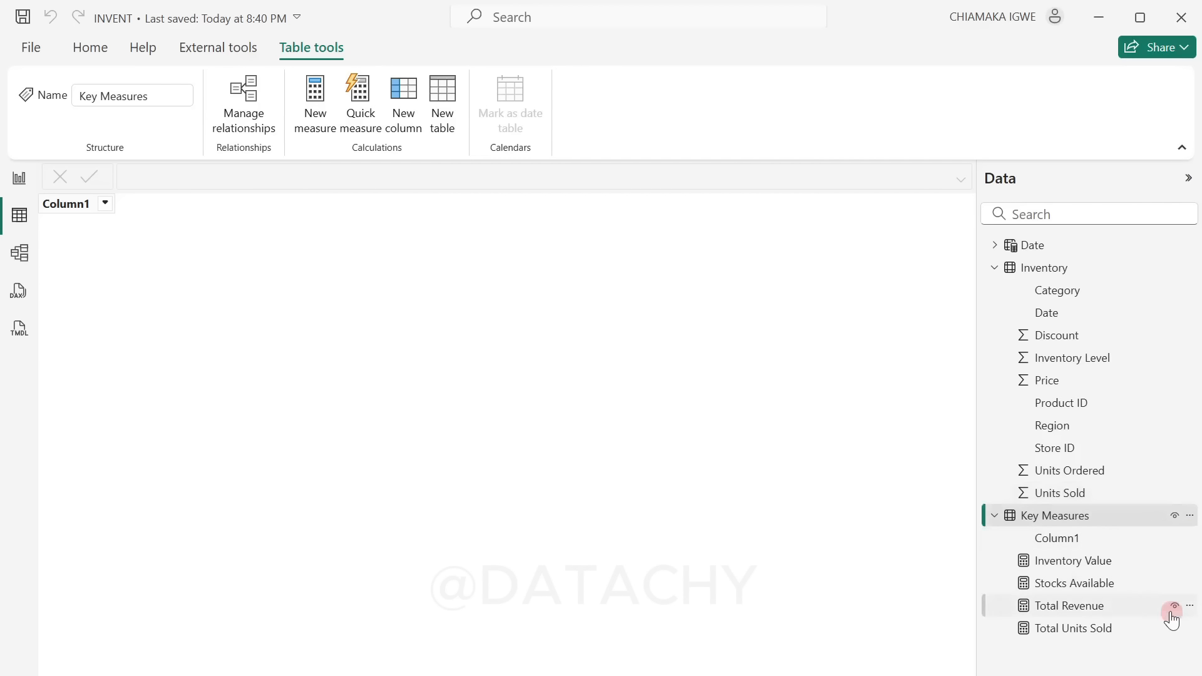
right_click(1092, 586)
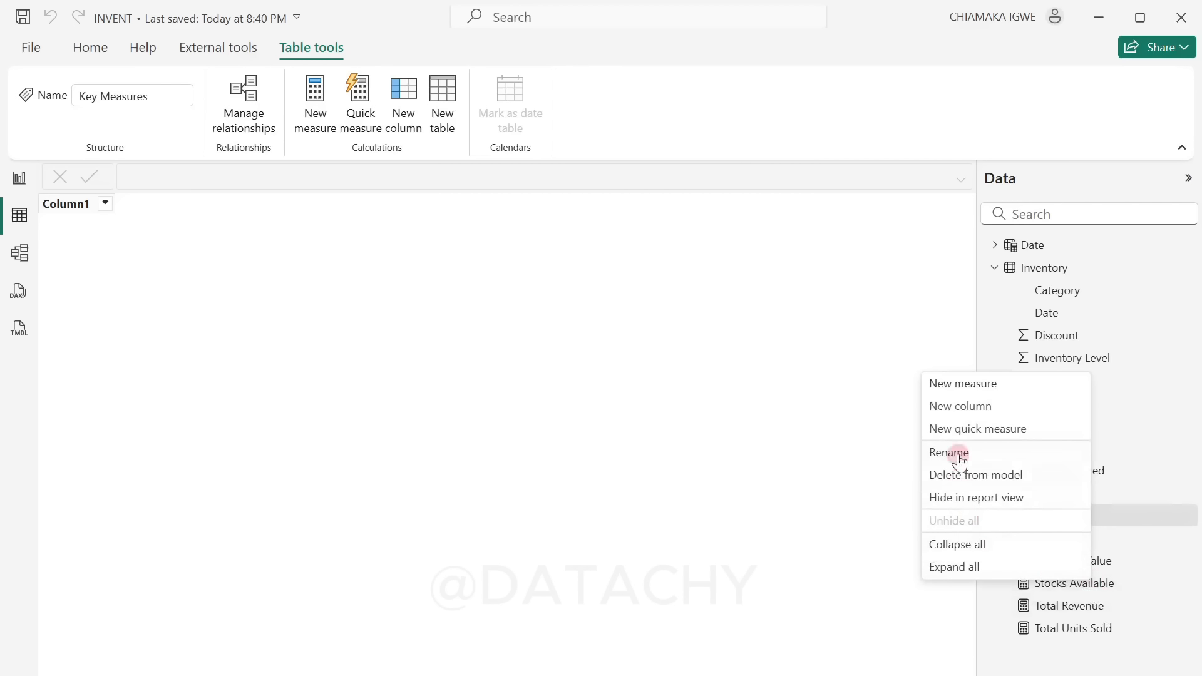
left_click(968, 386)
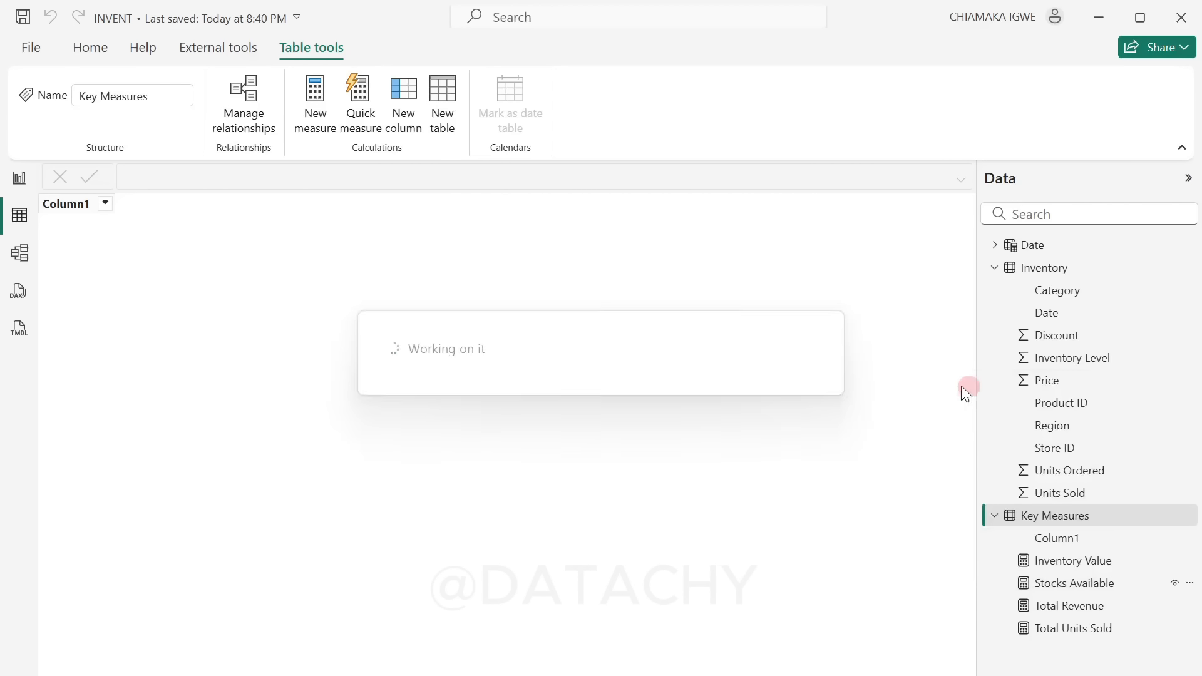
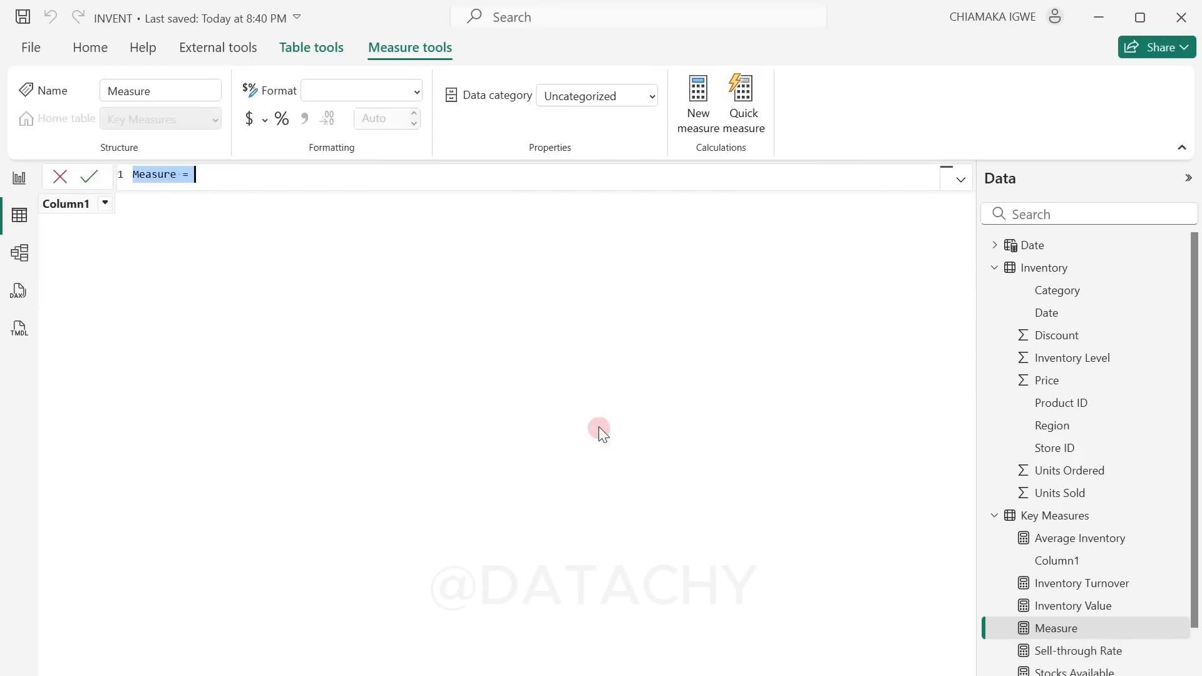
Step: Define the measure Days of Inventory on Hand (DOH): DIVIDE [Average Inventory] by AVERAGEX of [Total Units Sold] over VALUES('Date'[Date]), wrapped in COALESCE with 0
type("Days of Inventory on Hand (DOH) = VAR AvgInventory = [Average Inventory] VAR AvgDailySales =     AVERAGEX (         VALUES ( 'Date'[Date] ),         [Total Units Sold]     ) RETURN    COALESCE( DIVIDE ( AvgInventory, AvgDailySales ),0)")
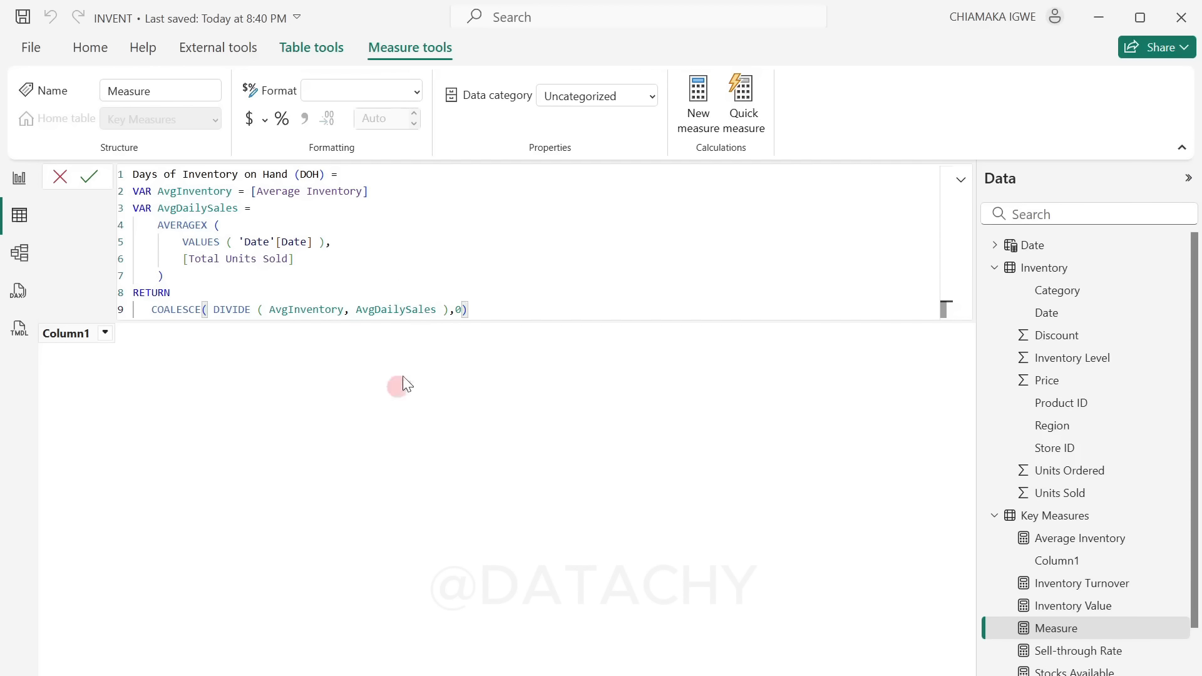
left_click(90, 176)
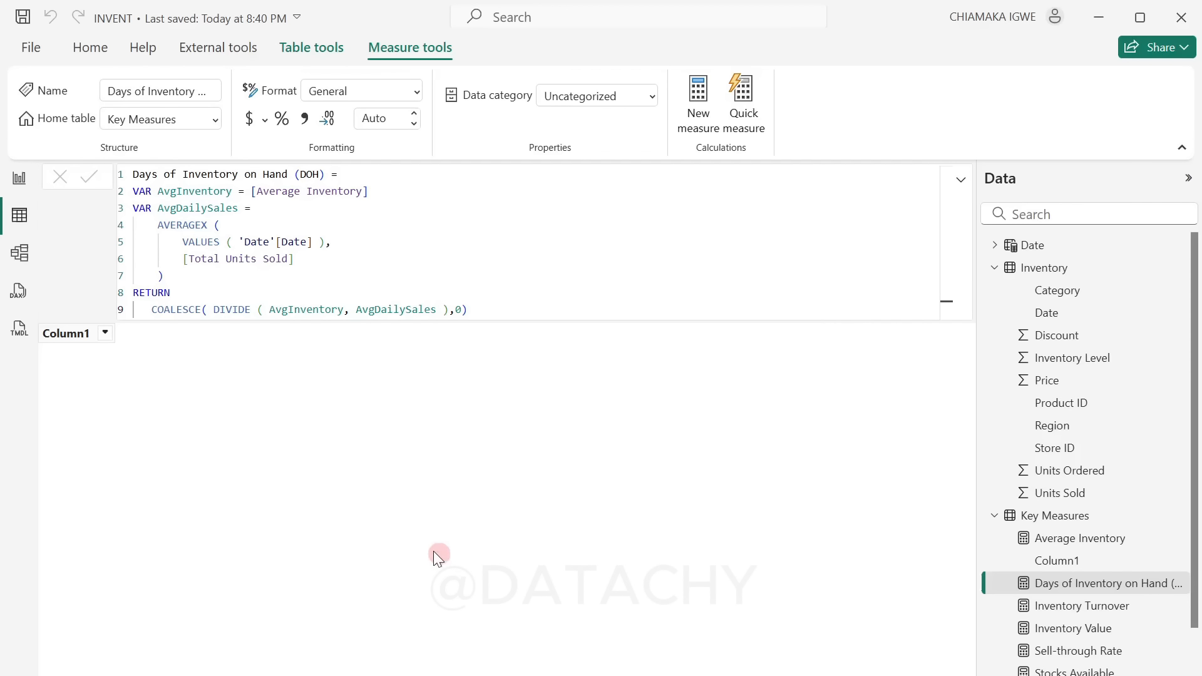
Step: Delete the empty Column1 from the Key Measures table in the model
mouse_move(1056, 563)
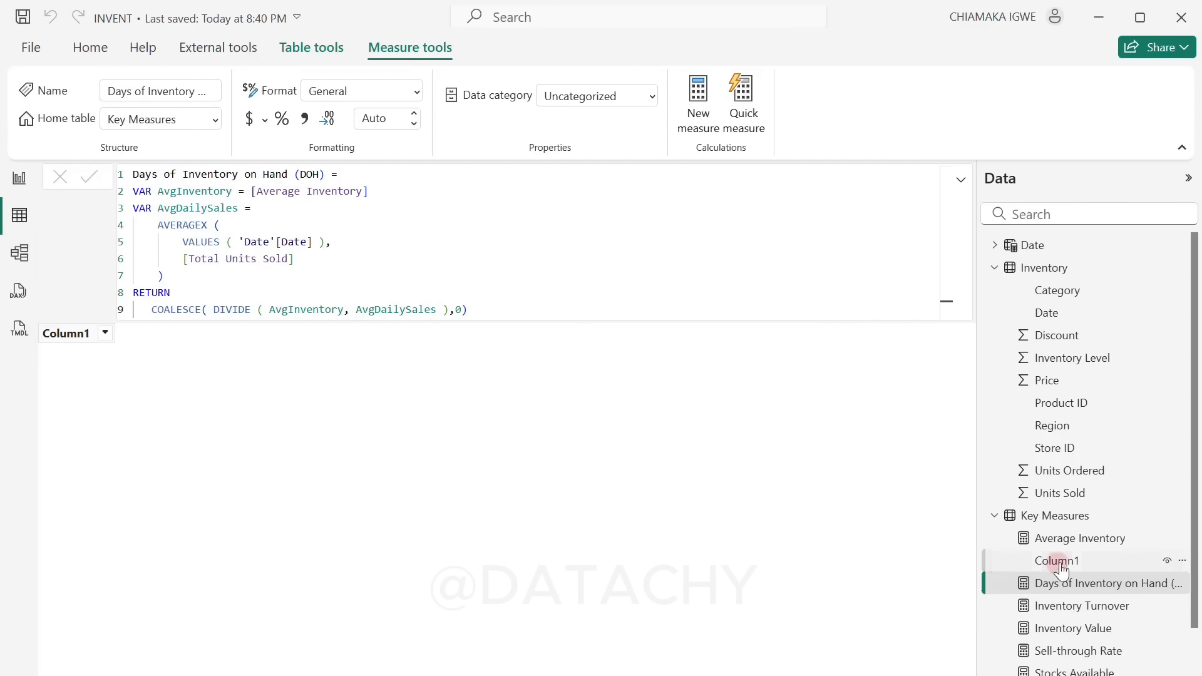
left_click(1182, 562)
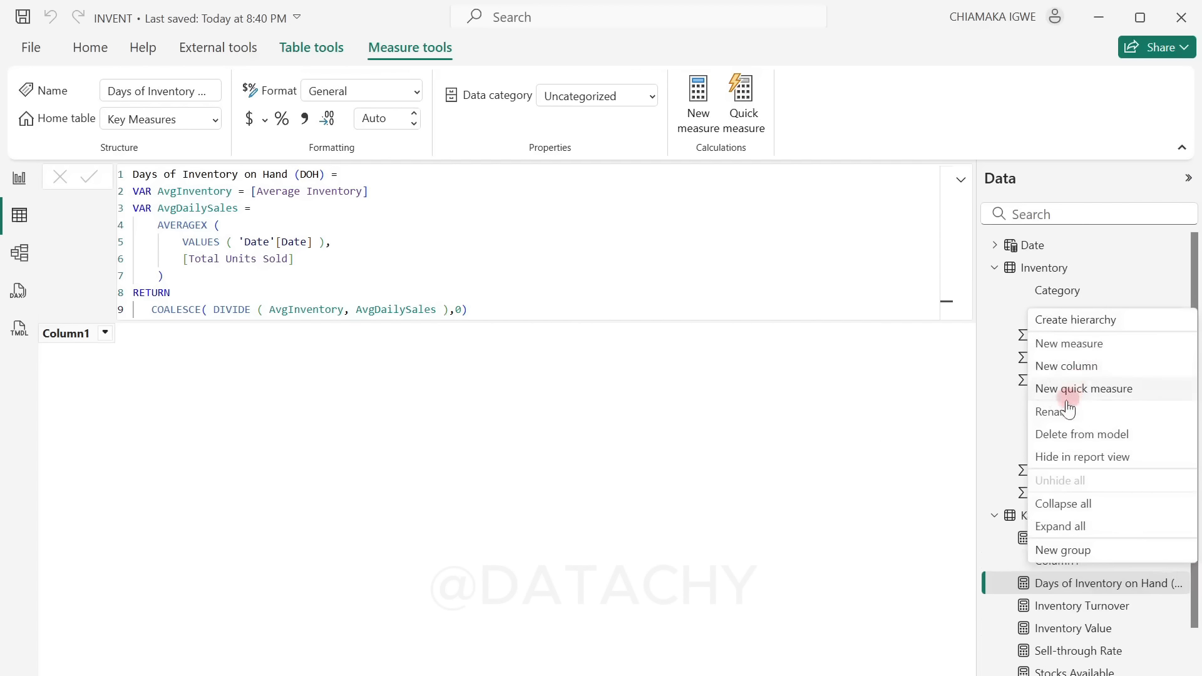
left_click(1062, 434)
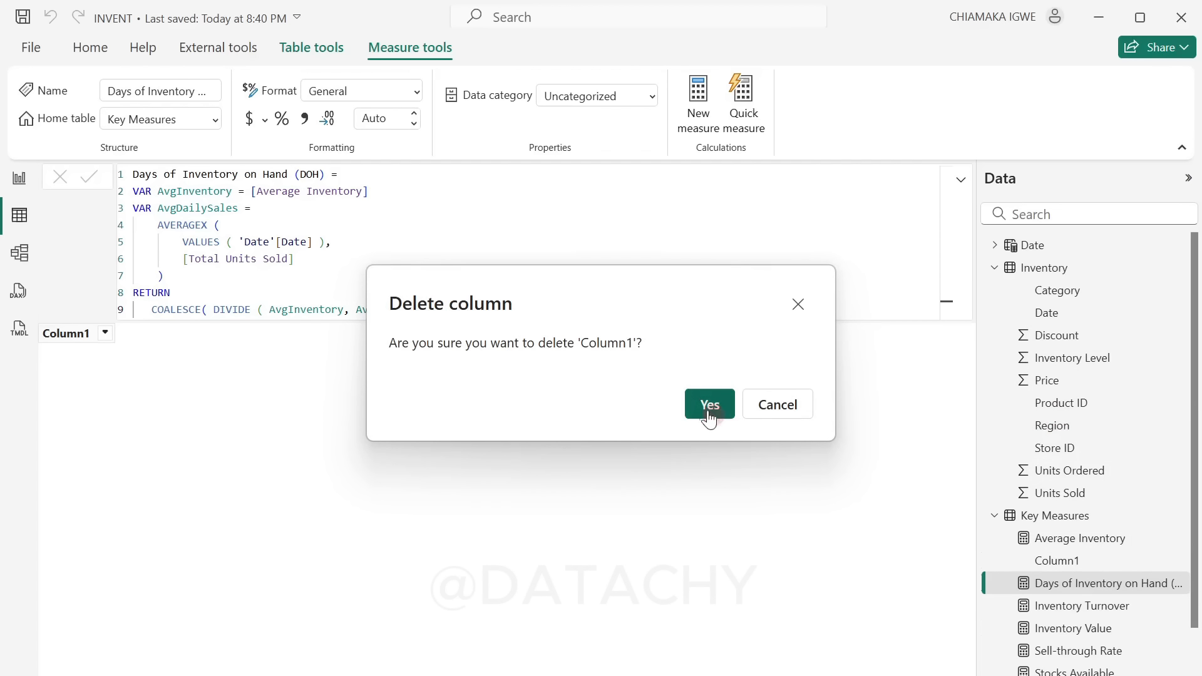
left_click(708, 413)
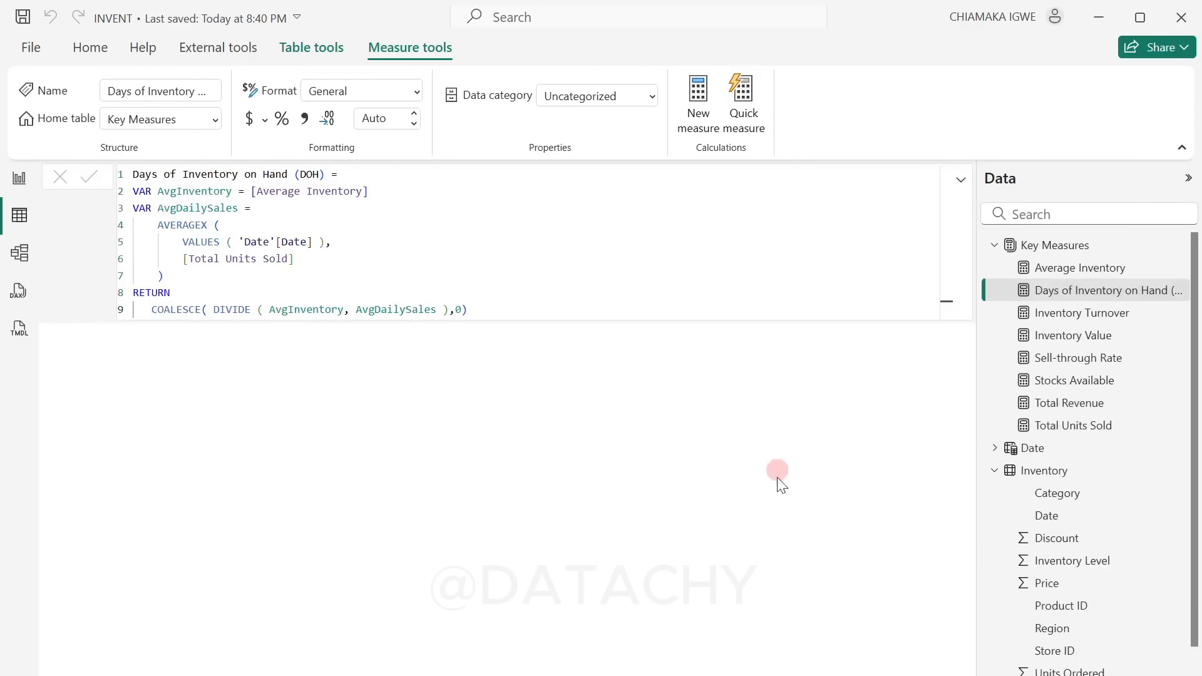
Step: Insert a text box on the report page and fit it into the header strip, about 529 wide and 48 high
left_click(15, 178)
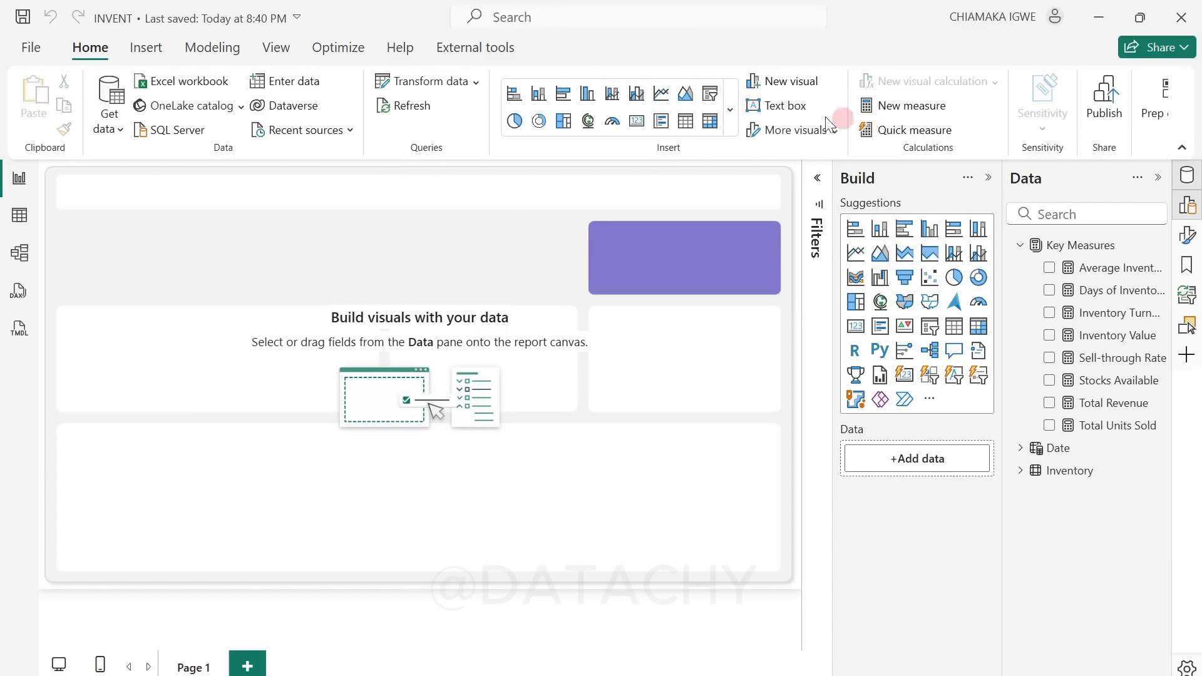
left_click(785, 110)
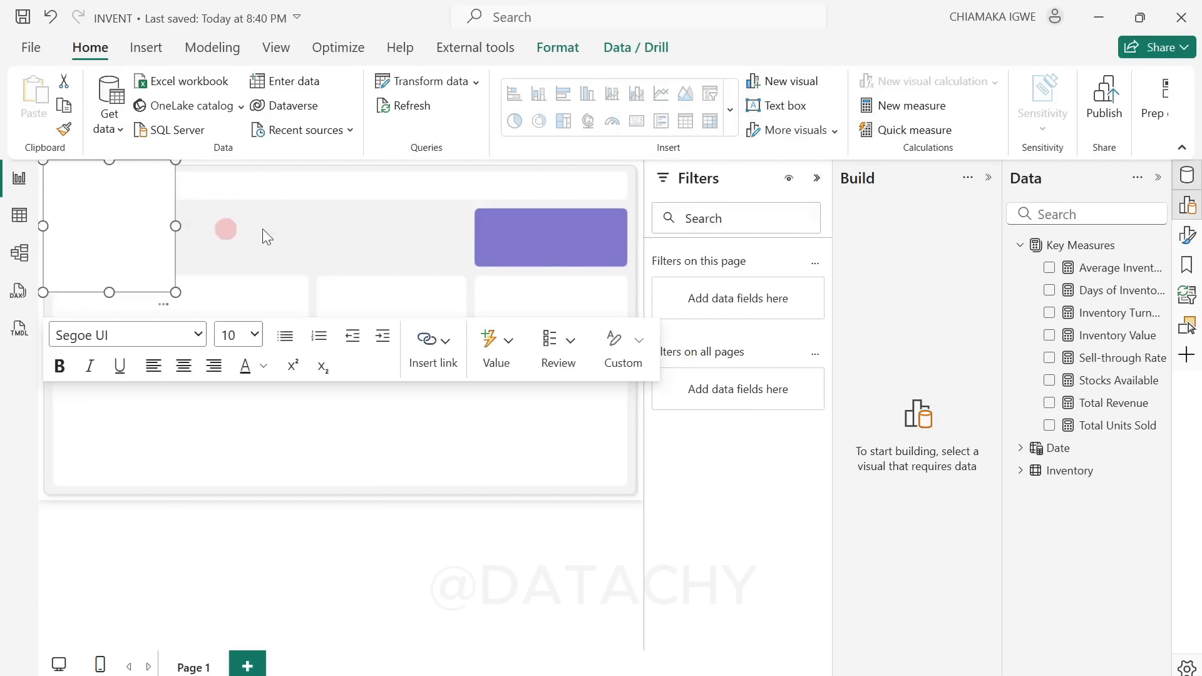
left_click(818, 180)
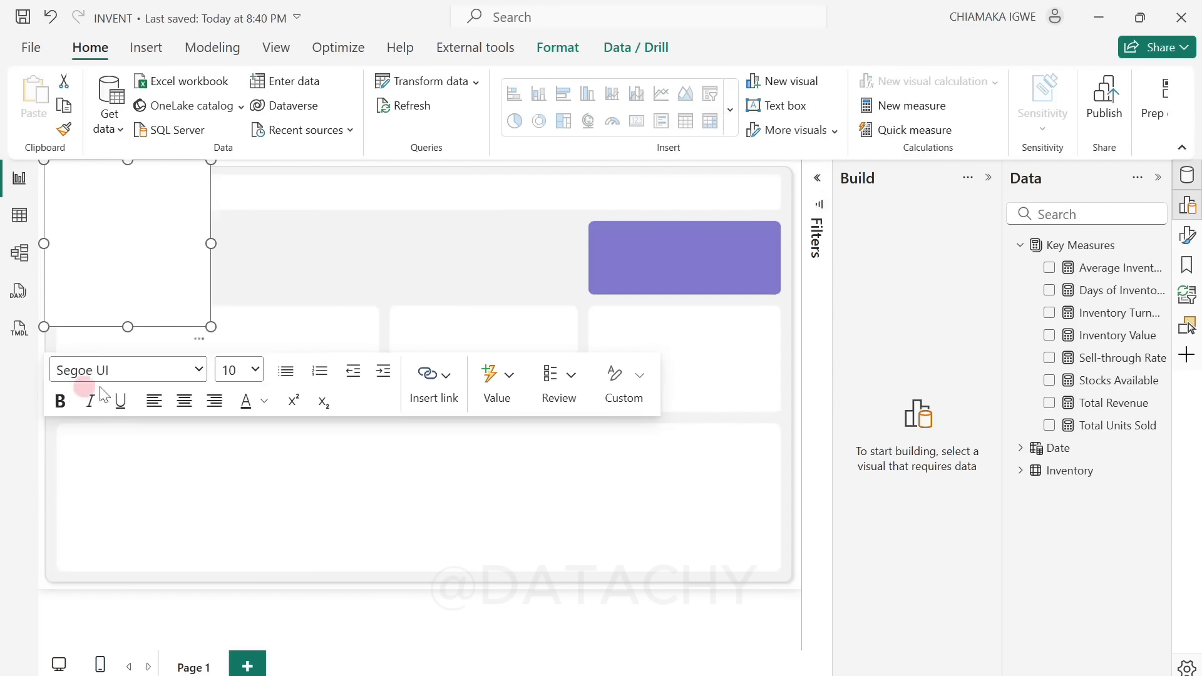
left_click_drag(213, 328, 371, 207)
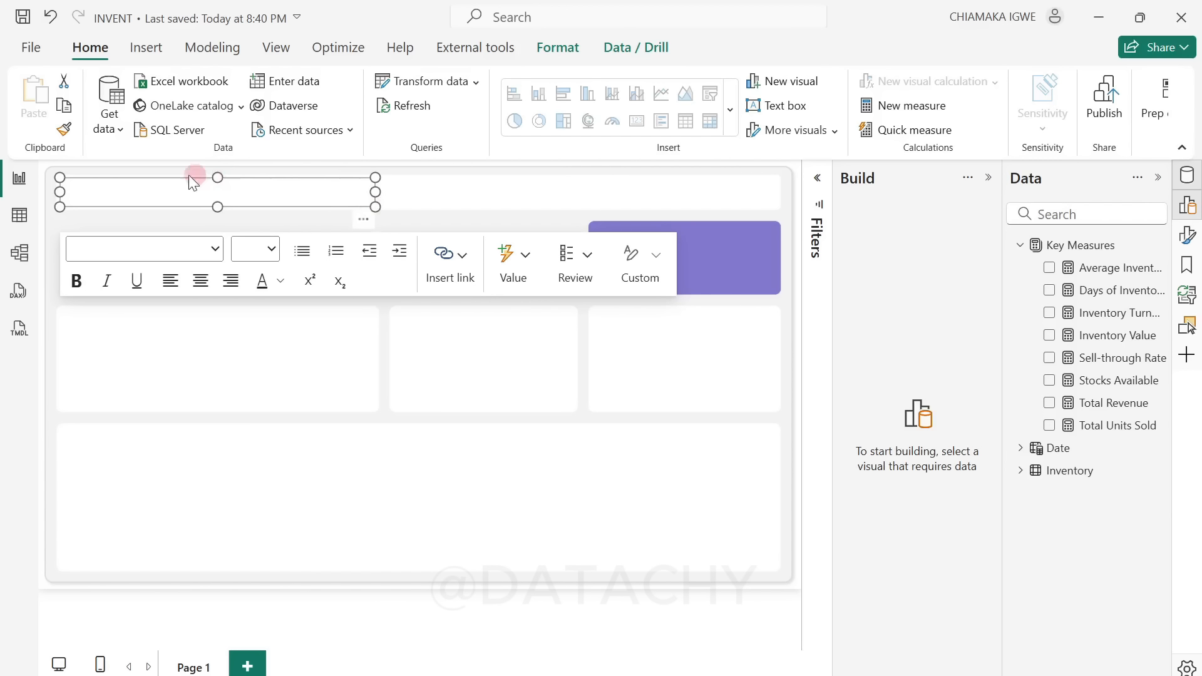
Step: Enter "Inventory Dashboard" as the text of the header text box
left_click(149, 188)
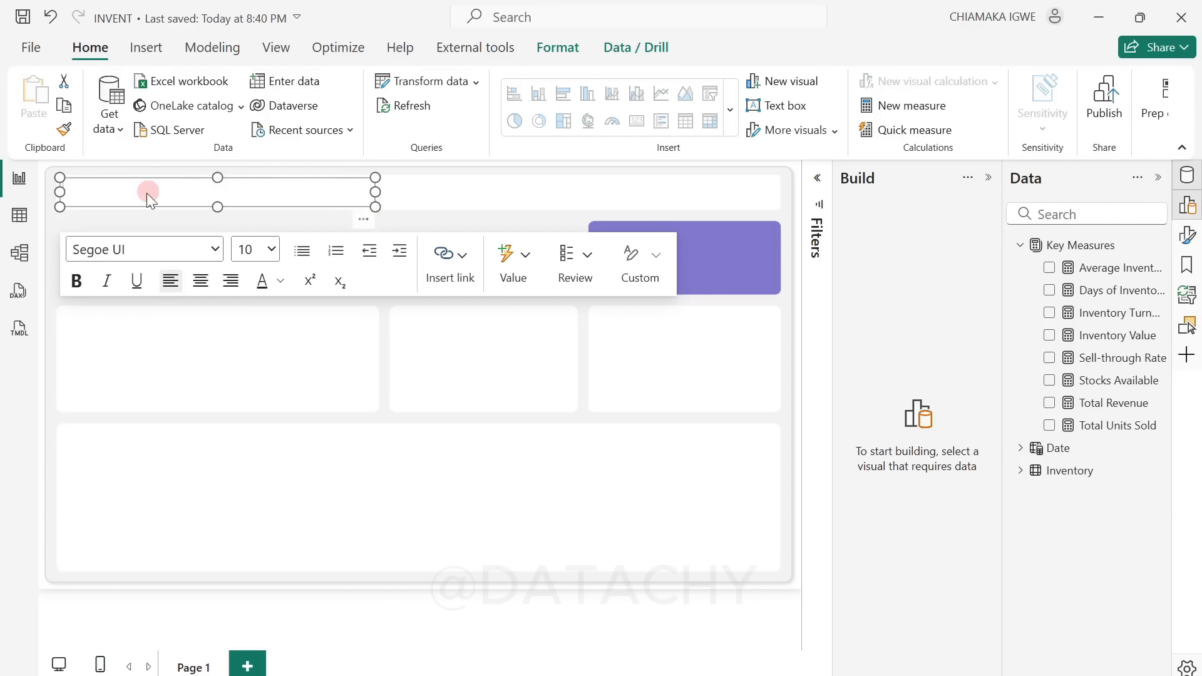
type("Nvent")
key("BackSpace")
key("BackSpace")
key("BackSpace")
key("BackSpace")
key("BackSpace")
type("Inventory Da")
Step: Format the whole Inventory Dashboard title at font size 24 in bold
key("ctrl+a")
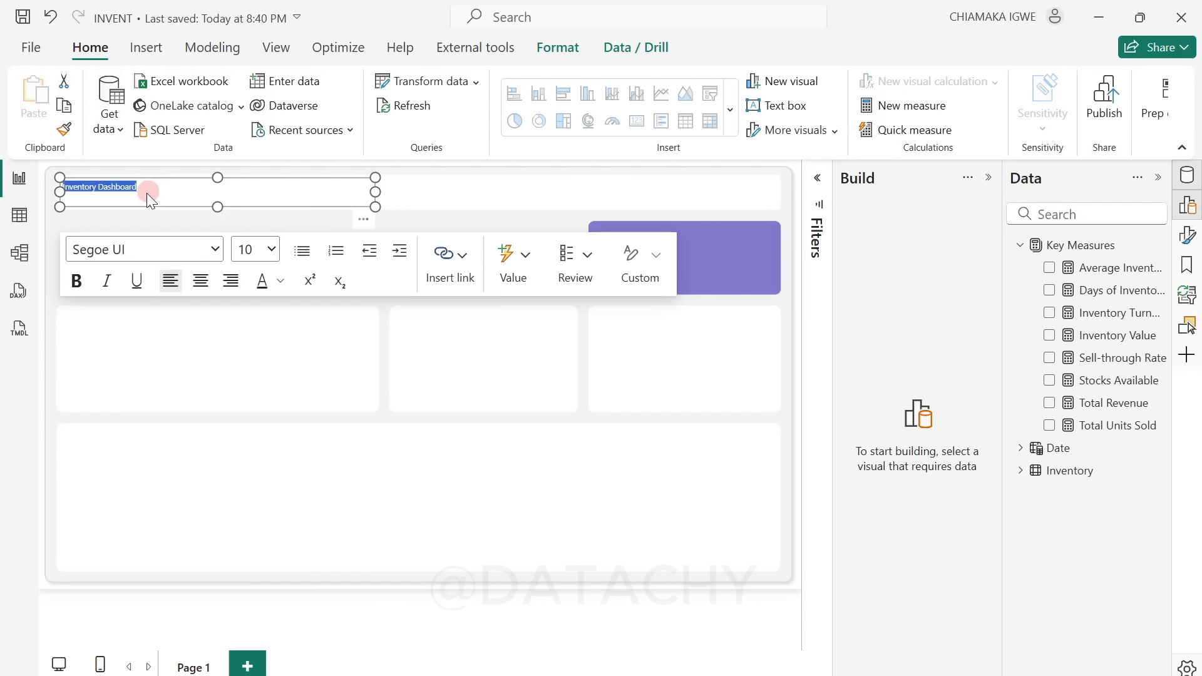
left_click(272, 251)
left_click(243, 531)
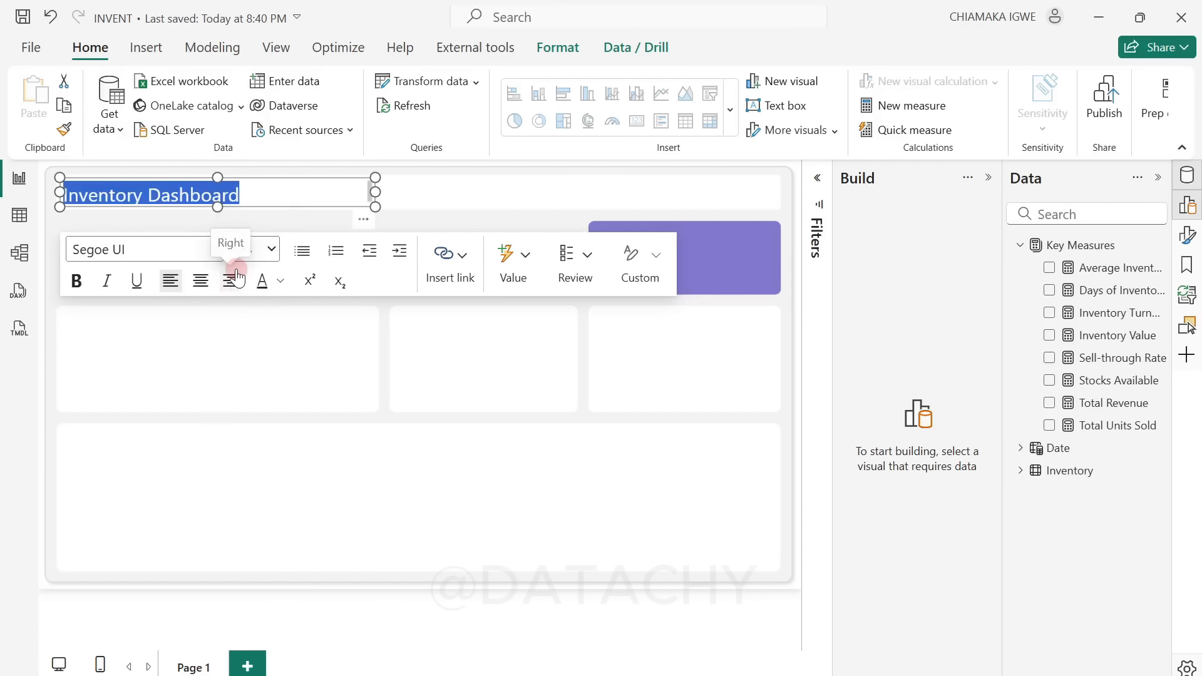
left_click(76, 281)
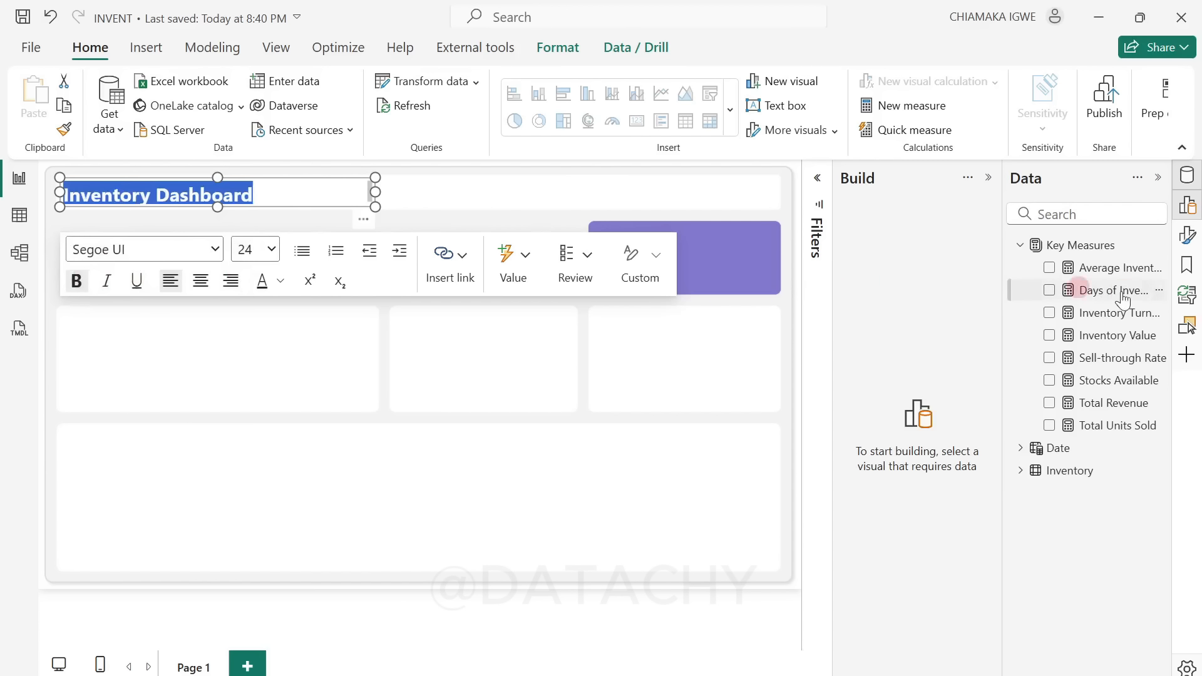
Step: Turn off the title text box's background and enlarge the box slightly within the header strip
left_click(1188, 237)
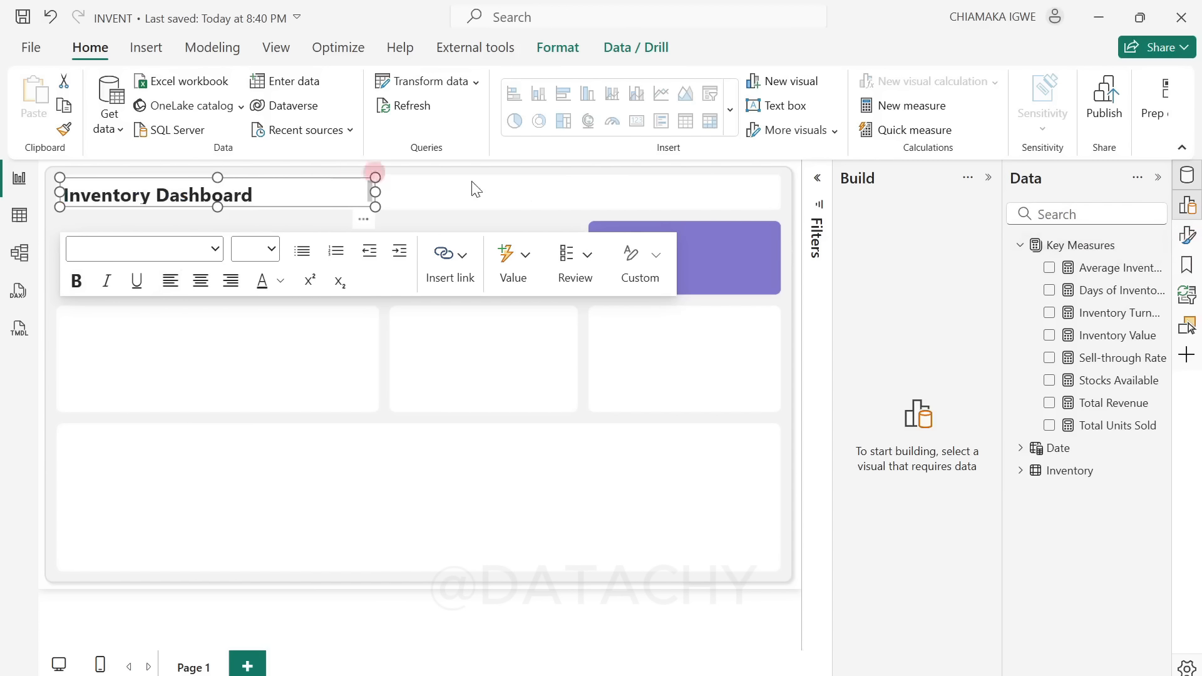
left_click(343, 191)
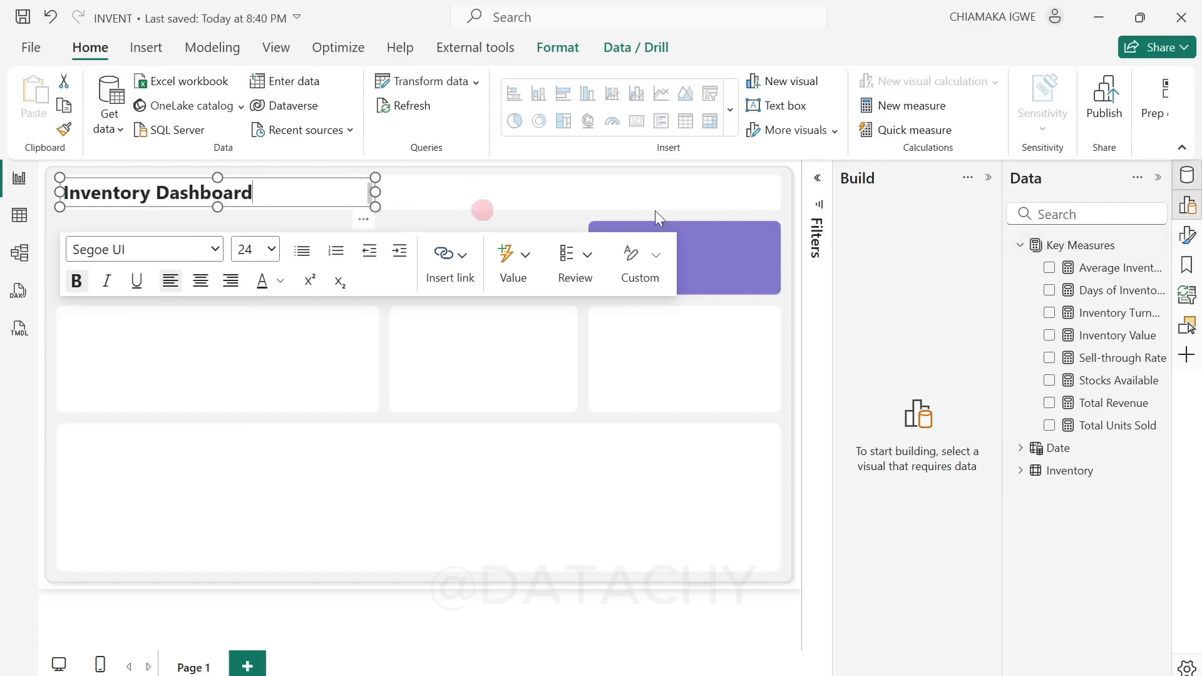
left_click(989, 178)
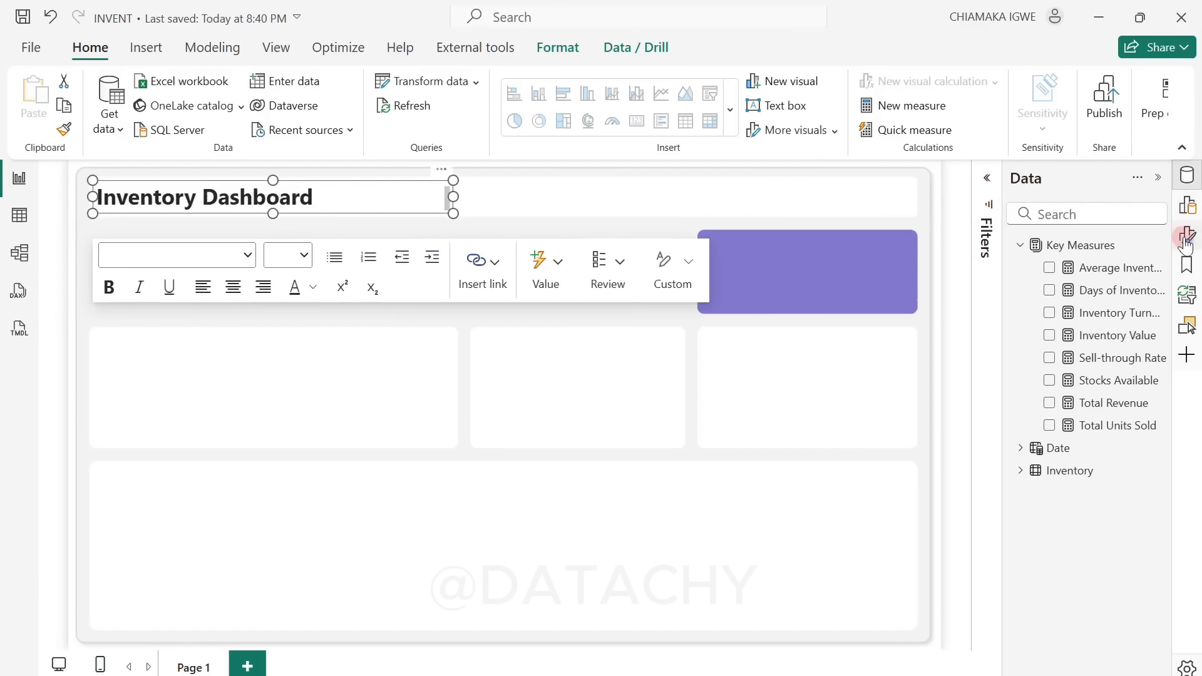
left_click(1189, 234)
left_click(883, 296)
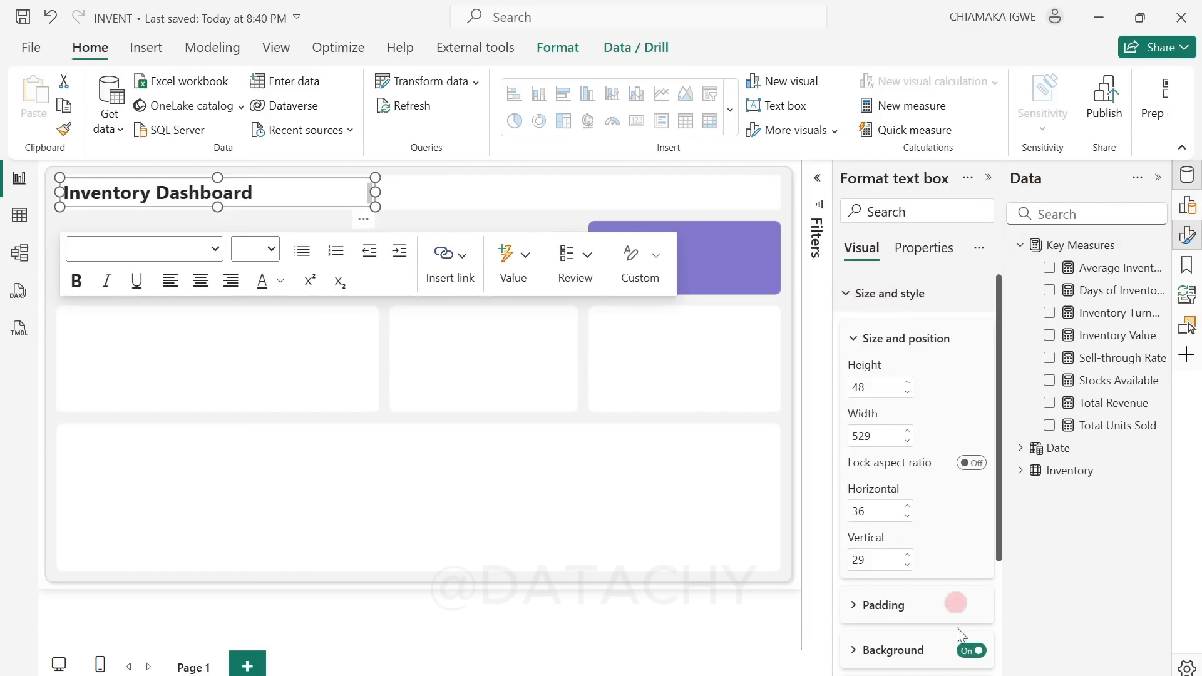
left_click(370, 415)
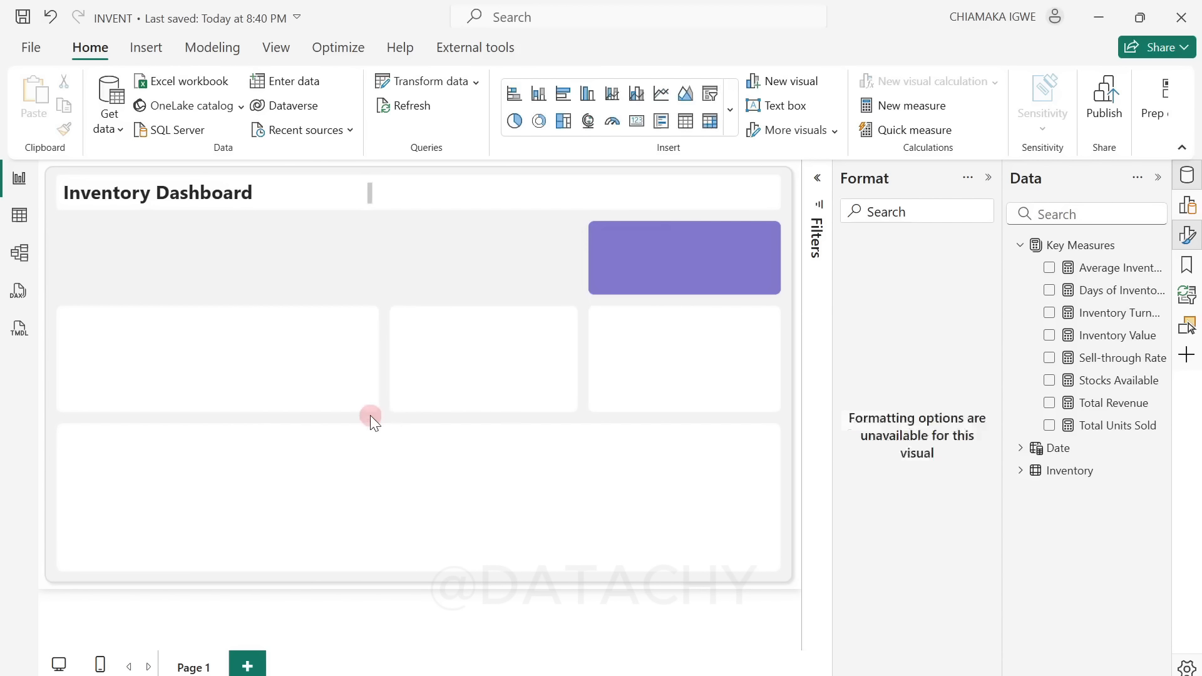
left_click(366, 195)
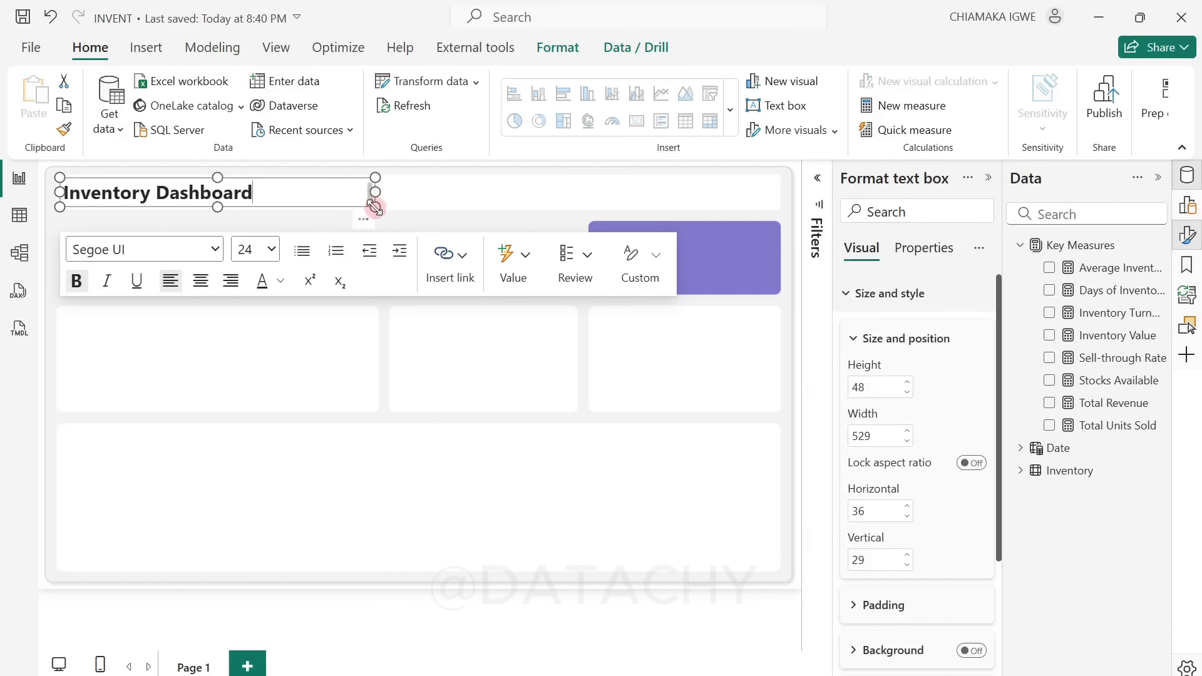
left_click_drag(375, 207, 379, 213)
left_click(336, 231)
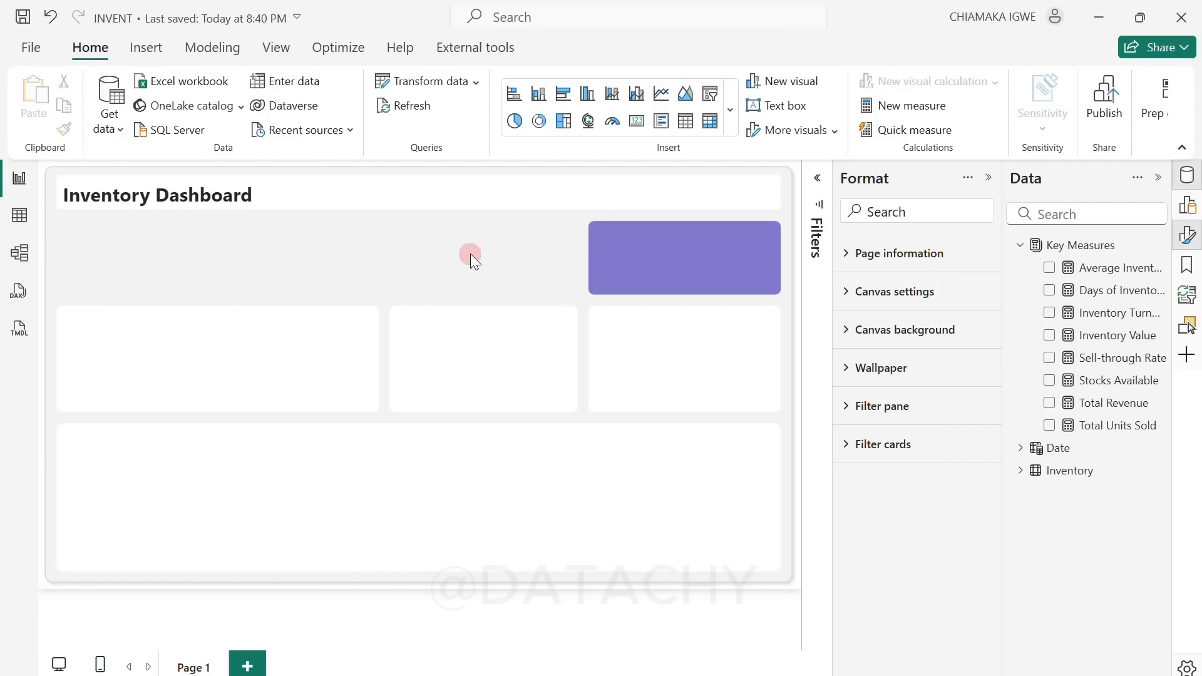
Step: Place a new card visual below the title and widen it to fill the empty area up to the purple block
left_click(989, 178)
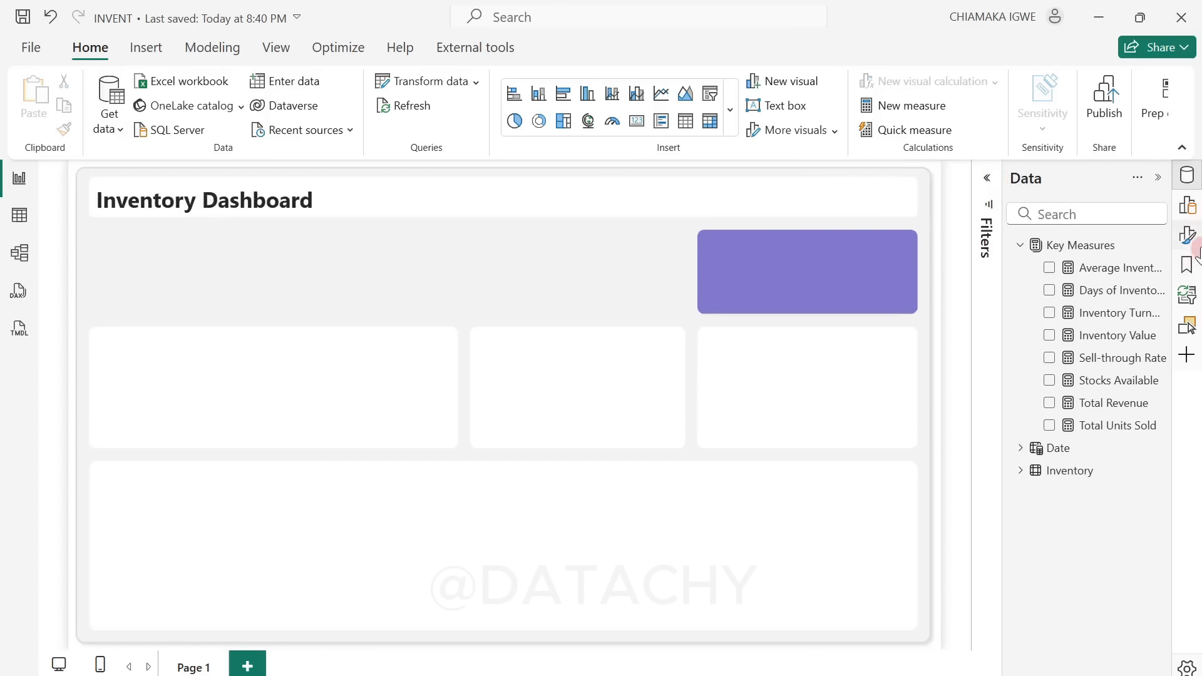
left_click(1195, 245)
left_click(1188, 204)
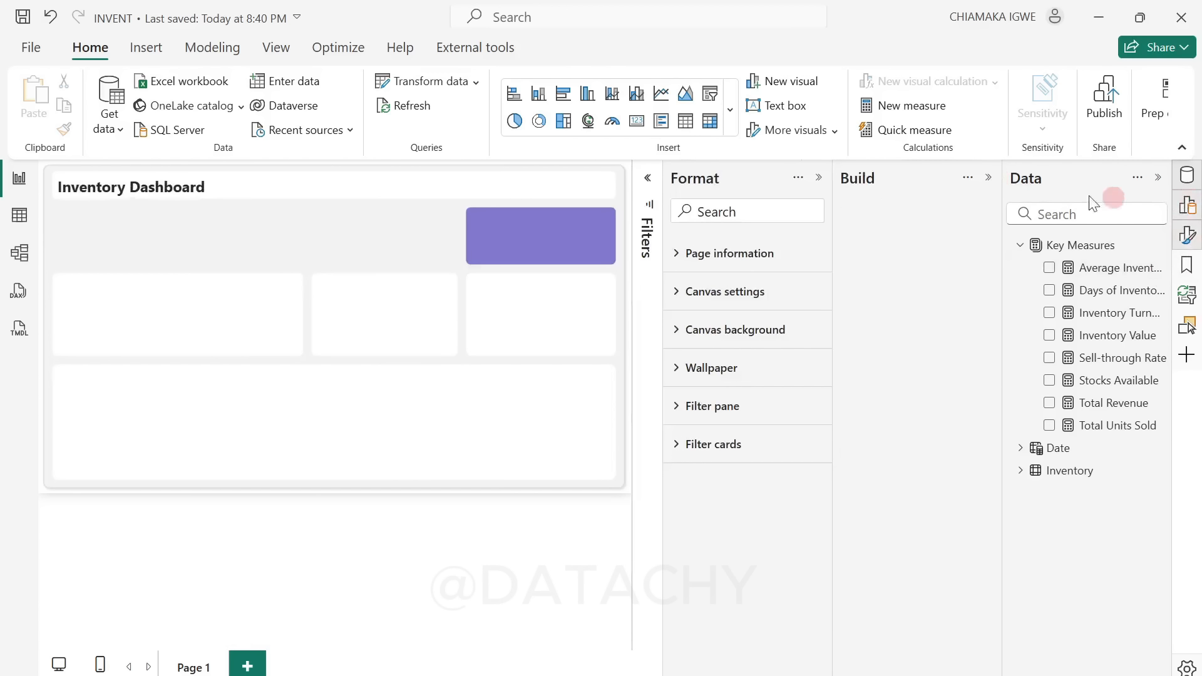
left_click(819, 178)
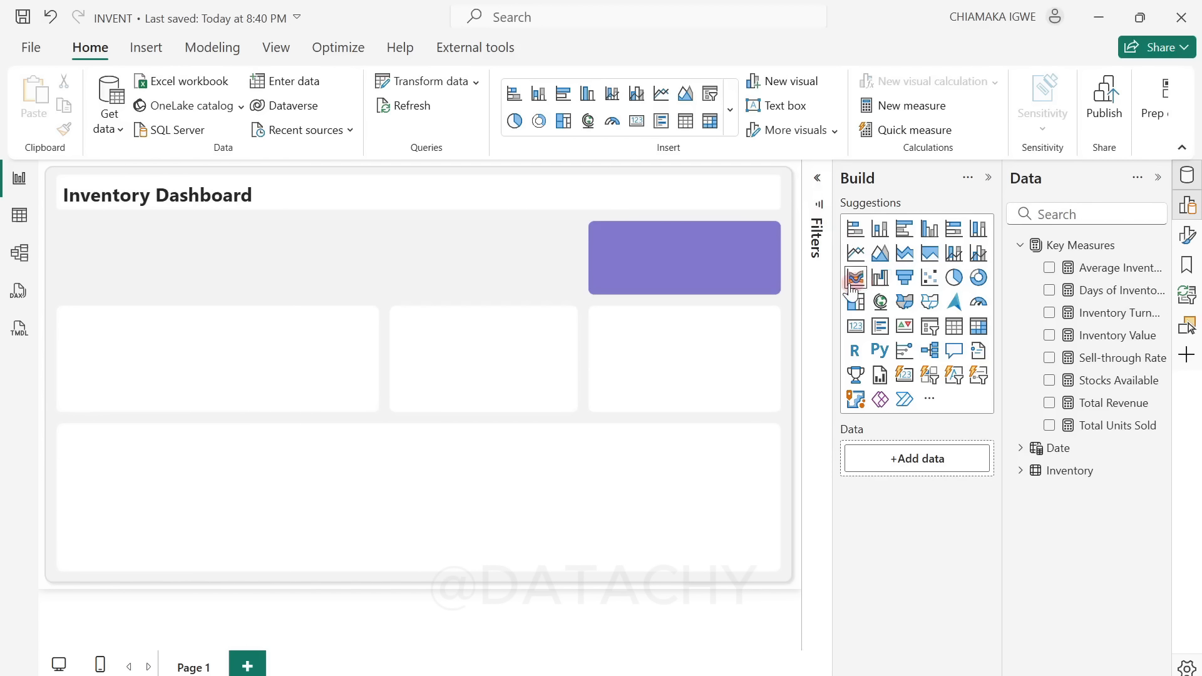
left_click_drag(905, 376, 299, 240)
left_click_drag(379, 262, 576, 275)
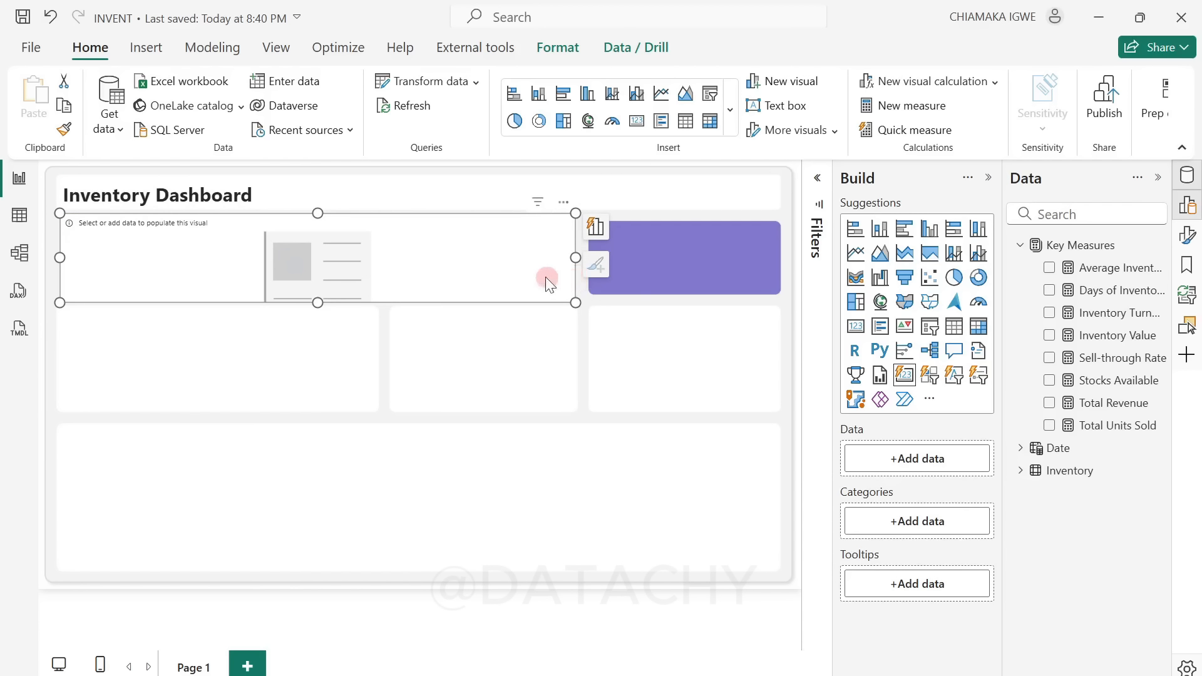
Step: Add the measures Total Revenue, Inventory Value, Stocks Available and Days of Inventory on Hand (DOH) to the card visual
left_click(1050, 404)
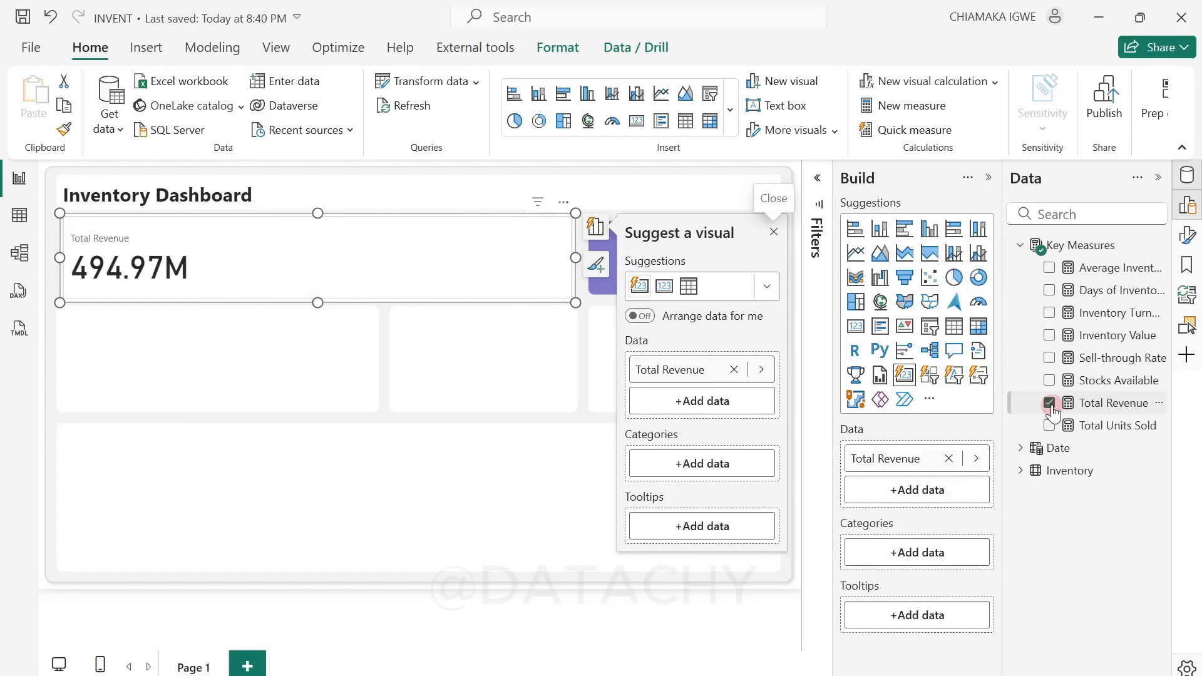
left_click(1050, 337)
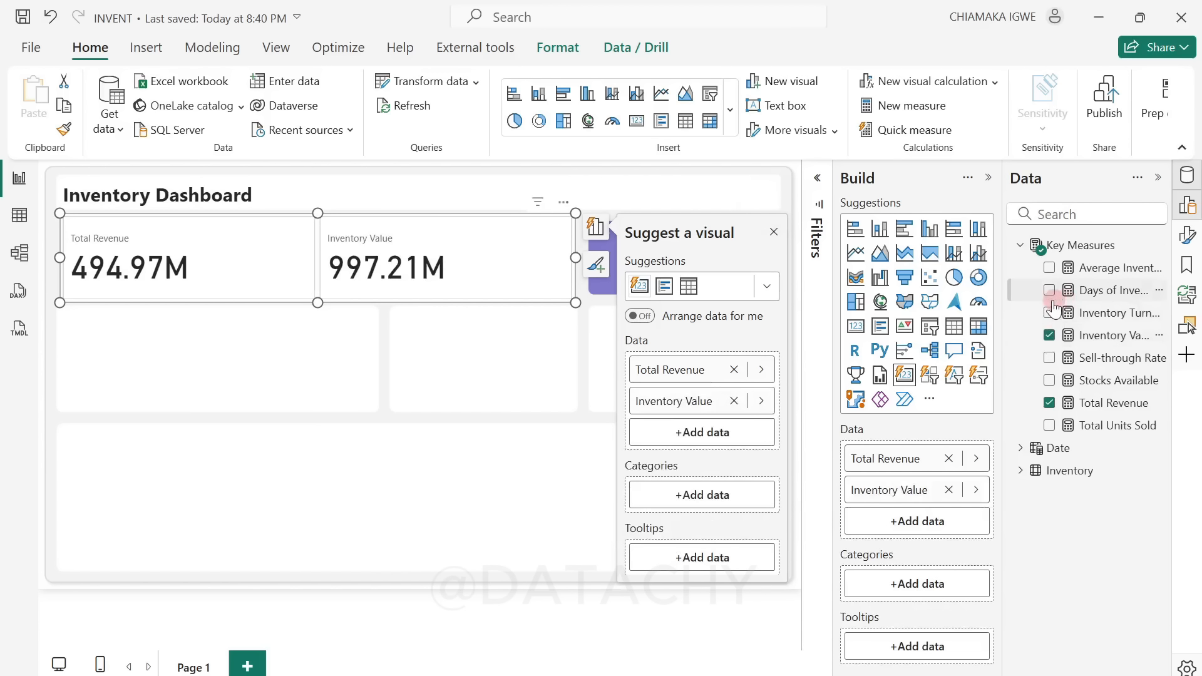
left_click(1050, 381)
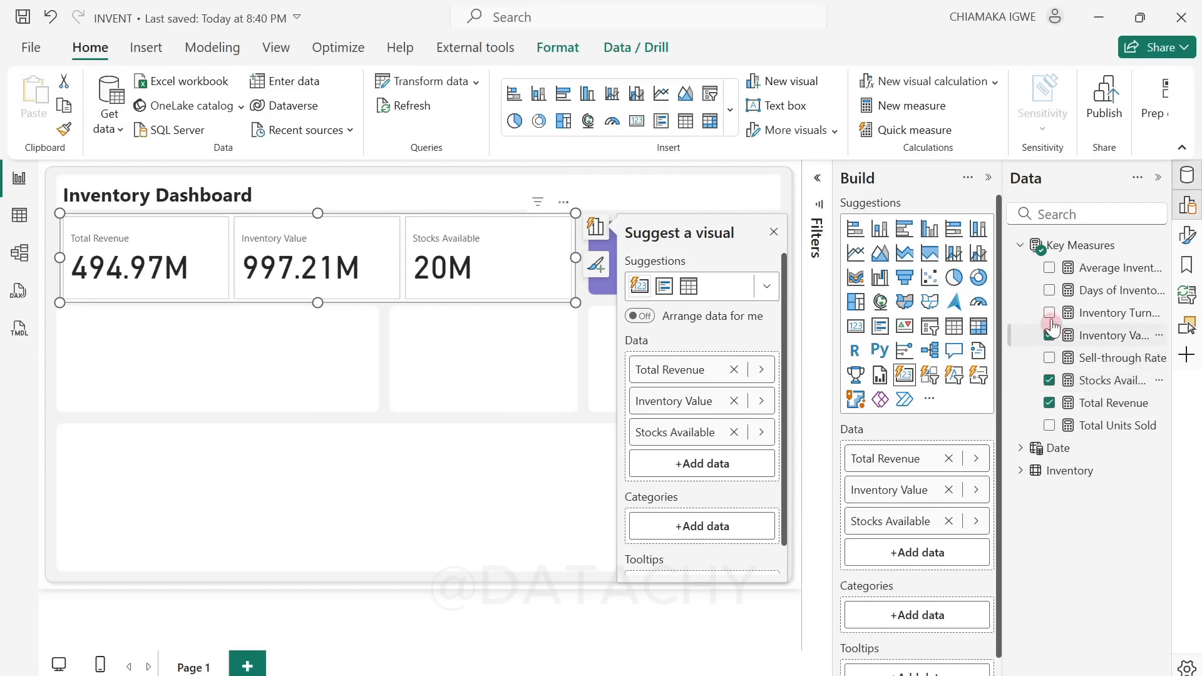
left_click(1050, 291)
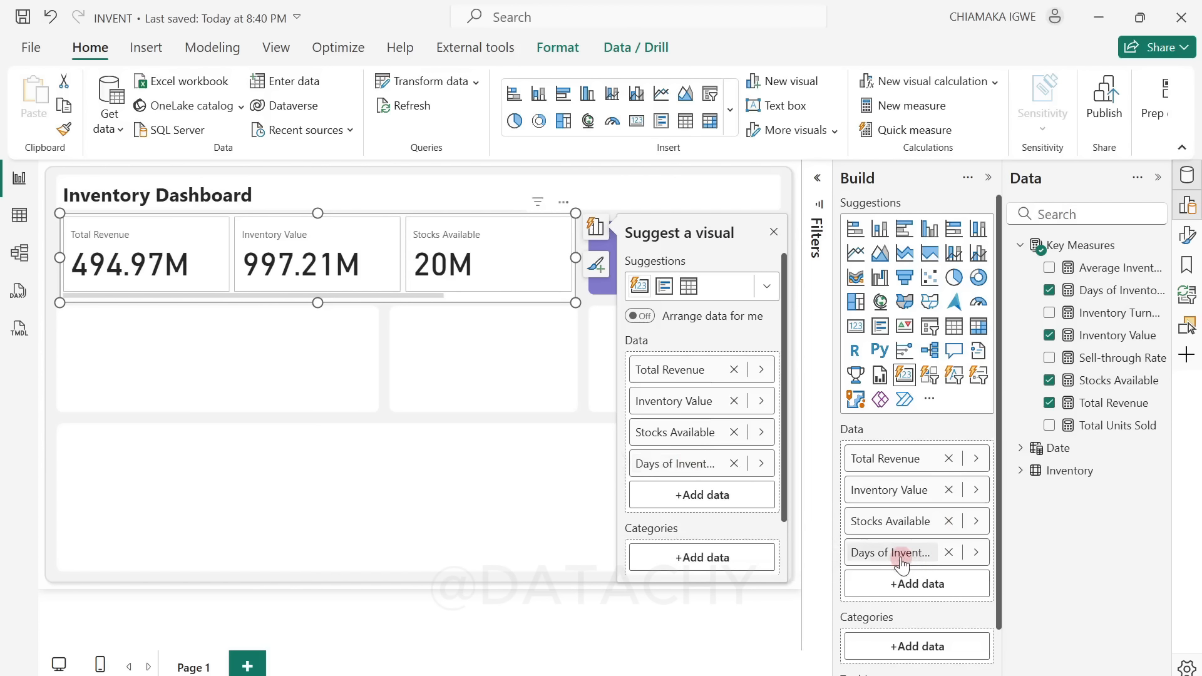
Step: Rename the Days of Inventory on Hand field to DOH for the card visual and save the report
double_click(932, 553)
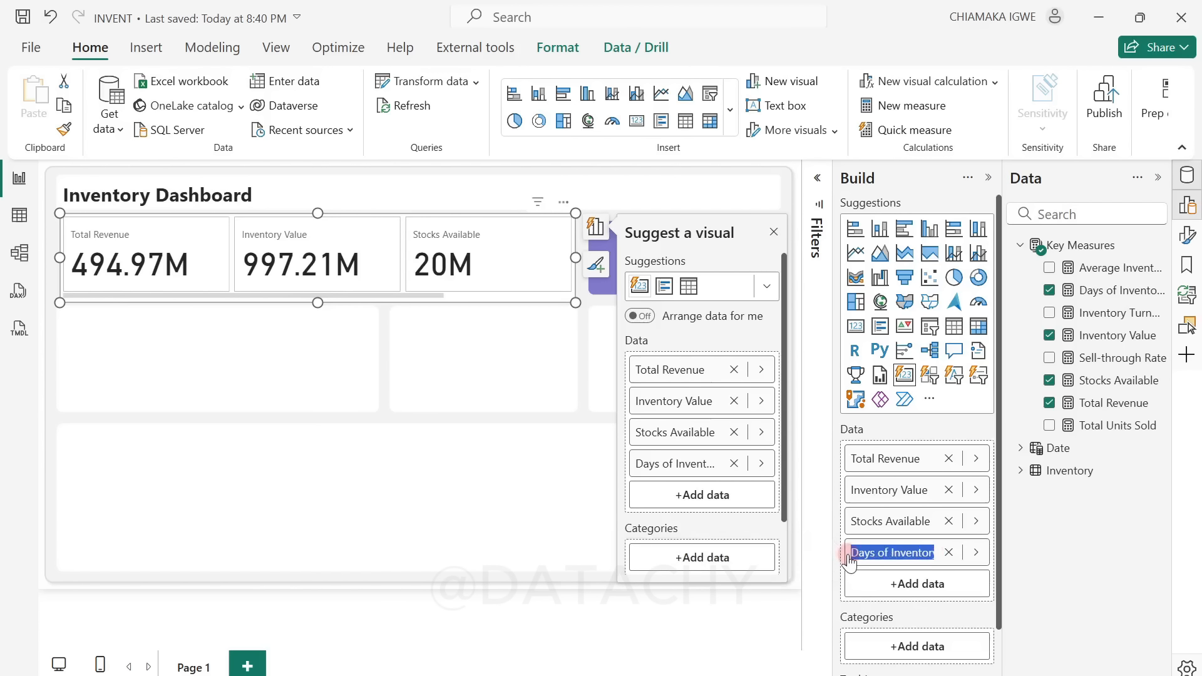
type("DOH")
key("Return")
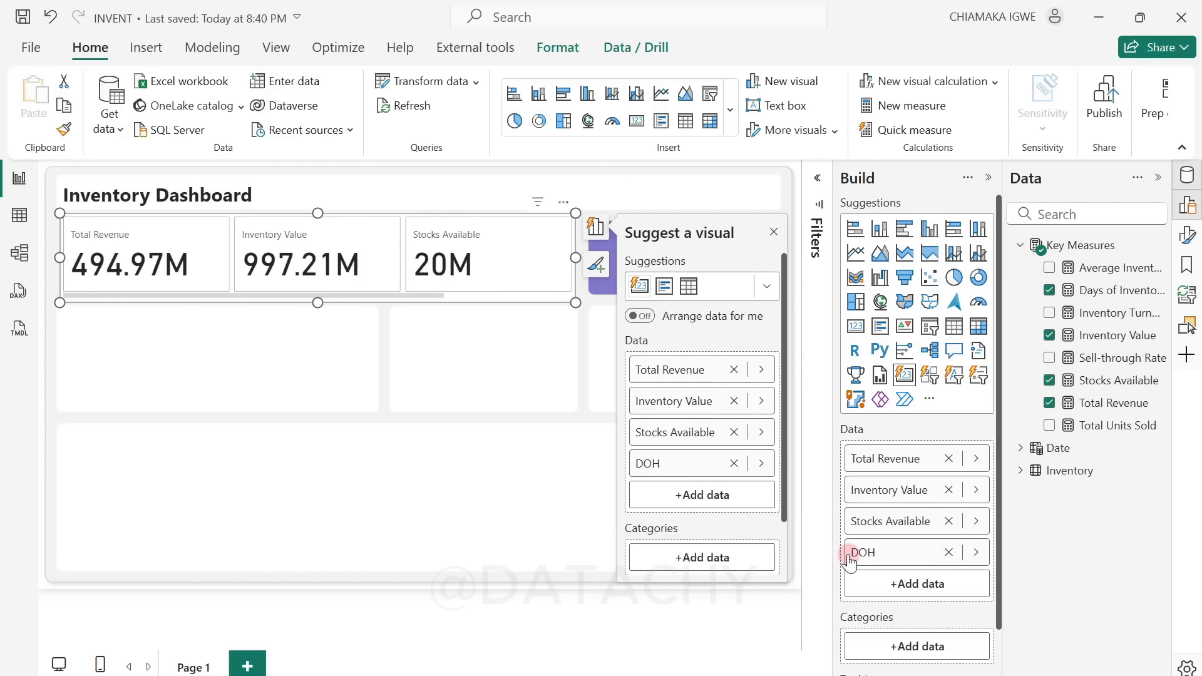
key("ctrl+s")
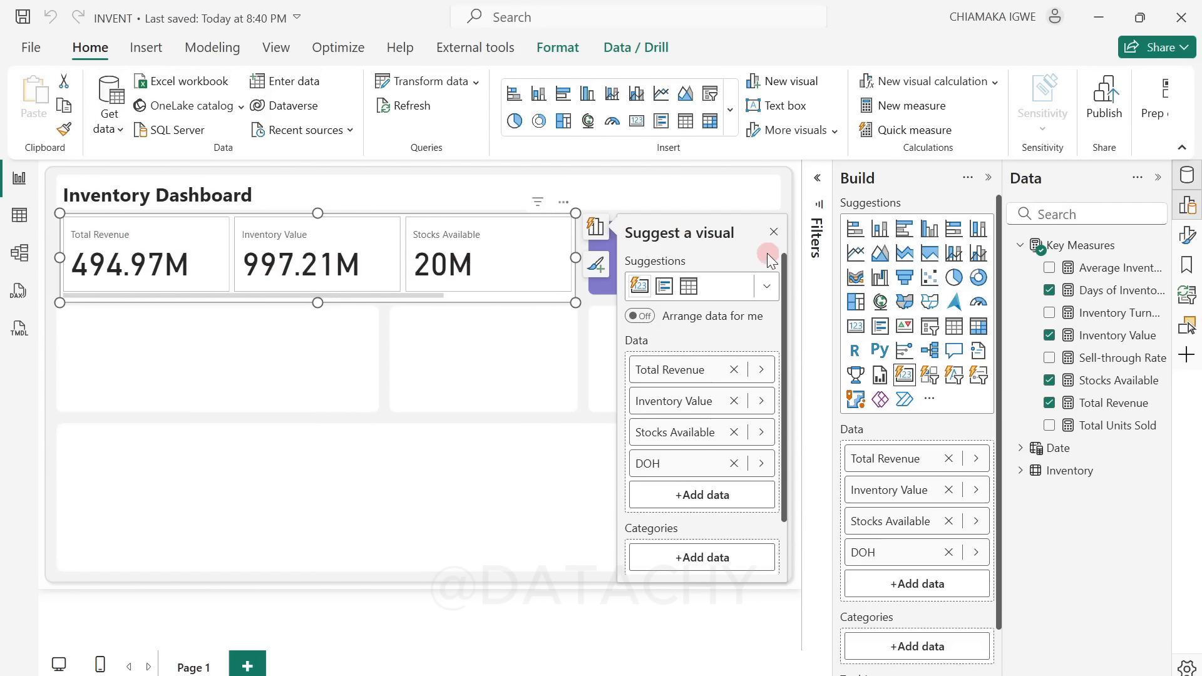
Step: Set the card visual's layout to show a maximum of 4 cards
left_click(772, 233)
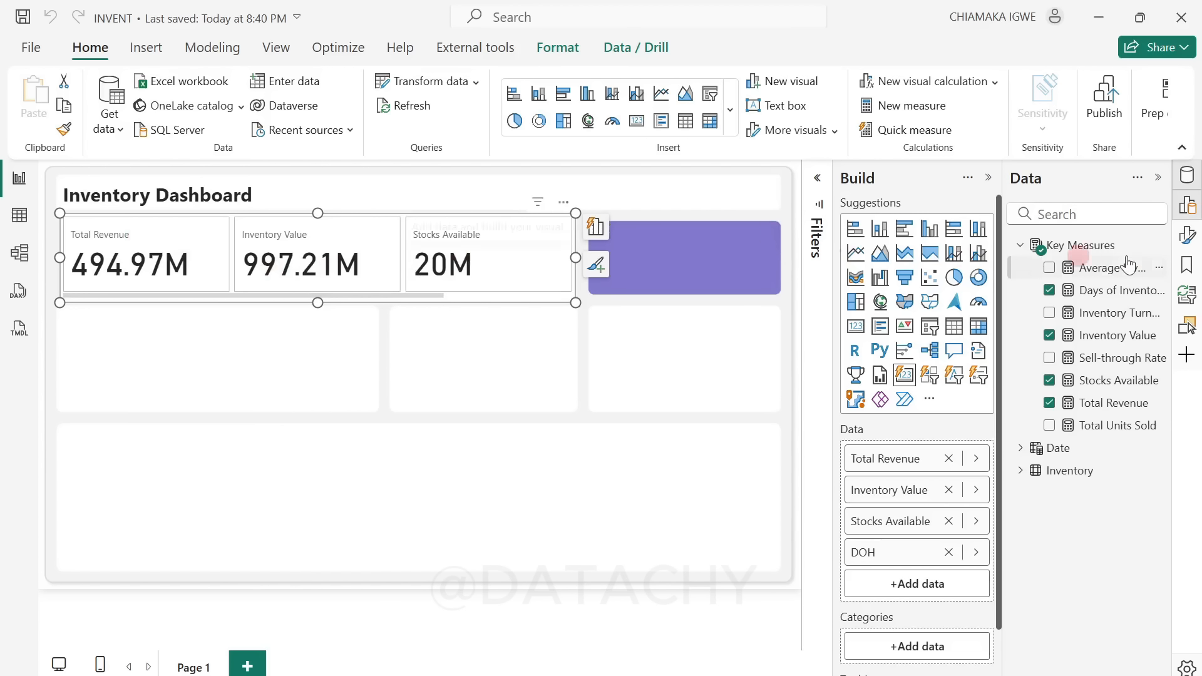
left_click(987, 178)
left_click(1187, 245)
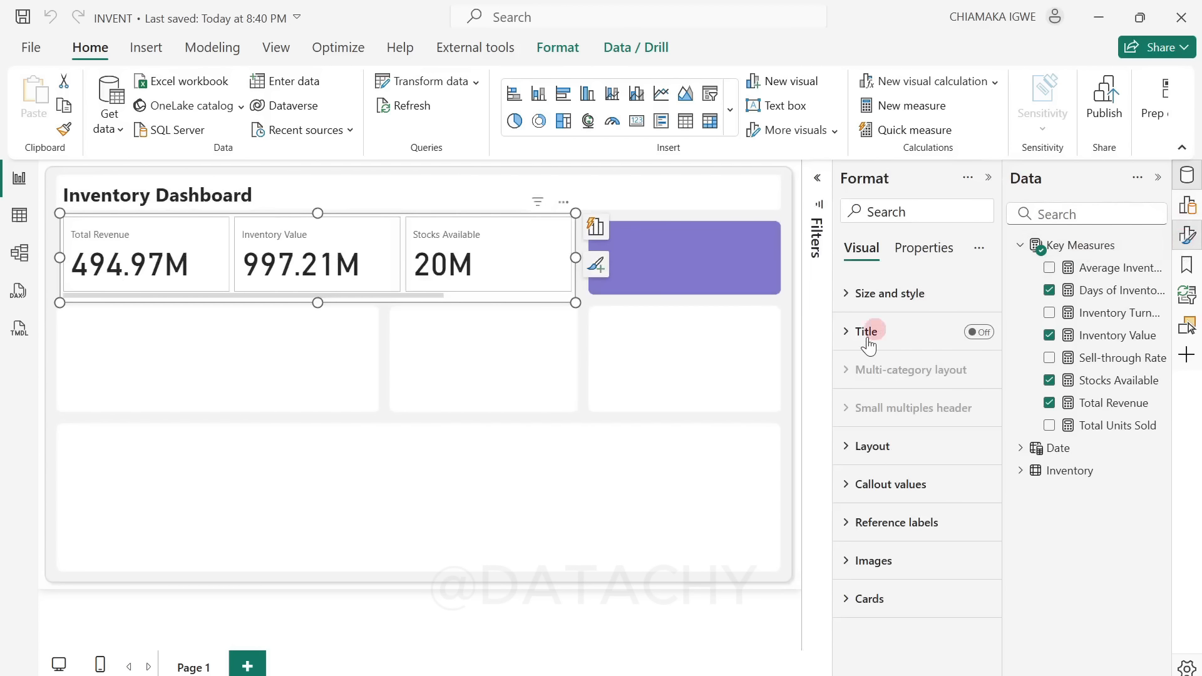
left_click(859, 463)
scroll(921, 526, "down", 2)
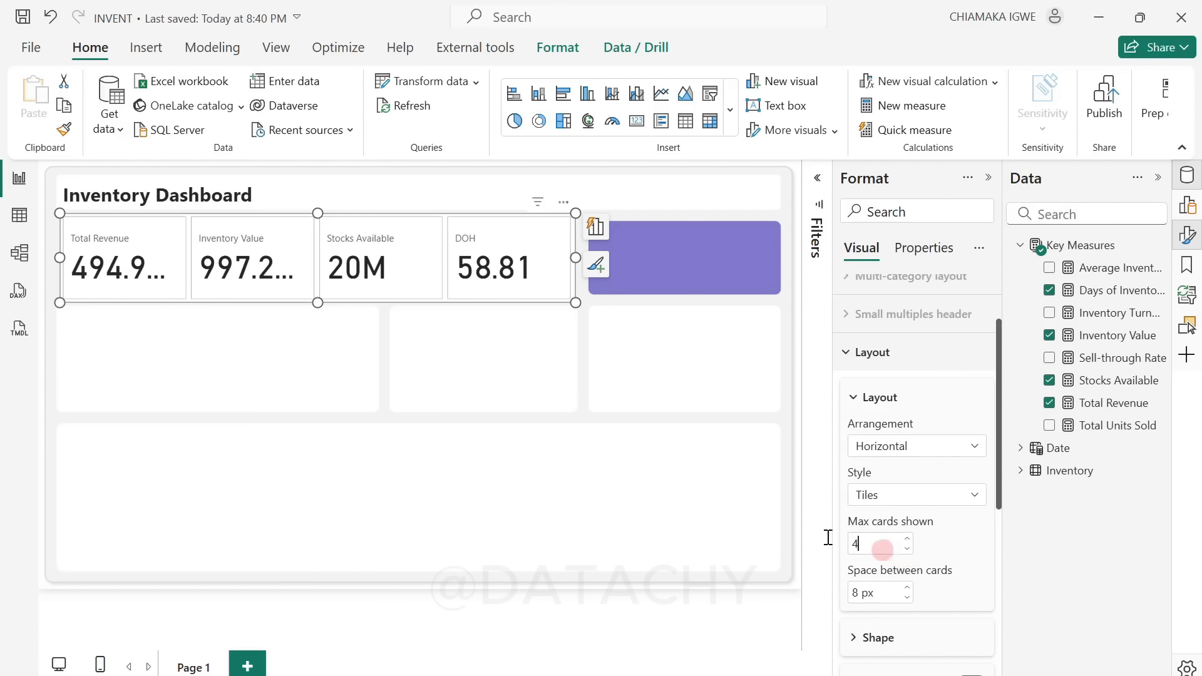
Step: Set the card visual's space between cards to 18 px and its callout value font size to 25
left_click(857, 593)
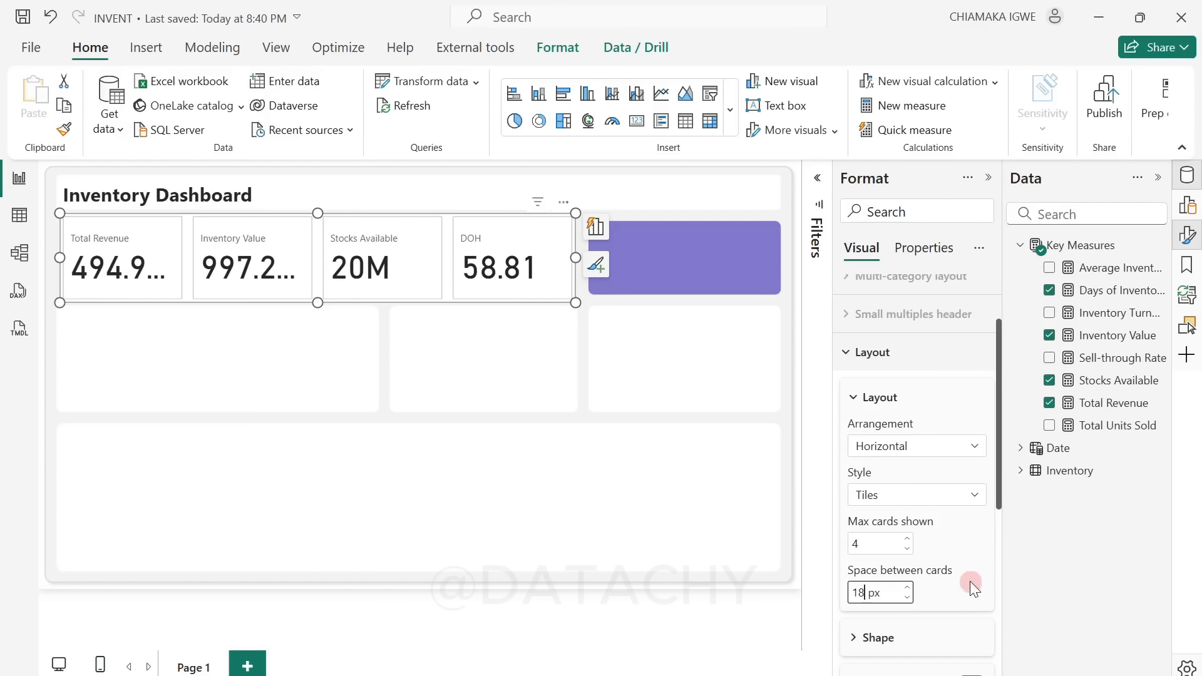
scroll(927, 558, "down", 5)
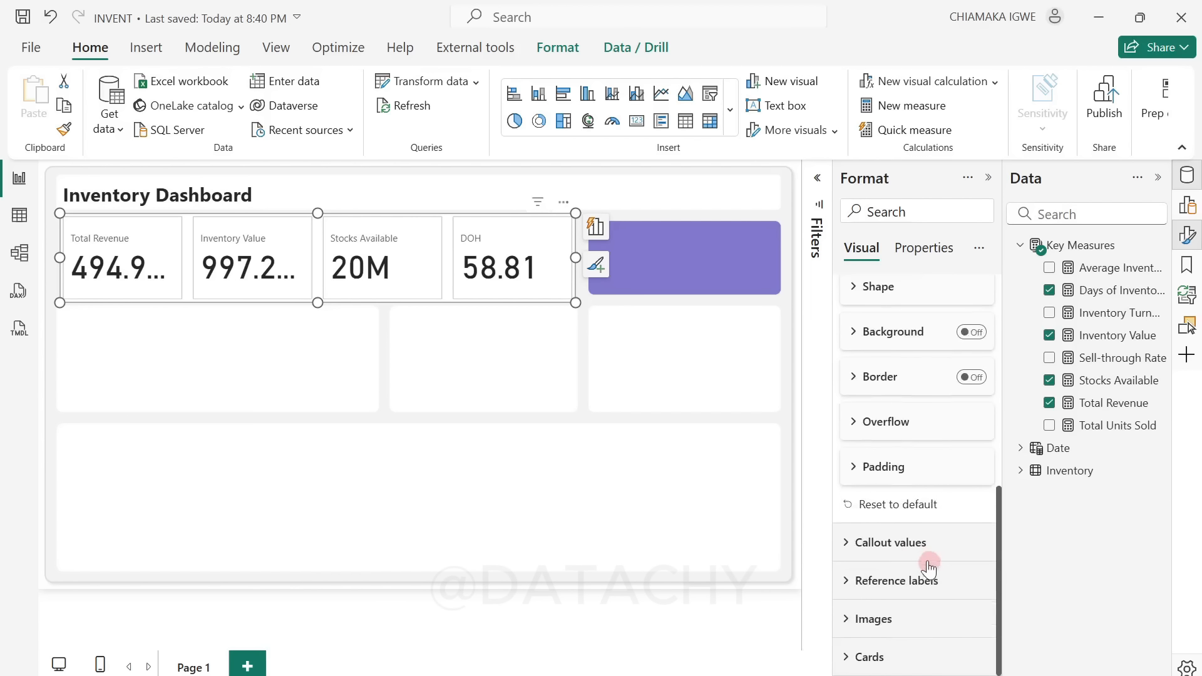
left_click(861, 544)
scroll(933, 546, "down", 4)
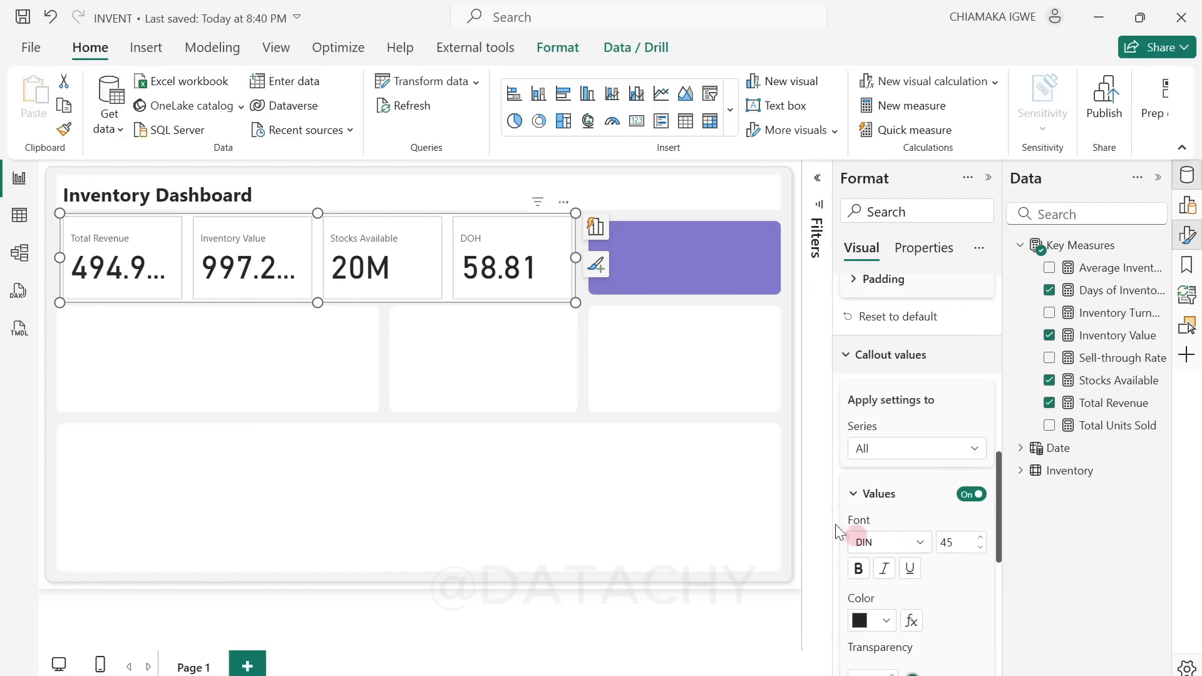
left_click(959, 545)
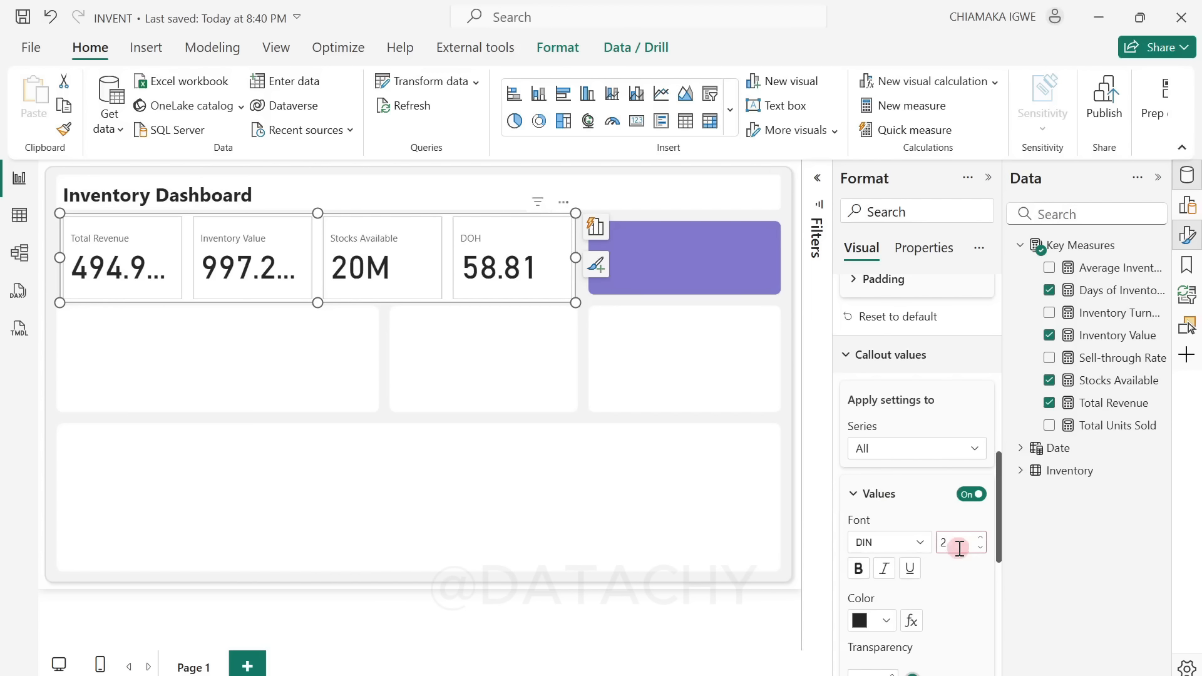
type("25")
key("Return")
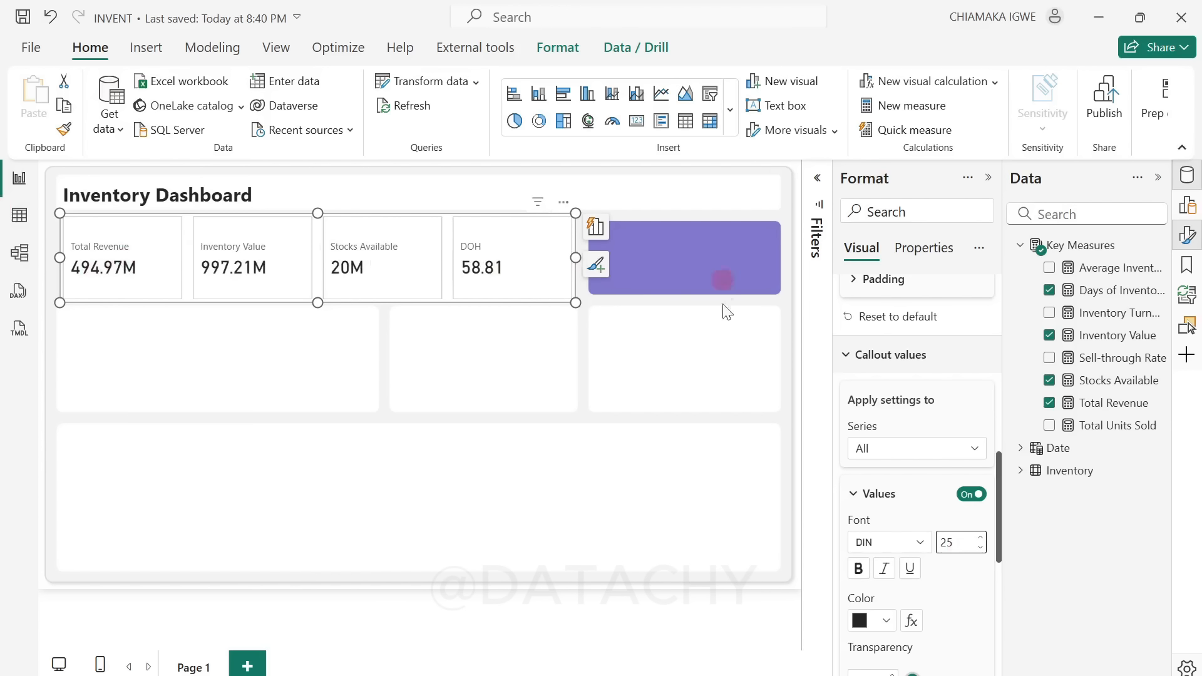
Step: Format the Total Revenue measure as currency with 0 decimal places and collapse its formula
left_click(1114, 404)
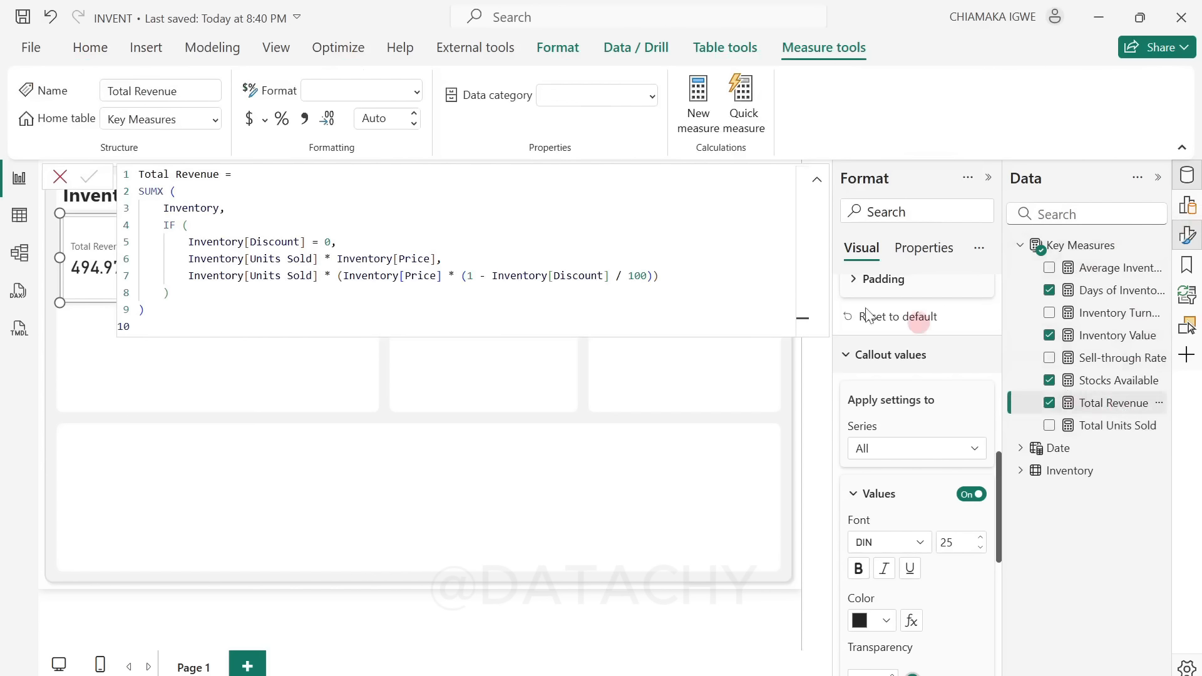
left_click(249, 119)
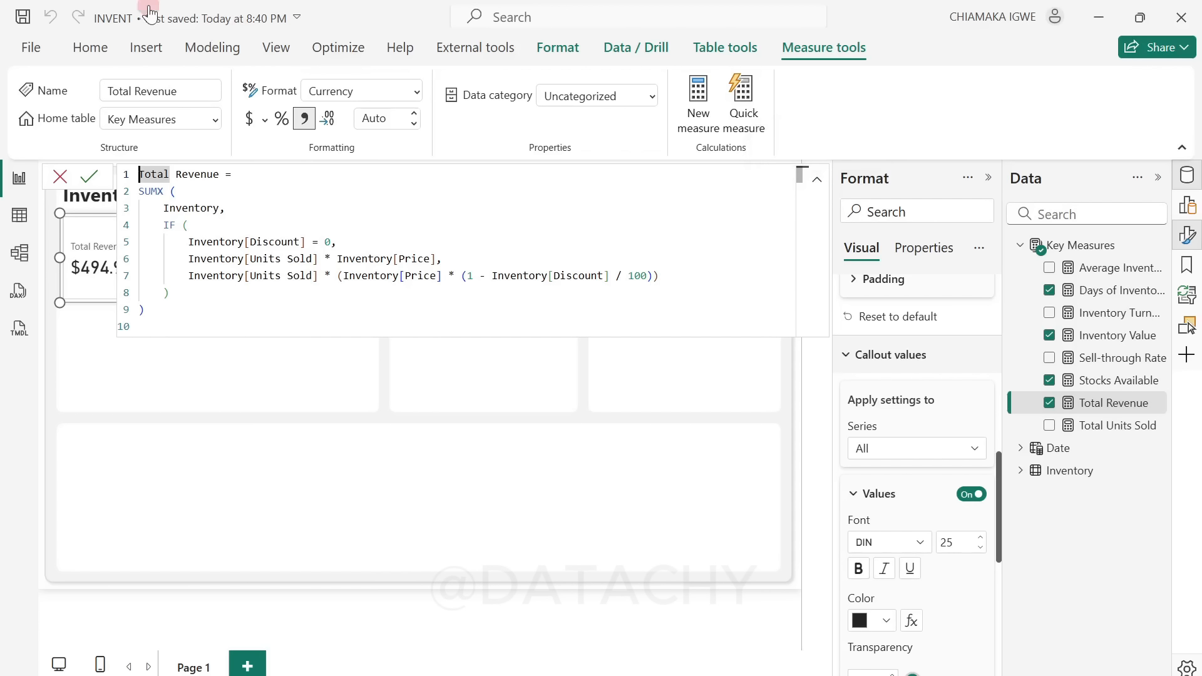
left_click(383, 119)
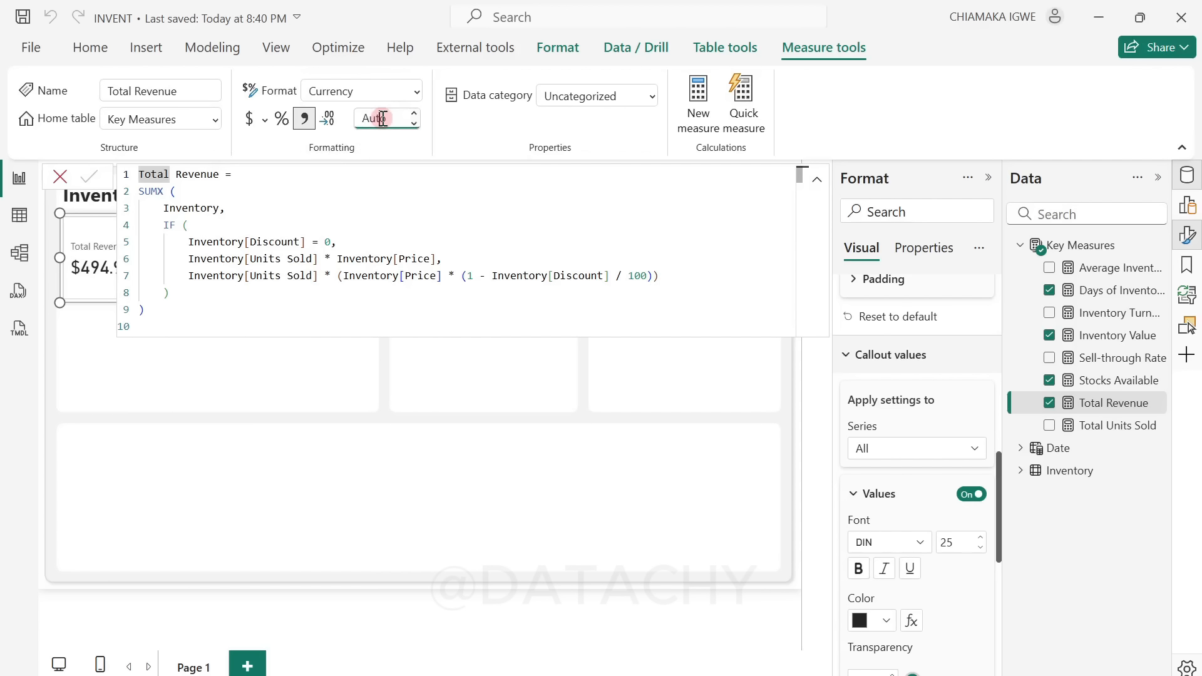
type("0")
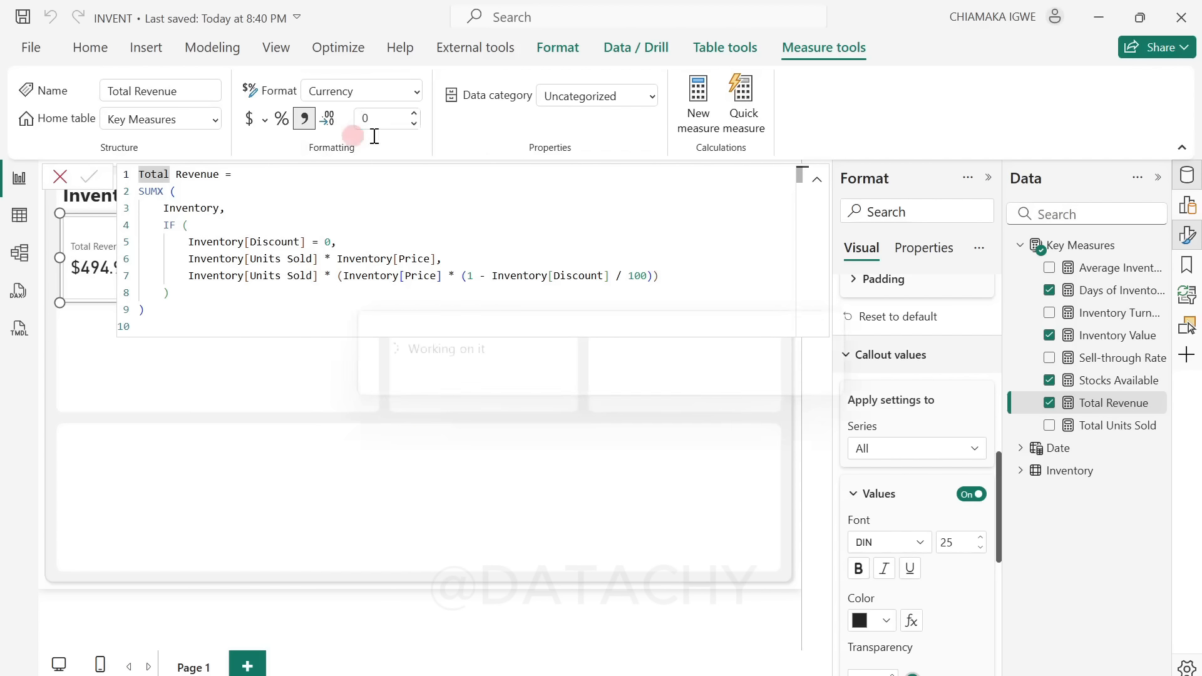
left_click(817, 180)
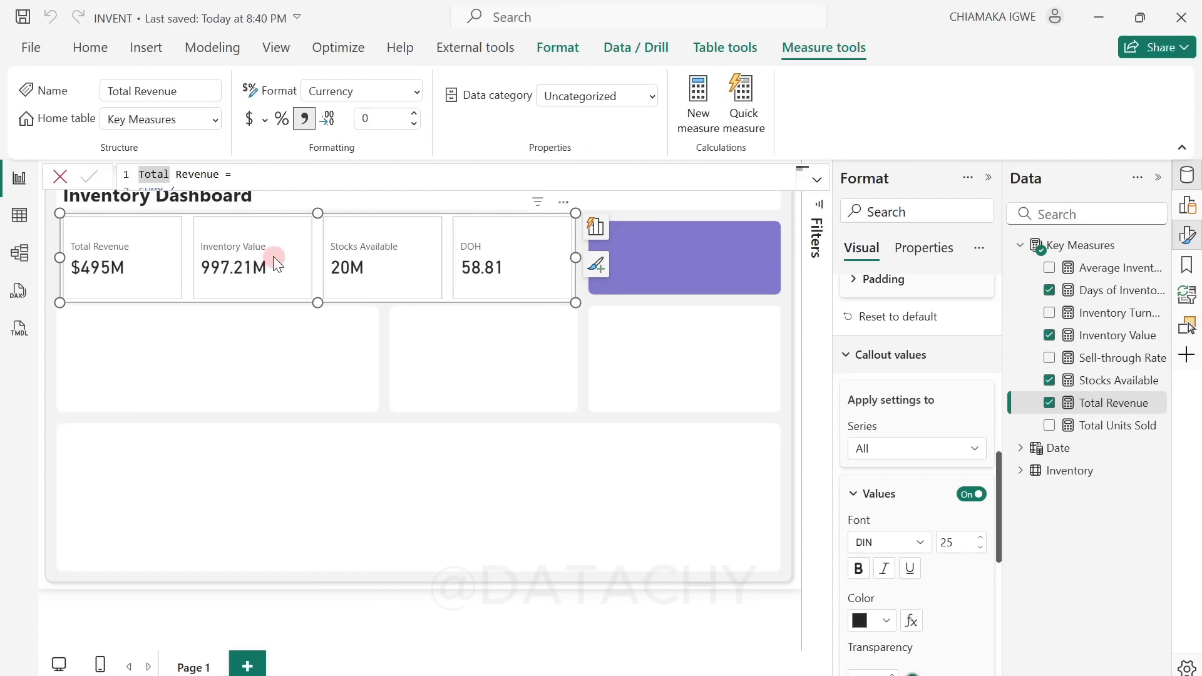
Step: Format the Inventory Value measure as $ English (United States) currency with 0 decimal places
left_click(1108, 338)
left_click(250, 119)
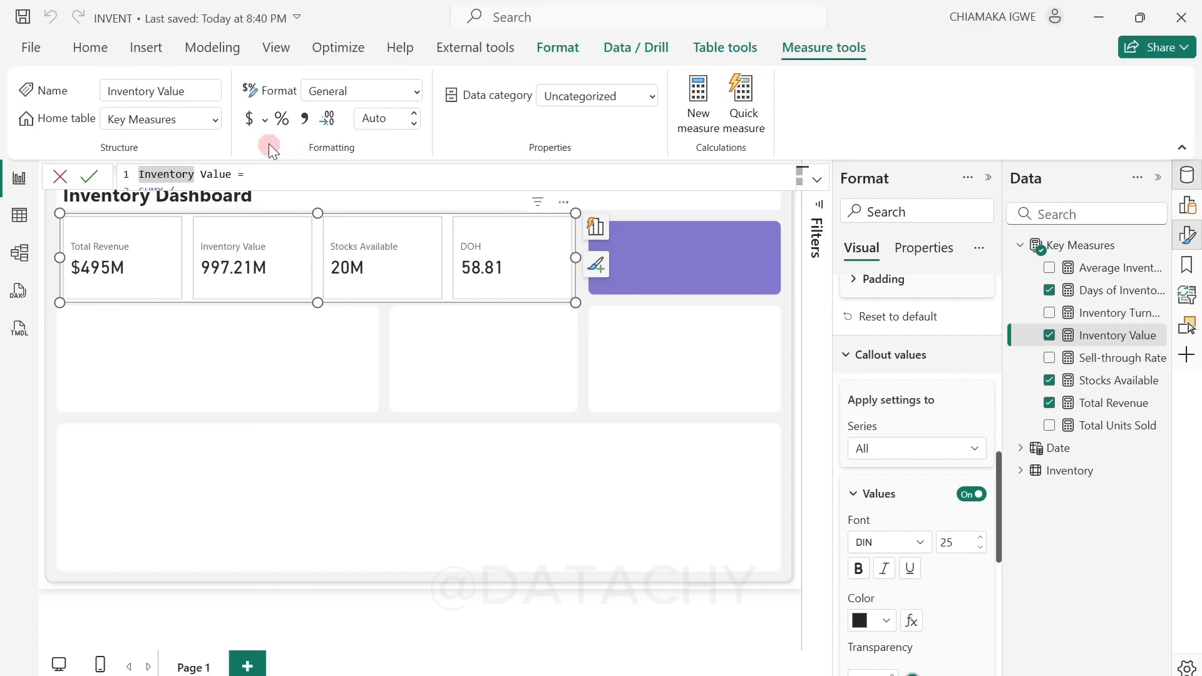
left_click(380, 249)
left_click(266, 120)
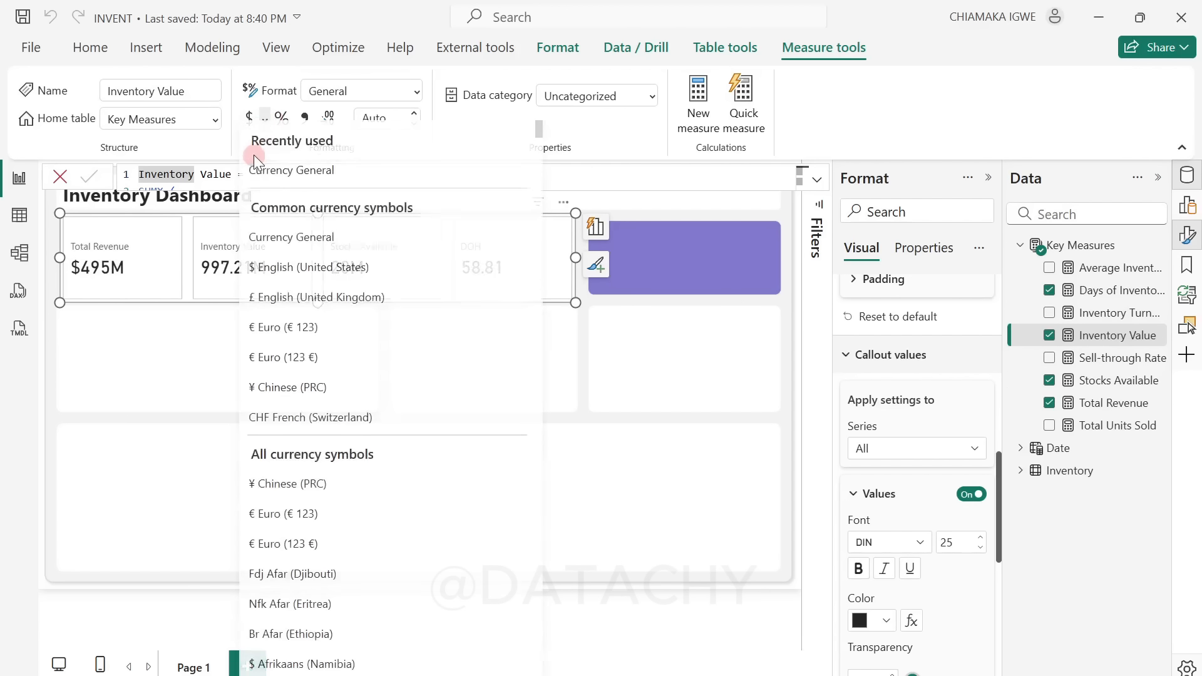
left_click(277, 280)
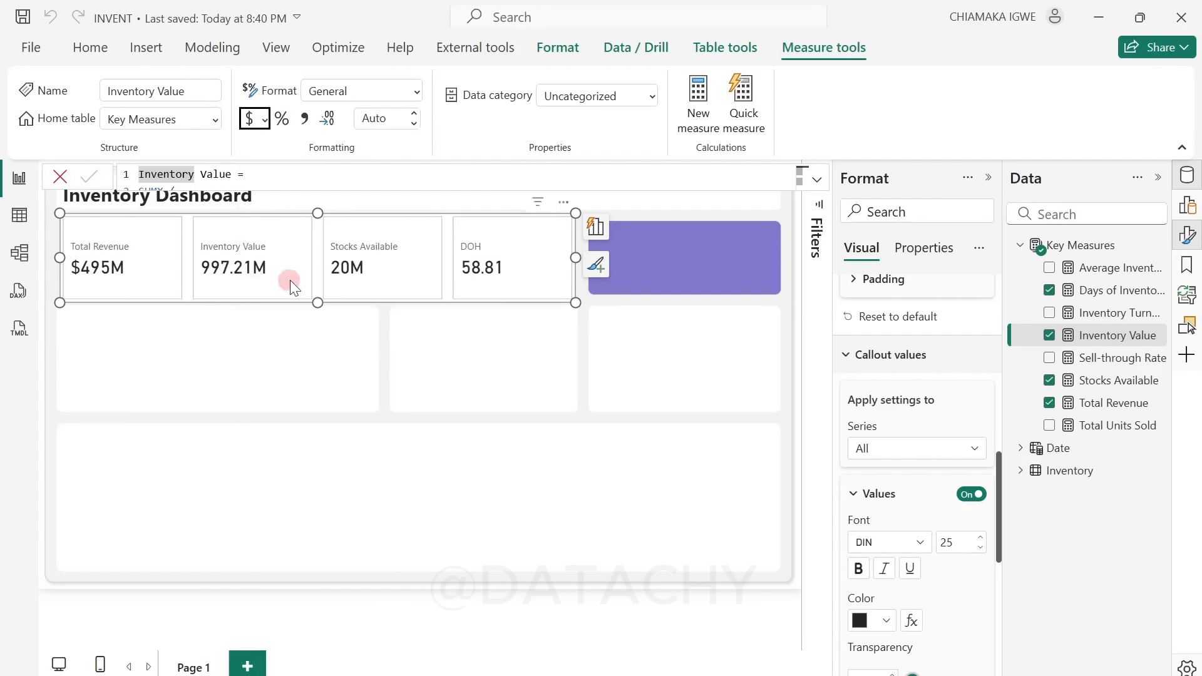
left_click(376, 124)
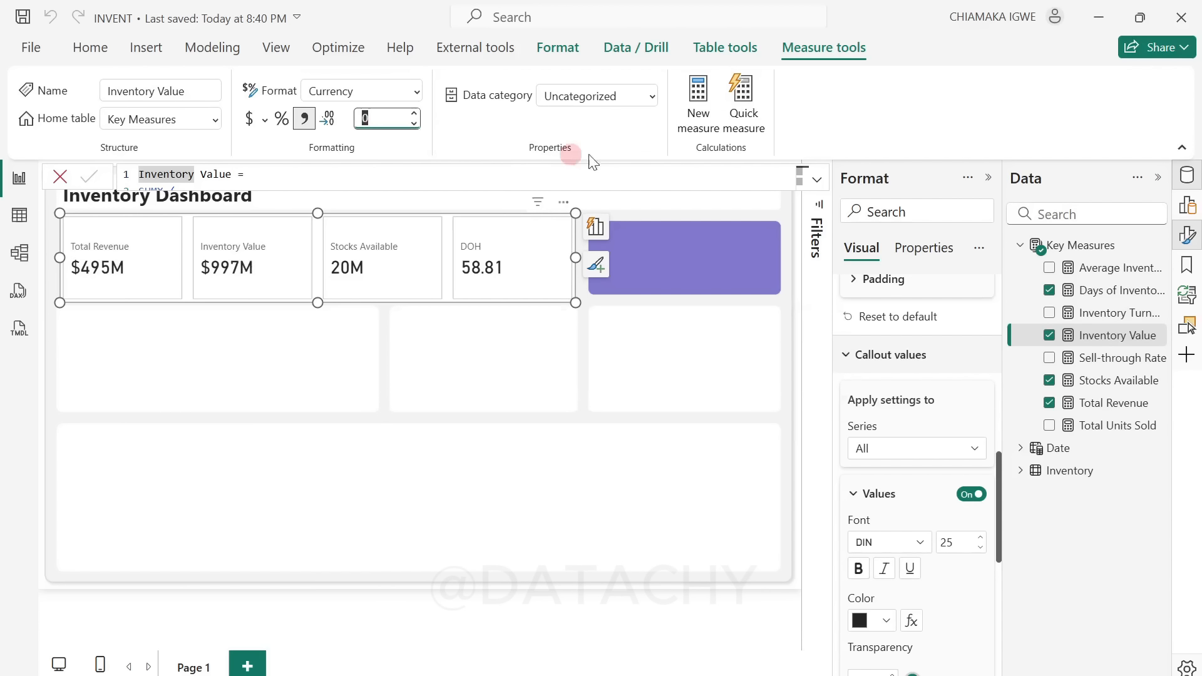
left_click(516, 276)
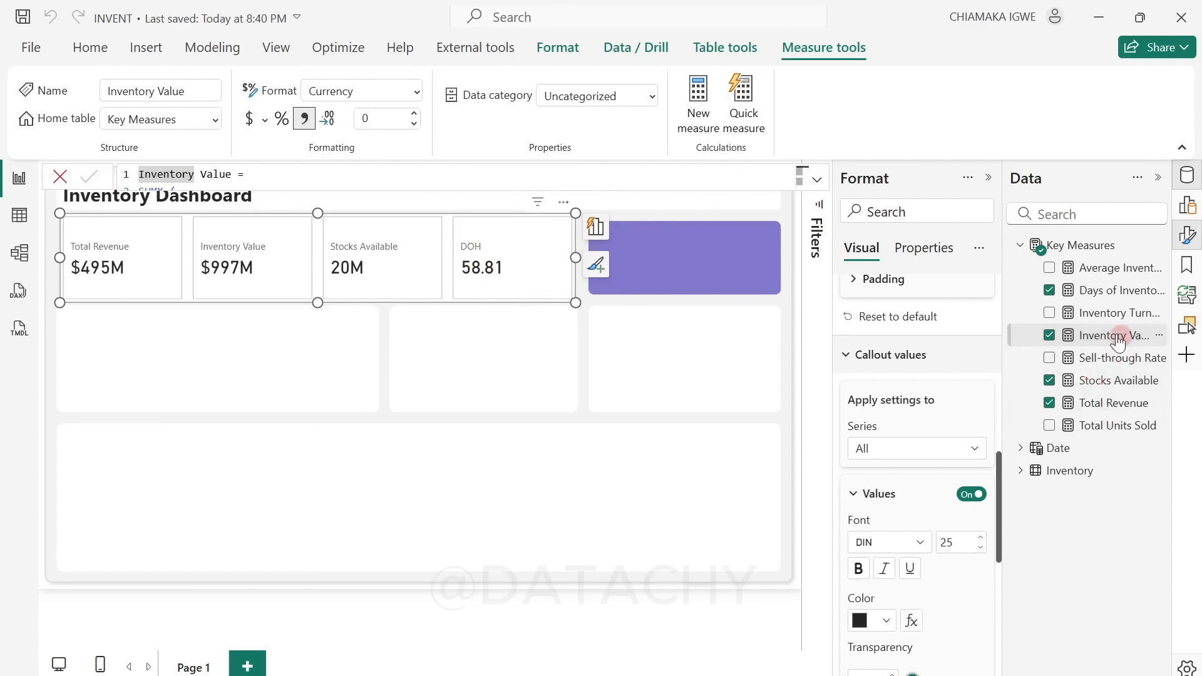
Step: Set the Days of Inventory on Hand (DOH) measure to 0 decimal places
left_click(1103, 294)
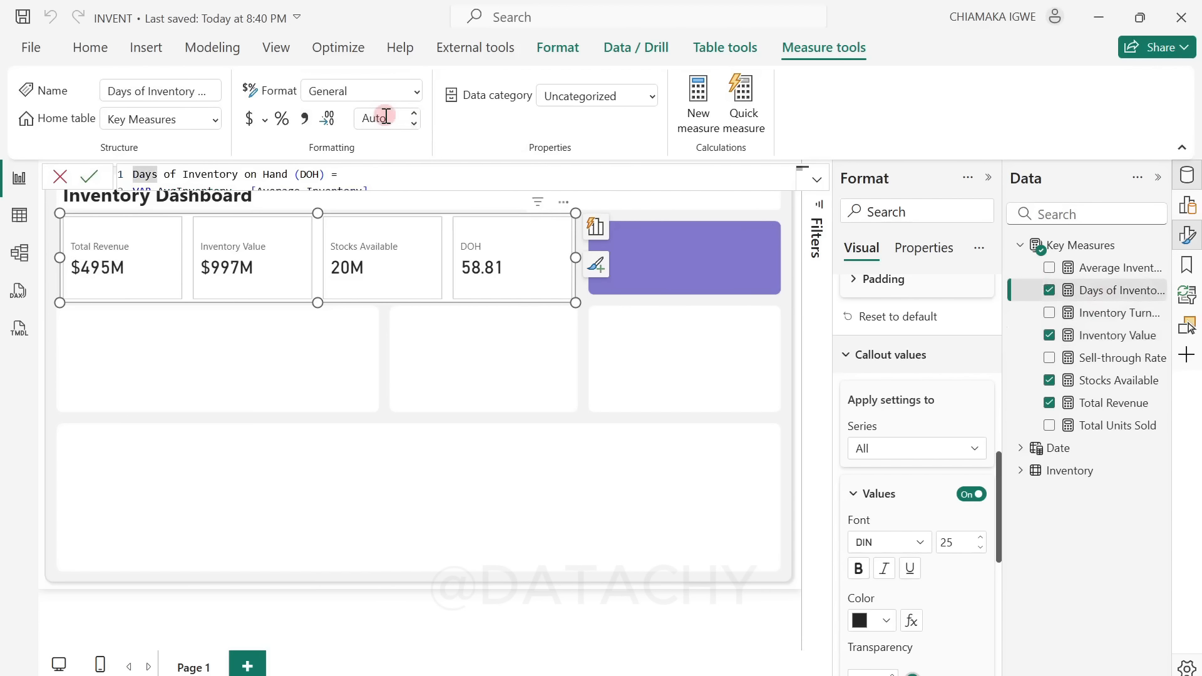
left_click(385, 118)
type("0")
key("Return")
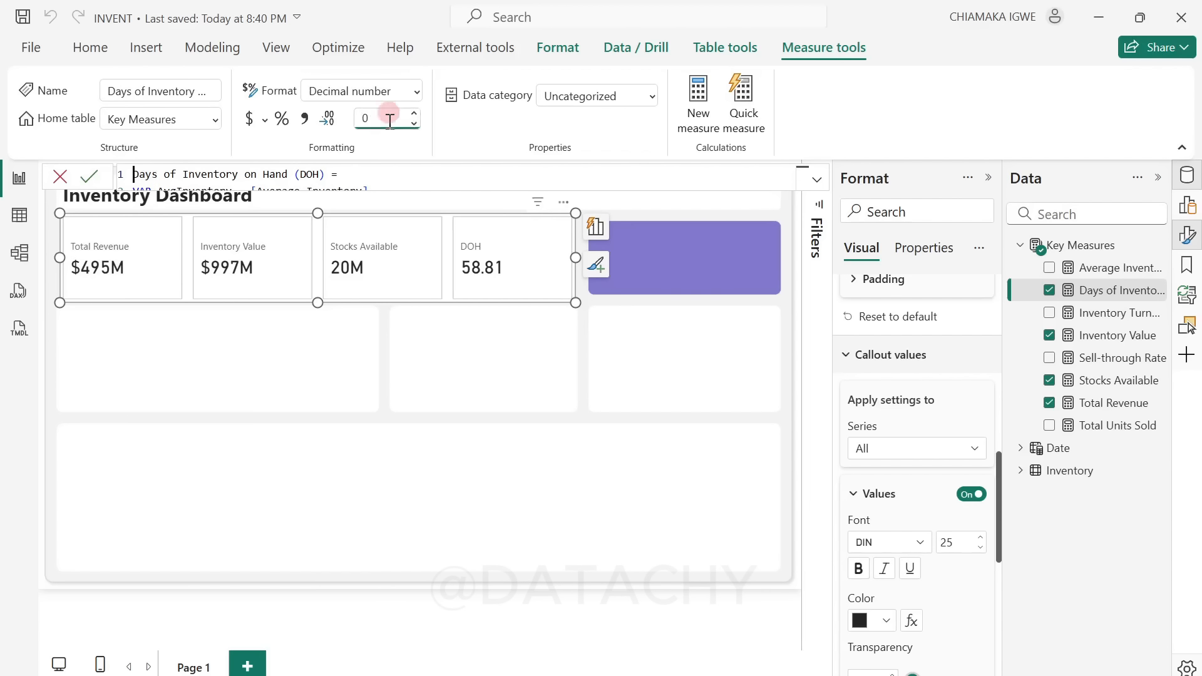
left_click(207, 373)
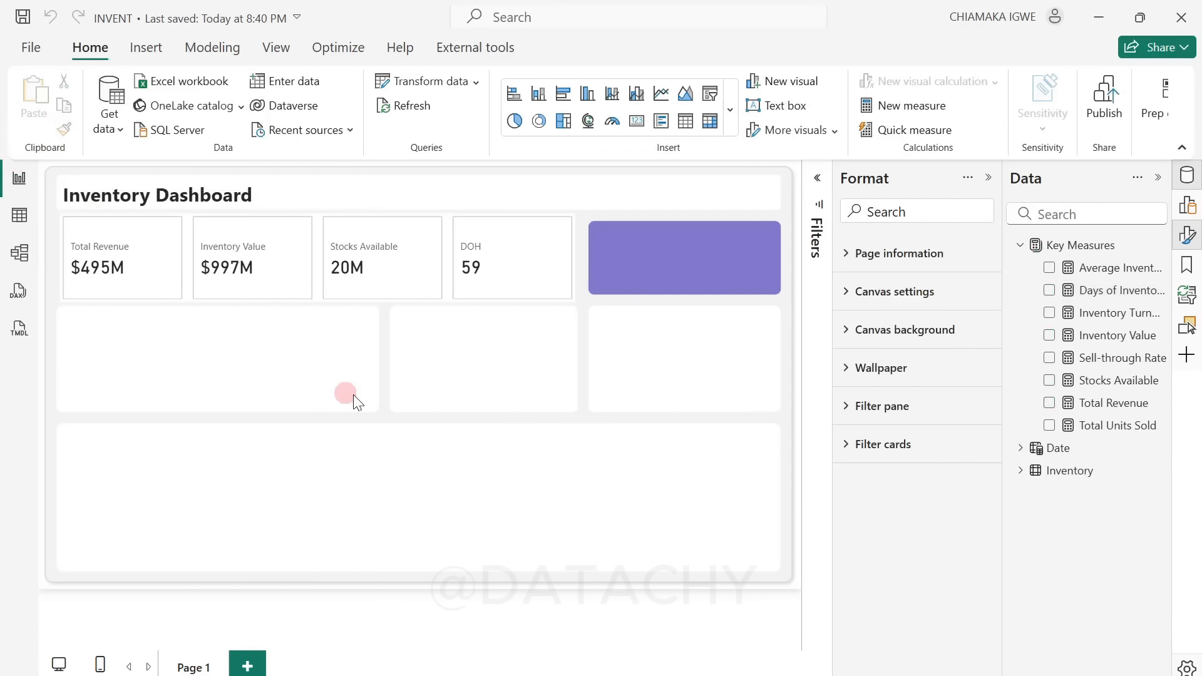
Step: Turn off the overall background of the KPI card visual
left_click(537, 295)
left_click(857, 298)
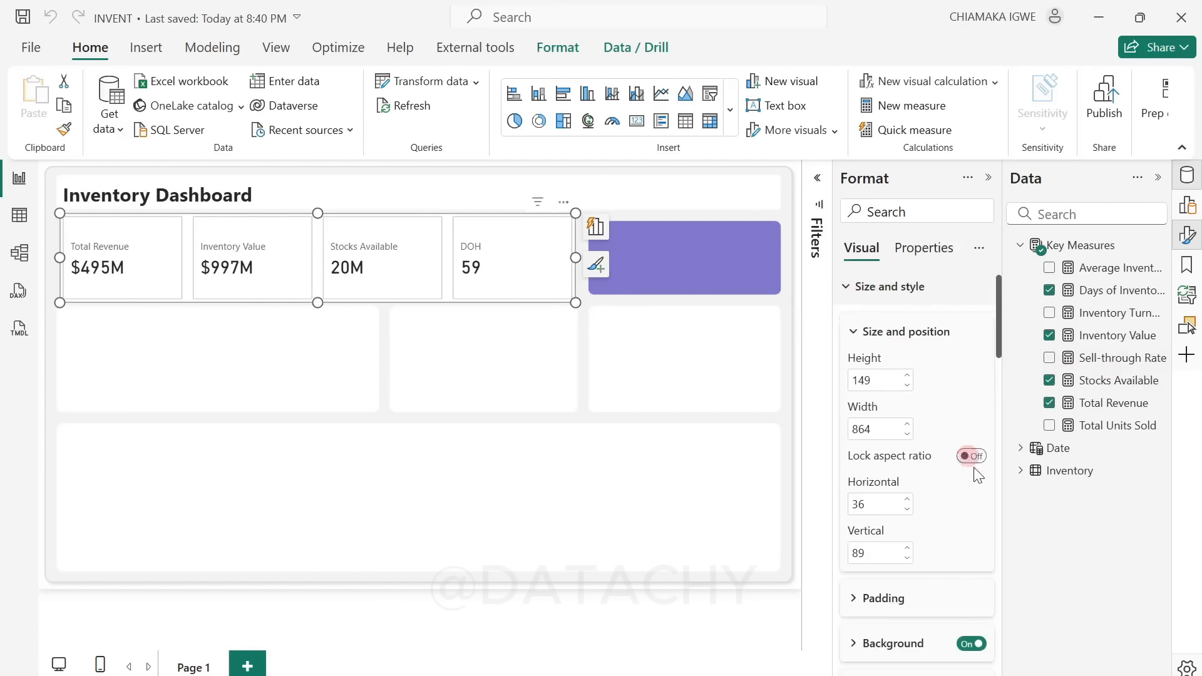
scroll(967, 461, "down", 3)
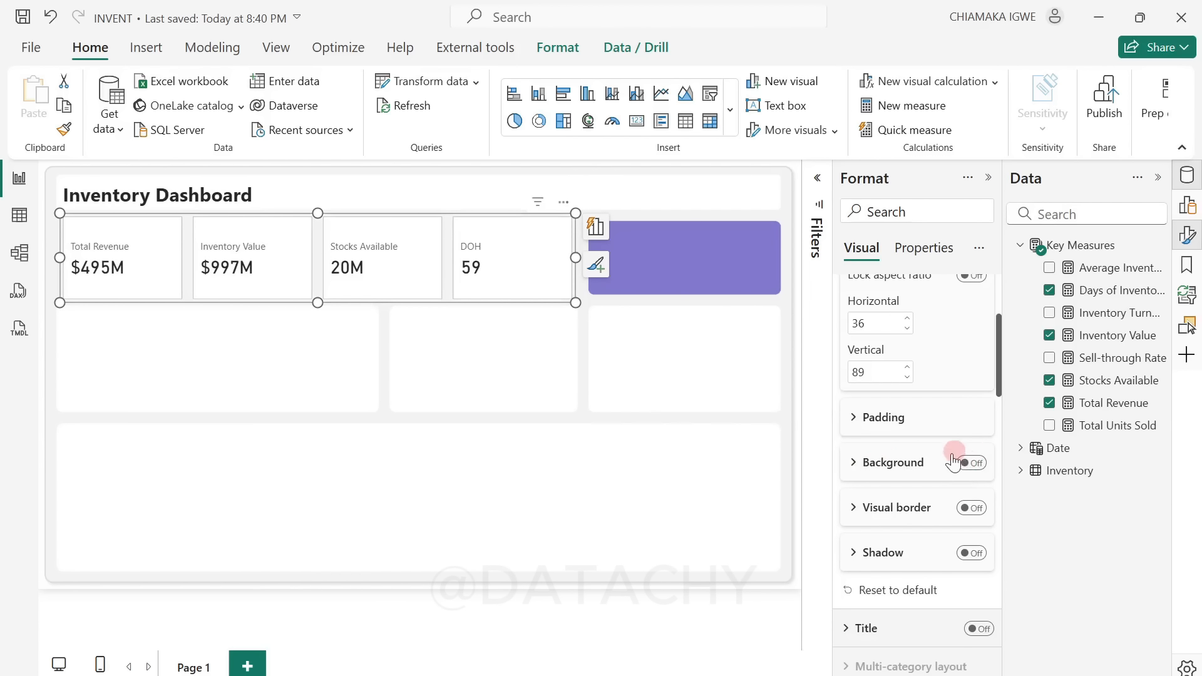
Step: Change the shape of all KPI cards to Rounded Rectangle with 10 px rounded corners
scroll(953, 462, "down", 10)
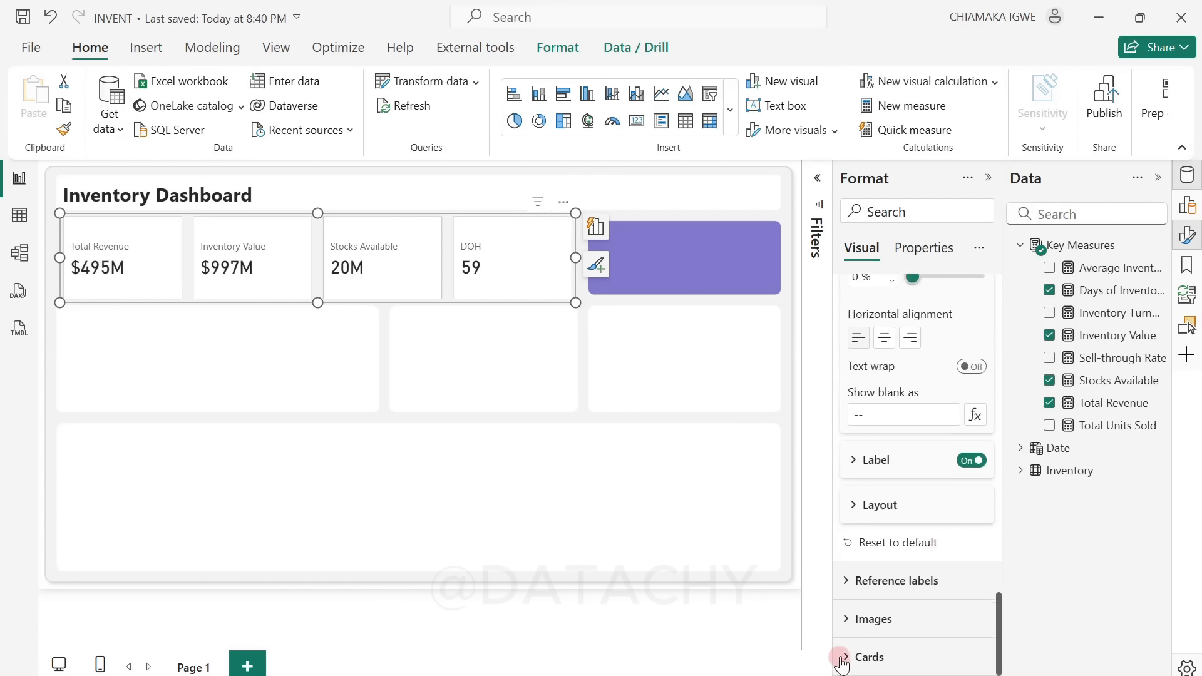
left_click(862, 654)
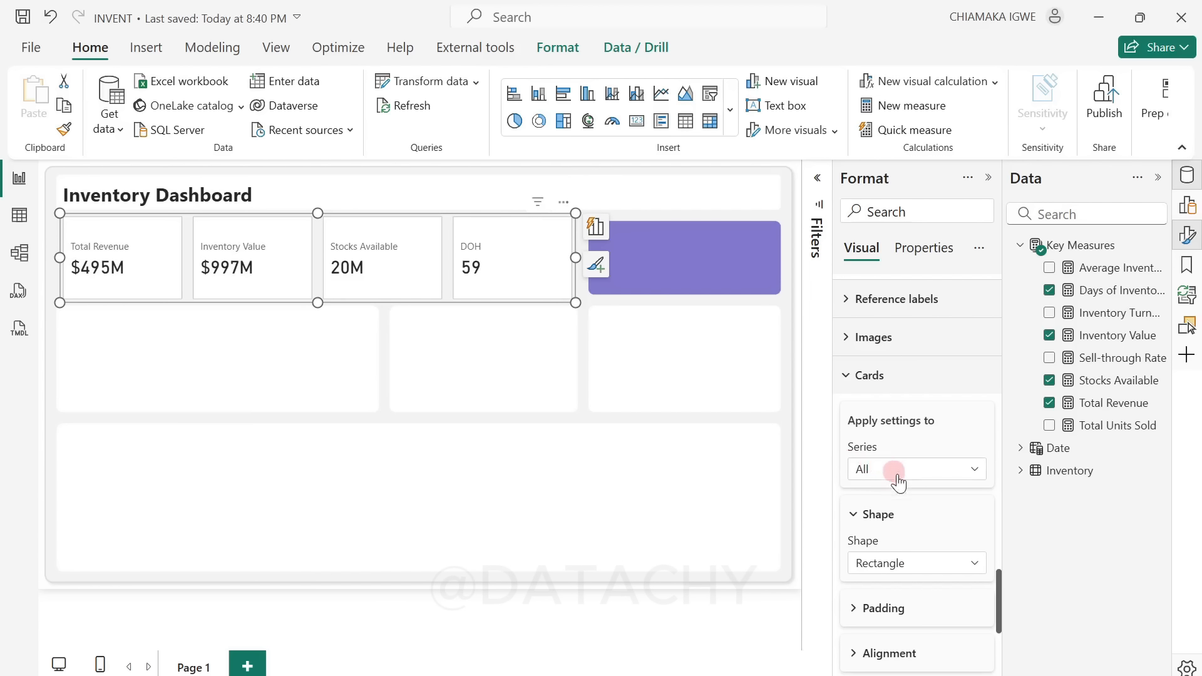
left_click(902, 563)
left_click(910, 606)
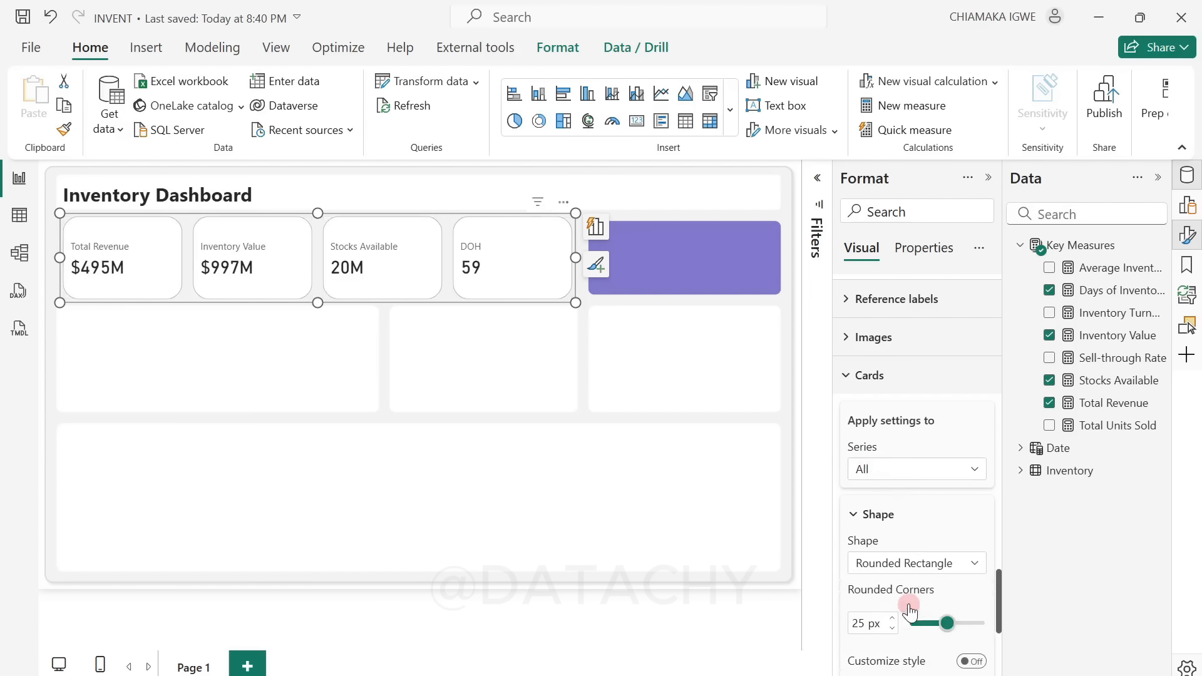
scroll(852, 547, "down", 2)
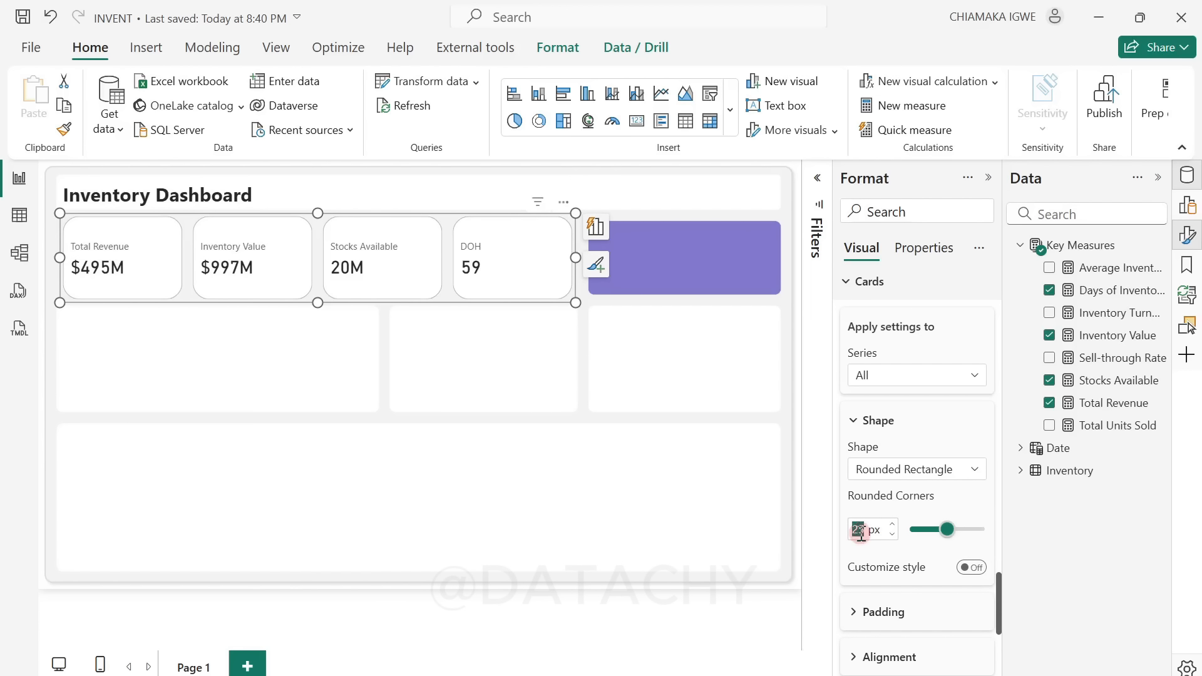
type("10")
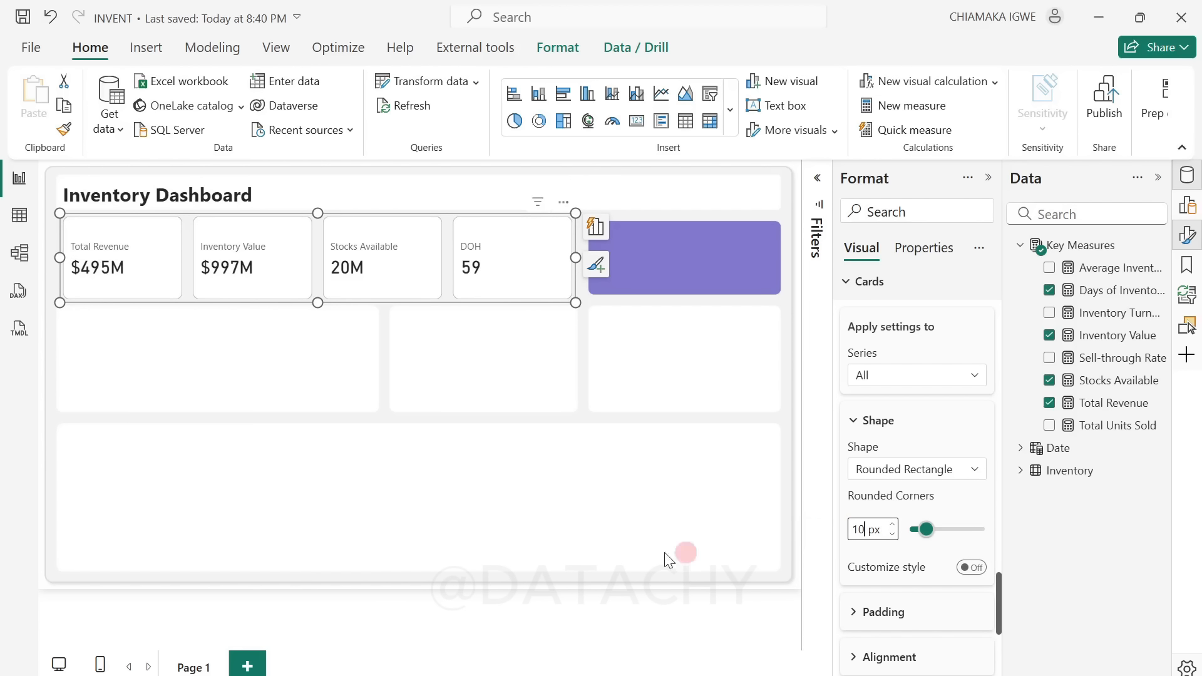
Step: Turn off the border on all the KPI cards
scroll(883, 610, "down", 4)
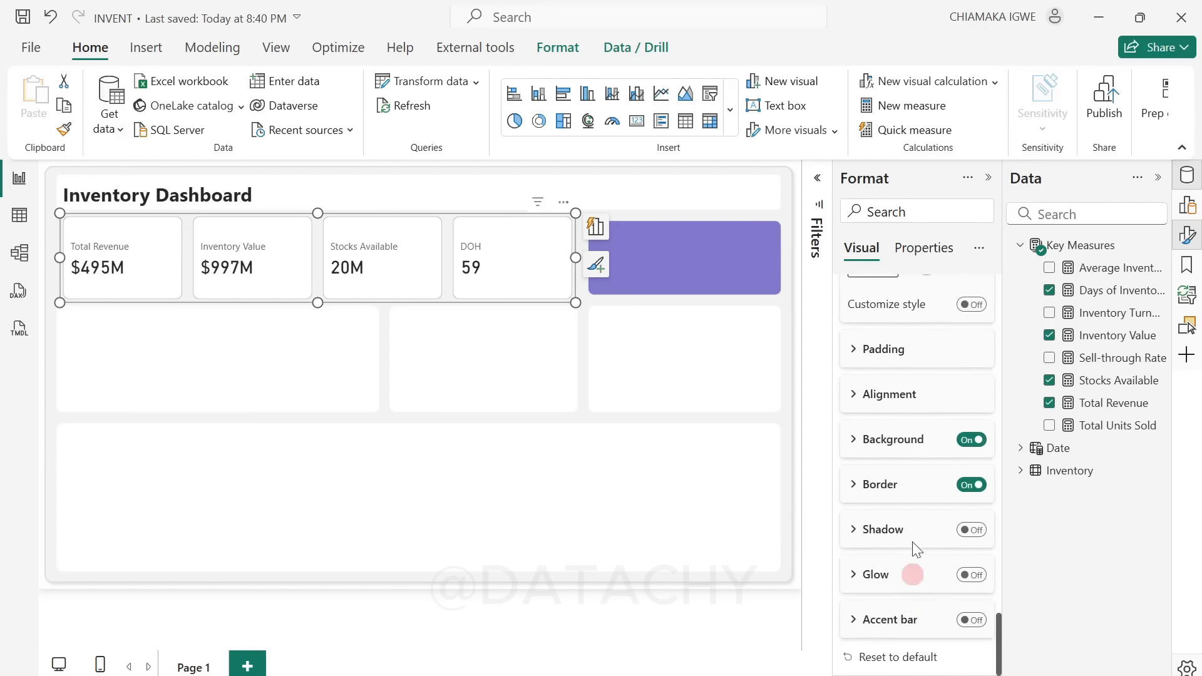
left_click(967, 486)
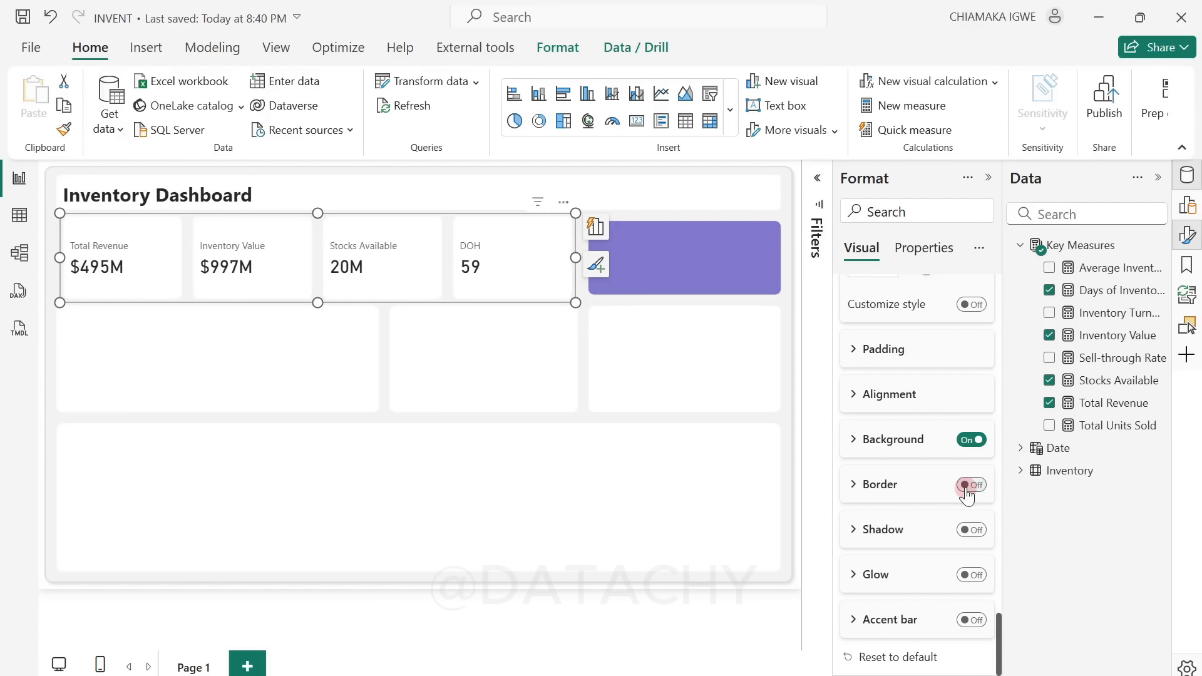
left_click(456, 434)
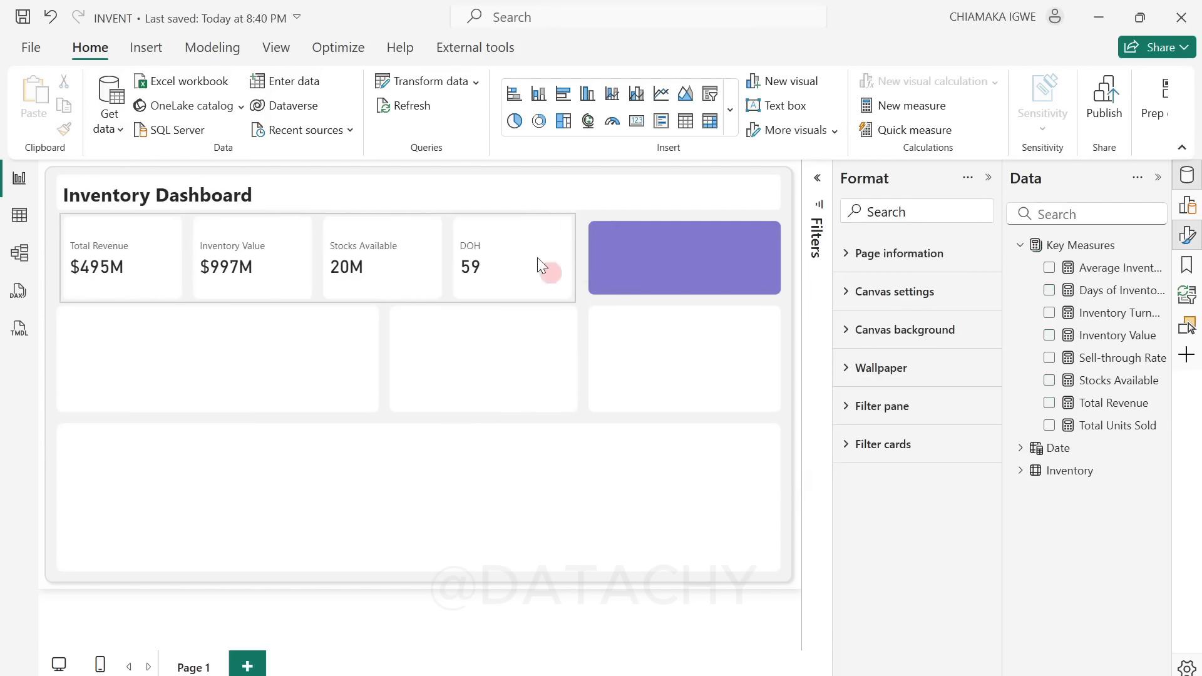
Step: Resize the KPI card visual to about 886 wide and 137 high, aligning its cards with the blocks below and the purple block
left_click(574, 283)
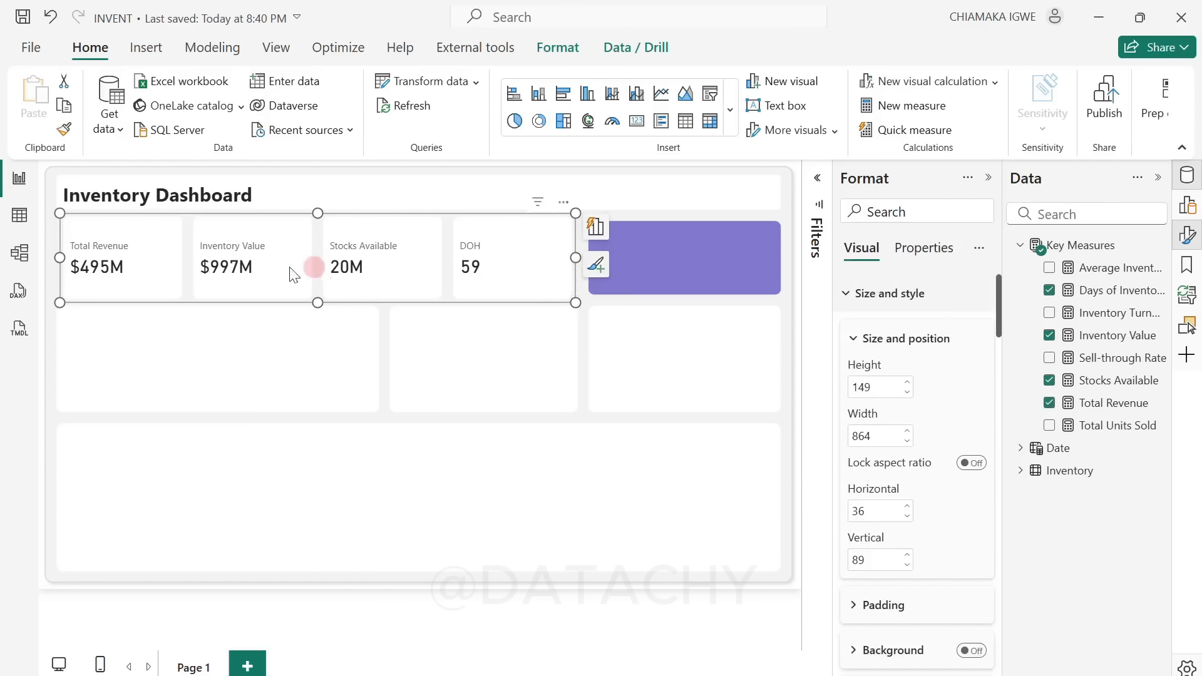
left_click_drag(59, 256, 52, 265)
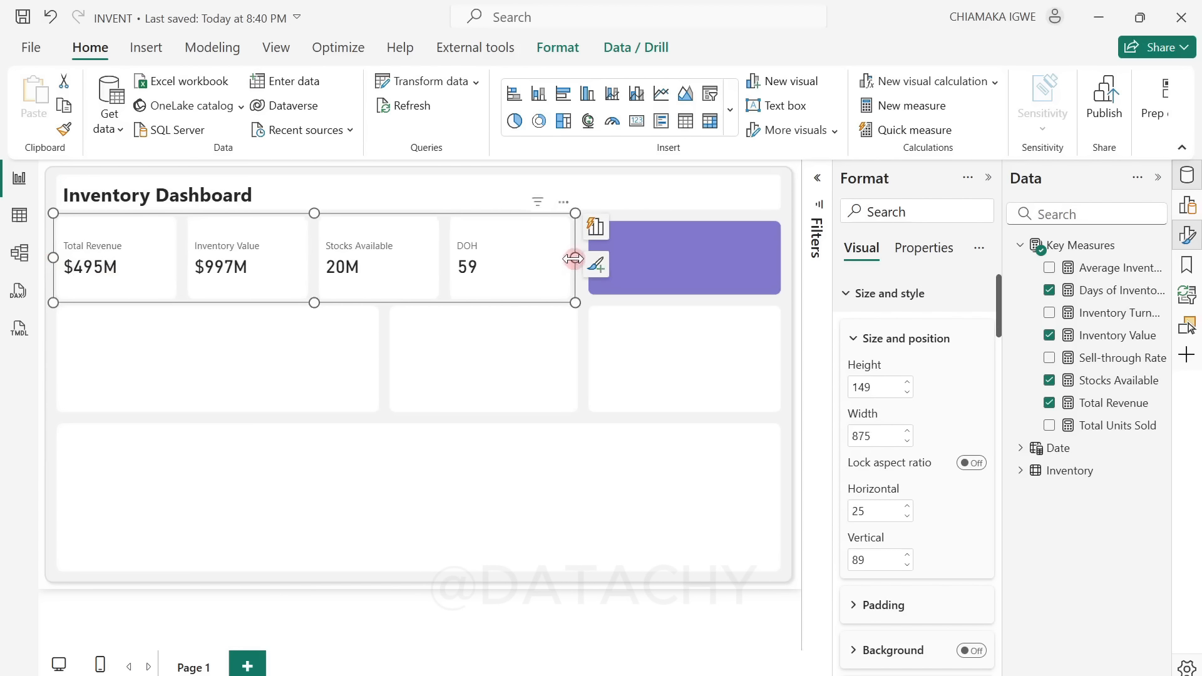
left_click_drag(575, 257, 583, 263)
left_click(511, 363)
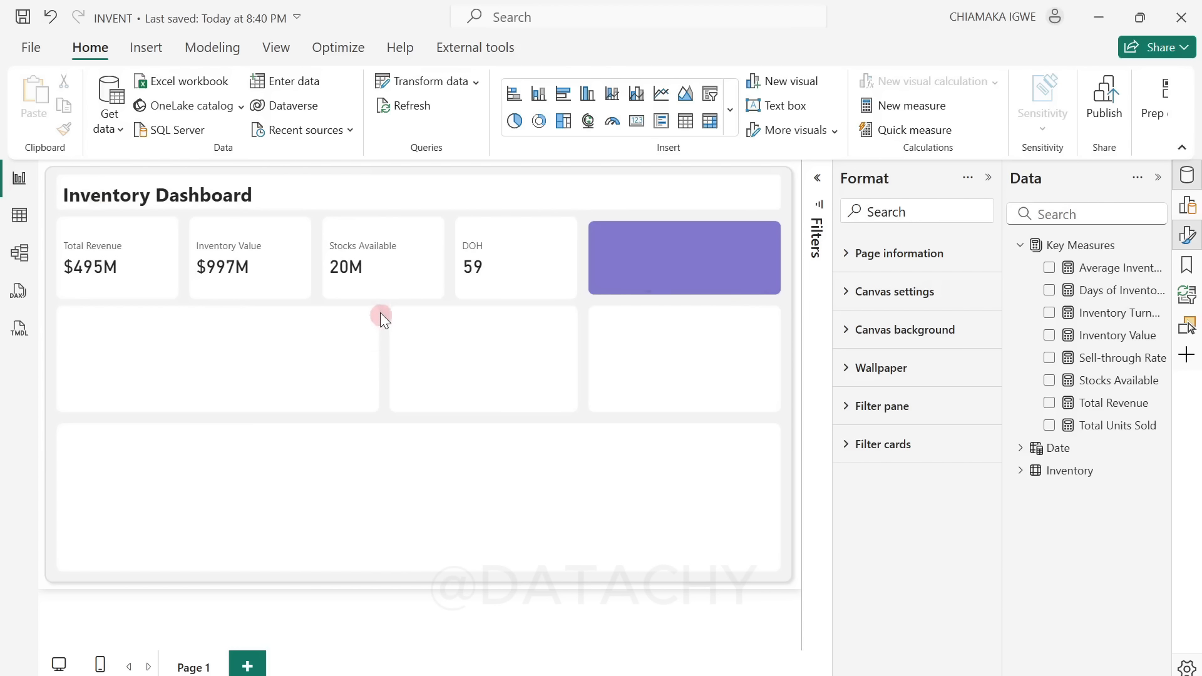
left_click(467, 297)
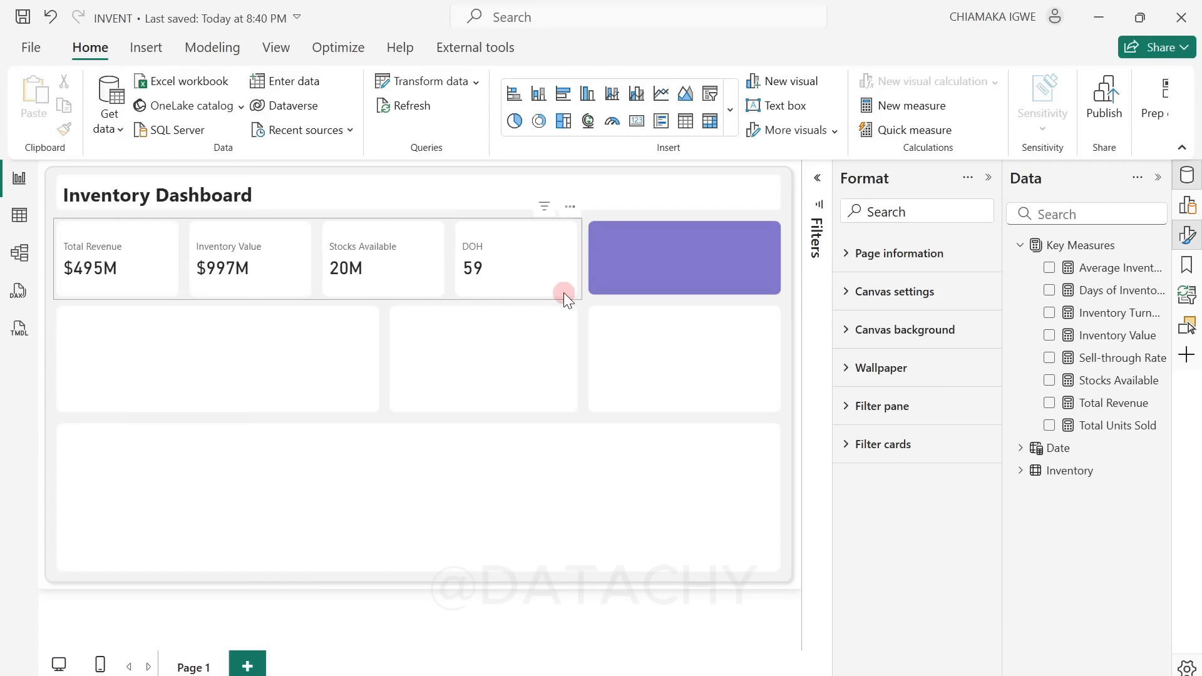
left_click(563, 293)
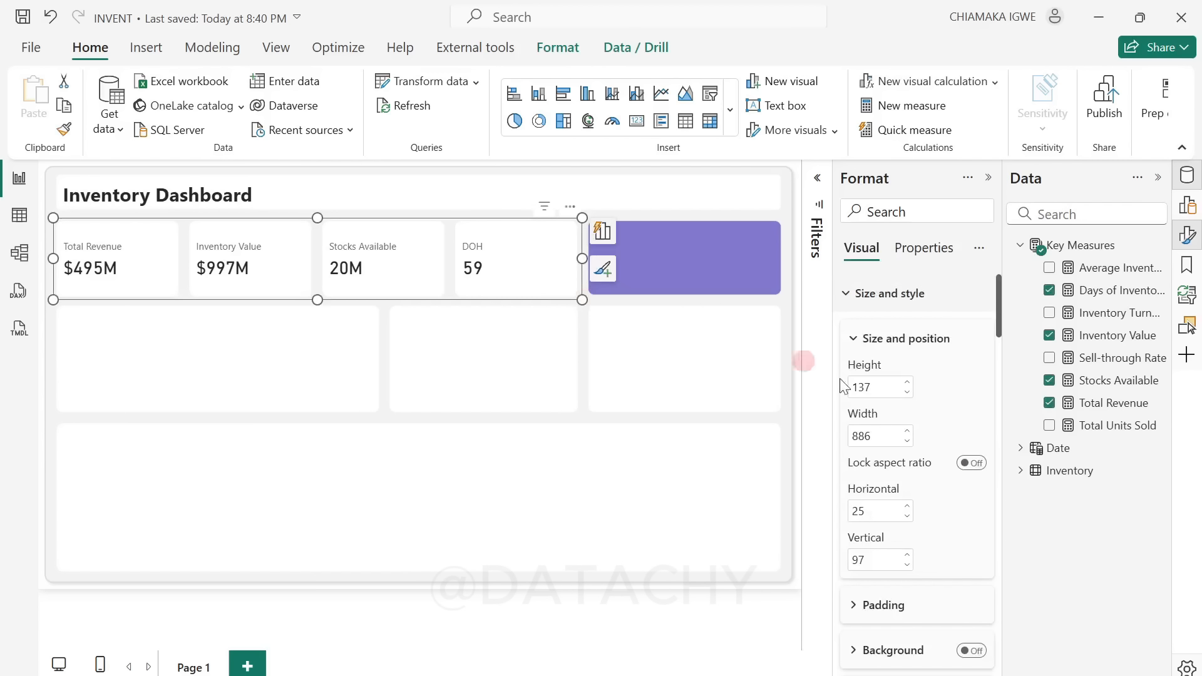
Step: Collapse the callout value settings of the KPI card visual and expand its image settings
scroll(939, 538, "down", 5)
scroll(937, 543, "down", 20)
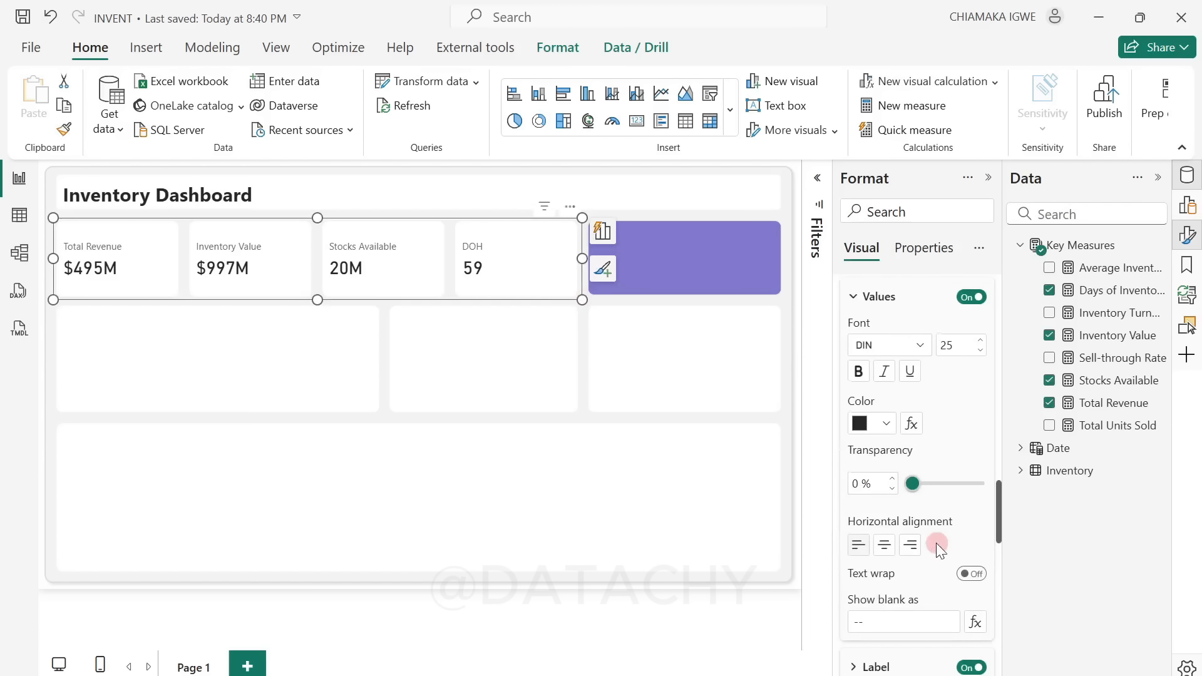
scroll(946, 579, "up", 8)
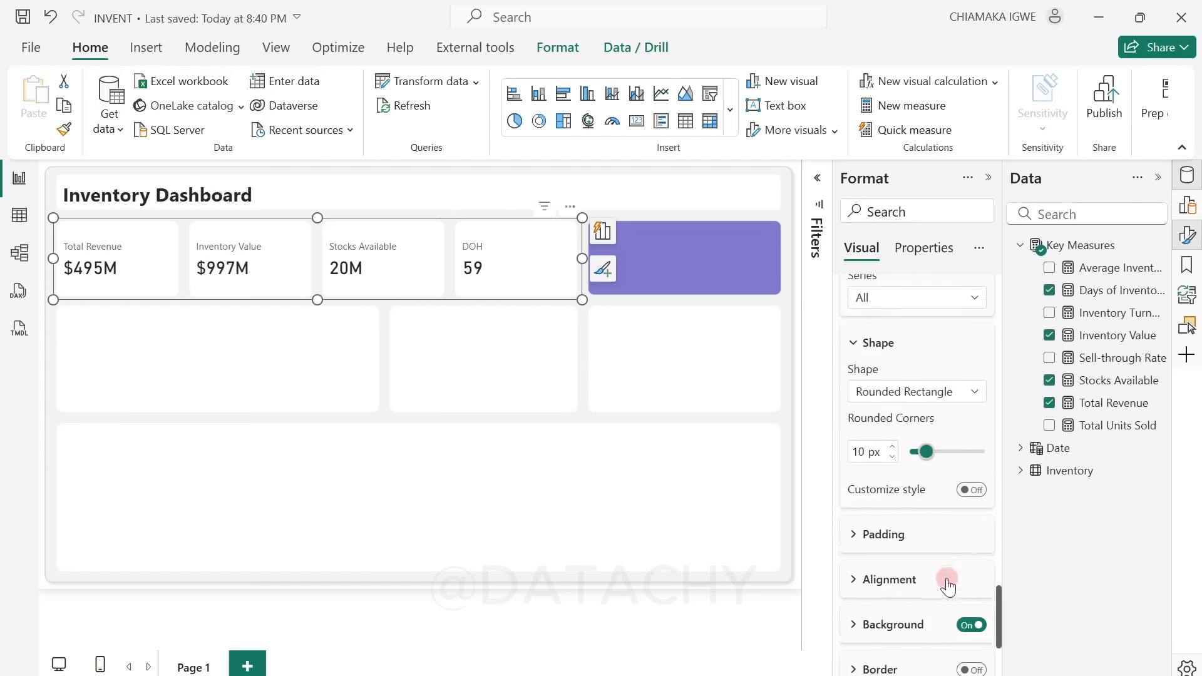
scroll(853, 486, "up", 8)
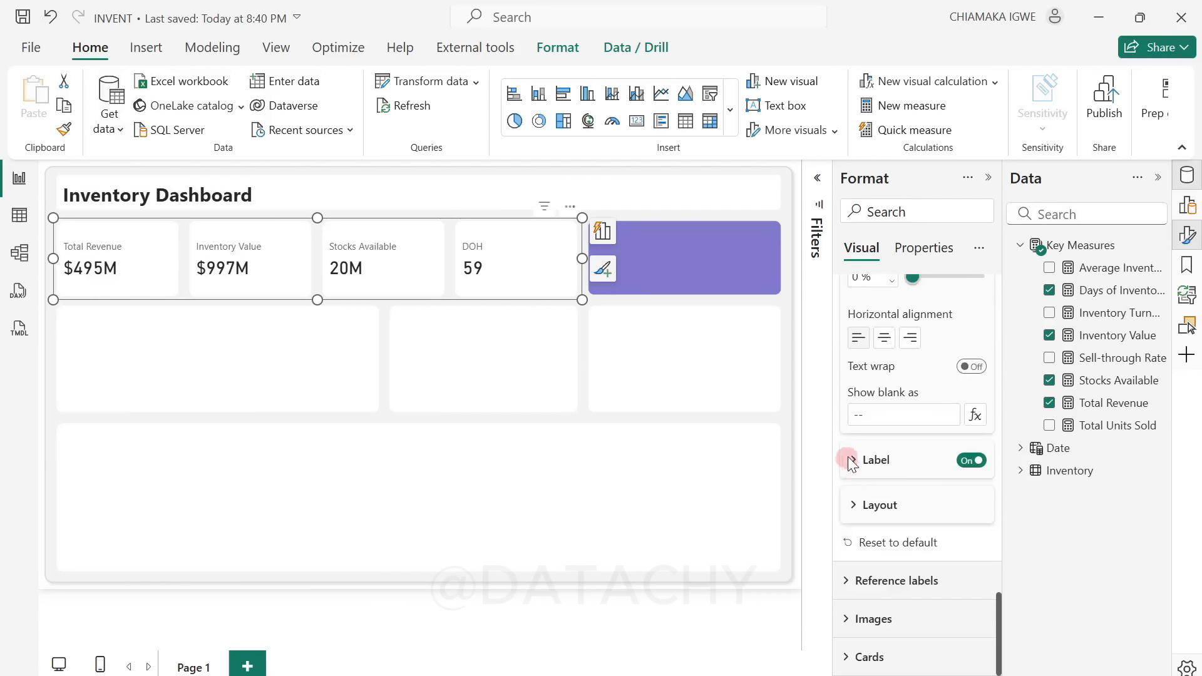
scroll(886, 332, "up", 2)
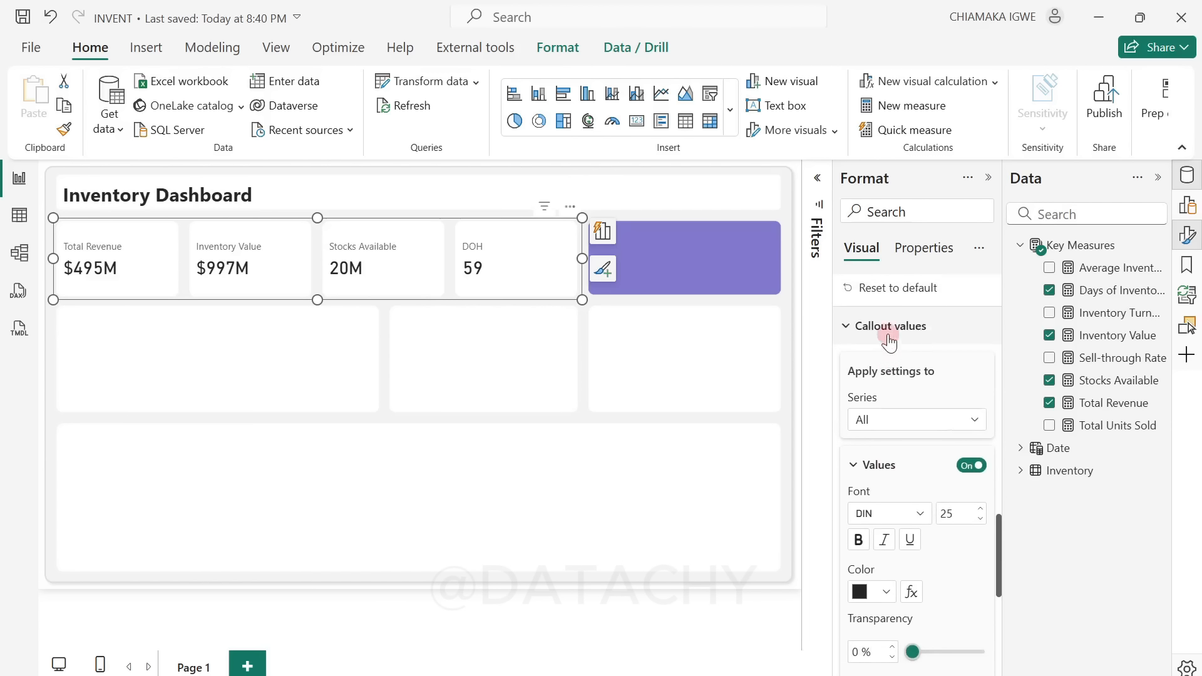
left_click(846, 326)
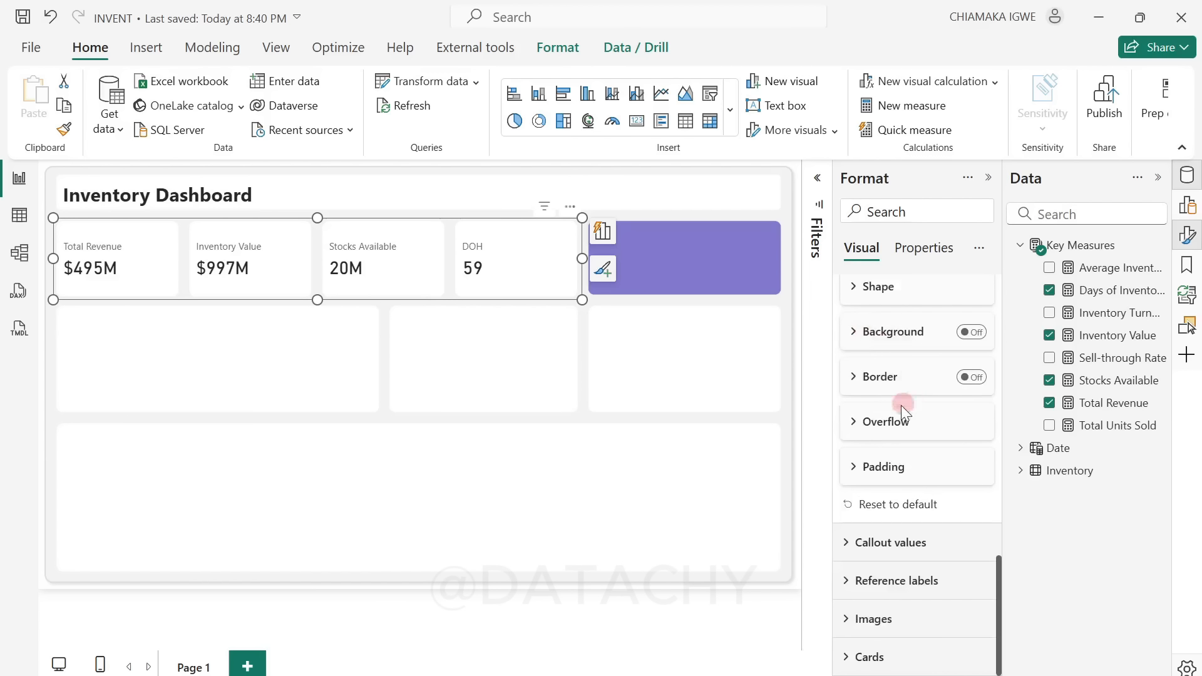
left_click(844, 619)
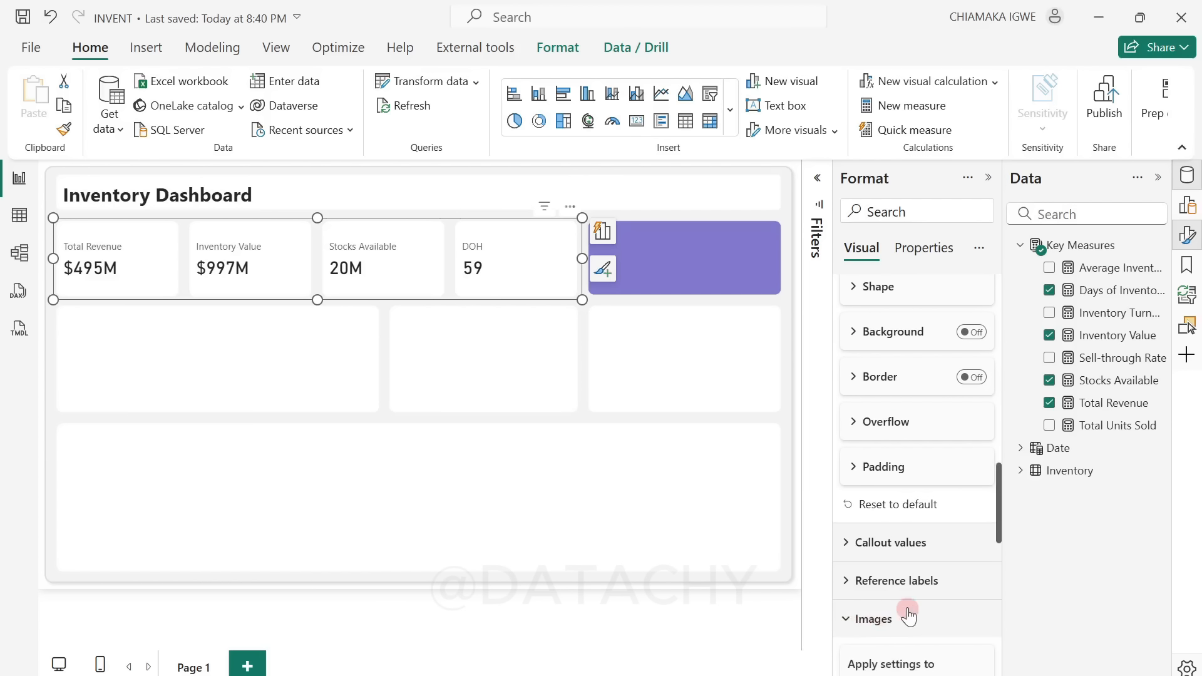
Step: Turn on the image for the Total Revenue card and load icons8-increase-100 from New folder (3) on the Desktop
scroll(915, 604, "down", 5)
left_click(902, 432)
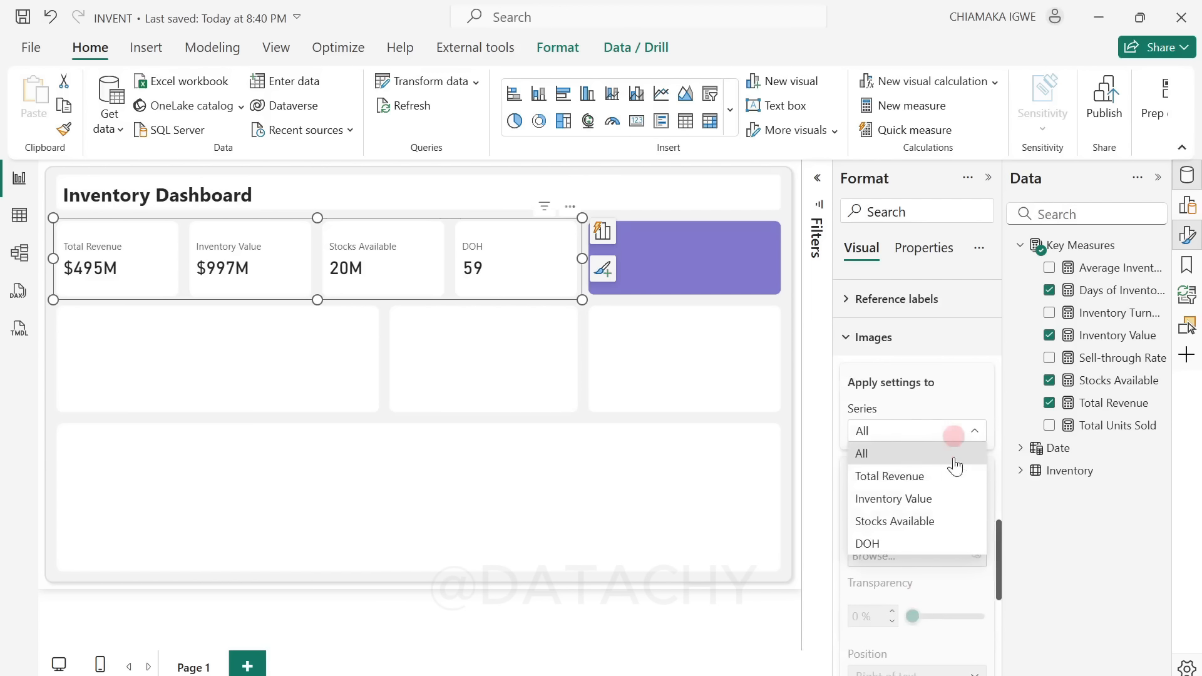
left_click(910, 478)
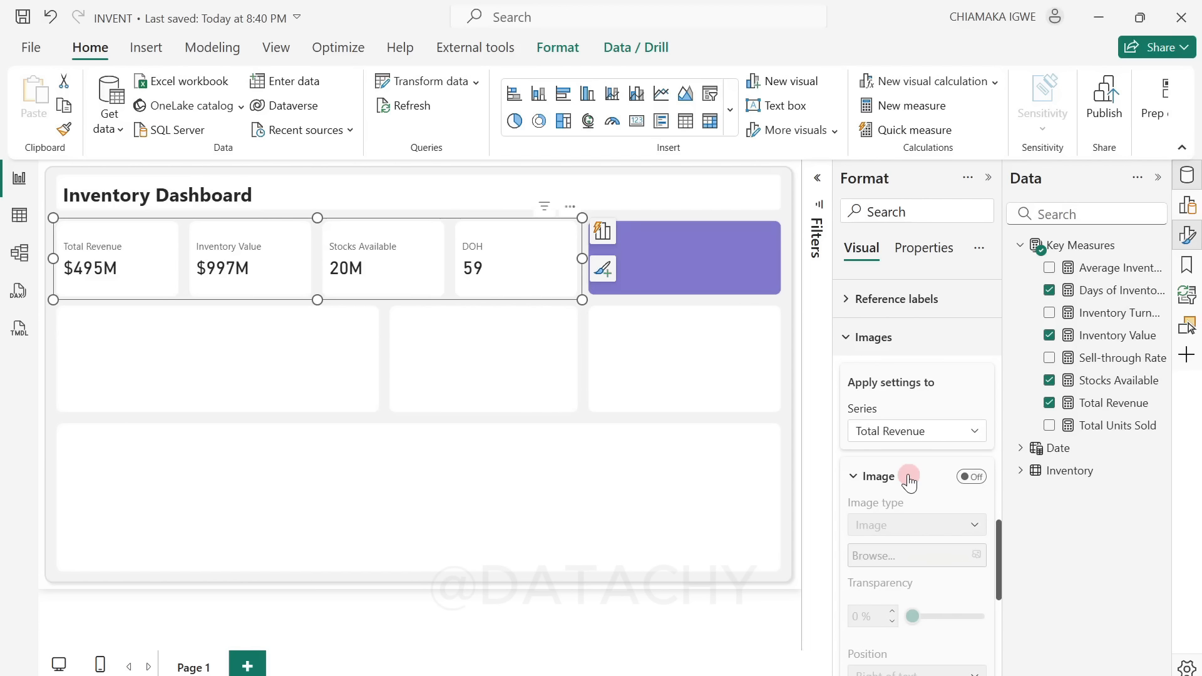
left_click(965, 477)
left_click(938, 556)
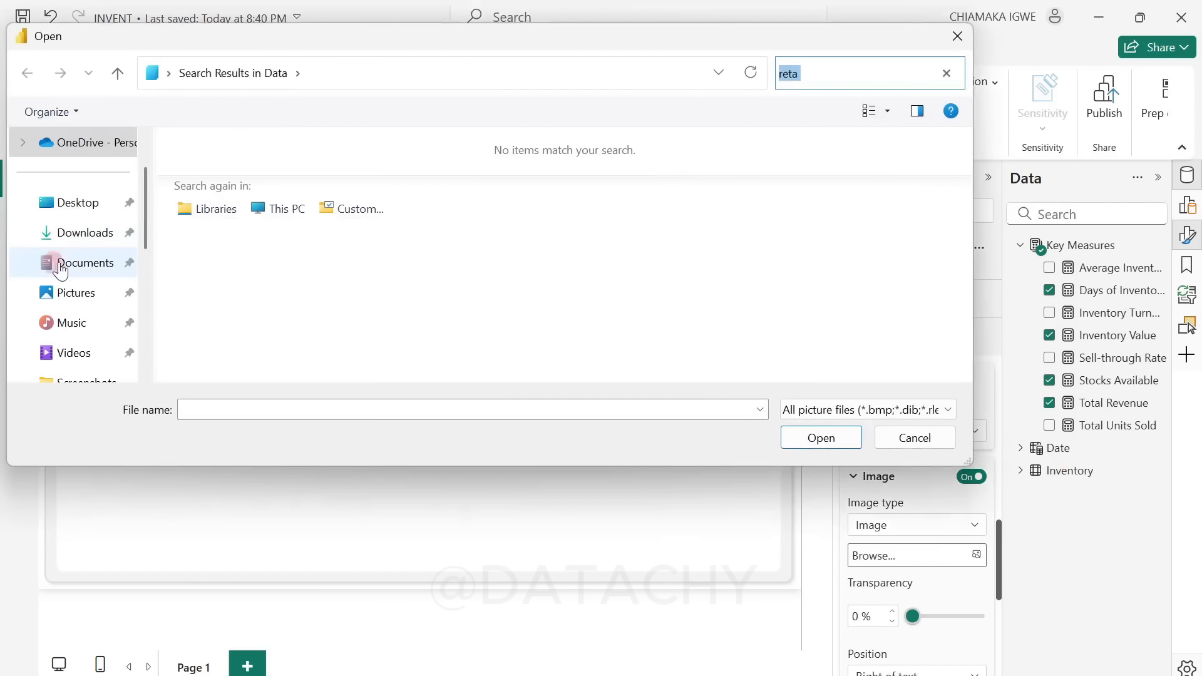
left_click(57, 202)
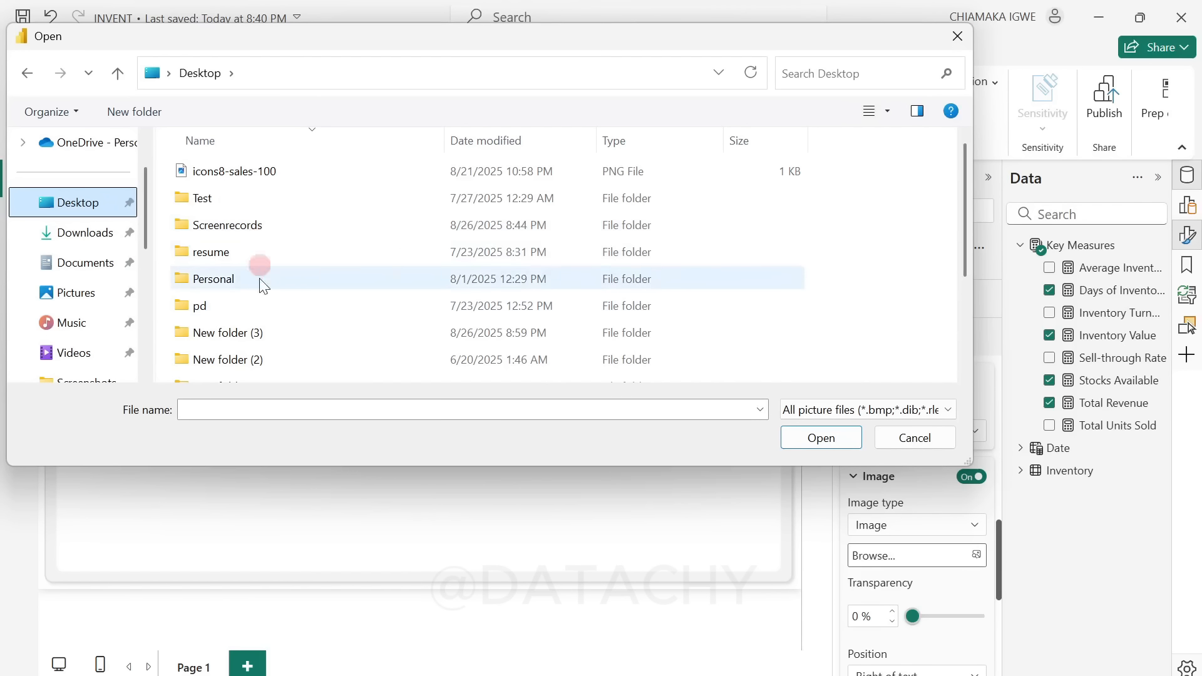
double_click(257, 332)
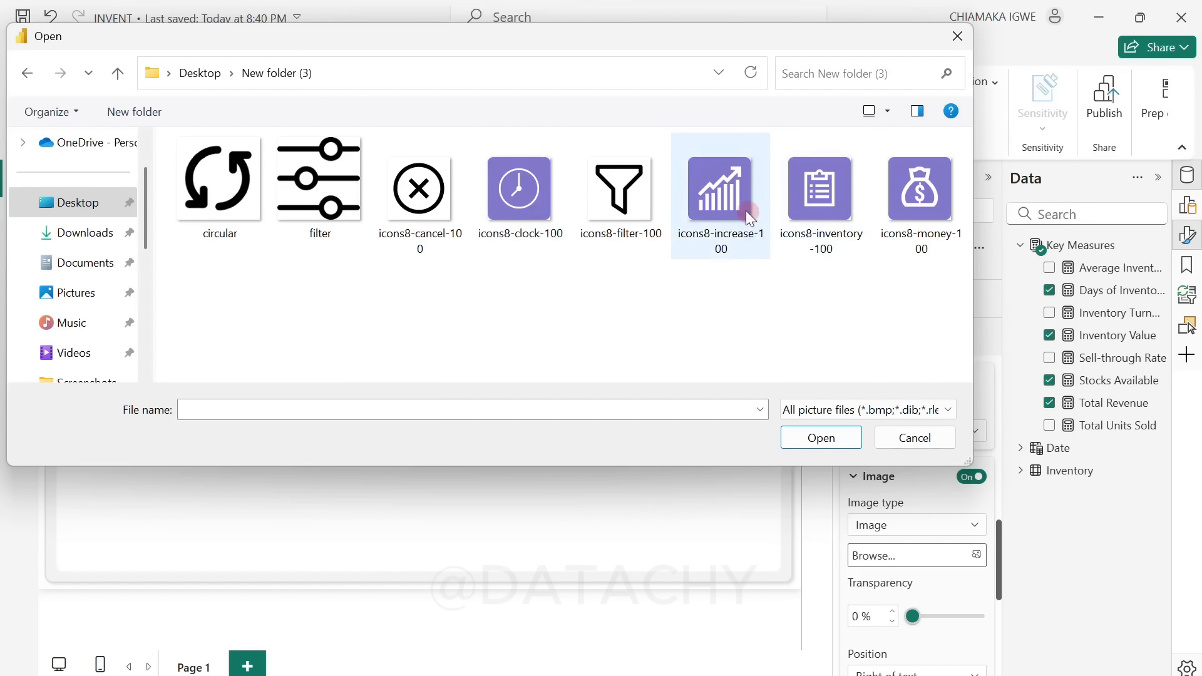
left_click(711, 202)
left_click(804, 439)
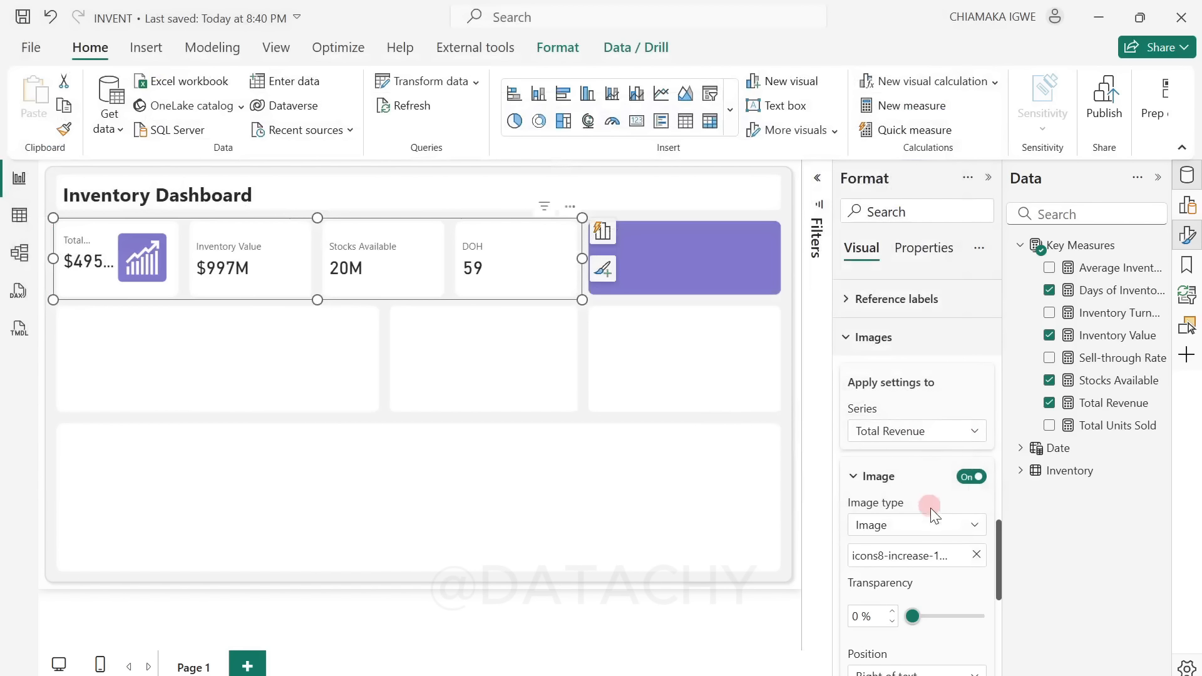
Step: Place the Total Revenue icon left of the text with a size of 40 px and 20 px of space between image and text
scroll(939, 520, "down", 3)
left_click(939, 490)
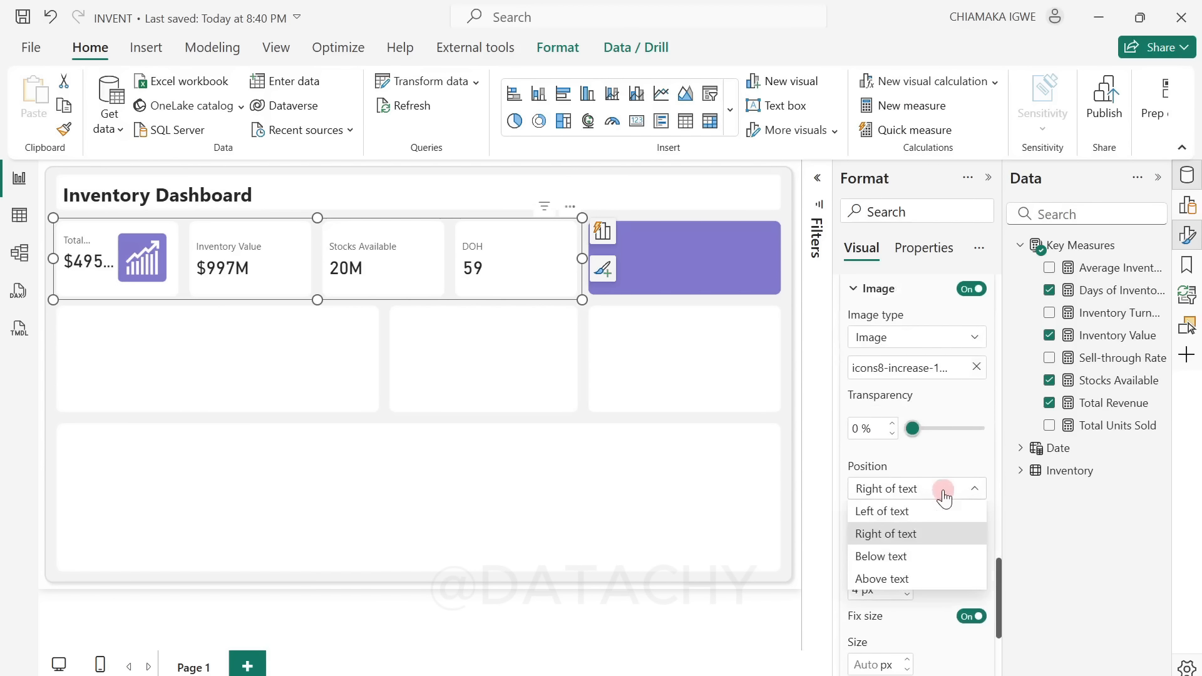
left_click(908, 511)
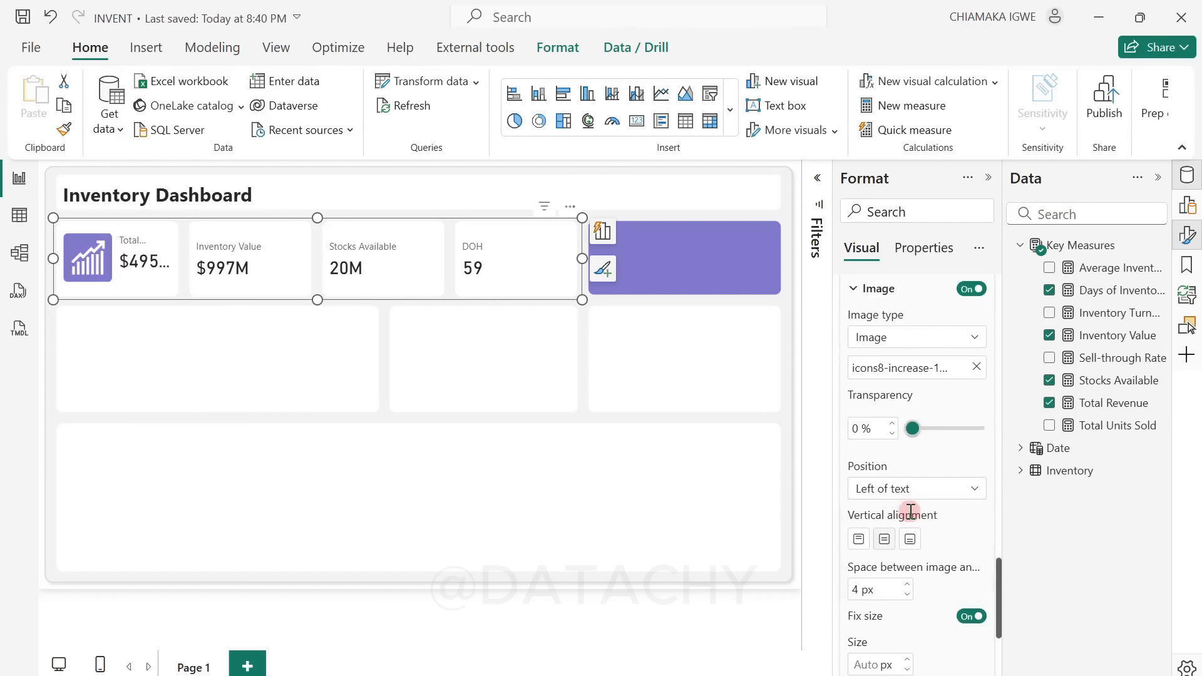
scroll(867, 601, "down", 2)
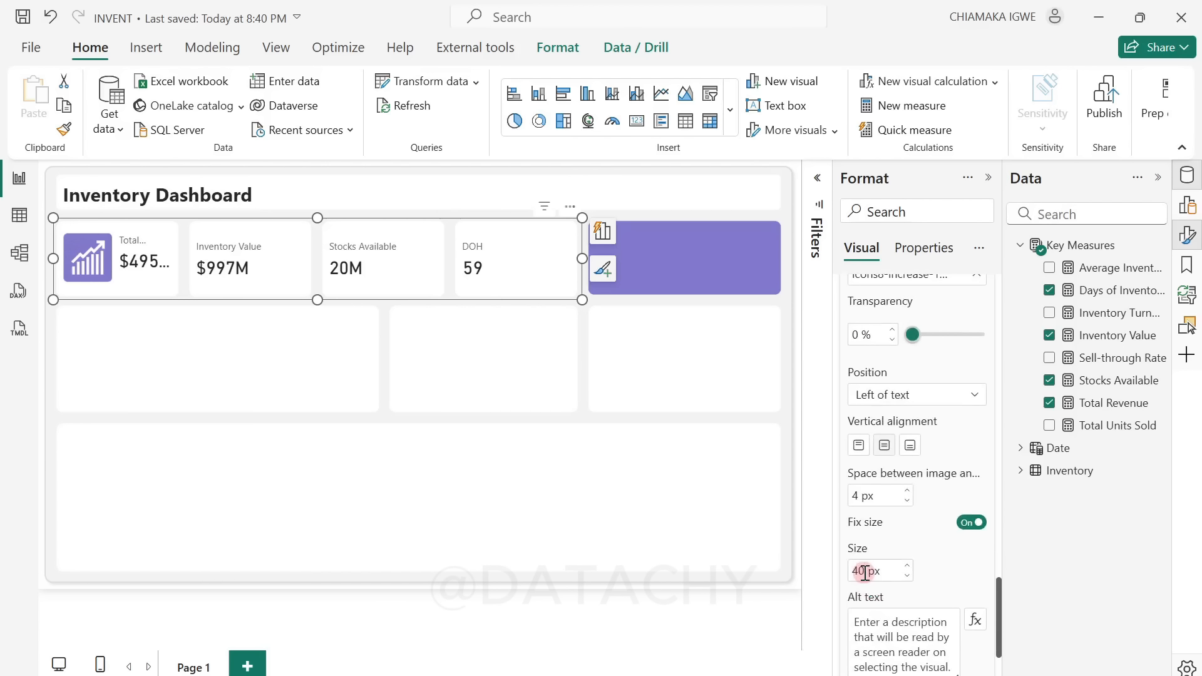
left_click(865, 571)
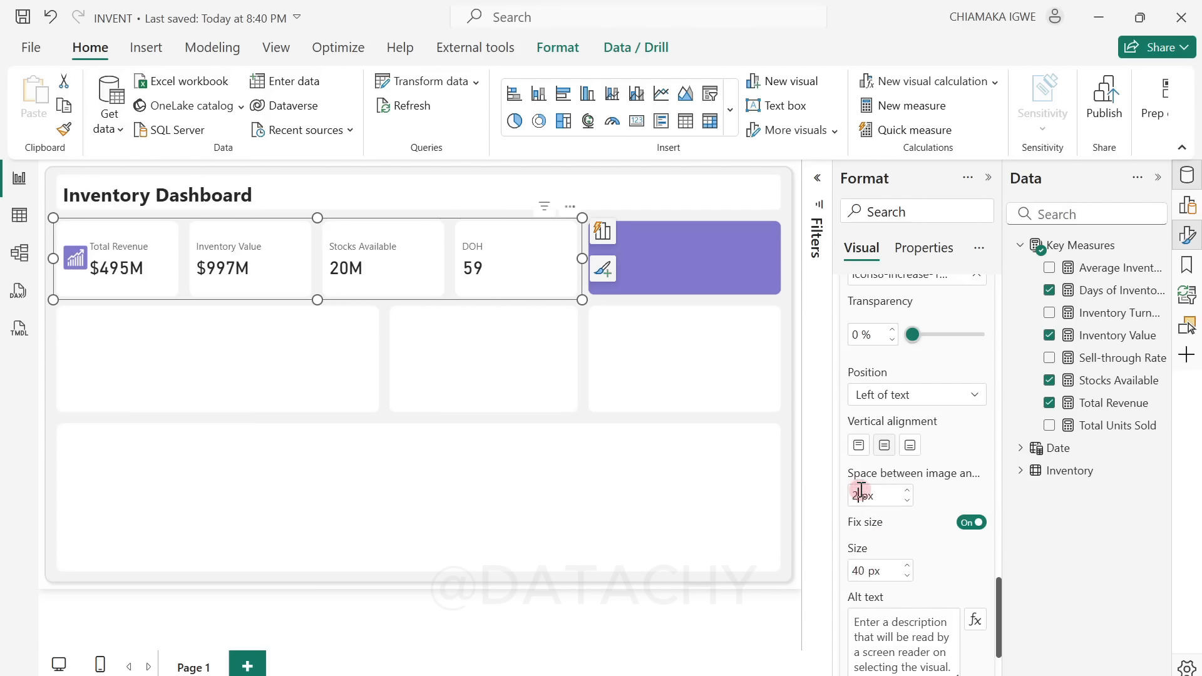
left_click(863, 495)
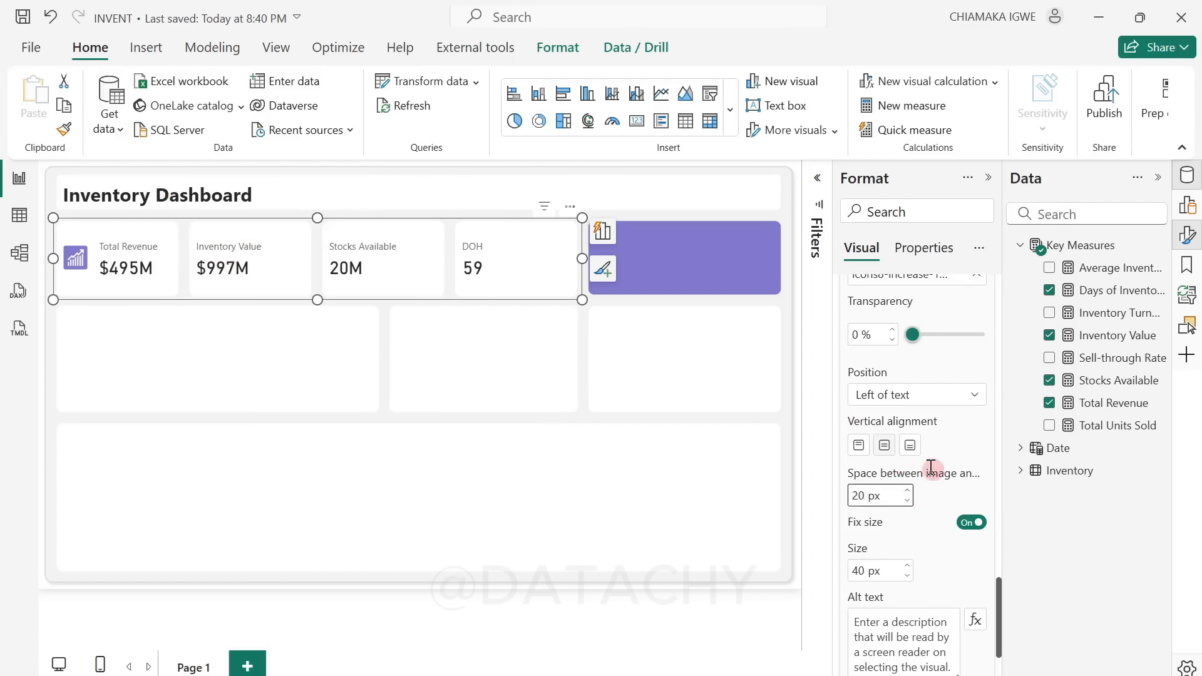
Step: Add the icons8-money-100 image to the Inventory Value card
scroll(931, 468, "up", 3)
left_click(926, 340)
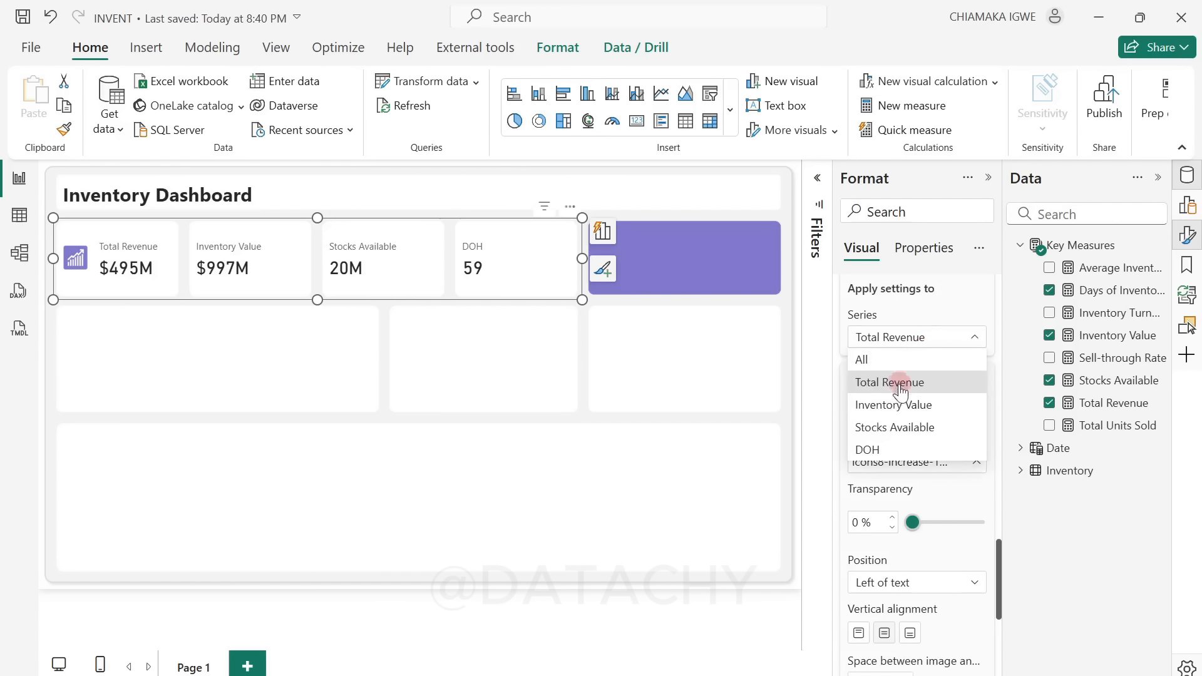
left_click(903, 391)
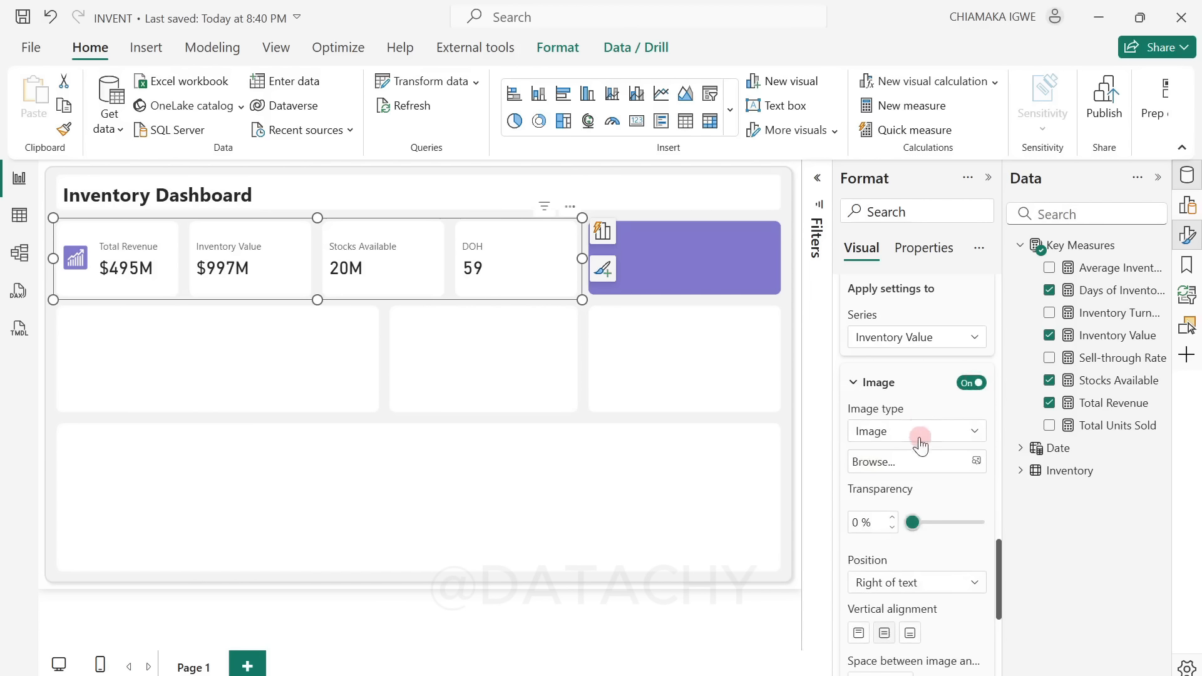
left_click(951, 462)
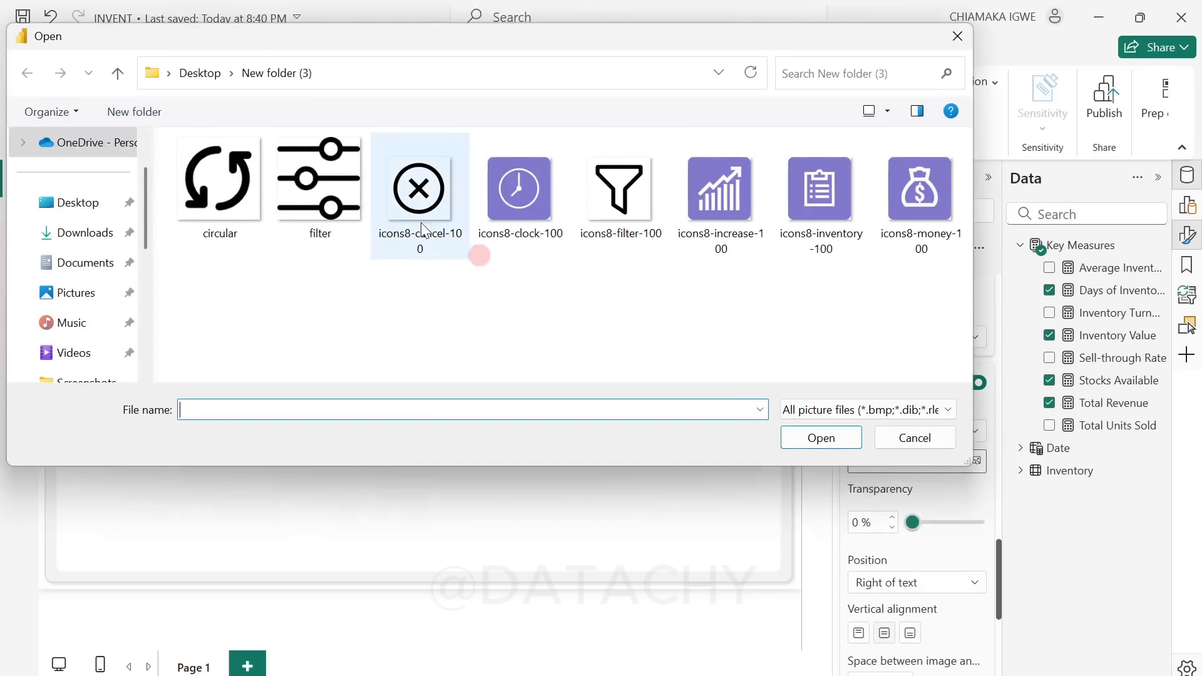
left_click(901, 205)
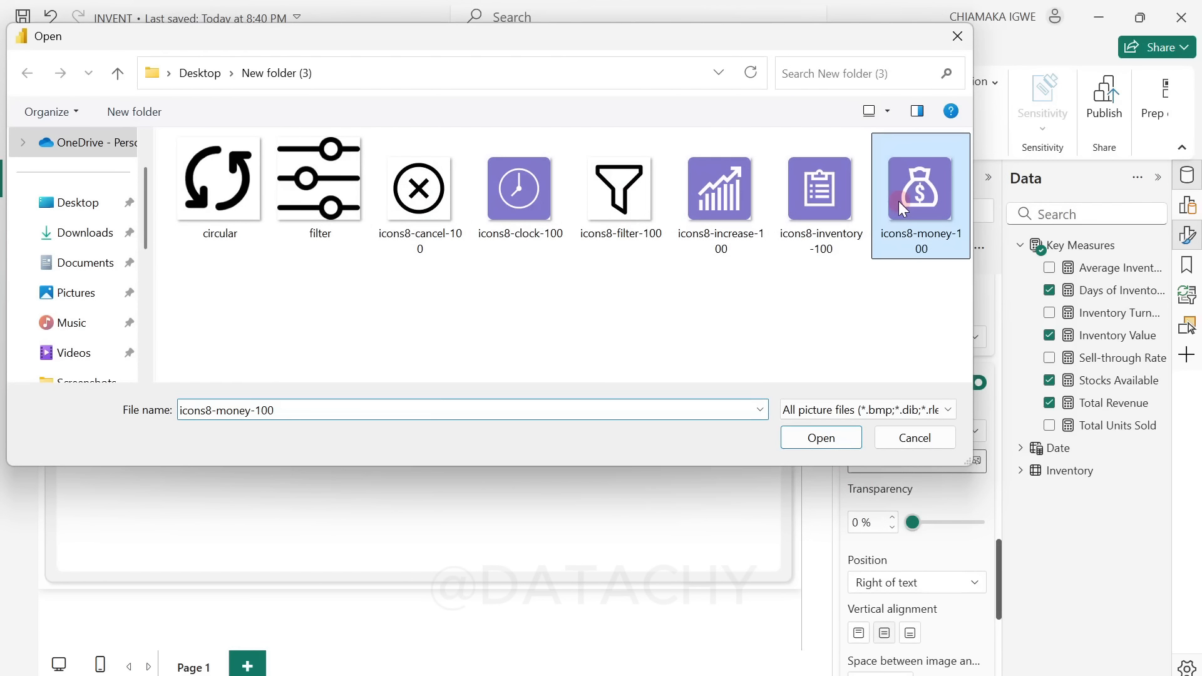
left_click(814, 436)
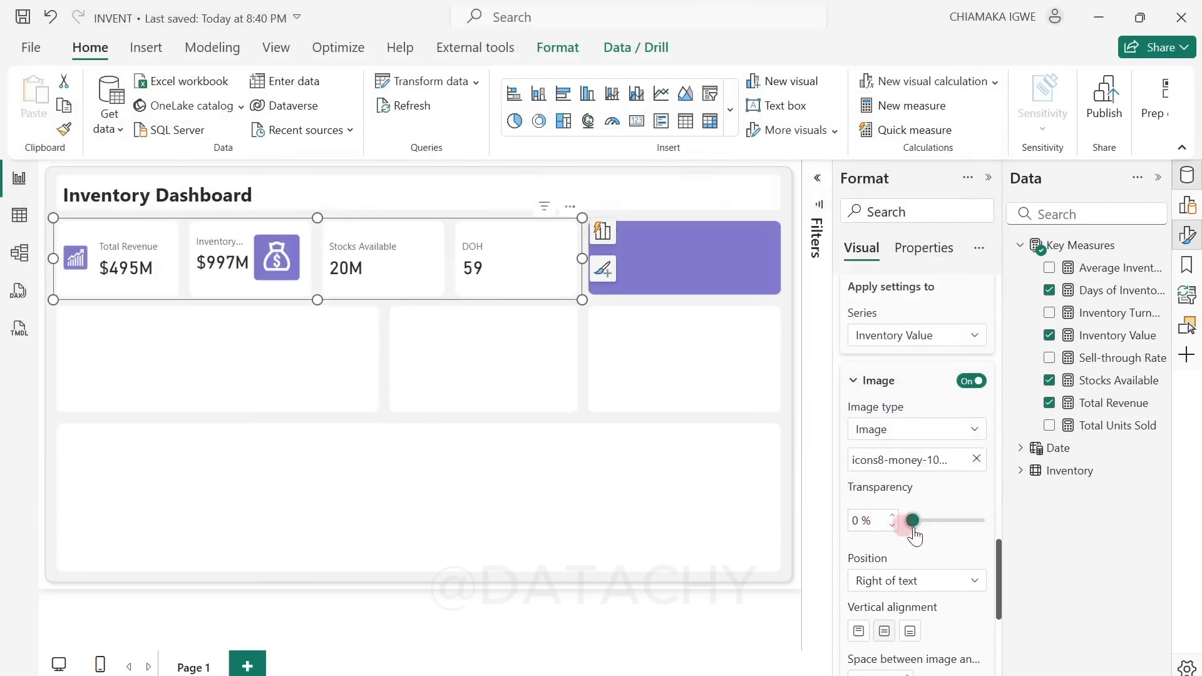
Step: Place the Inventory Value icon left of the text with 20 px spacing and a size of 40 px
scroll(914, 501, "down", 3)
left_click(921, 489)
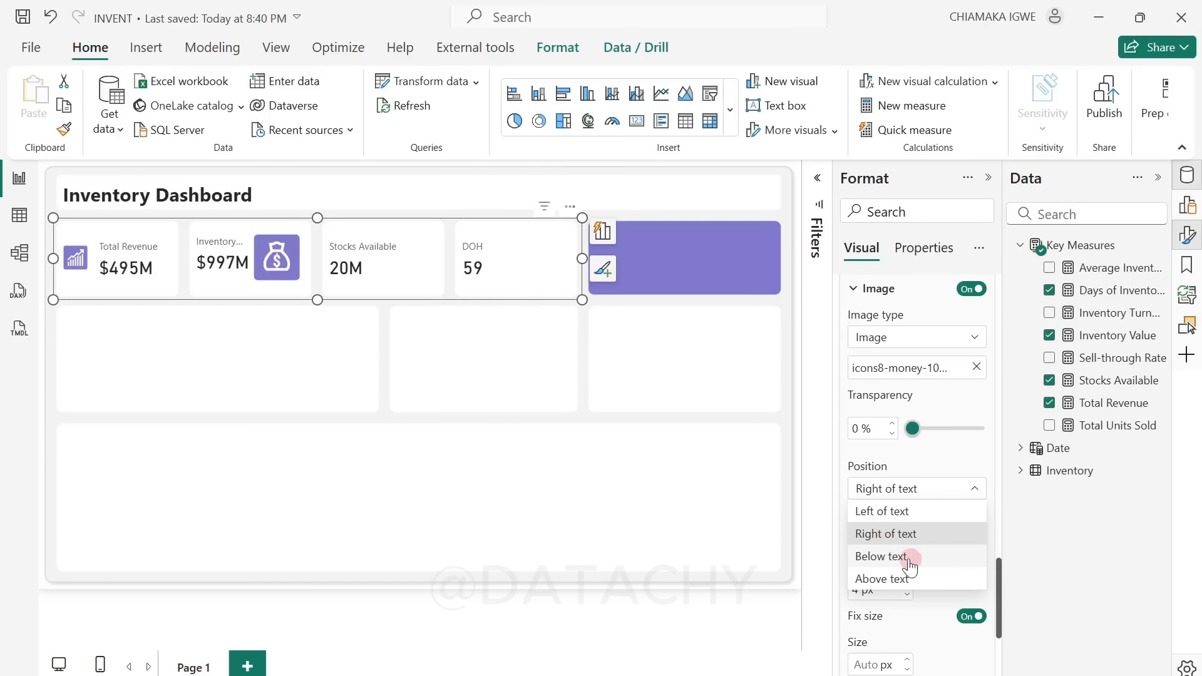
left_click(927, 510)
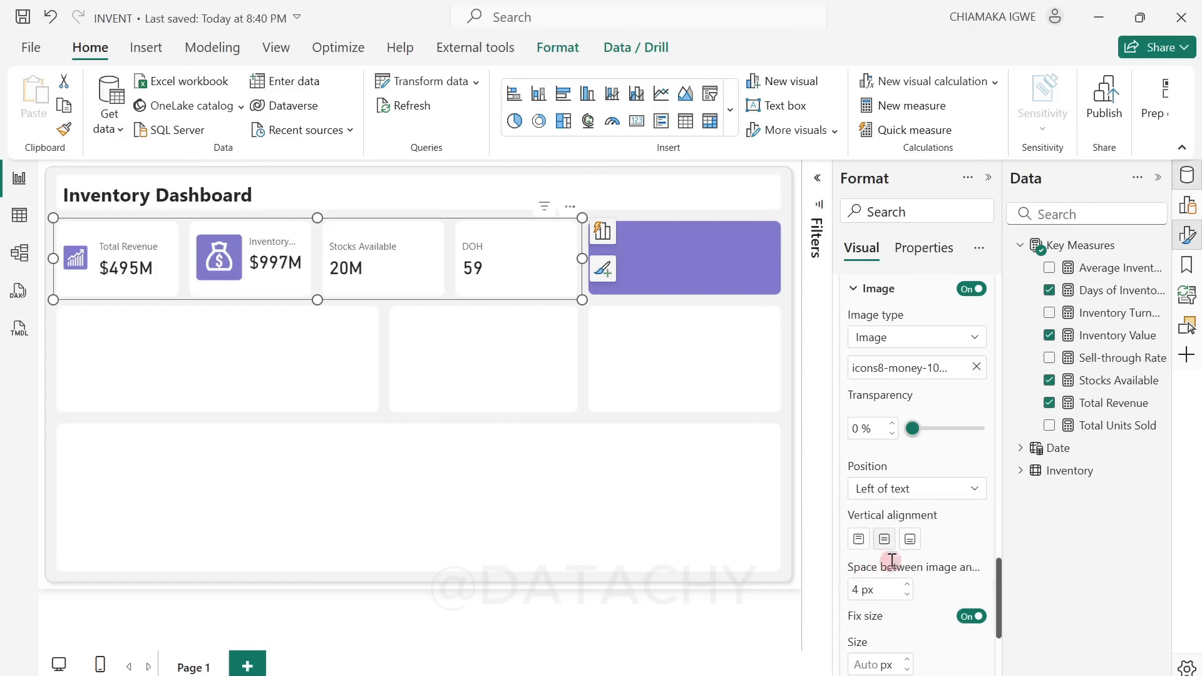
left_click(857, 590)
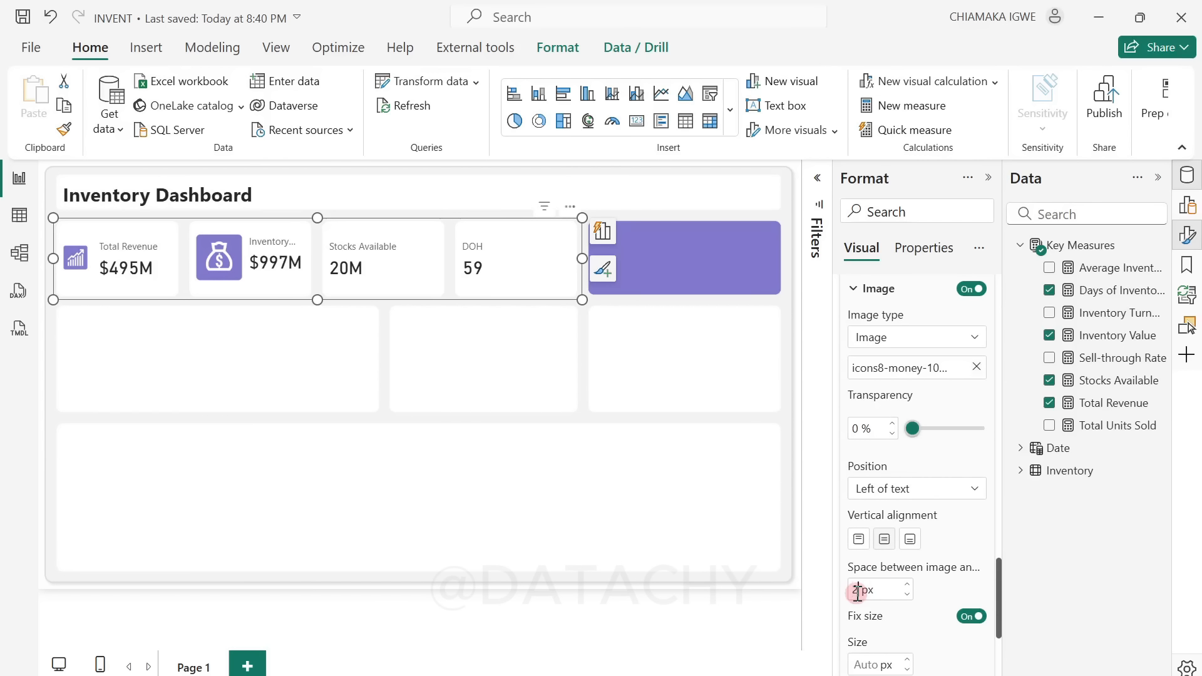
type("20")
key("Return")
scroll(926, 545, "down", 3)
left_click(867, 570)
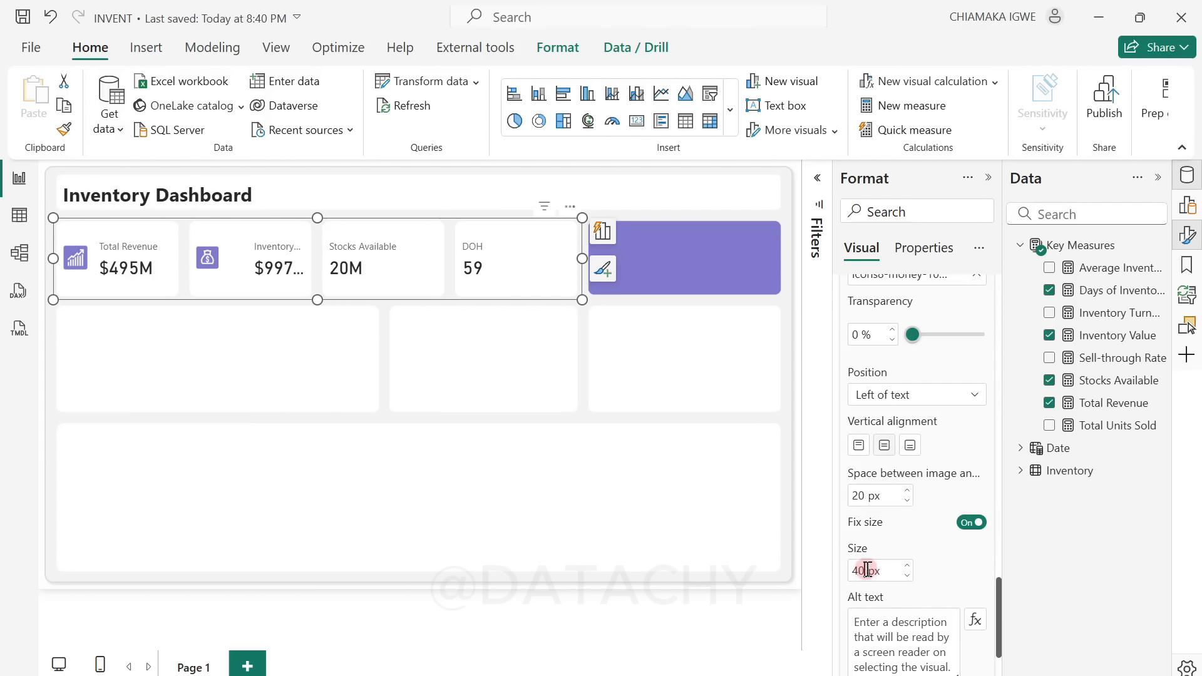
key("Return")
Step: Turn on the image for the Stocks Available card and load the icons8-inventory-100 picture
scroll(940, 501, "up", 5)
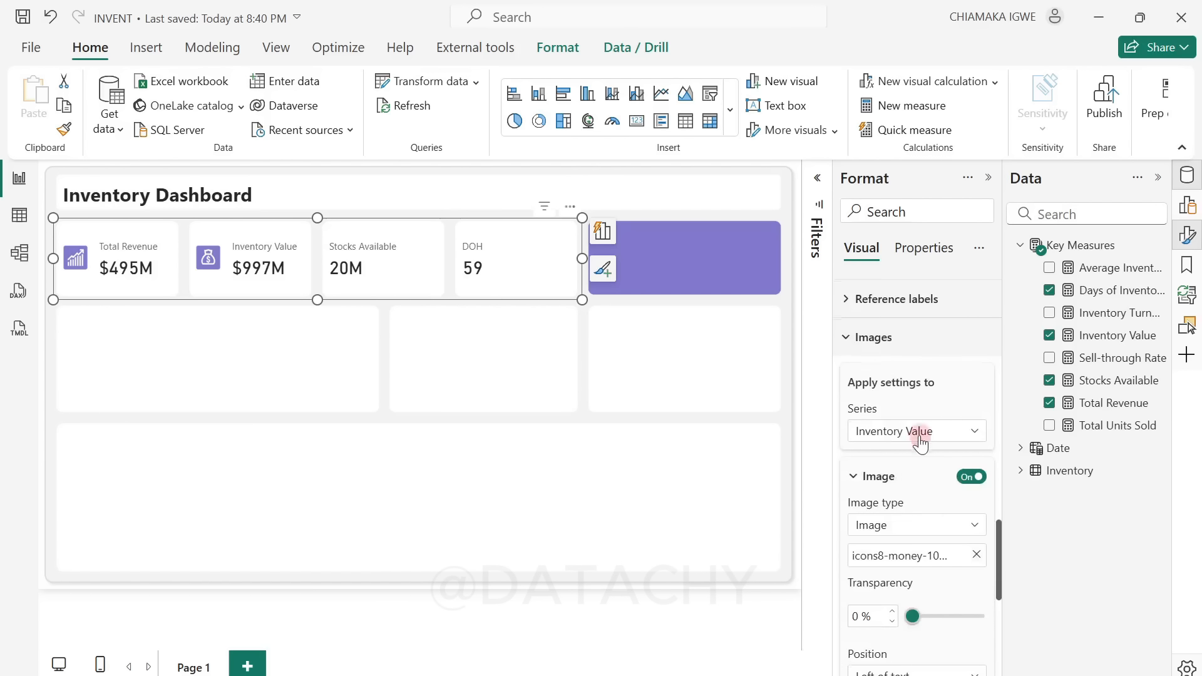
scroll(921, 440, "up", 3)
scroll(927, 476, "down", 3)
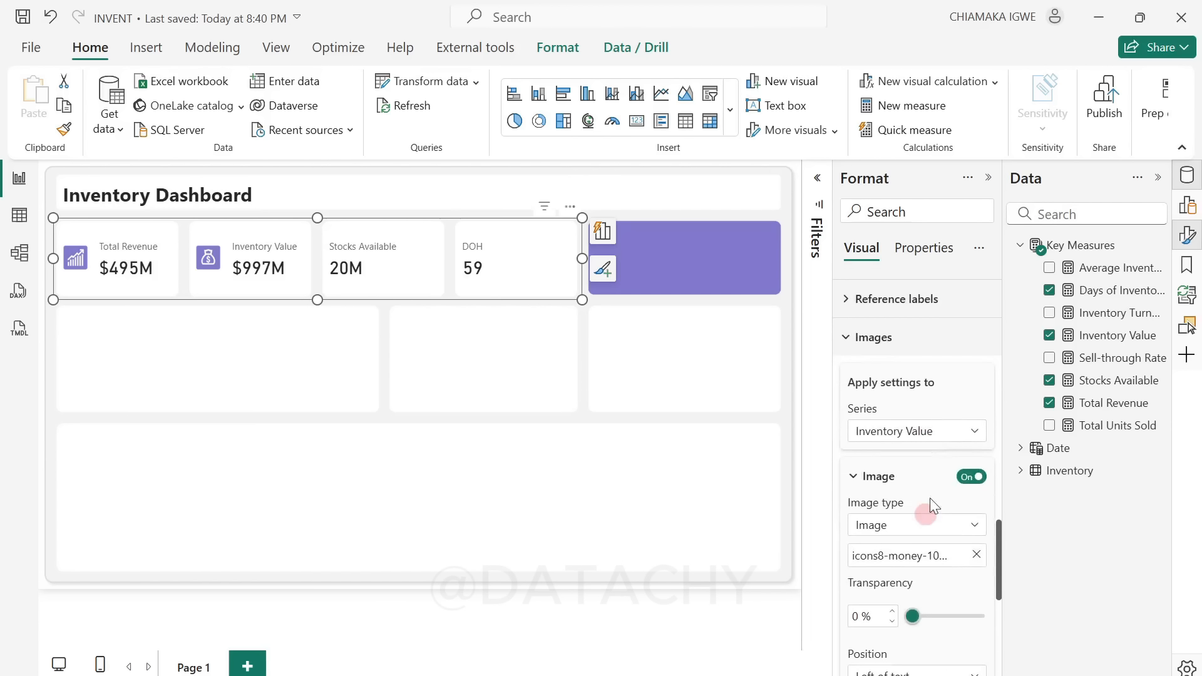
left_click(944, 434)
left_click(899, 522)
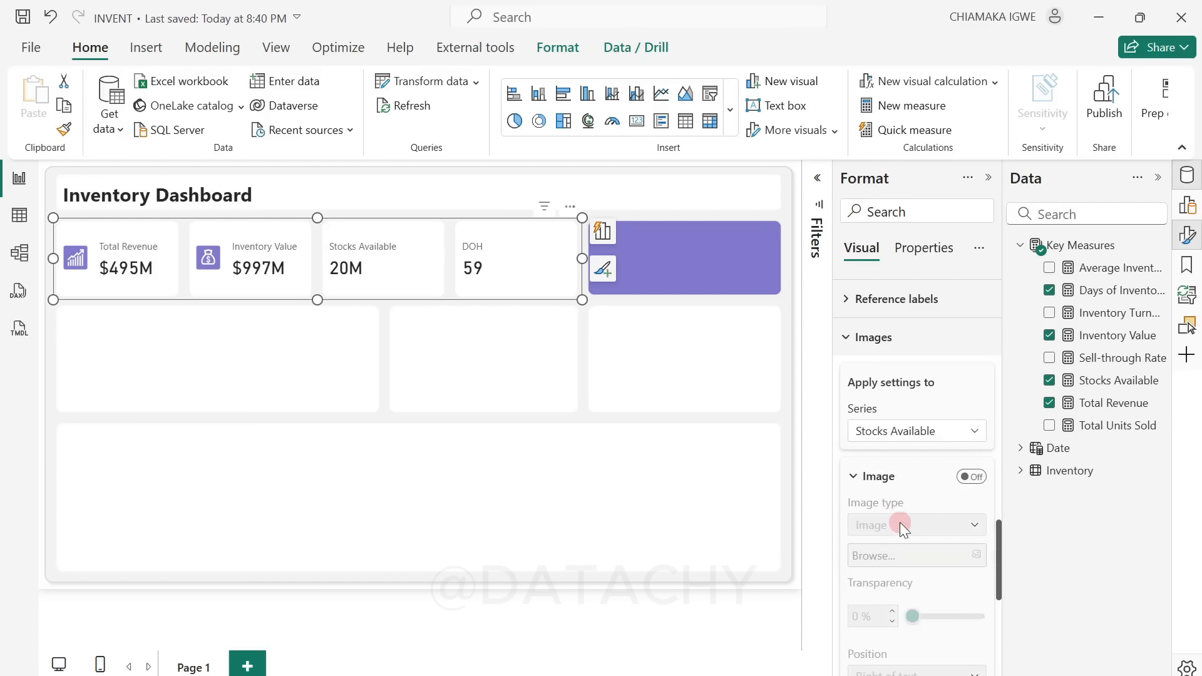
scroll(922, 506, "down", 3)
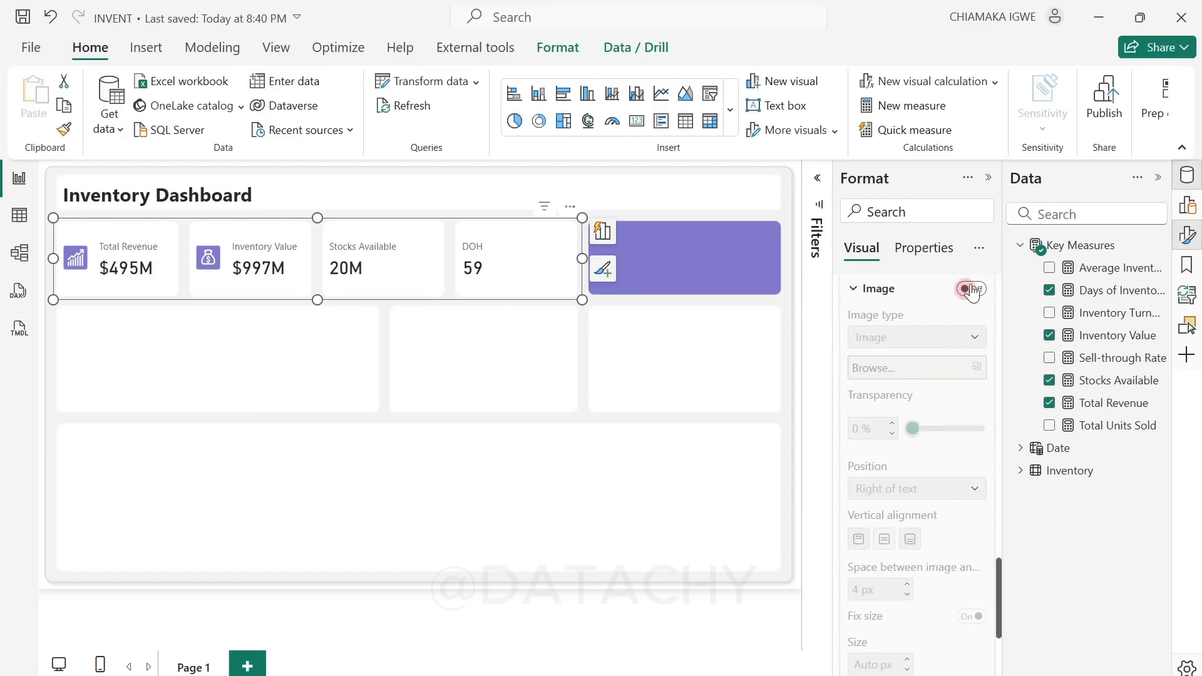
left_click(971, 290)
left_click(934, 369)
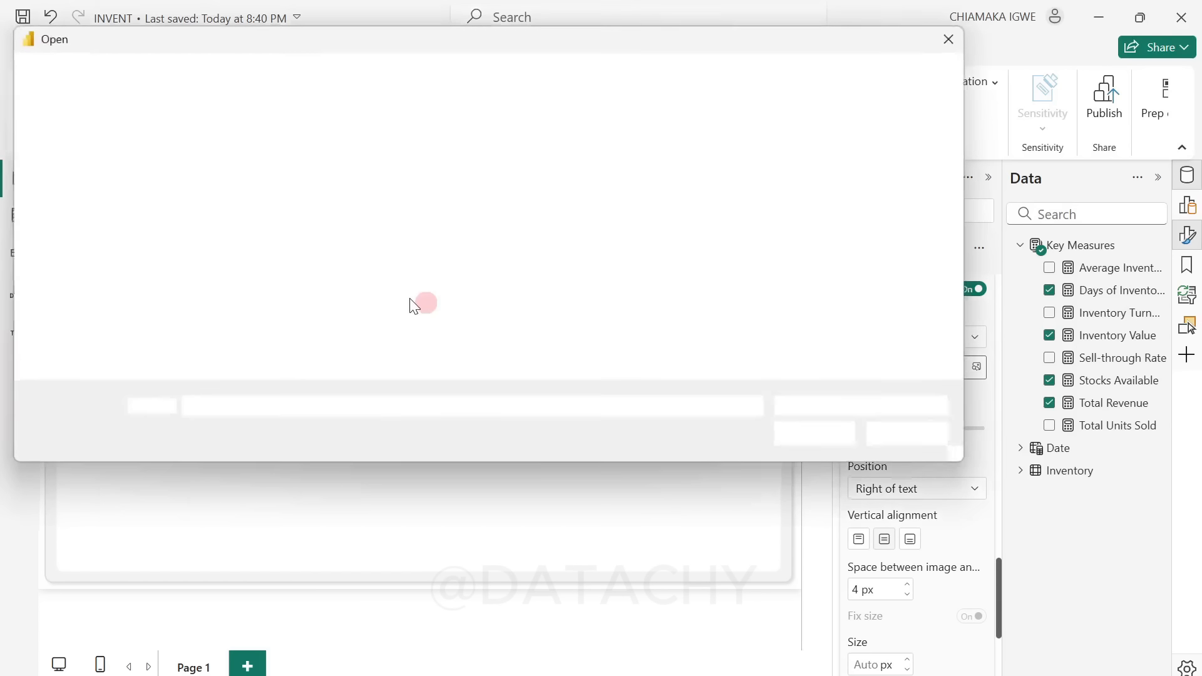
left_click(852, 225)
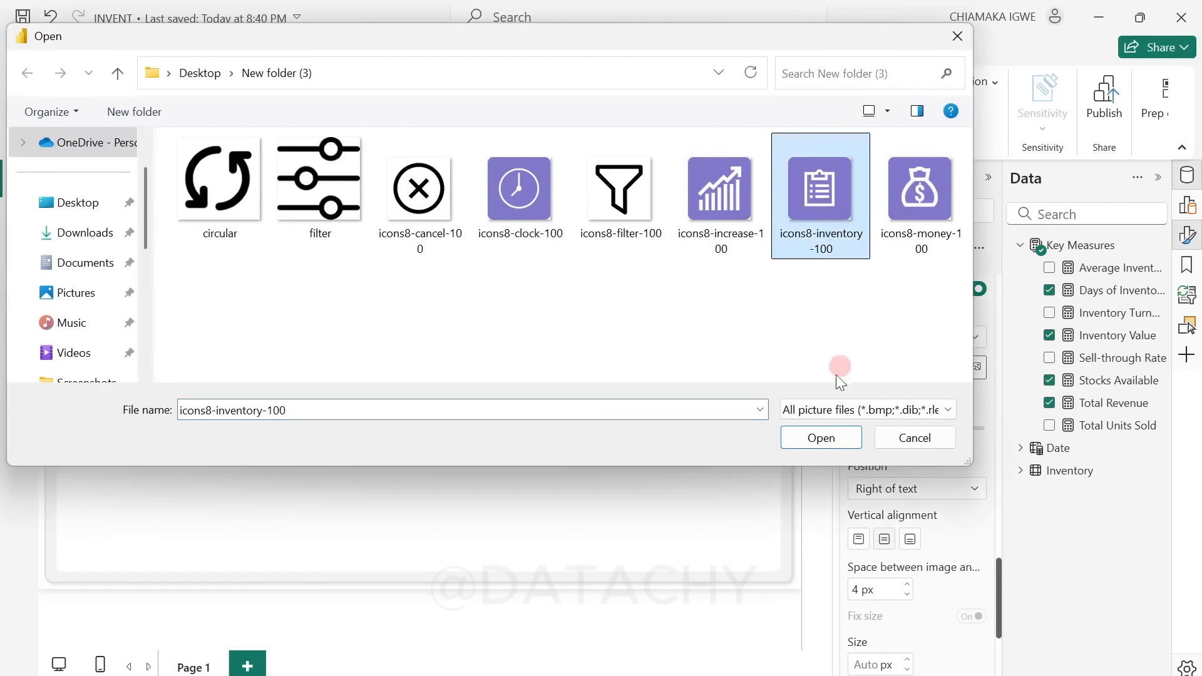
left_click(821, 438)
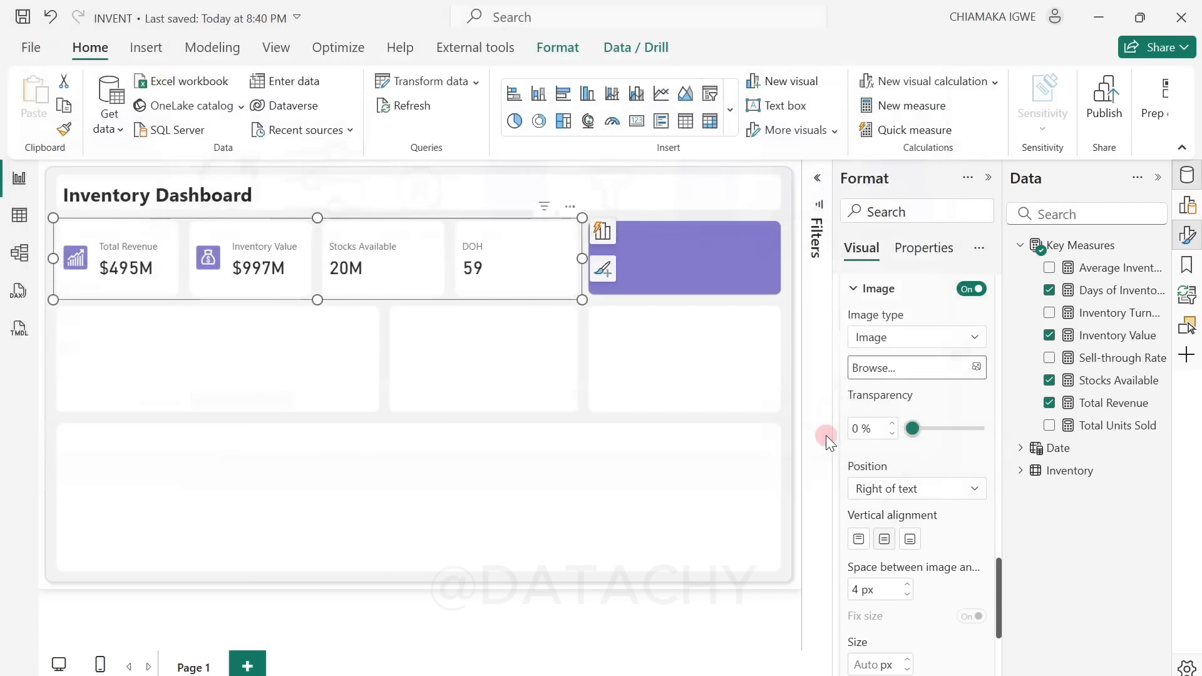
Step: Place the Stocks Available icon left of the text with 20 px spacing and a size of 40 px
left_click(913, 488)
left_click(920, 516)
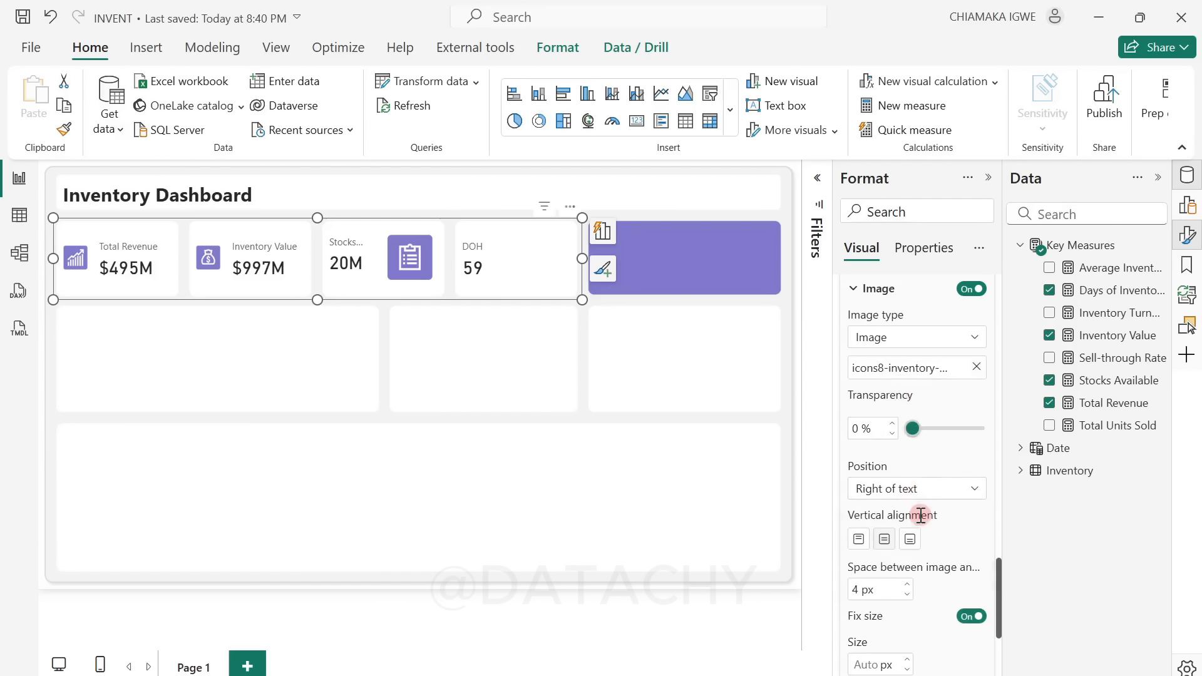
scroll(919, 517, "down", 2)
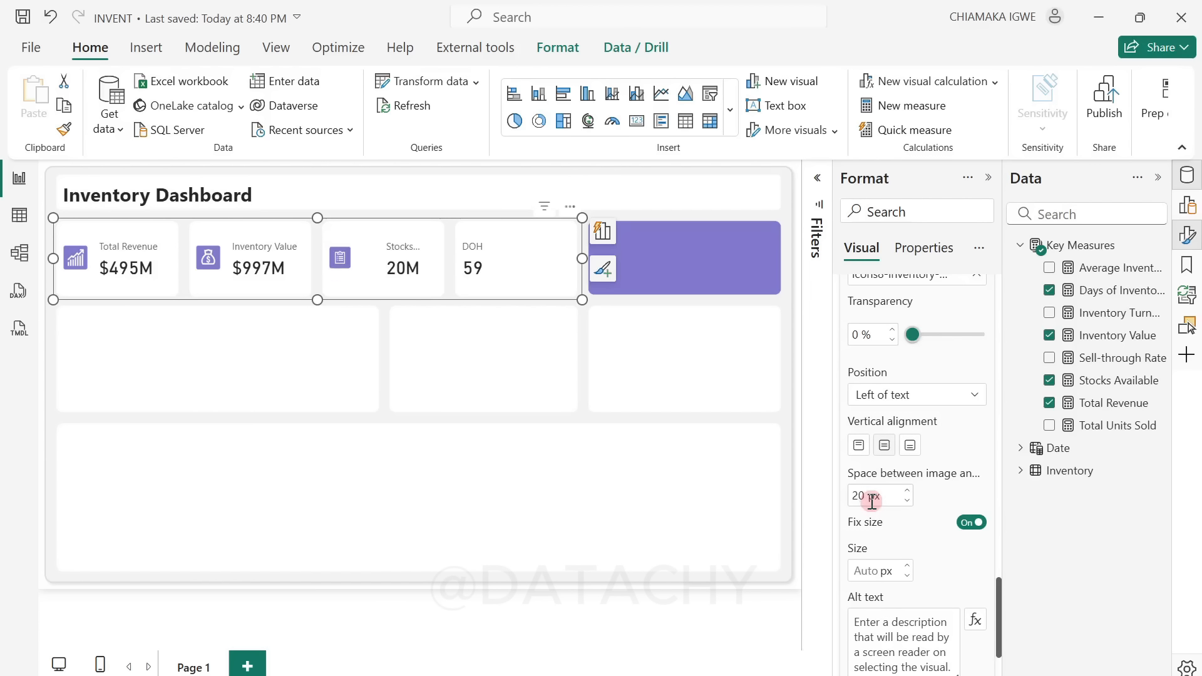
left_click(869, 571)
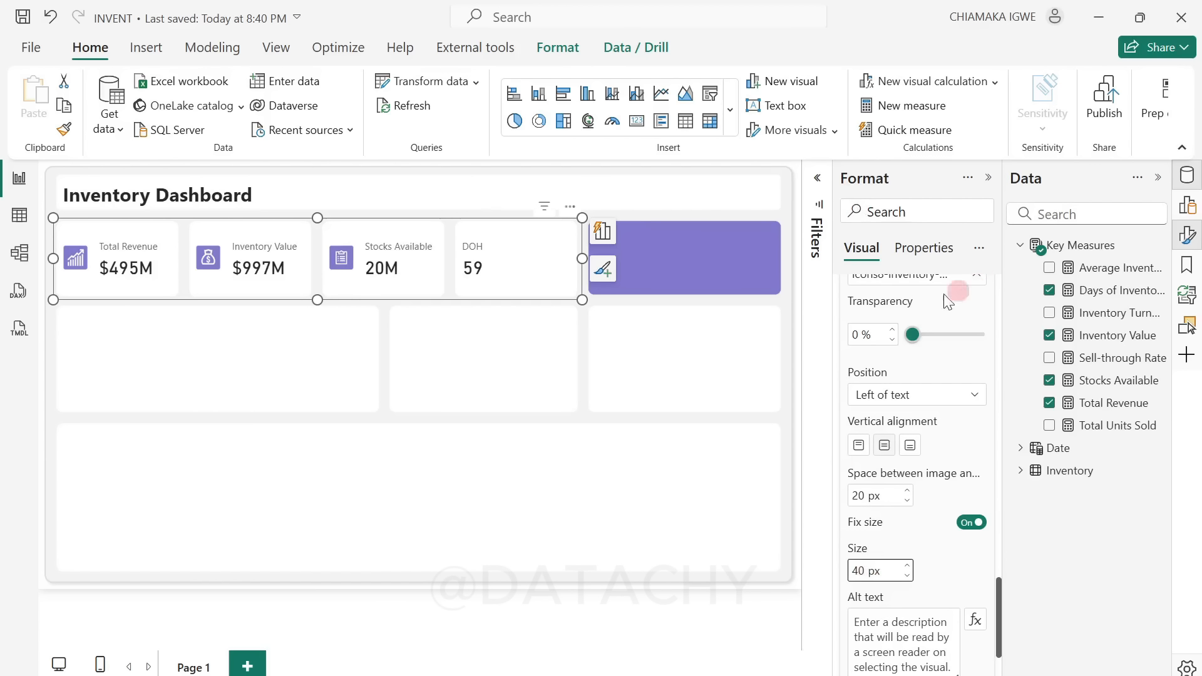
Step: Turn on the image for the DOH card and load the icons8-clock-100 picture
scroll(915, 330, "up", 2)
left_click(920, 339)
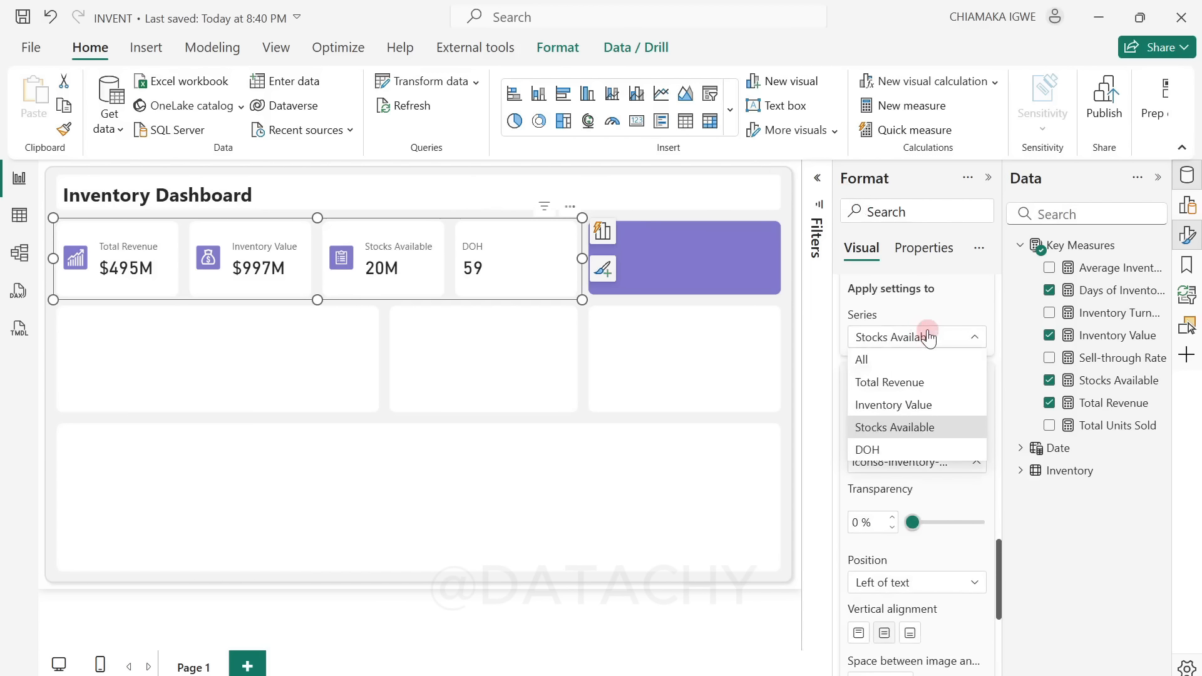
left_click(890, 446)
left_click(976, 388)
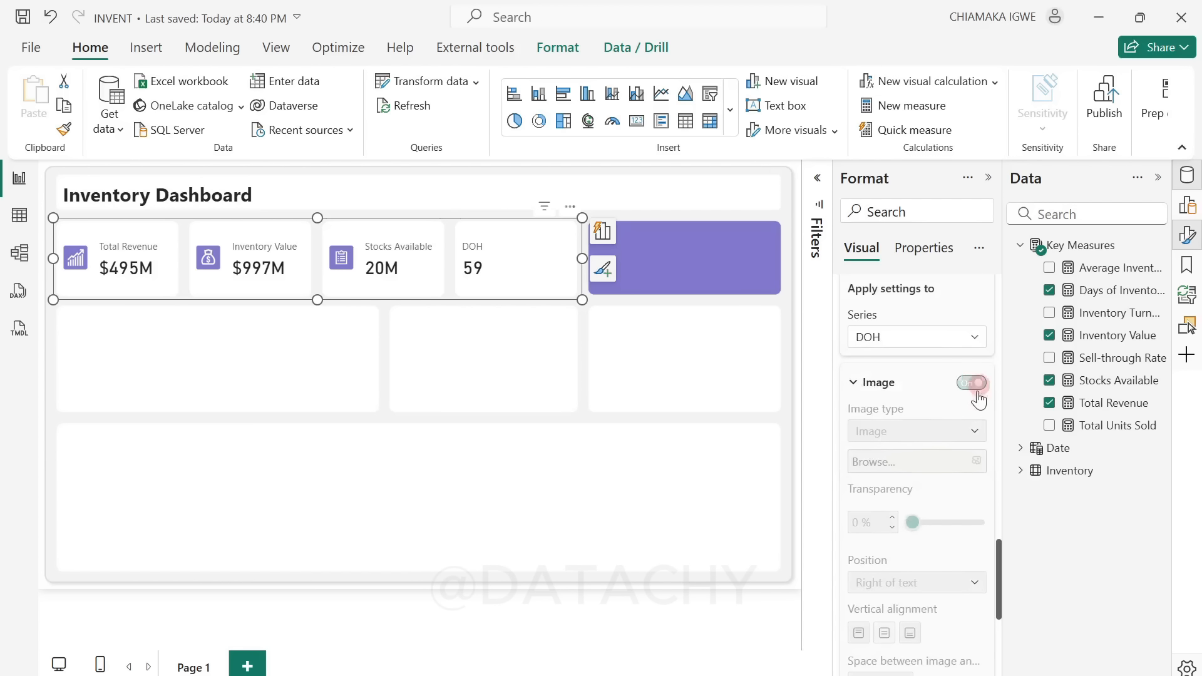
left_click(932, 470)
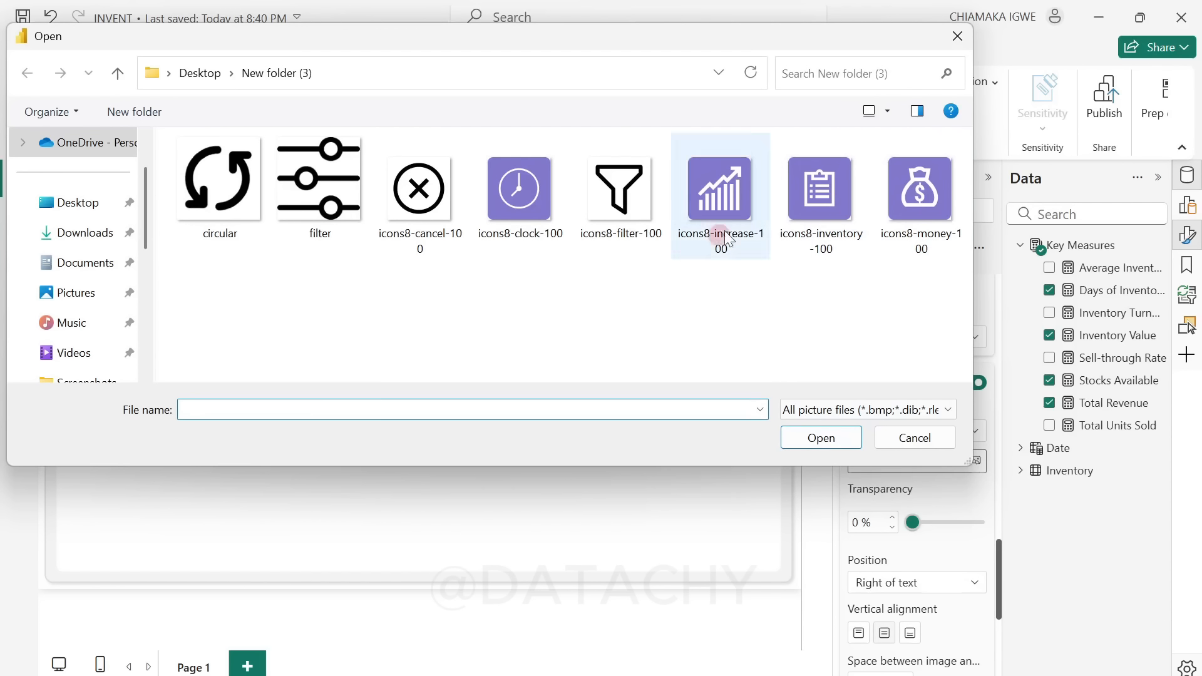
left_click(589, 215)
left_click(539, 214)
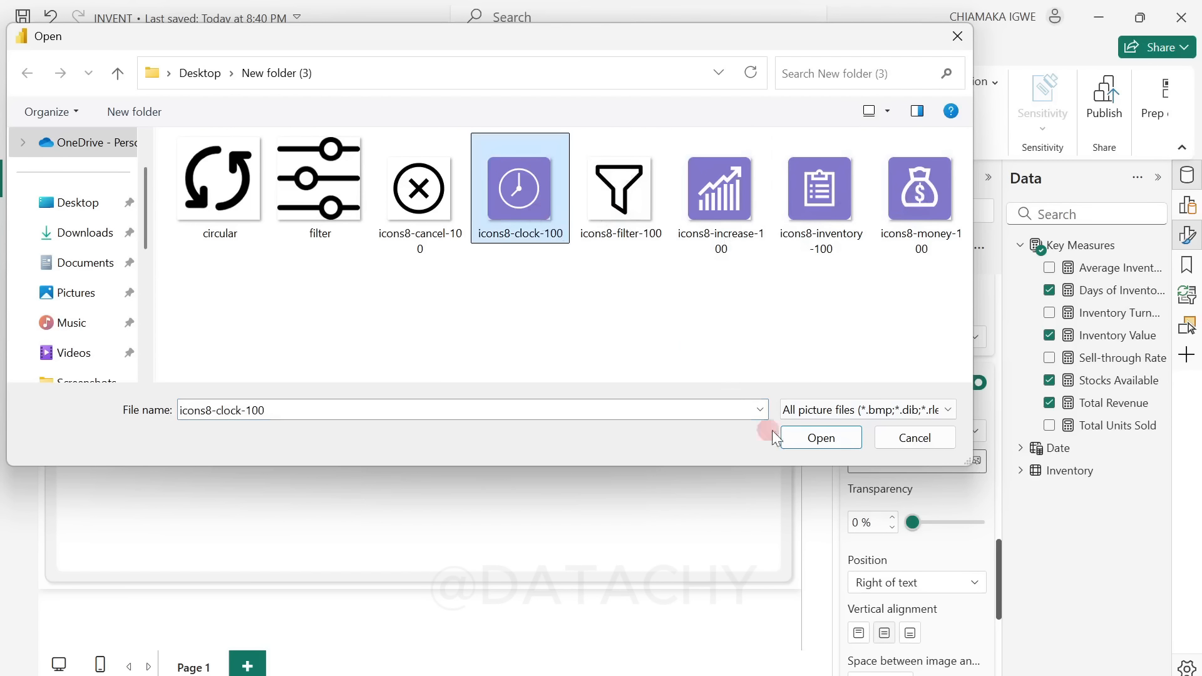
left_click(825, 441)
Step: Place the DOH icon left of the text with 20 px spacing and a size of 40 px
scroll(985, 492, "down", 3)
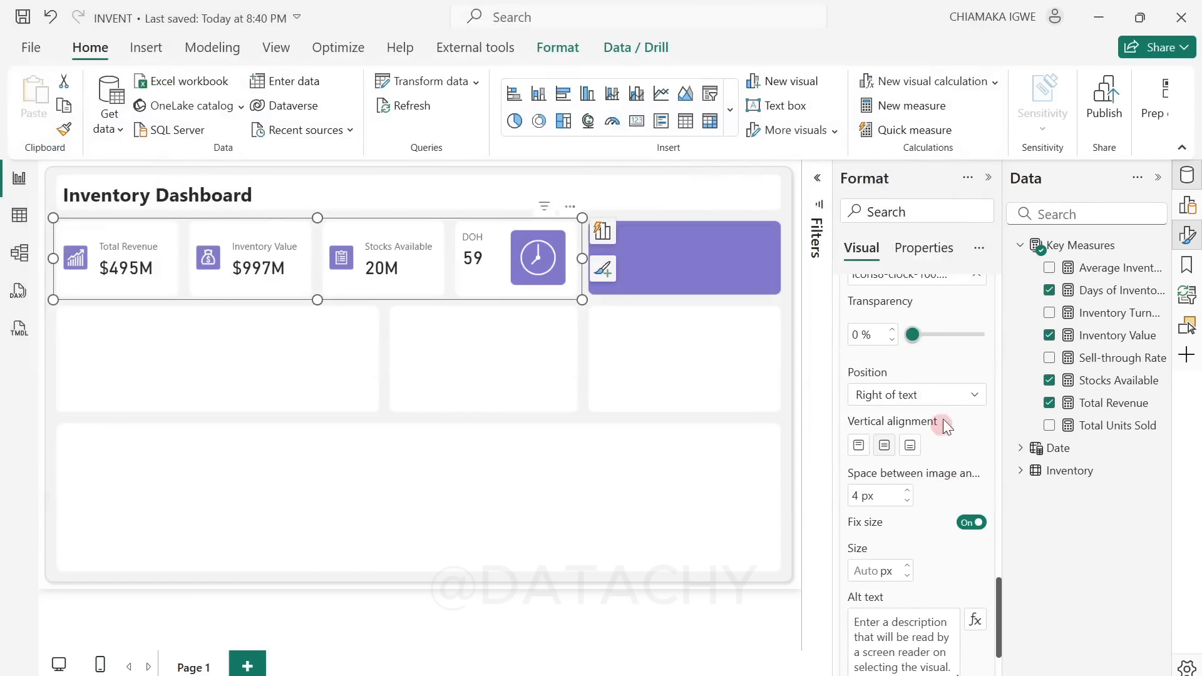
left_click(952, 395)
left_click(916, 401)
left_click(942, 395)
left_click(933, 418)
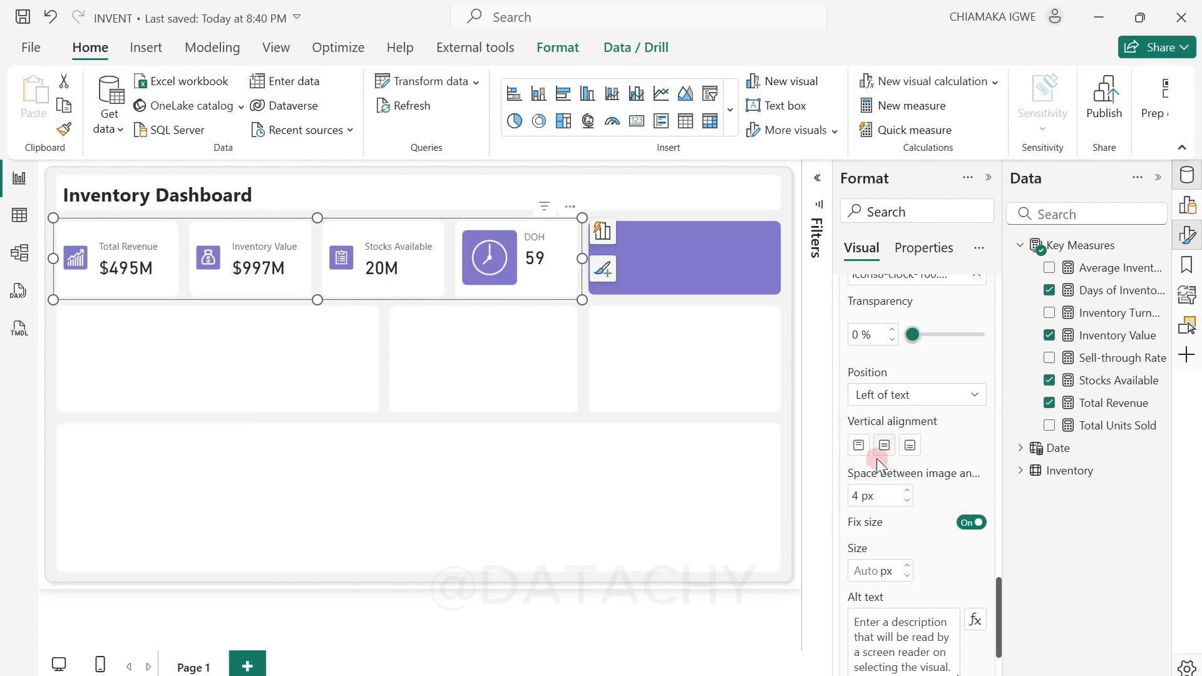
left_click(872, 501)
double_click(864, 496)
left_click(874, 571)
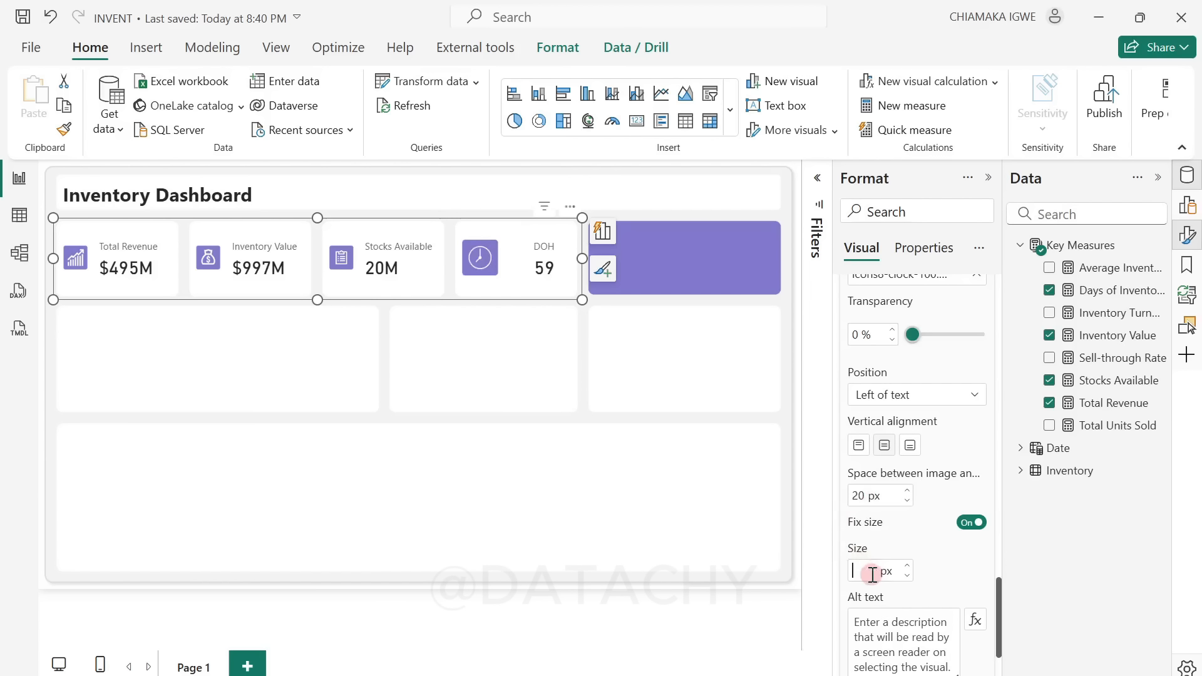
type("40")
key("Return")
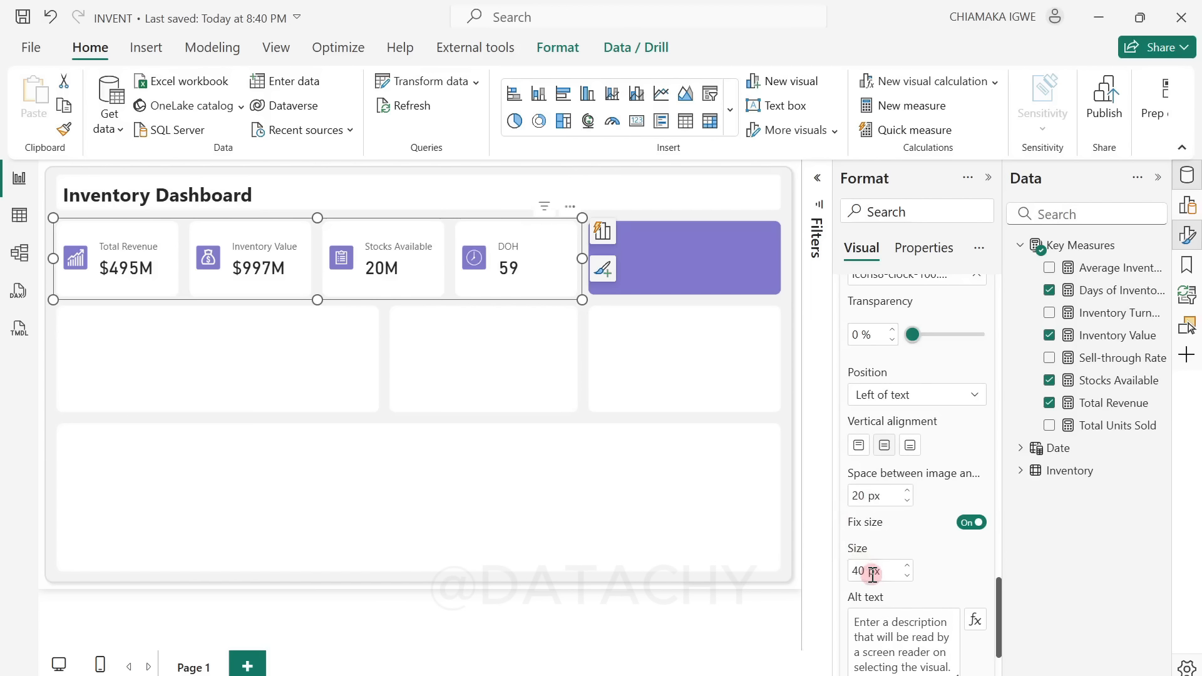
left_click(419, 376)
left_click(633, 461)
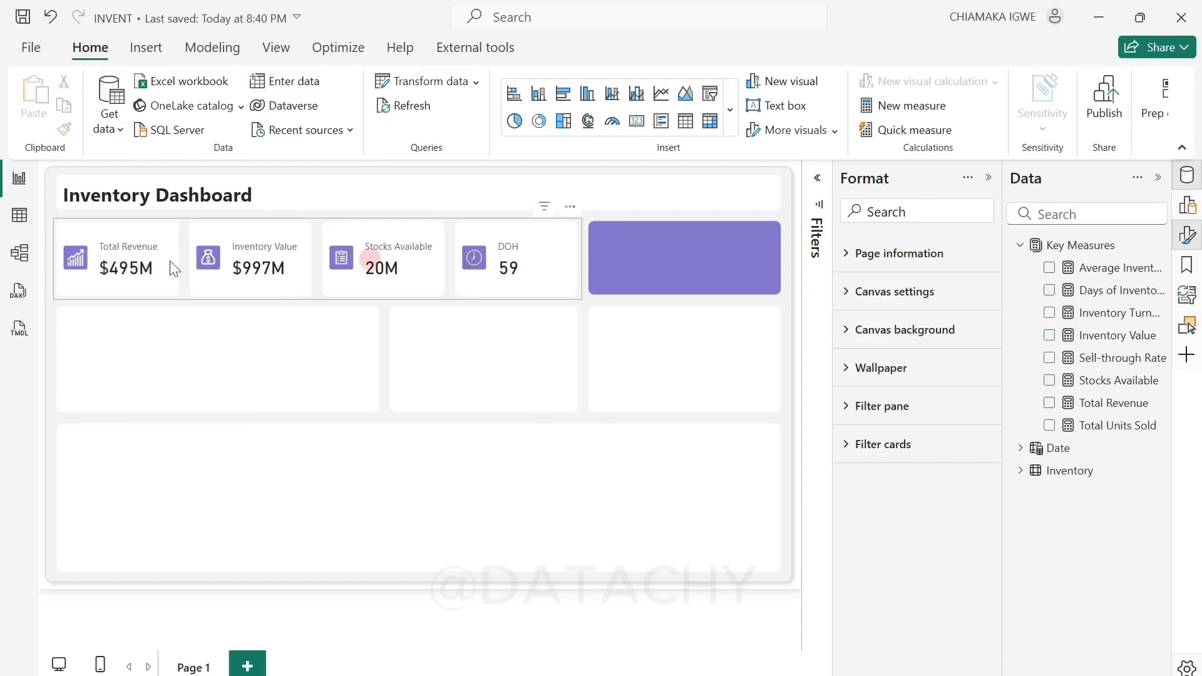
left_click(384, 321)
left_click(631, 337)
left_click(456, 411)
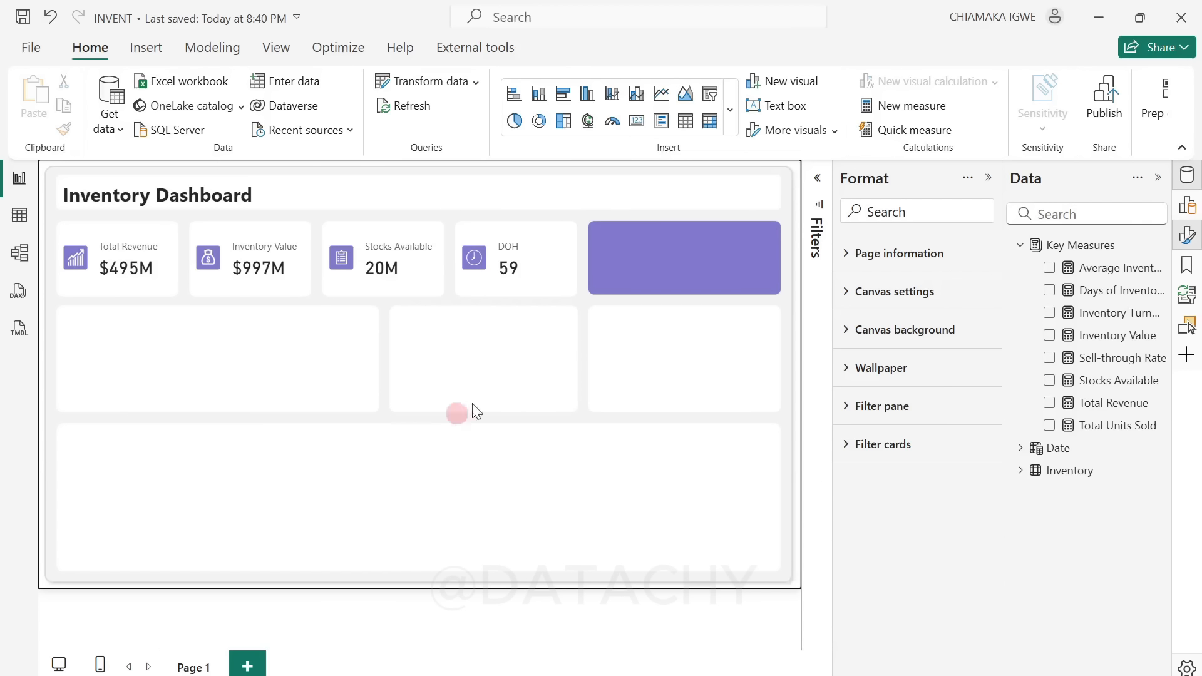
left_click(502, 383)
left_click(334, 337)
Step: Insert a narrow gauge visual showing the Inventory Turnover measure
left_click(613, 122)
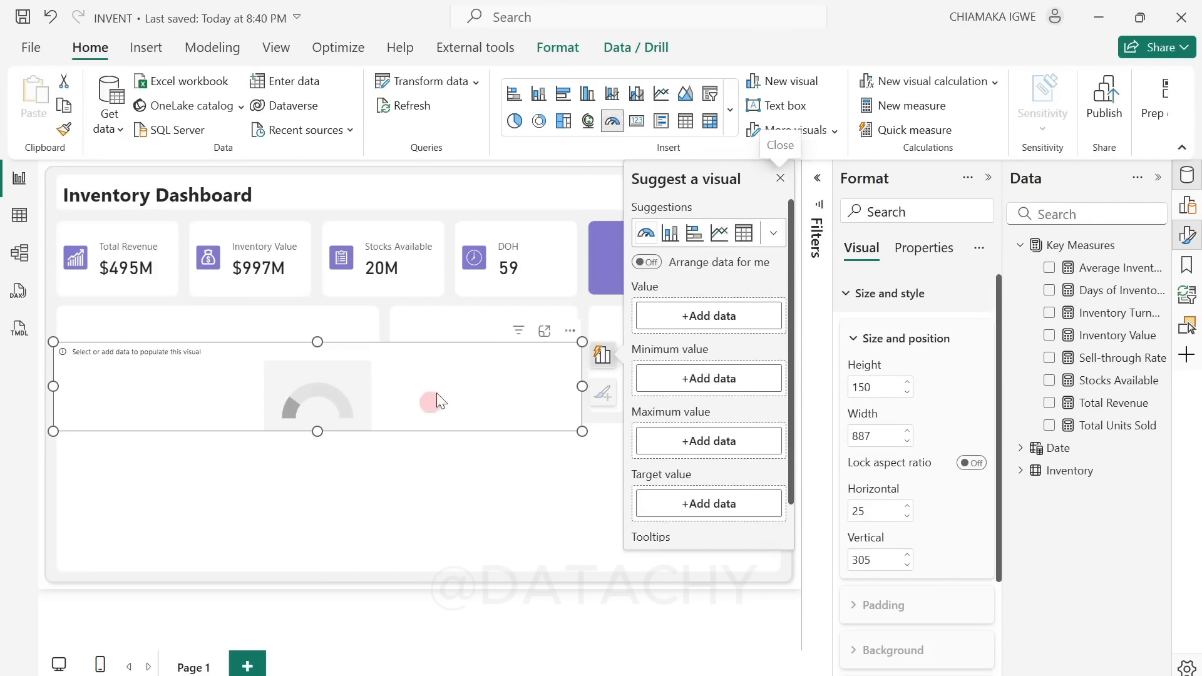
left_click_drag(430, 397, 560, 330)
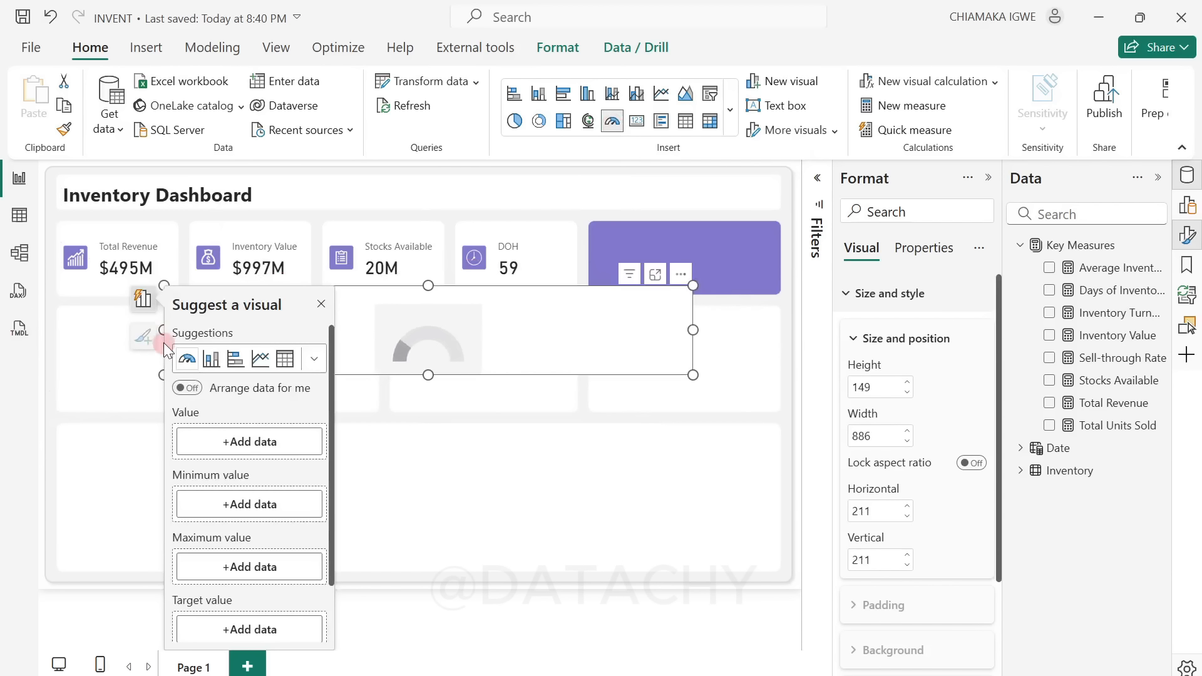
left_click_drag(157, 330, 568, 322)
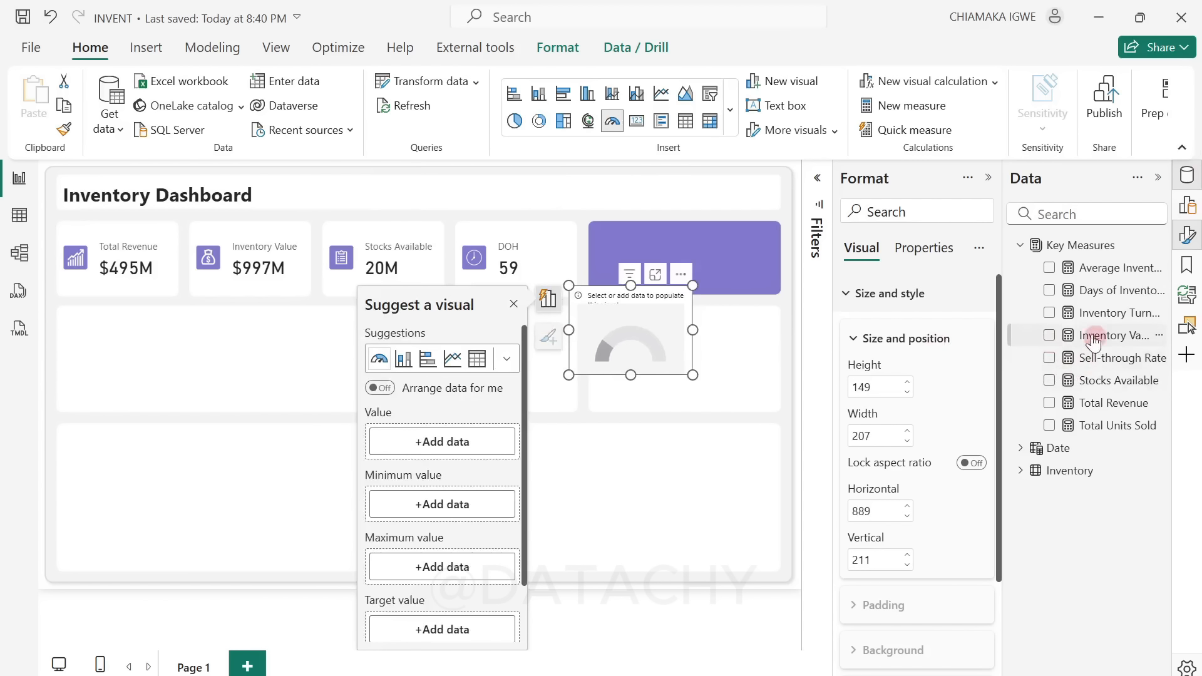
left_click(1050, 314)
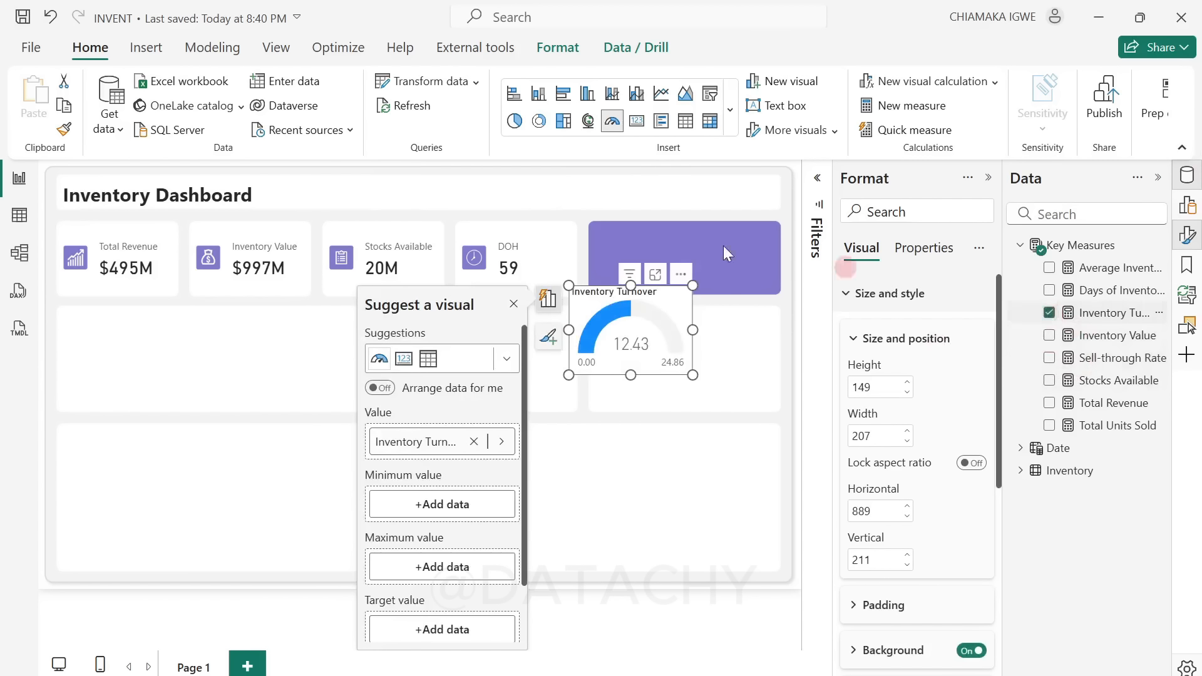
Step: Fit the Inventory Turnover gauge inside the purple rectangle, about 303 wide and 110 high
left_click(990, 178)
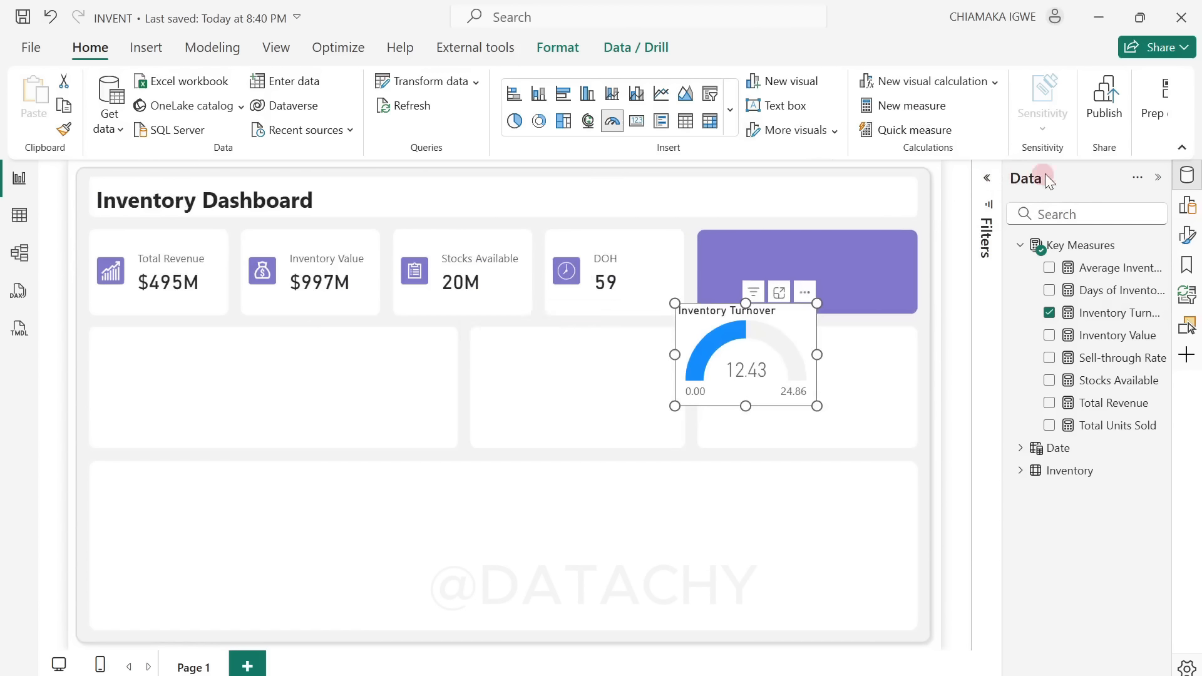
left_click(1160, 178)
left_click_drag(858, 320, 997, 283)
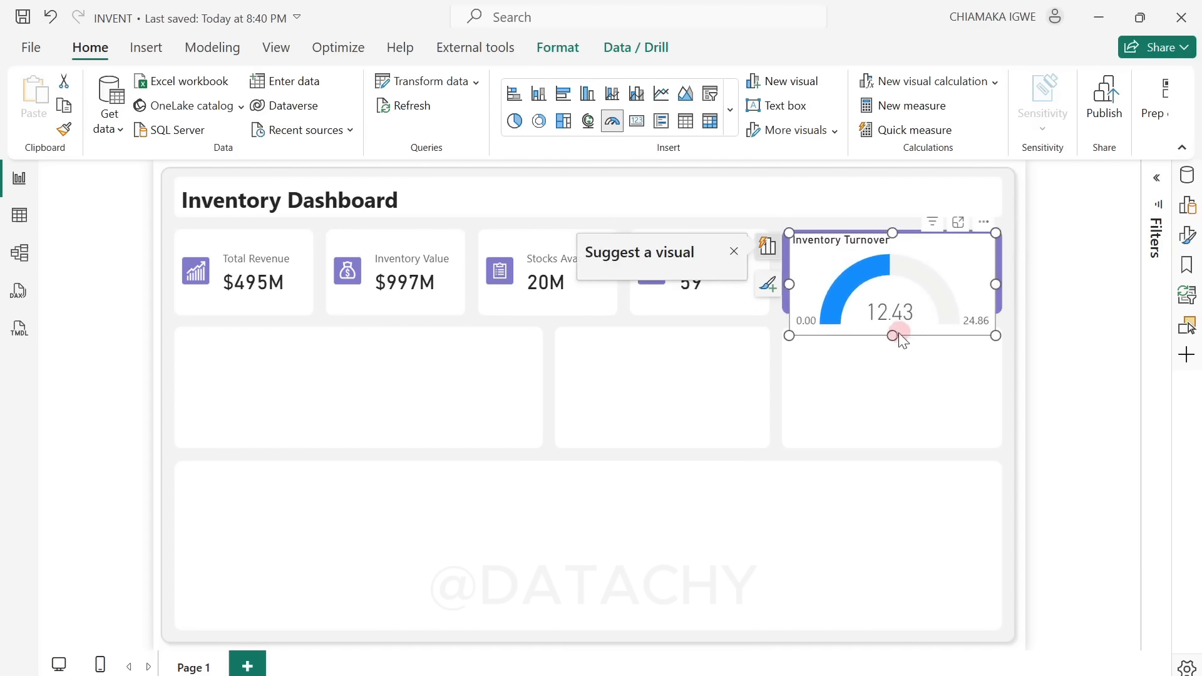
left_click_drag(893, 333, 892, 307)
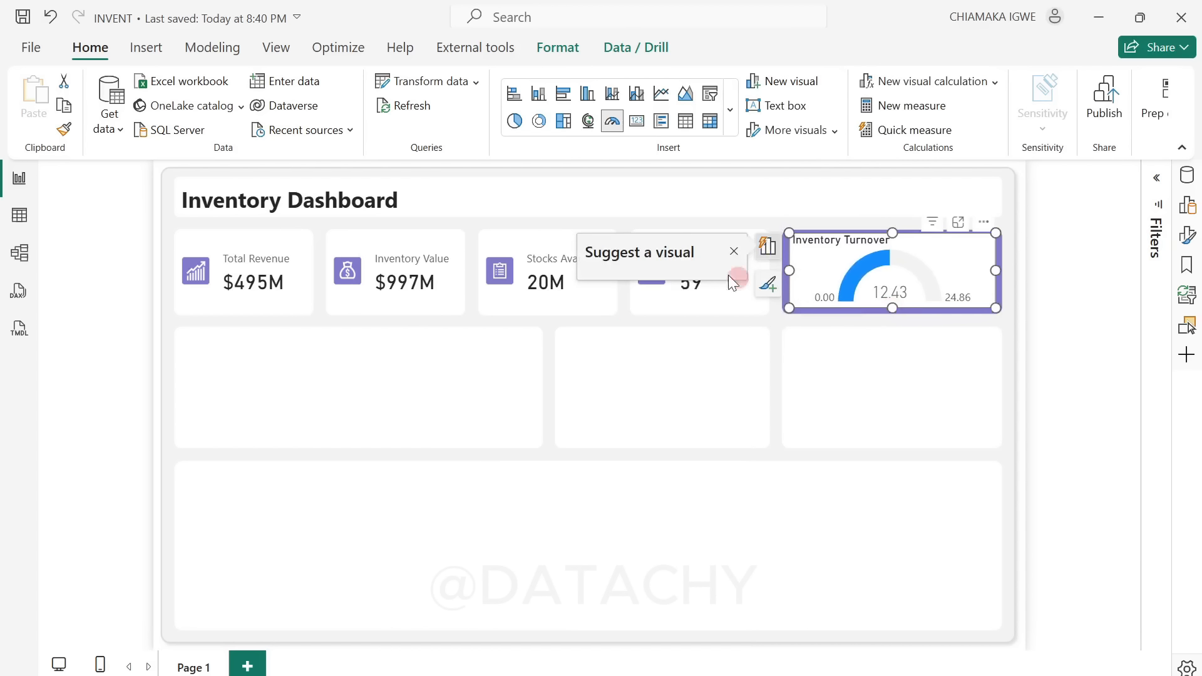
Step: Turn off the background of the Inventory Turnover gauge
left_click(1193, 240)
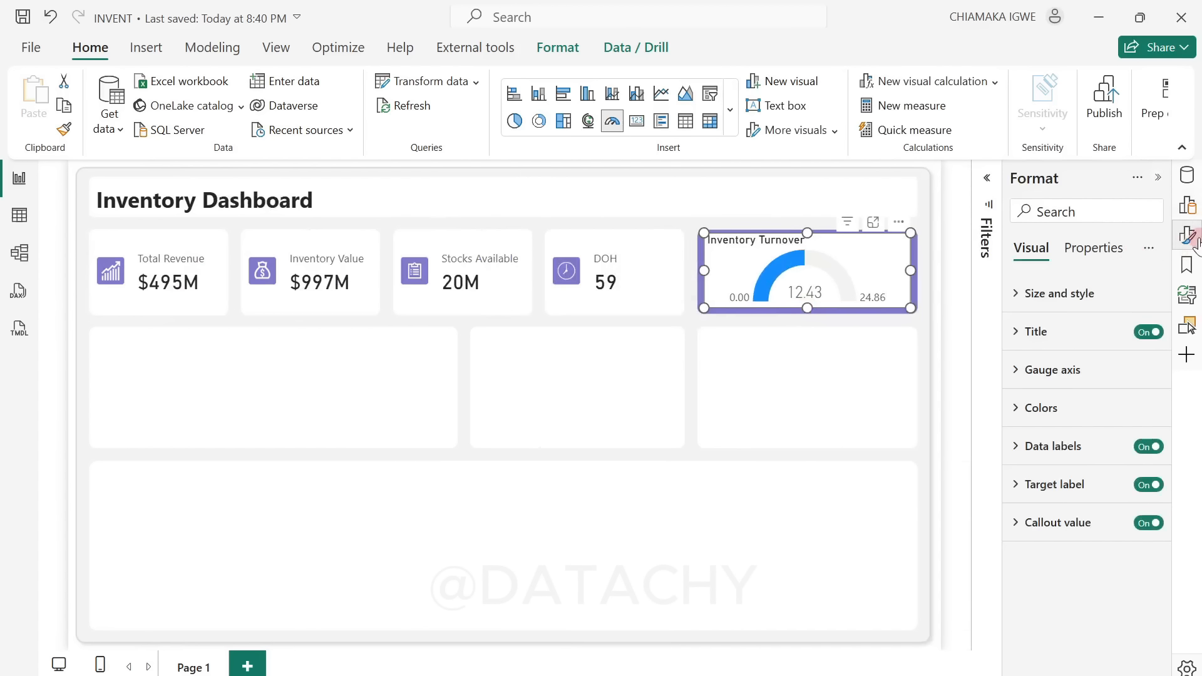
left_click(1019, 300)
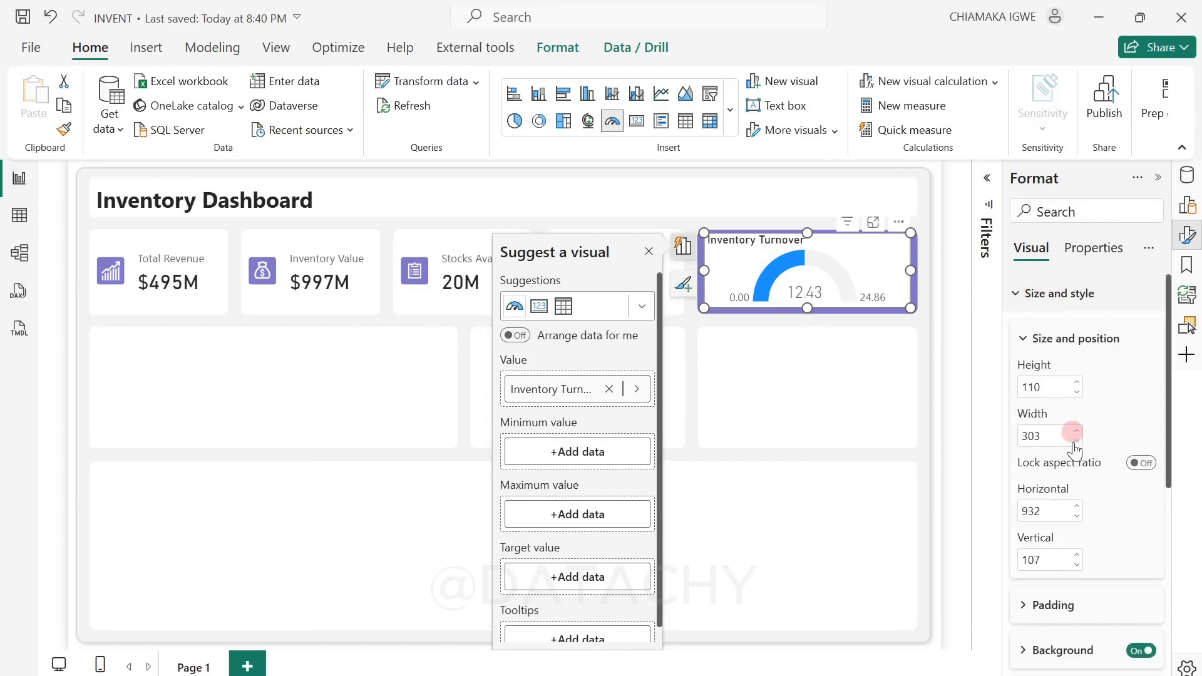
scroll(1090, 476, "down", 3)
left_click(1142, 463)
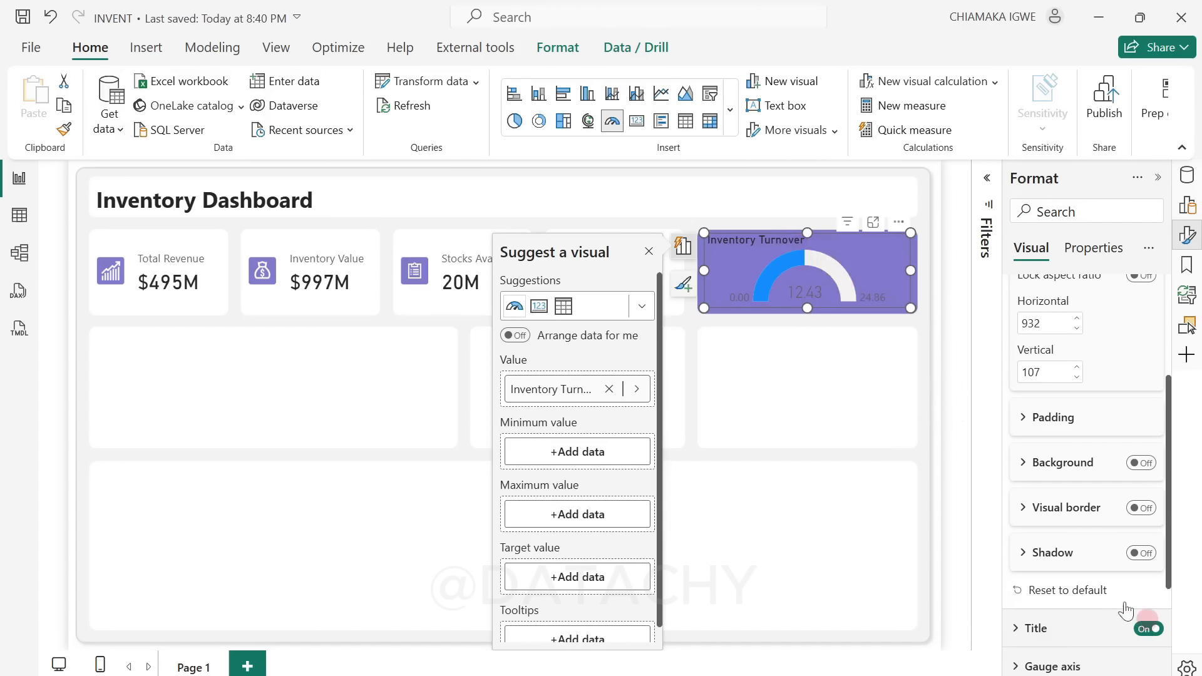
Step: Format the gauge title with font size 12, centered alignment and white text
scroll(1119, 571, "down", 3)
left_click(1024, 469)
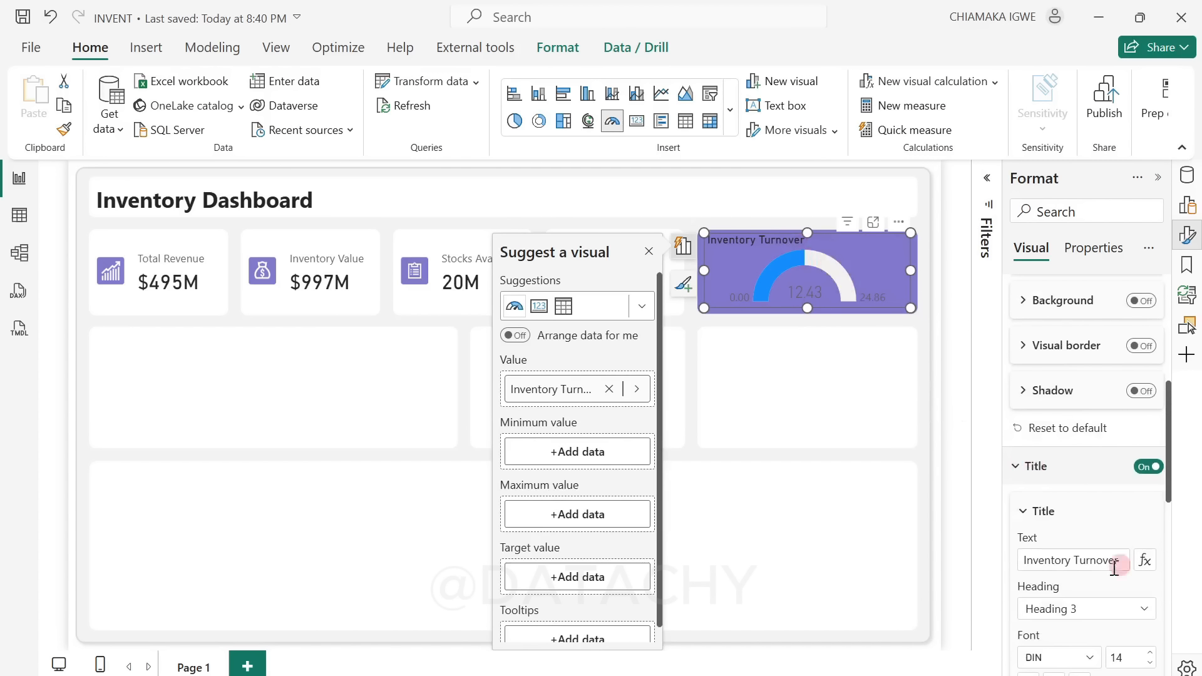
scroll(1138, 603, "down", 3)
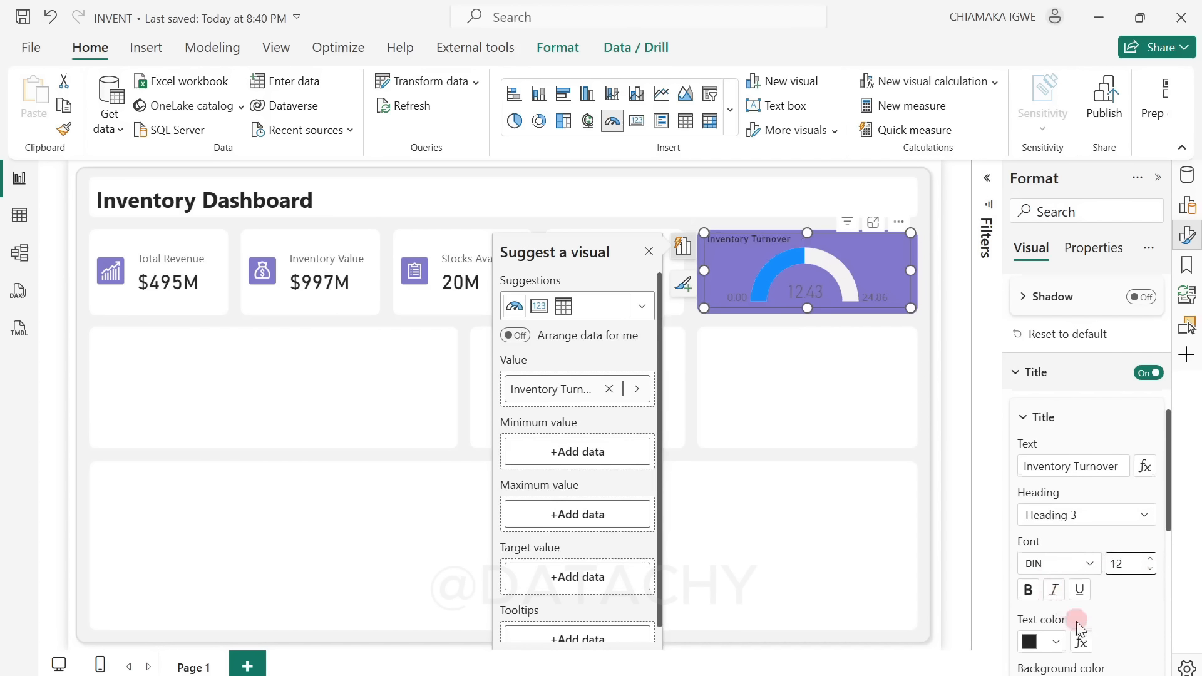
scroll(1075, 617, "down", 2)
left_click(1055, 647)
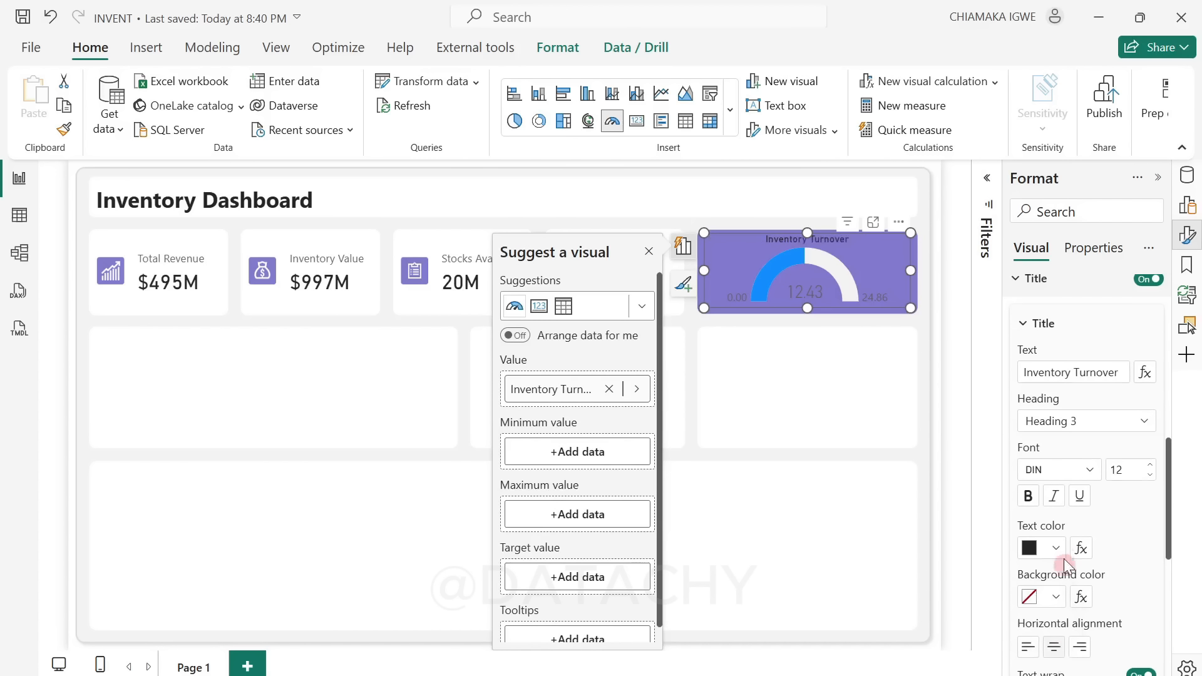
left_click(1054, 549)
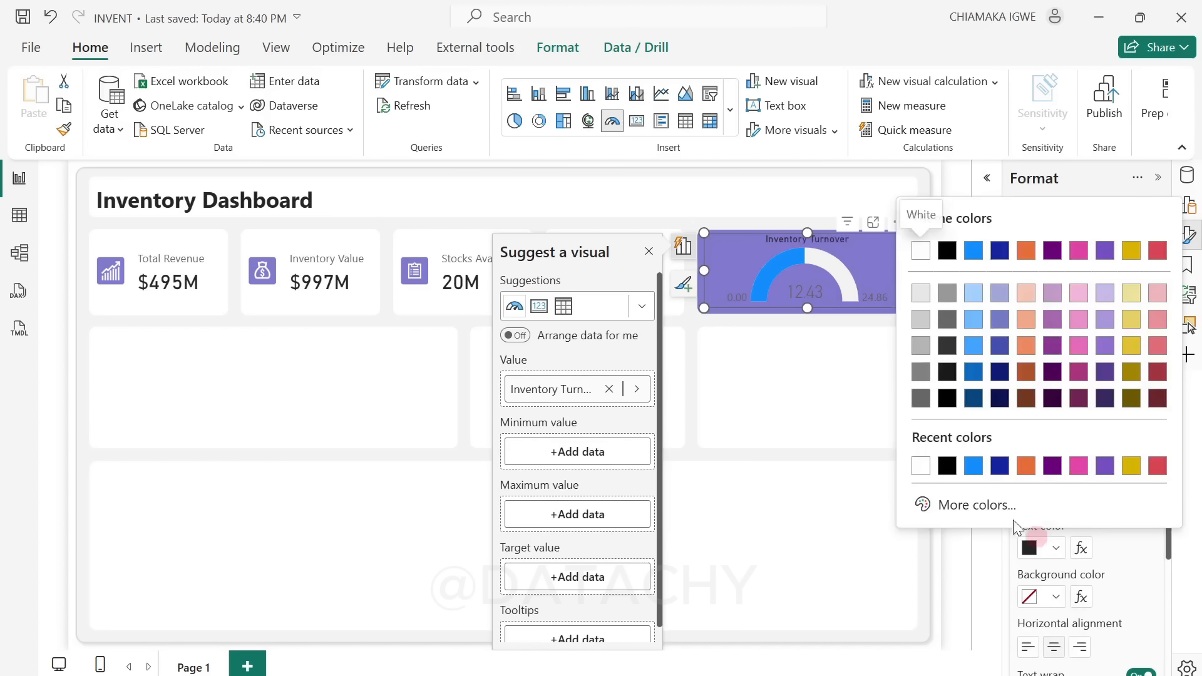
left_click(917, 466)
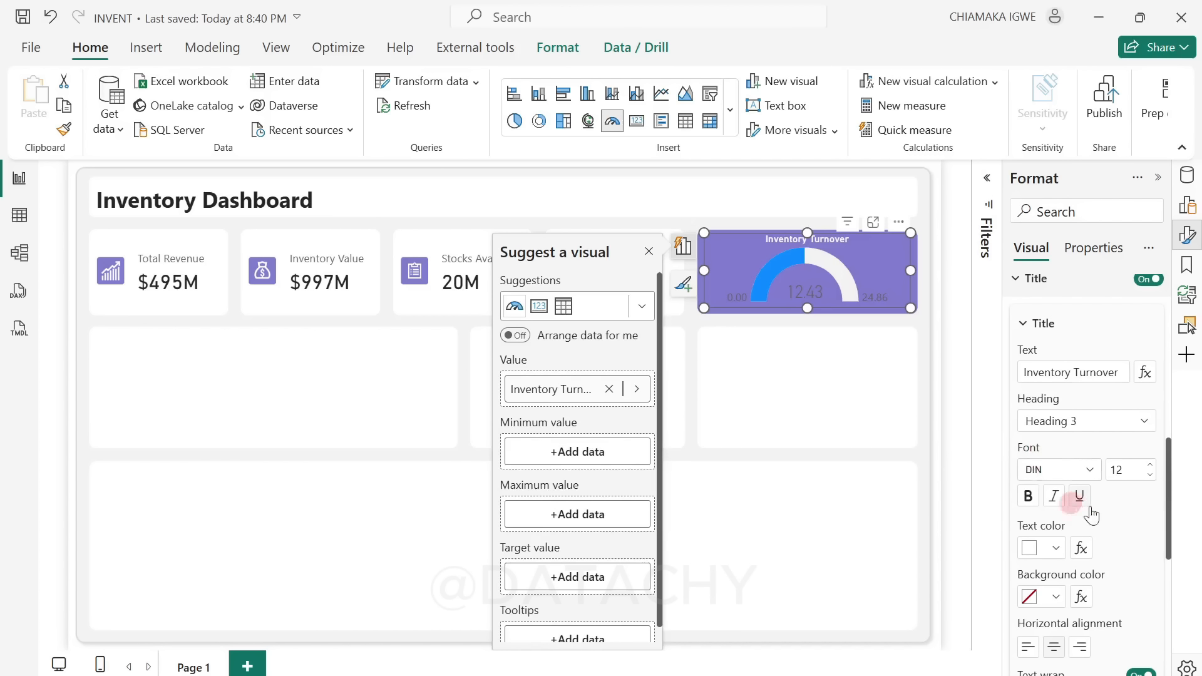
Step: Change the gauge's fill color to light purple using the copied hex code
scroll(1092, 514, "down", 6)
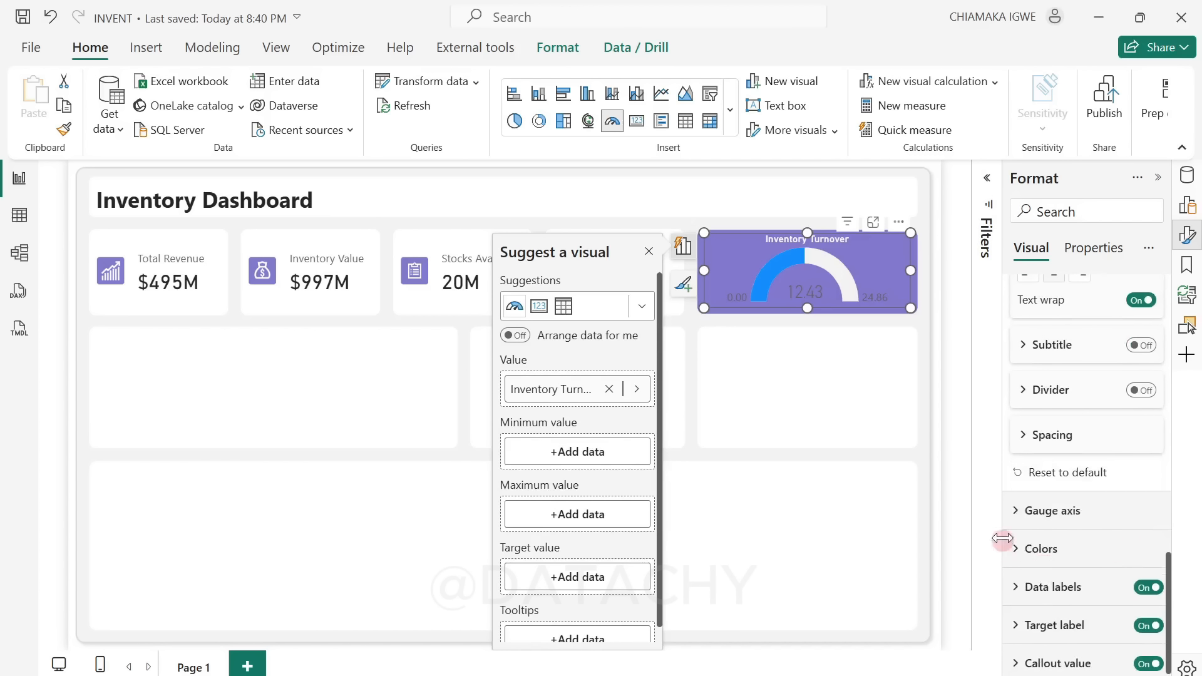
left_click(1036, 548)
scroll(1065, 538, "down", 3)
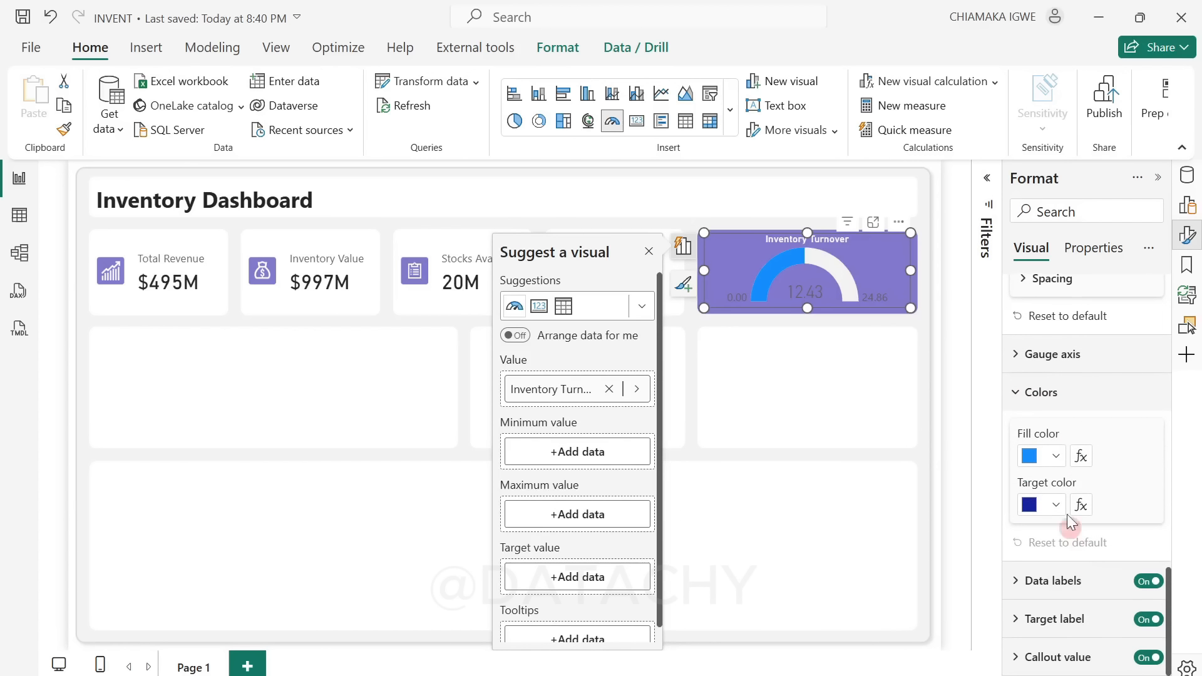
left_click(1057, 457)
left_click(946, 412)
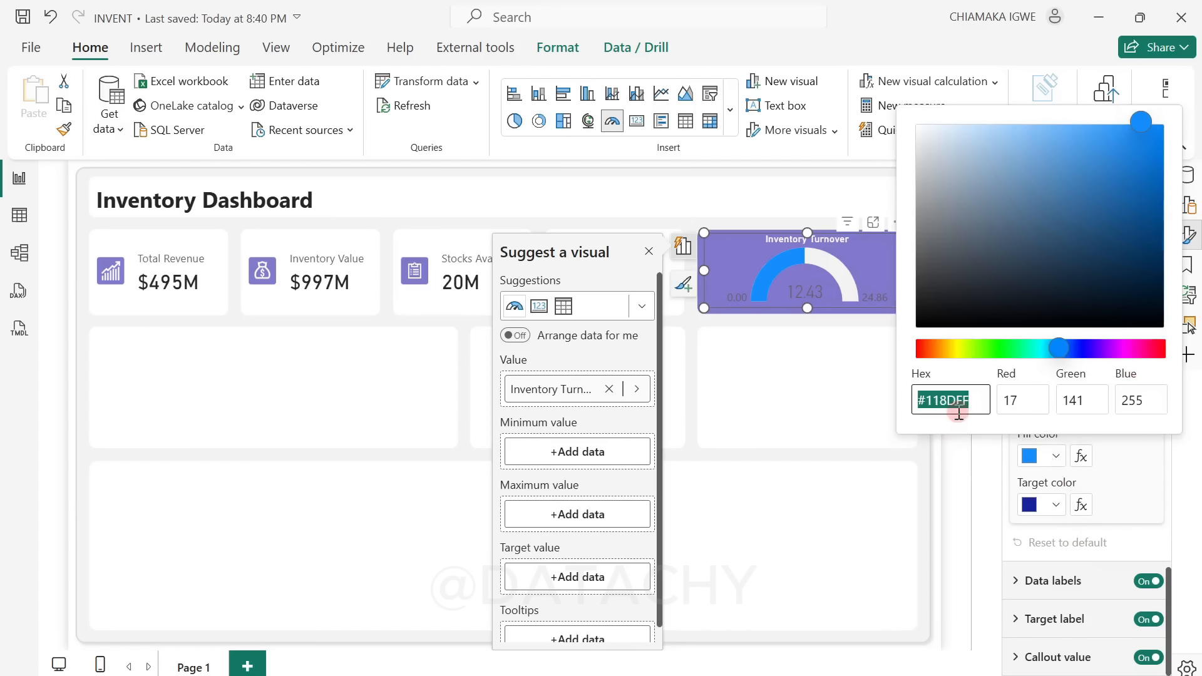
type("#B8AFFF")
left_click(980, 446)
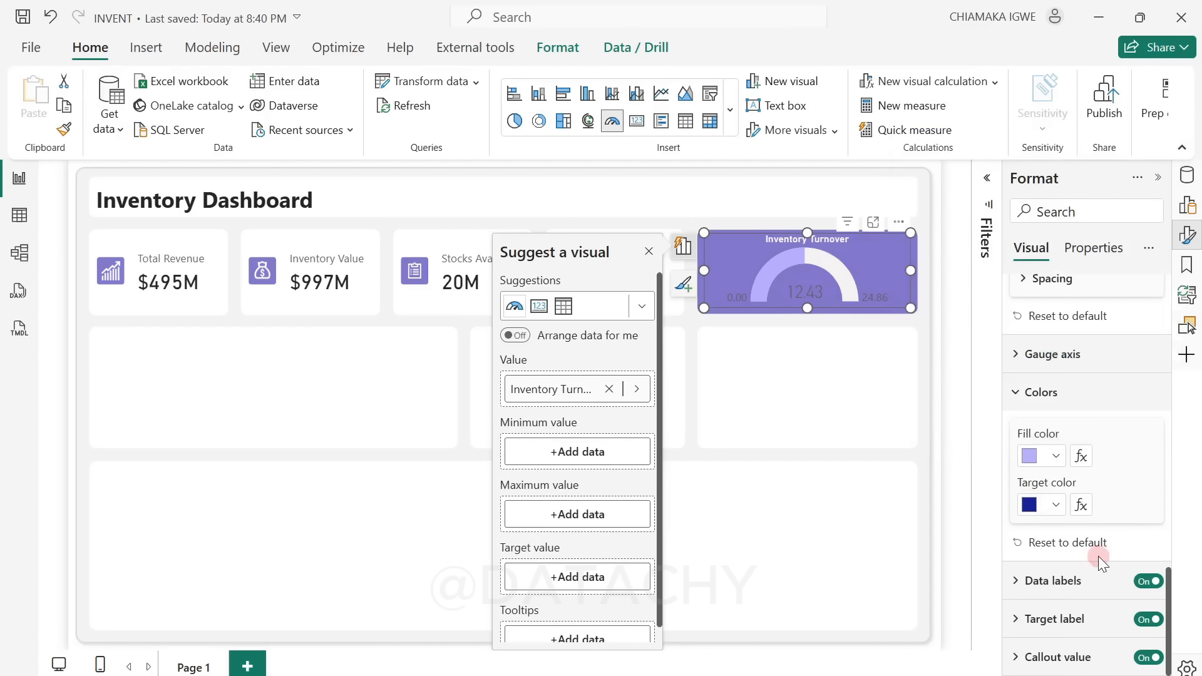
Step: Turn off the gauge's data labels and set its callout value color to white
left_click(1144, 583)
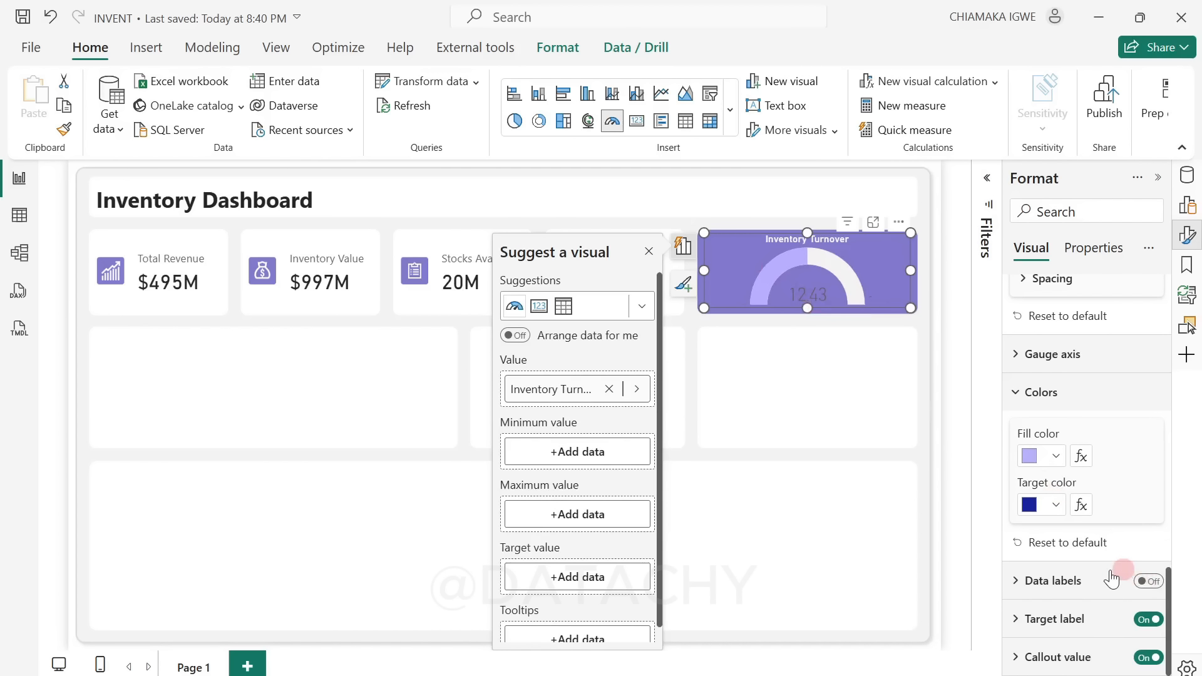
left_click(1032, 654)
scroll(1033, 649, "down", 3)
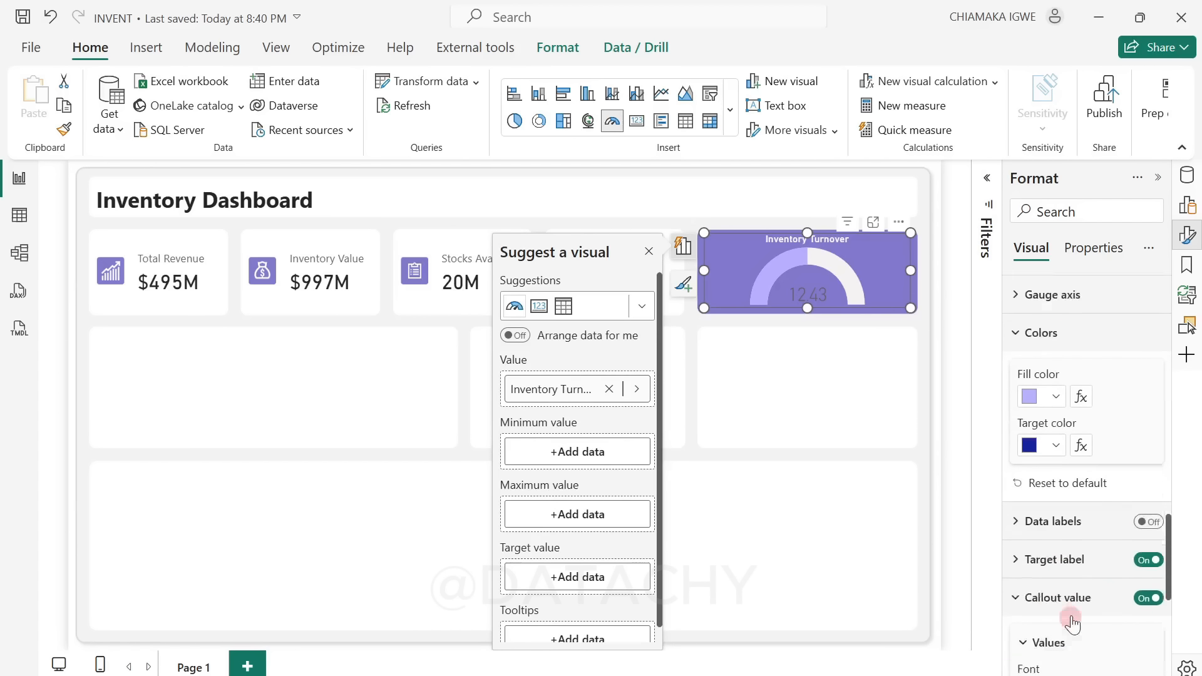
left_click(1050, 643)
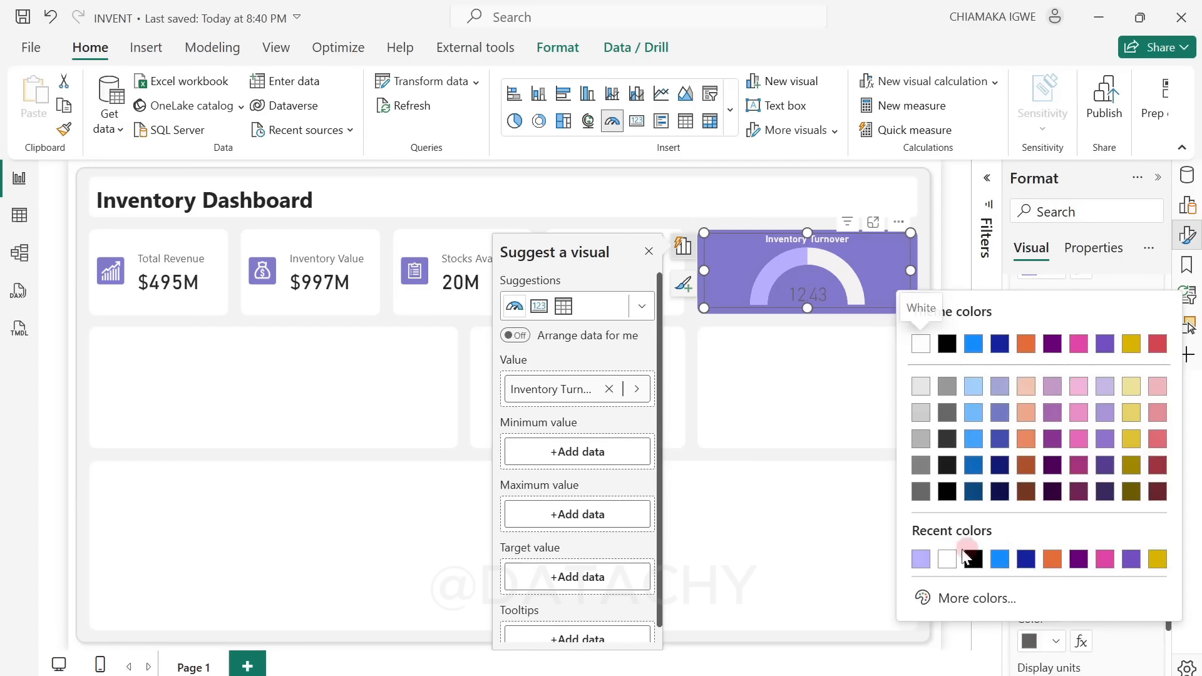
left_click(948, 564)
left_click(881, 548)
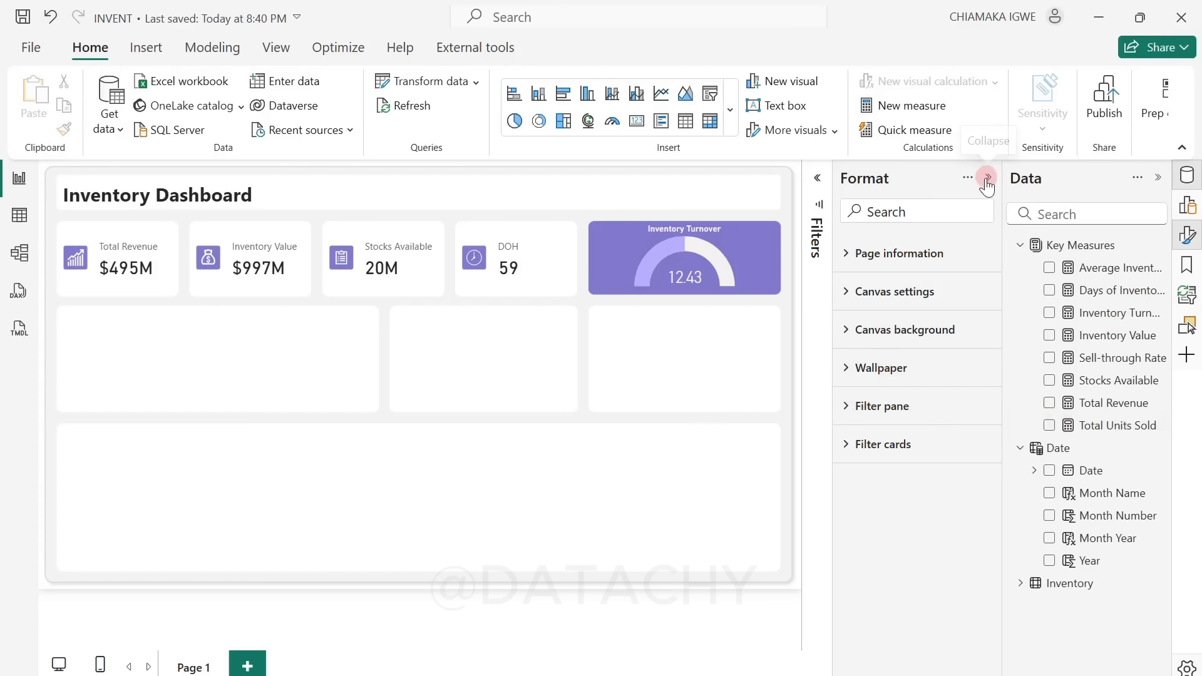
Step: Insert a clustered column chart and fit it into the empty card below the Total Revenue, Inventory Value and Stocks Available cards
left_click(985, 179)
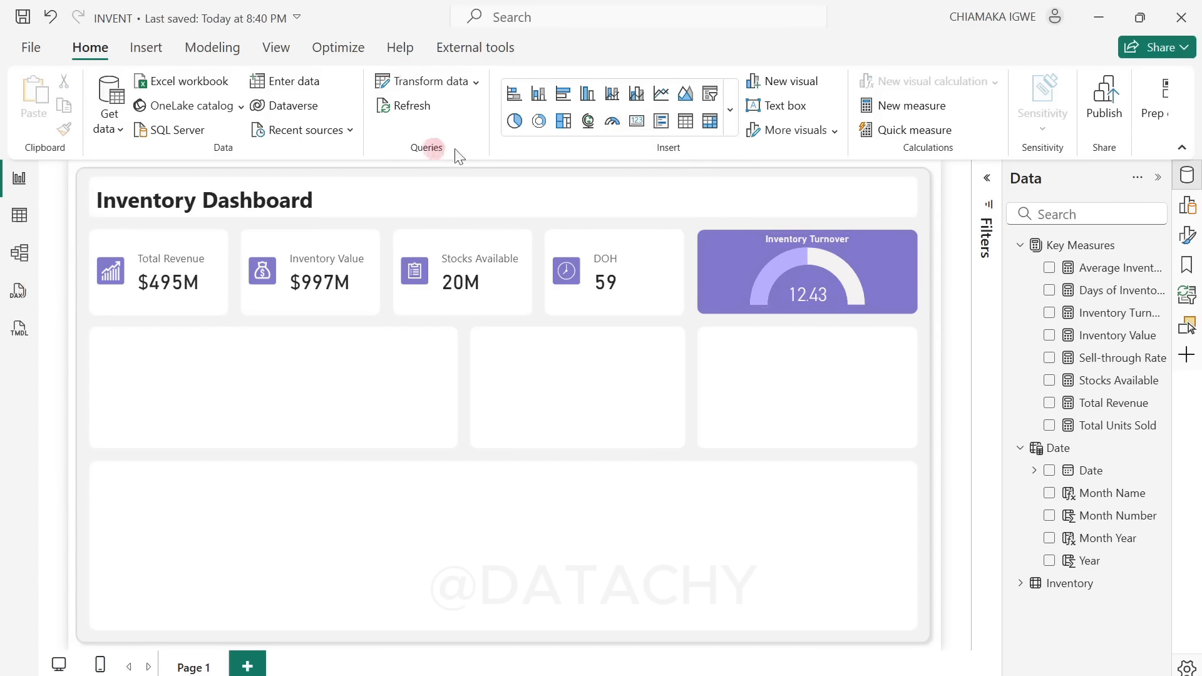
left_click(1188, 206)
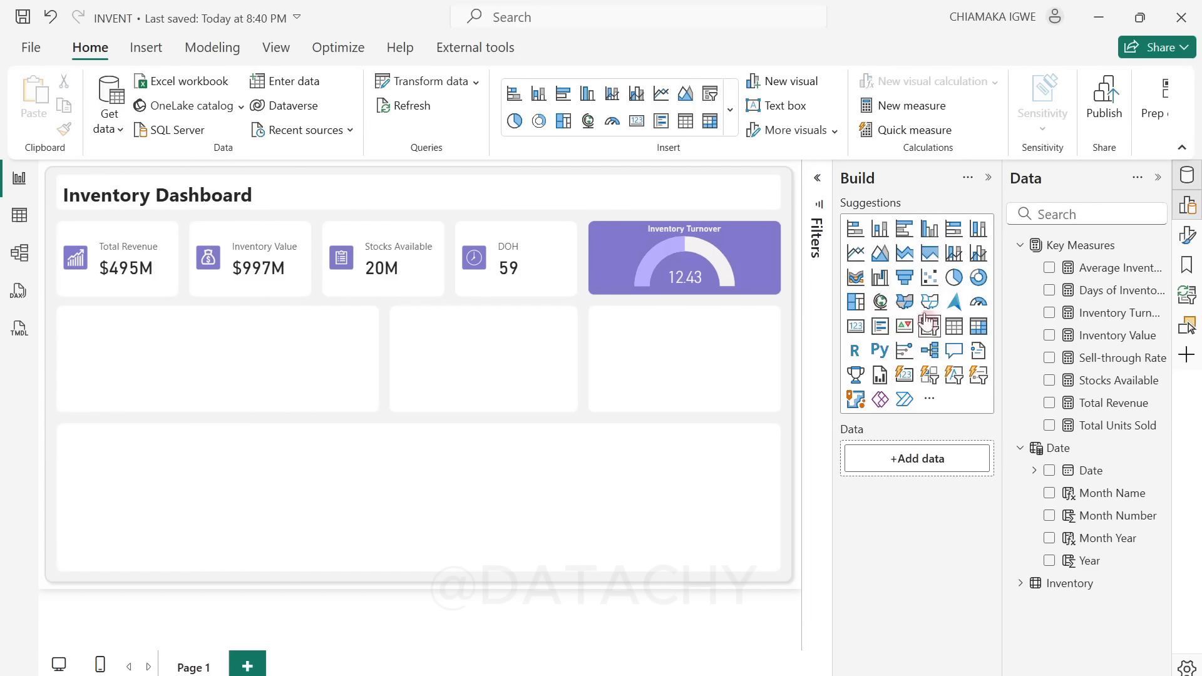
left_click(929, 229)
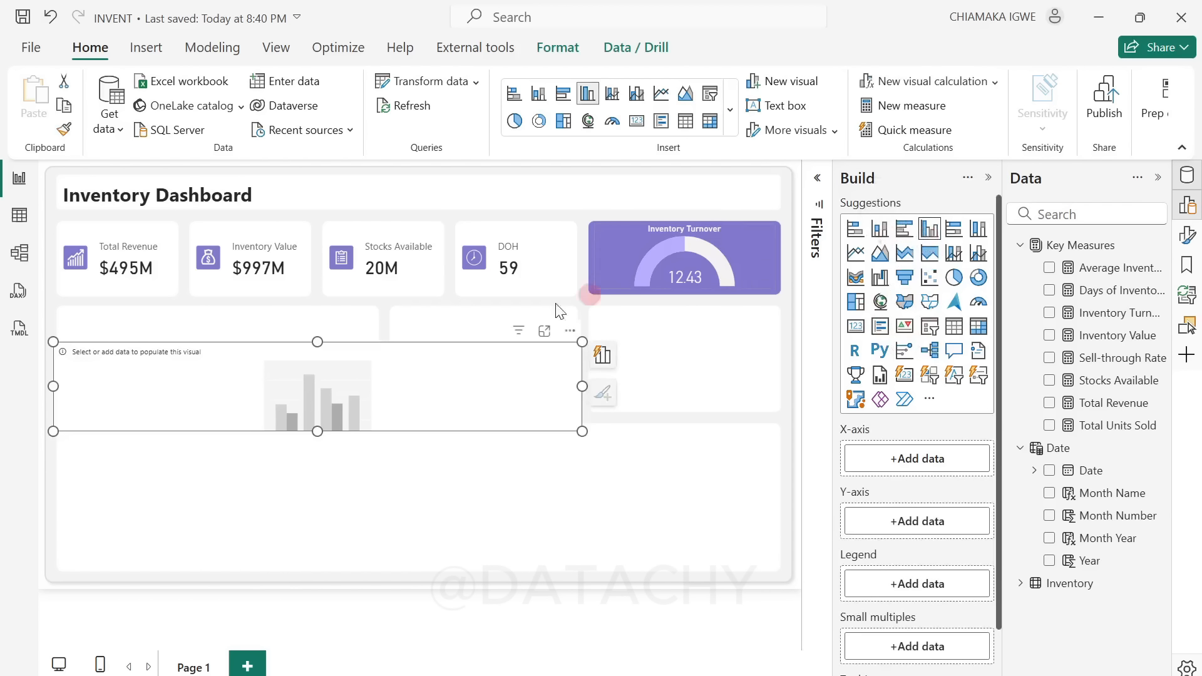
left_click_drag(441, 406, 450, 373)
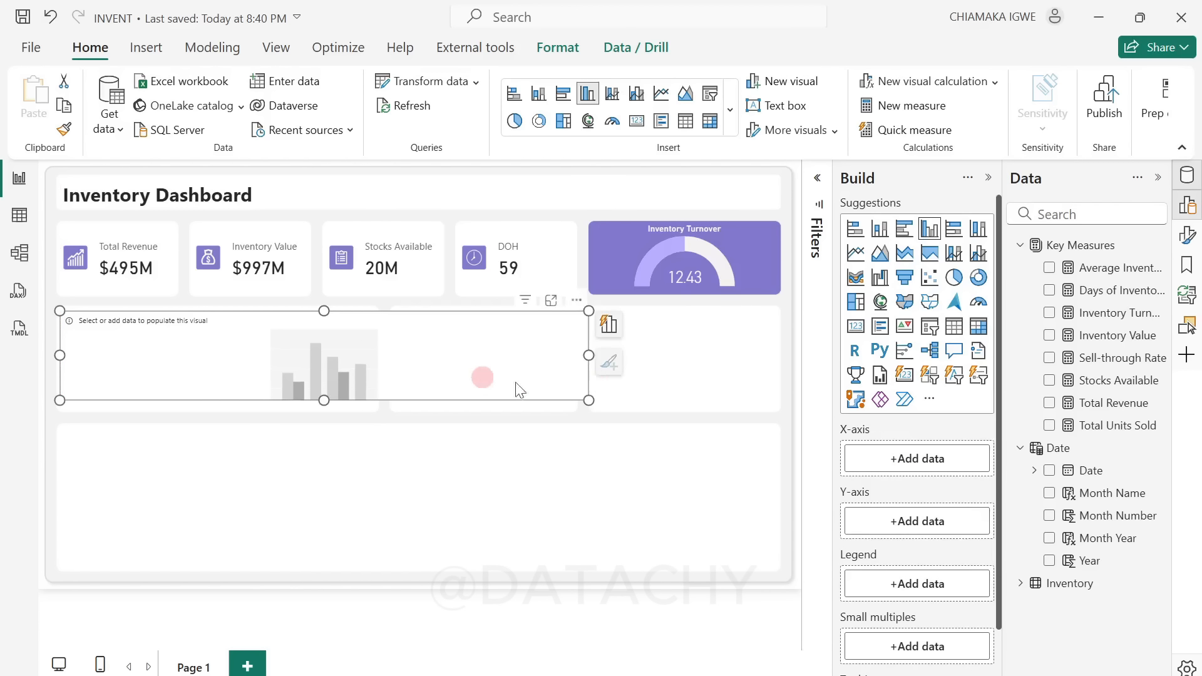
left_click_drag(587, 358, 372, 355)
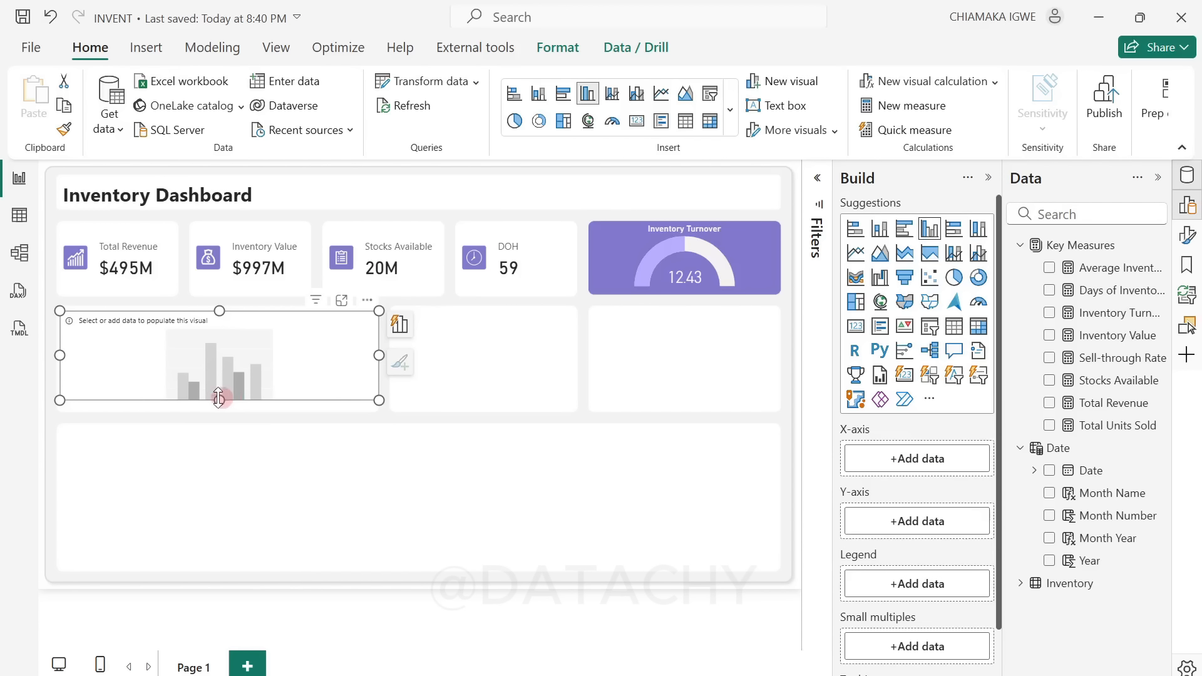
left_click_drag(218, 398, 212, 408)
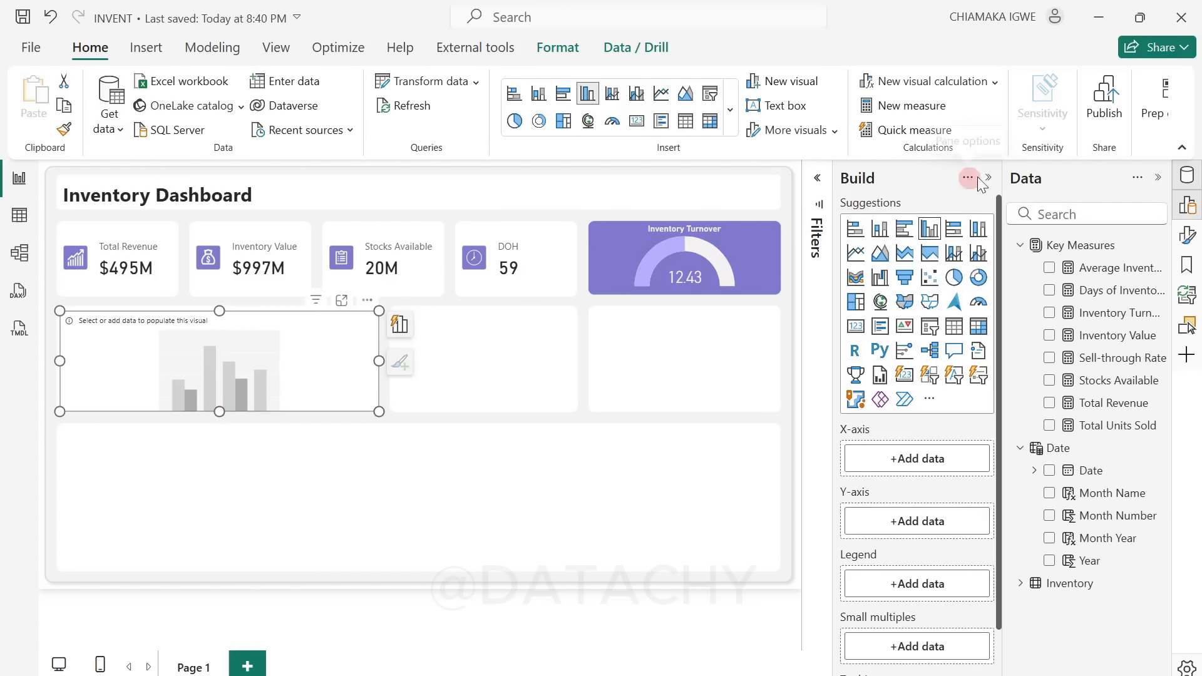
Step: Plot Stocks Available and Total Units Sold on the column chart's Y-axis, with Month Name on the X-axis
left_click(1049, 382)
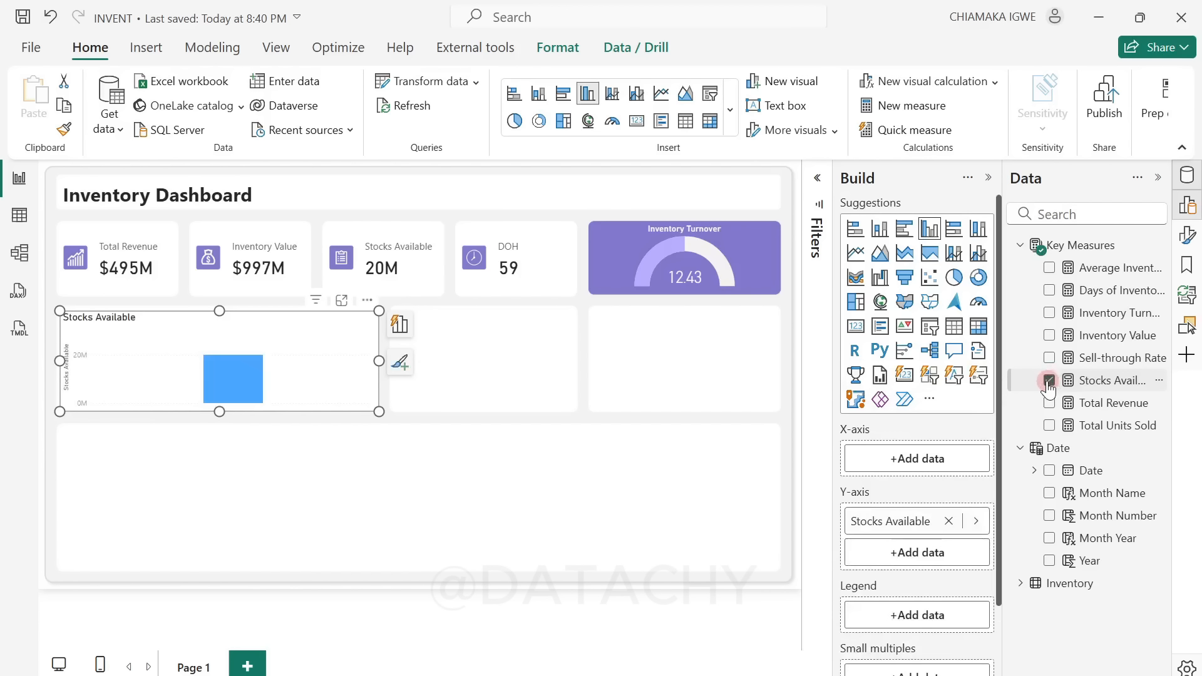
left_click(1049, 427)
left_click(578, 330)
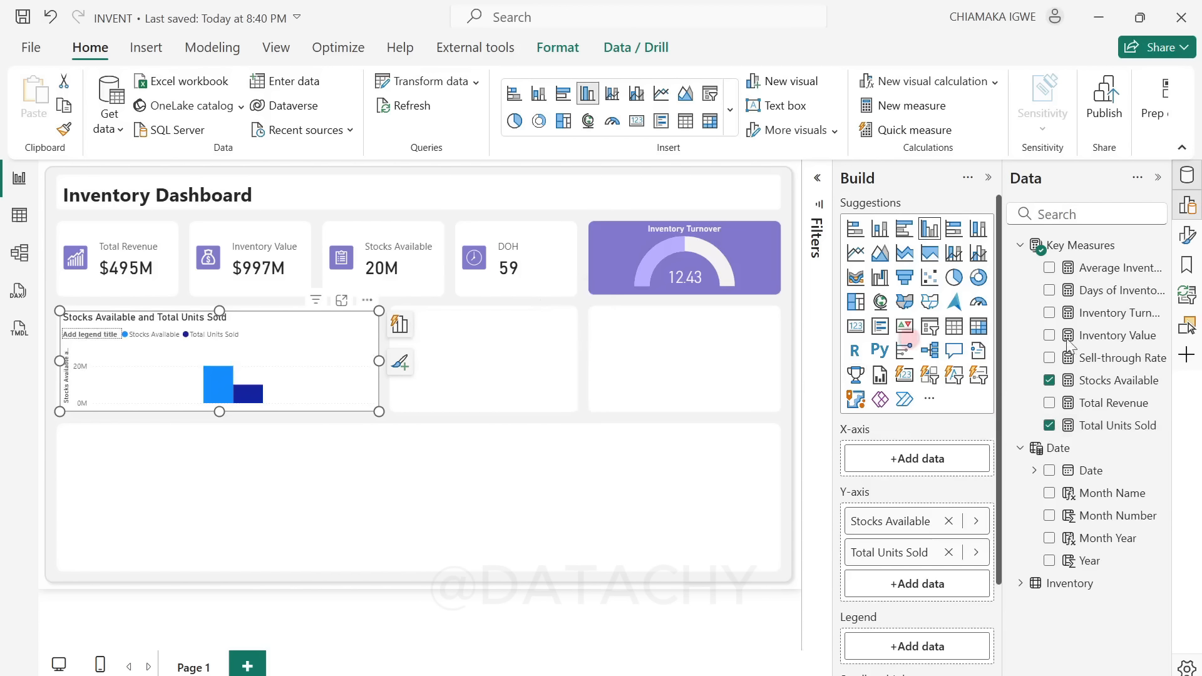
left_click(1049, 493)
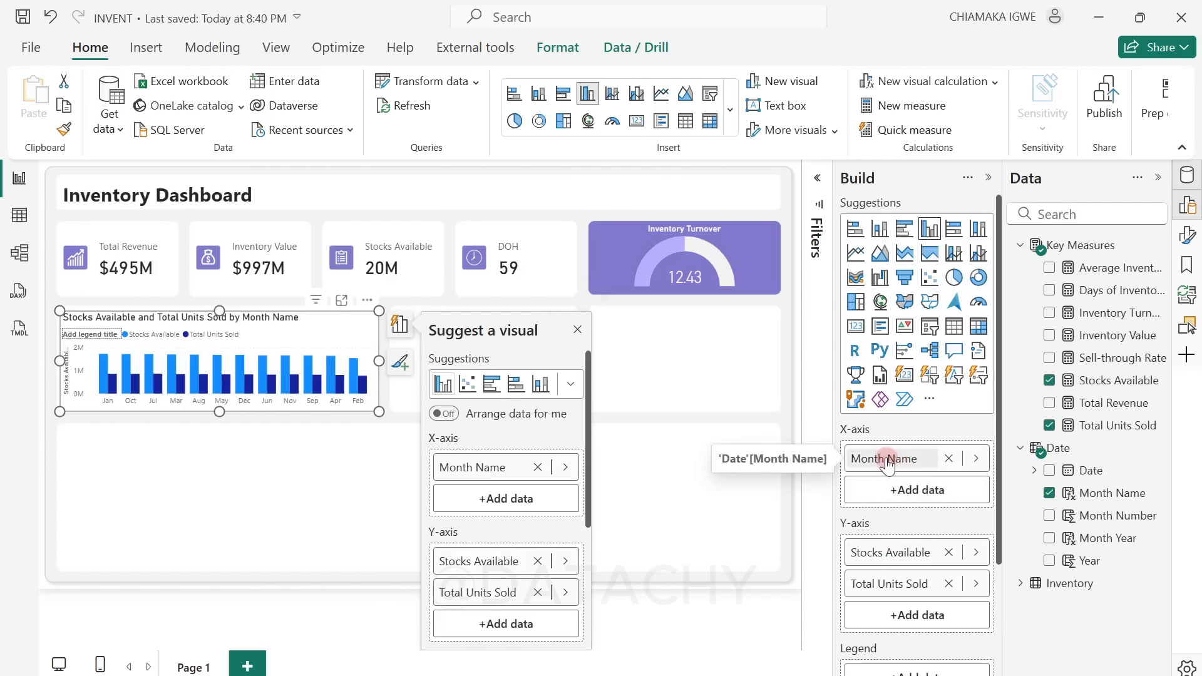
left_click(577, 329)
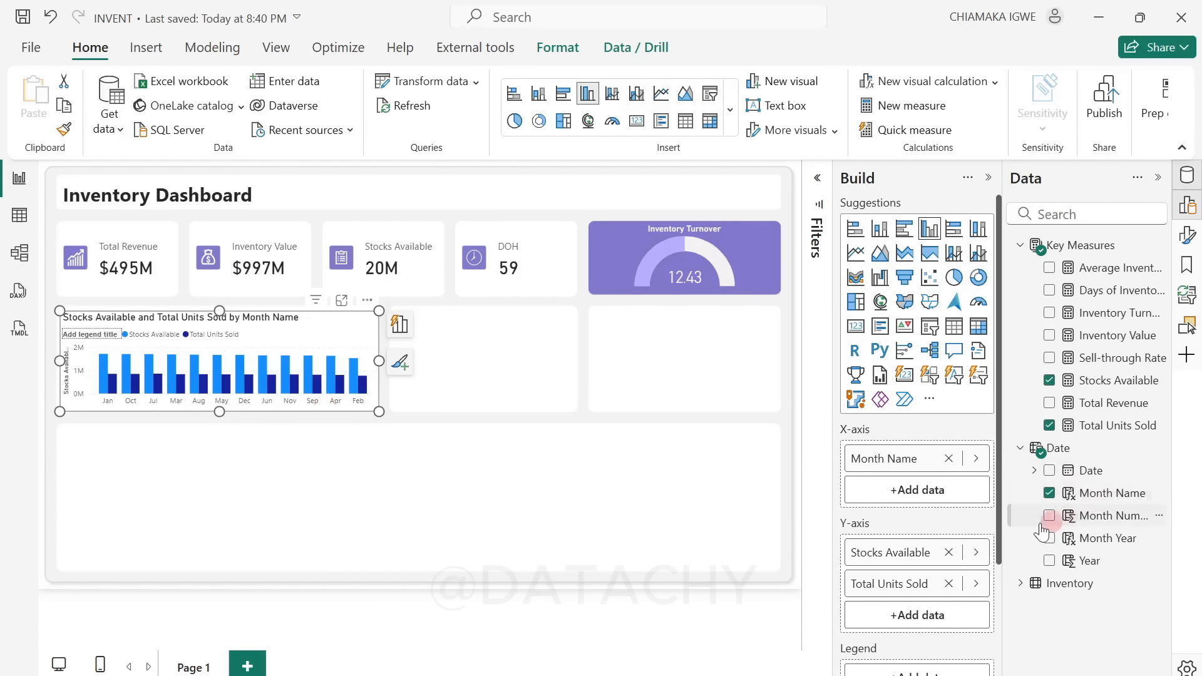
Step: Sort the Month Name column by Month Number so the chart's months follow calendar order
left_click(1112, 498)
left_click(714, 129)
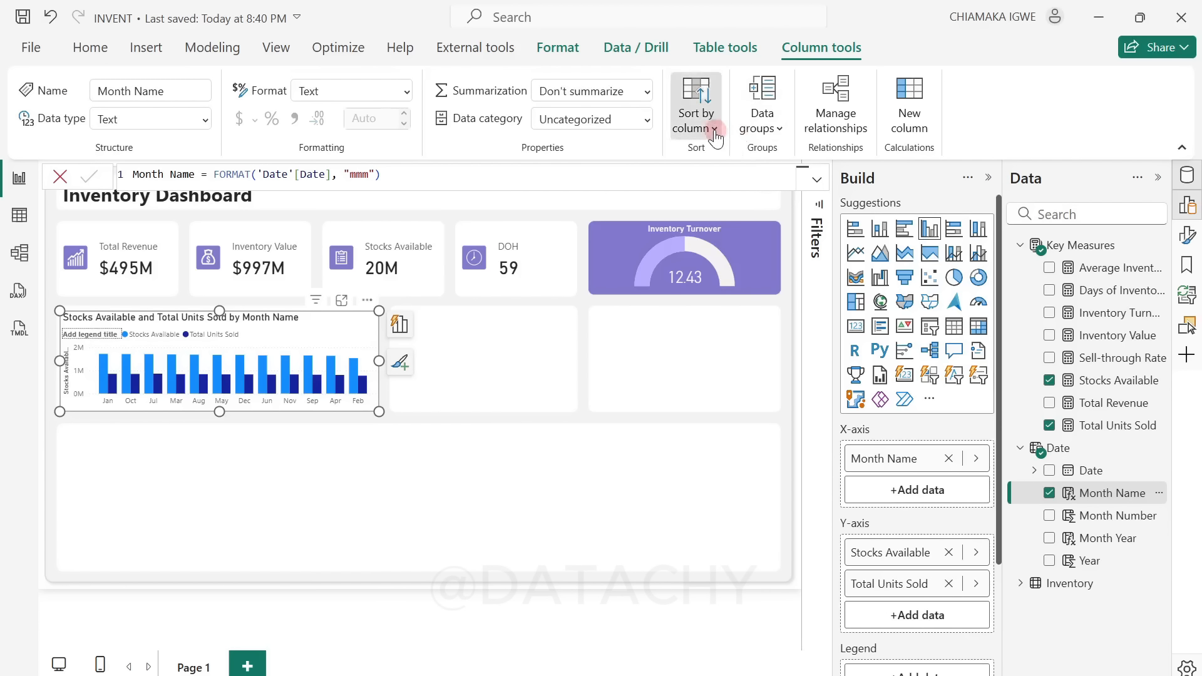
left_click(737, 225)
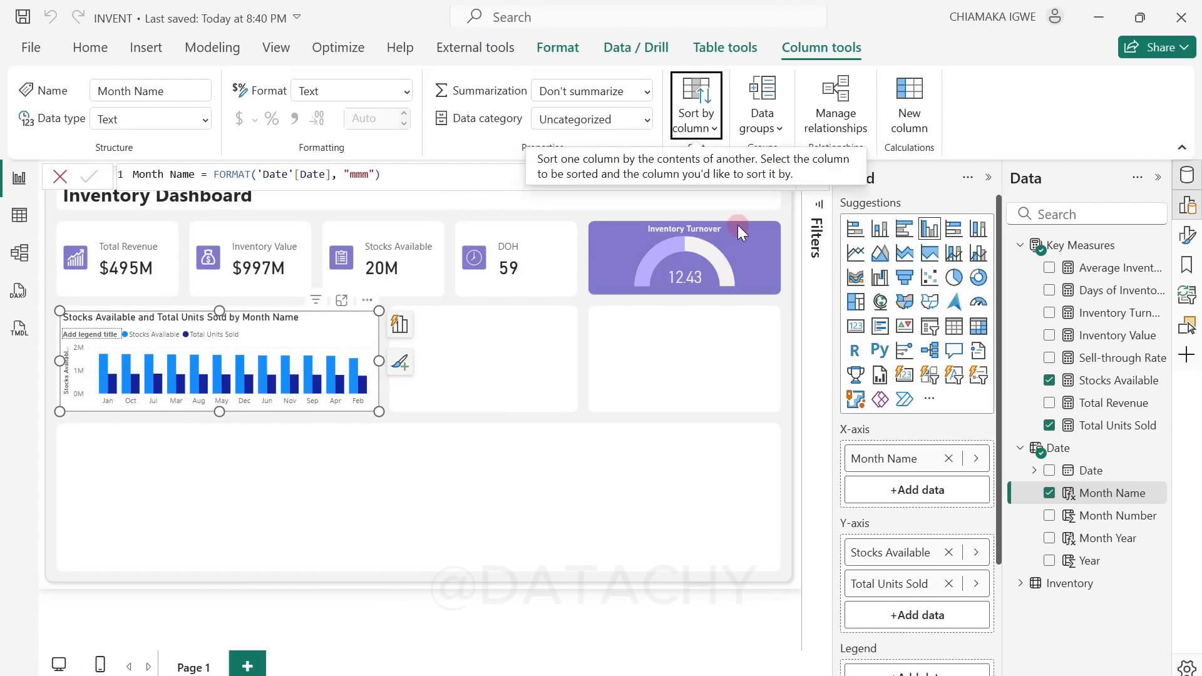
left_click(1049, 494)
left_click(1049, 494)
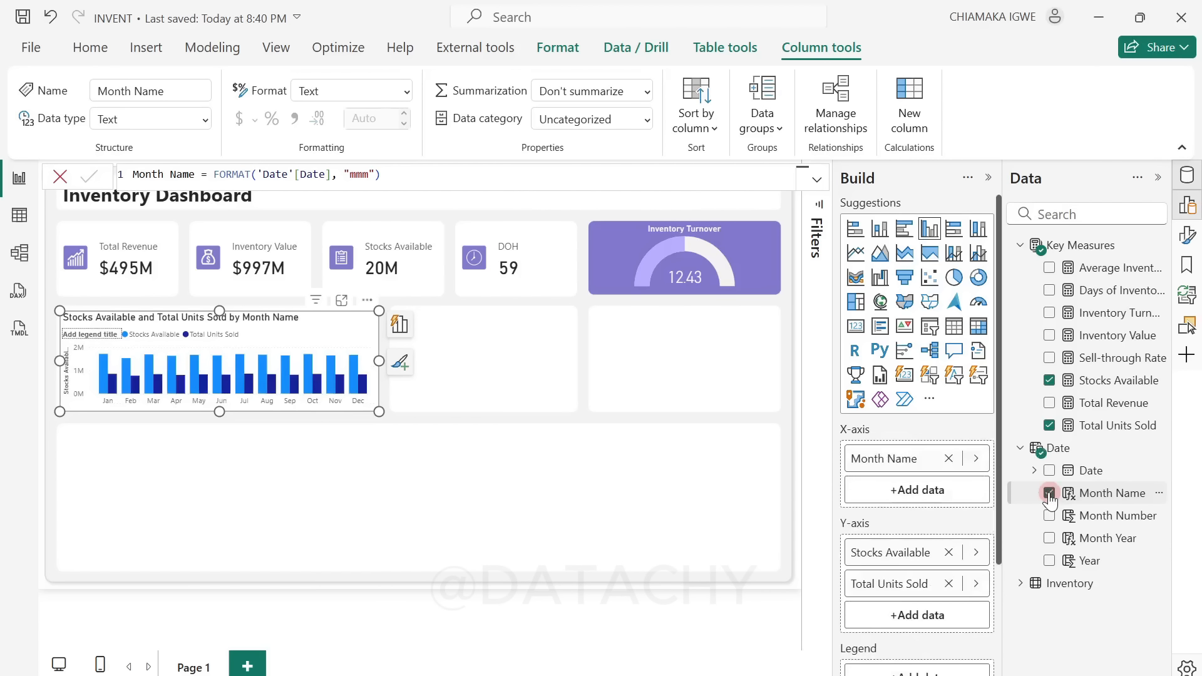
left_click(143, 411)
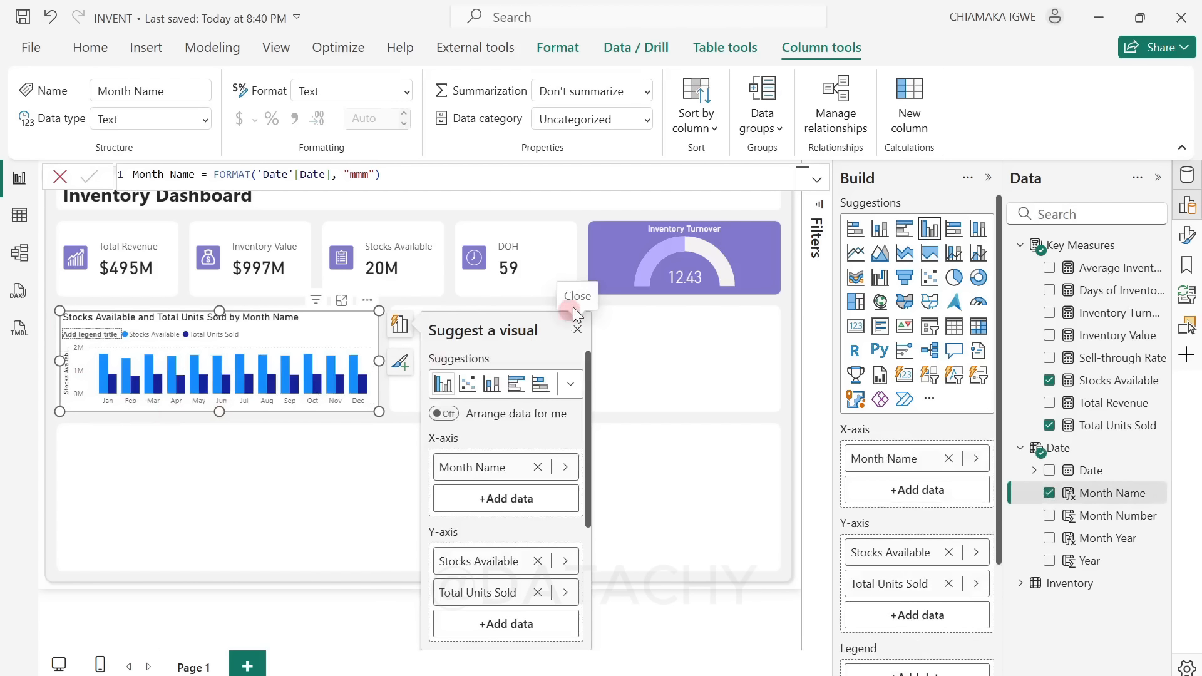
left_click(577, 330)
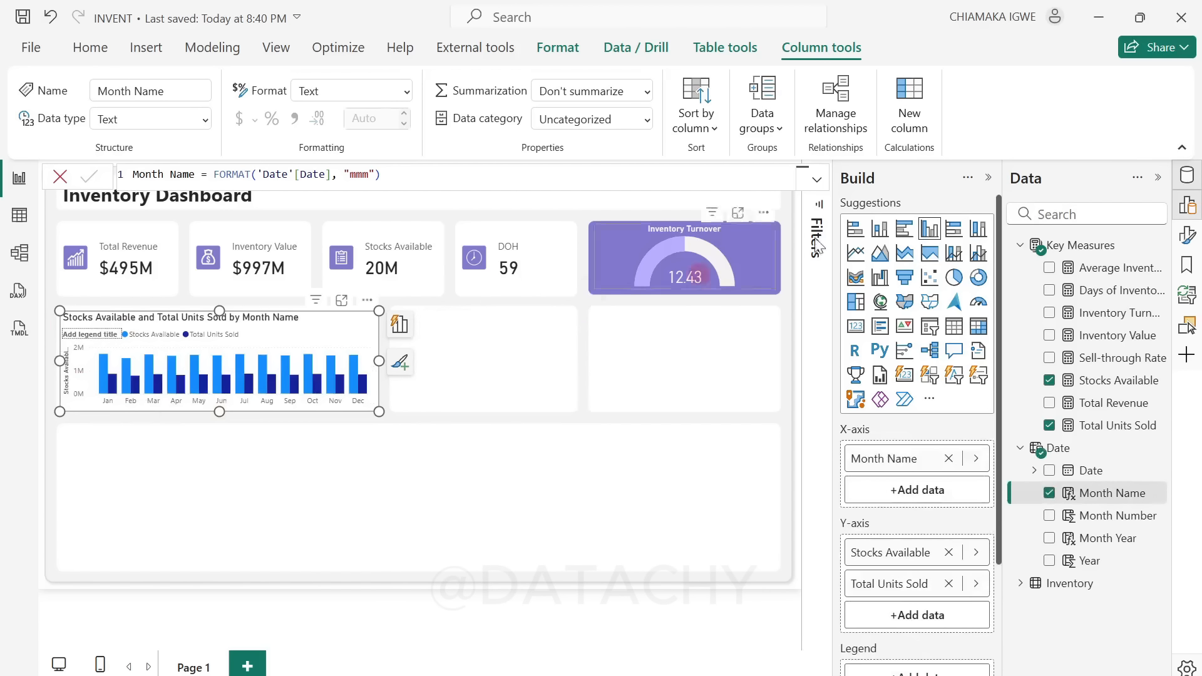
Step: Turn off the background of the Stocks Available and Total Units Sold column chart
left_click(988, 179)
left_click(1188, 236)
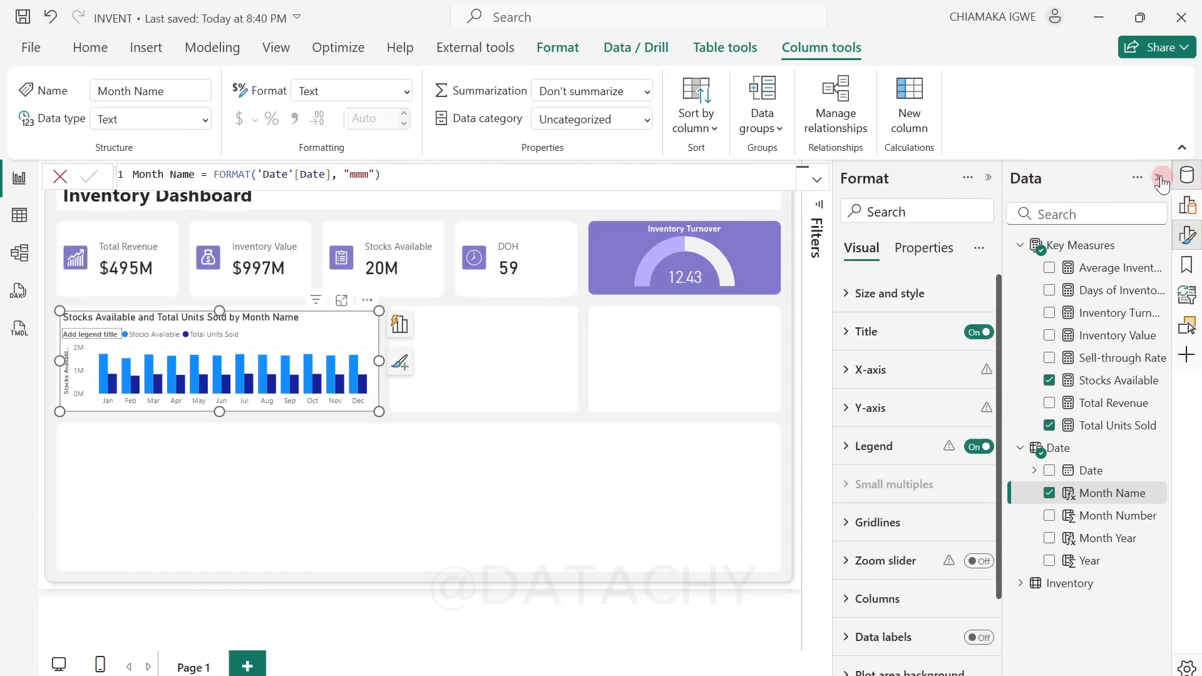
left_click(1160, 179)
left_click(1016, 294)
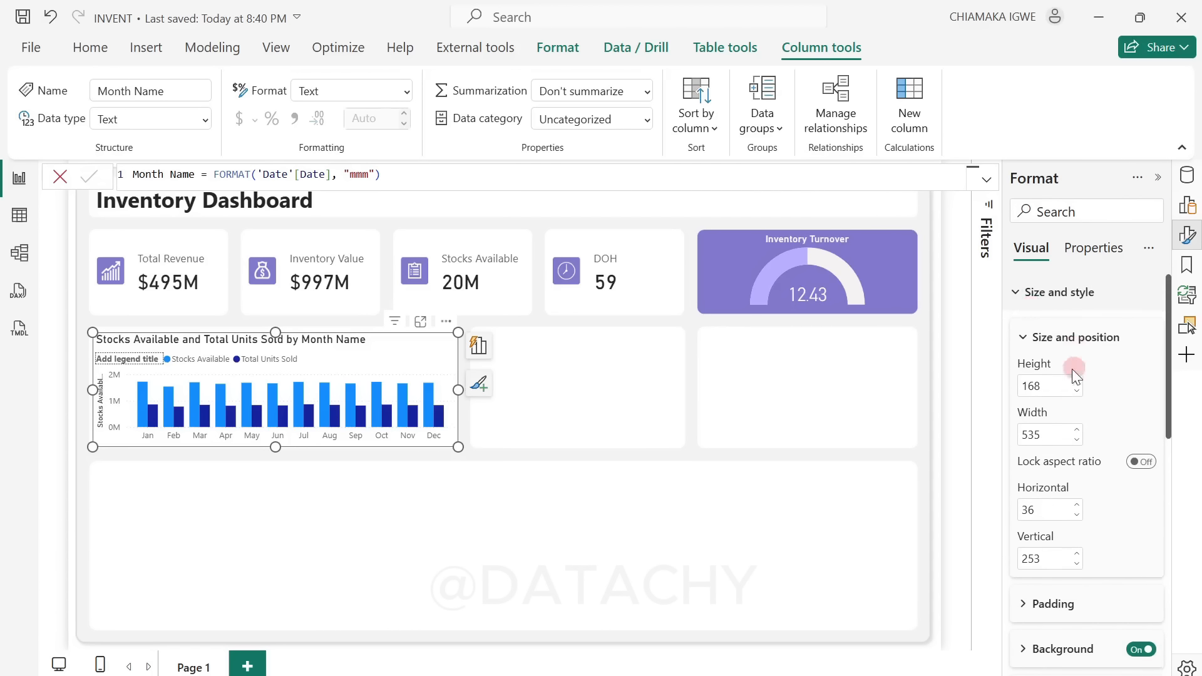
scroll(1099, 437, "down", 5)
left_click(1138, 370)
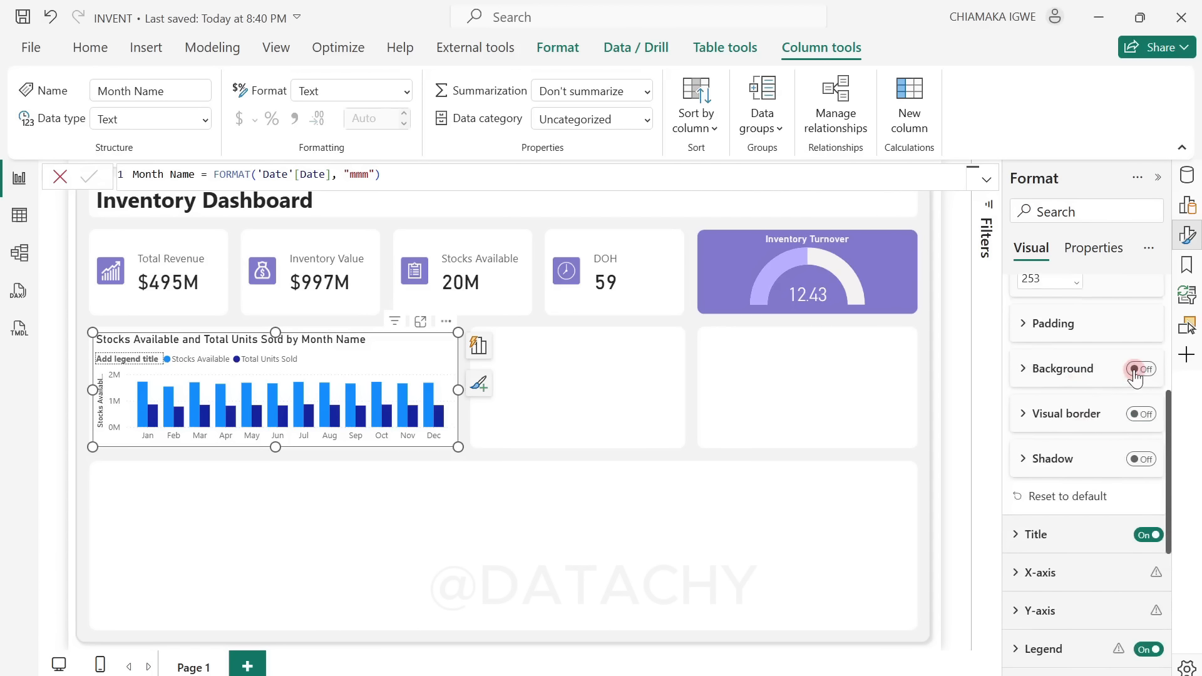
Step: Set the column chart title's font size to 12
scroll(1061, 495, "down", 2)
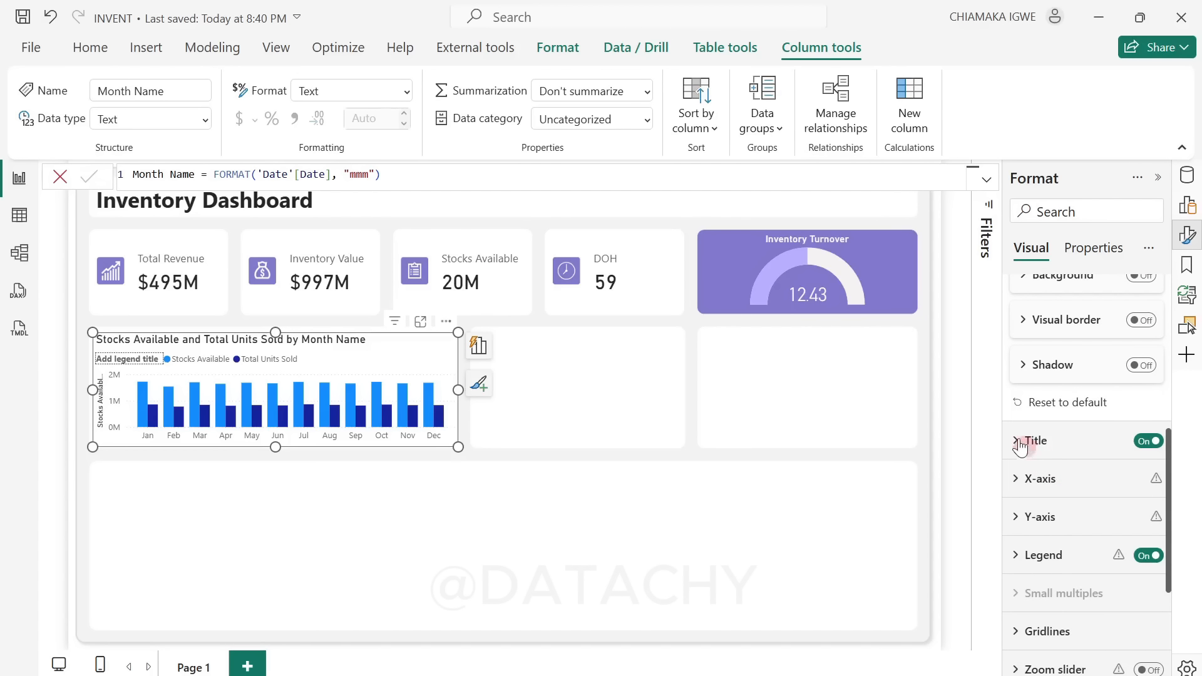
left_click(1027, 438)
scroll(1106, 504, "down", 1)
scroll(1106, 504, "down", 1)
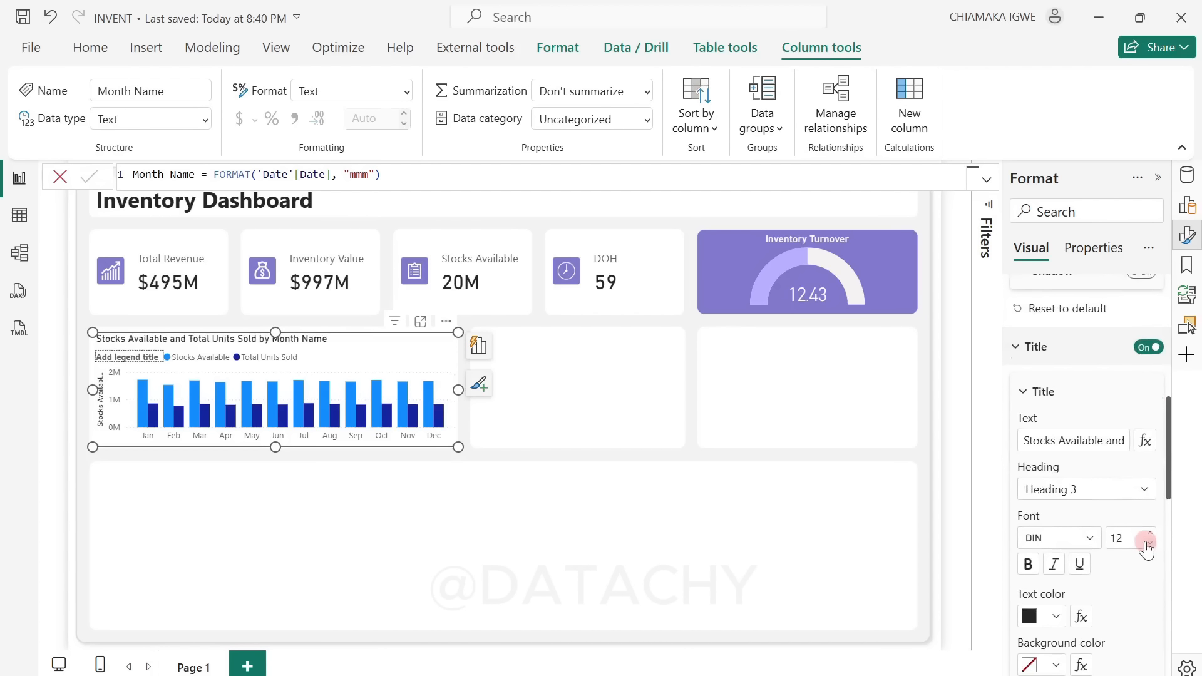
scroll(1141, 501, "down", 5)
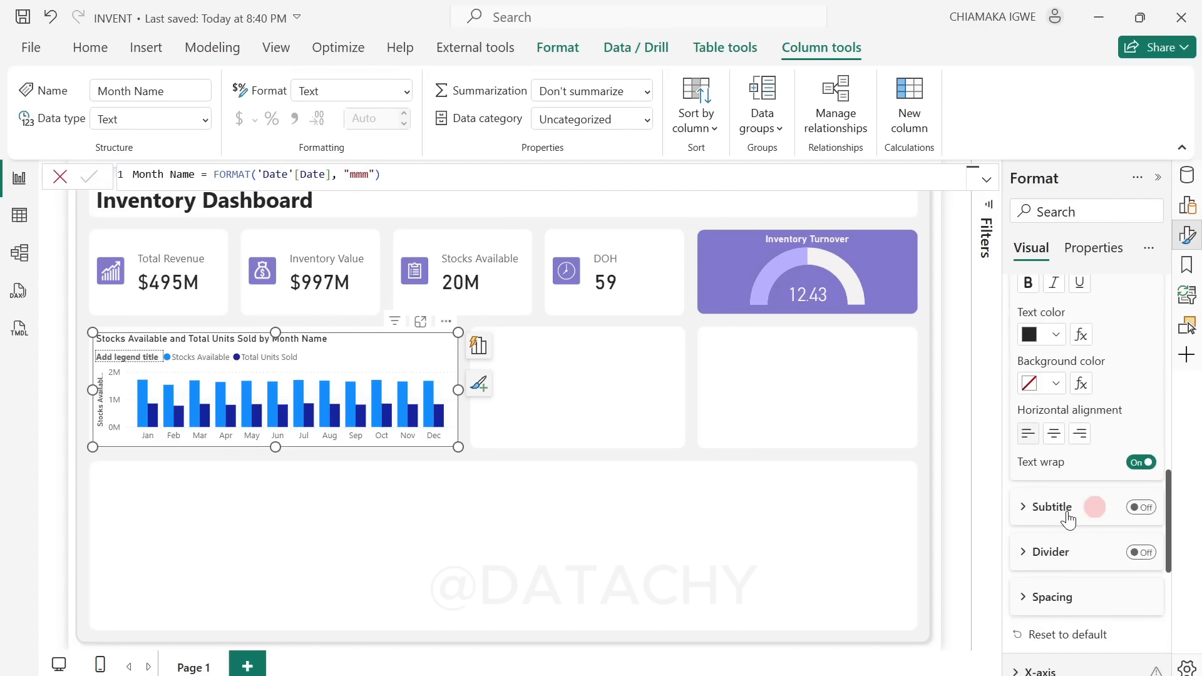
Step: Turn off the legend title of the column chart
scroll(1074, 539, "down", 6)
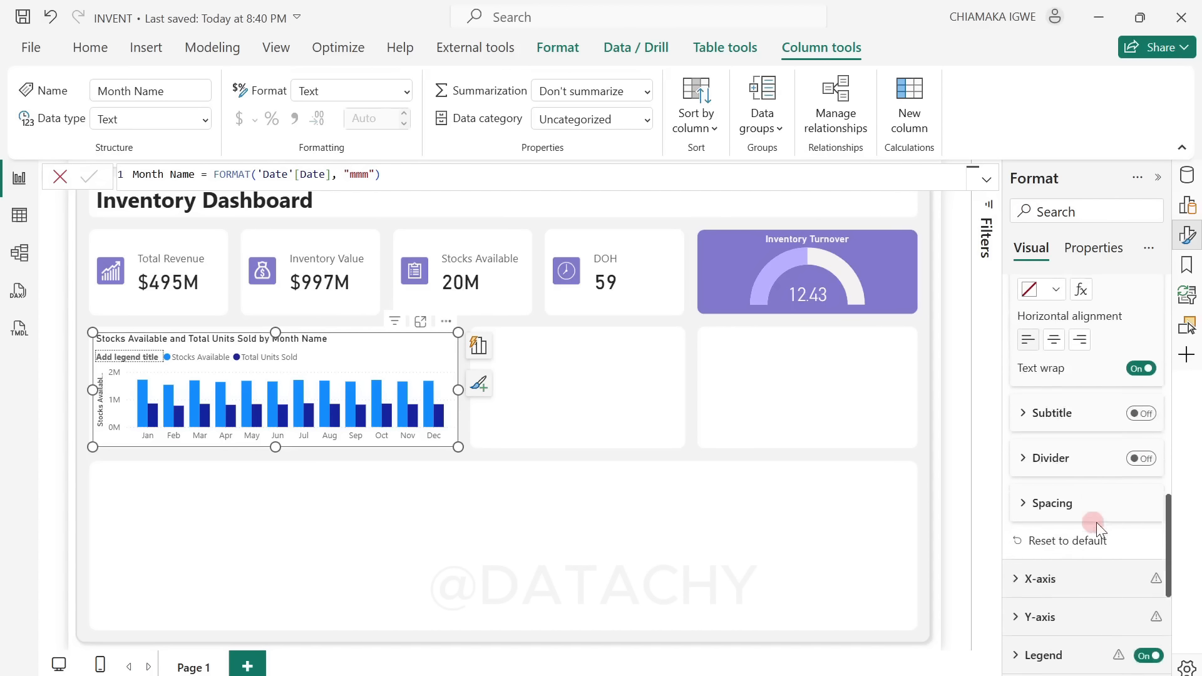
left_click(1009, 375)
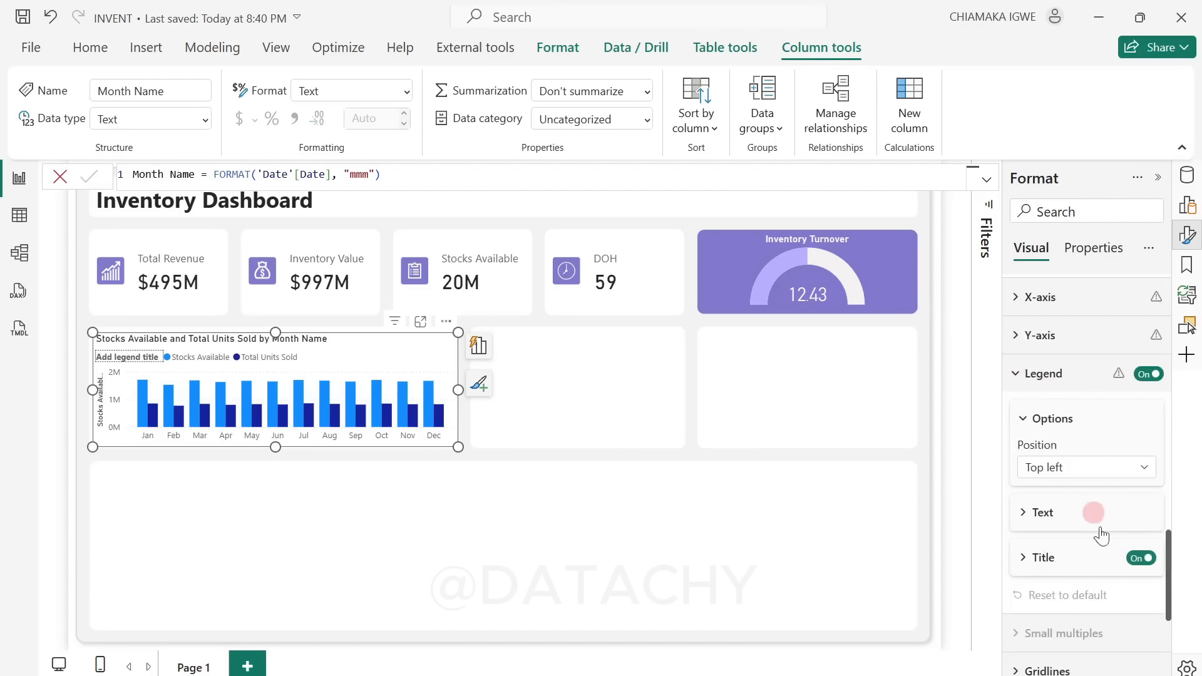
left_click(1136, 559)
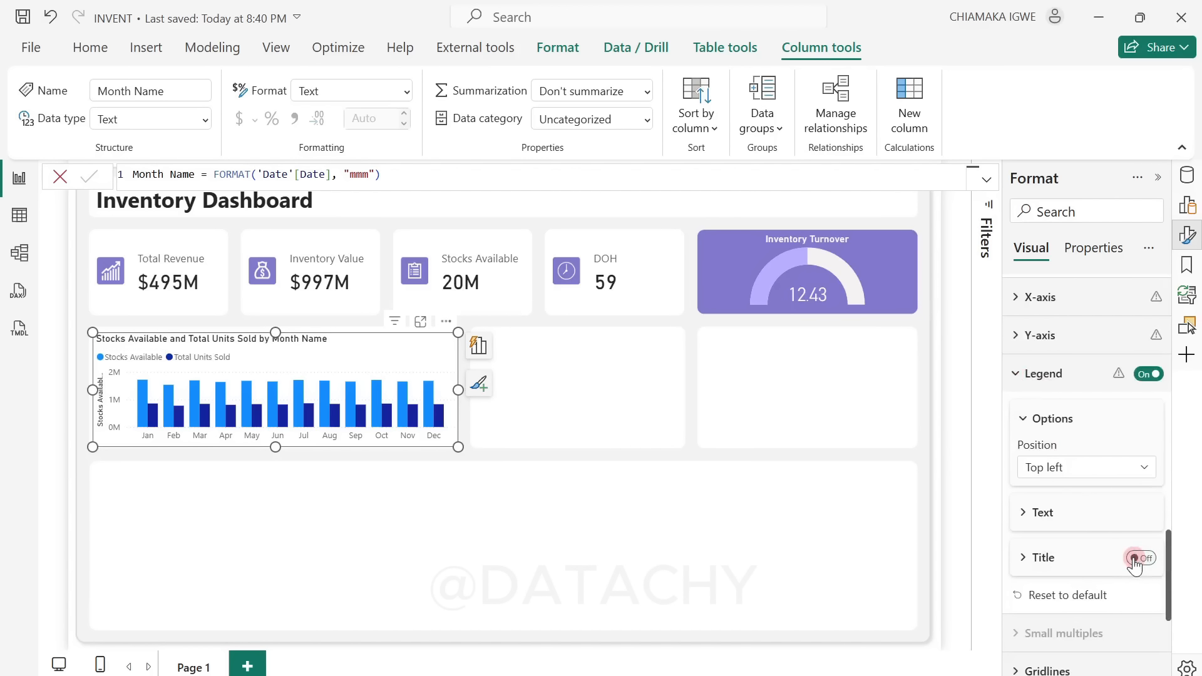
Step: Turn off the column chart's Y-axis values and Y-axis title
scroll(1093, 514, "up", 2)
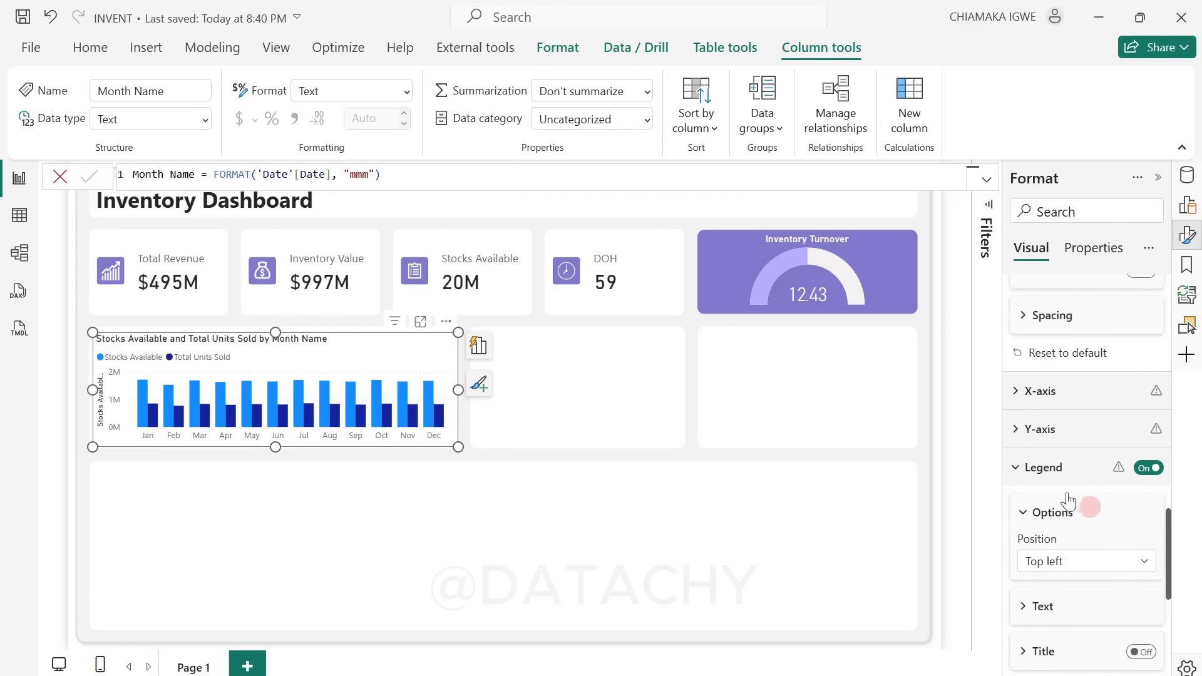
left_click(1020, 392)
scroll(1079, 461, "down", 2)
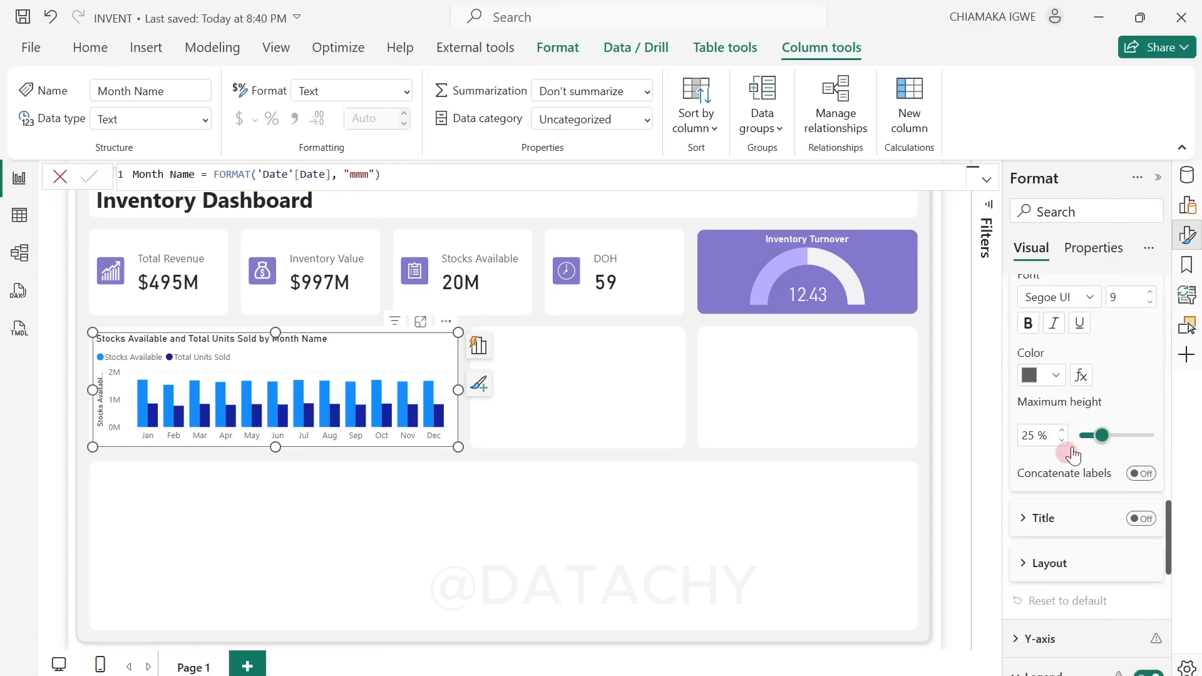
scroll(1079, 449, "up", 1)
scroll(1136, 605, "down", 5)
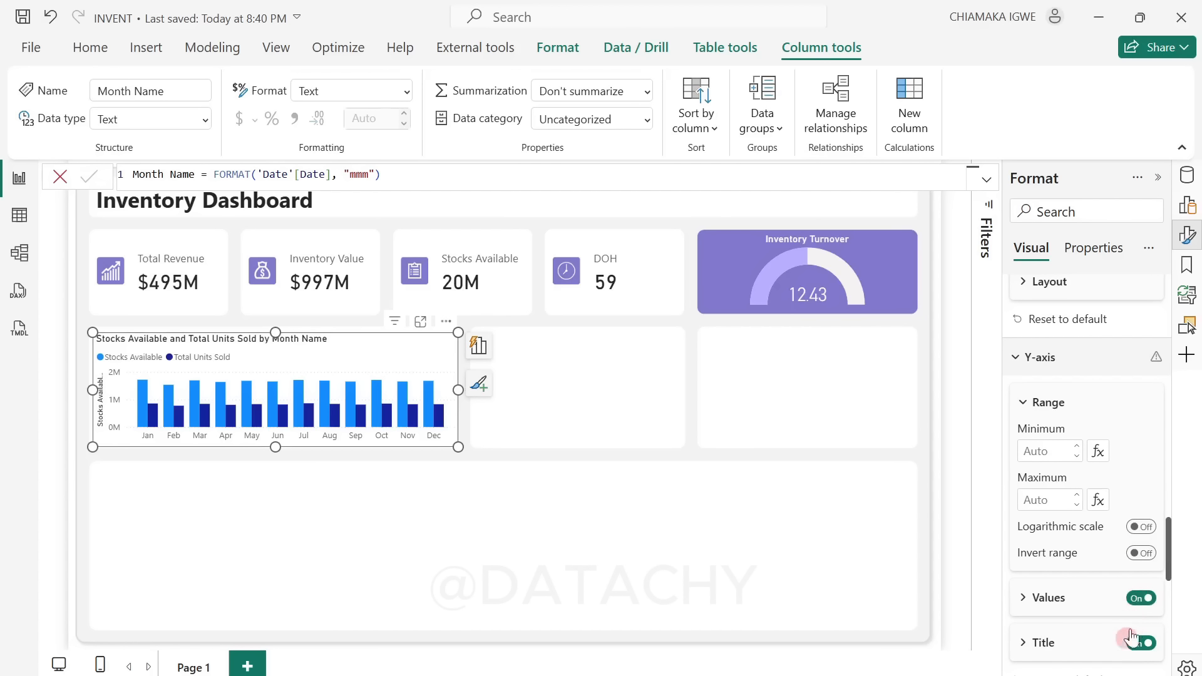
left_click(1141, 598)
left_click(1135, 643)
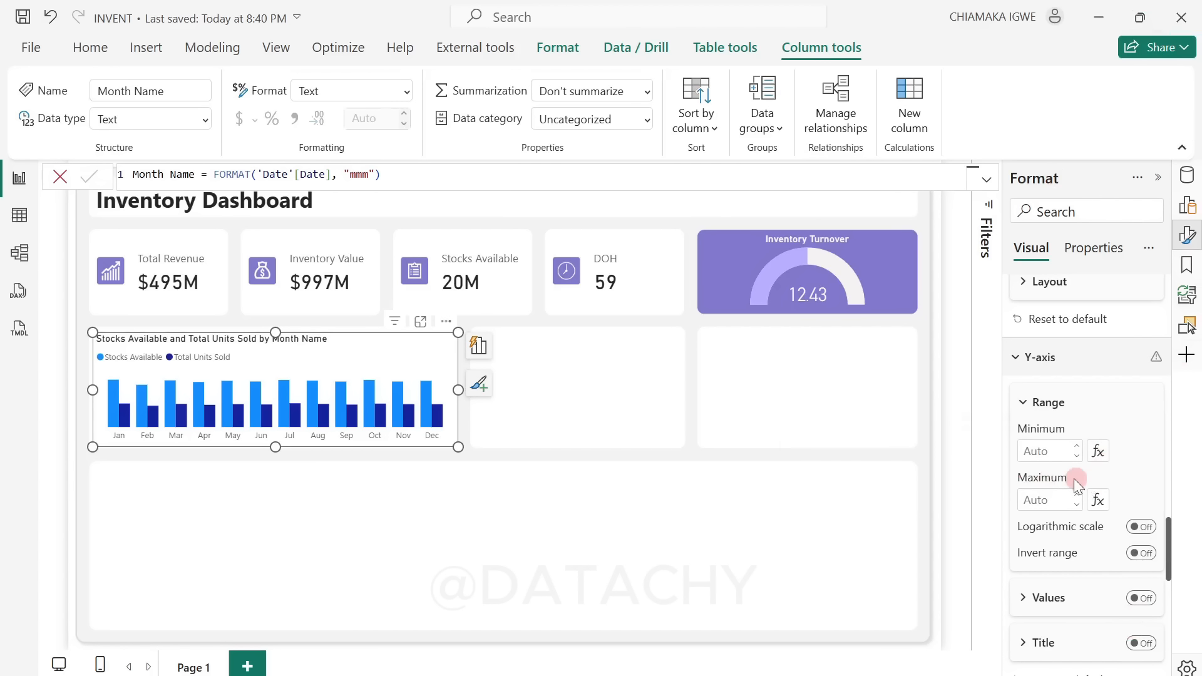
Step: Find the legend settings by searching the format options and set the column chart's legend position to Top center
scroll(1074, 479, "up", 3)
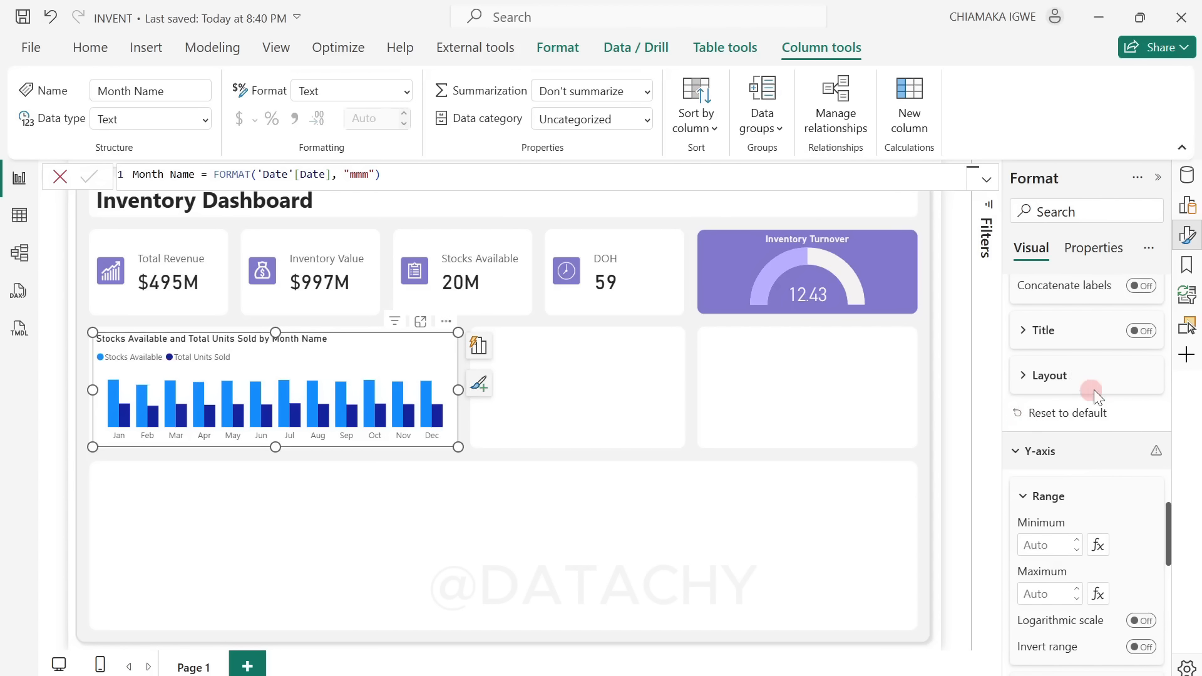
scroll(1102, 394, "up", 6)
scroll(1112, 406, "up", 10)
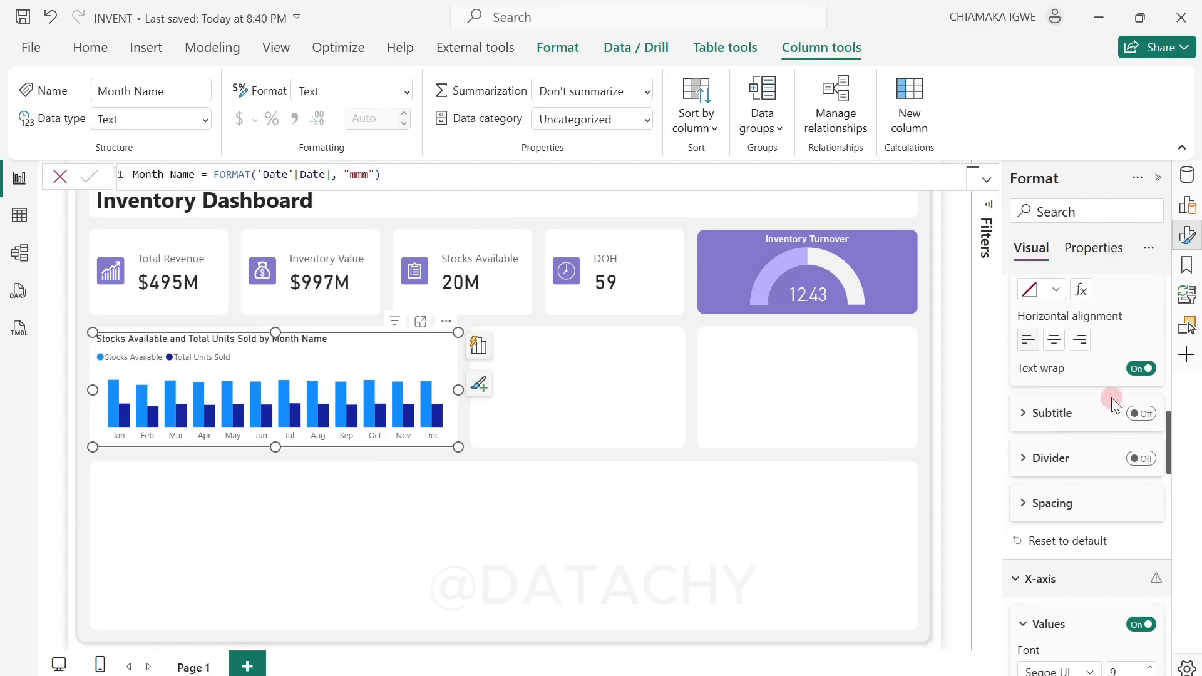
scroll(1111, 397, "up", 3)
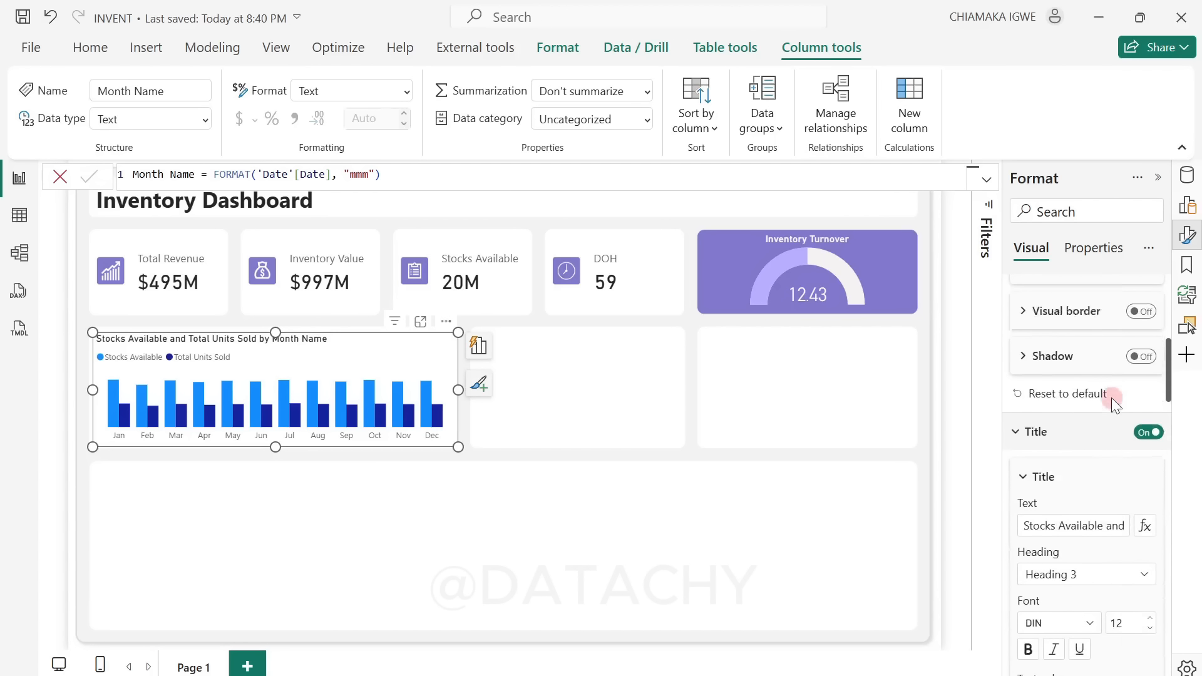
left_click(1062, 212)
type("legen")
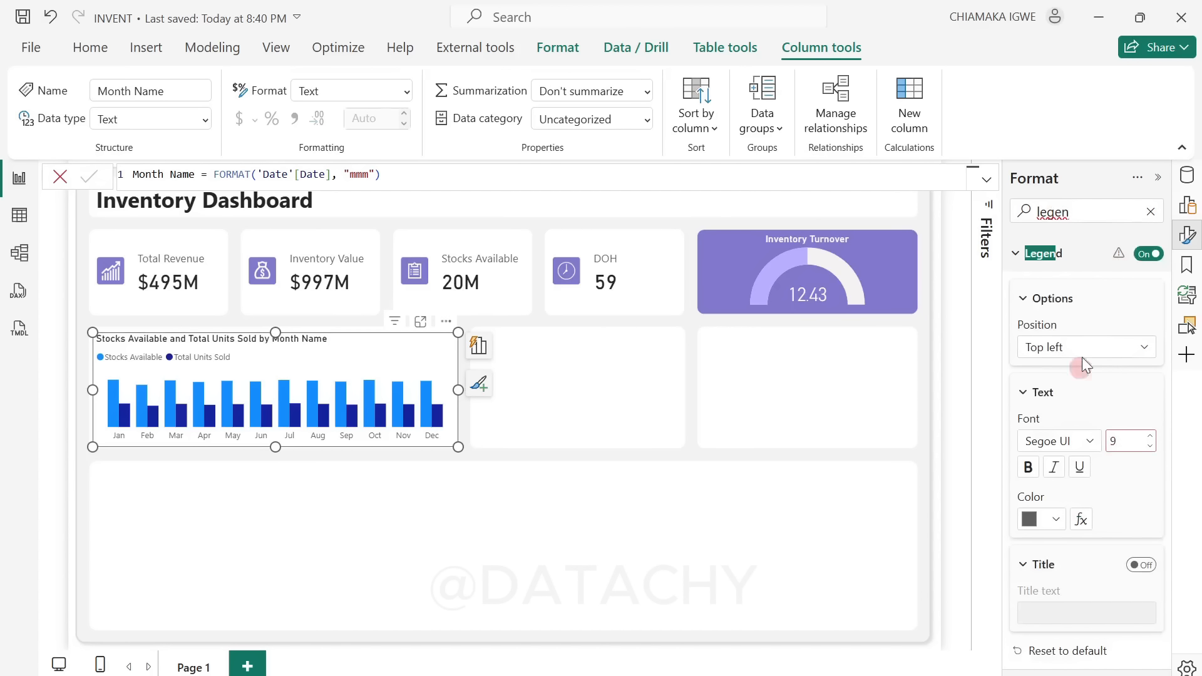
left_click(1064, 347)
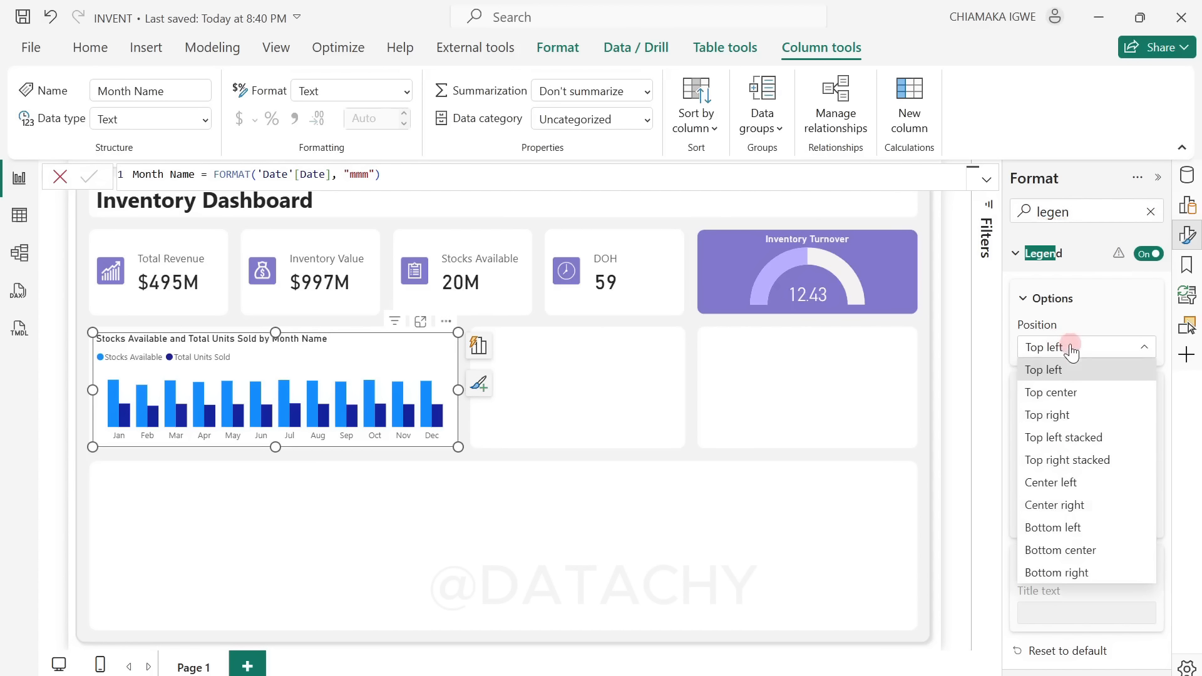
left_click(1082, 394)
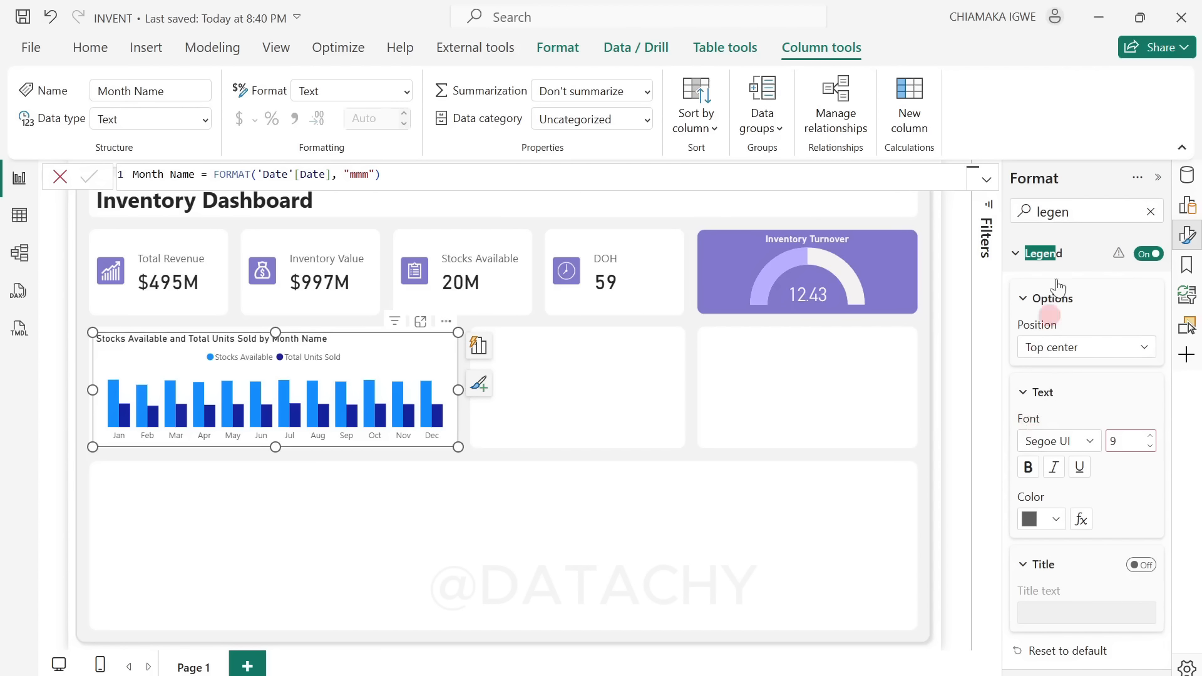
left_click(1150, 213)
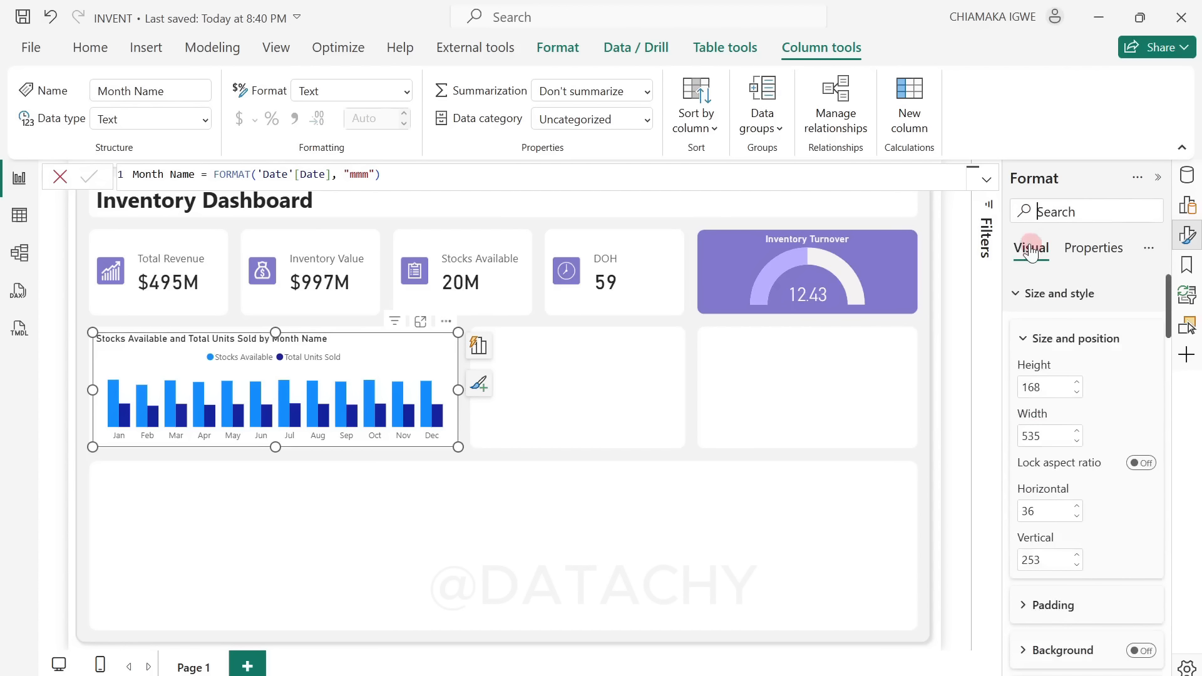
Step: Change the column chart's title text to "Stock Overview by Month"
scroll(1090, 532, "down", 5)
left_click(1028, 451)
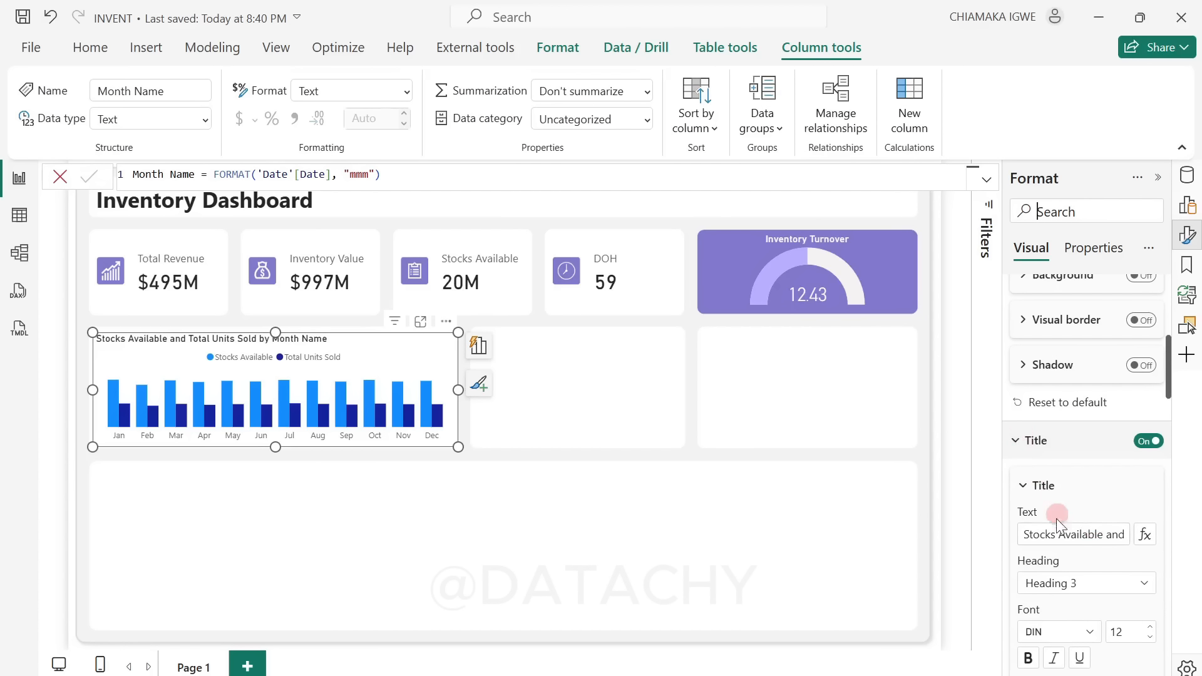
left_click(1060, 536)
key("ctrl+a")
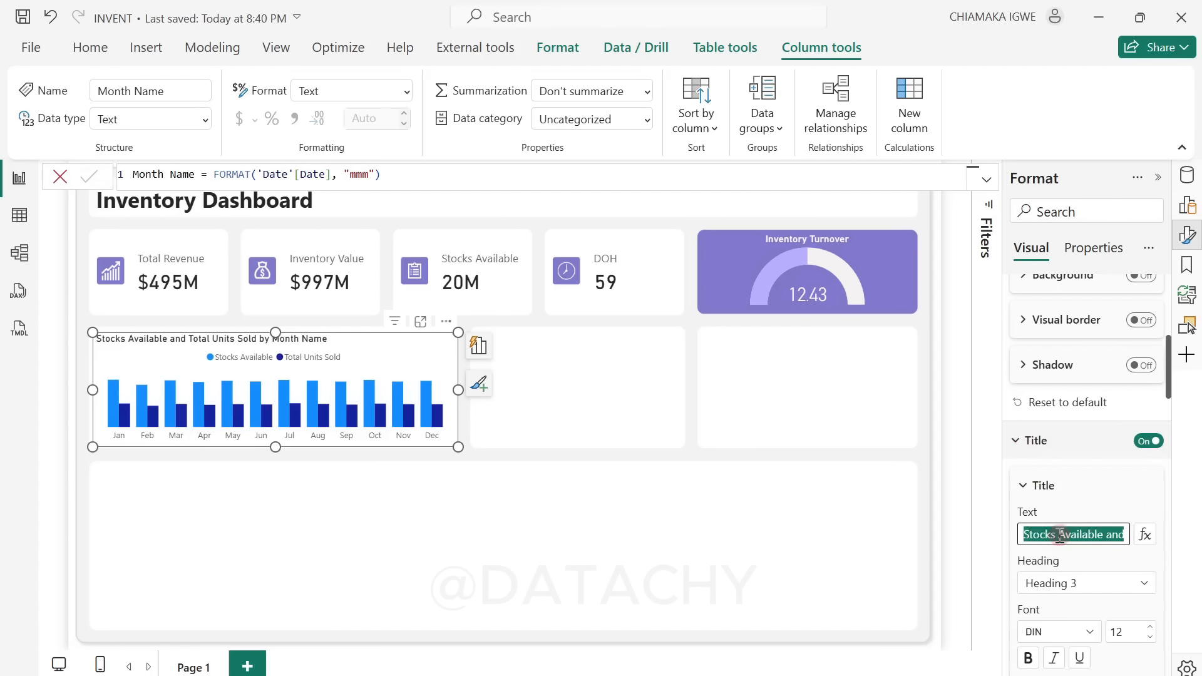
type("Stock Overview")
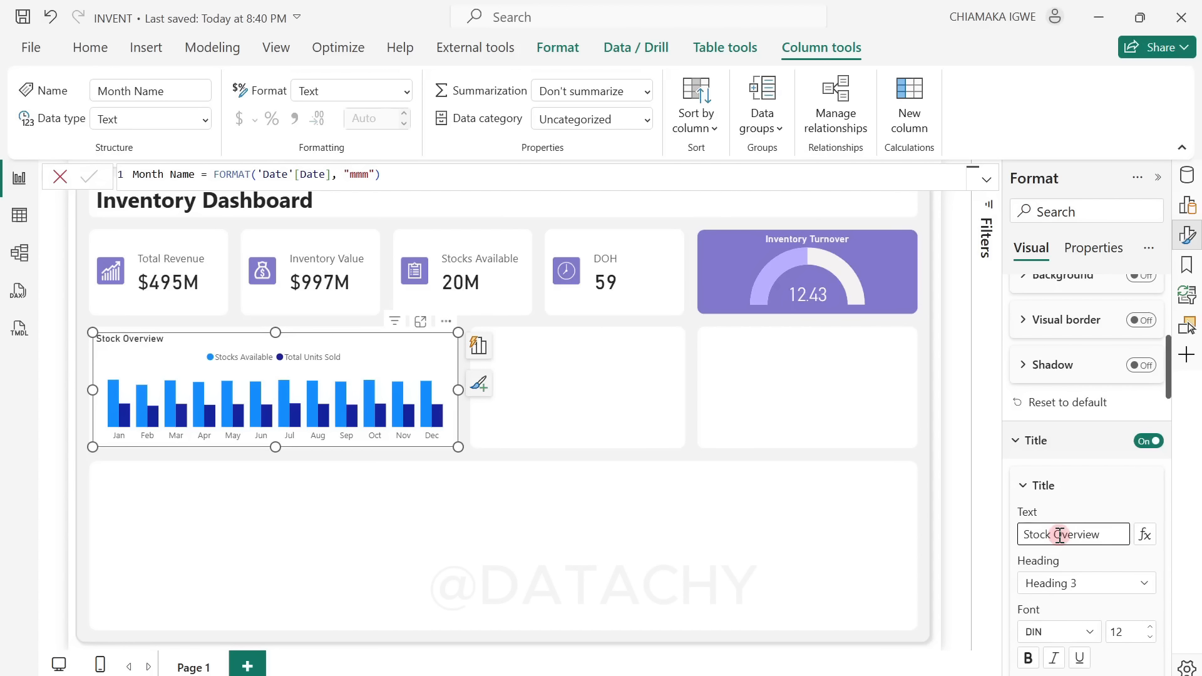
type("by Month")
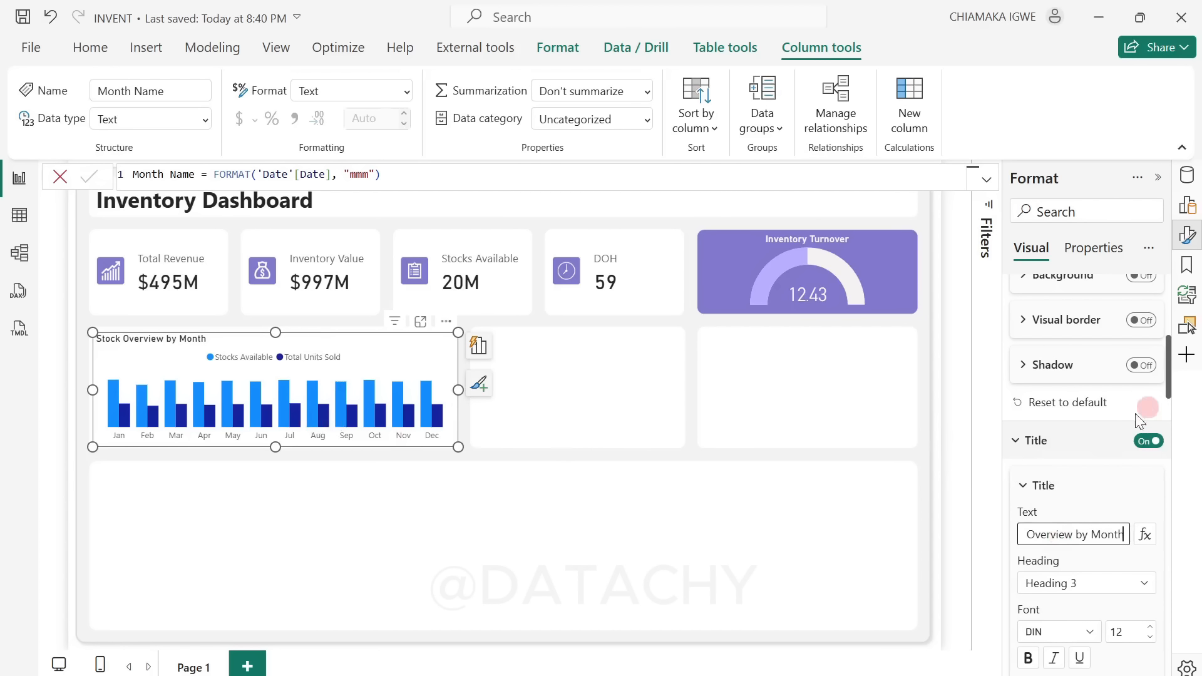
Step: Set the space between categories in the column chart's column layout to 40%
scroll(1122, 478, "down", 8)
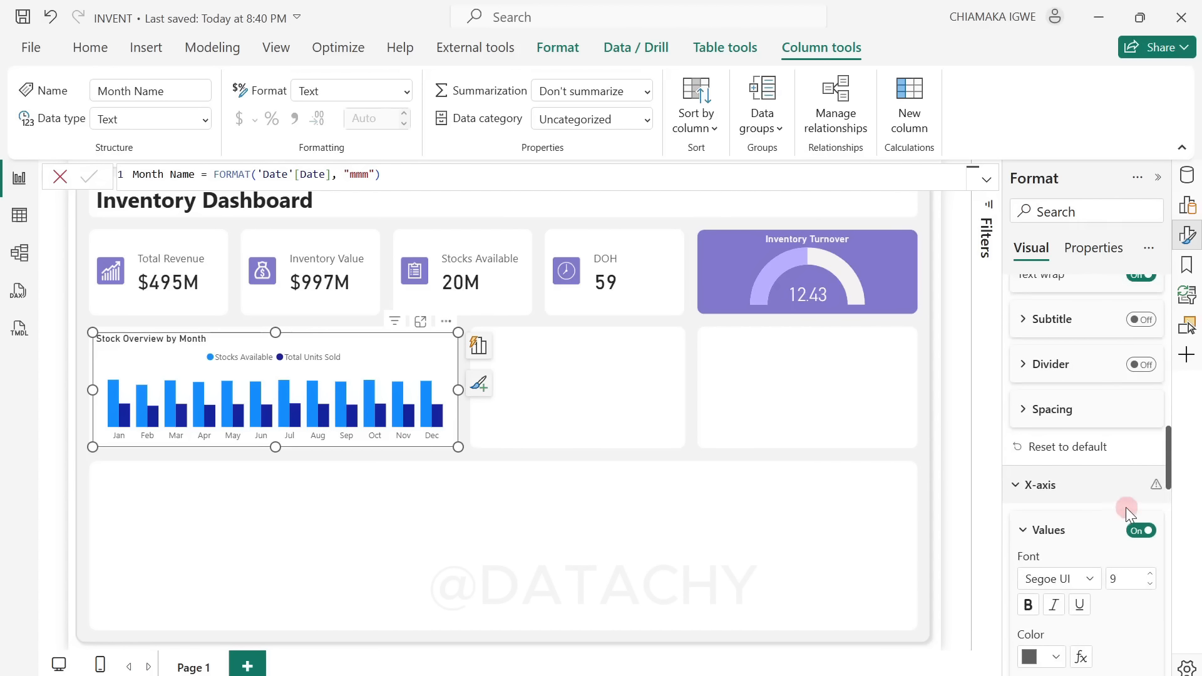
scroll(1126, 507, "down", 15)
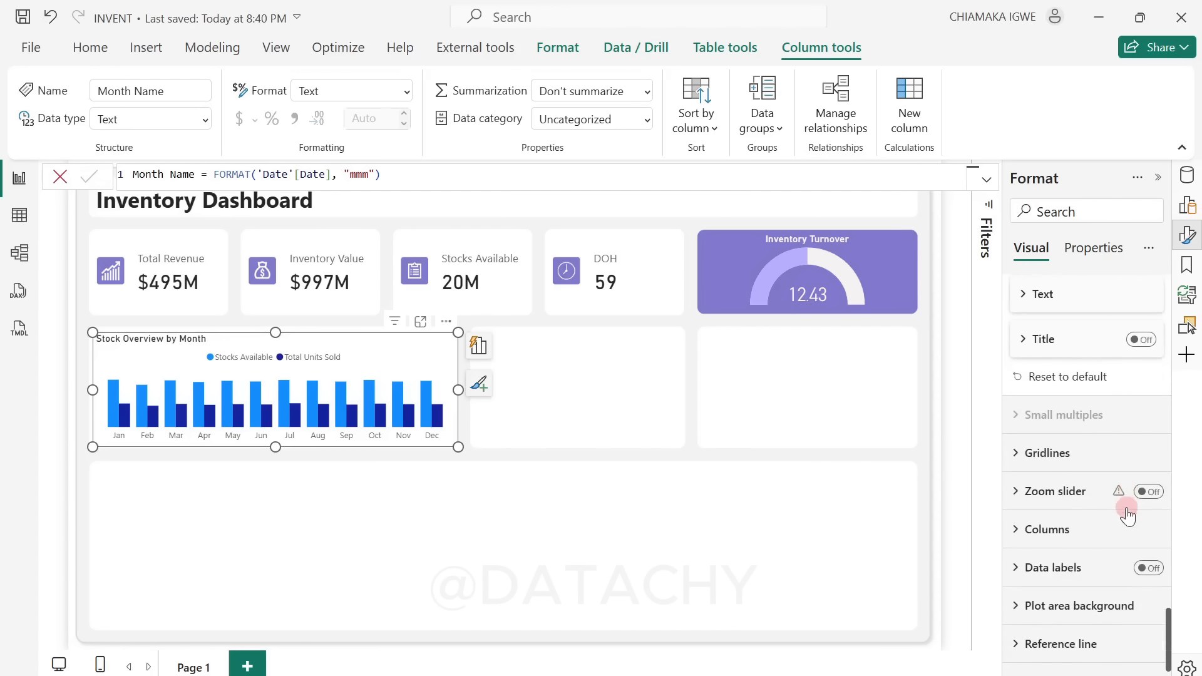
scroll(1126, 511, "up", 4)
scroll(1127, 511, "down", 5)
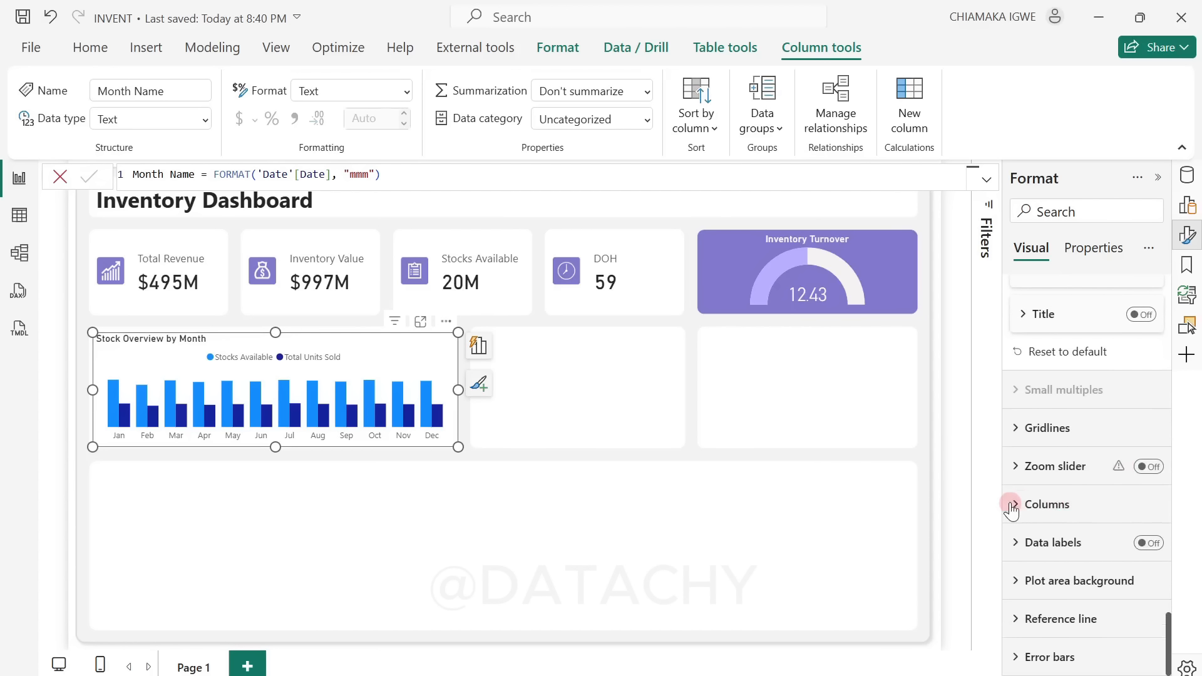
left_click(1015, 505)
scroll(1120, 518, "down", 3)
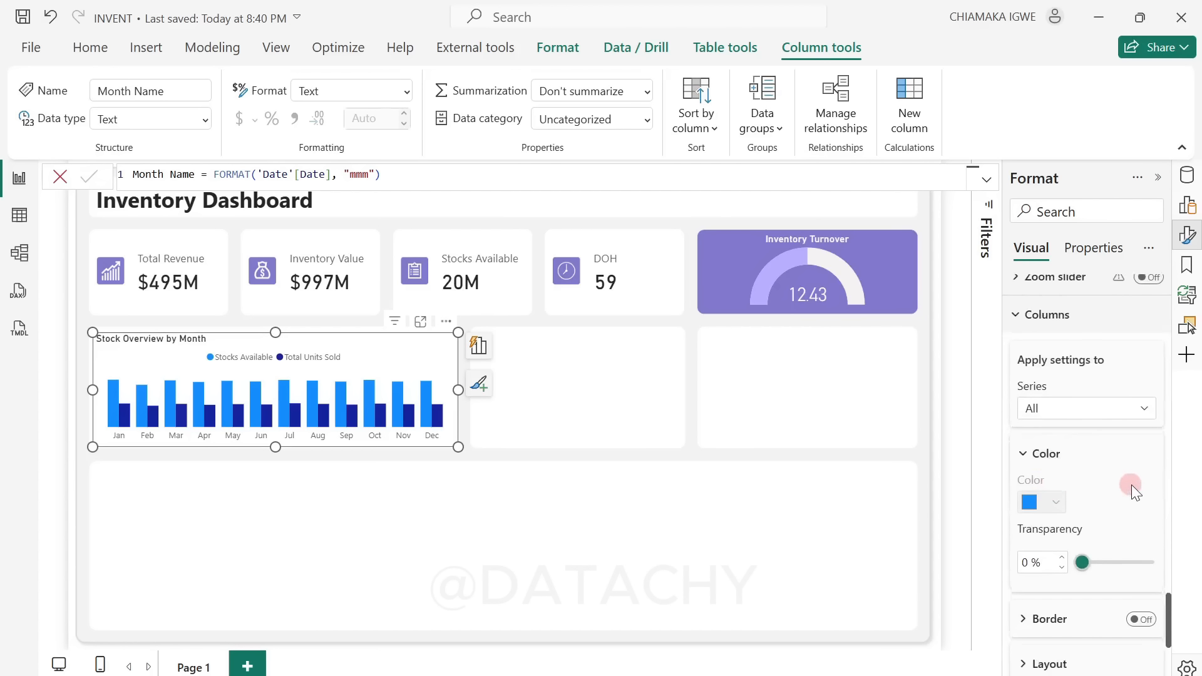
scroll(1065, 501, "down", 3)
left_click(1028, 477)
scroll(1064, 495, "down", 3)
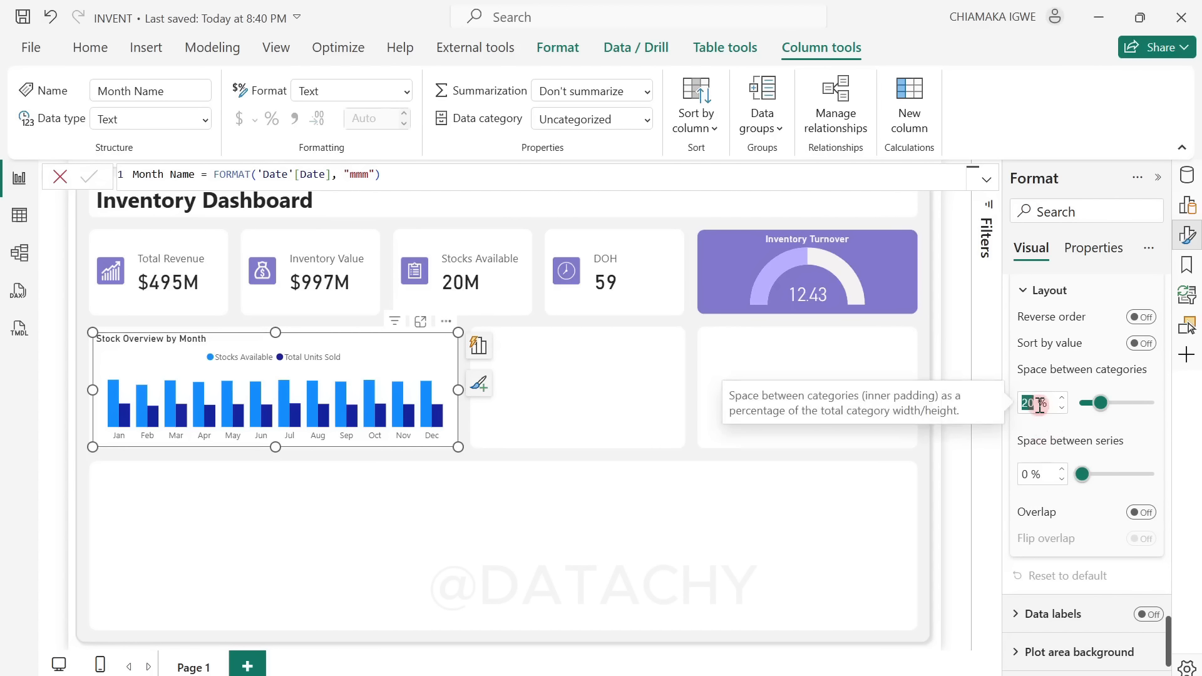
type("40")
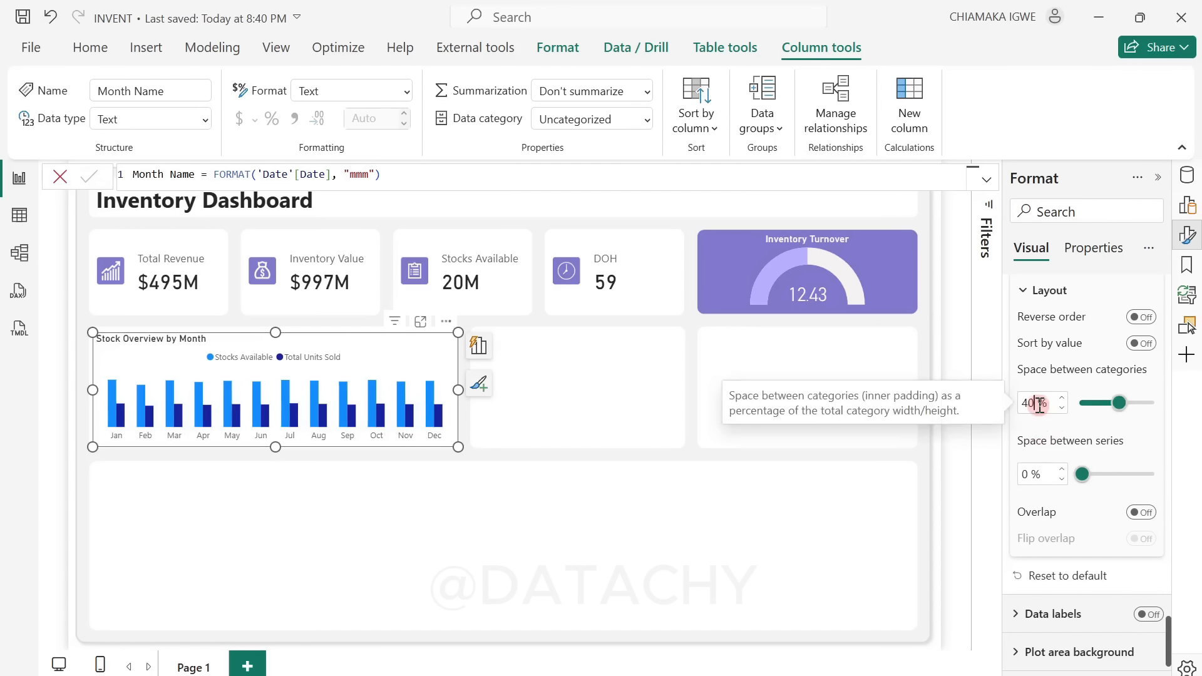
left_click(1038, 405)
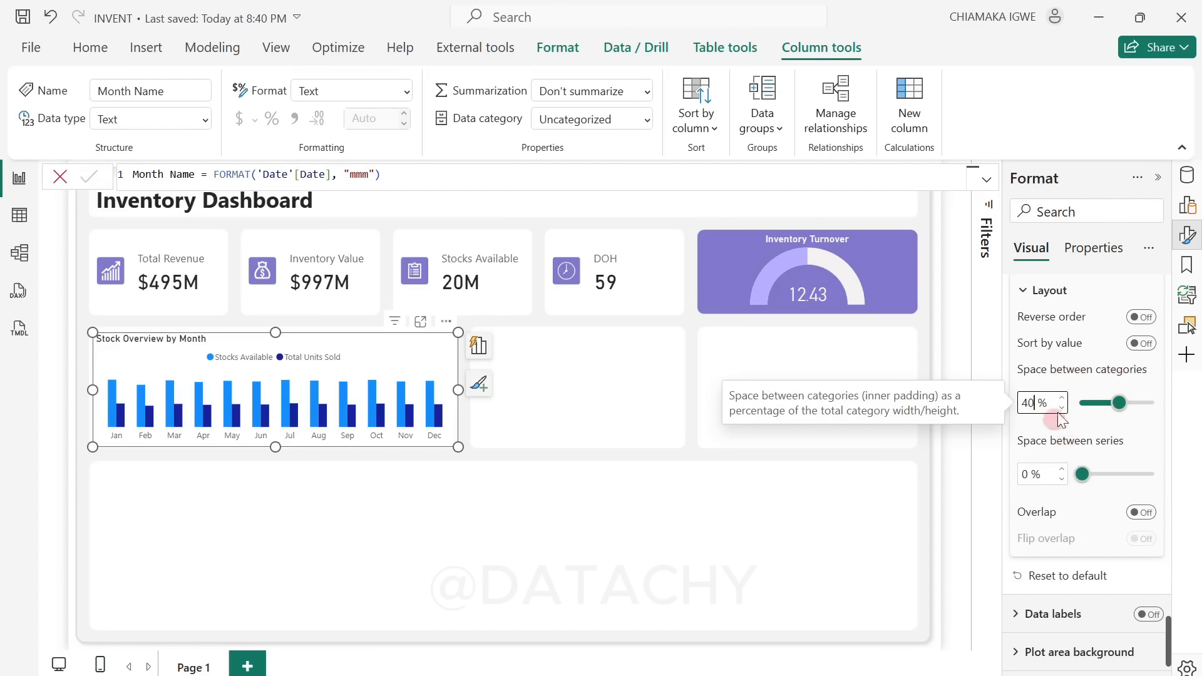
Step: Recolor the Stocks Available columns with the dark purple from the recent colors
scroll(1084, 431, "up", 6)
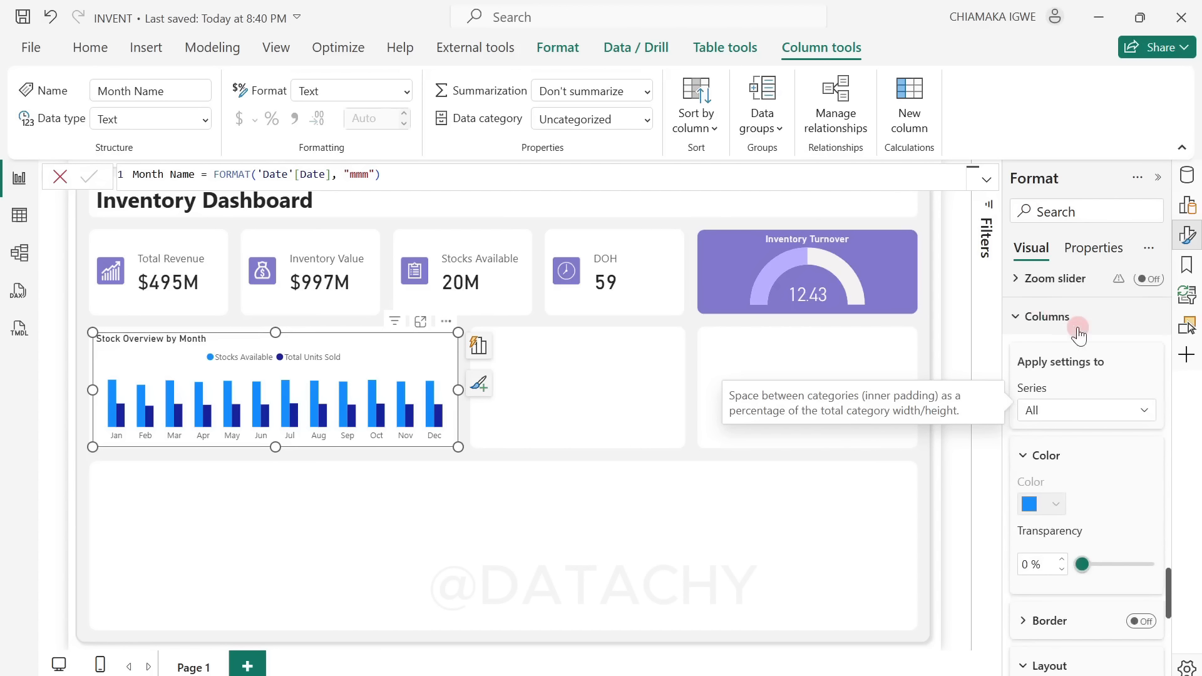
left_click(1085, 411)
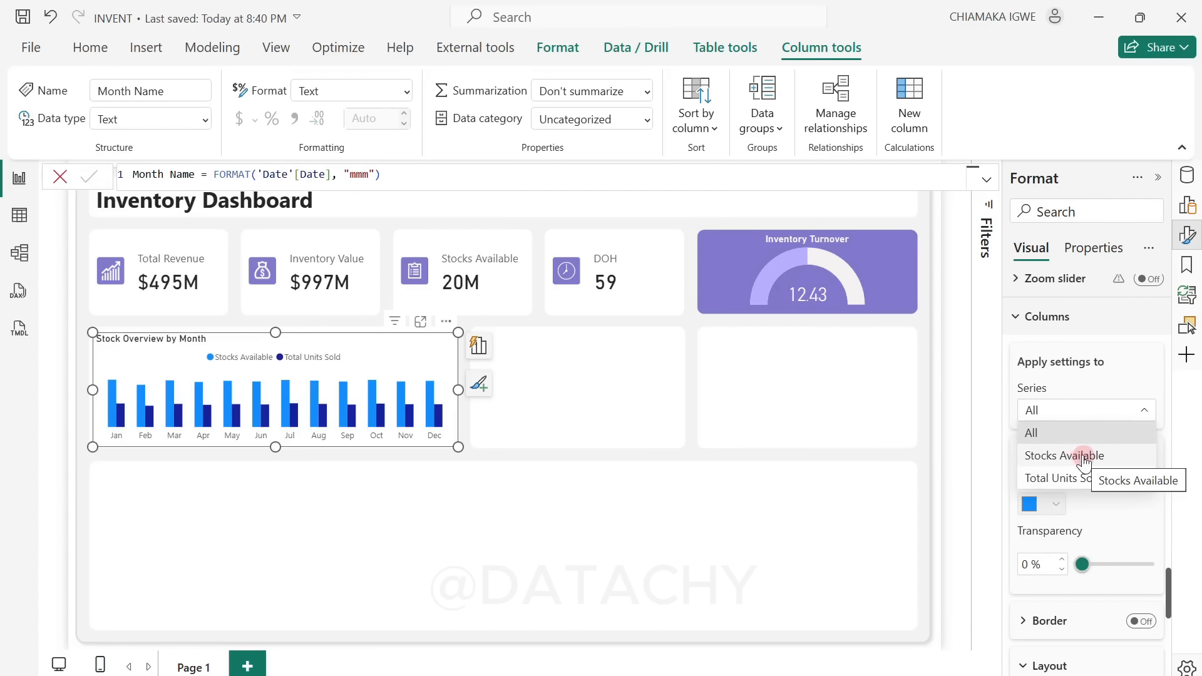
left_click(1085, 461)
left_click(1055, 503)
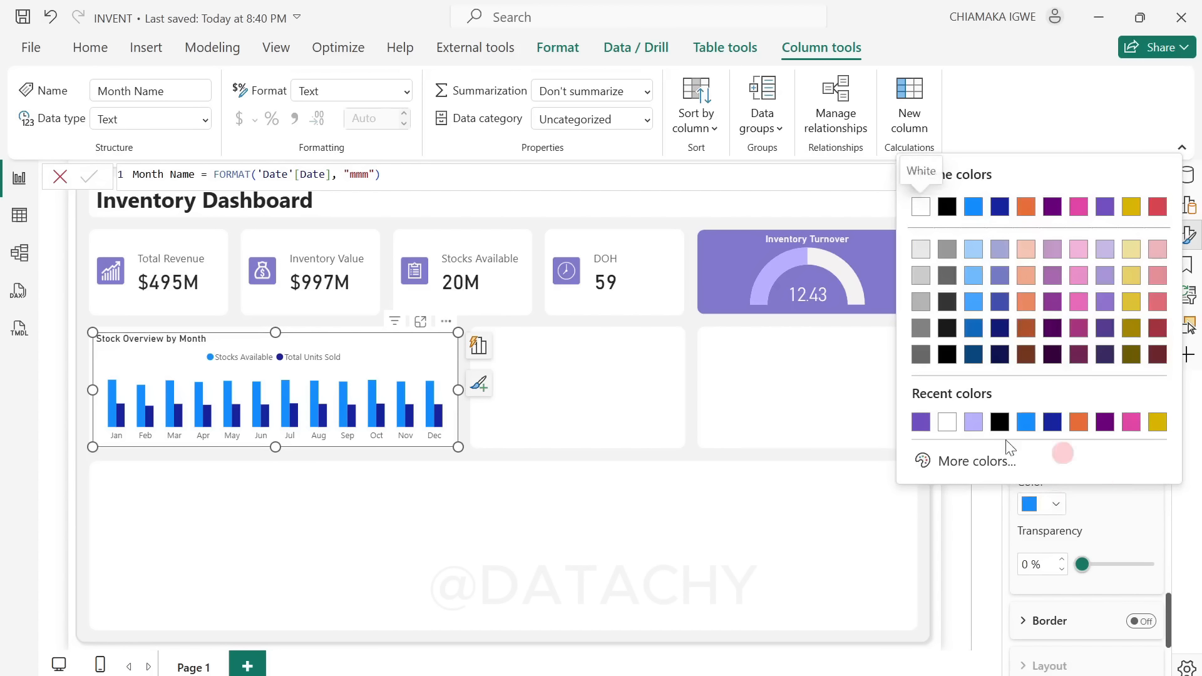
left_click(929, 430)
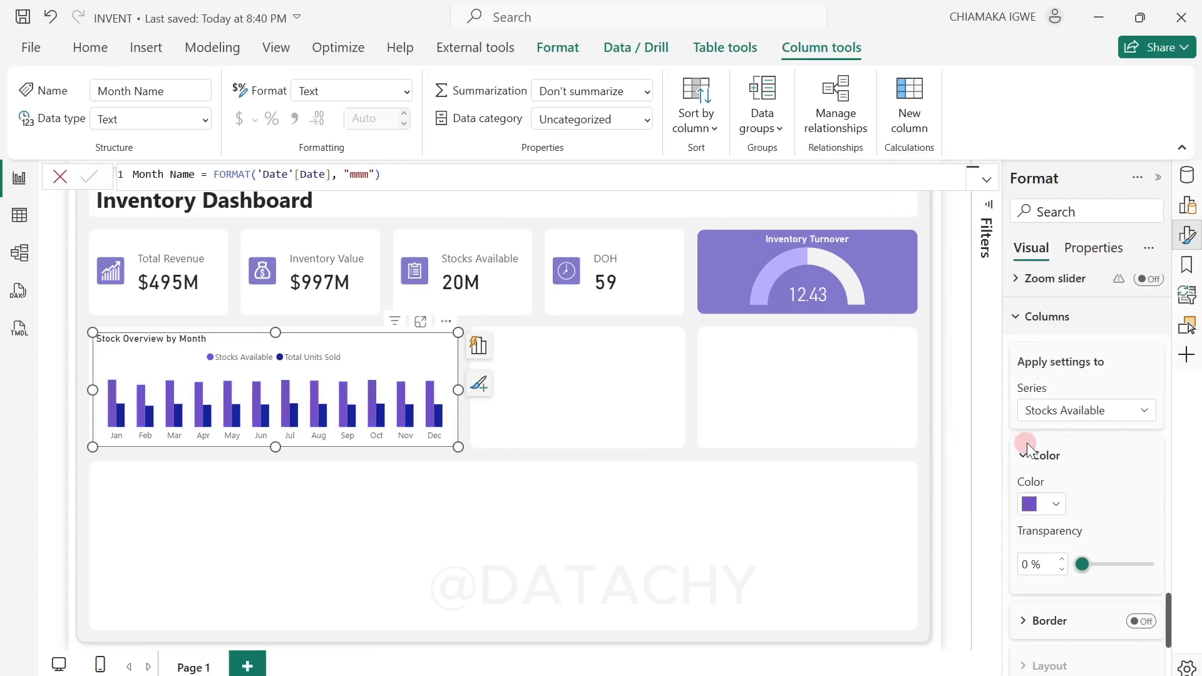
Step: Recolor the Total Units Sold columns with the recent light purple #B8AFFF
left_click(1080, 423)
left_click(1070, 458)
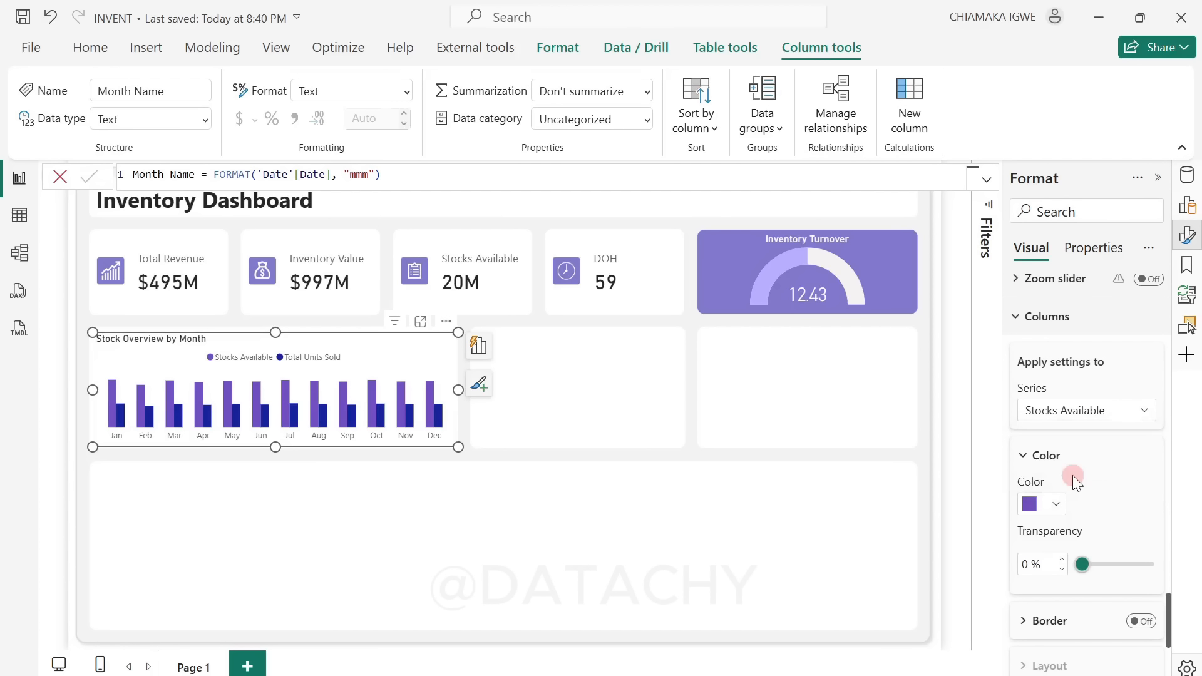
left_click(1033, 518)
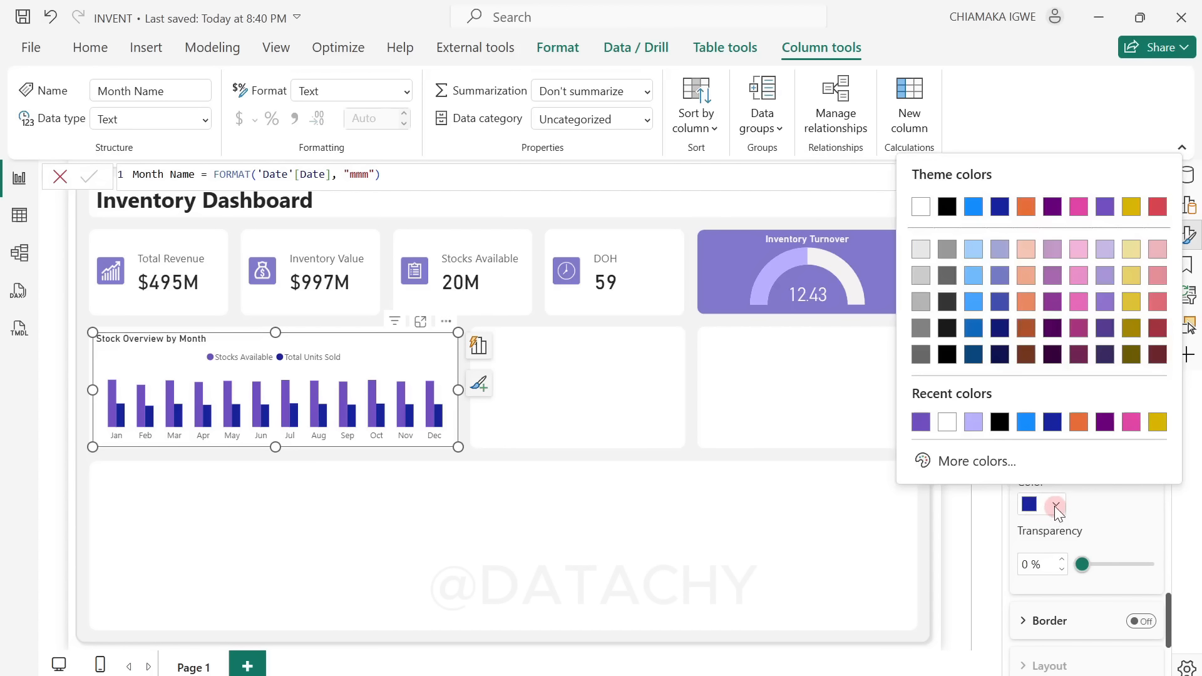
left_click(974, 423)
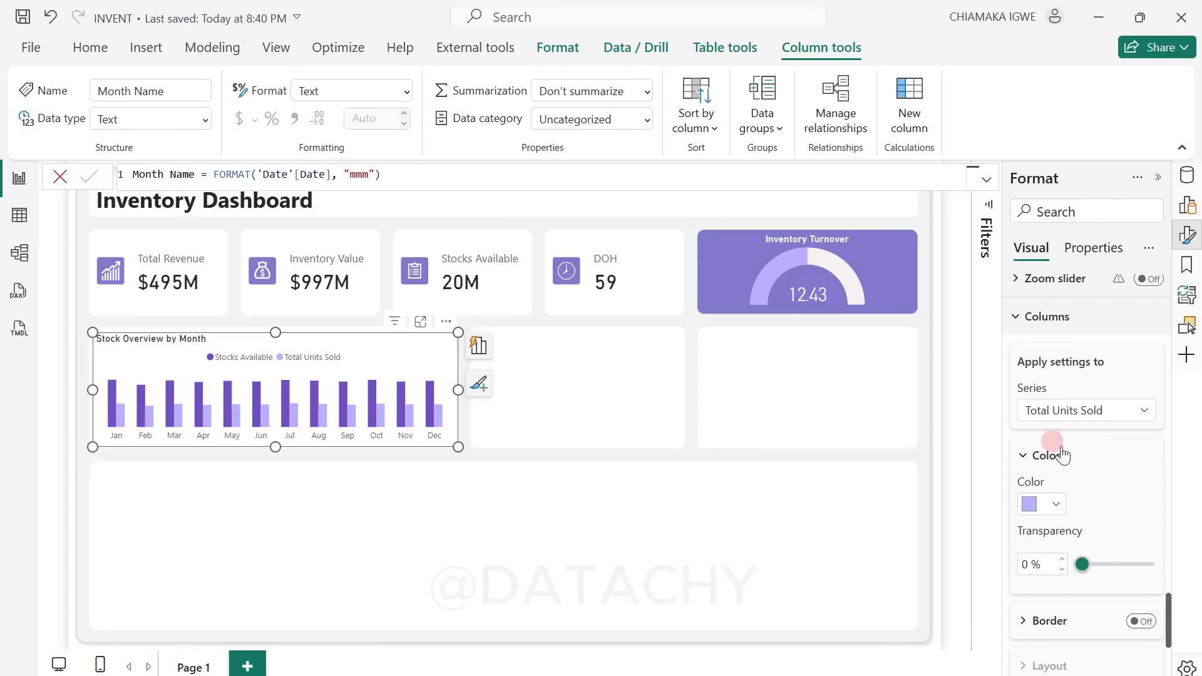
Step: Add error bars to the Stocks Available series, using the Stocks Available measure as the upper bound
scroll(1063, 455, "down", 3)
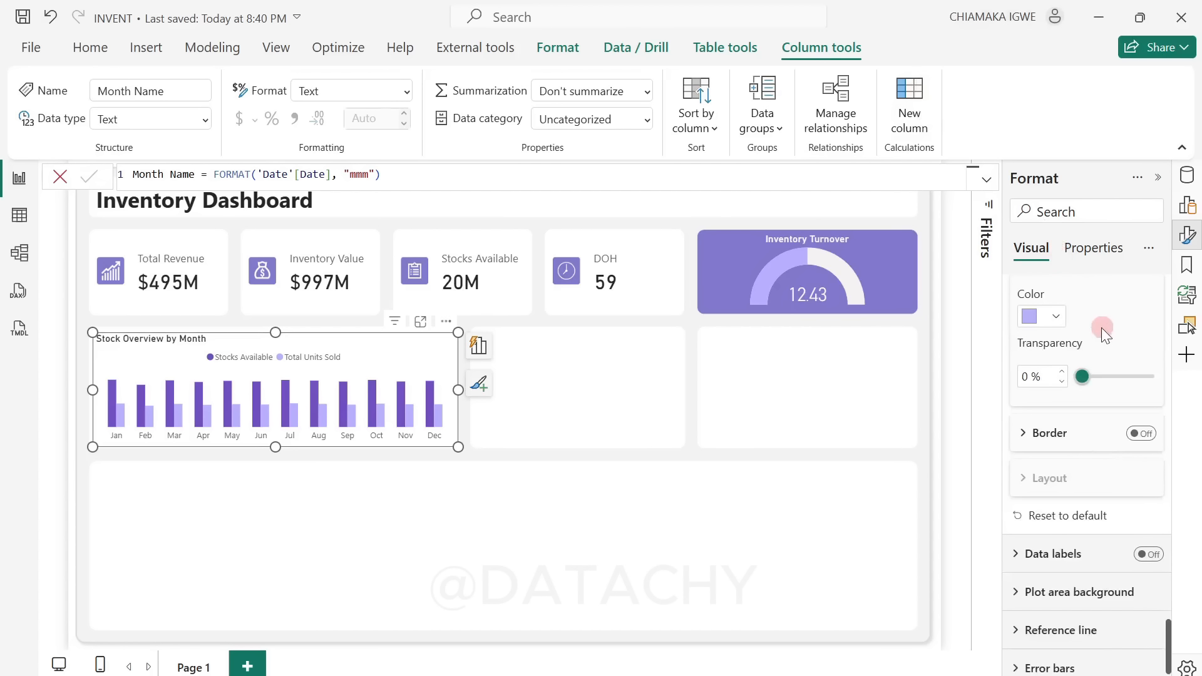
scroll(1080, 358, "down", 1)
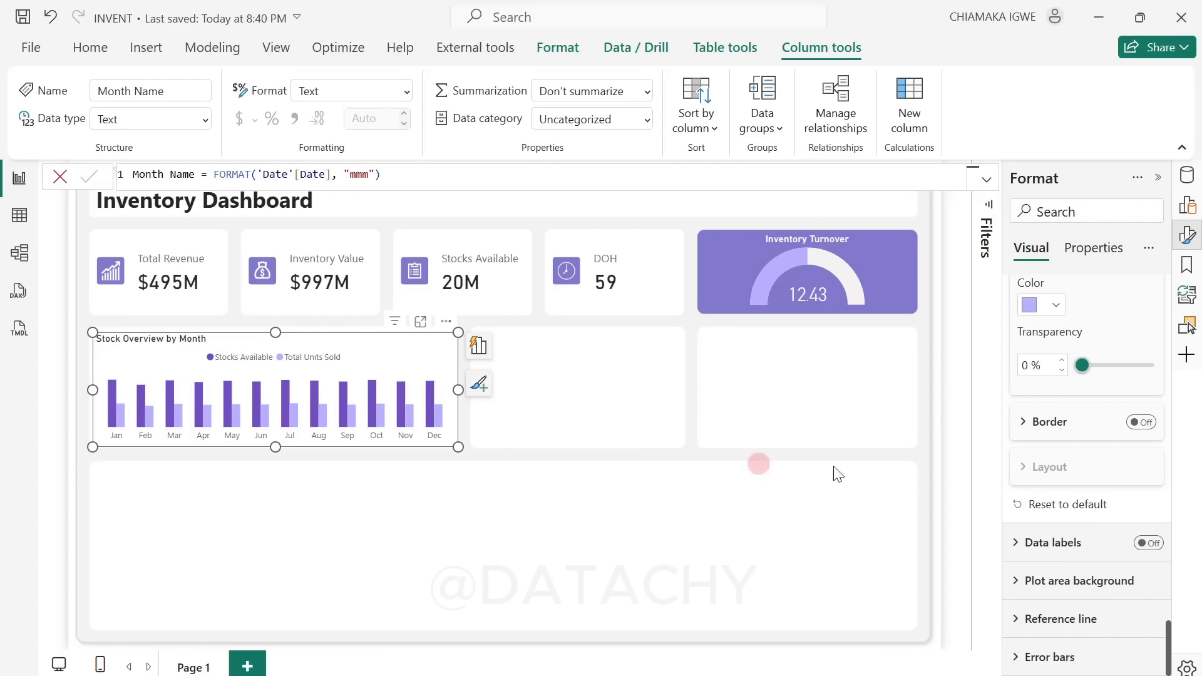
left_click(1024, 658)
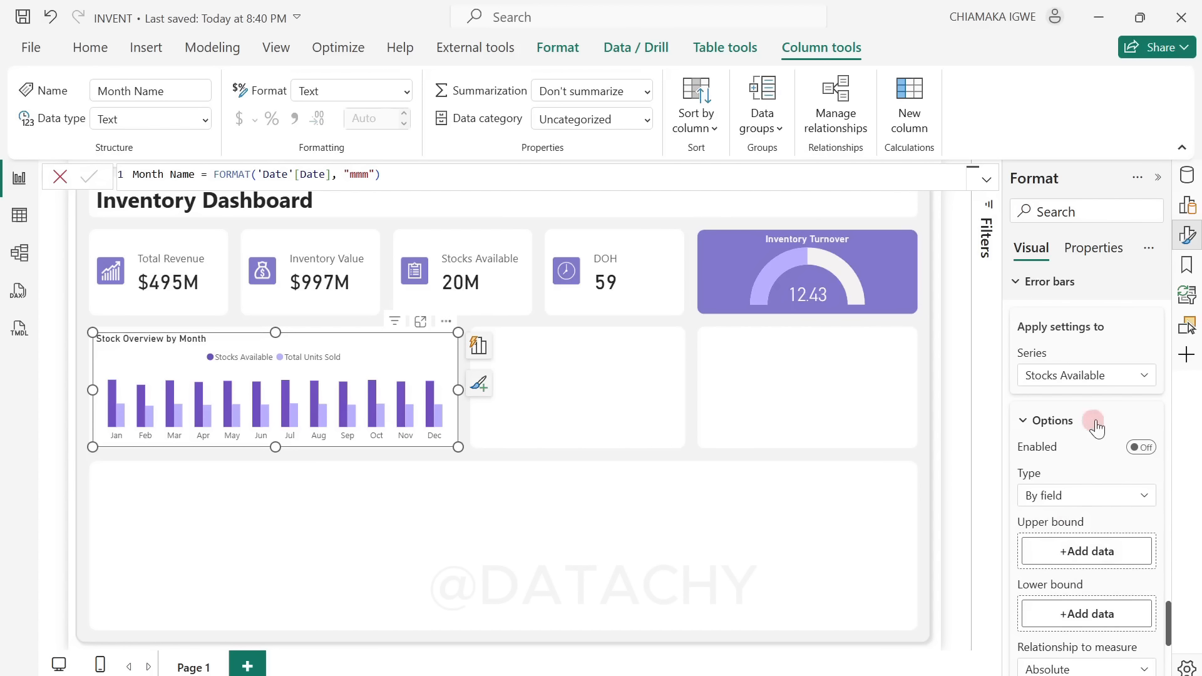
left_click(1186, 179)
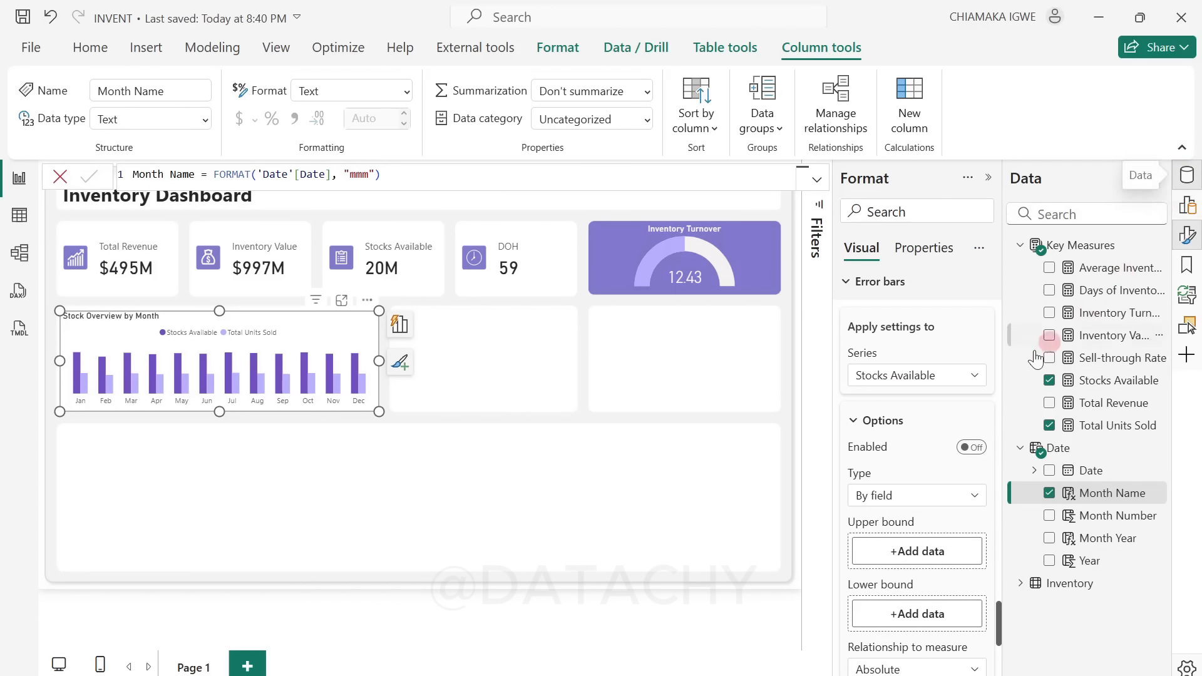
left_click_drag(1091, 383, 906, 551)
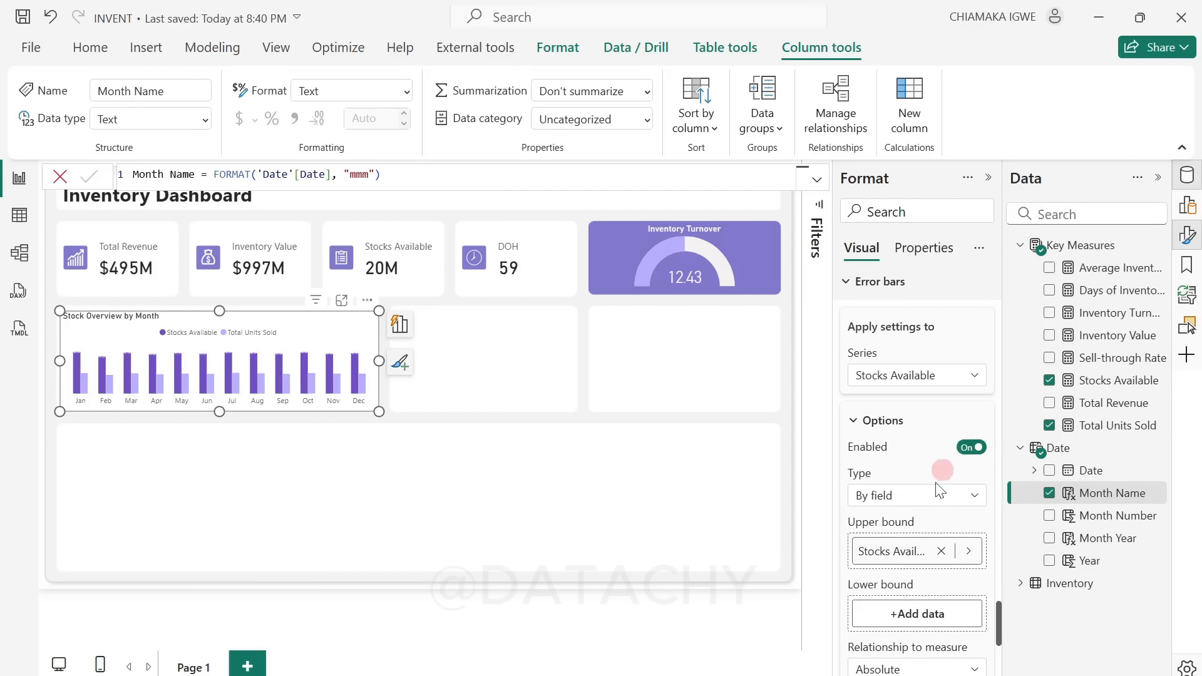
Step: Give the Stocks Available error bars round markers with a size of 6 px
scroll(912, 556, "down", 4)
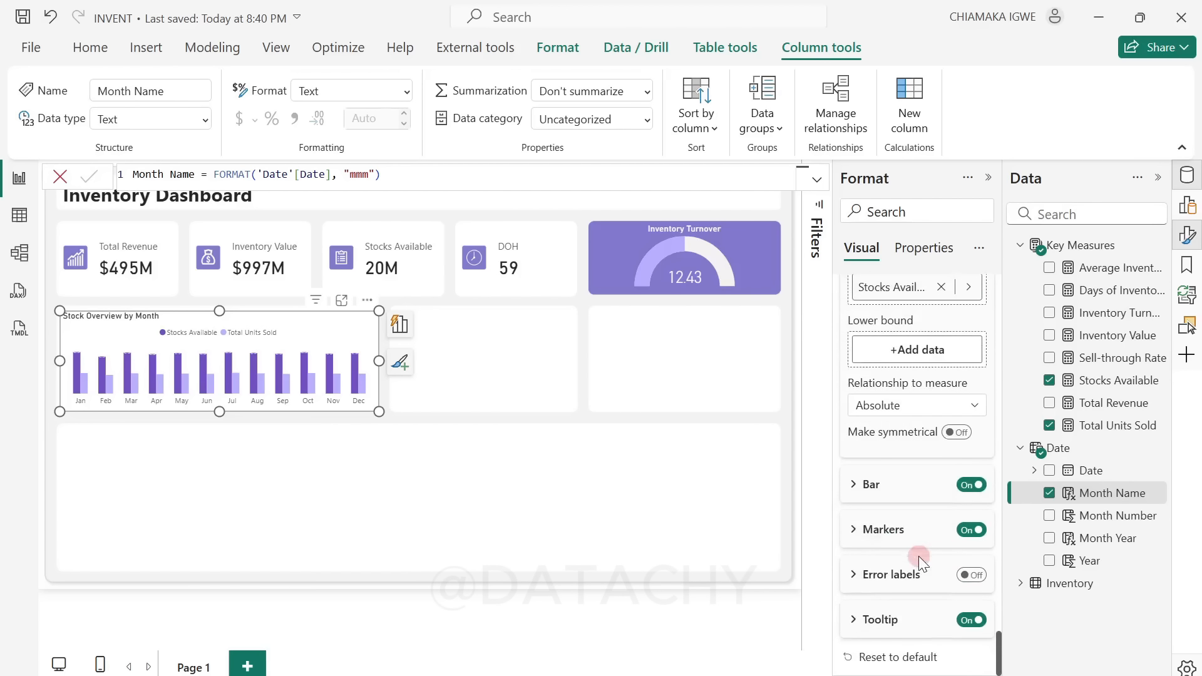
left_click(852, 531)
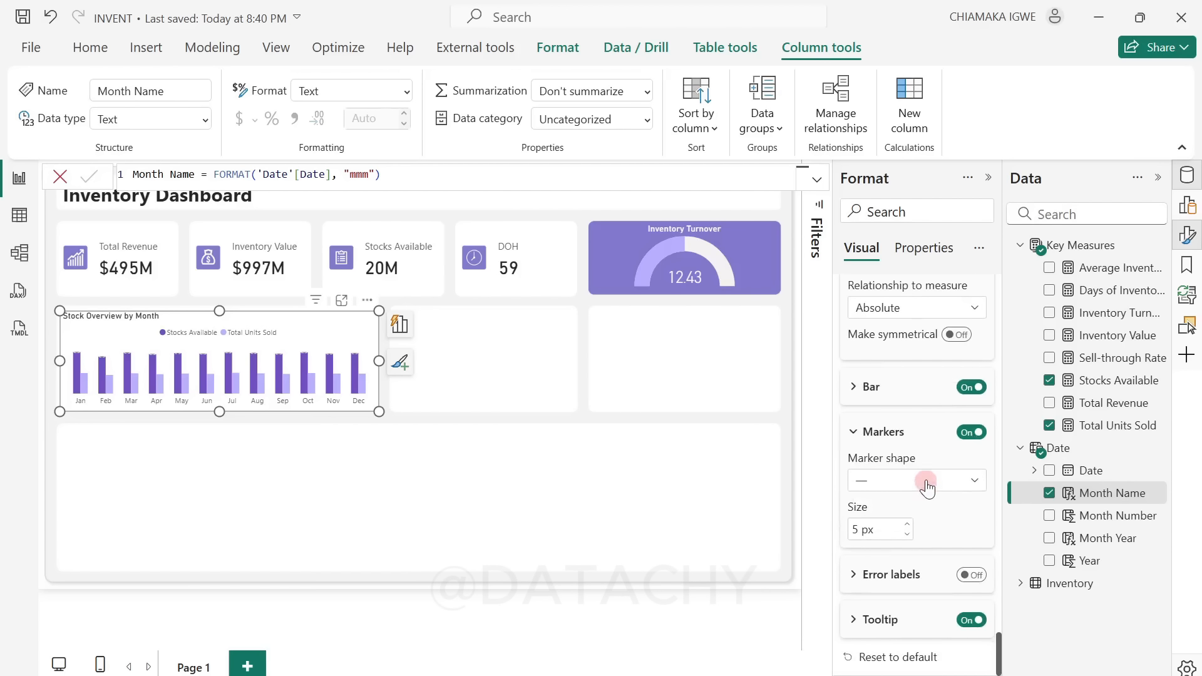
left_click(927, 483)
left_click(862, 504)
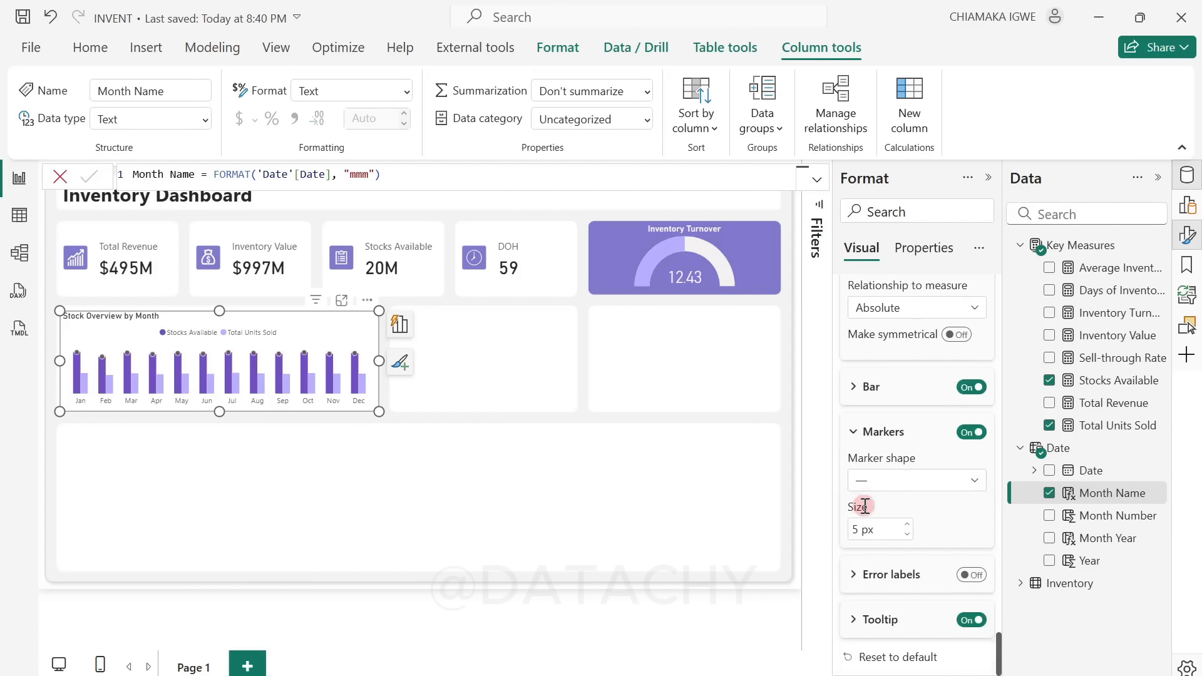
left_click(853, 531)
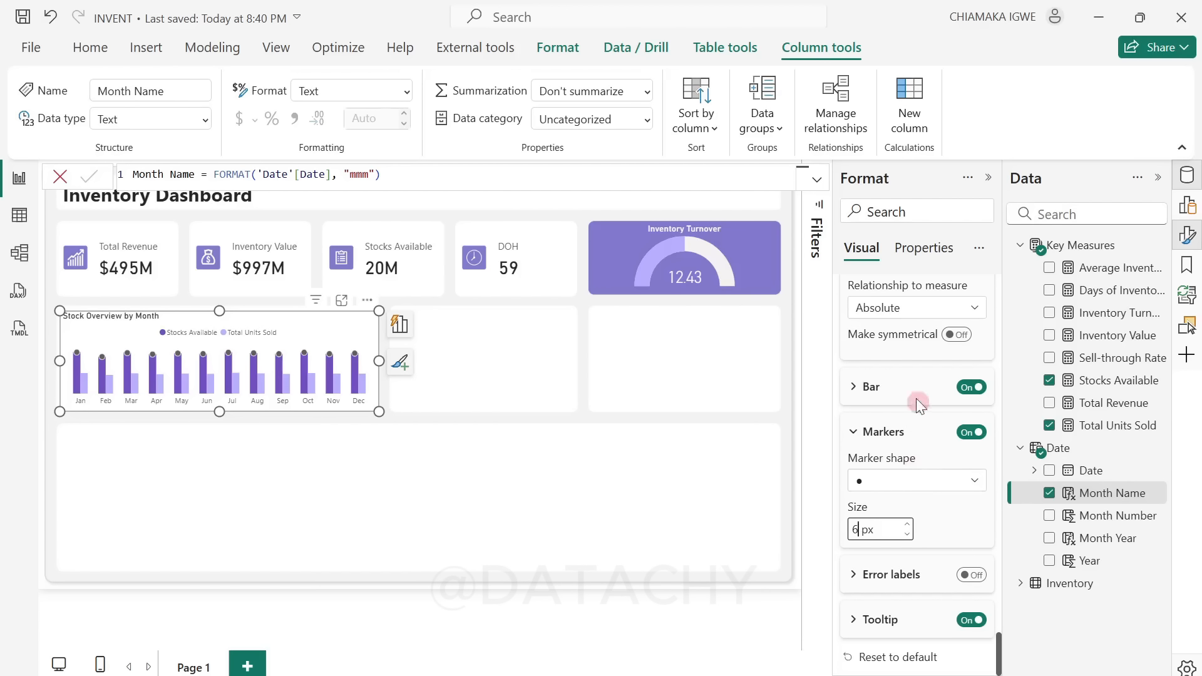
Step: Set both the bar color and the border color of the Stocks Available error bars to the columns' dark purple
left_click(862, 386)
left_click(884, 464)
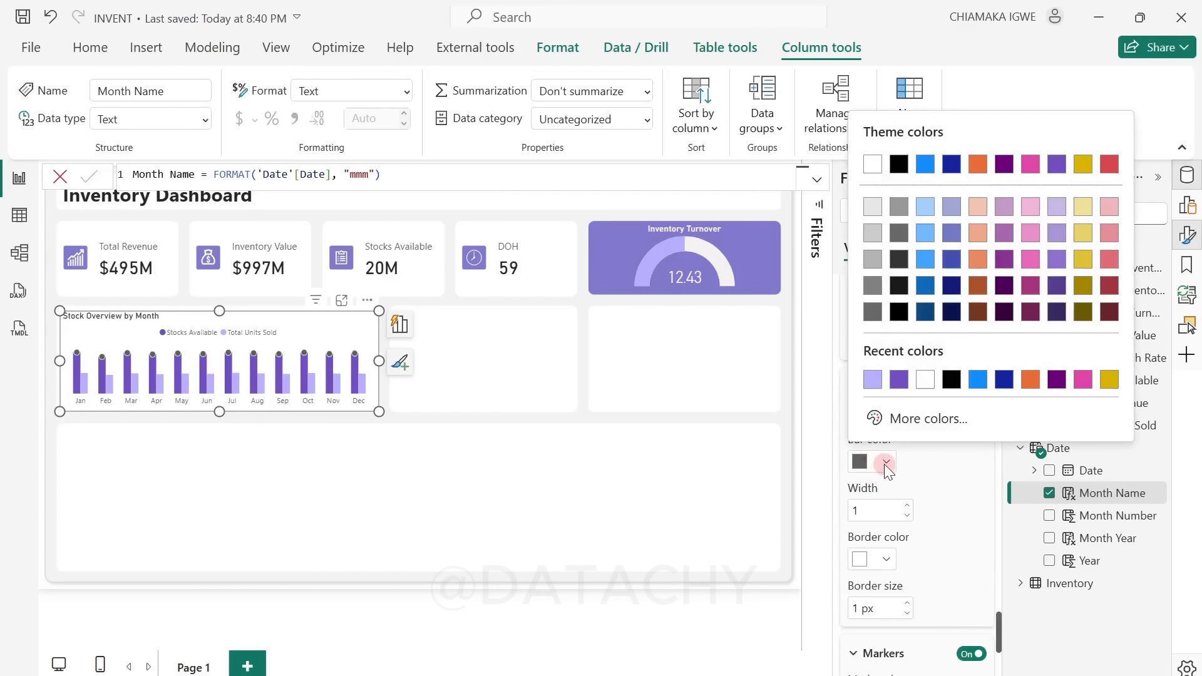
left_click(873, 384)
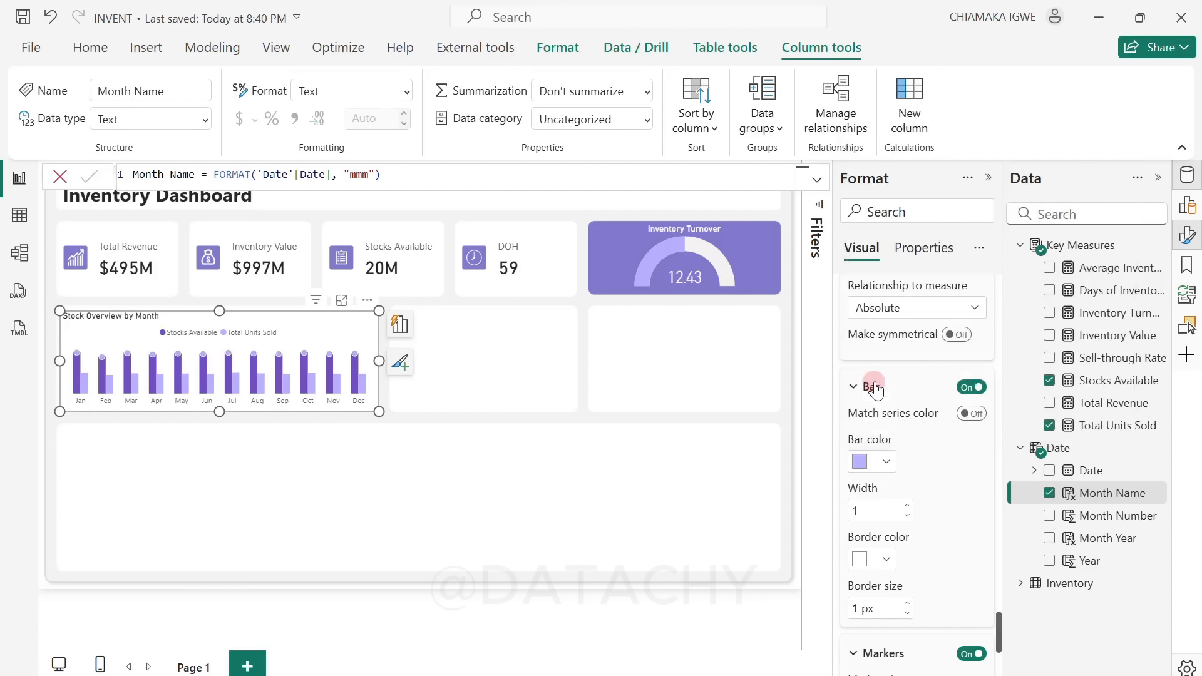
left_click(875, 461)
left_click(900, 384)
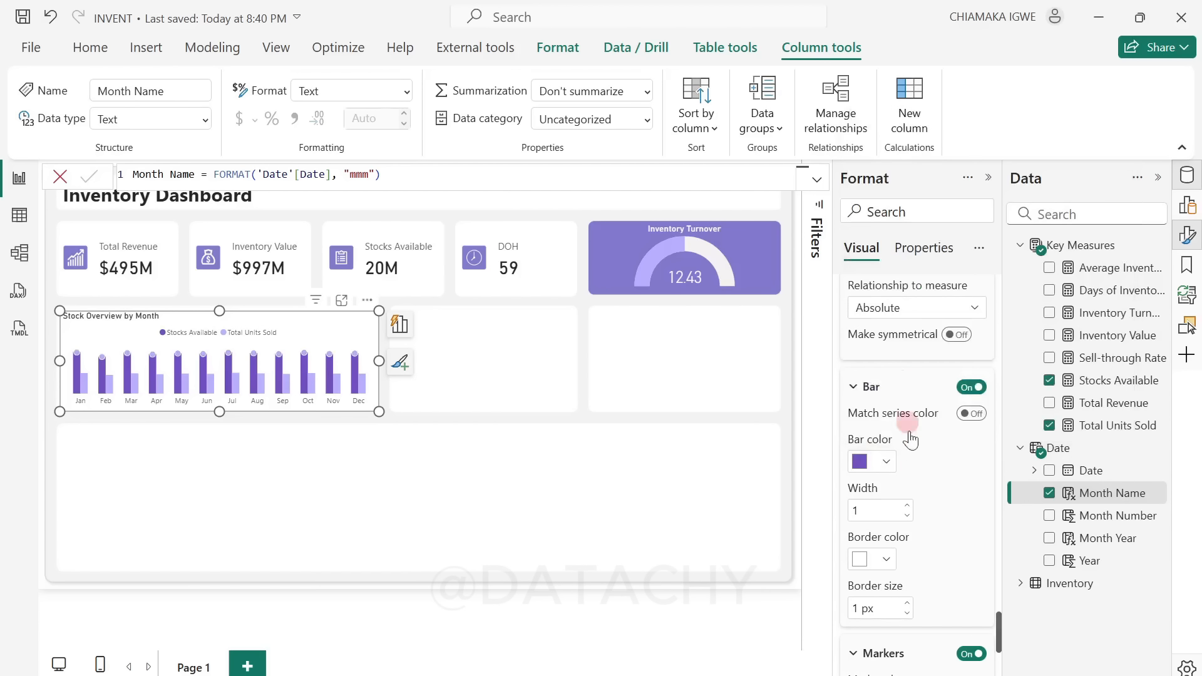
left_click(883, 561)
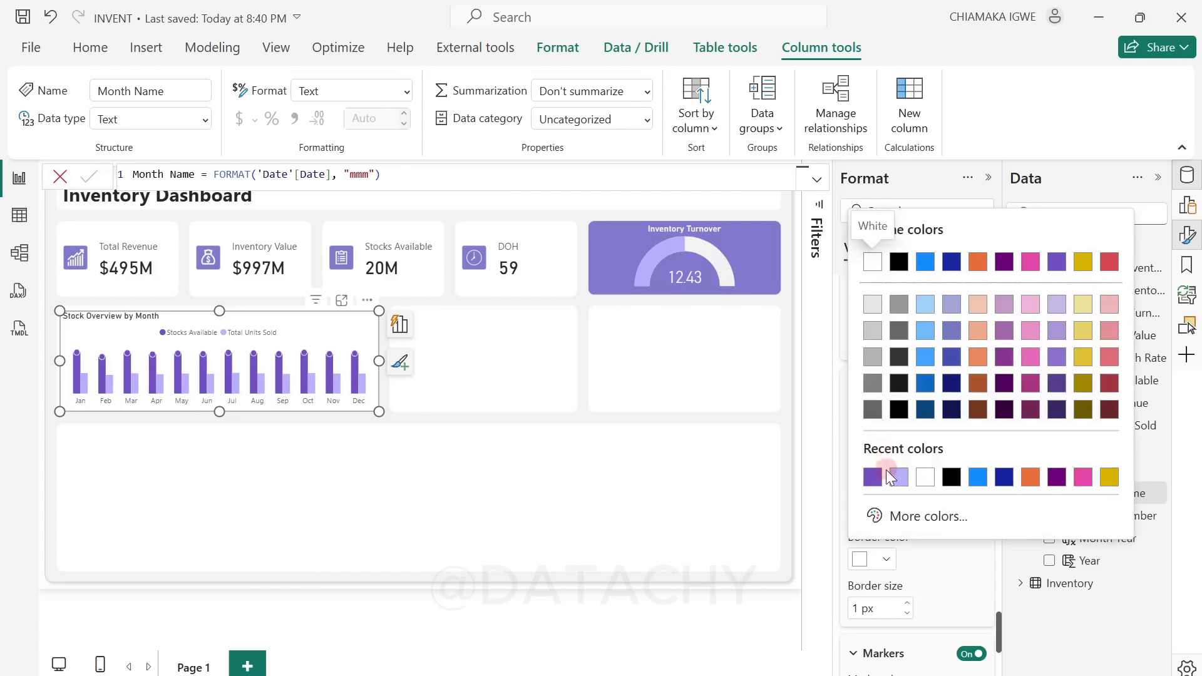
left_click(875, 477)
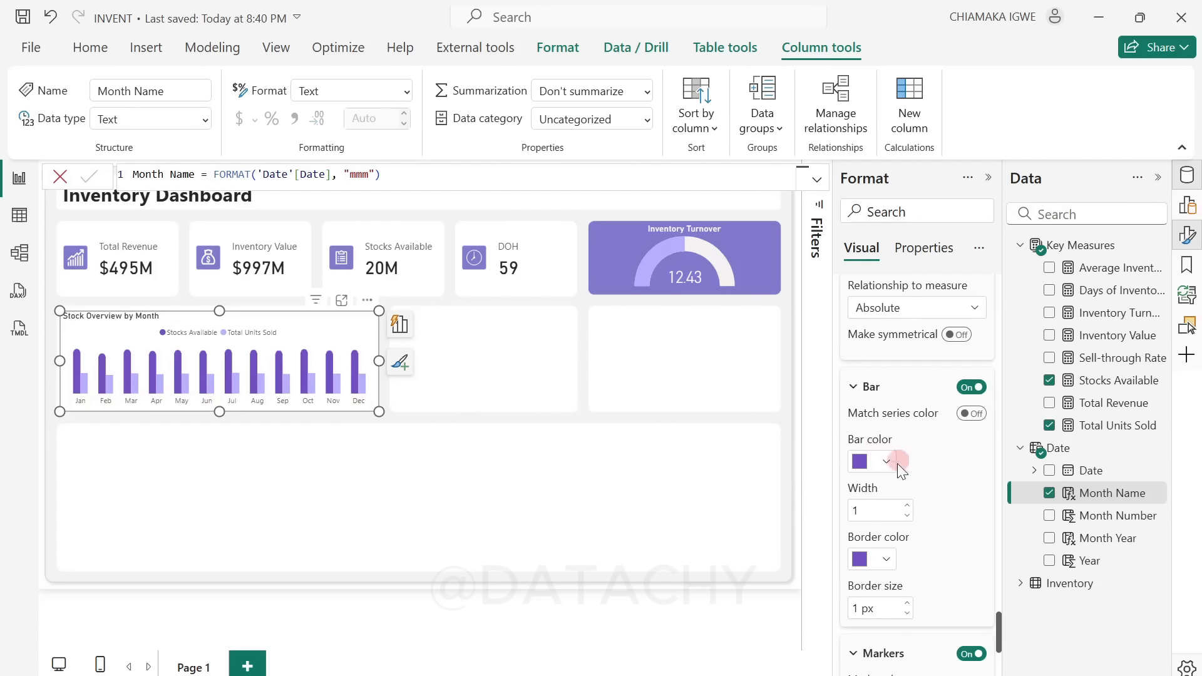
Step: Enable error bars for the Total Units Sold series, using the Total Units Sold measure as the upper bound
scroll(900, 491, "up", 3)
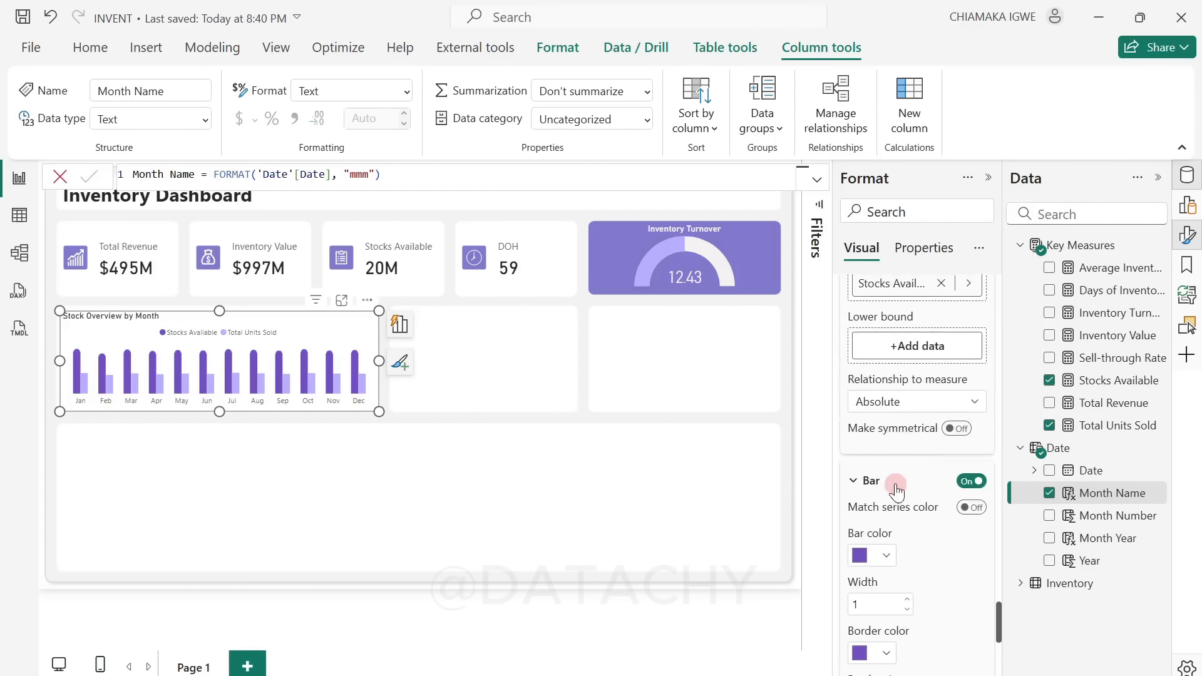
scroll(899, 431, "up", 5)
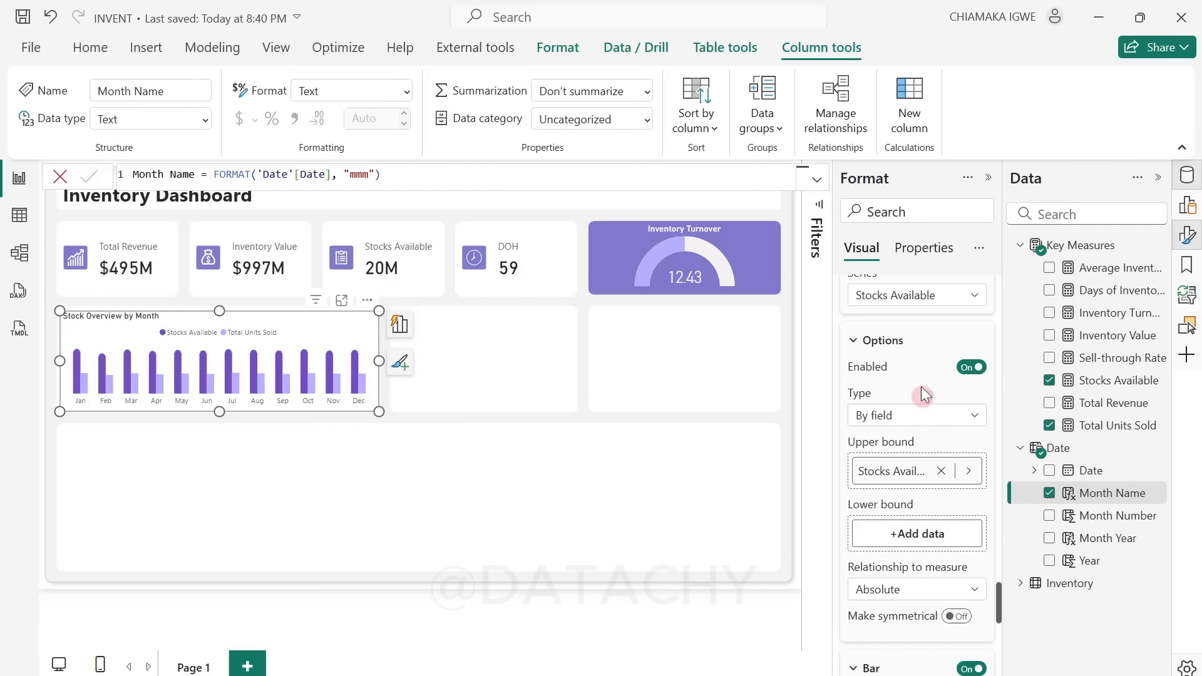
left_click(919, 294)
left_click(911, 339)
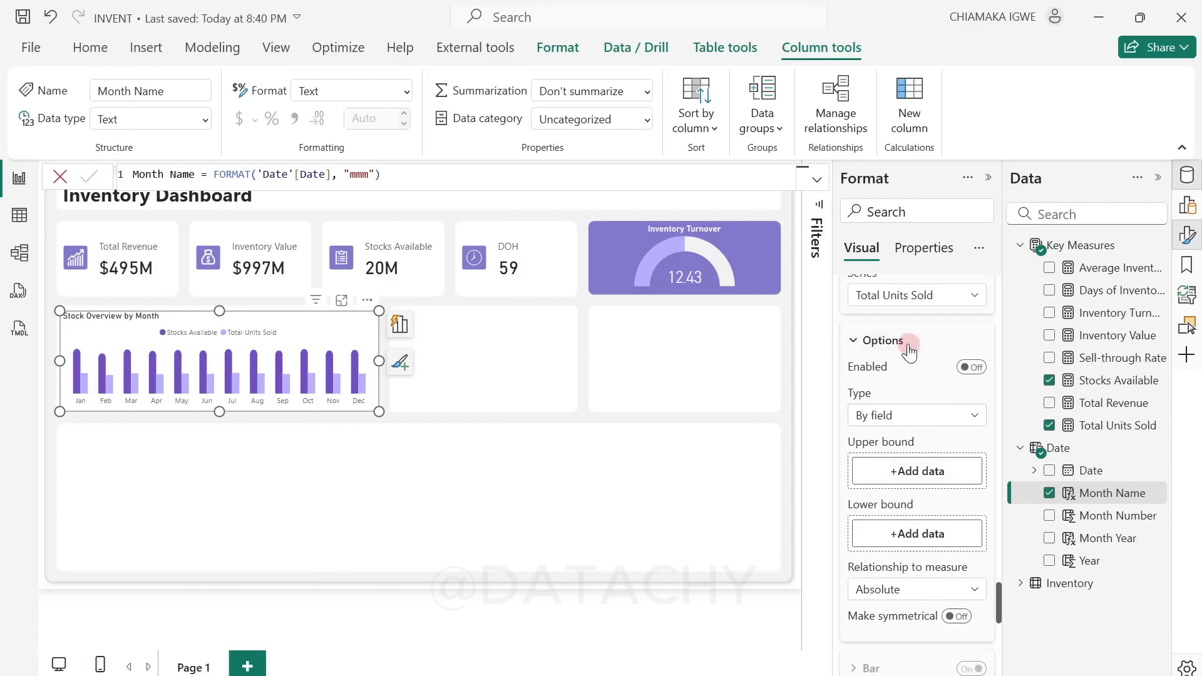
left_click(974, 370)
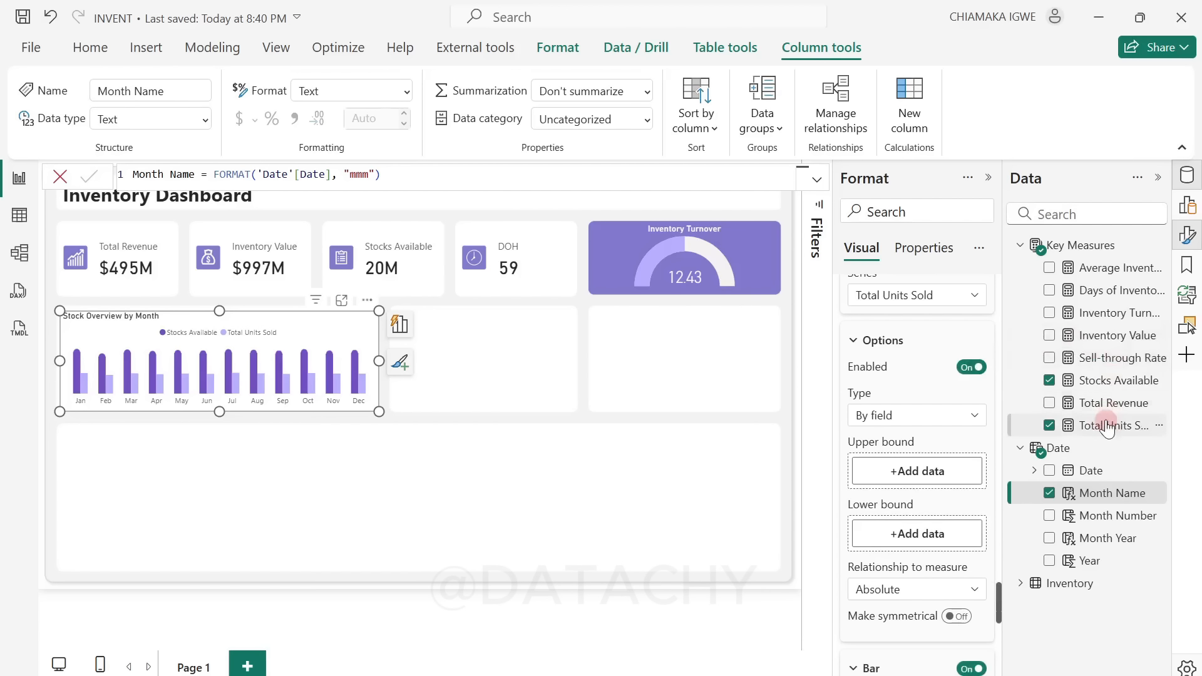
left_click_drag(1103, 426, 922, 471)
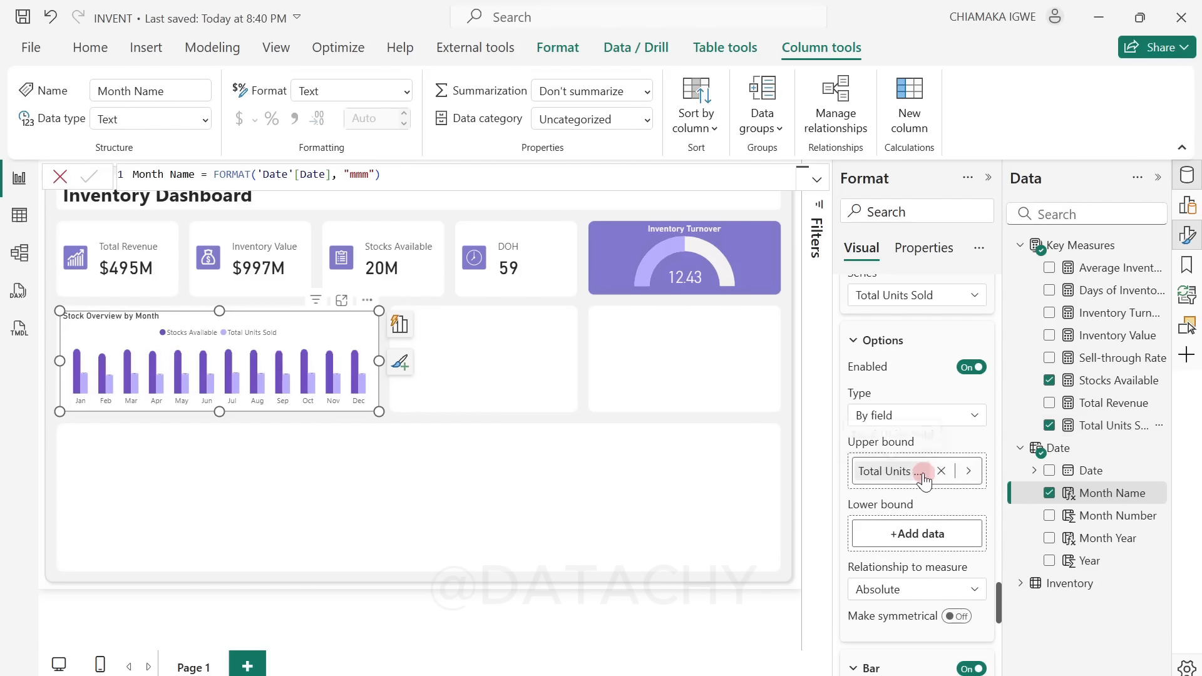
Step: Set both the bar color and the border color of the Total Units Sold error bars to the columns' light purple
scroll(913, 474, "down", 5)
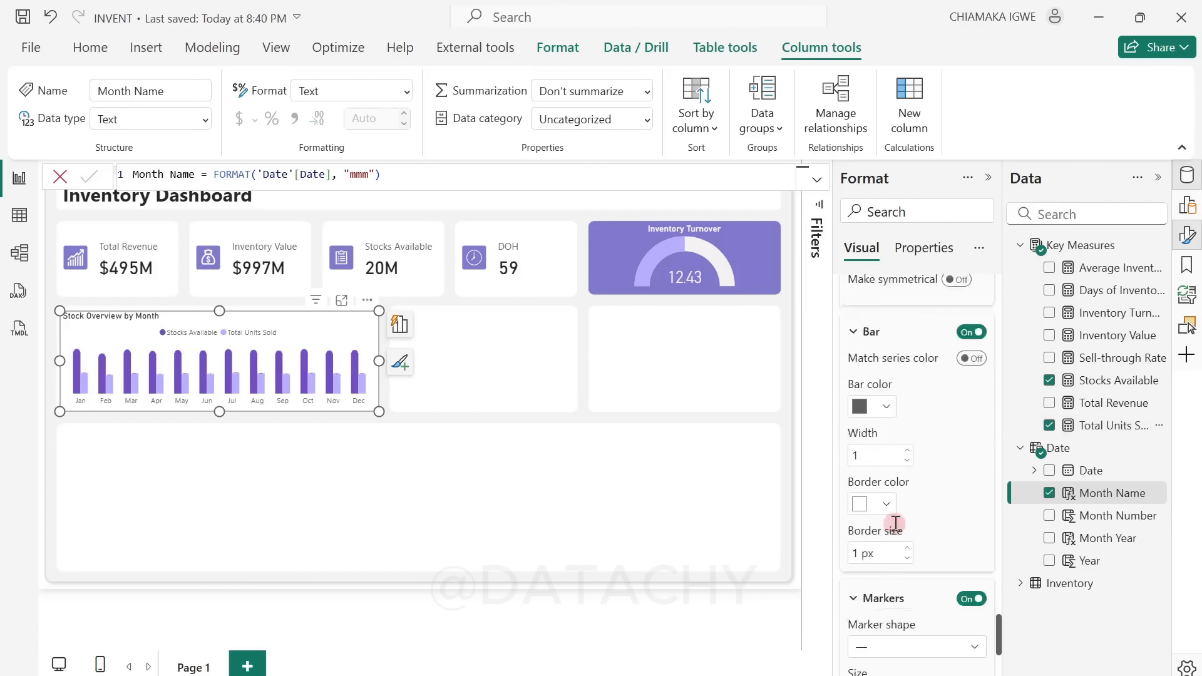
left_click(886, 463)
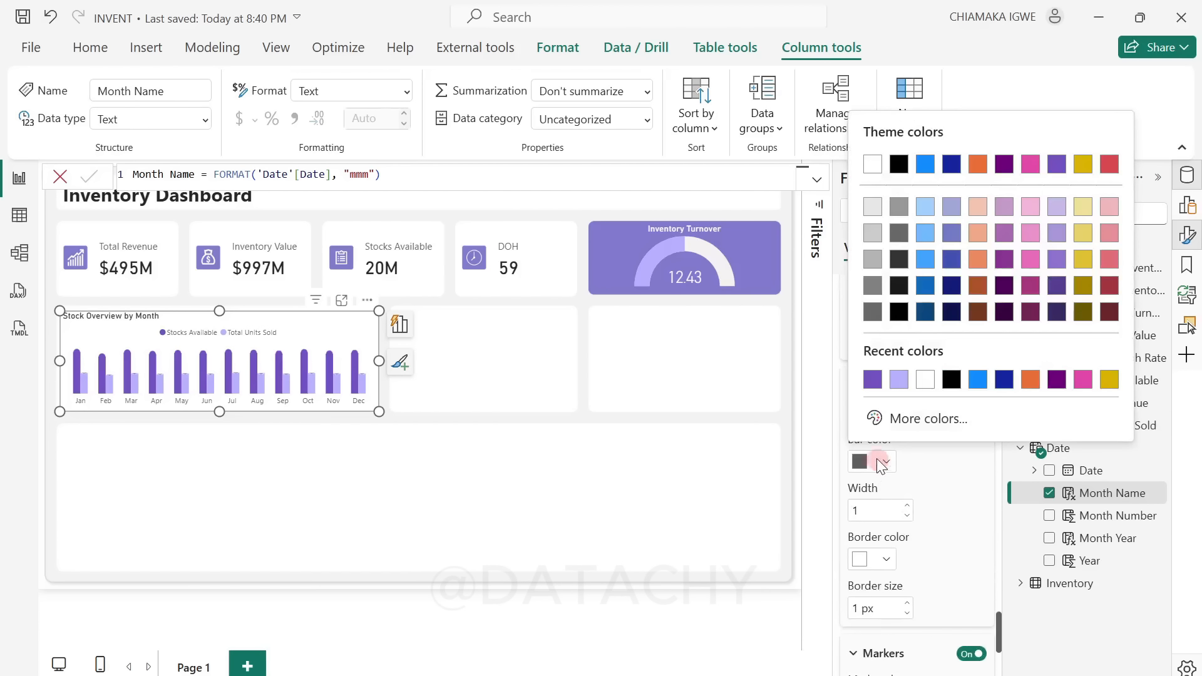
left_click(894, 383)
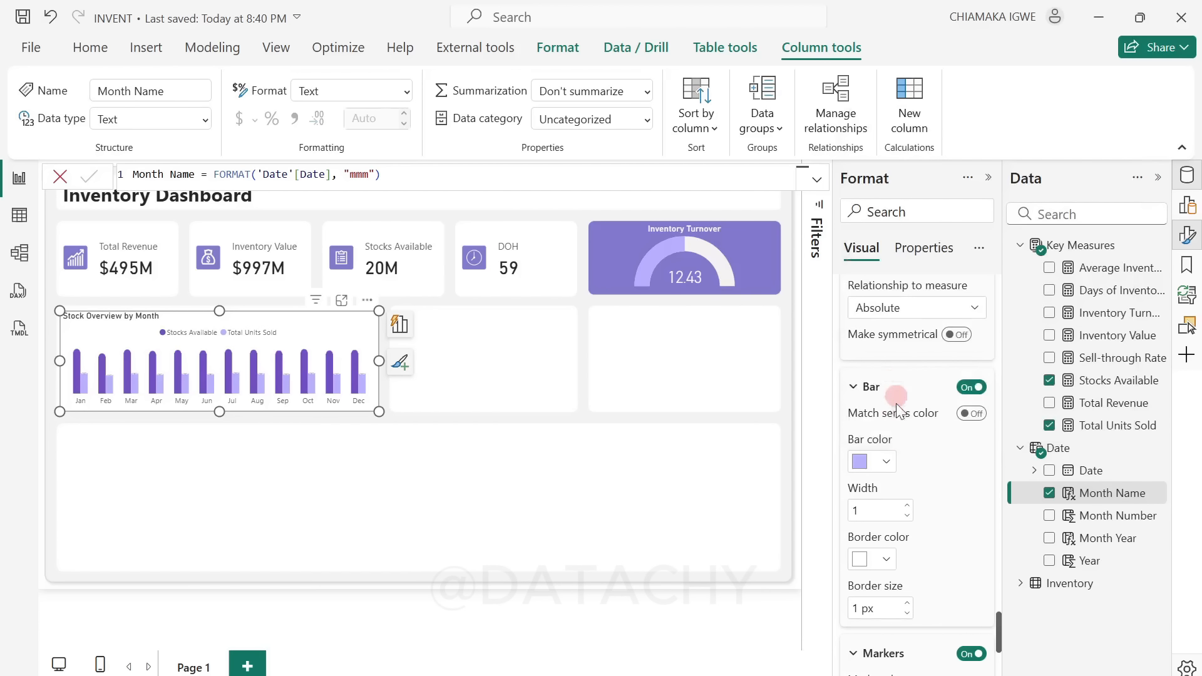
left_click(887, 561)
left_click(873, 477)
Step: Give the Total Units Sold error bars round markers with a size of 6 px
scroll(883, 495, "down", 3)
left_click(902, 511)
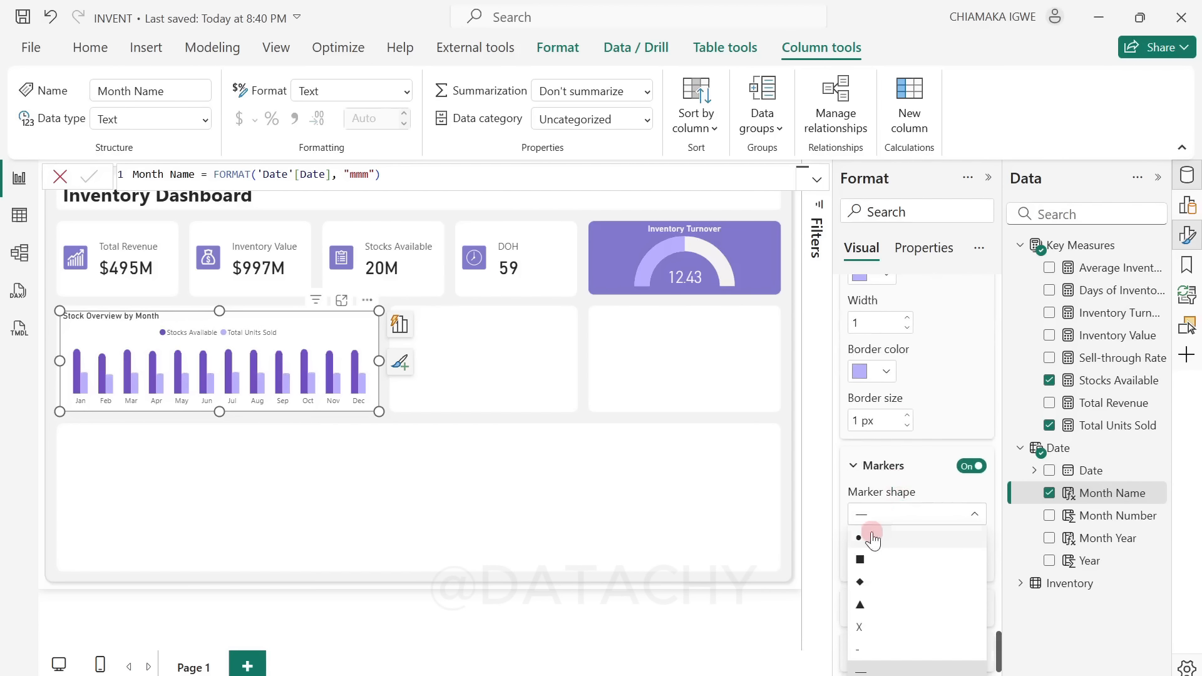
left_click(868, 539)
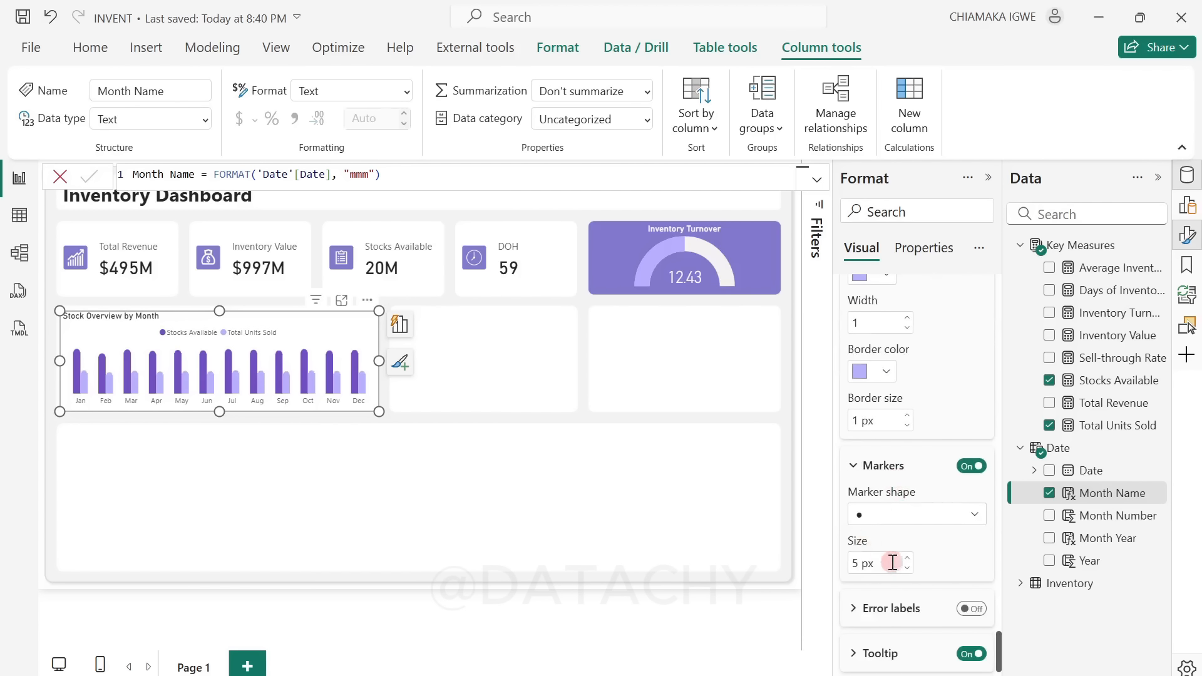
double_click(855, 563)
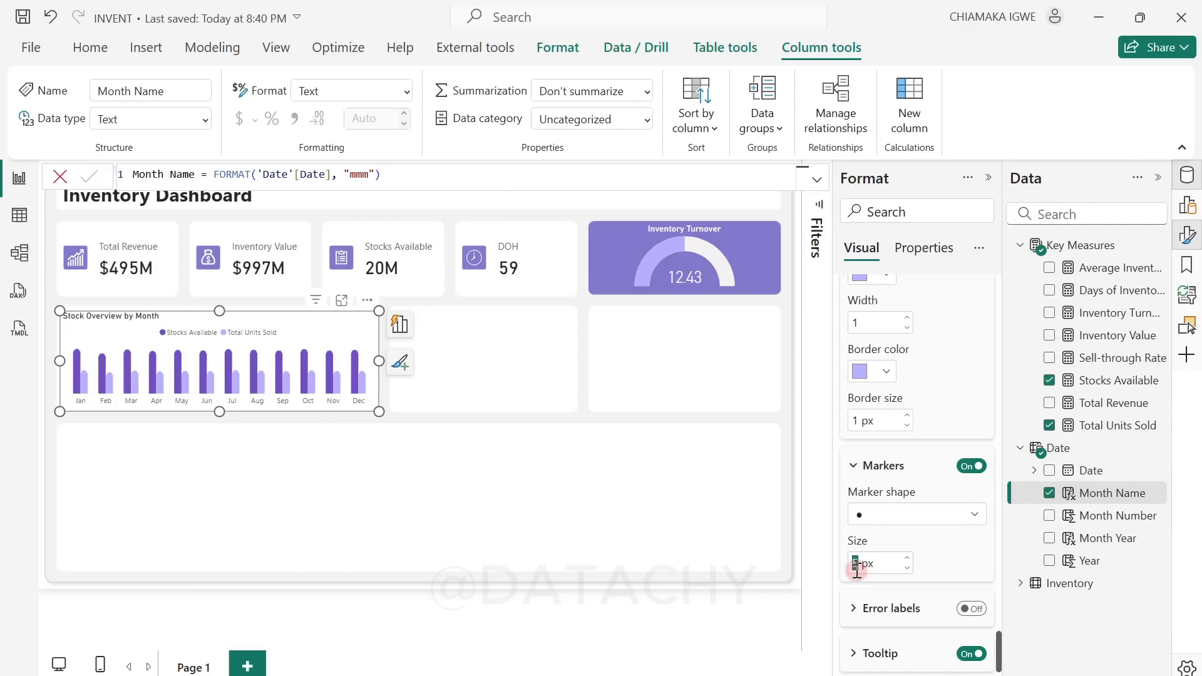
left_click(923, 563)
left_click(346, 505)
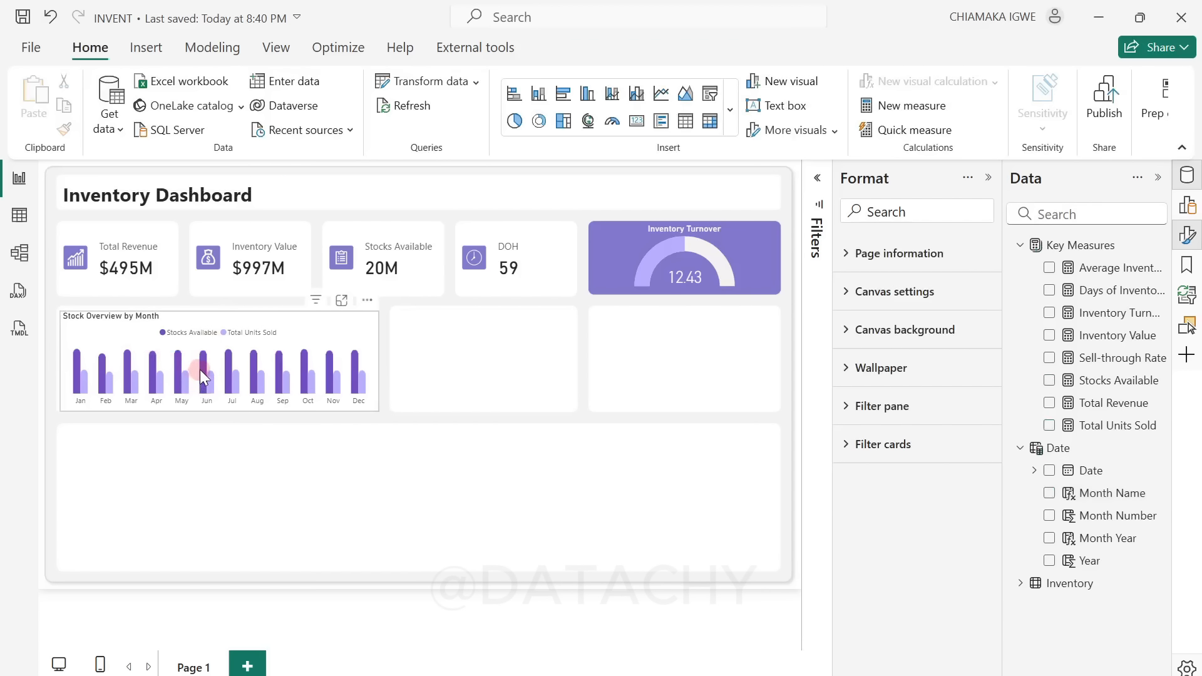
Step: Turn off the error bar tooltip for the Total Units Sold series in the Stock Overview by Month chart
mouse_move(200, 369)
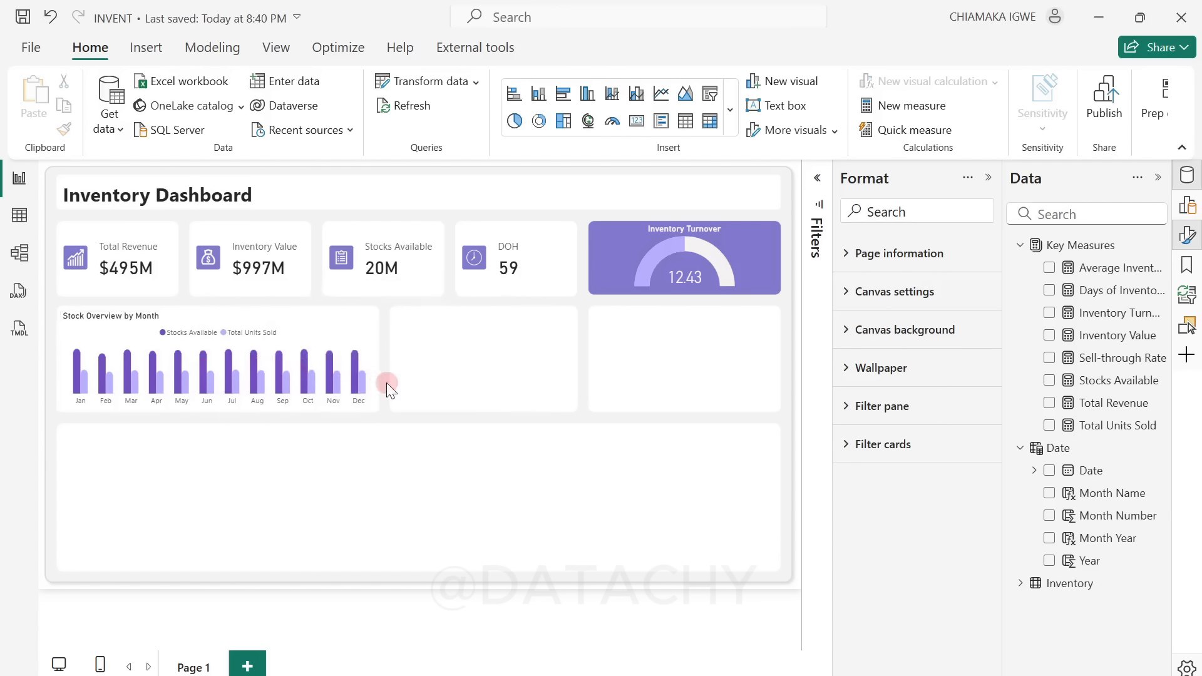
left_click(367, 330)
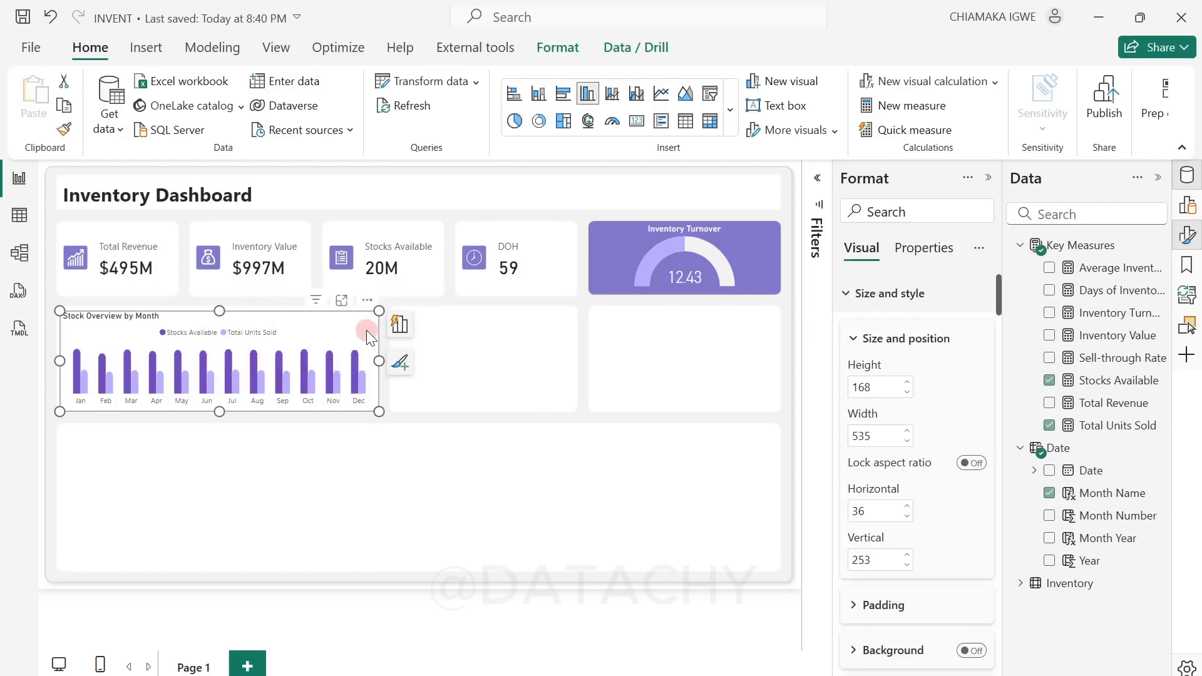
scroll(960, 515, "down", 20)
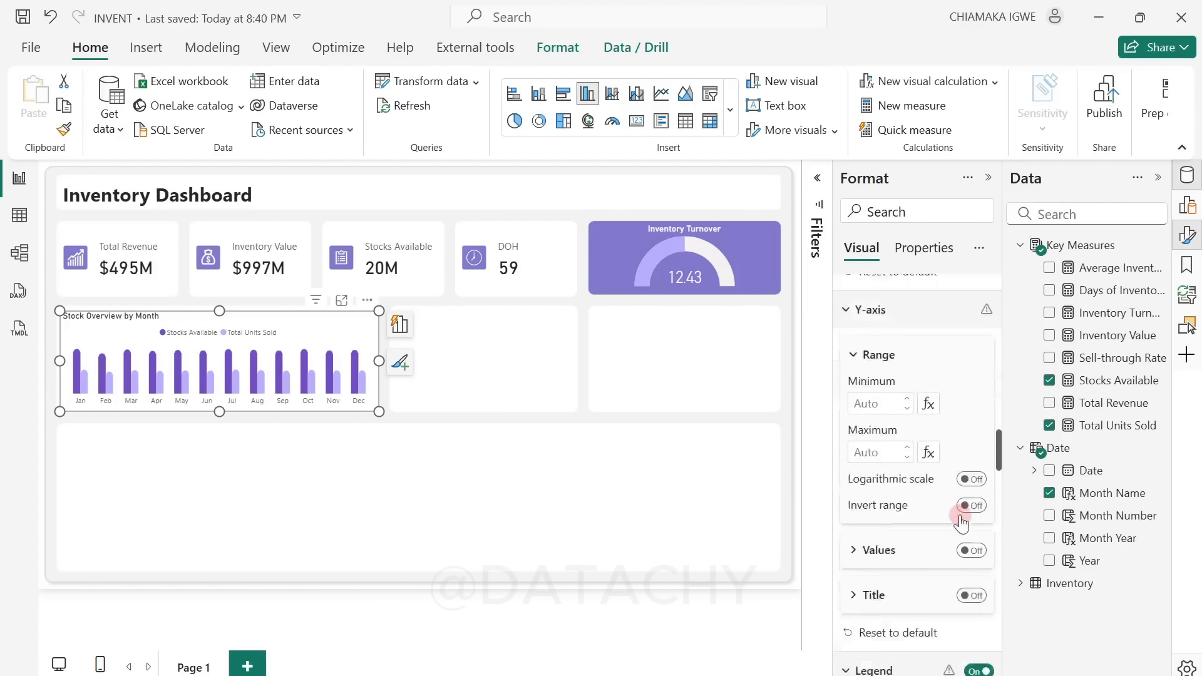
scroll(960, 518, "down", 6)
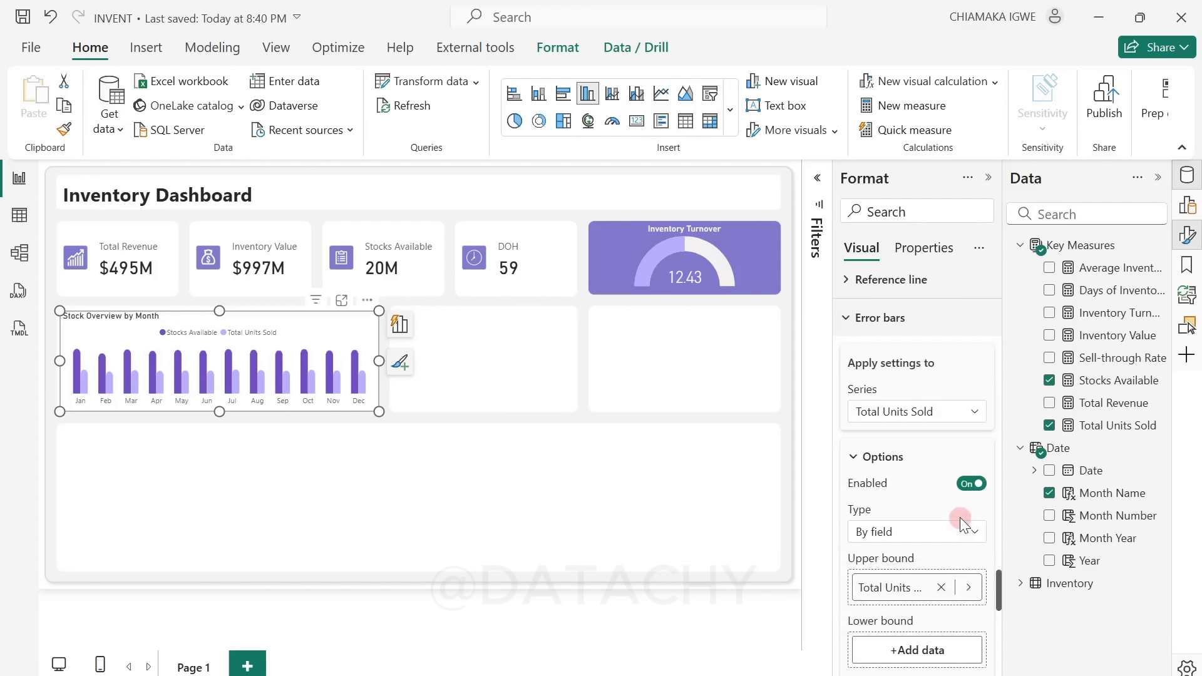
scroll(960, 517, "down", 10)
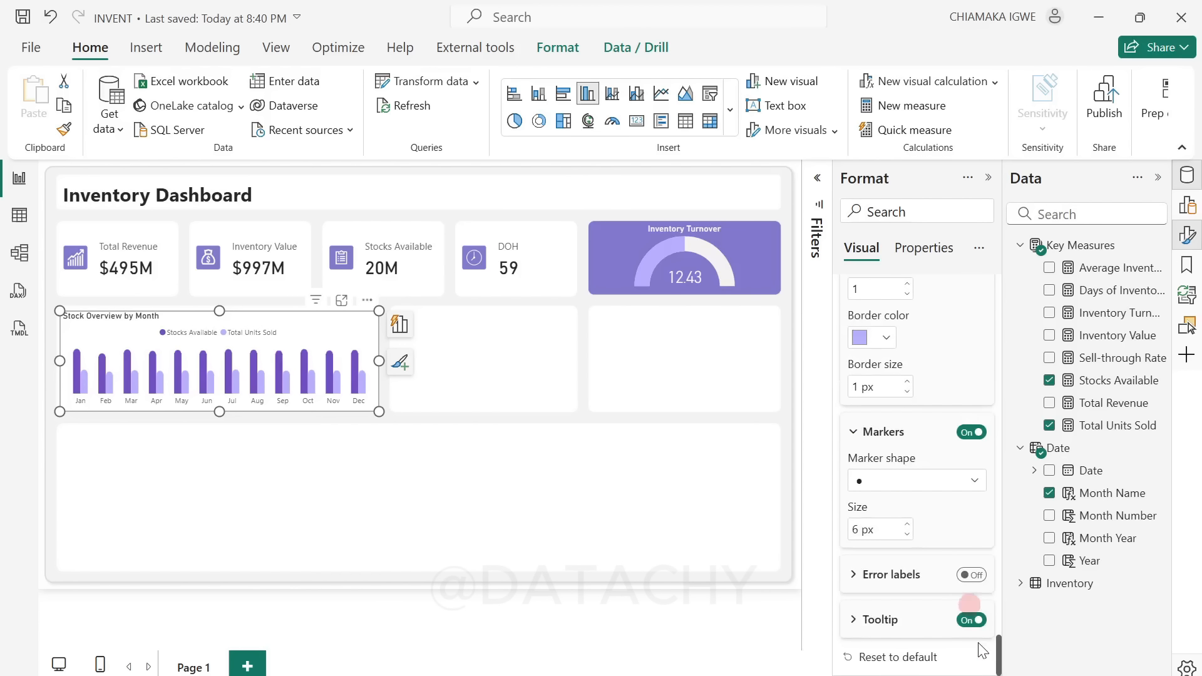
left_click(853, 620)
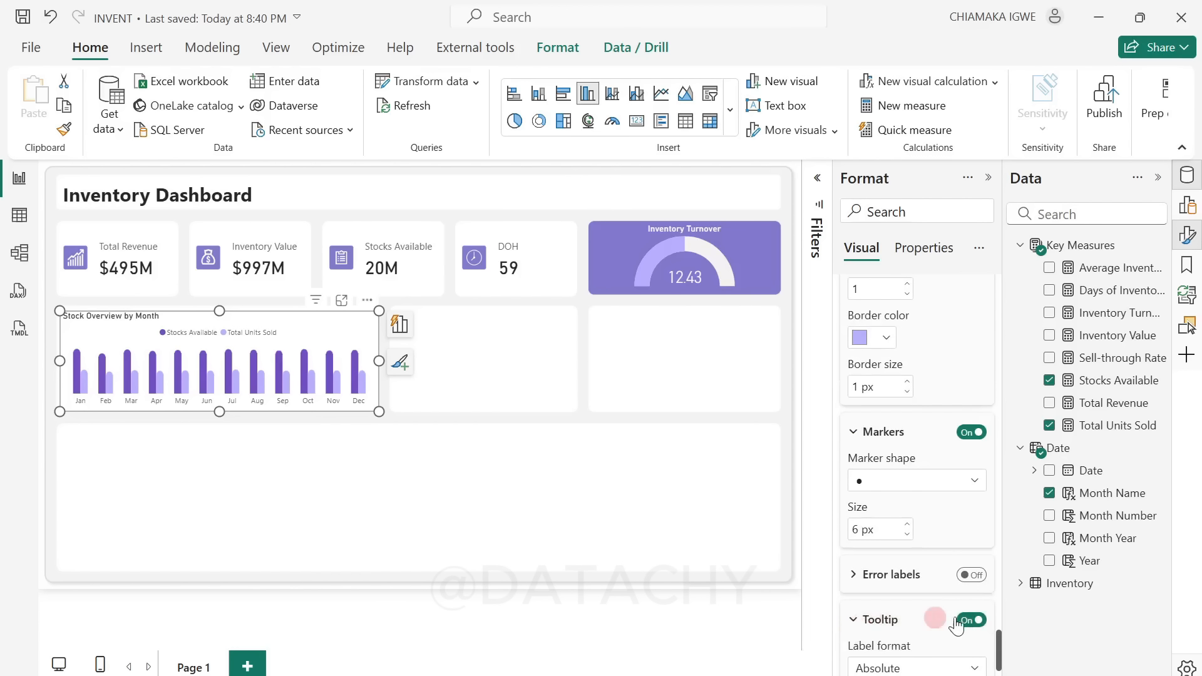
left_click(970, 621)
Step: Switch the error bar settings to the Stocks Available series and turn off its tooltip
scroll(966, 554, "up", 5)
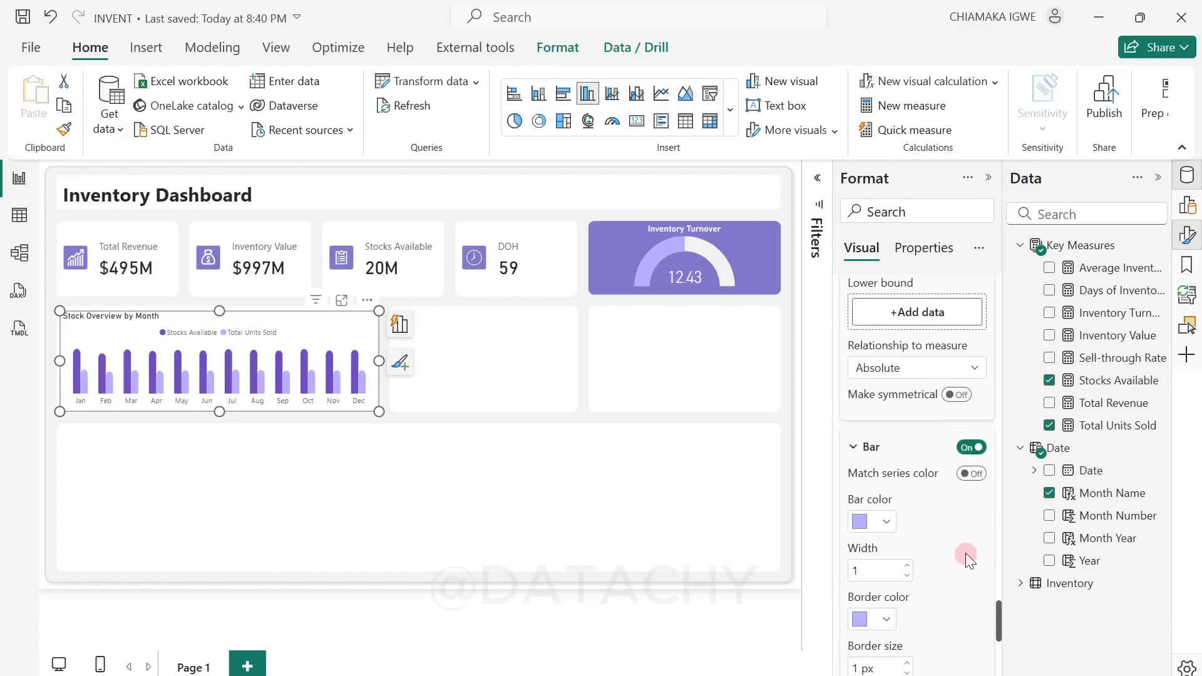
scroll(966, 553, "up", 3)
left_click(925, 457)
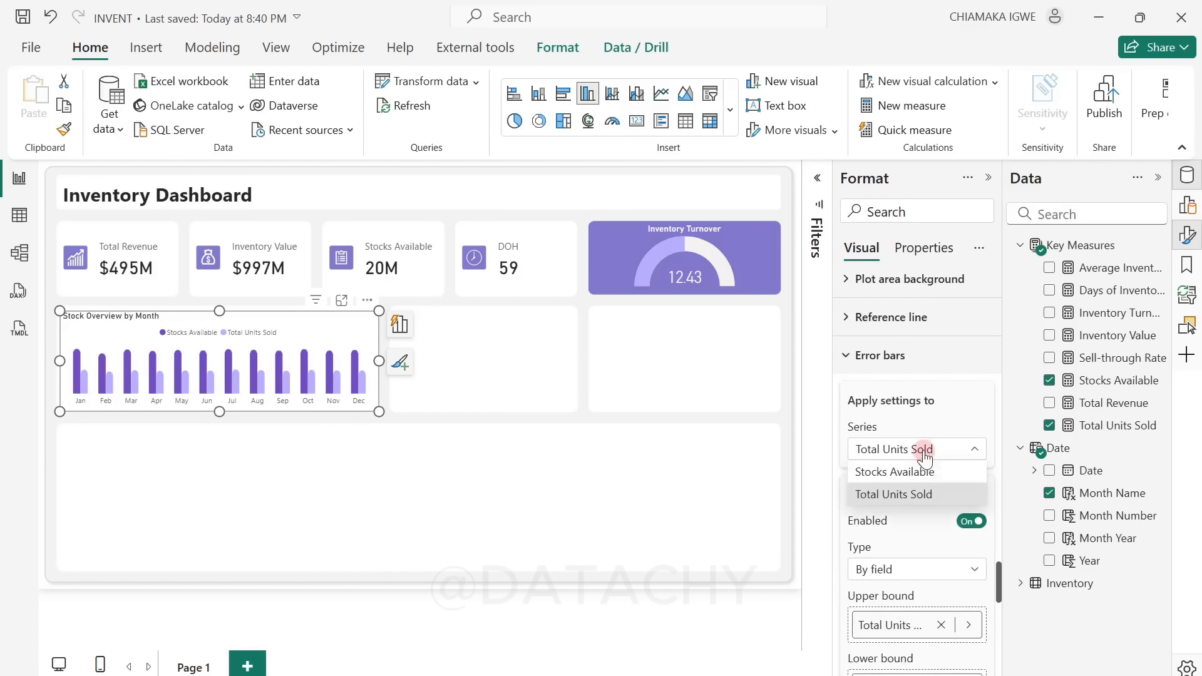
left_click(895, 471)
scroll(951, 598, "down", 5)
scroll(951, 598, "down", 4)
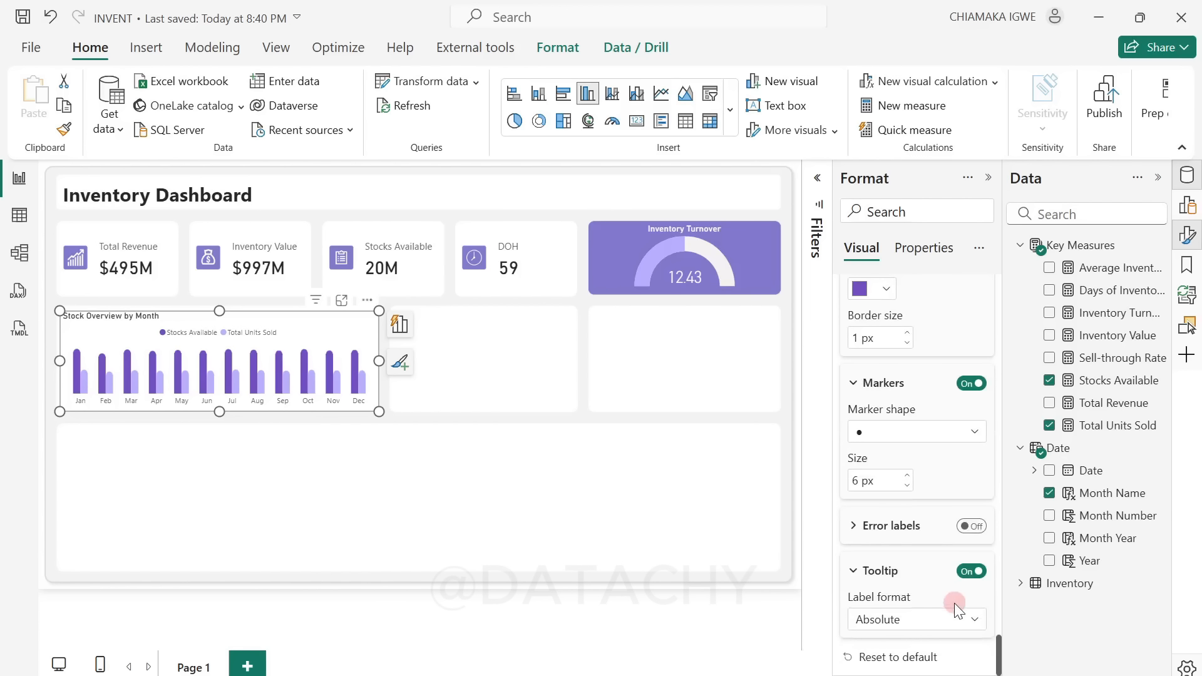
left_click(968, 571)
left_click(211, 401)
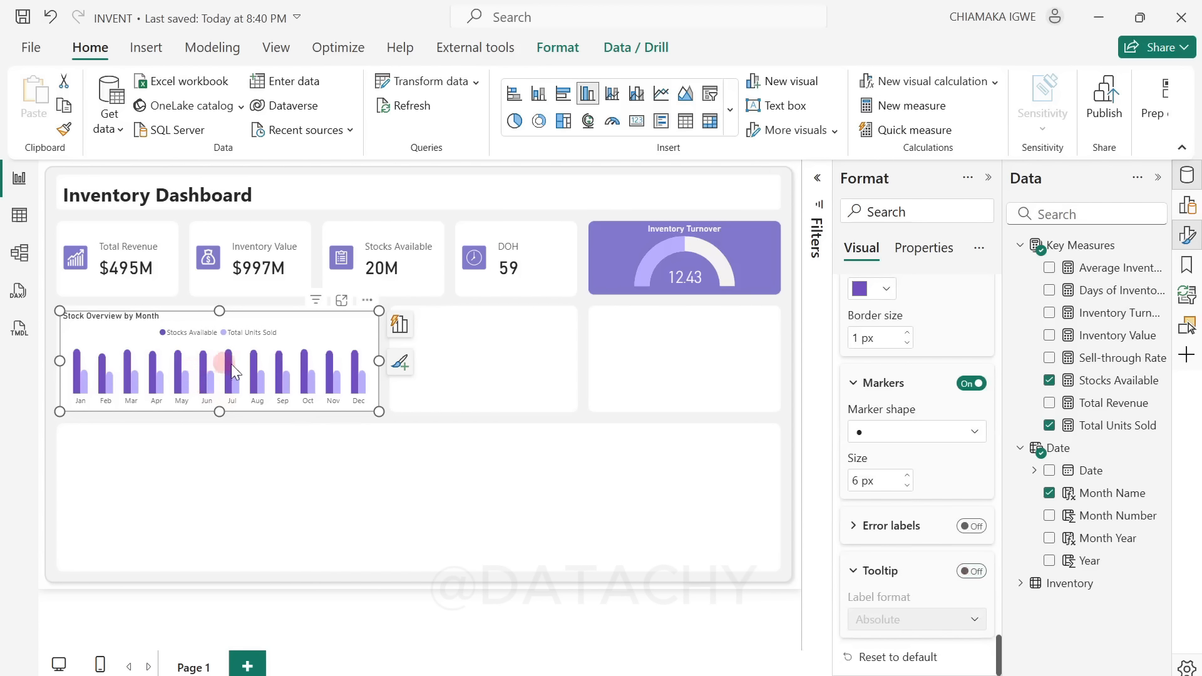
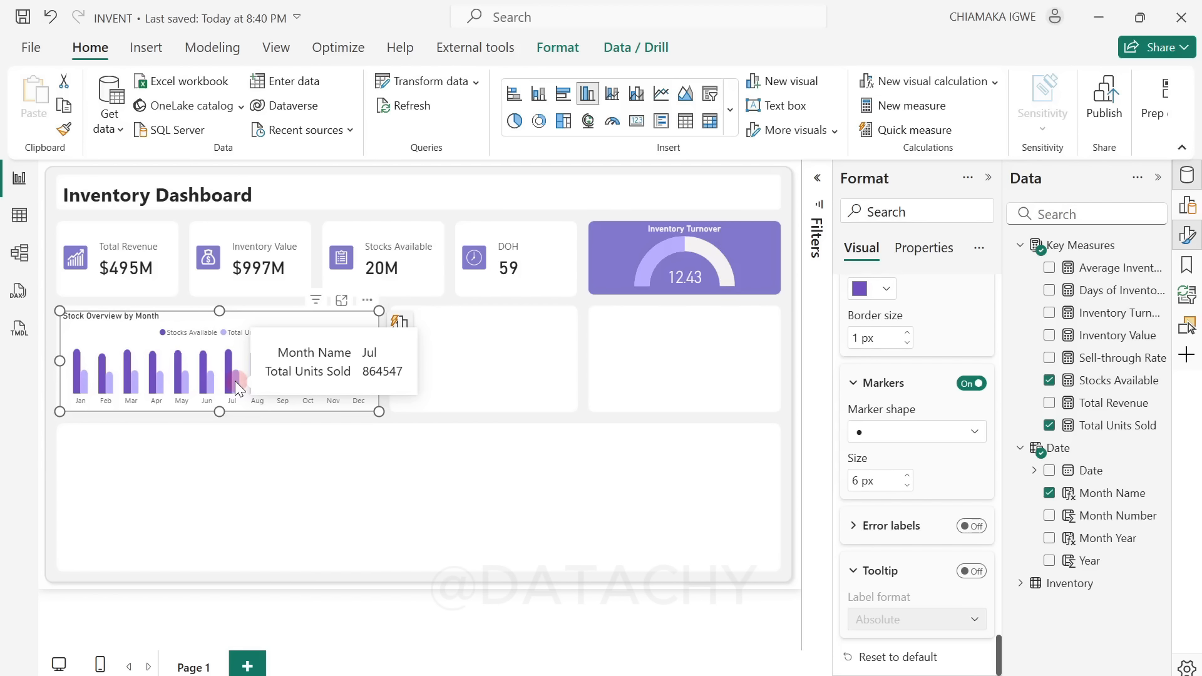
Step: Apply the thousands separator to the Total Units Sold and Stocks Available measures and check the Stock Overview by Month tooltip
left_click(1104, 430)
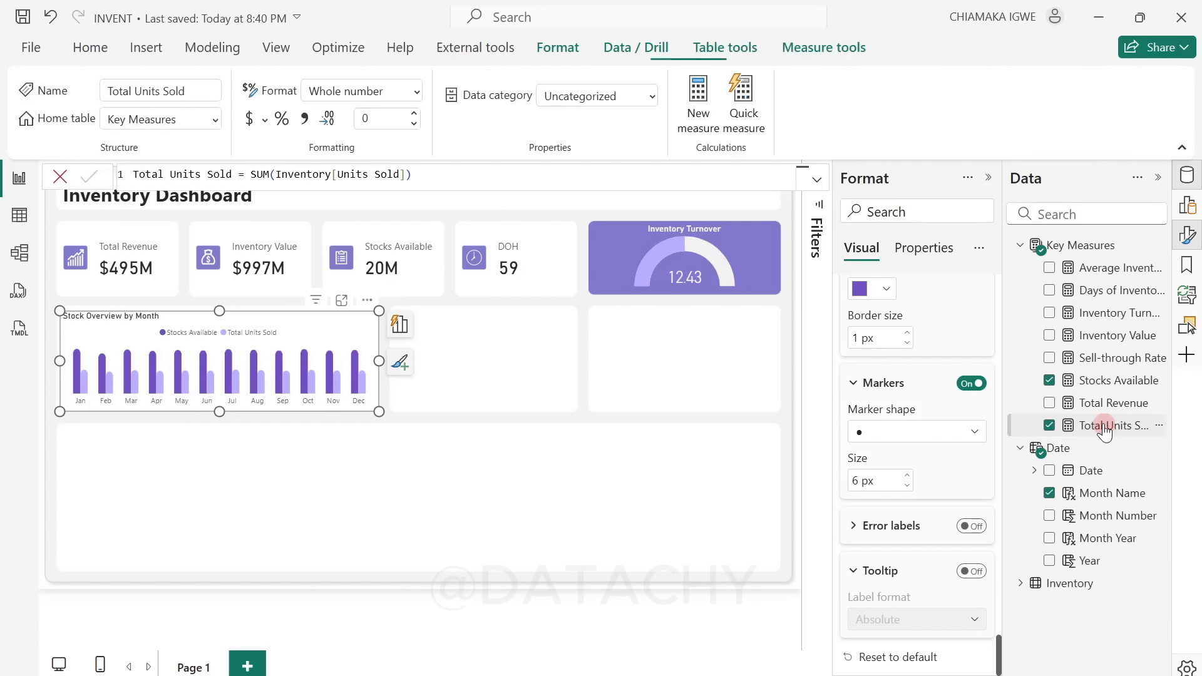
left_click(303, 119)
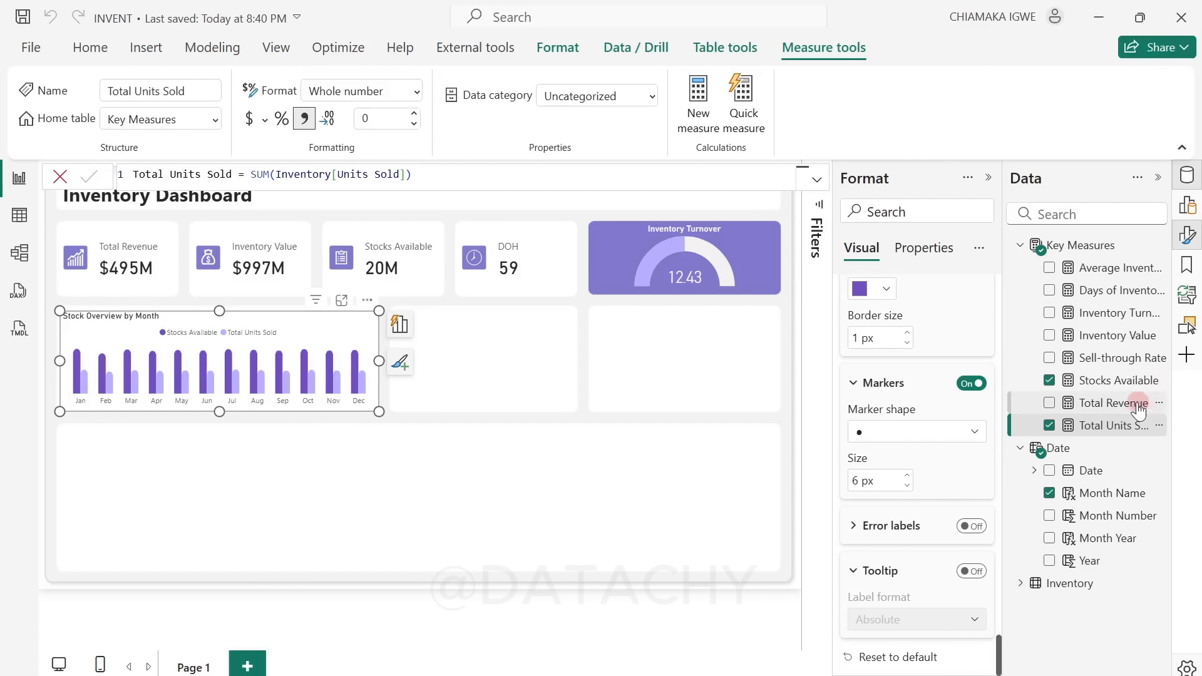
left_click(1111, 382)
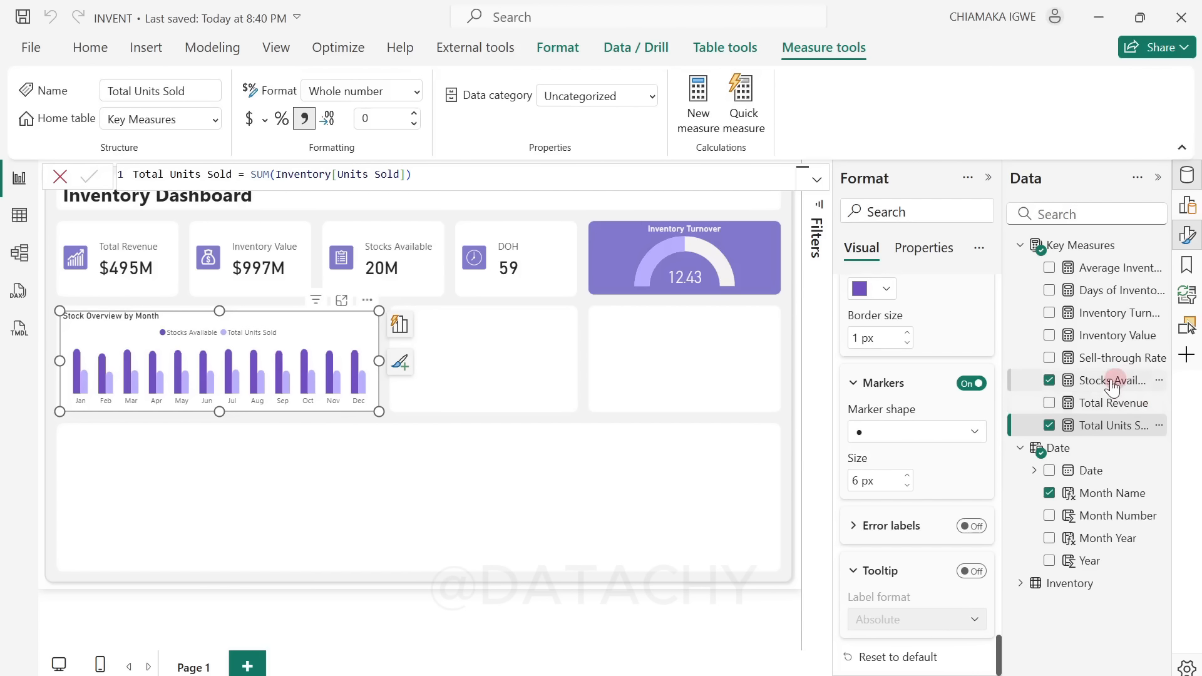
left_click(304, 119)
left_click(337, 378)
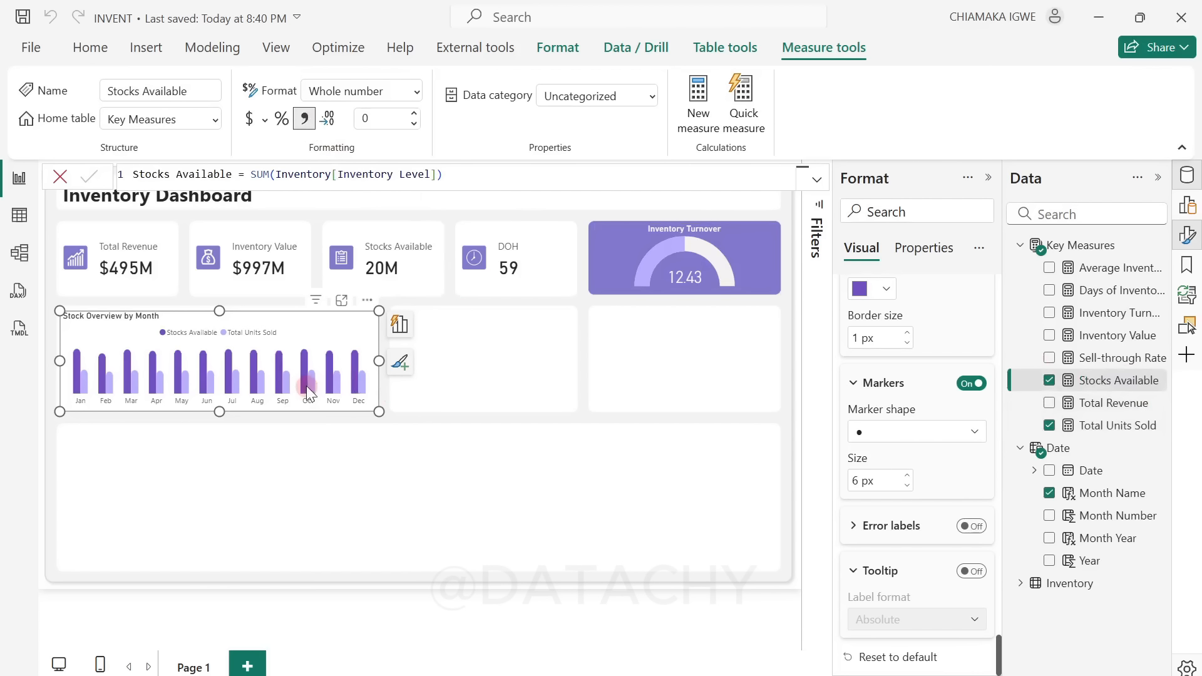
mouse_move(306, 386)
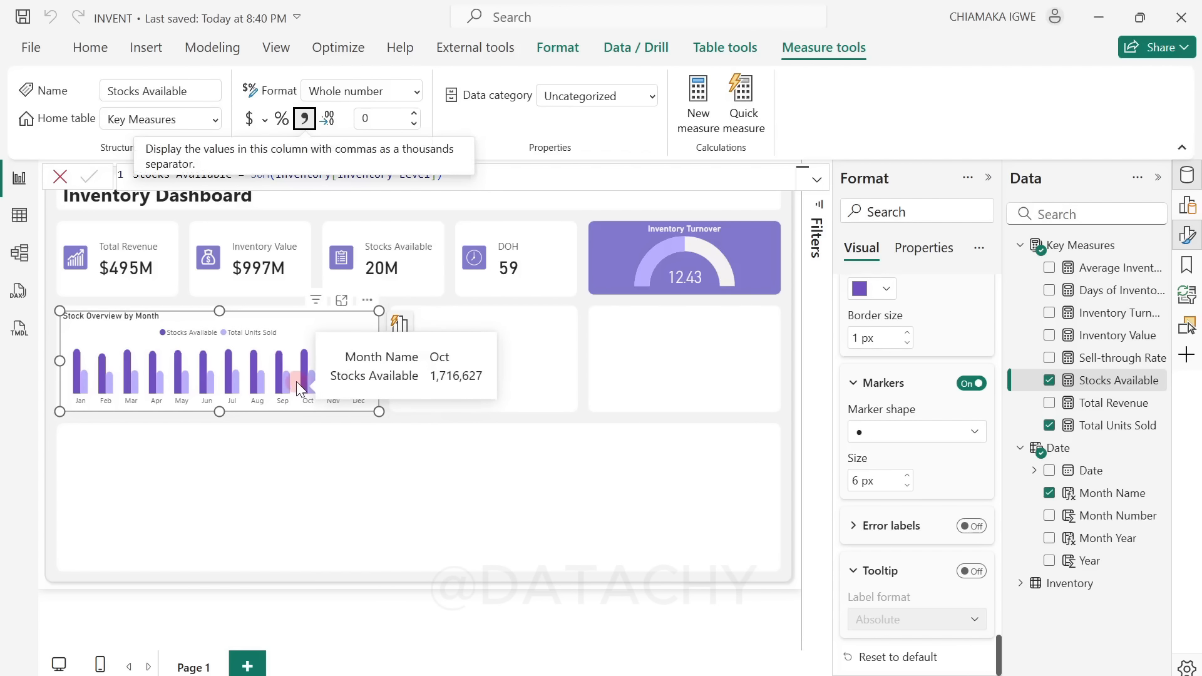
left_click(370, 466)
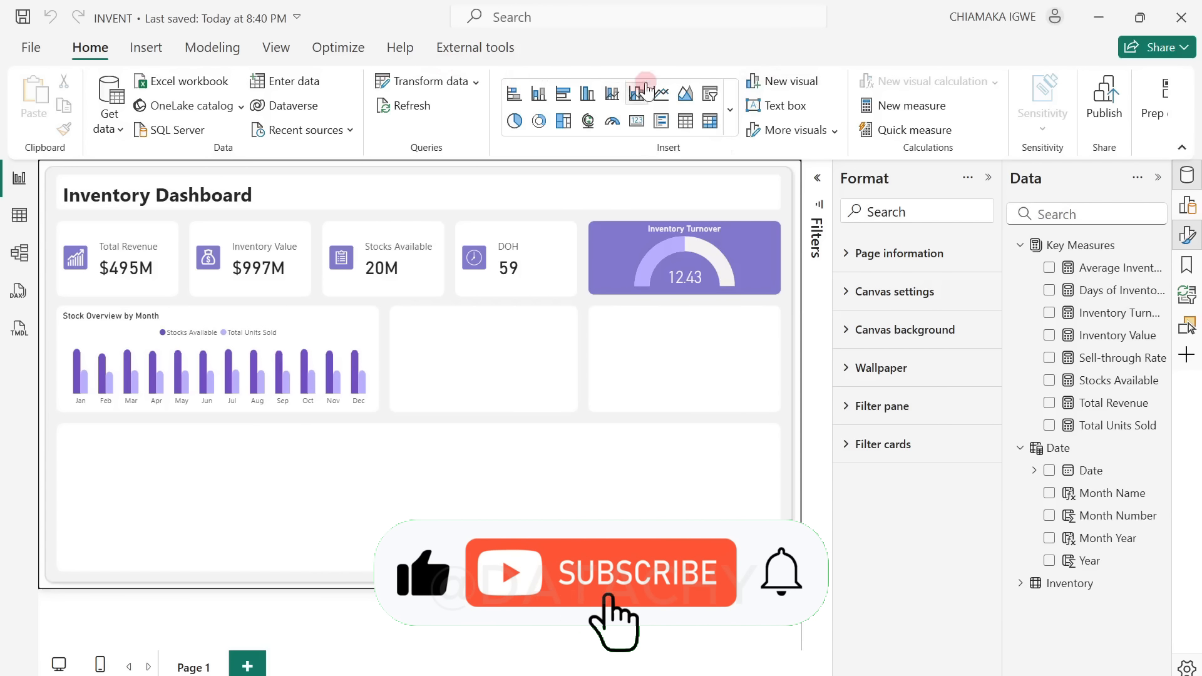
Step: Insert a stacked bar chart, about 299 by 168, in the empty card beside the Stock Overview by Month chart
left_click(407, 426)
left_click(514, 104)
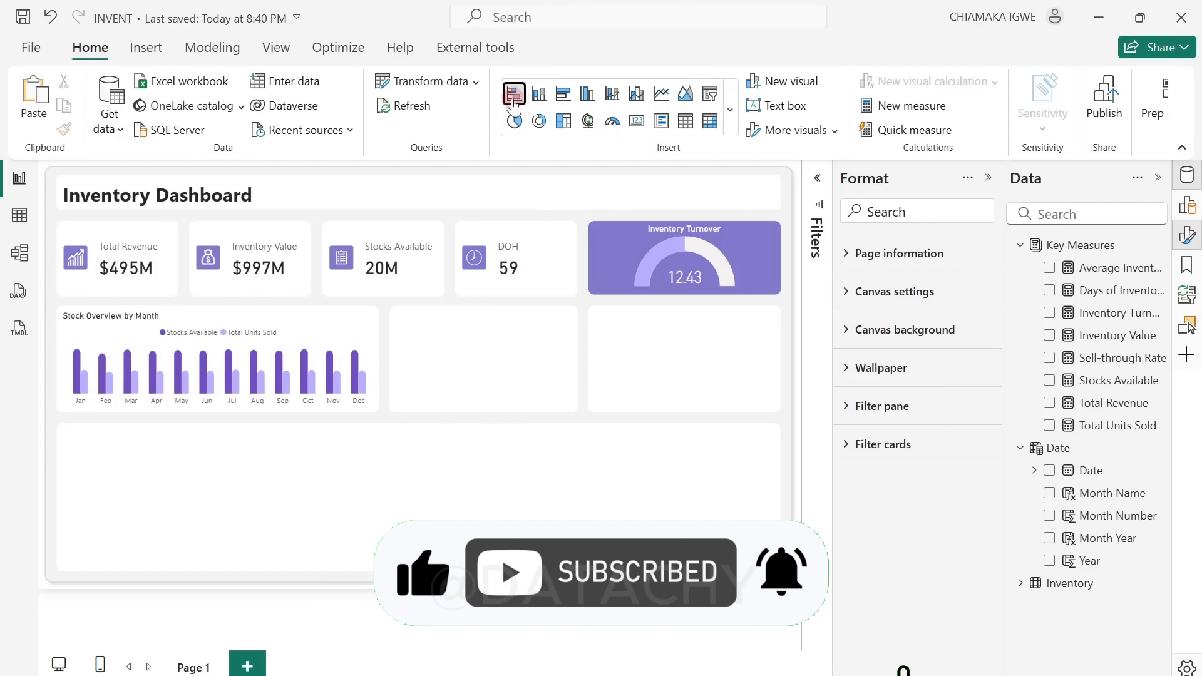
left_click_drag(328, 483, 523, 351)
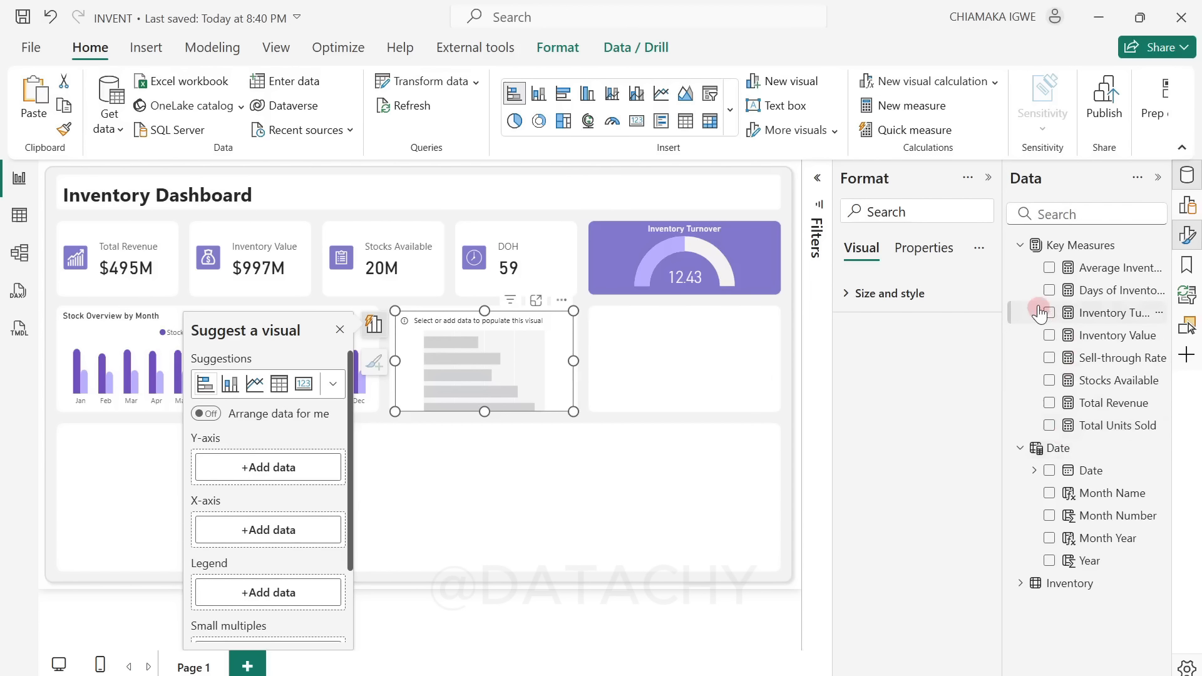
Step: Plot the Inventory Value measure by the Inventory table's Category field in the new bar chart
left_click(1049, 336)
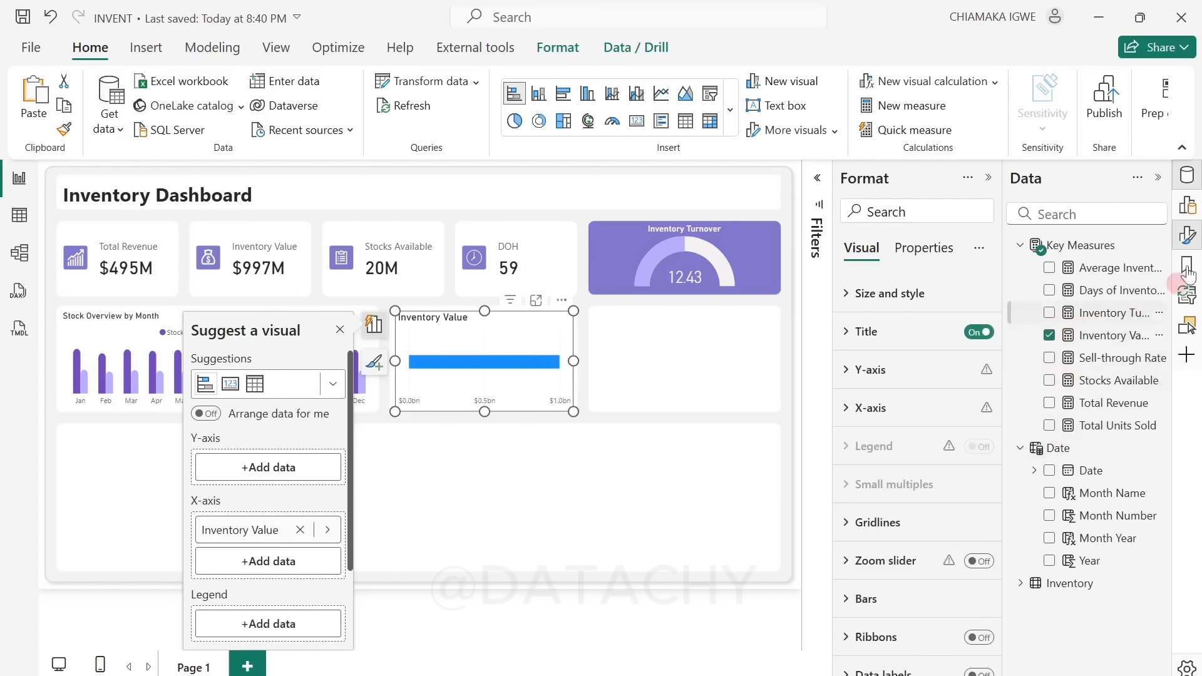
left_click(1188, 206)
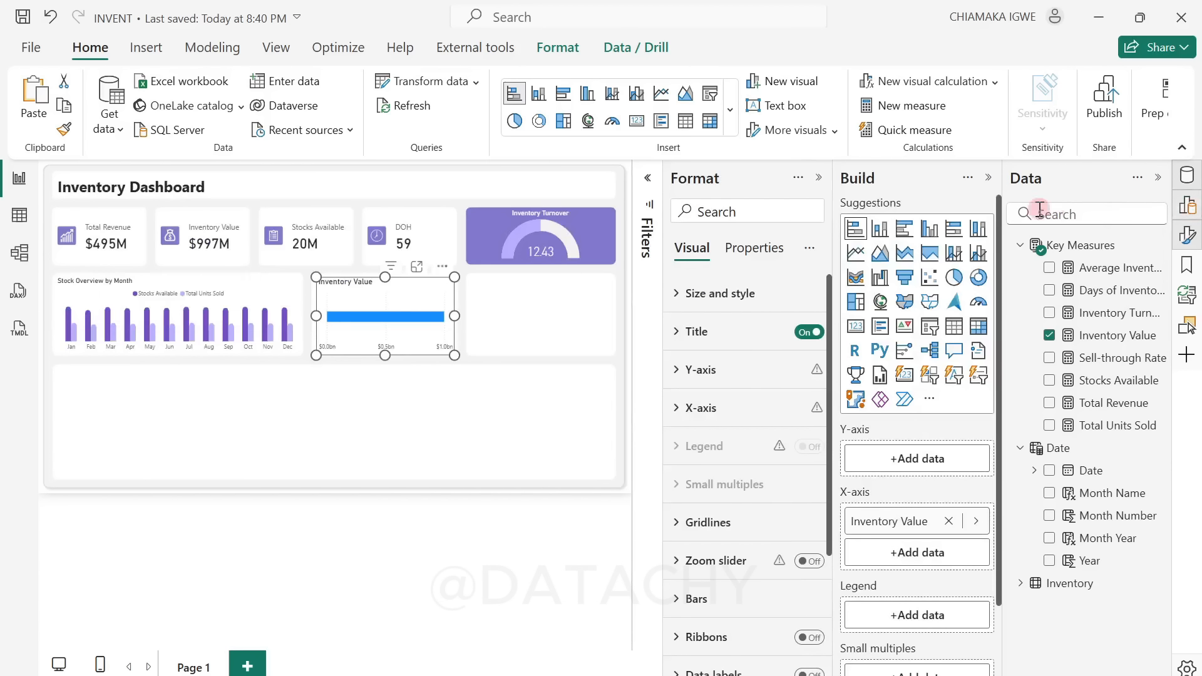
left_click(817, 181)
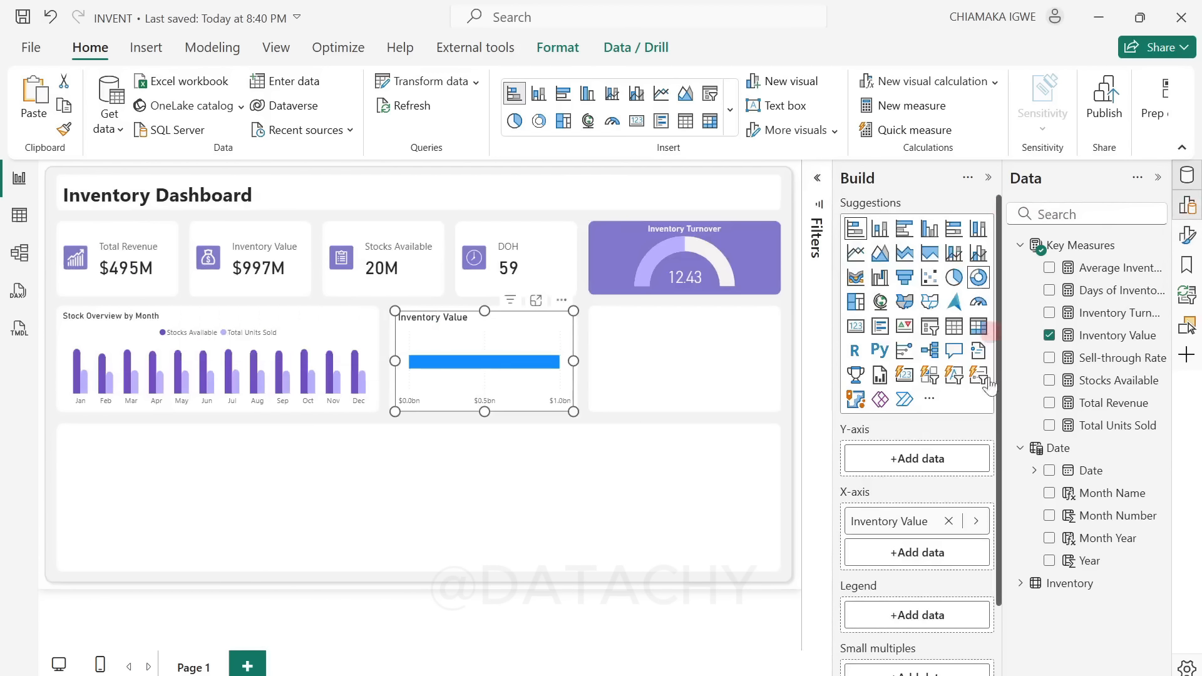
left_click(1022, 583)
left_click(1053, 609)
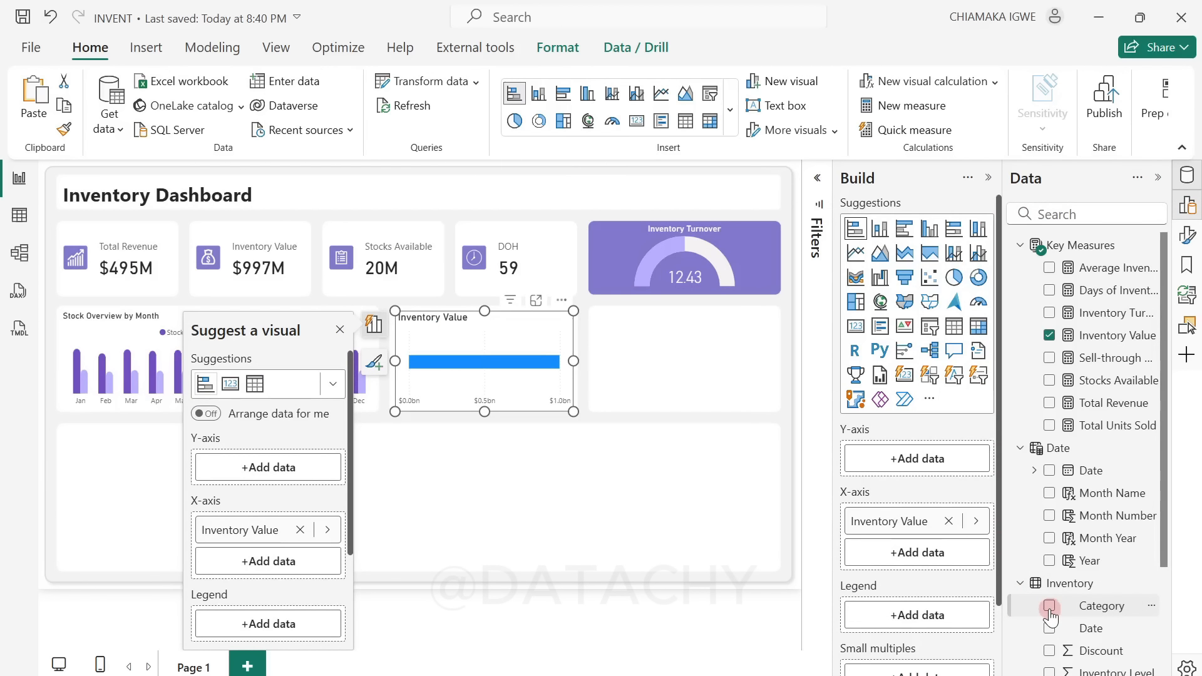
left_click(362, 334)
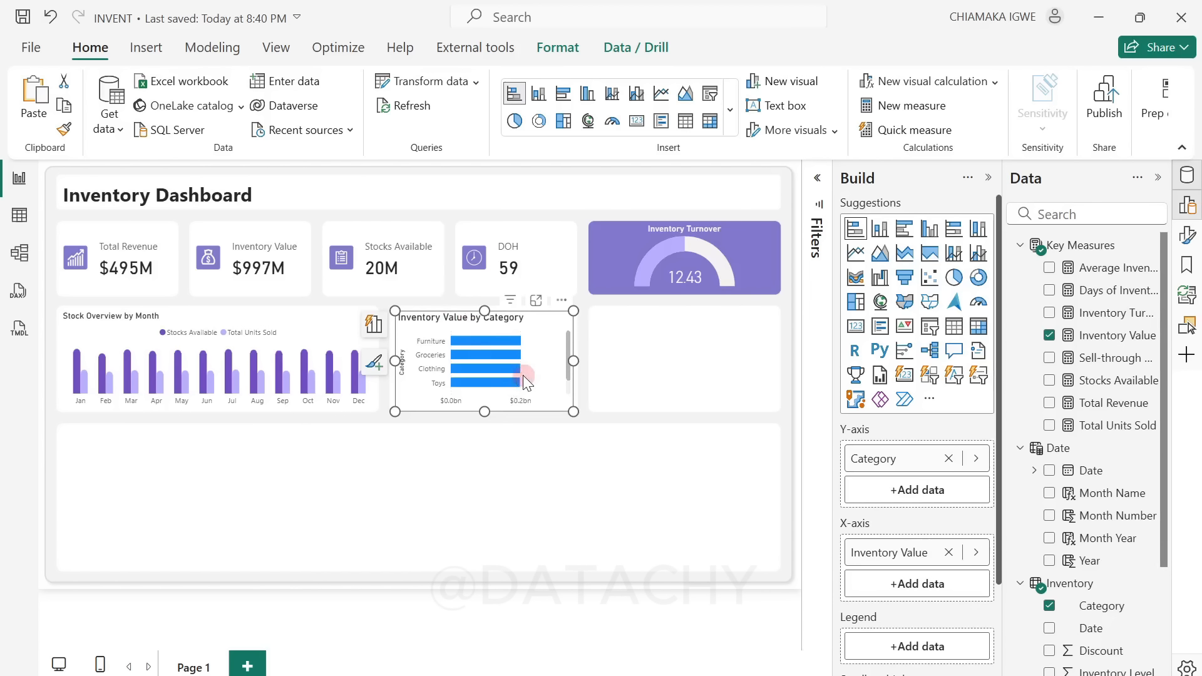
Step: Turn off the background of the Inventory Value by Category chart
left_click(1158, 178)
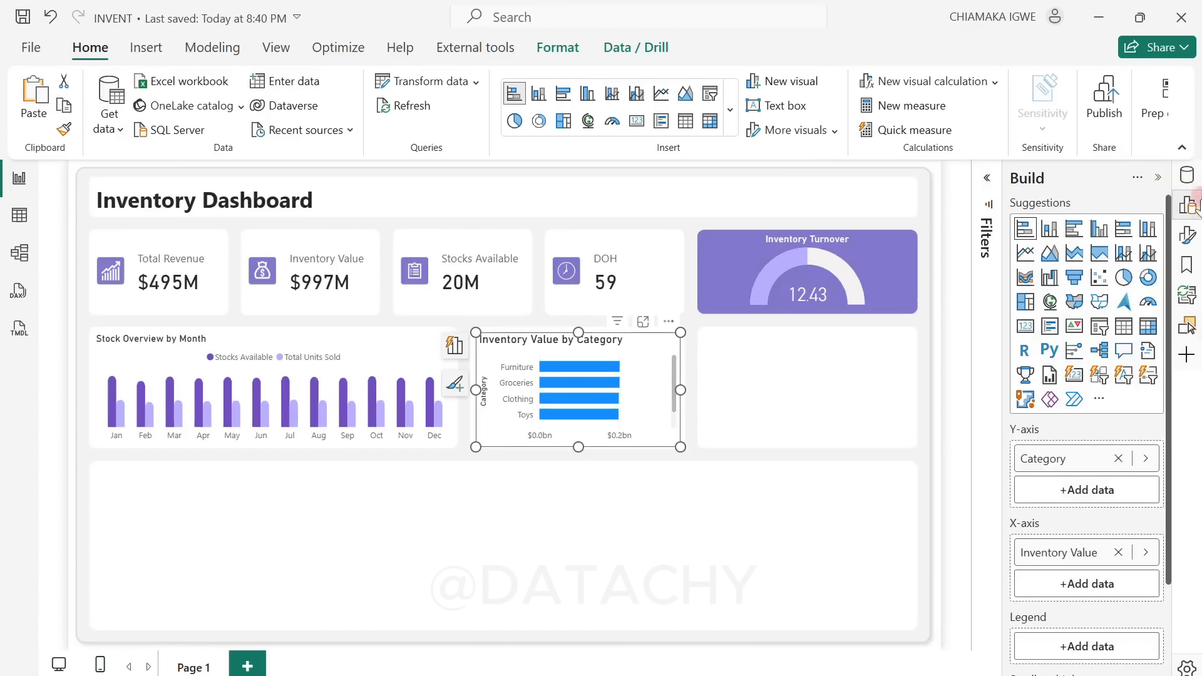
left_click(1188, 235)
left_click(848, 299)
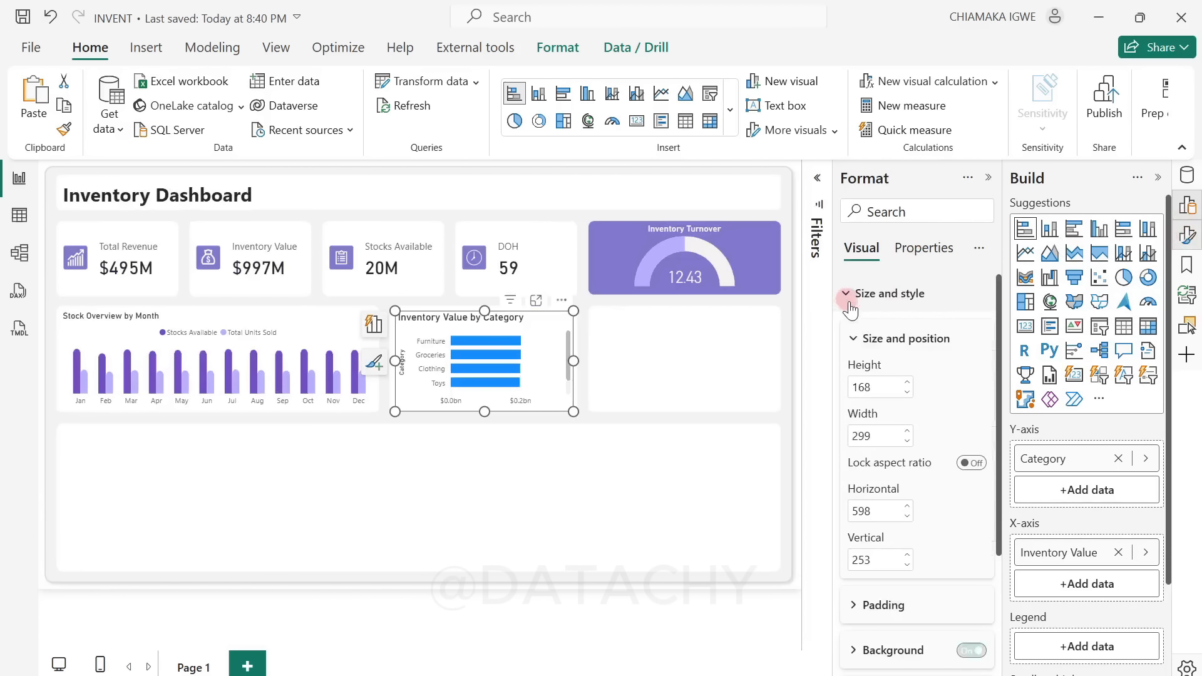
scroll(914, 376, "down", 3)
left_click(967, 465)
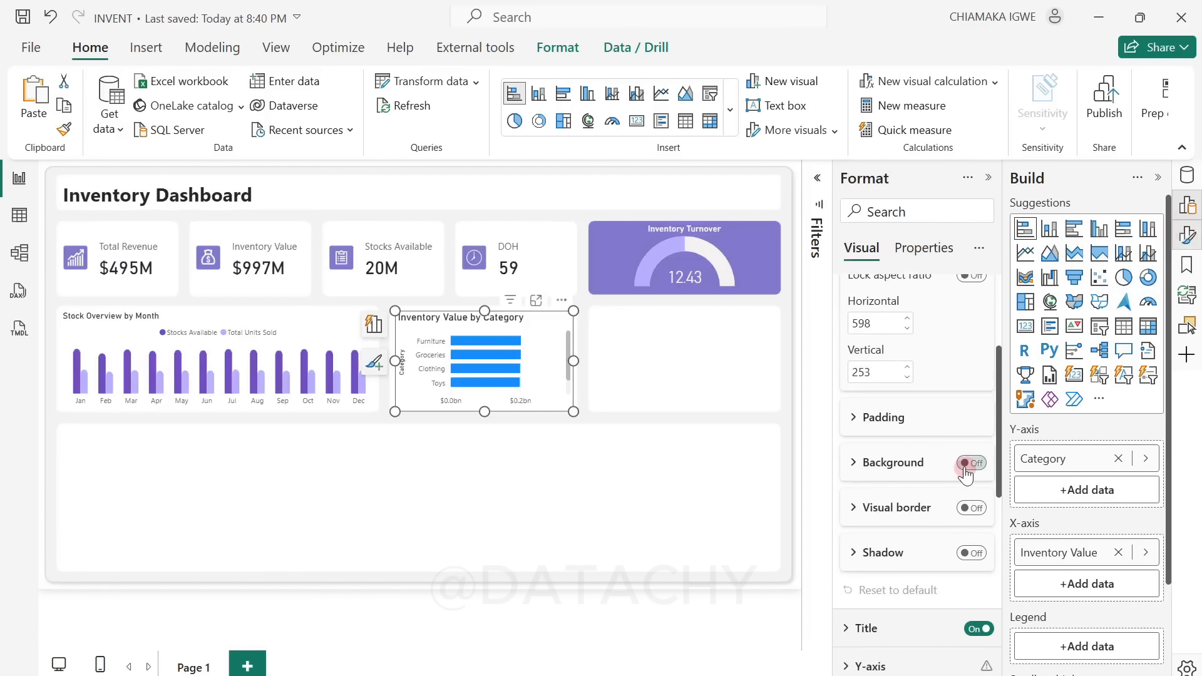
Step: Set the title font size of the Inventory Value by Category chart to 12
scroll(908, 482, "down", 3)
left_click(854, 445)
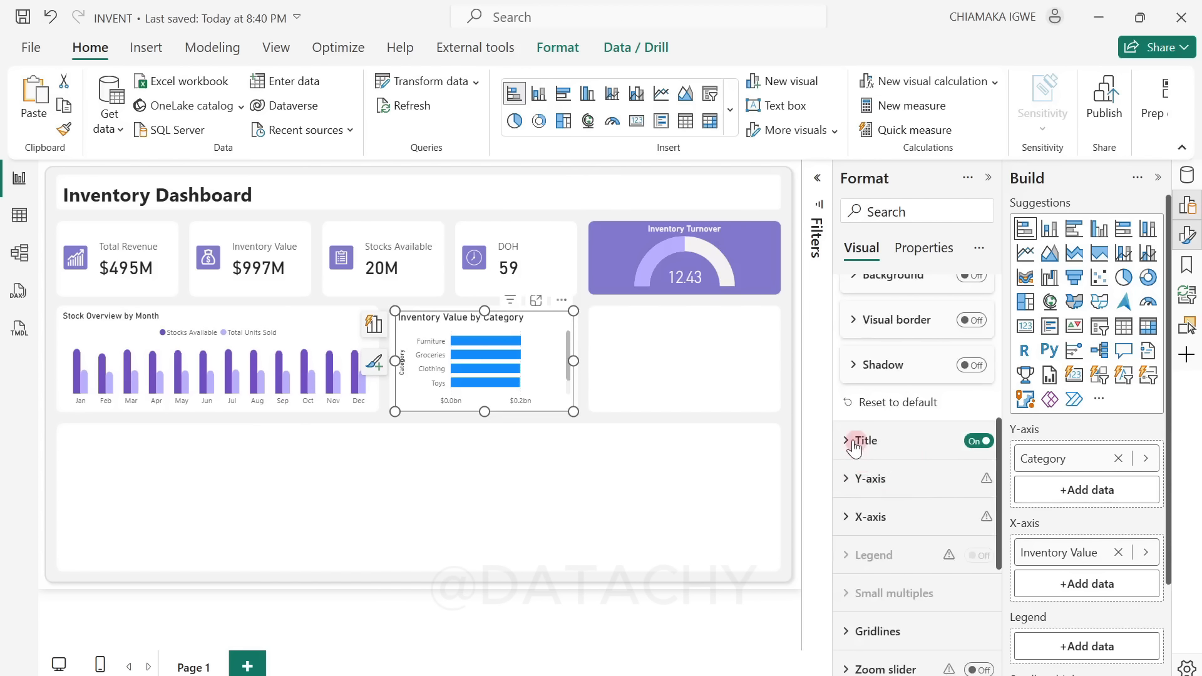
left_click(981, 639)
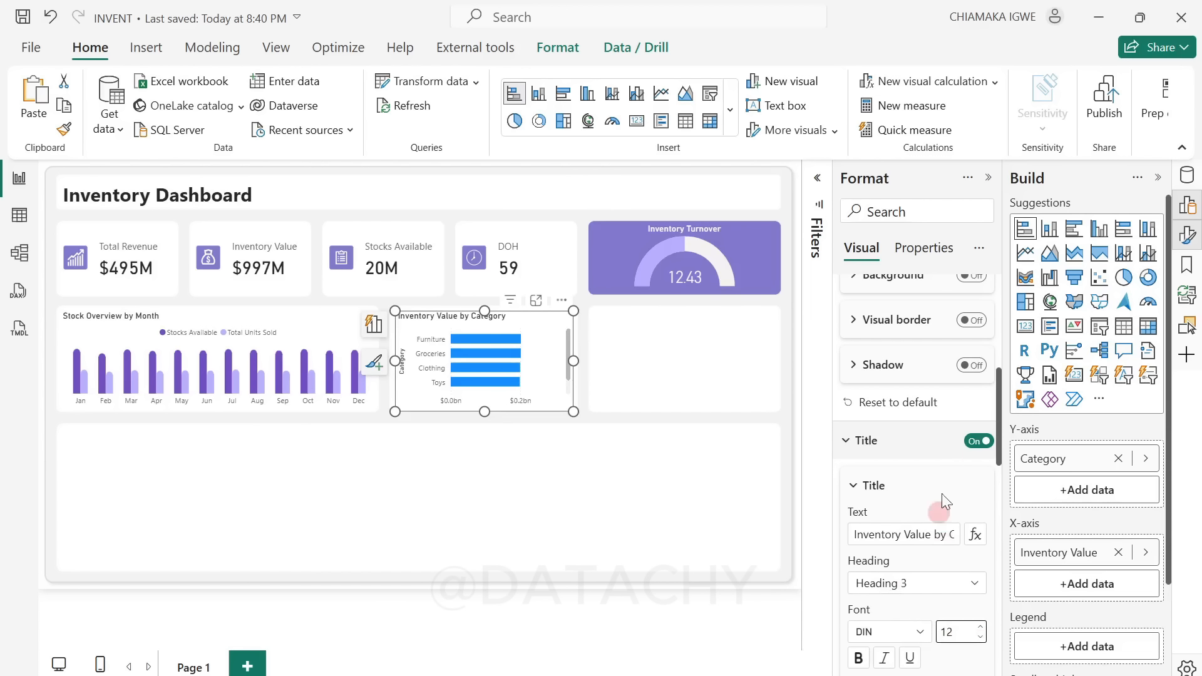
Step: Turn off the Y-axis title of the Inventory Value by Category chart
scroll(936, 492, "down", 7)
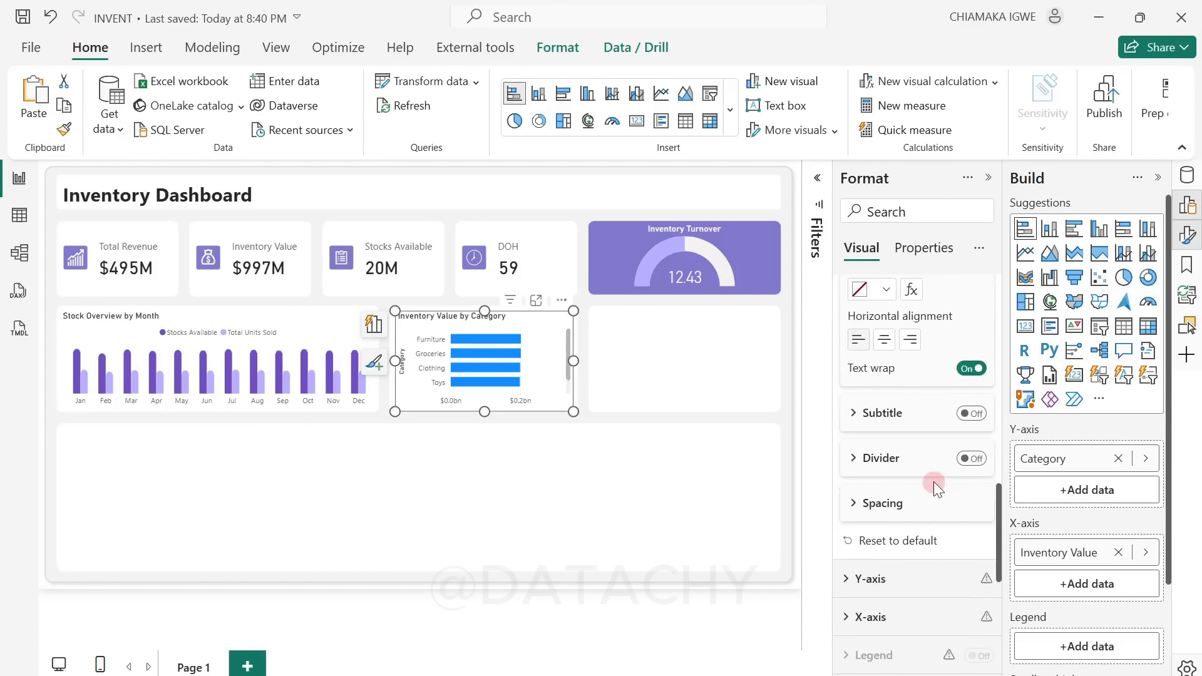
scroll(934, 482, "down", 2)
left_click(856, 486)
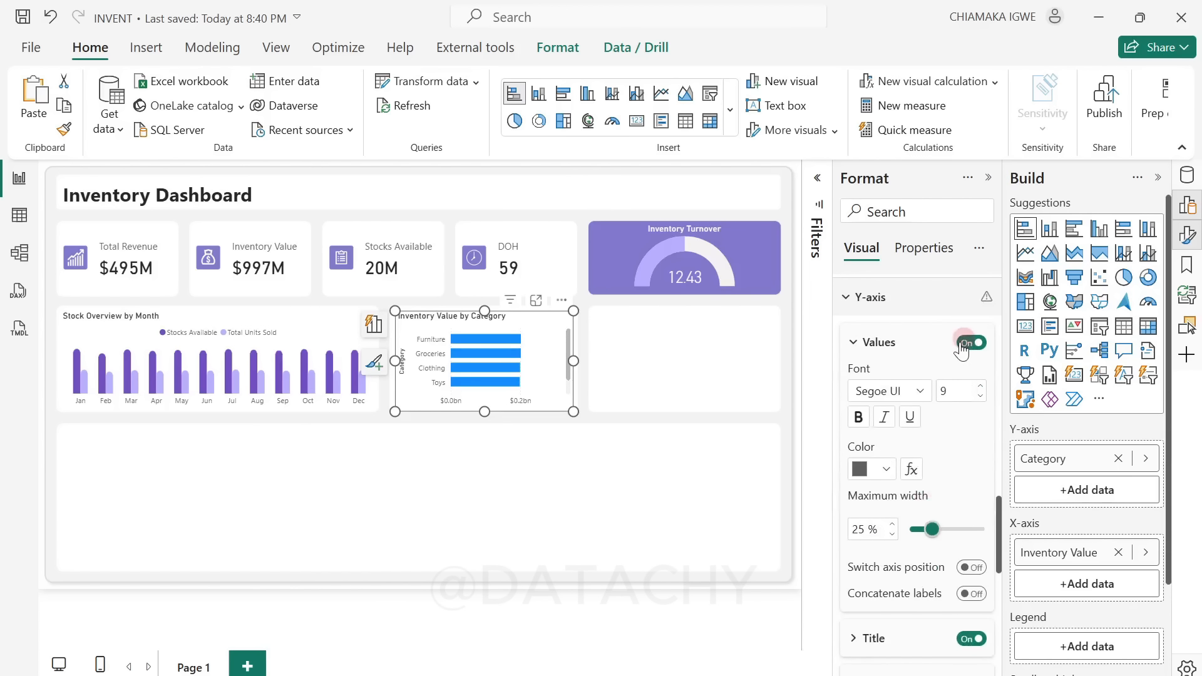
left_click(970, 638)
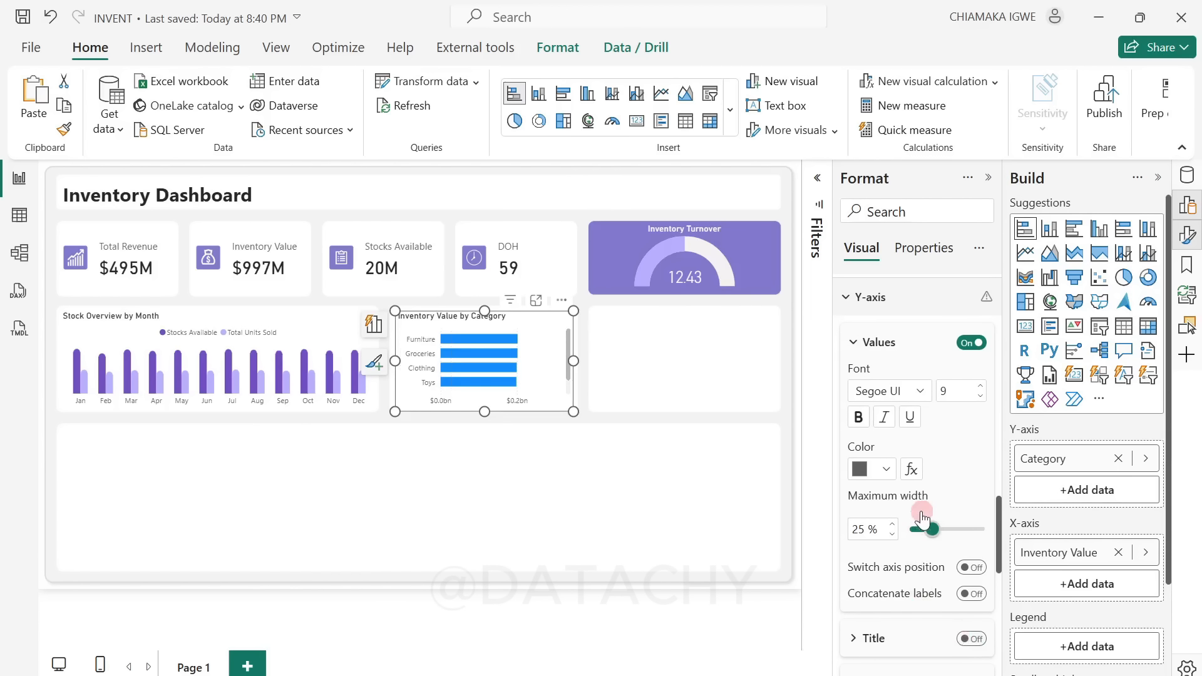
Step: Turn off the X-axis values of the Inventory Value by Category chart
scroll(921, 518, "down", 4)
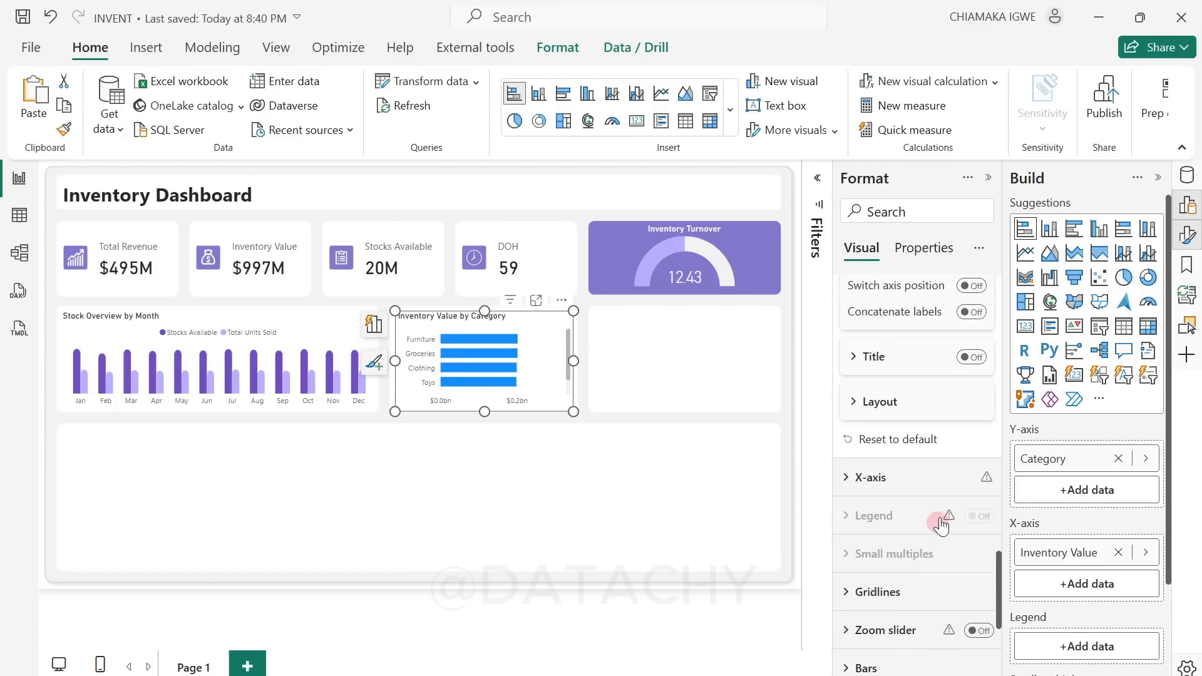
left_click(845, 478)
scroll(958, 629, "down", 2)
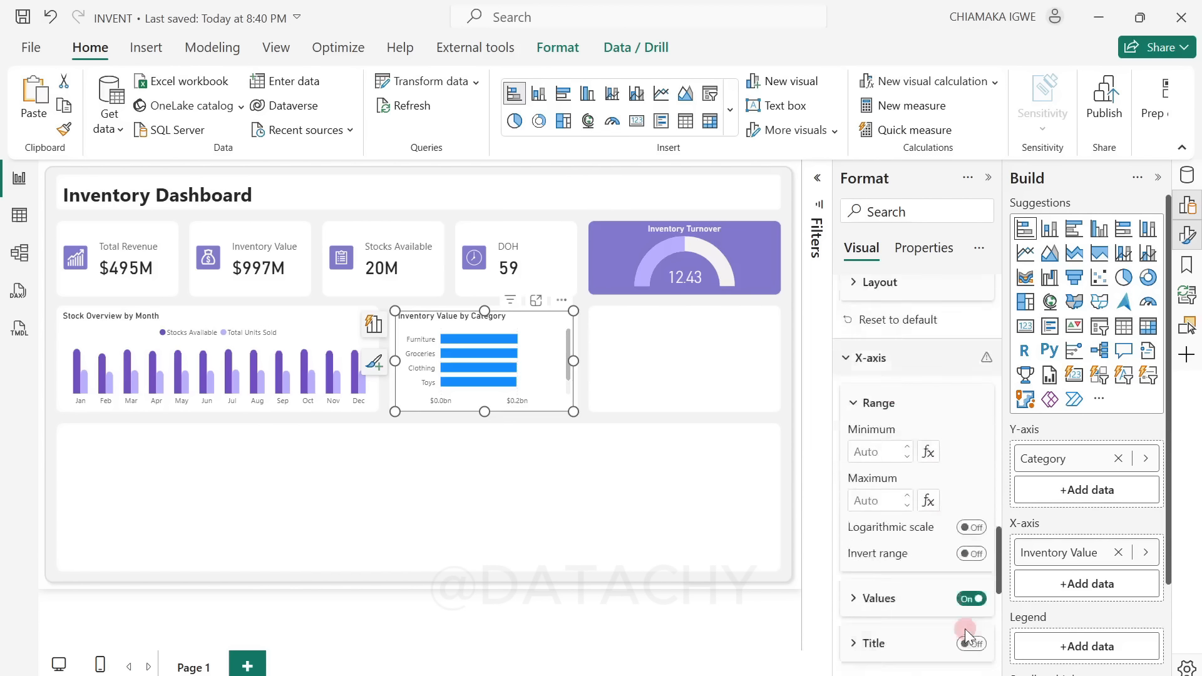
scroll(967, 637, "down", 2)
left_click(970, 436)
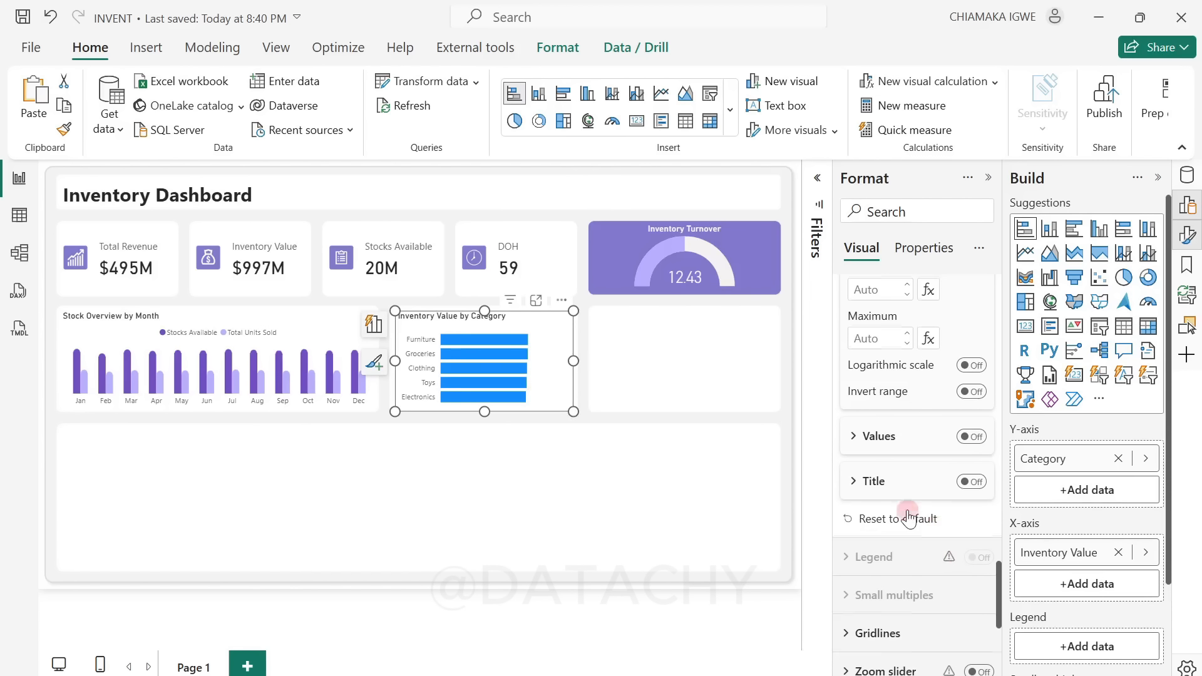
Step: Change the bar color of the Inventory Value by Category chart to light purple for all categories
scroll(905, 520, "down", 4)
left_click(849, 429)
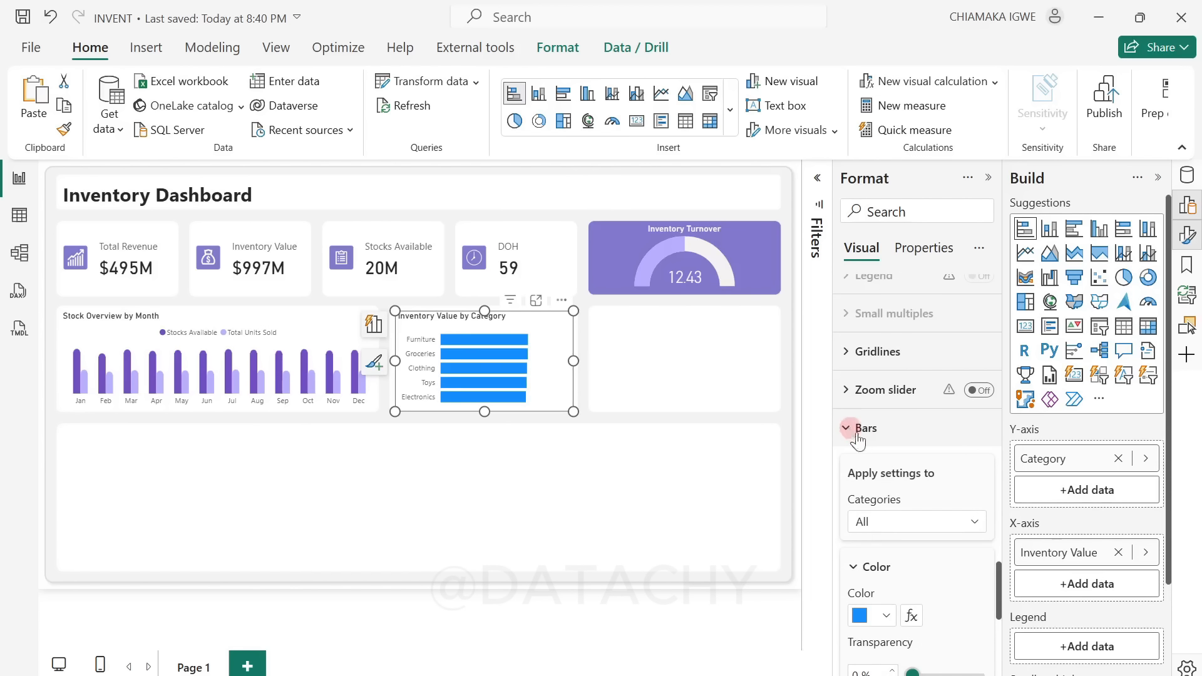
left_click(885, 618)
left_click(873, 533)
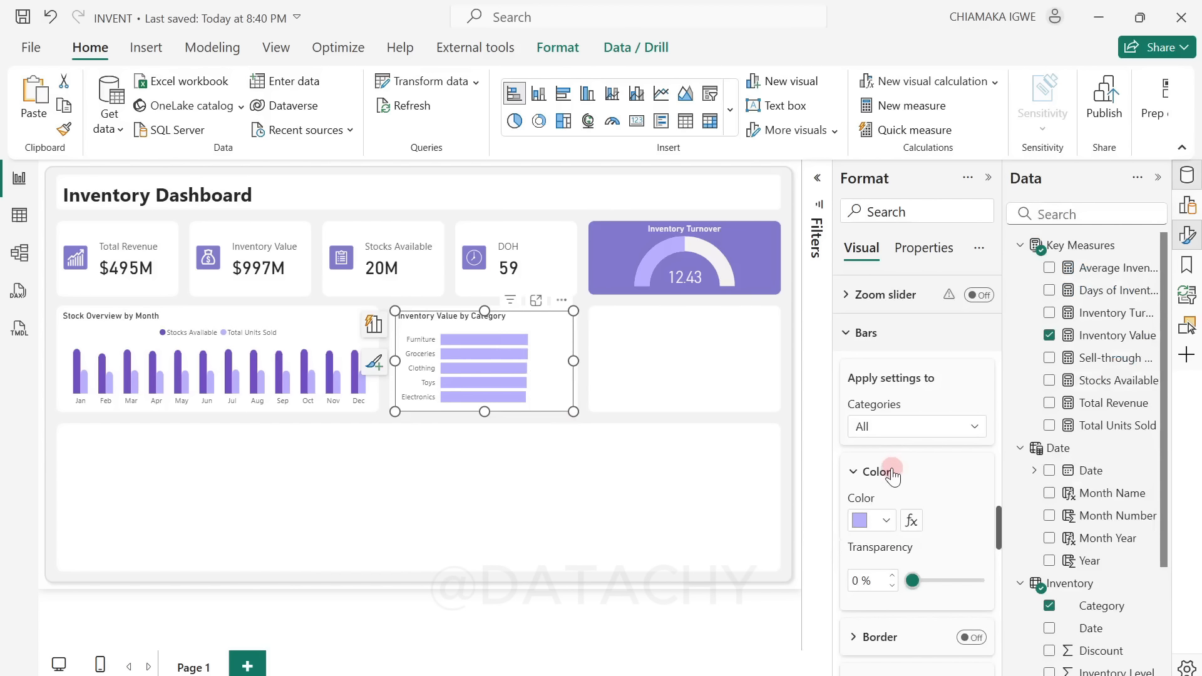
Step: Set the space between categories in the Inventory Value by Category chart to 40%
scroll(893, 476, "down", 5)
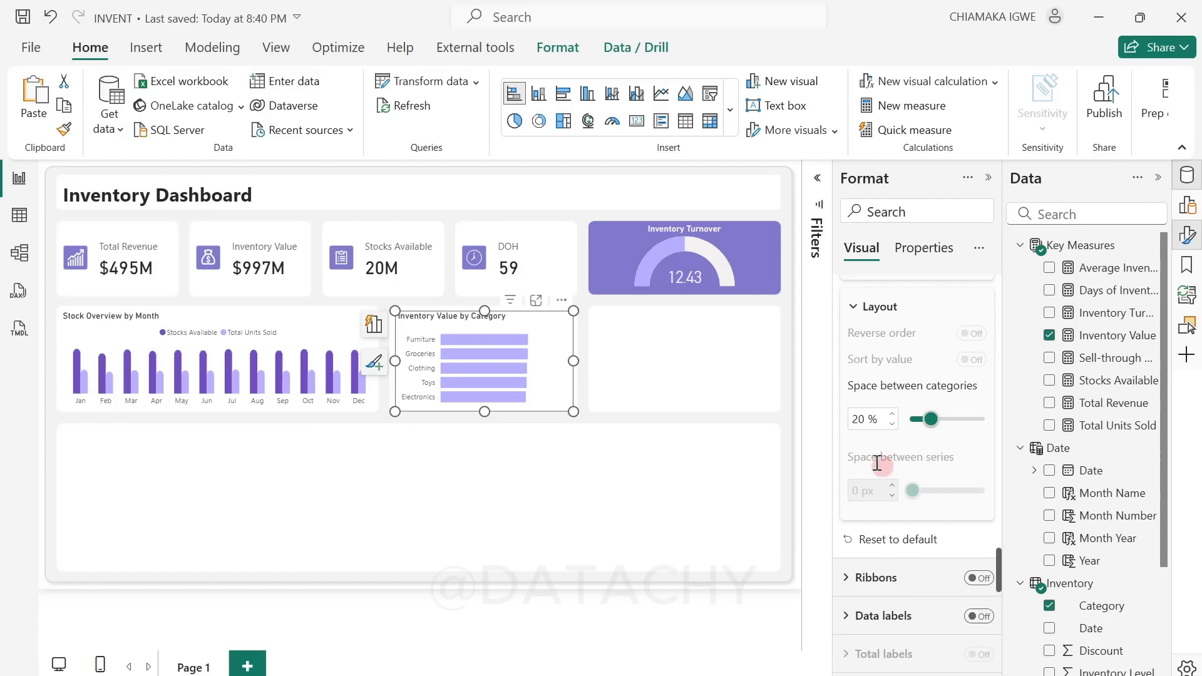
left_click(860, 418)
left_click_drag(859, 418, 878, 425)
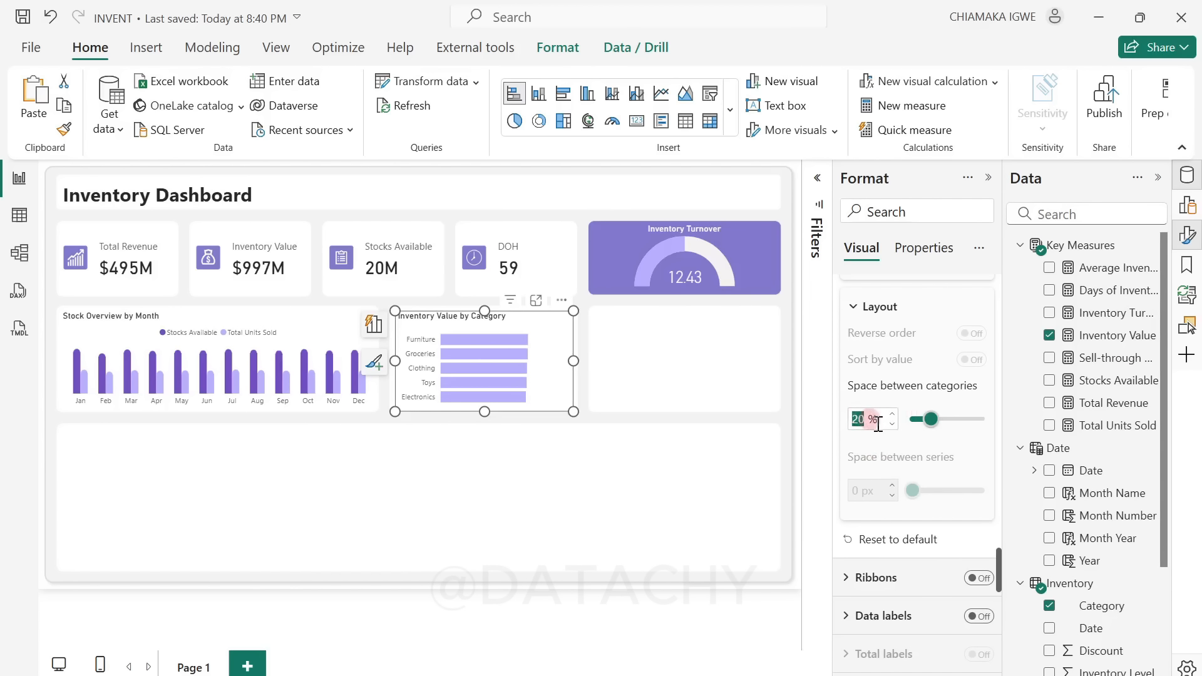
type("40")
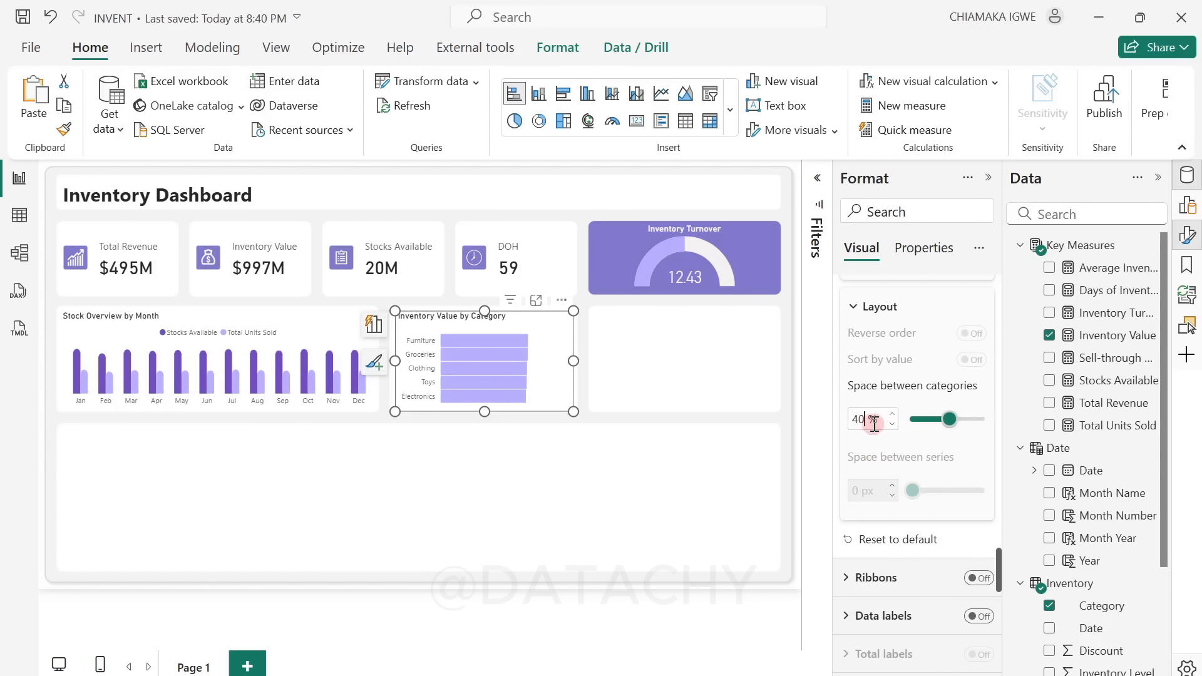
Step: Enable error bars for the Inventory Value series, using the Inventory Value measure as the upper bound
scroll(918, 446, "down", 10)
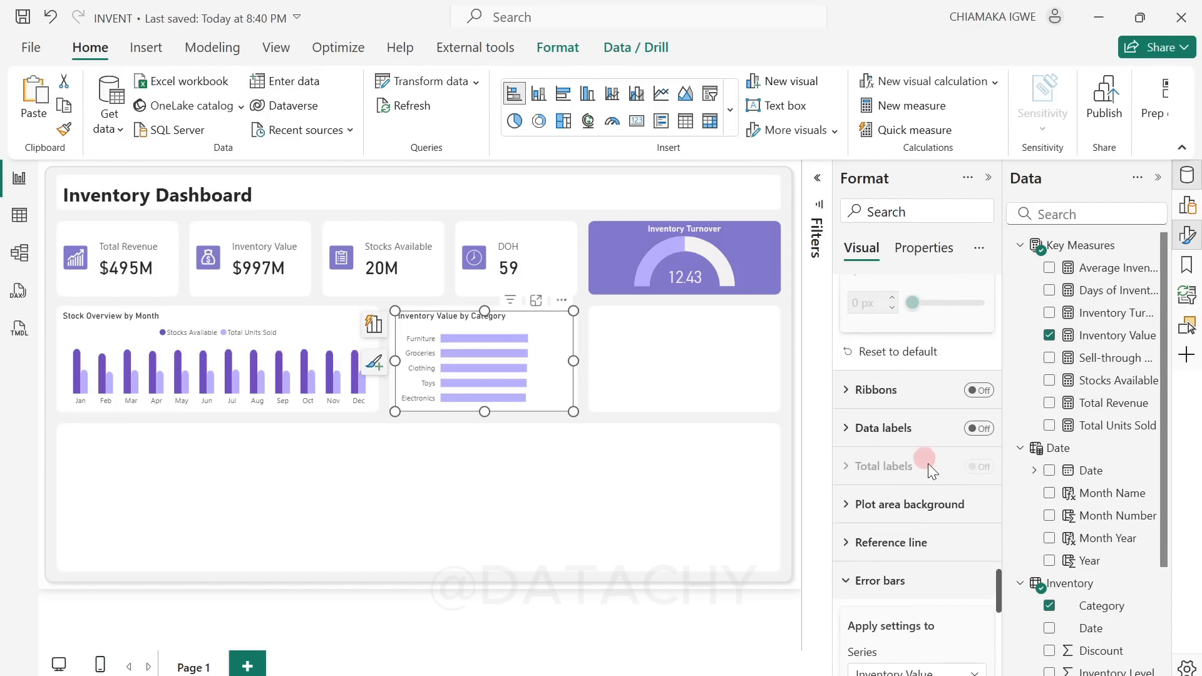
scroll(938, 427, "up", 2)
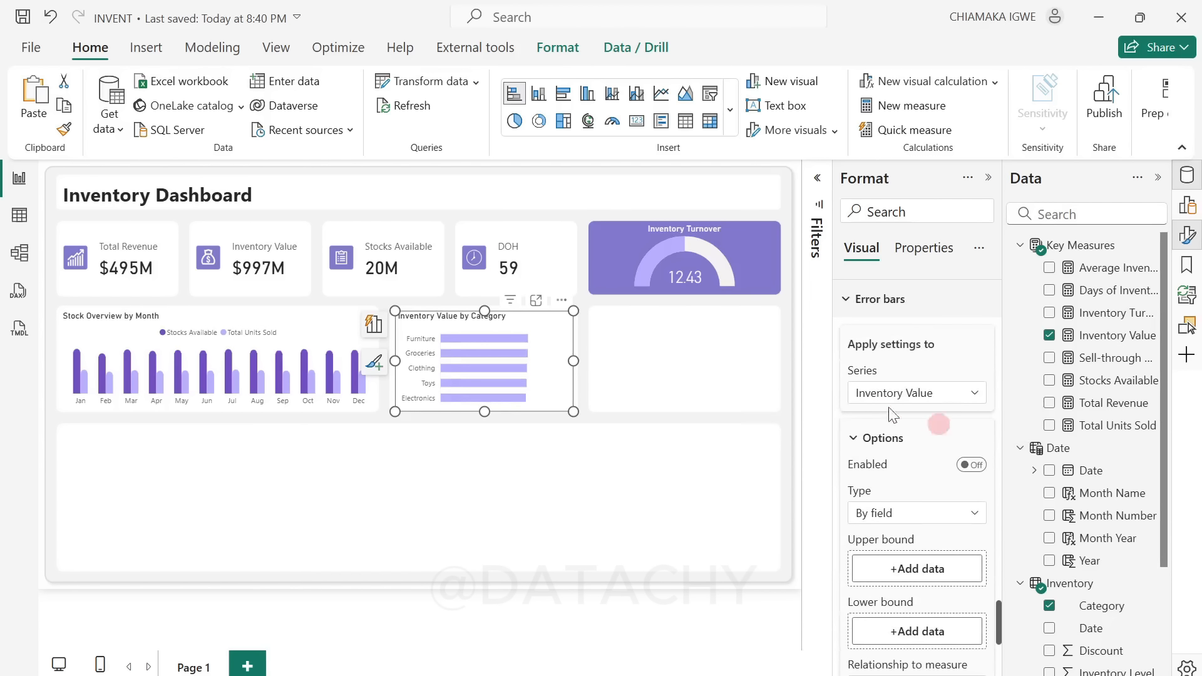
left_click(972, 465)
left_click_drag(1126, 343, 958, 572)
Step: Set the error bars' bar color and border color to light purple in the Inventory Value by Category chart
scroll(957, 572, "down", 6)
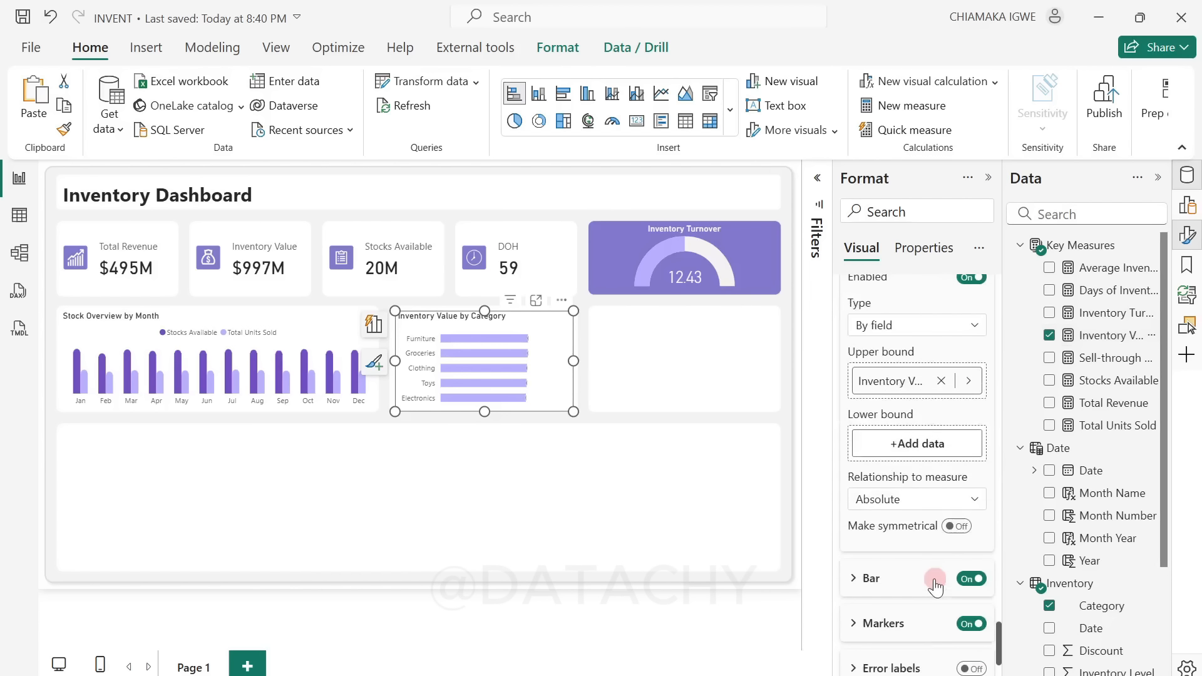
left_click(857, 484)
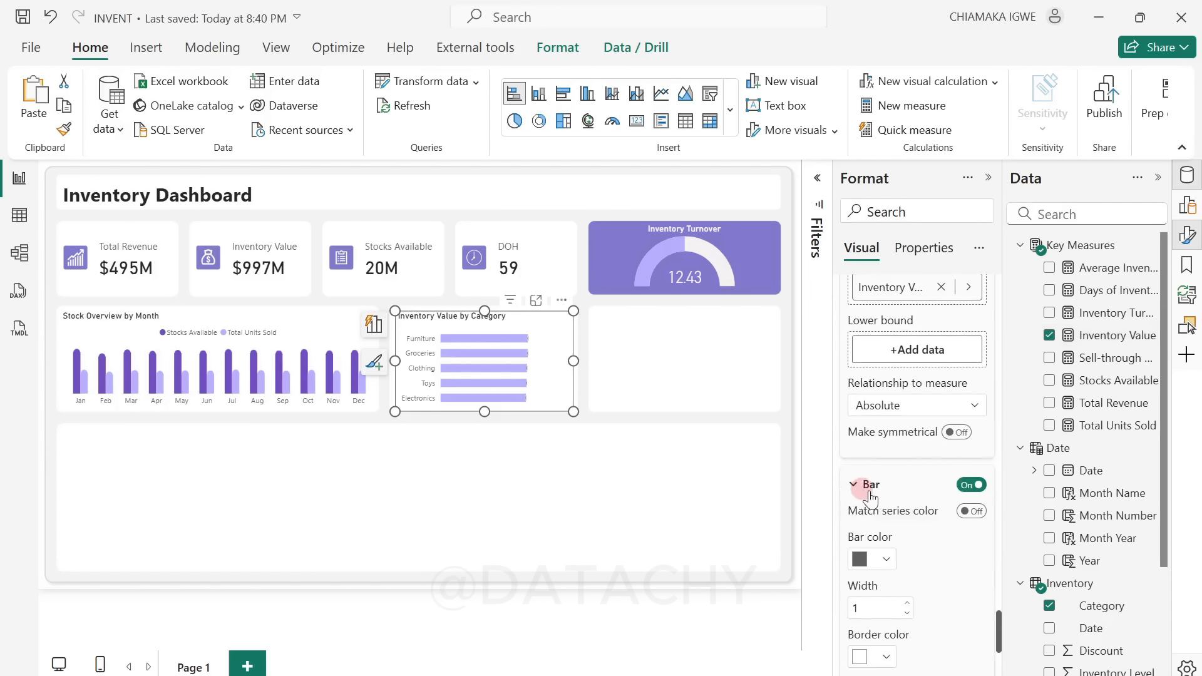
scroll(926, 531, "down", 4)
left_click(875, 378)
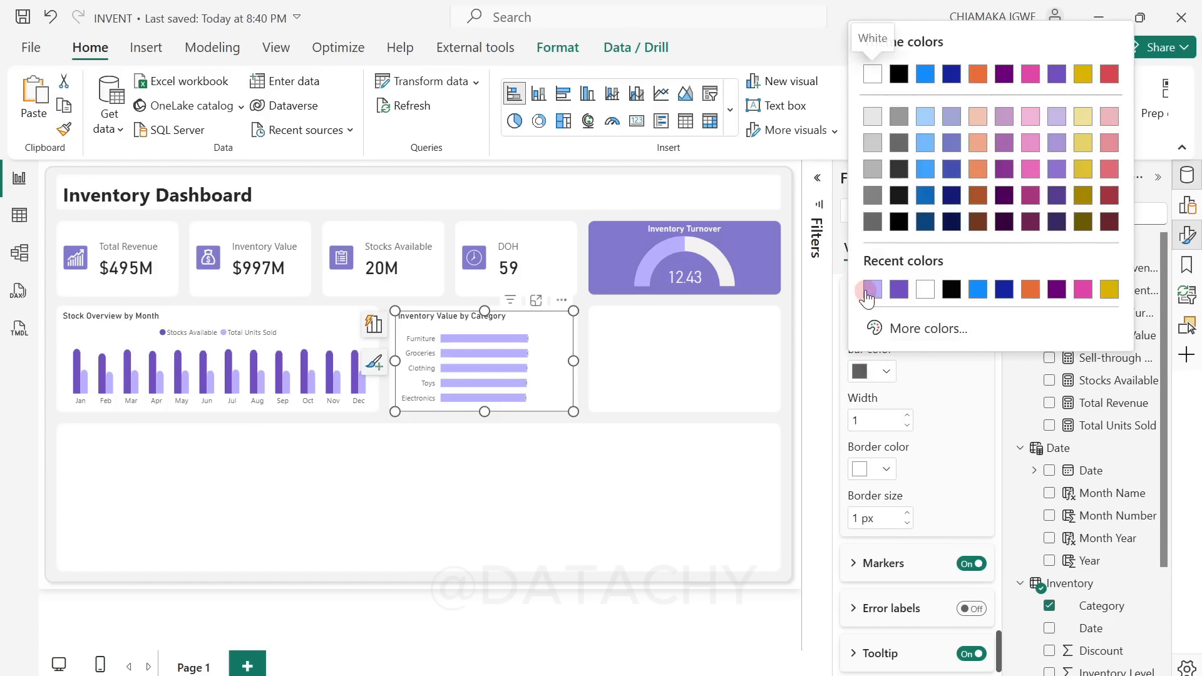
left_click(867, 287)
left_click(886, 471)
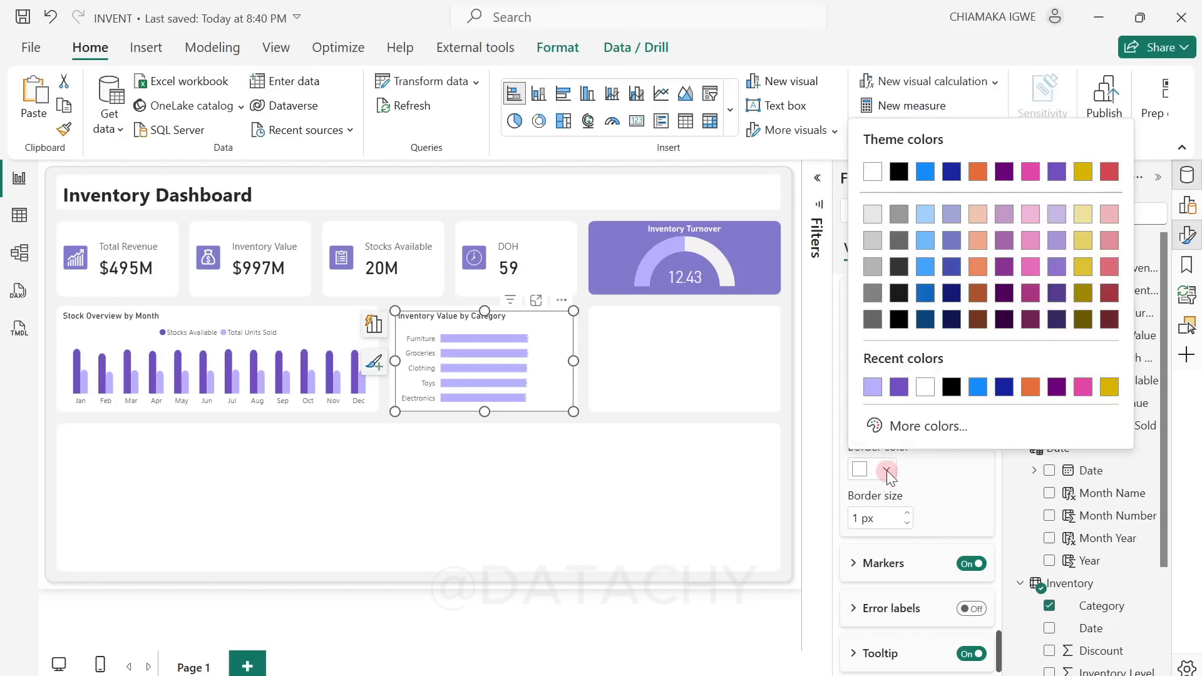
left_click(873, 386)
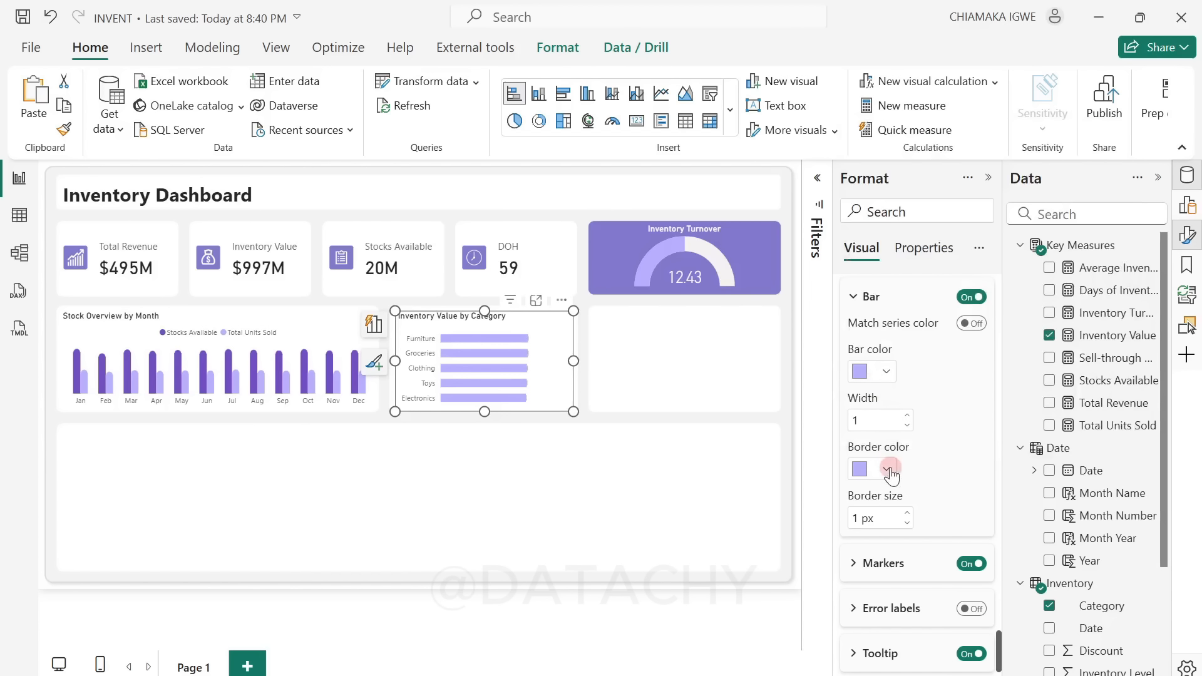
Step: Change the error bar markers of the Inventory Value by Category chart to circles with a size of 7 px
scroll(876, 464, "down", 1)
left_click(859, 541)
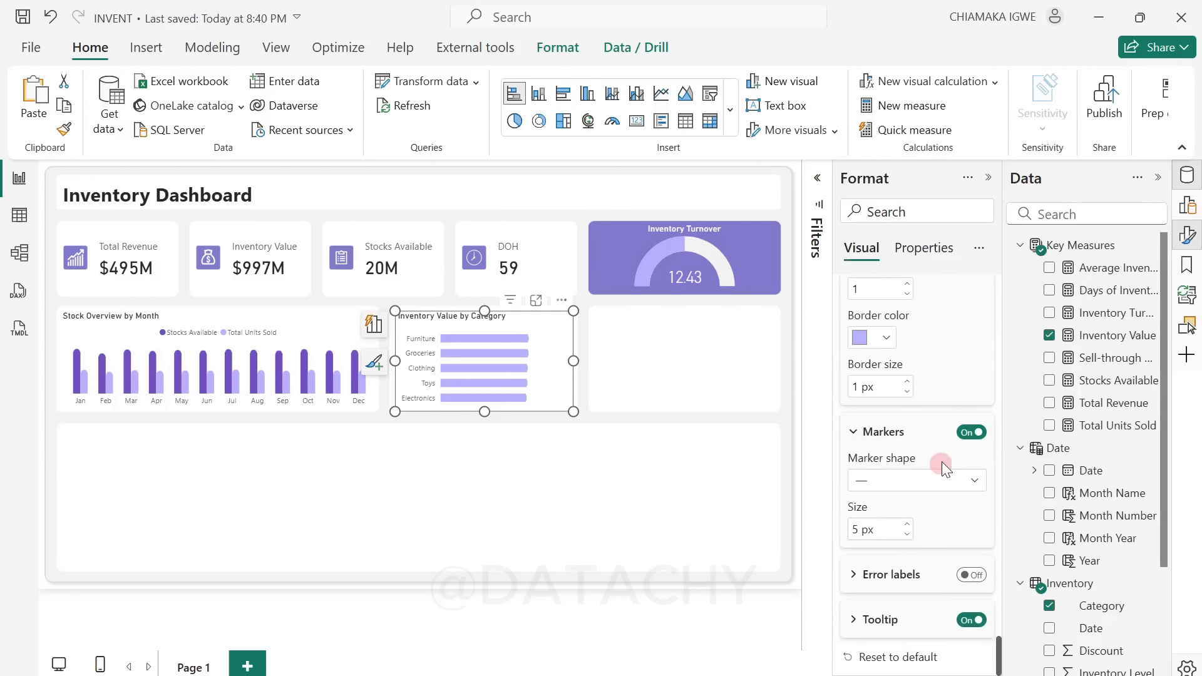
left_click(933, 482)
left_click(862, 506)
left_click(857, 531)
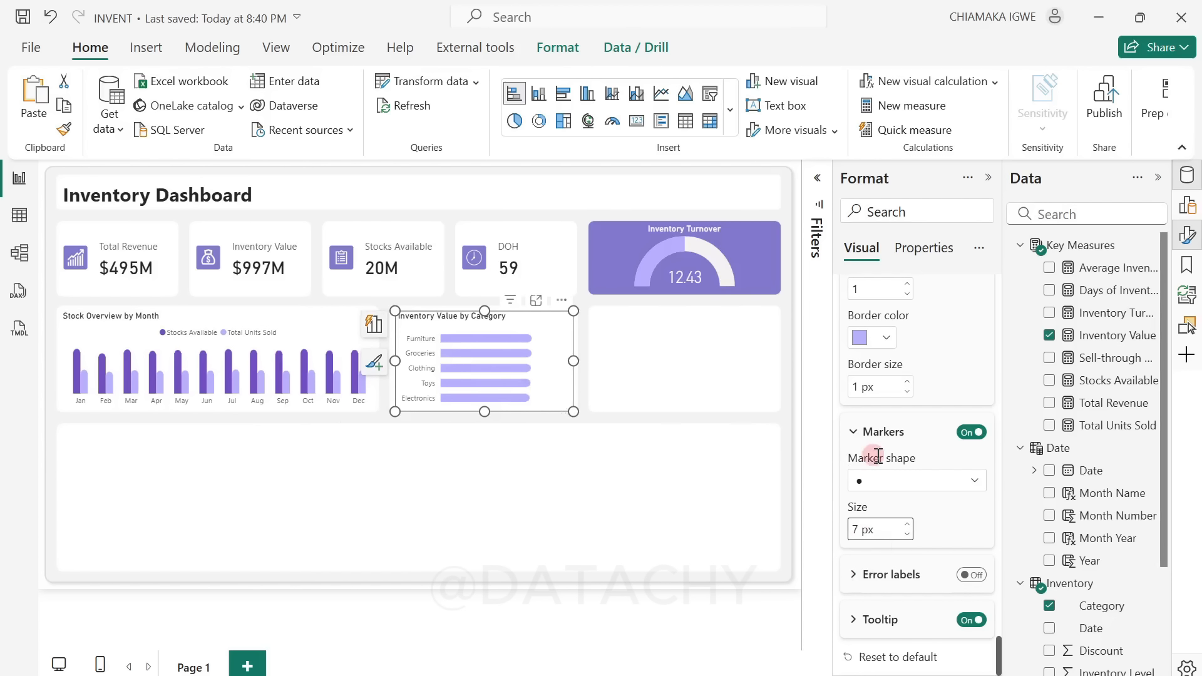
Step: Turn on data labels for the Inventory Value by Category chart and show their values in Millions
scroll(878, 456, "up", 10)
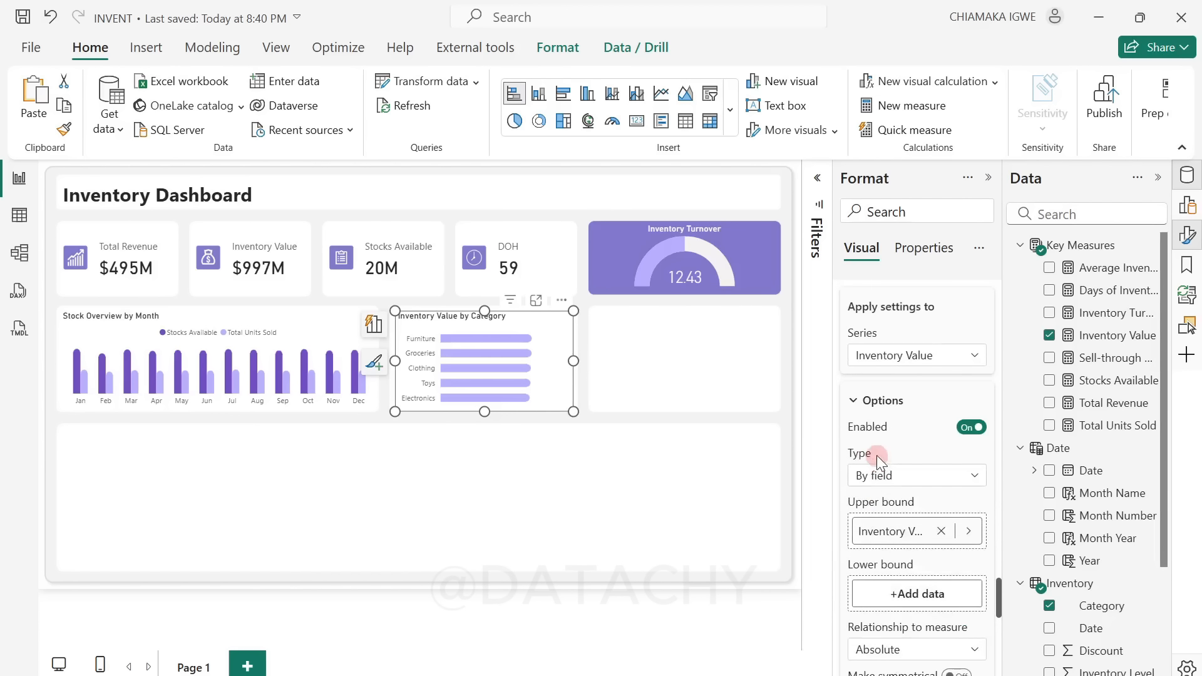
left_click(981, 391)
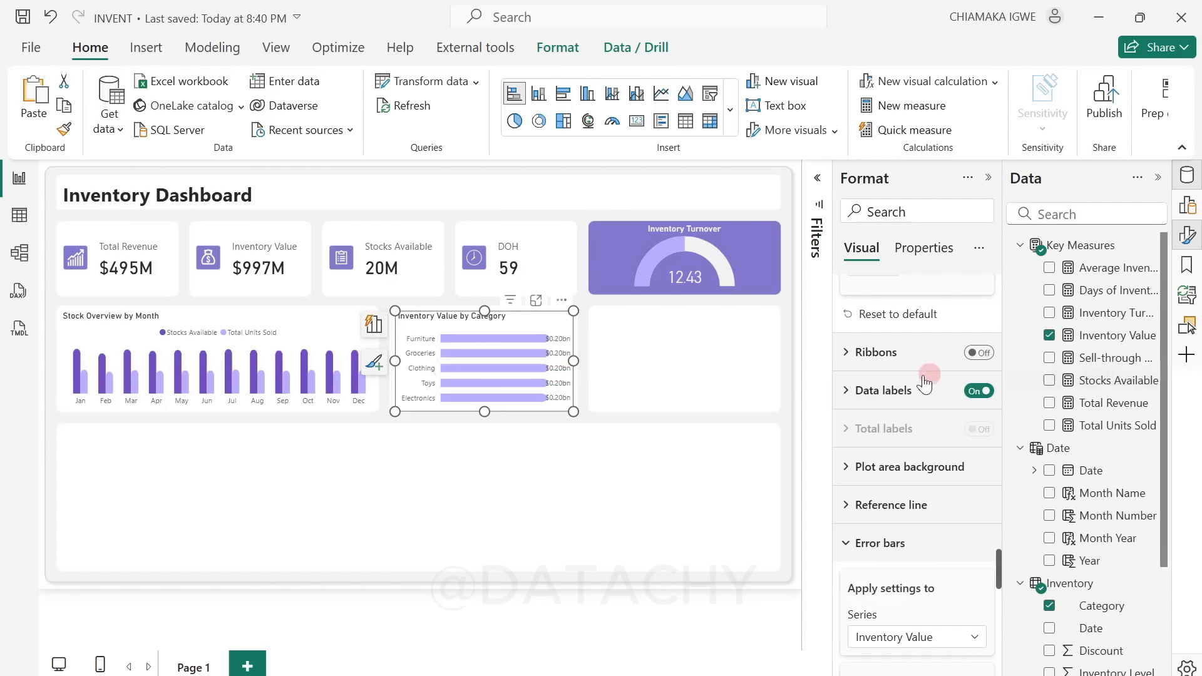
left_click(854, 393)
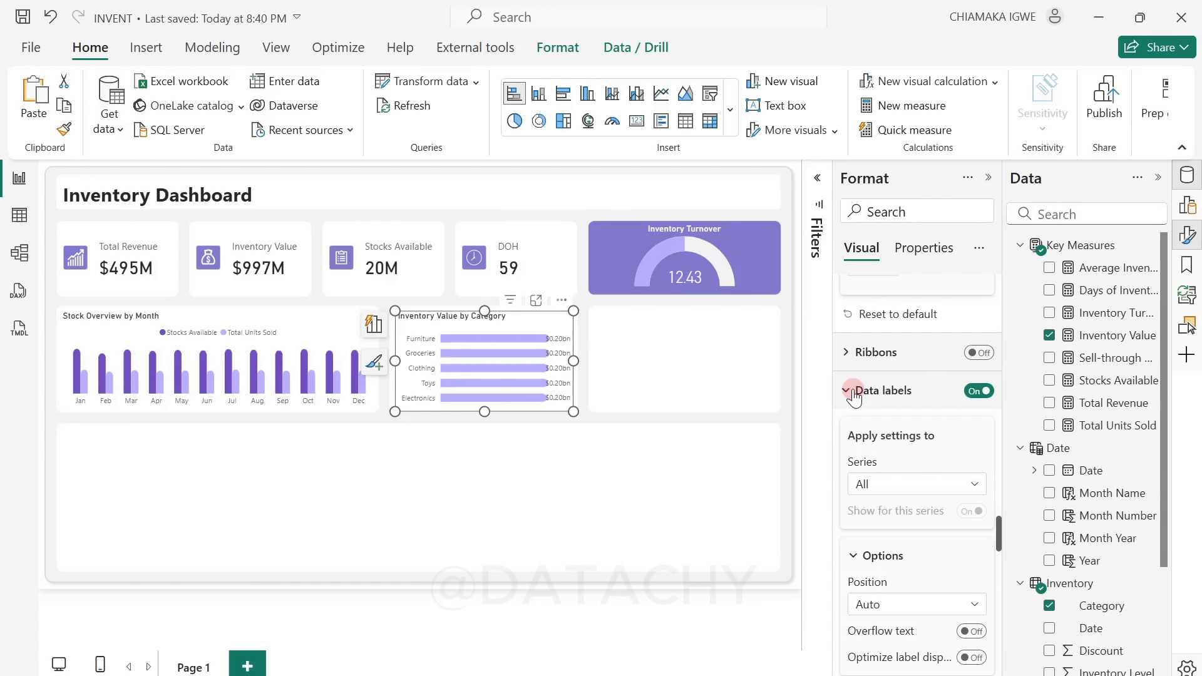
scroll(863, 439, "down", 3)
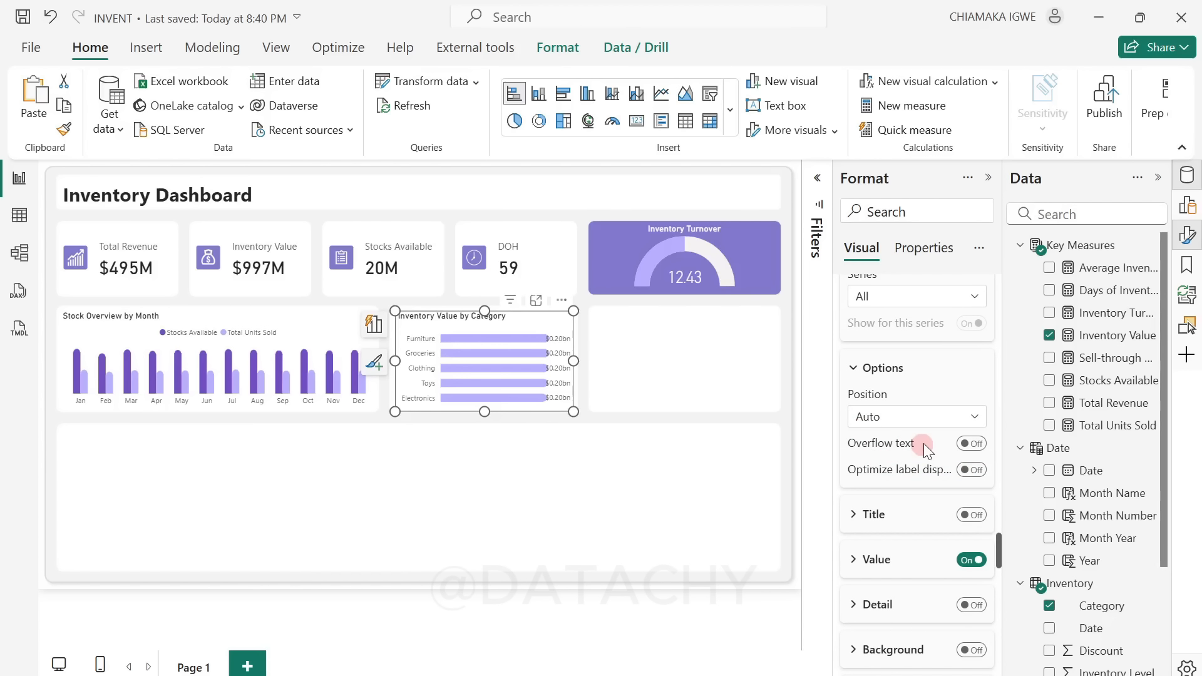
scroll(925, 476, "down", 2)
left_click(854, 466)
scroll(921, 499, "down", 5)
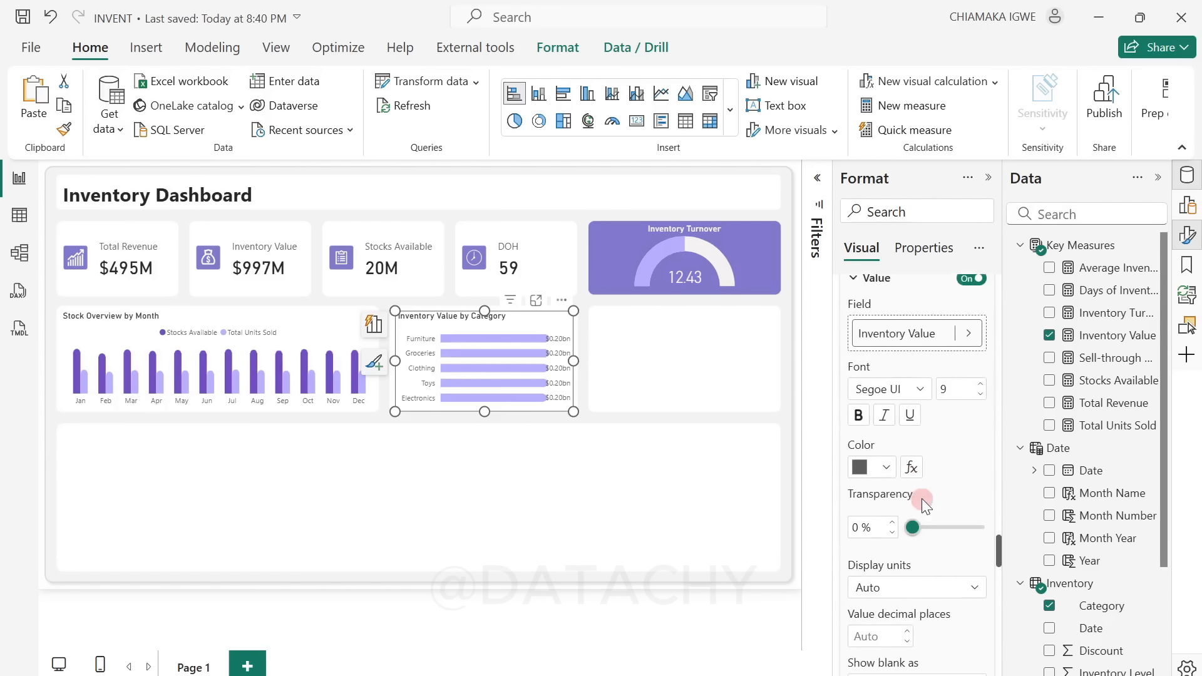
left_click(934, 401)
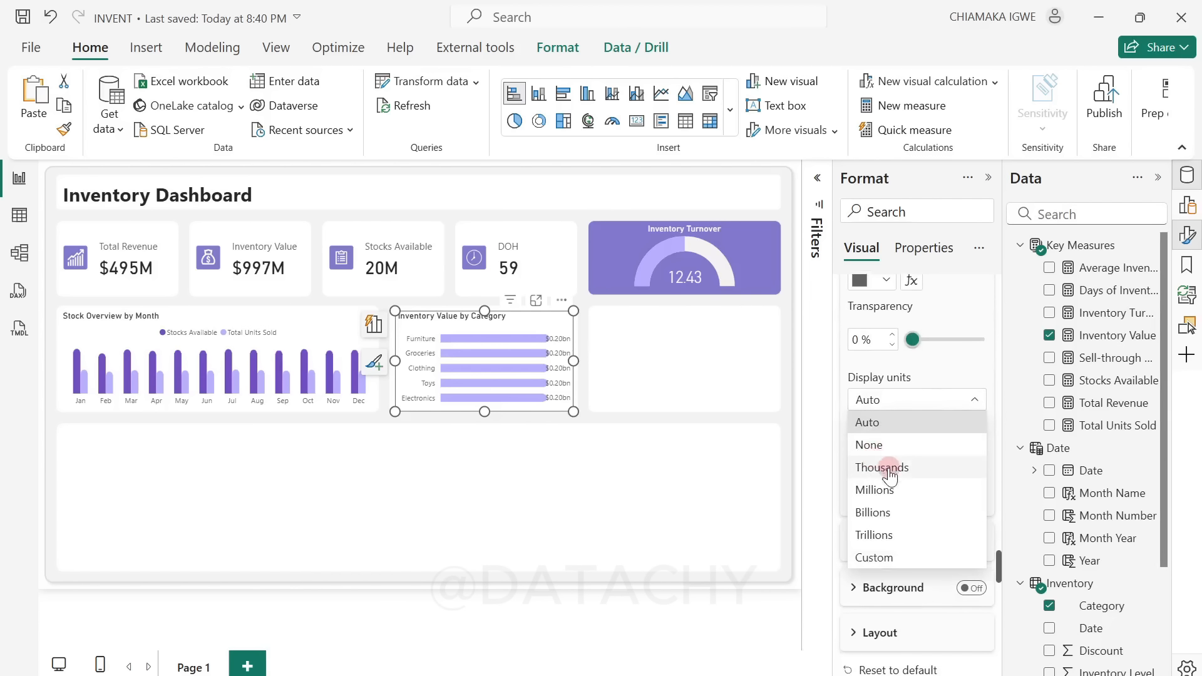
left_click(901, 492)
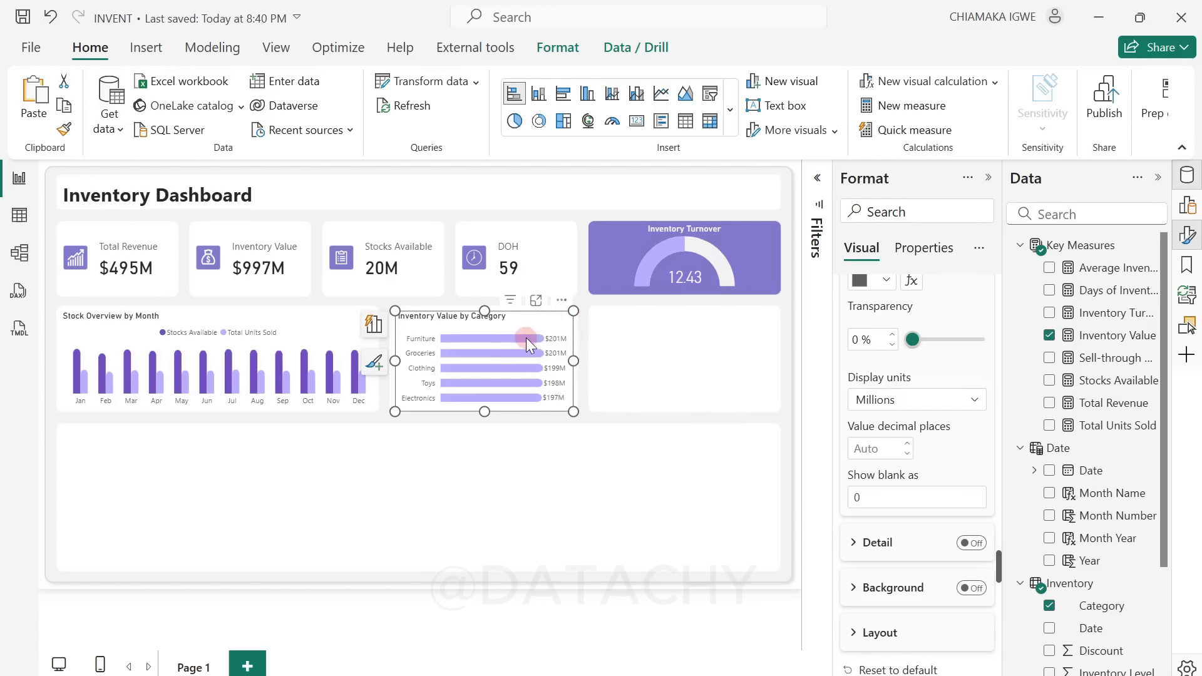
scroll(903, 521, "down", 3)
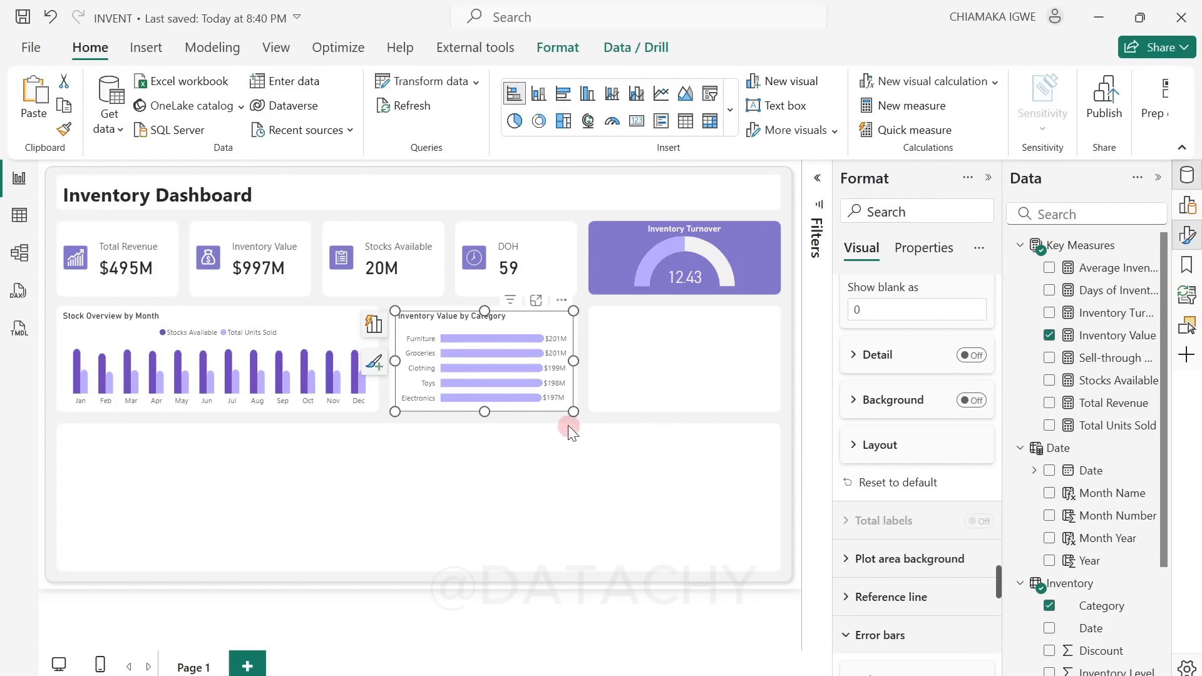
left_click(641, 542)
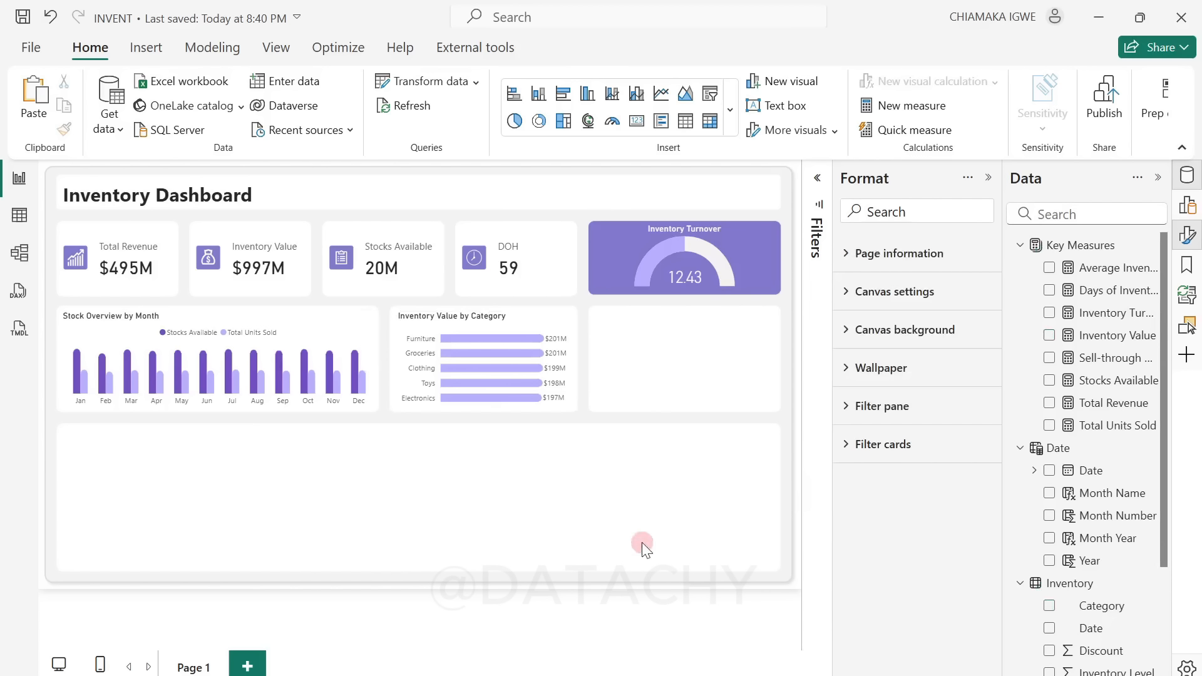
Step: Duplicate the Inventory Value by Category chart into the empty card beside it and replace the copy's Category field with Region
left_click(570, 406)
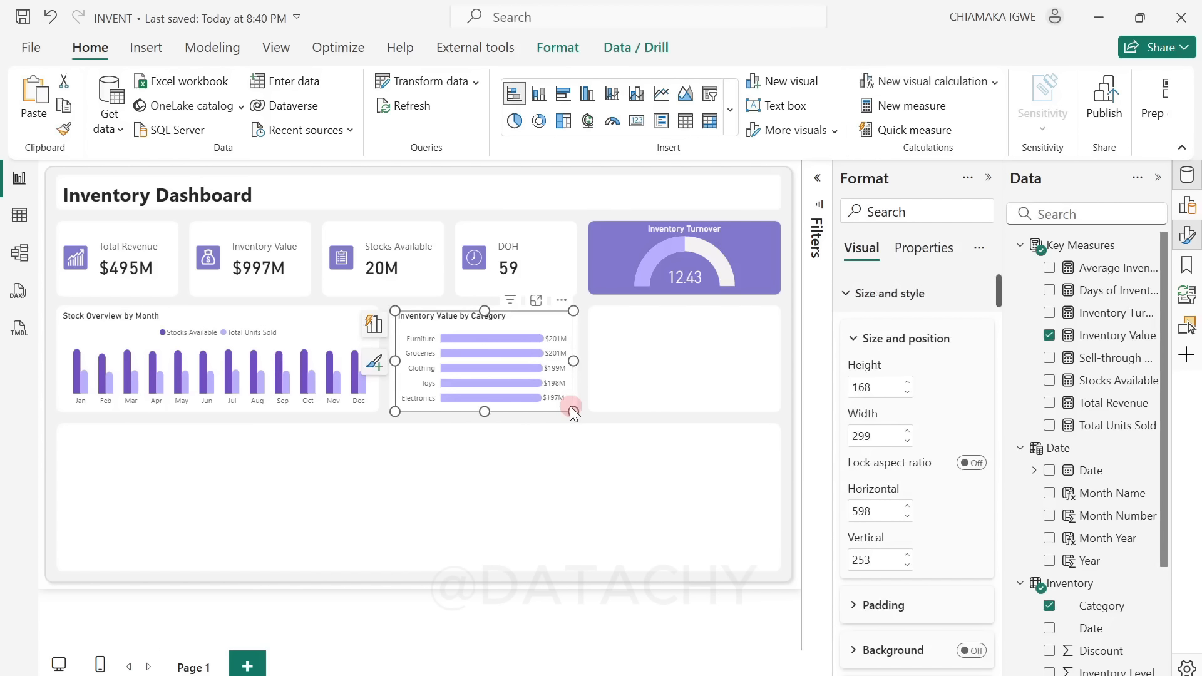
left_click_drag(558, 317, 757, 305)
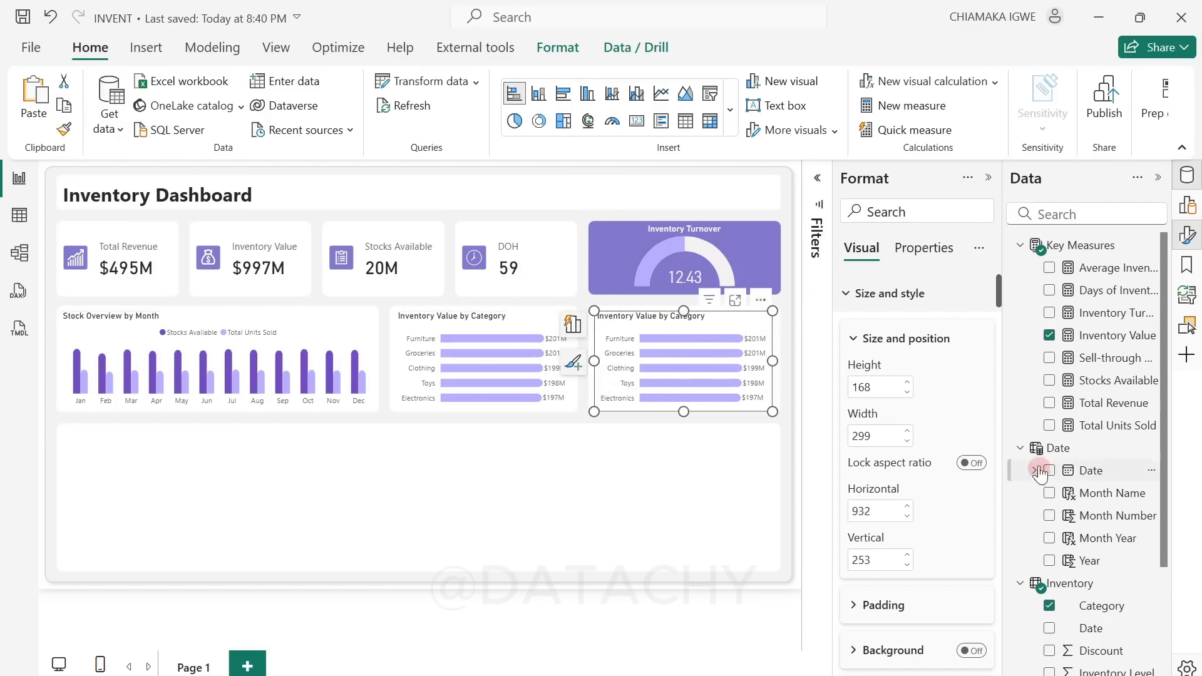
left_click(1050, 606)
scroll(1053, 630, "down", 2)
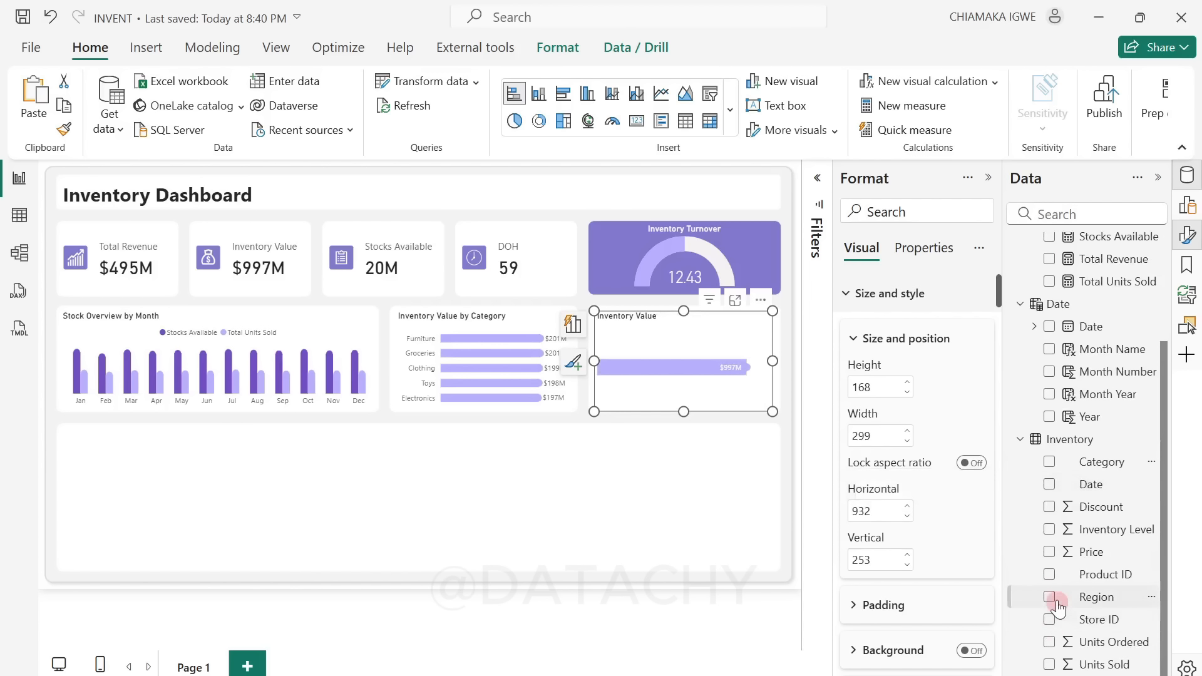
left_click(1050, 598)
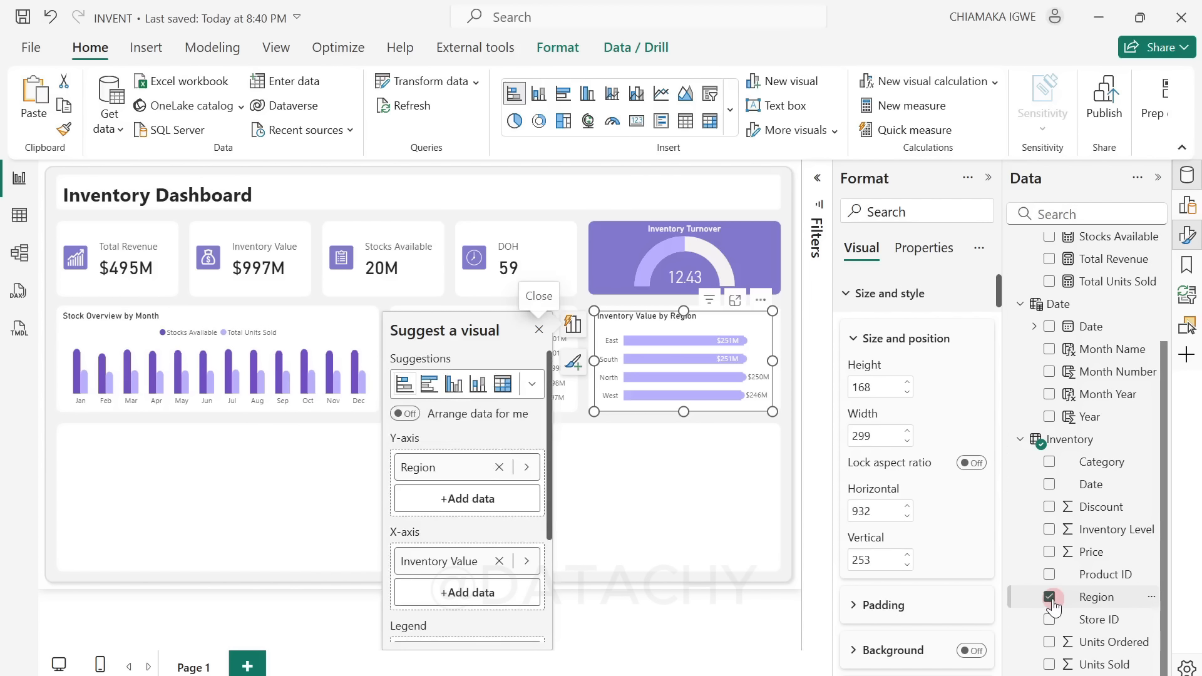
left_click(542, 326)
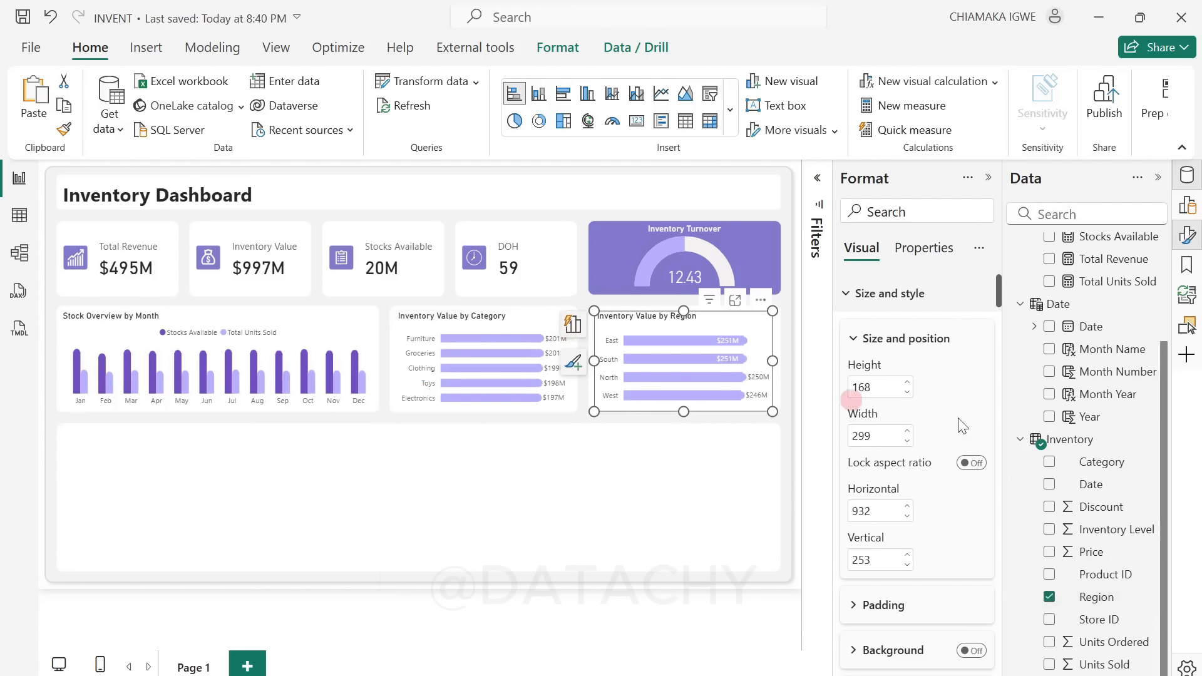
Step: Replace the Inventory Value measure with Total Units Sold in the Region chart
scroll(1143, 415, "up", 2)
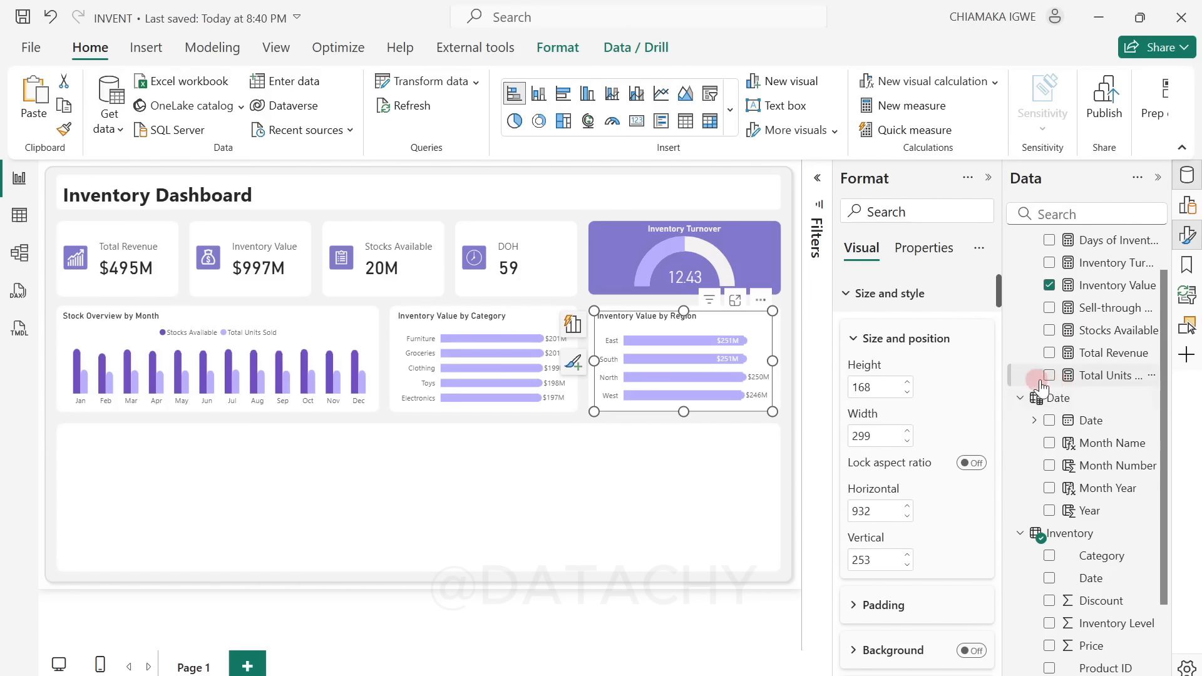
left_click(1052, 286)
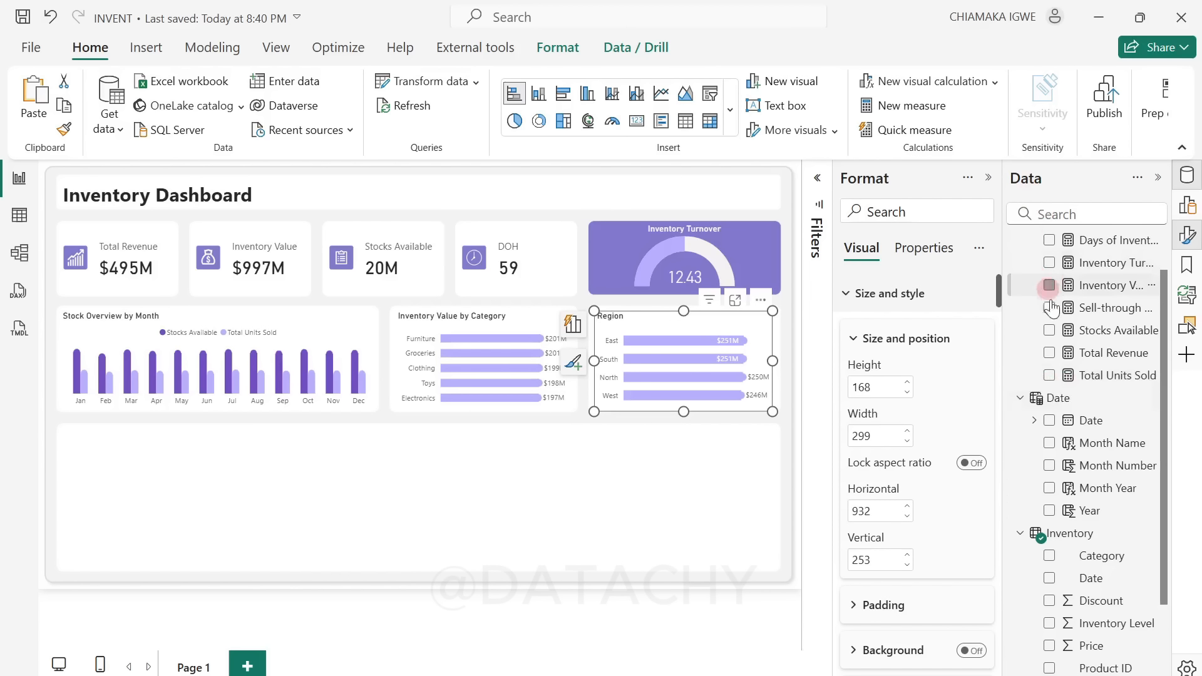
left_click(1051, 376)
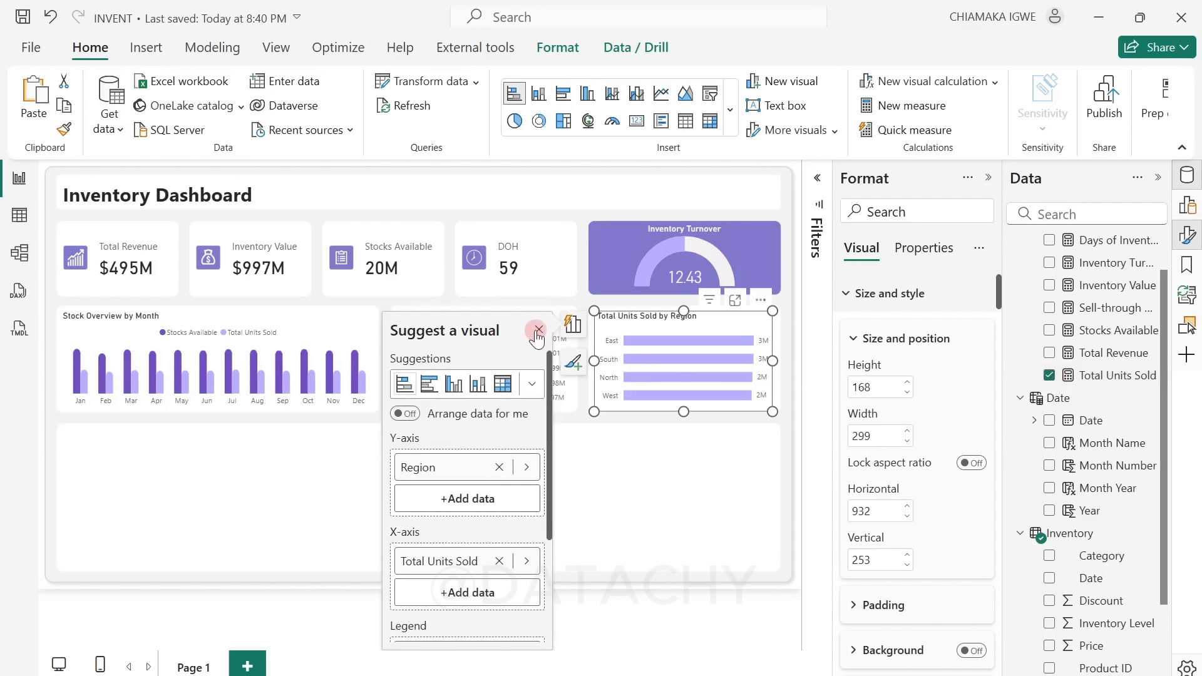
Step: Enable error bars for the Total Units Sold series, using the Total Units Sold measure as the upper bound
scroll(955, 479, "down", 20)
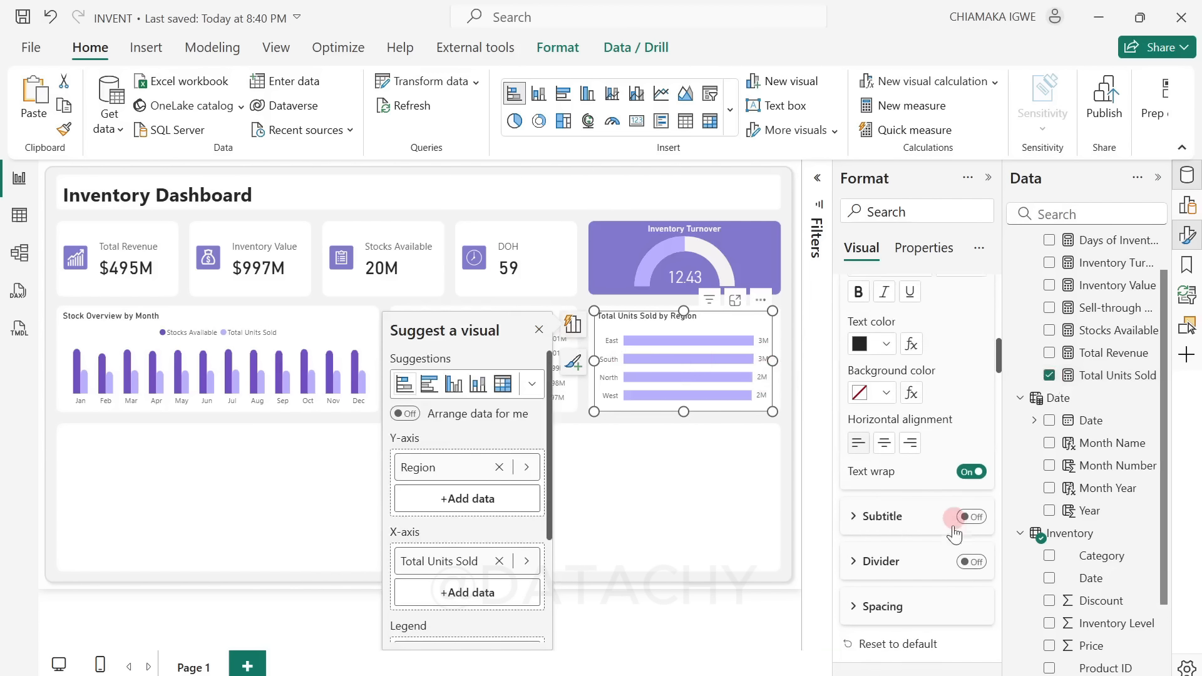
scroll(946, 564, "down", 20)
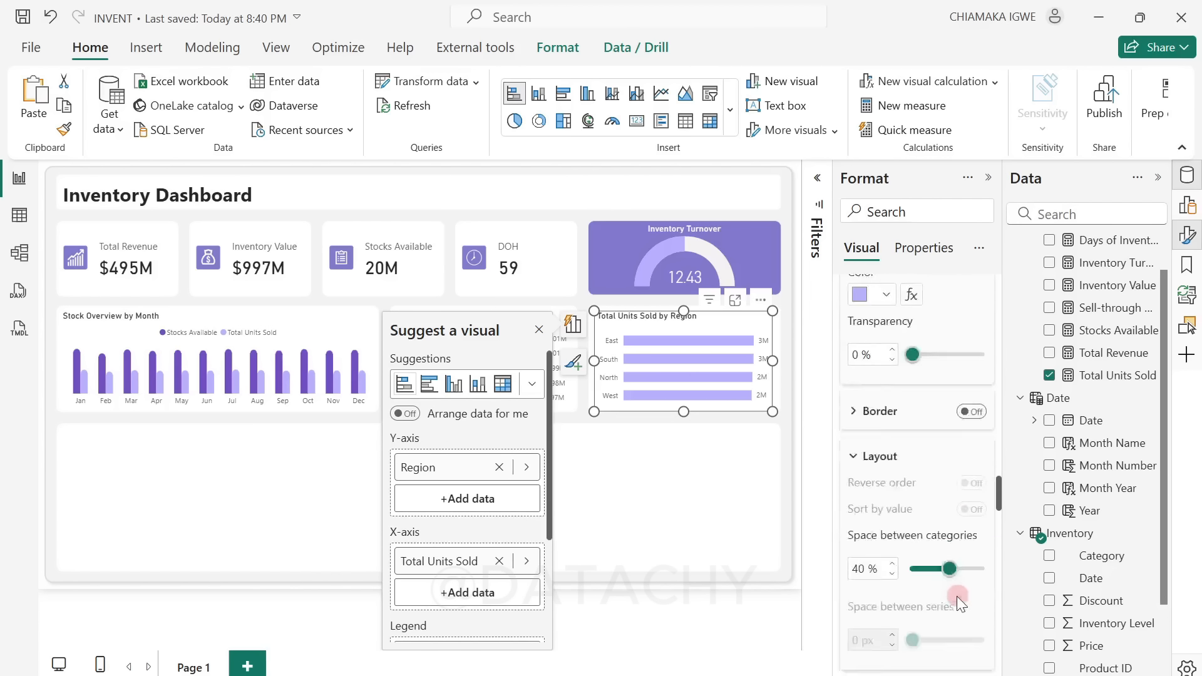
scroll(957, 608, "down", 5)
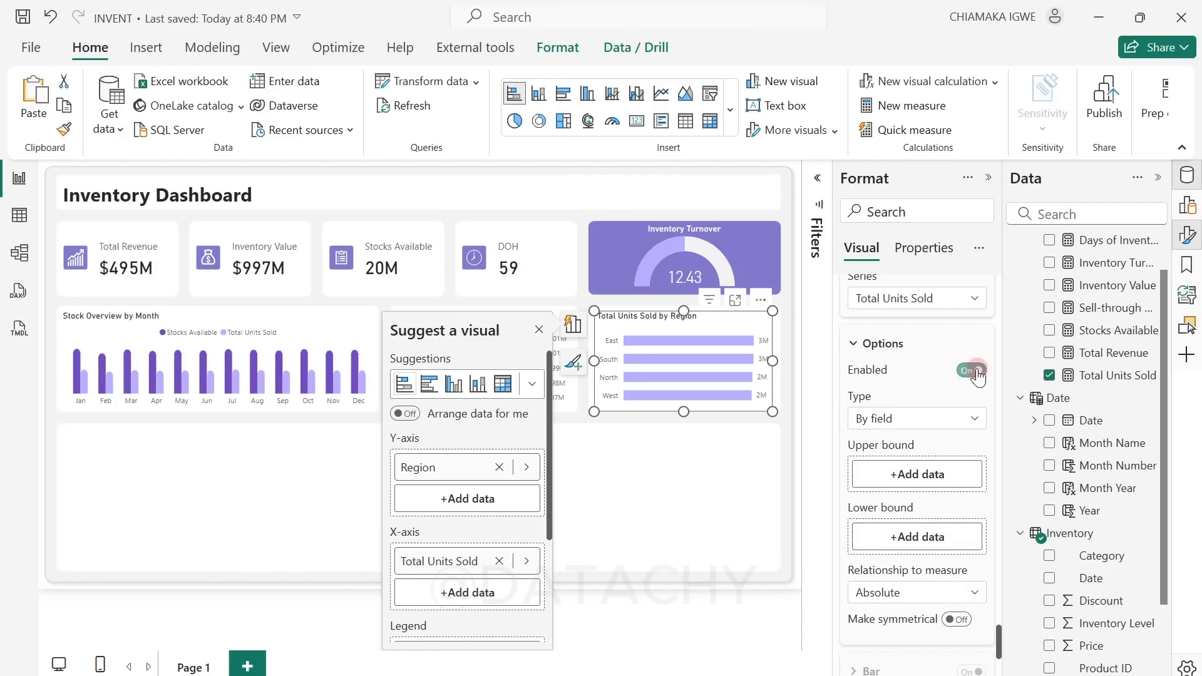
left_click_drag(1103, 376, 938, 474)
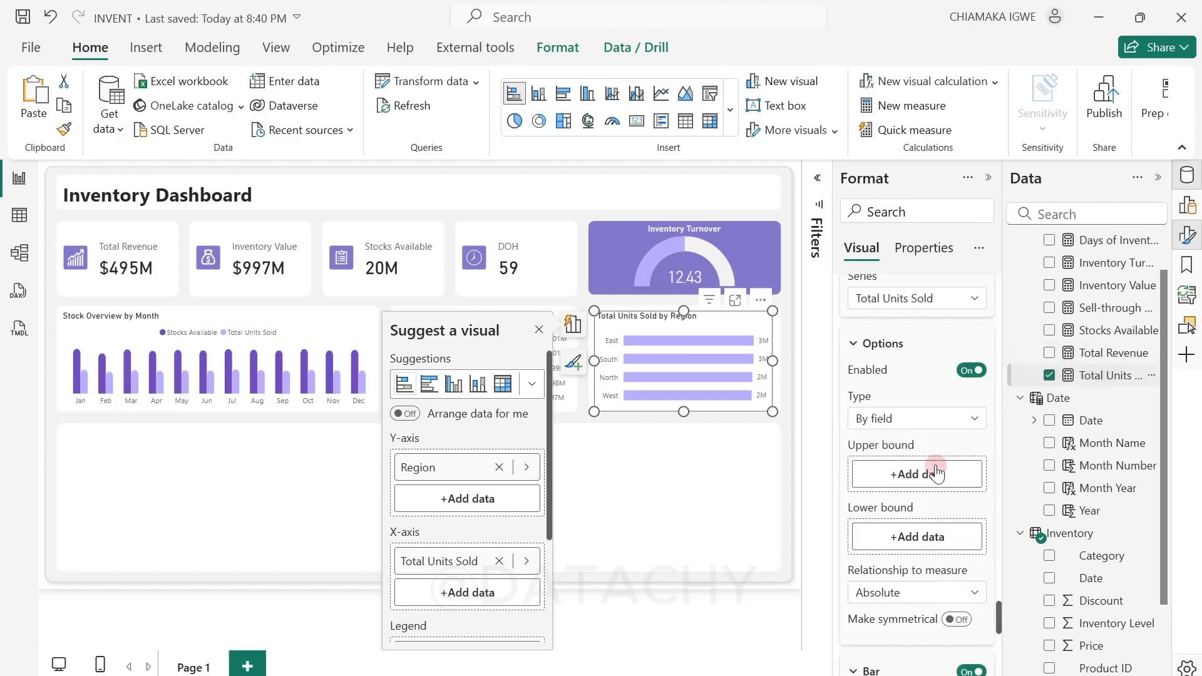
Step: Set the error bars' bar color and border color to light purple #B8AFFF in the Total Units Sold by Region chart
scroll(930, 465, "up", 5)
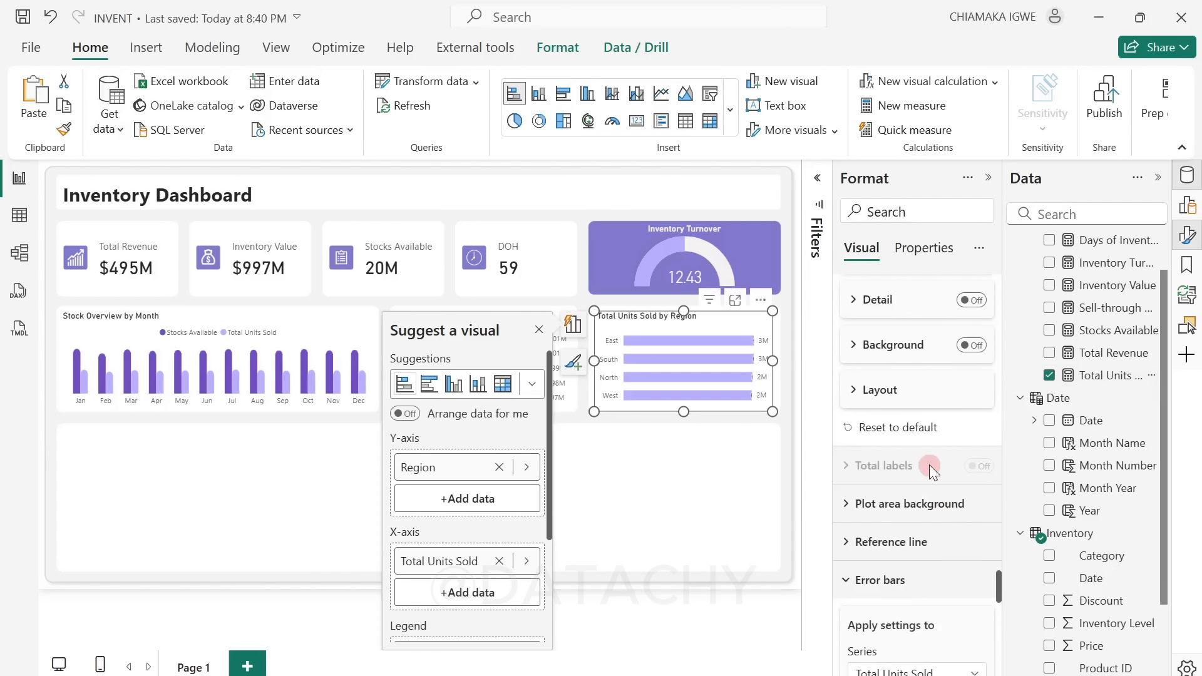
scroll(930, 464, "down", 5)
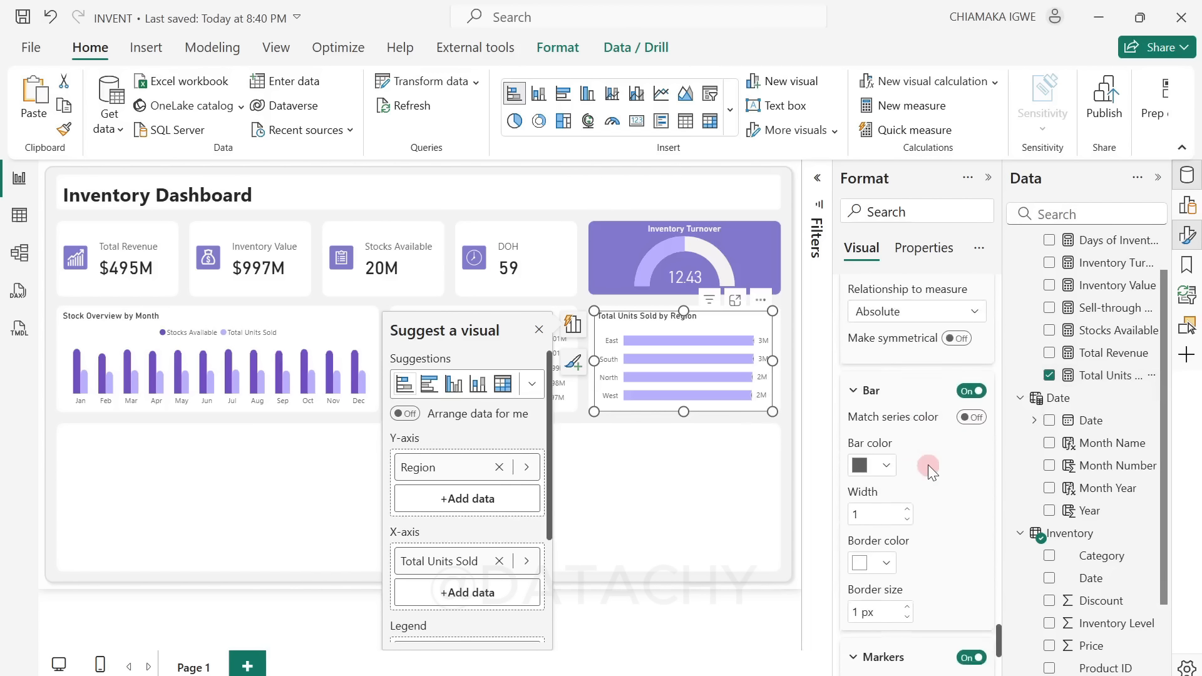
left_click(885, 478)
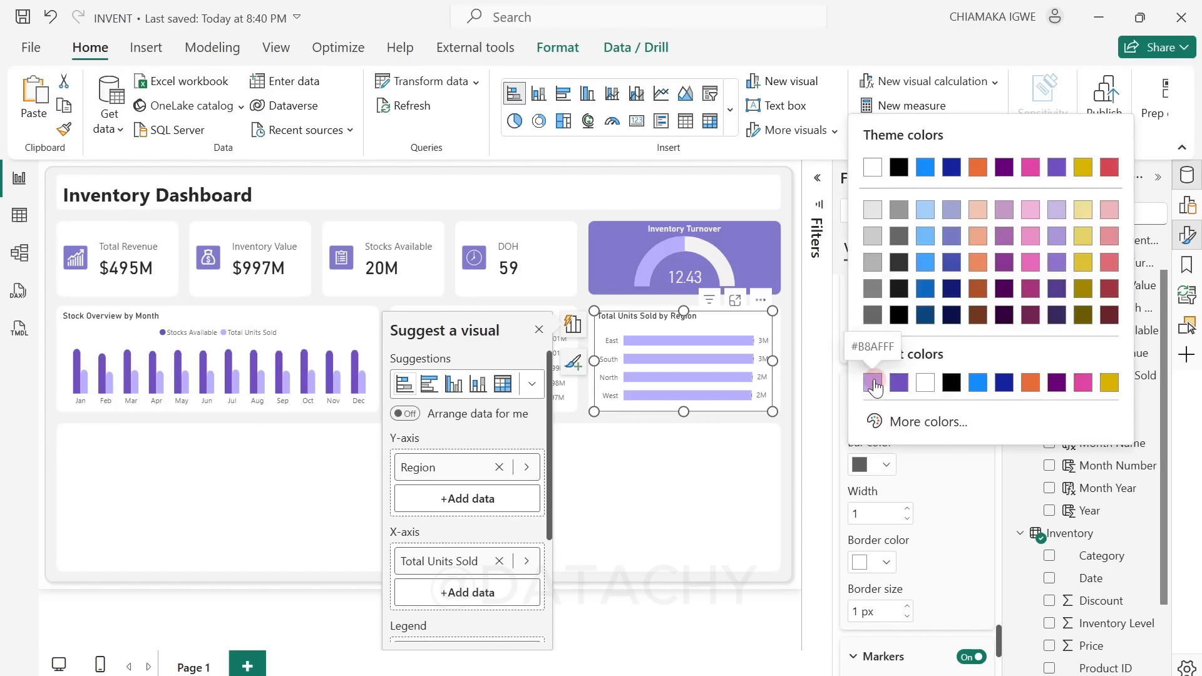
left_click(875, 386)
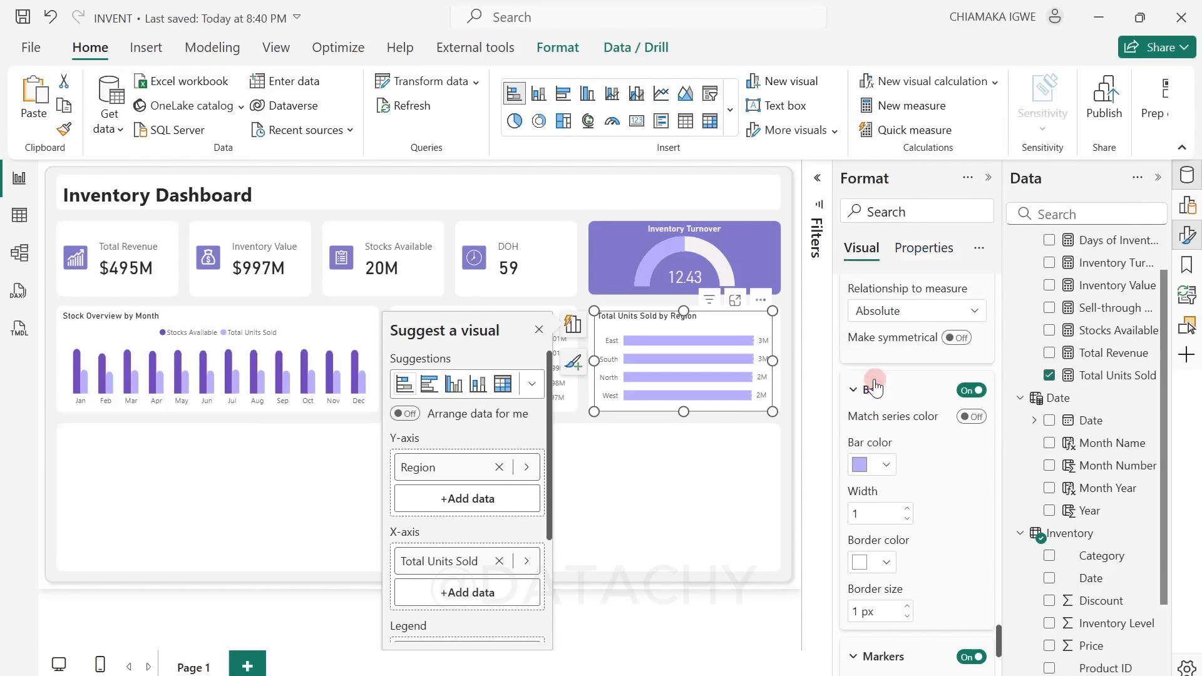
left_click(885, 561)
left_click(879, 483)
Step: Set the error bar markers of the Total Units Sold by Region chart to a circle shape with a size of 9 px
scroll(880, 483, "down", 3)
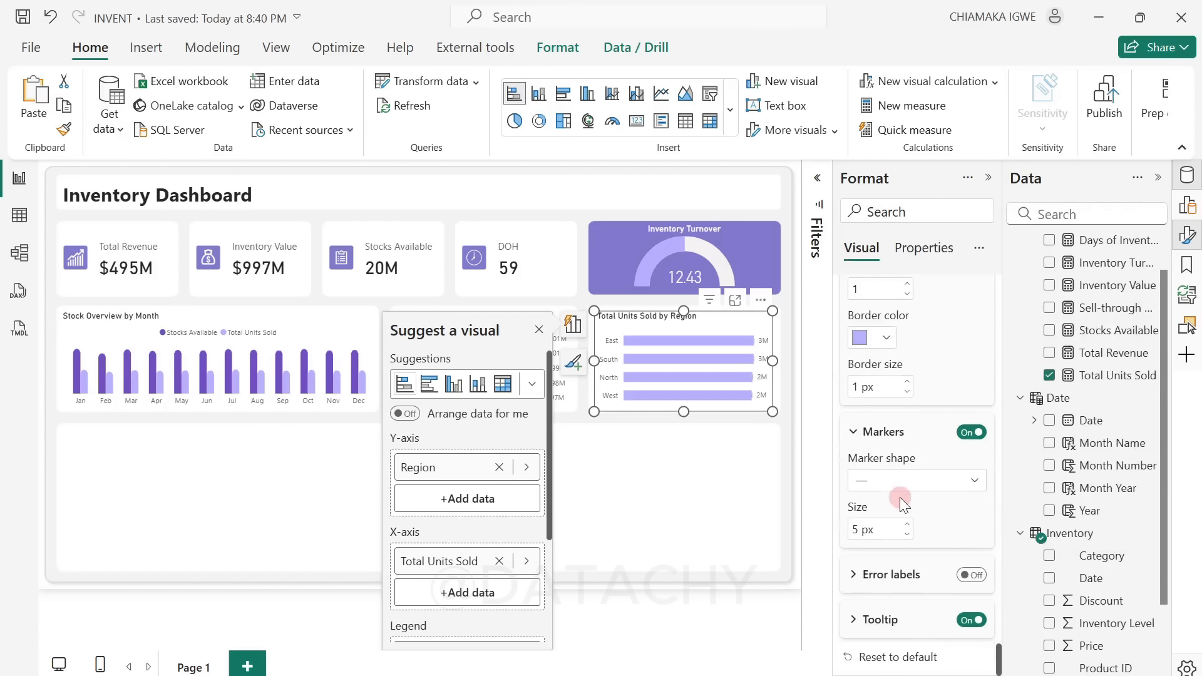
left_click(895, 492)
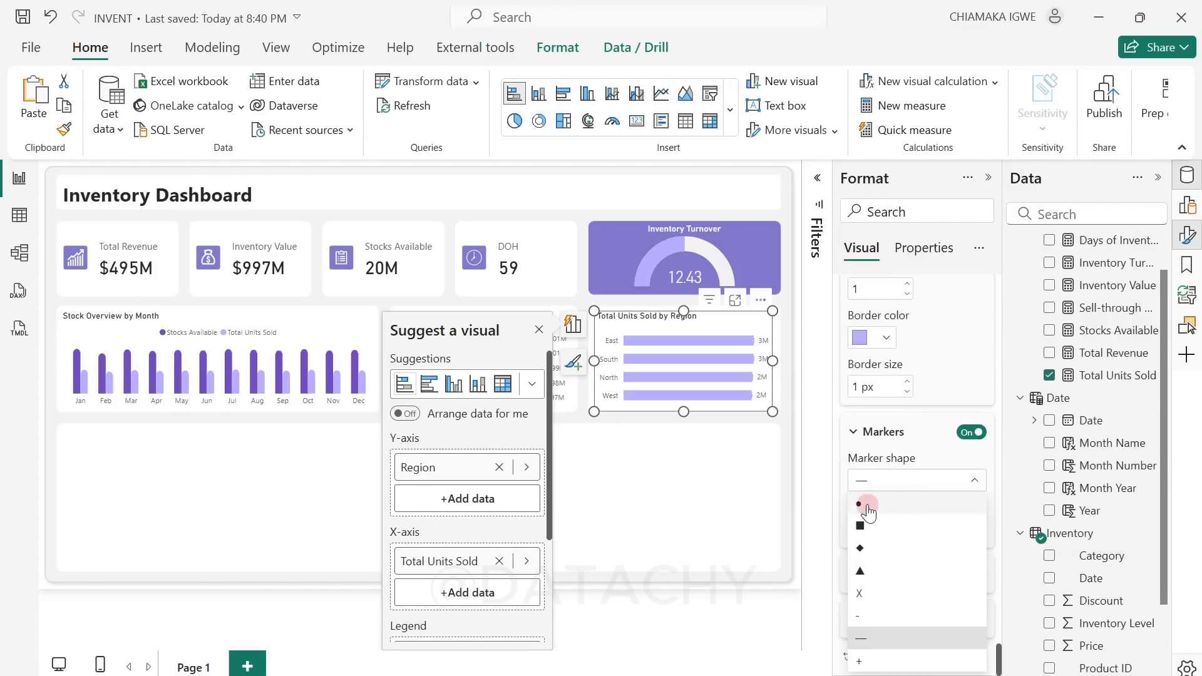
left_click(867, 503)
left_click(886, 530)
left_click(860, 531)
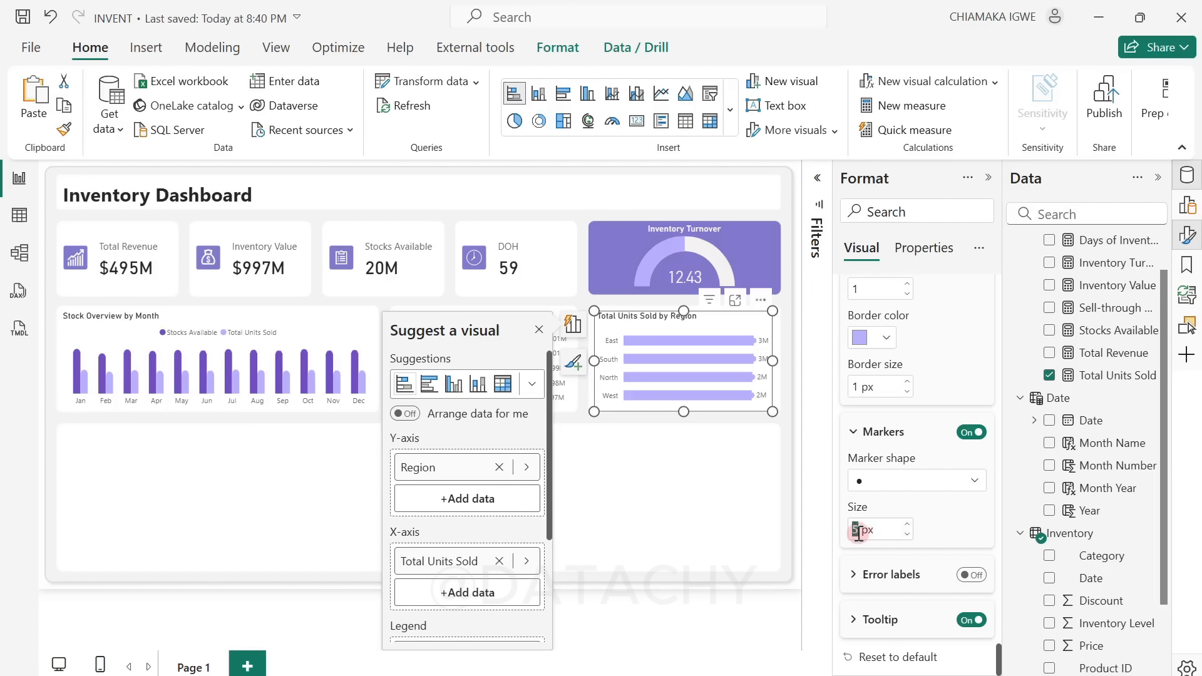
type("7")
left_click(615, 437)
left_click(905, 530)
left_click(843, 536)
left_click(862, 533)
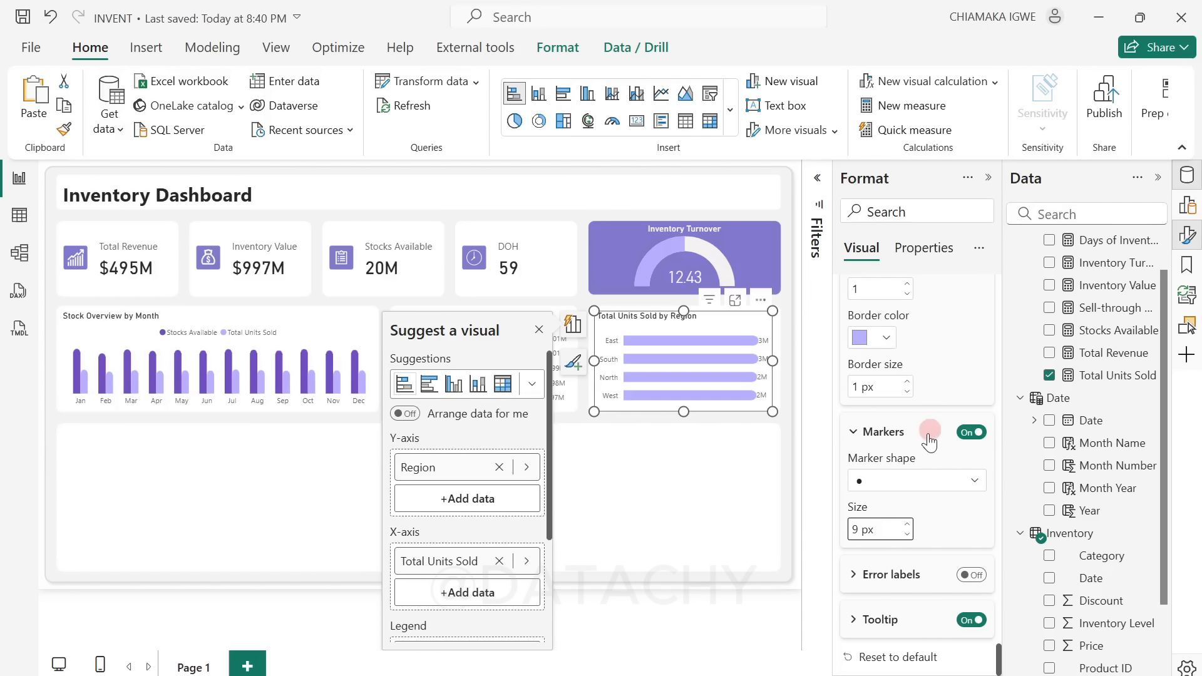
Step: Set the data label display units to Thousands in the Total Units Sold by Region chart
scroll(924, 442, "up", 6)
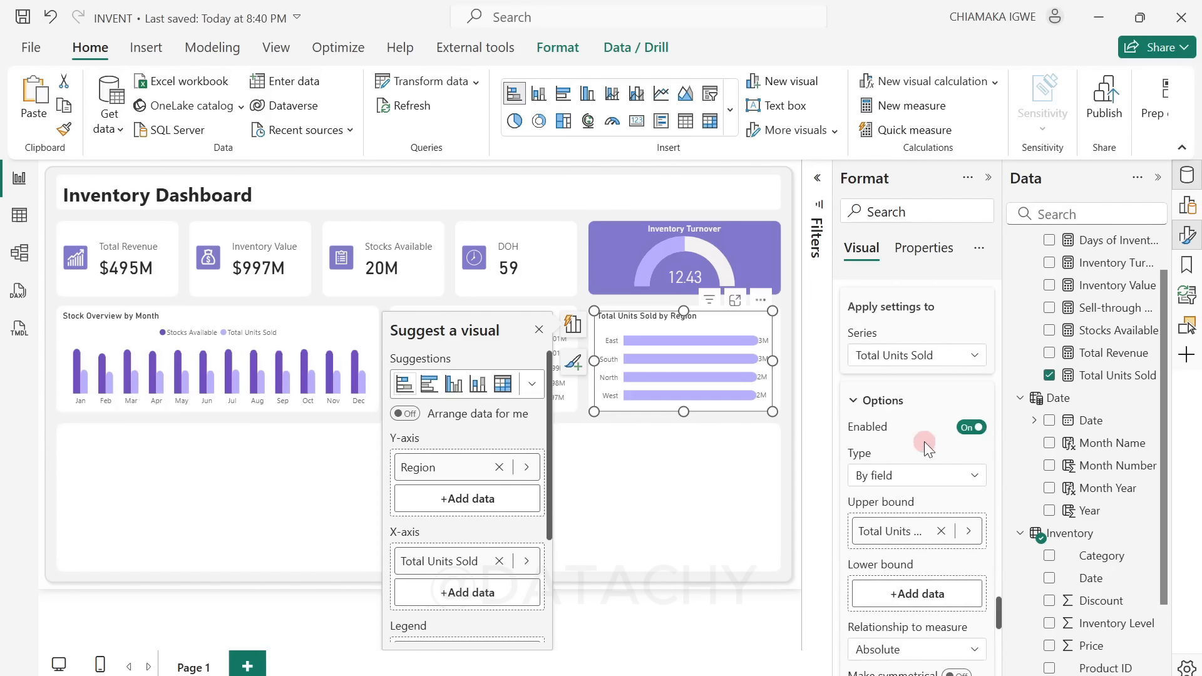
scroll(924, 441, "up", 2)
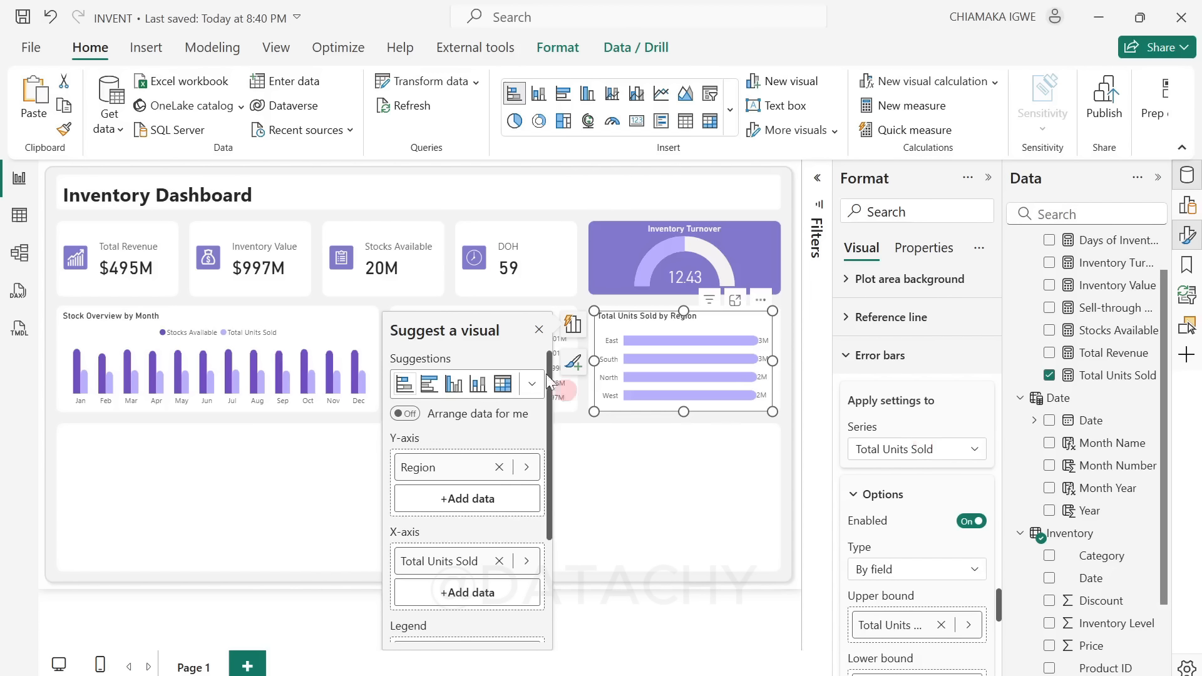
left_click(539, 328)
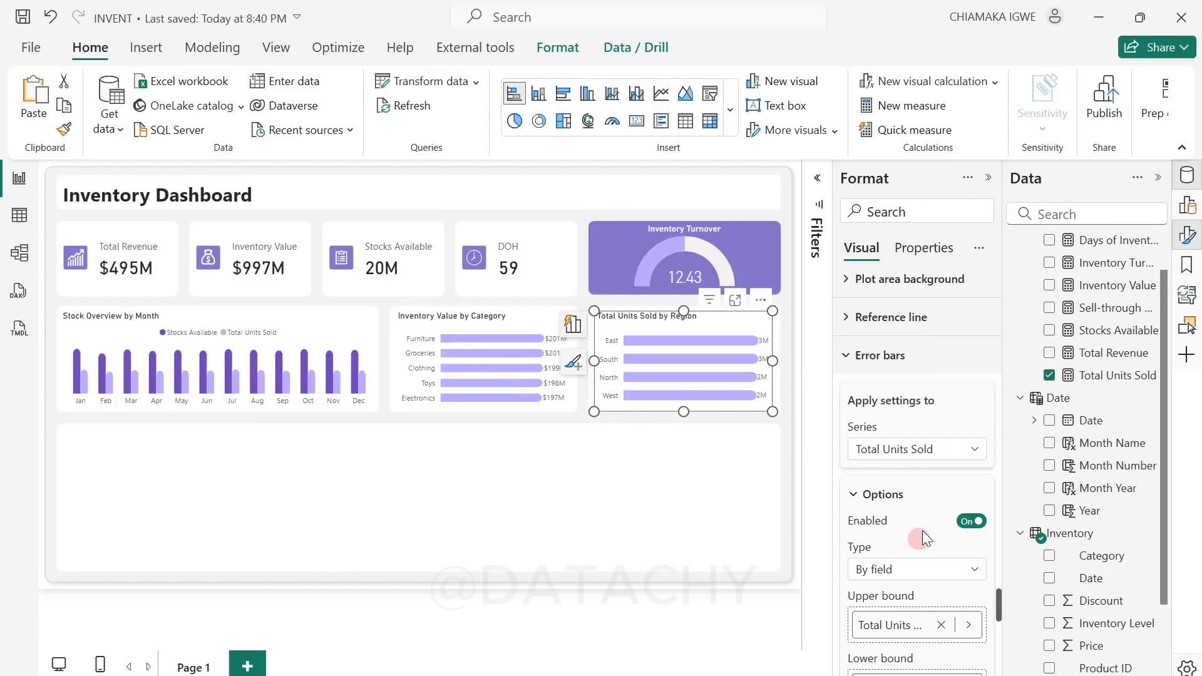
scroll(923, 531, "up", 4)
scroll(961, 495, "up", 9)
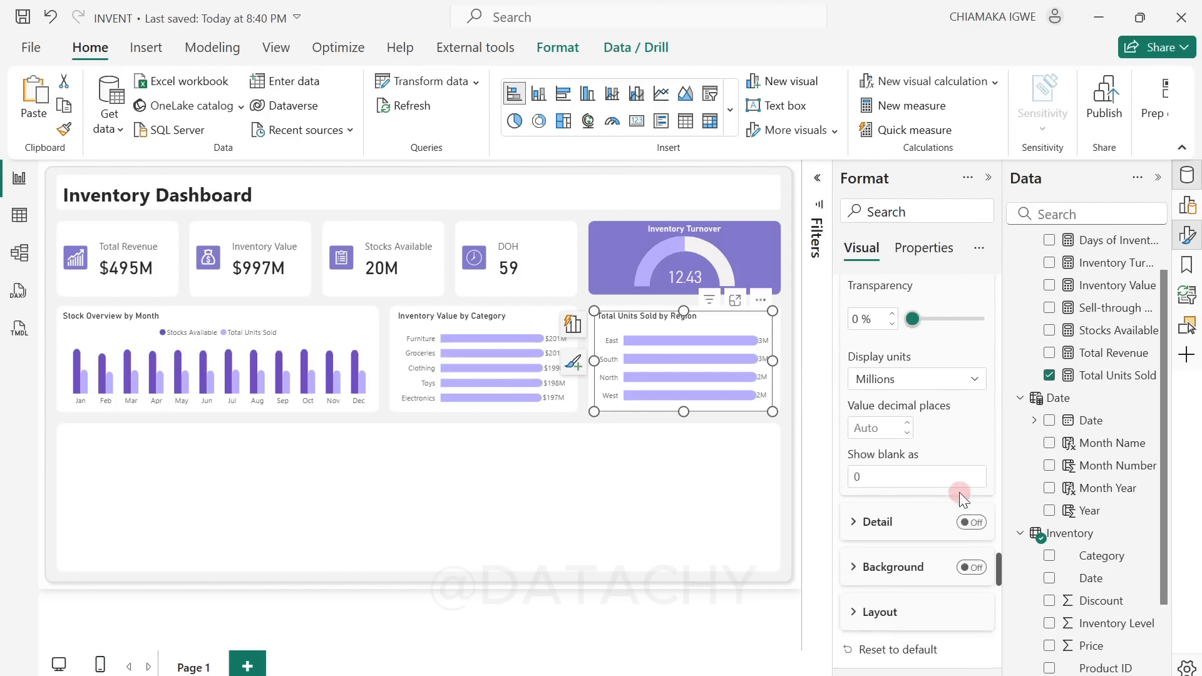
scroll(959, 493, "up", 3)
scroll(952, 495, "down", 5)
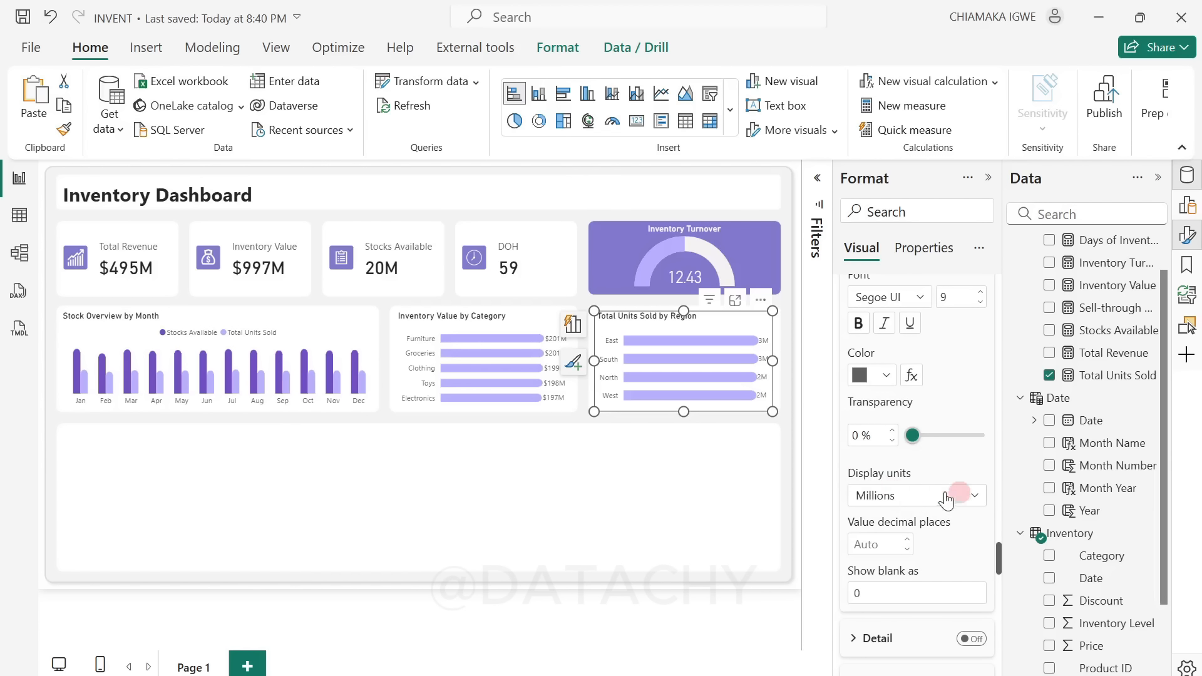
left_click(917, 498)
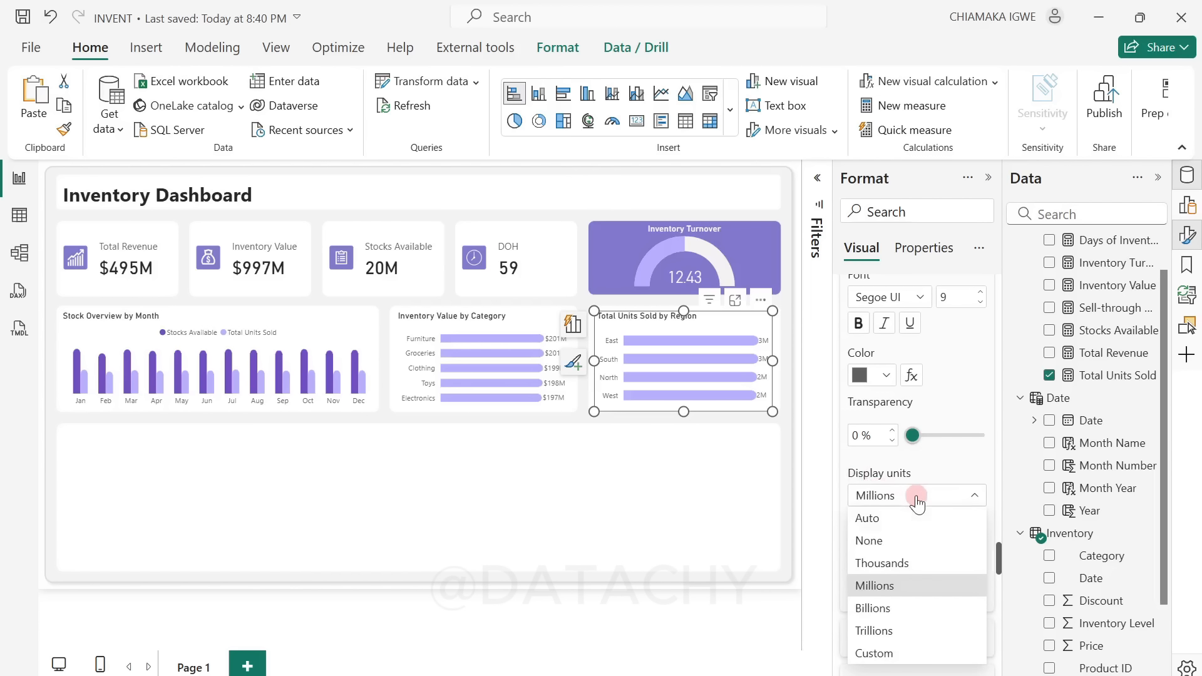
left_click(914, 564)
left_click(773, 412)
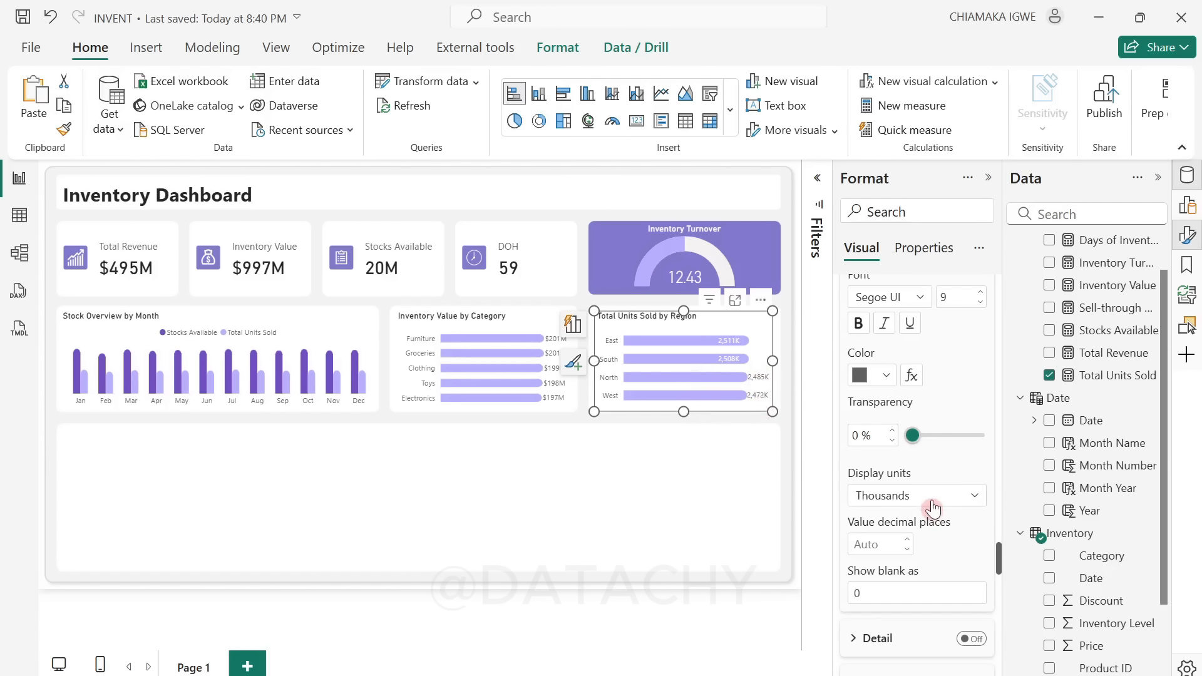
Step: Examine the data label options for position, value, background and layout in the Total Units Sold by Region chart
scroll(932, 500, "down", 5)
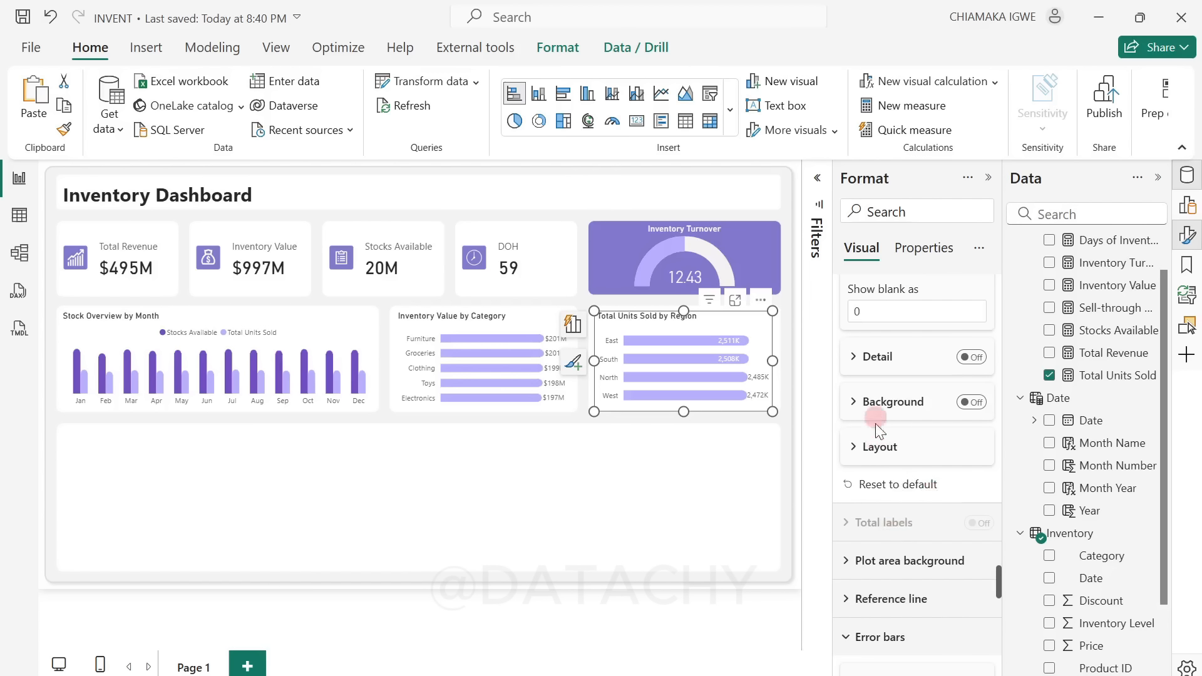
scroll(890, 447, "up", 5)
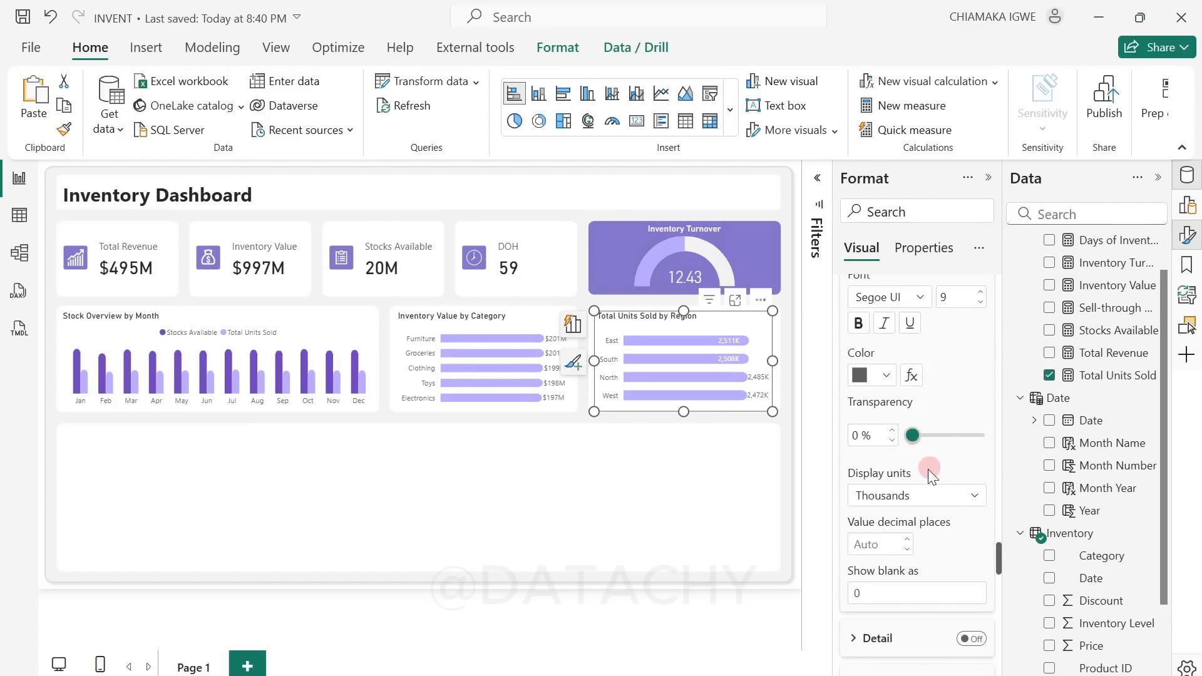
scroll(929, 469, "up", 3)
scroll(934, 467, "up", 5)
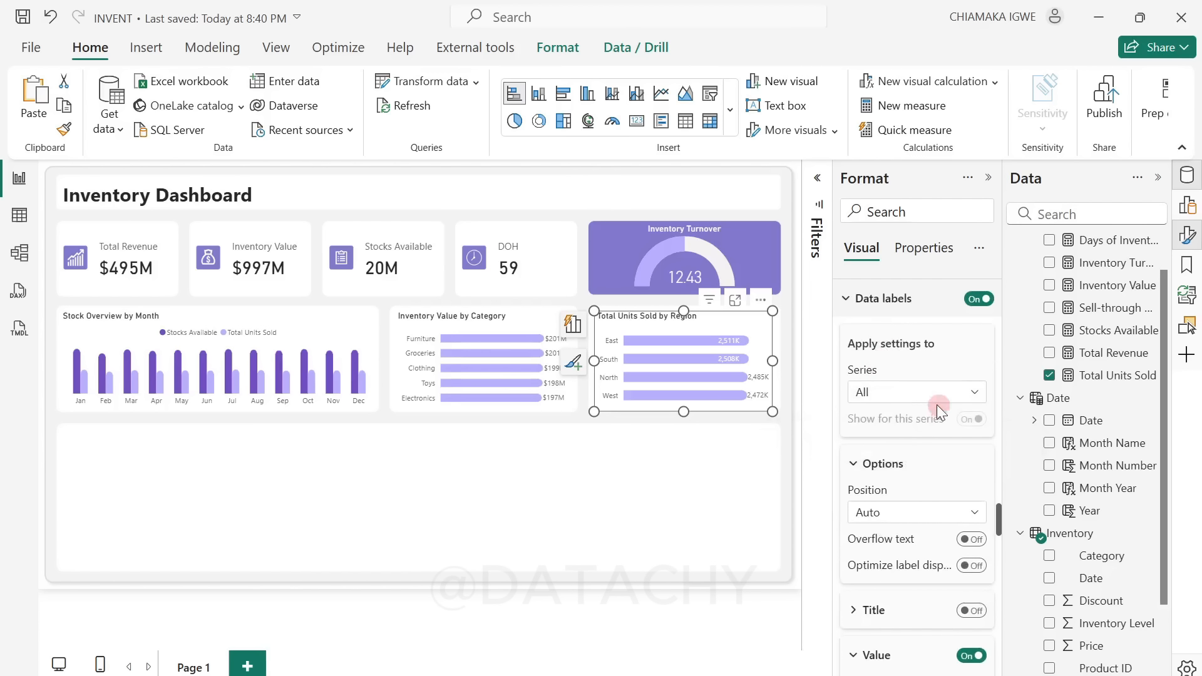
scroll(923, 497, "down", 10)
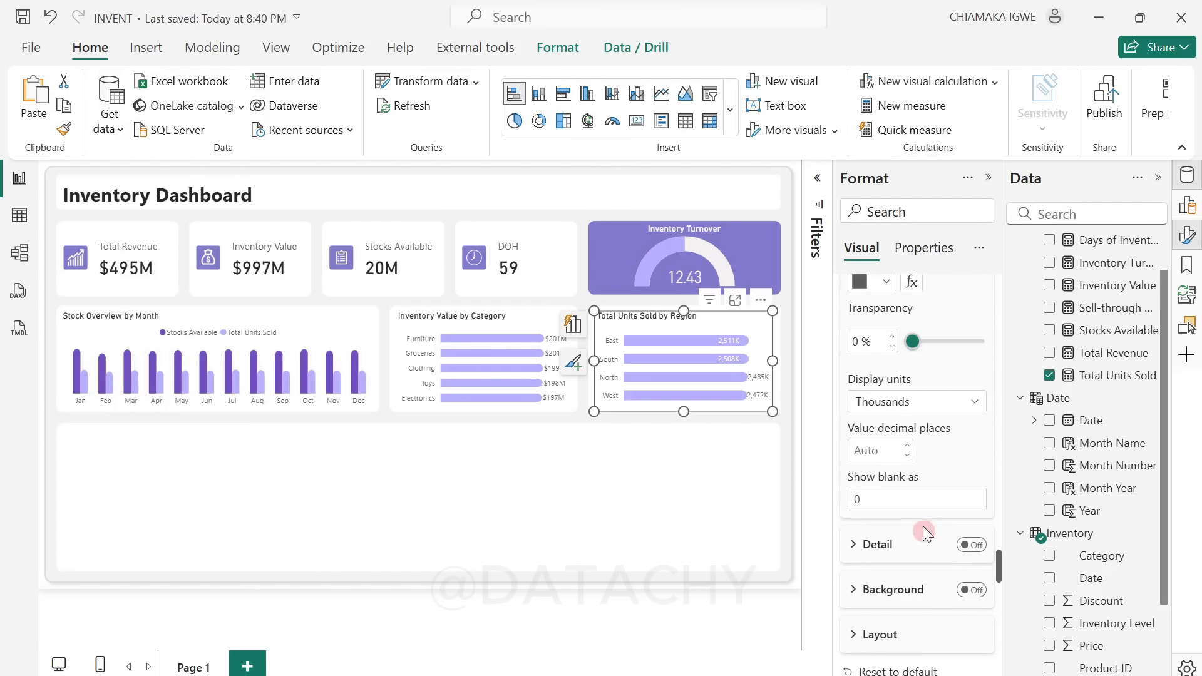
scroll(890, 548, "down", 1)
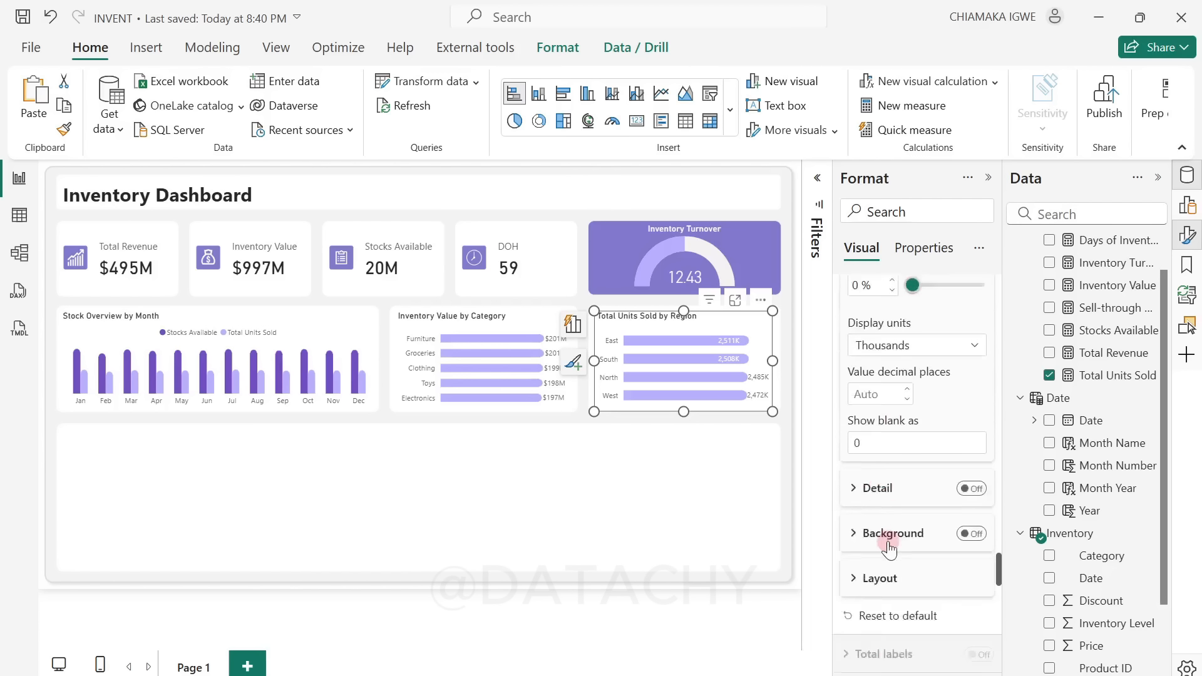
scroll(890, 549, "down", 2)
left_click(855, 448)
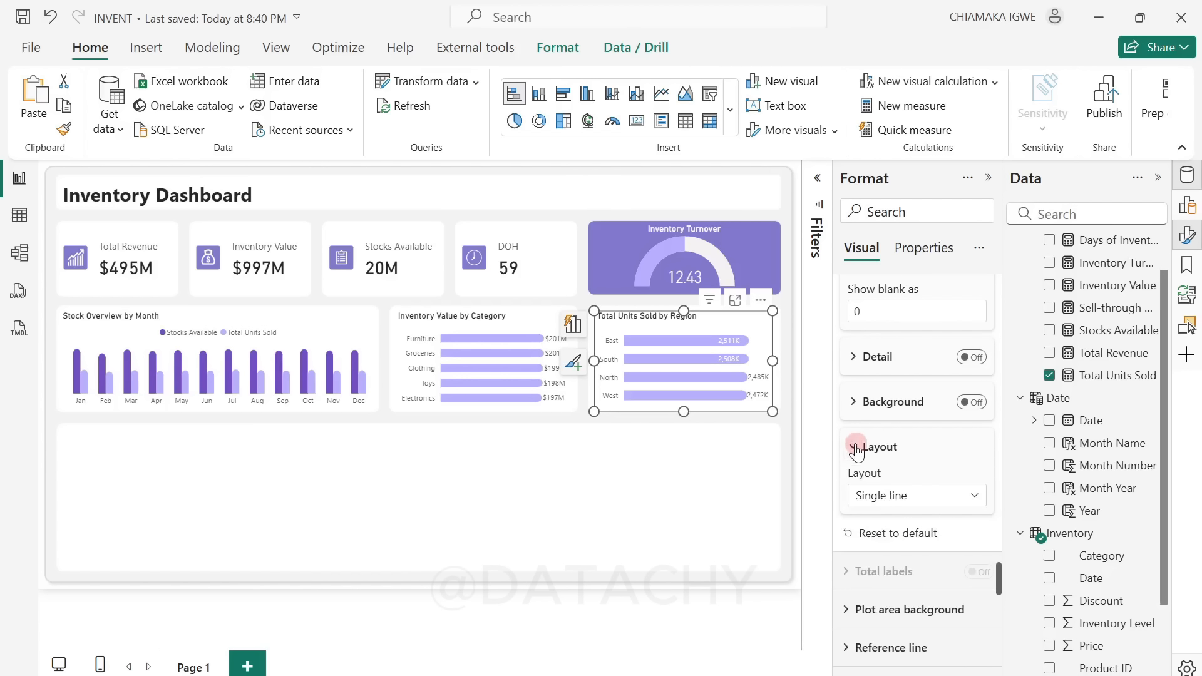
scroll(932, 580, "up", 11)
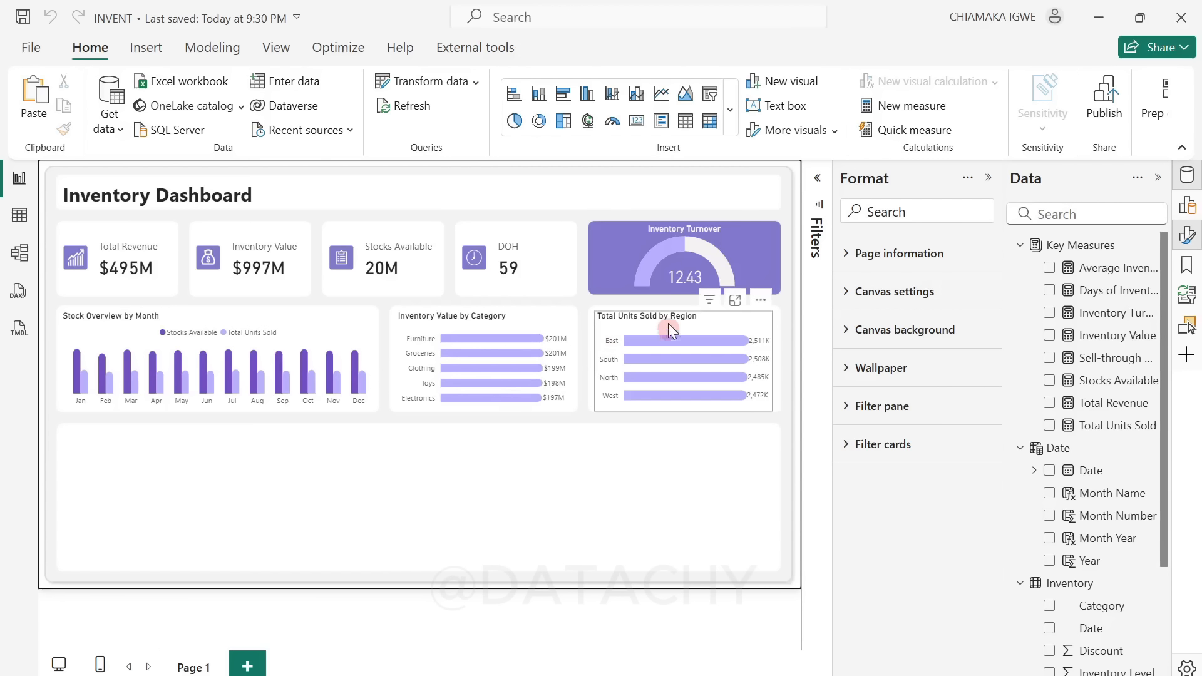
Step: Insert a table visual and stretch it over the empty card below the charts, about 1198 wide and 233 high
left_click(686, 122)
mouse_move(272, 483)
left_mouse_down()
mouse_move(337, 481)
mouse_move(262, 473)
mouse_move(268, 462)
mouse_move(273, 471)
left_mouse_up()
left_click(398, 482)
left_click_drag(376, 480, 775, 483)
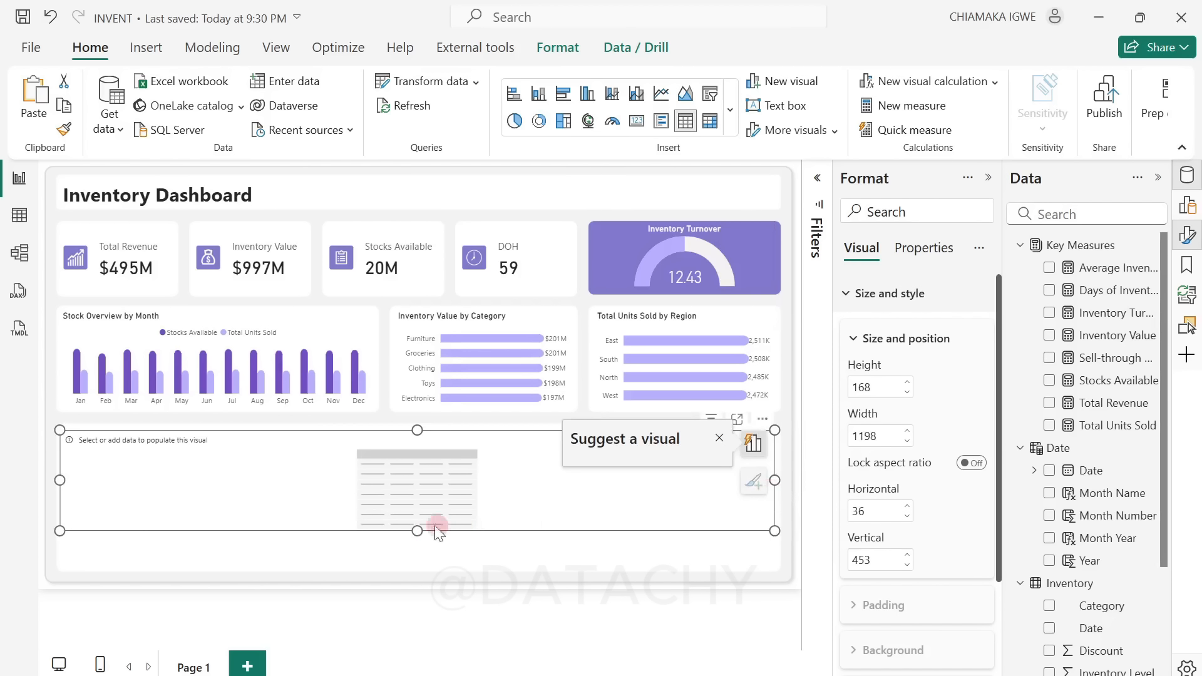
left_click_drag(417, 531, 434, 569)
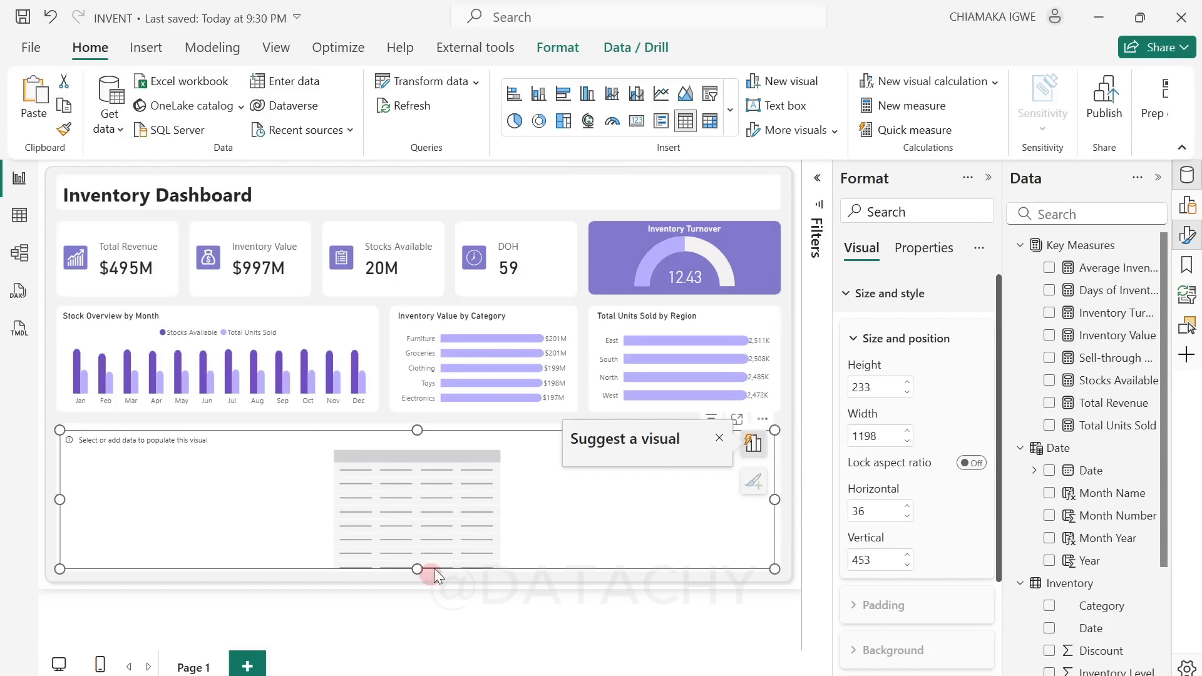
Step: Add the Store ID, Product ID and Category fields from the Inventory table as columns of the new table visual
left_click(989, 178)
left_click(1190, 238)
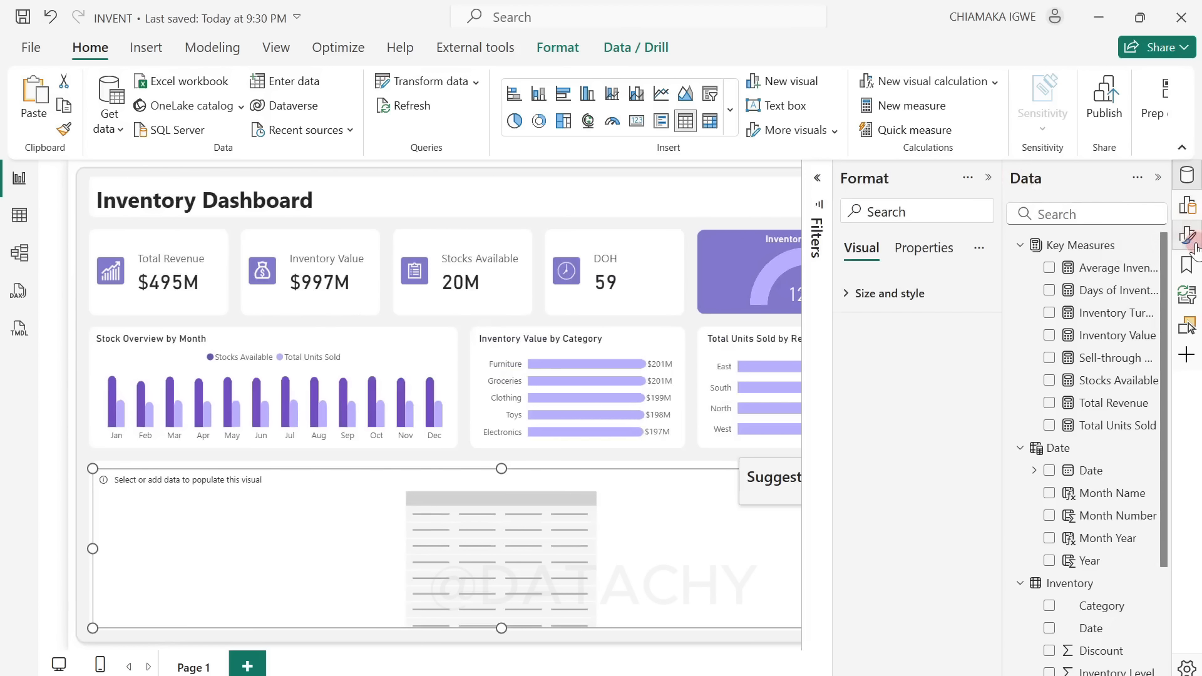
left_click(988, 177)
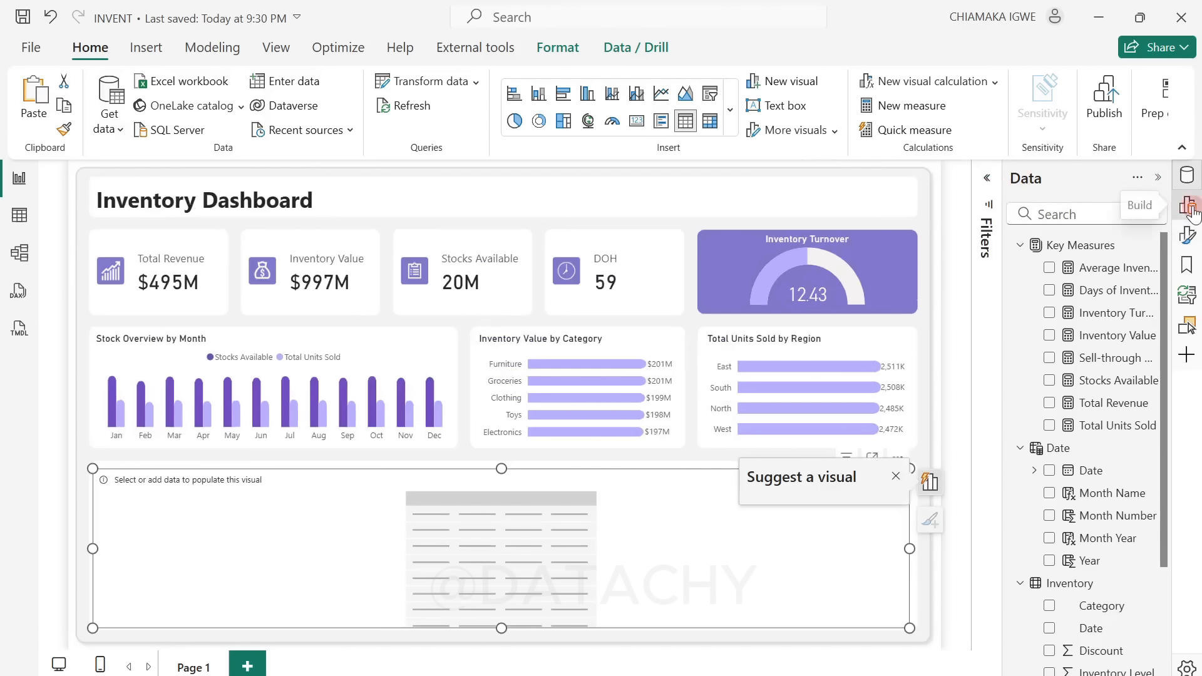
left_click(1190, 207)
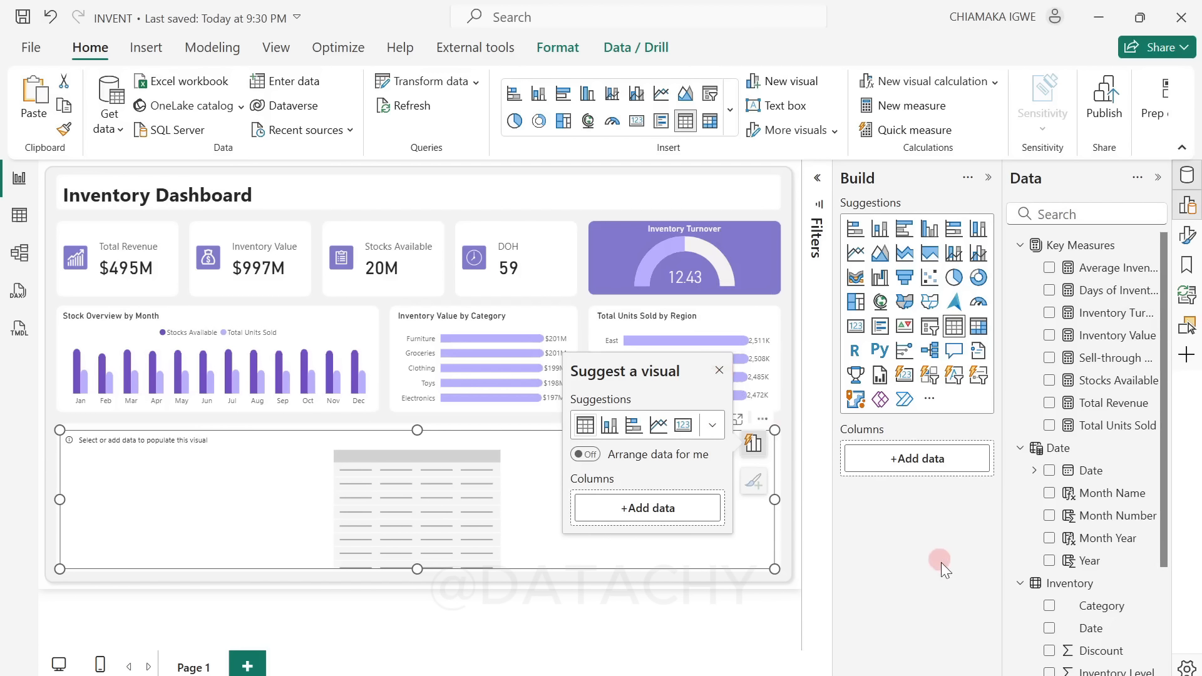
scroll(1034, 586, "down", 3)
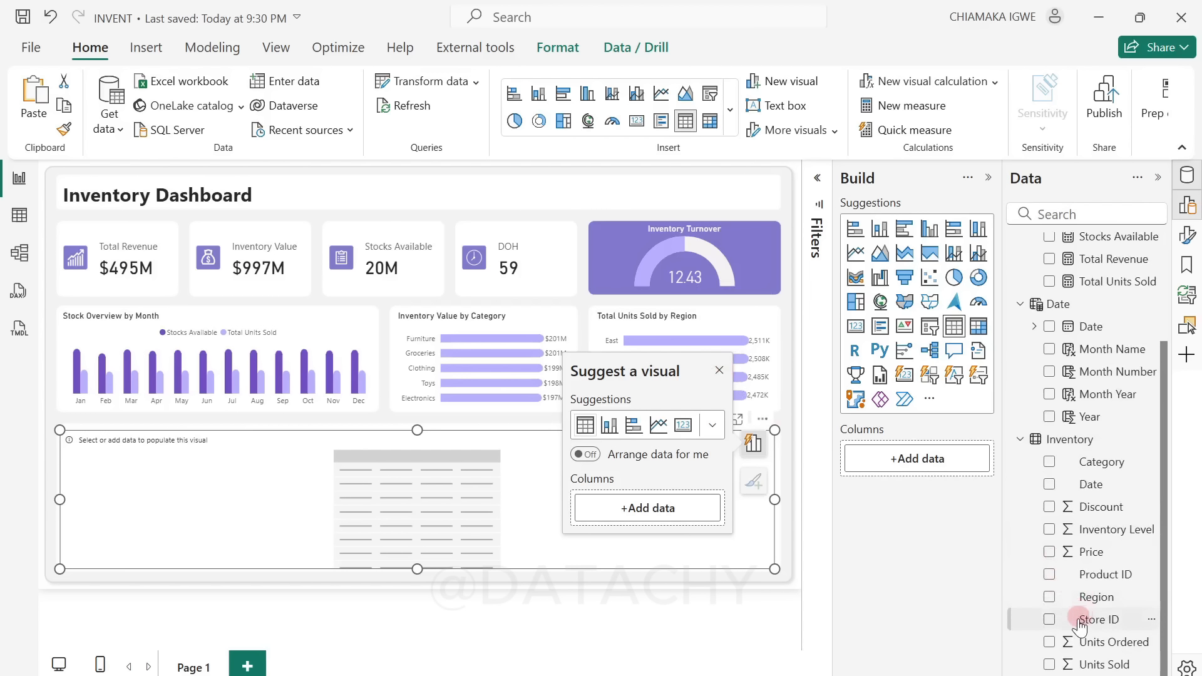
left_click(1050, 620)
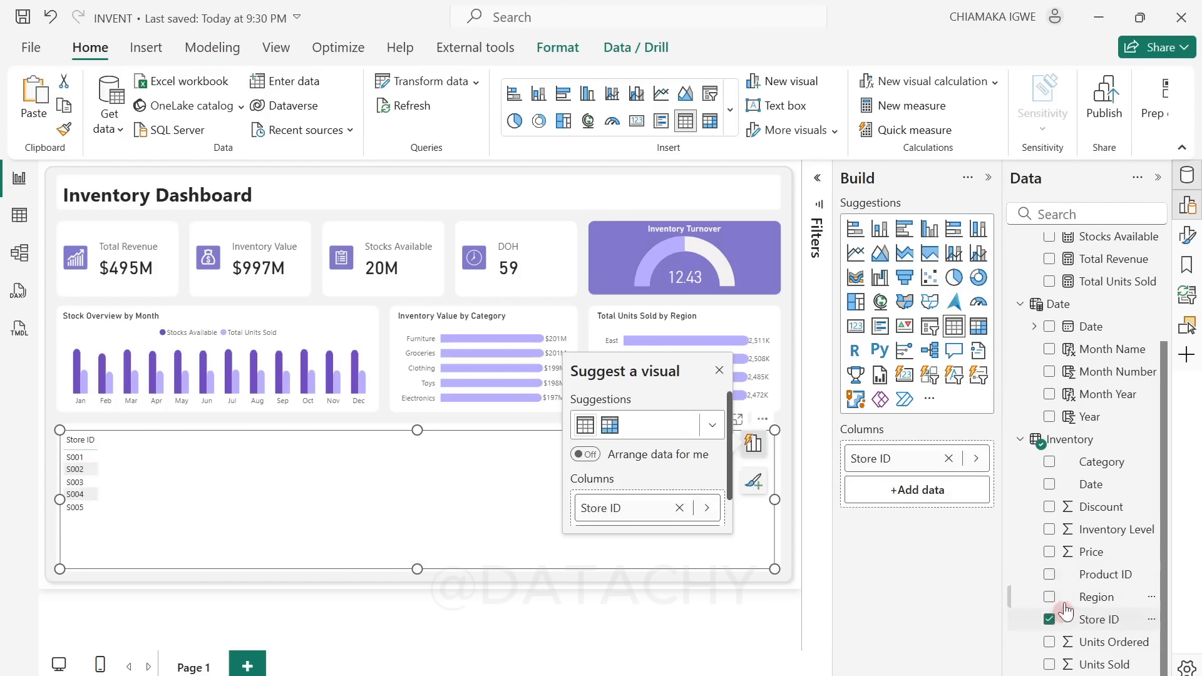
left_click(1050, 574)
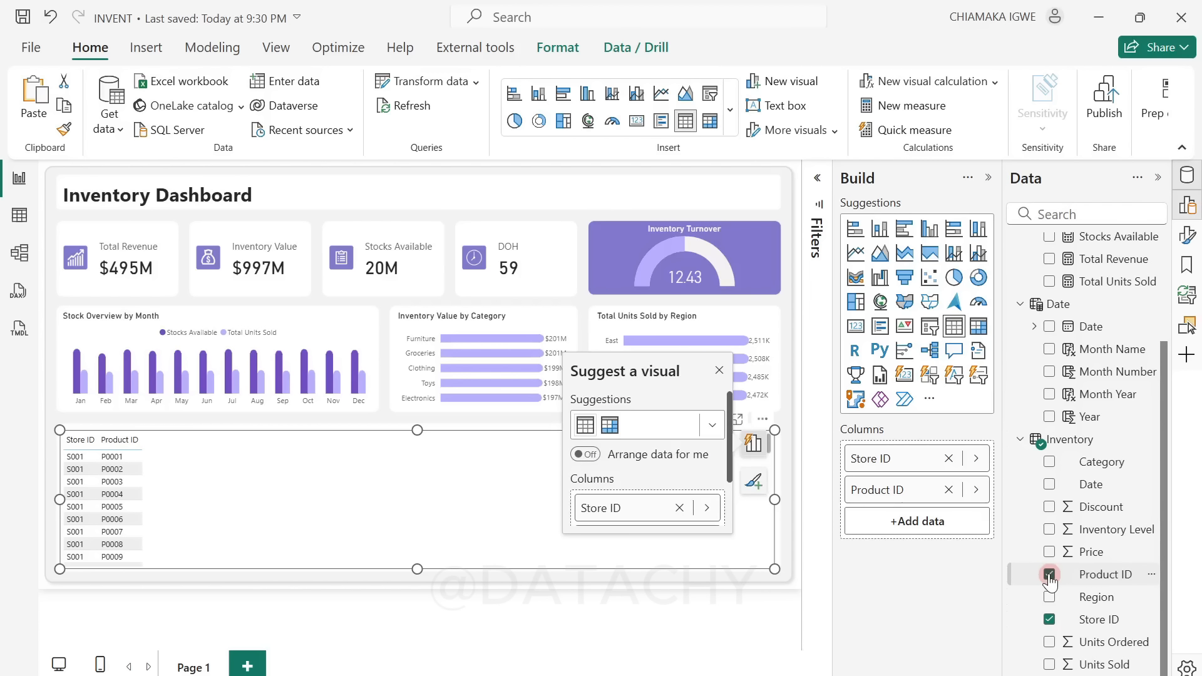
left_click(1050, 463)
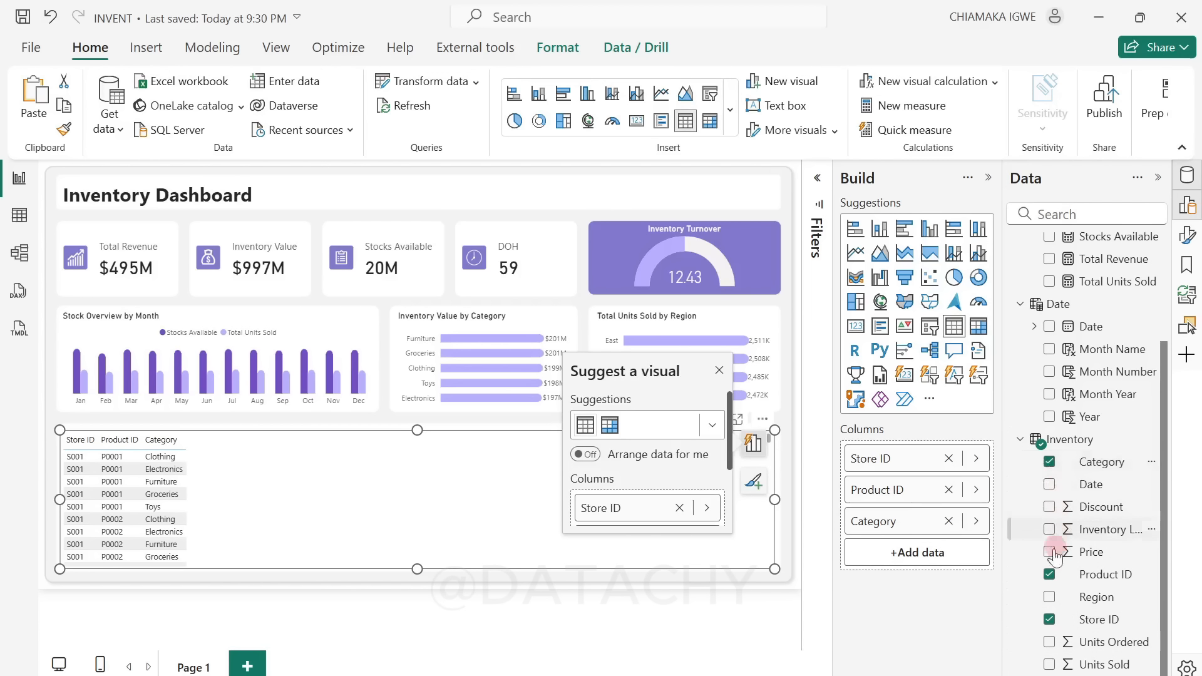
Step: Add Units Sold, the Total Revenue measure and Inventory Level as further columns of the table visual
left_click(1052, 666)
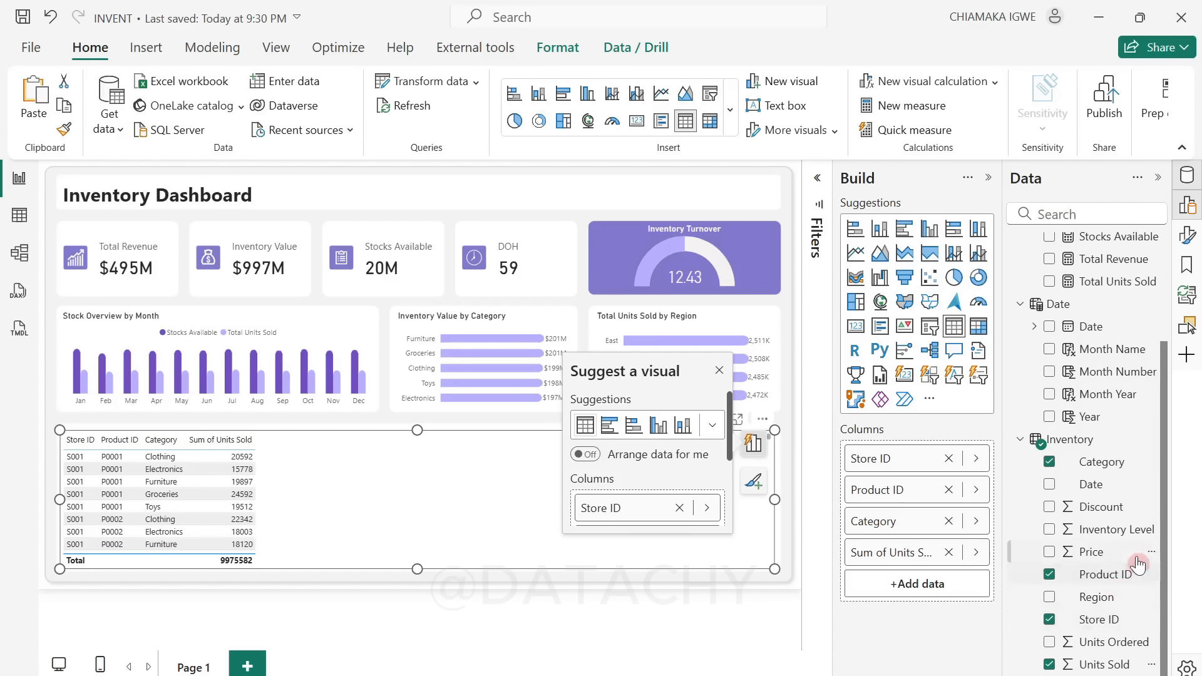
scroll(1127, 558, "up", 3)
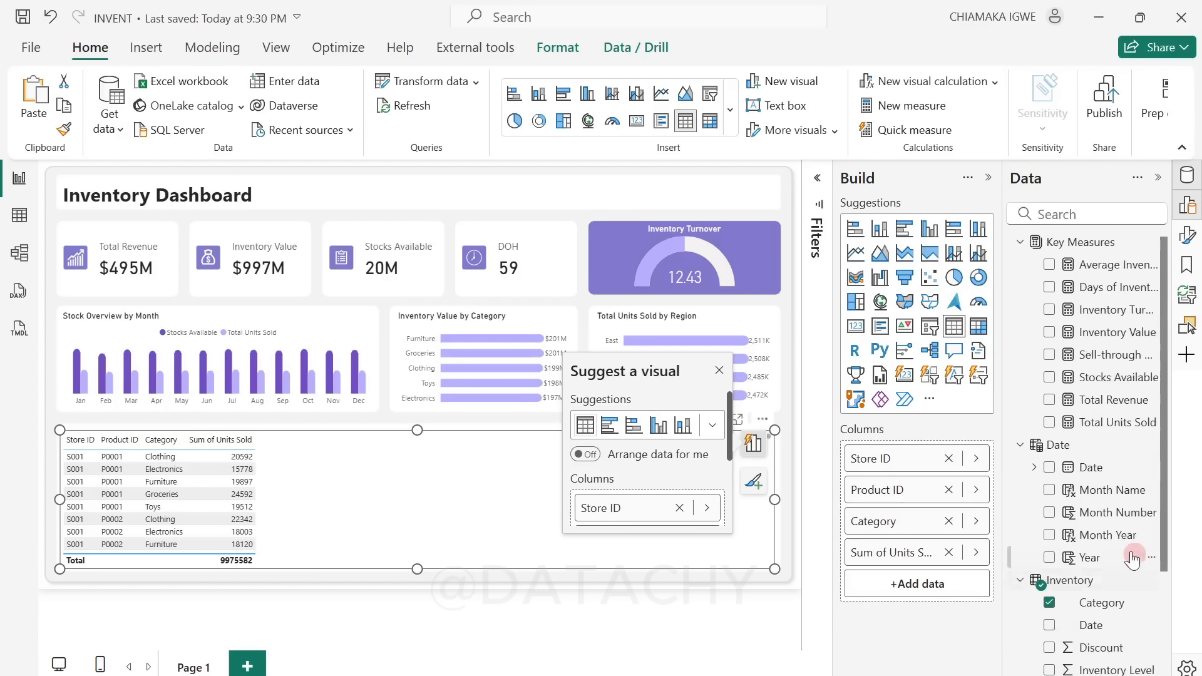
left_click(1051, 404)
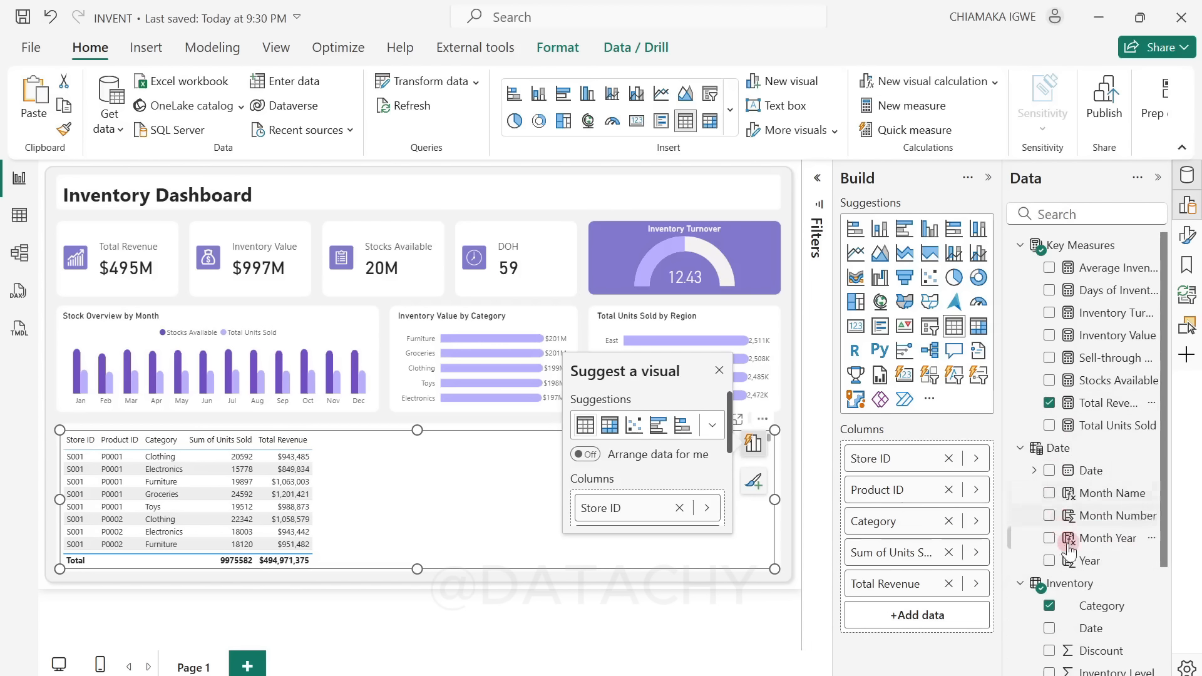
scroll(1052, 539, "down", 3)
left_click(1049, 530)
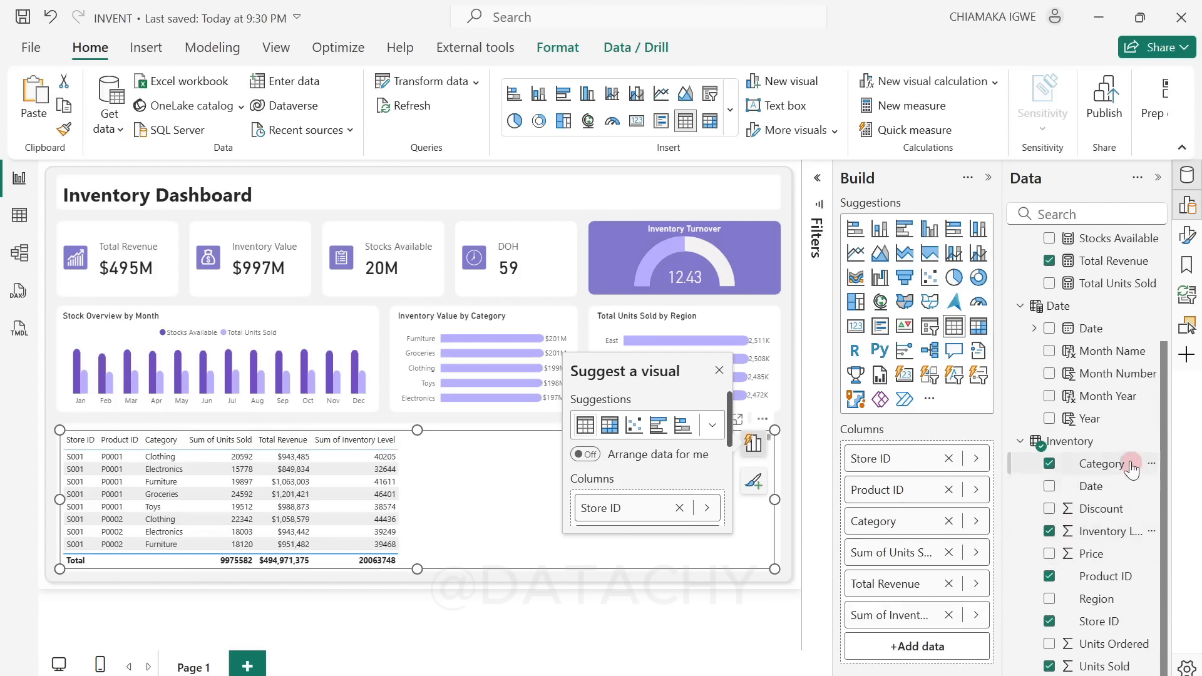
Step: Add the Inventory Turnover and Sell-through Rate measures as columns of the table visual
scroll(1106, 438, "up", 3)
left_click(1049, 313)
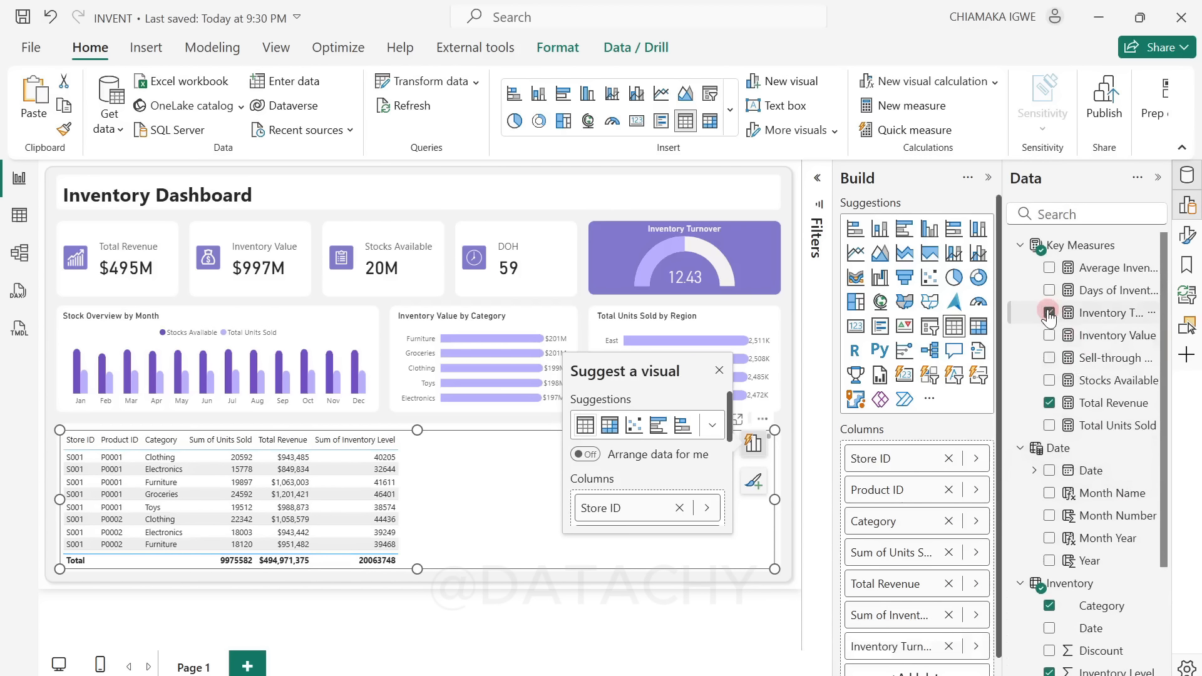
scroll(1059, 495, "down", 3)
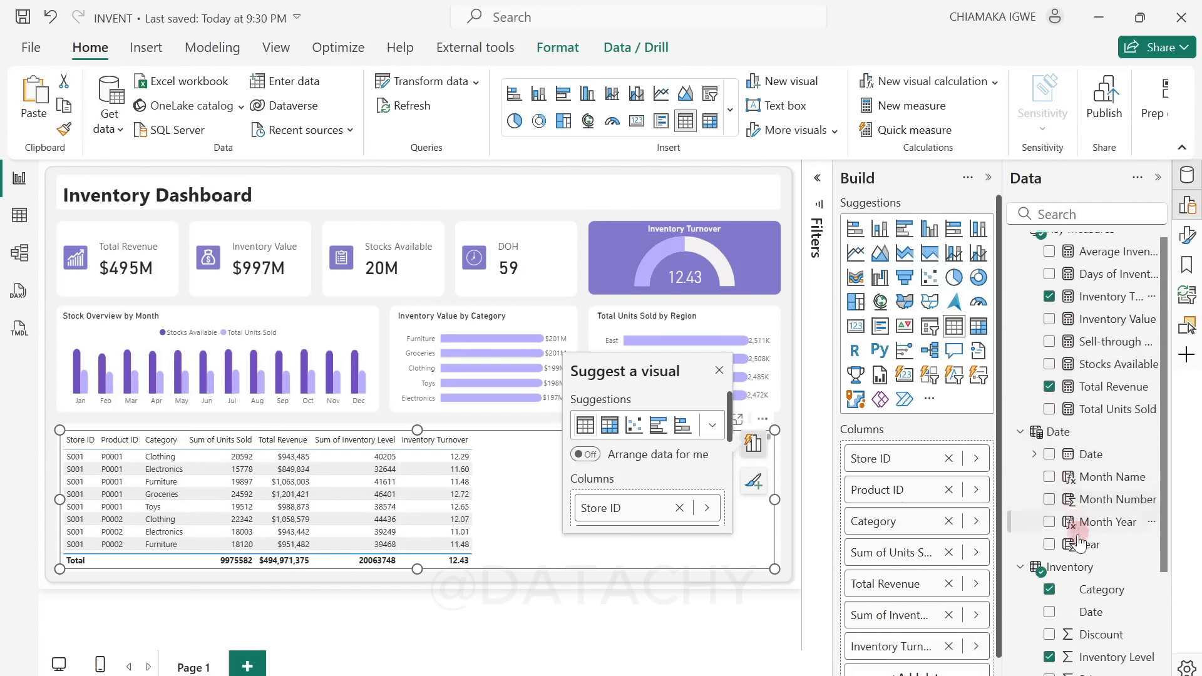
scroll(1059, 501, "up", 3)
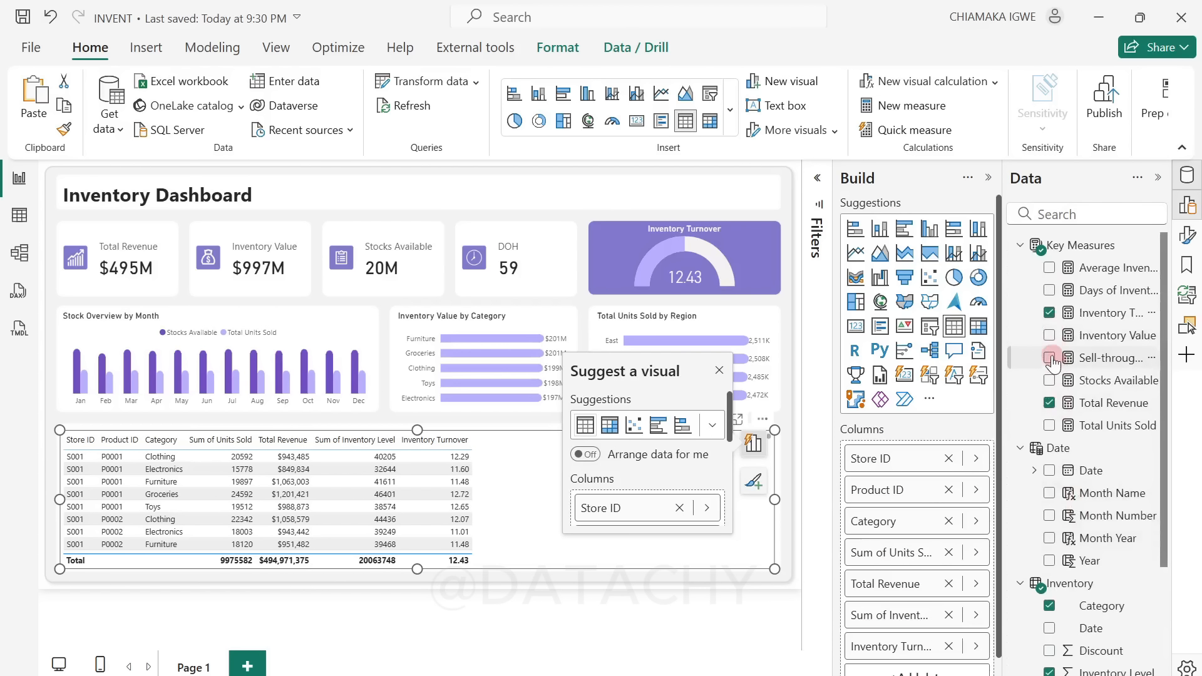
left_click(1050, 357)
scroll(1046, 456, "down", 3)
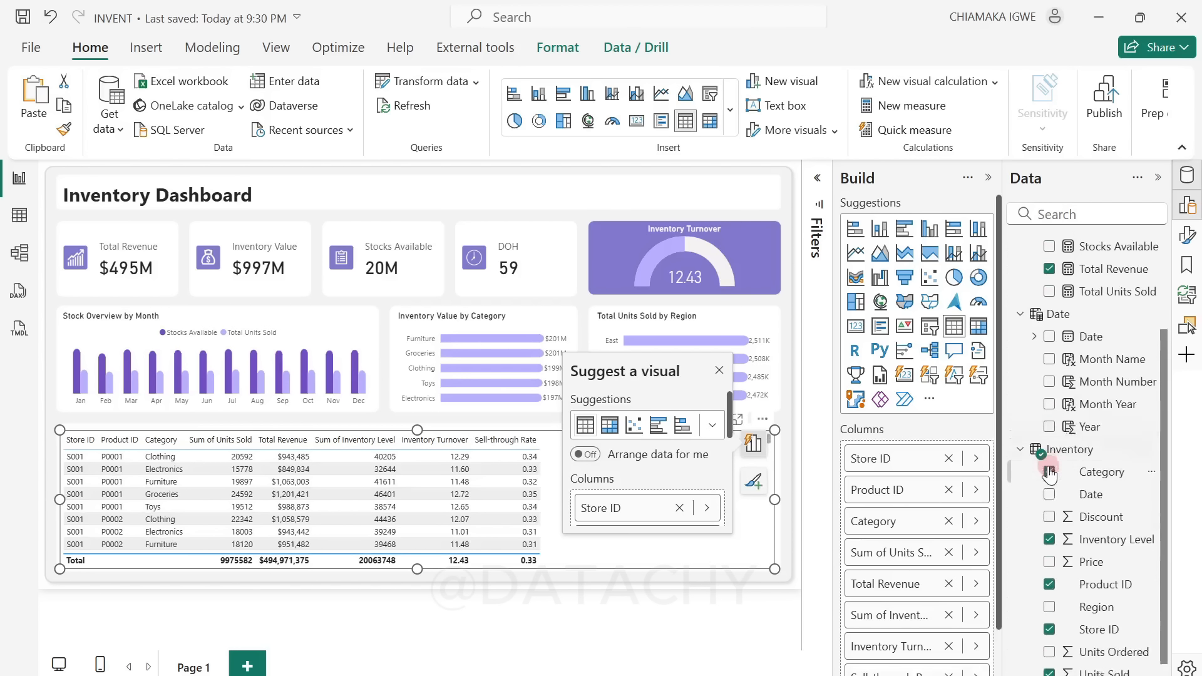
Step: Add the Days of Inventory on Hand (DOH) measure as the last column of the table visual and dismiss the visual suggestions
scroll(1053, 467, "up", 3)
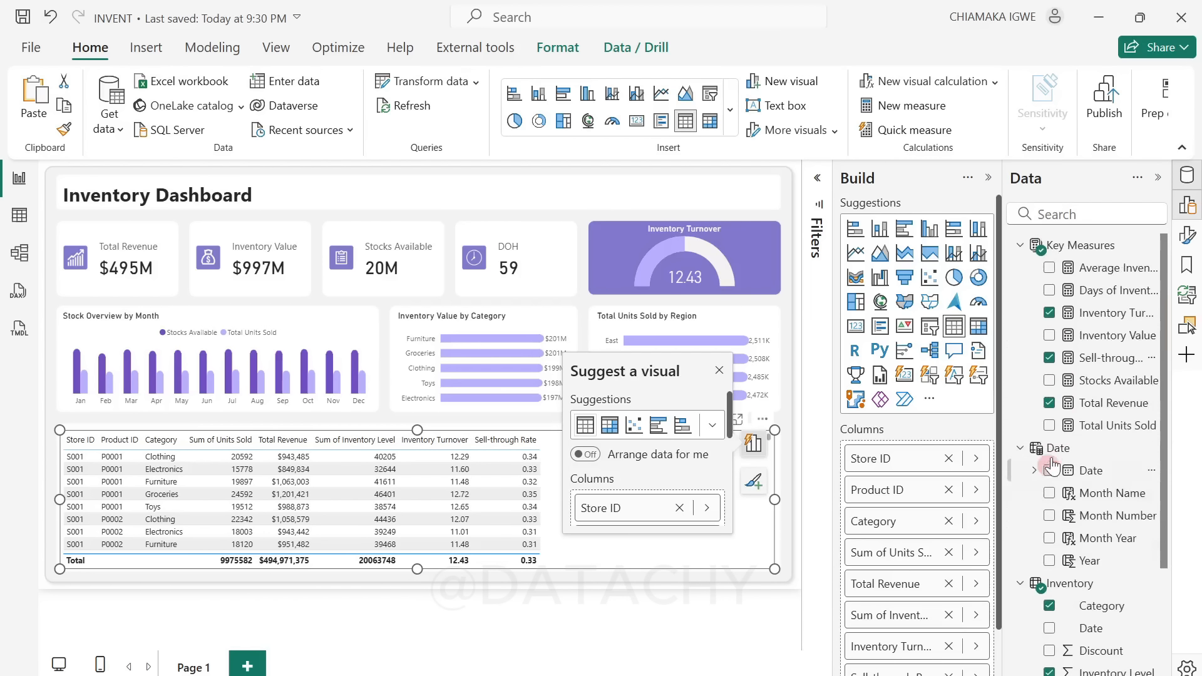
left_click(1053, 292)
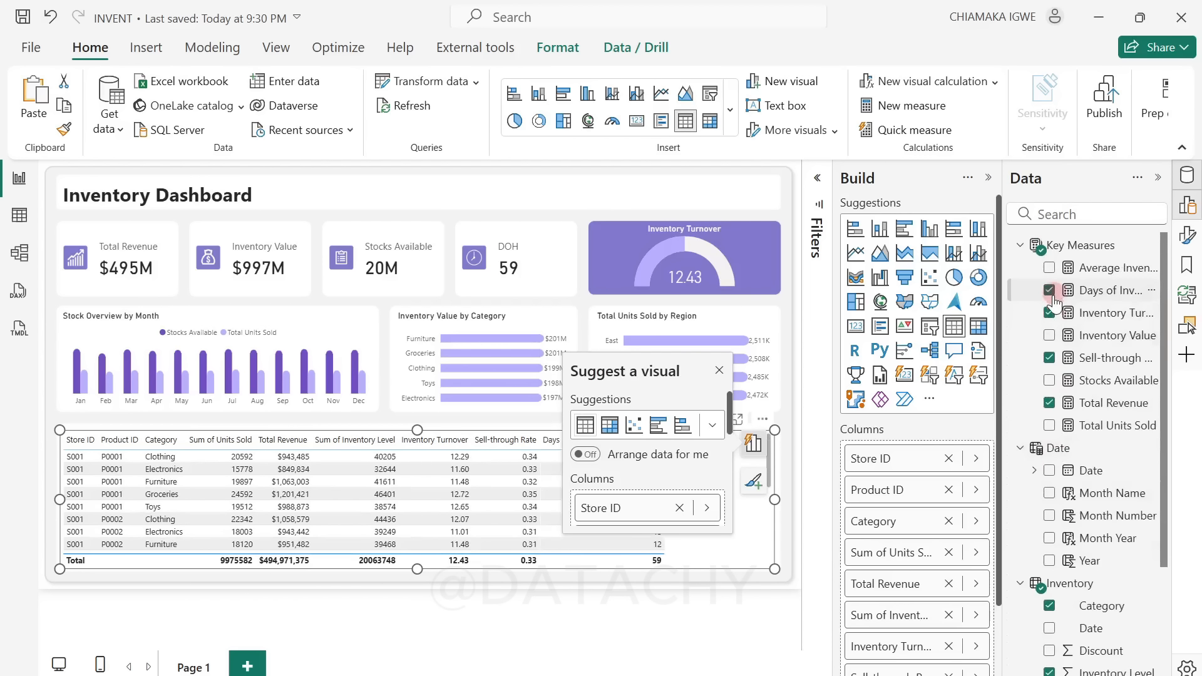
left_click(719, 371)
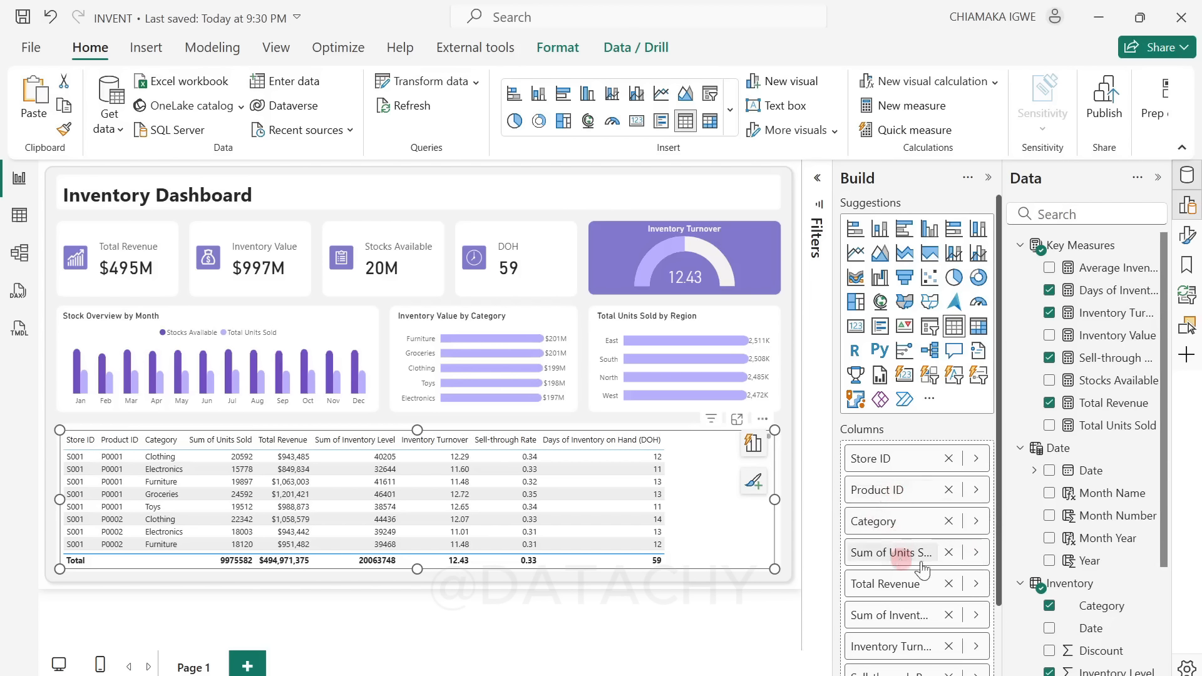
Step: Set the summarization of the table's Units Sold column to Don't summarize
left_click(977, 554)
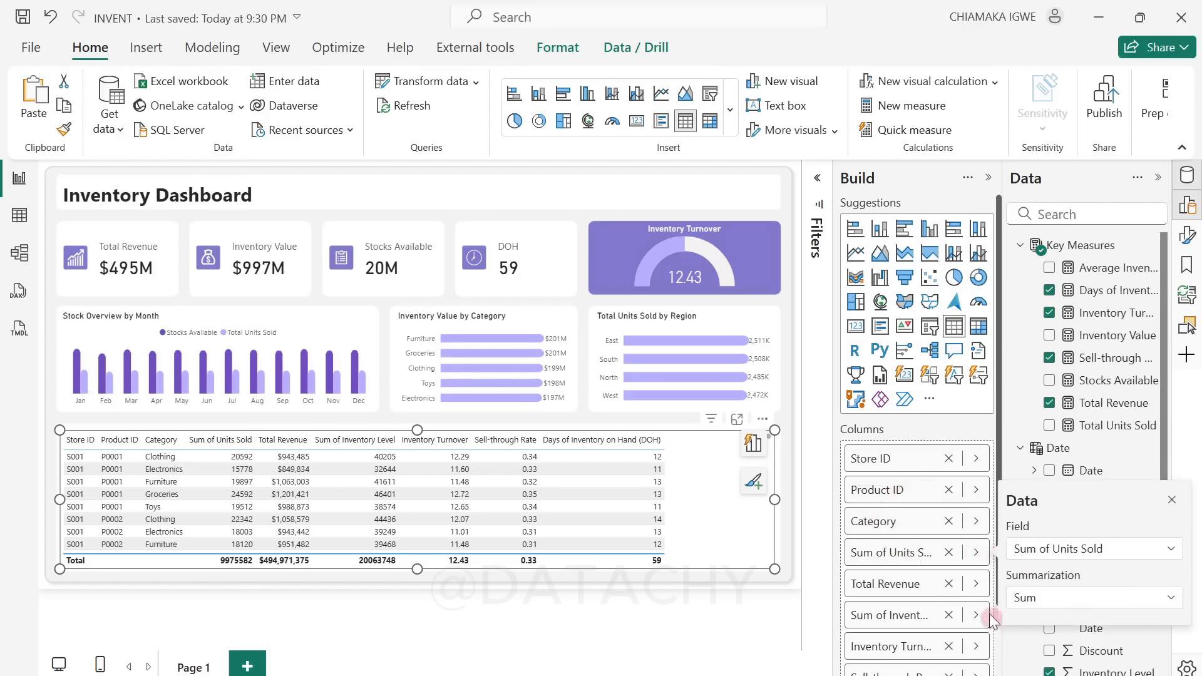
left_click(1076, 600)
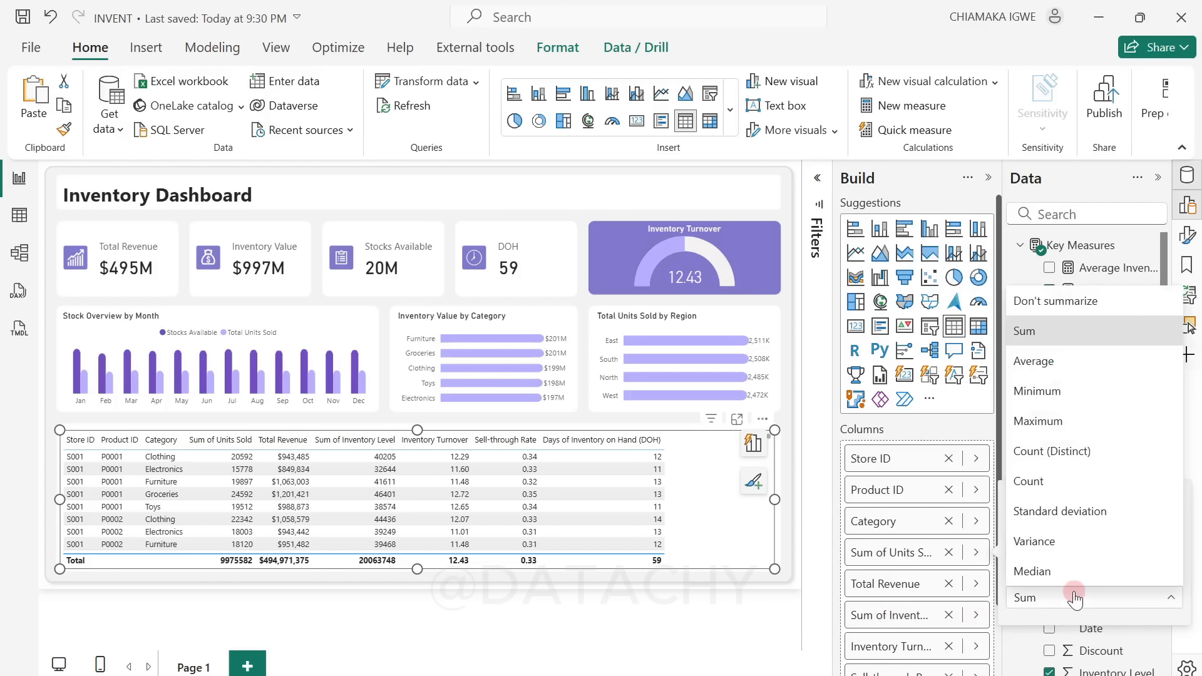
left_click(1052, 308)
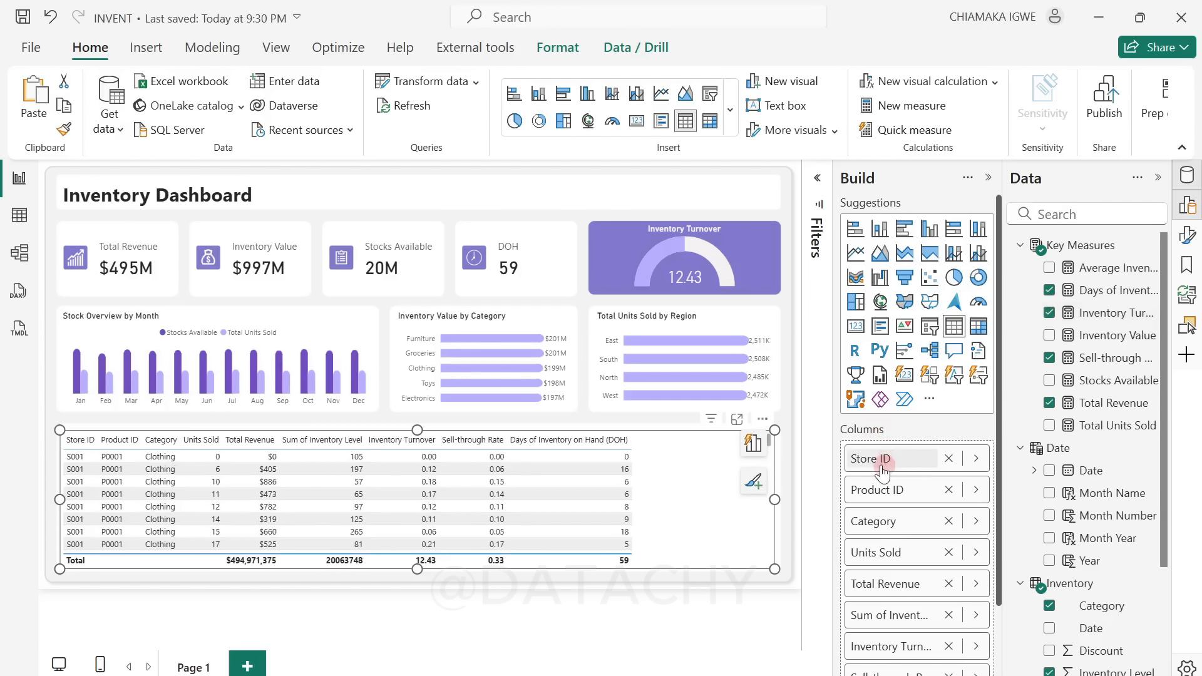
scroll(902, 545, "down", 3)
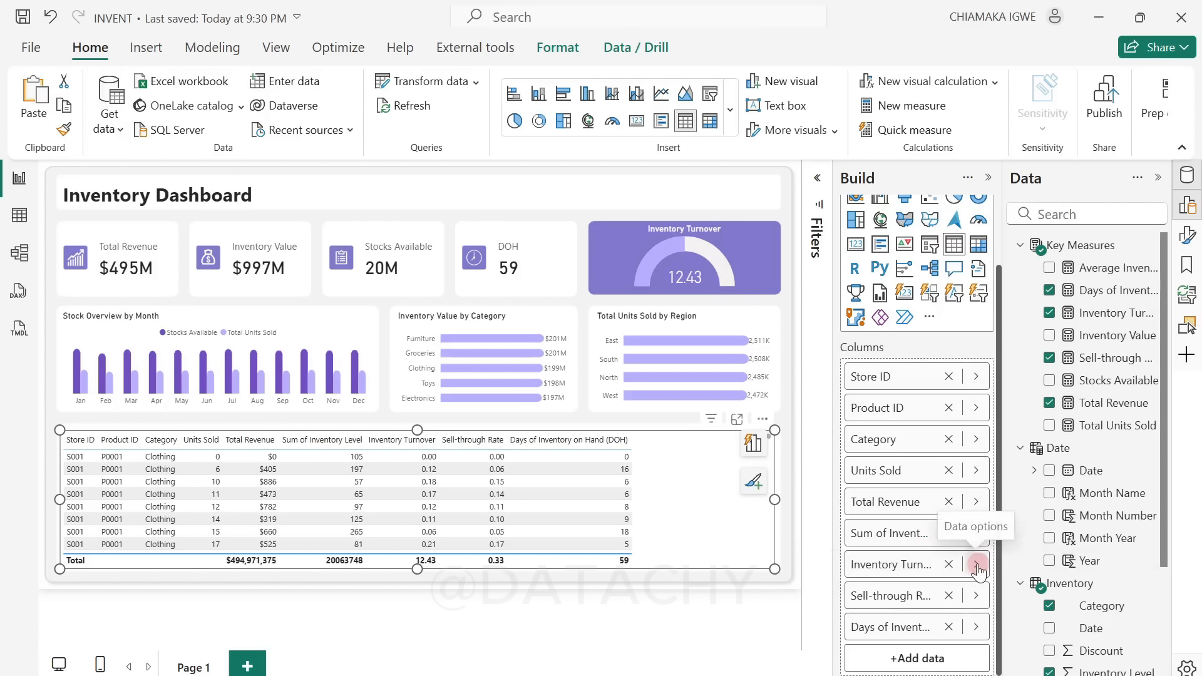
left_click(977, 564)
left_click(998, 589)
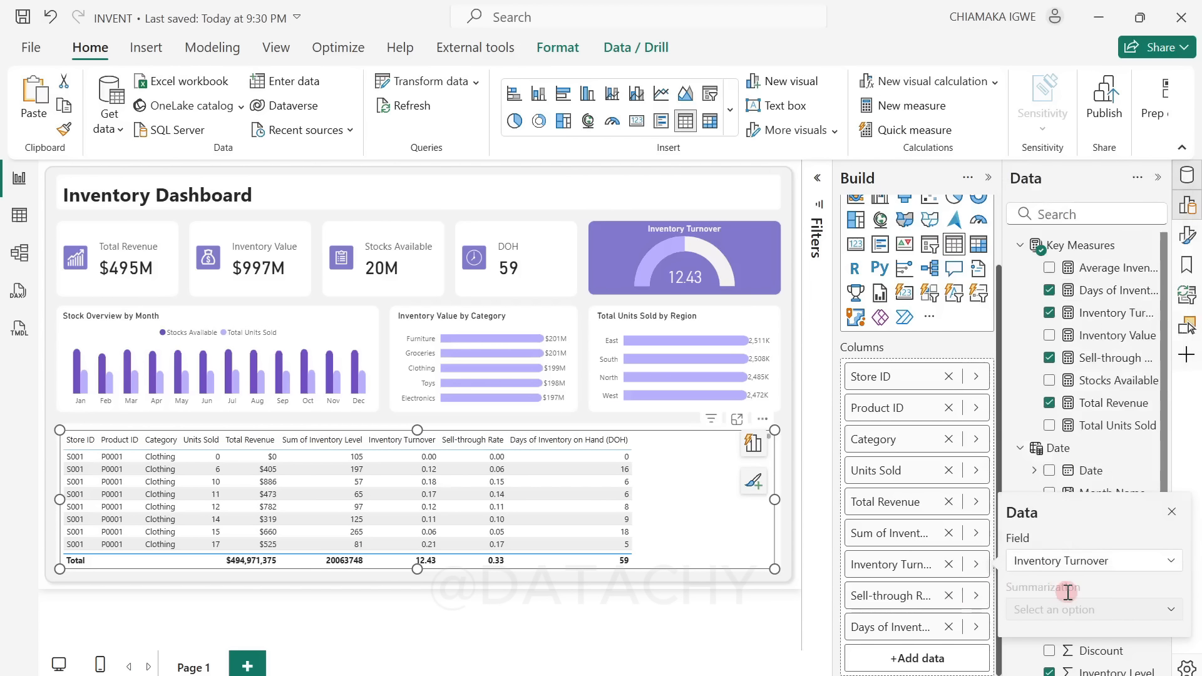
left_click(976, 564)
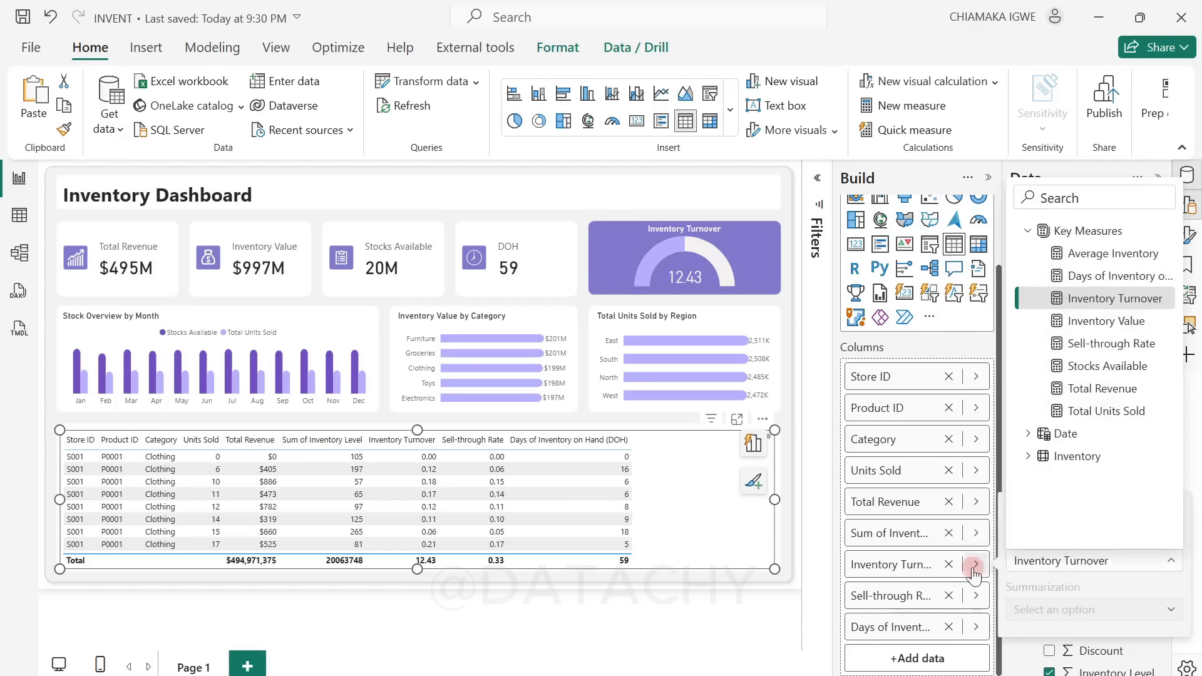
left_click(932, 568)
left_click(910, 542)
Step: Set the summarization of the table's Inventory Level column to Don't summarize
left_click(977, 534)
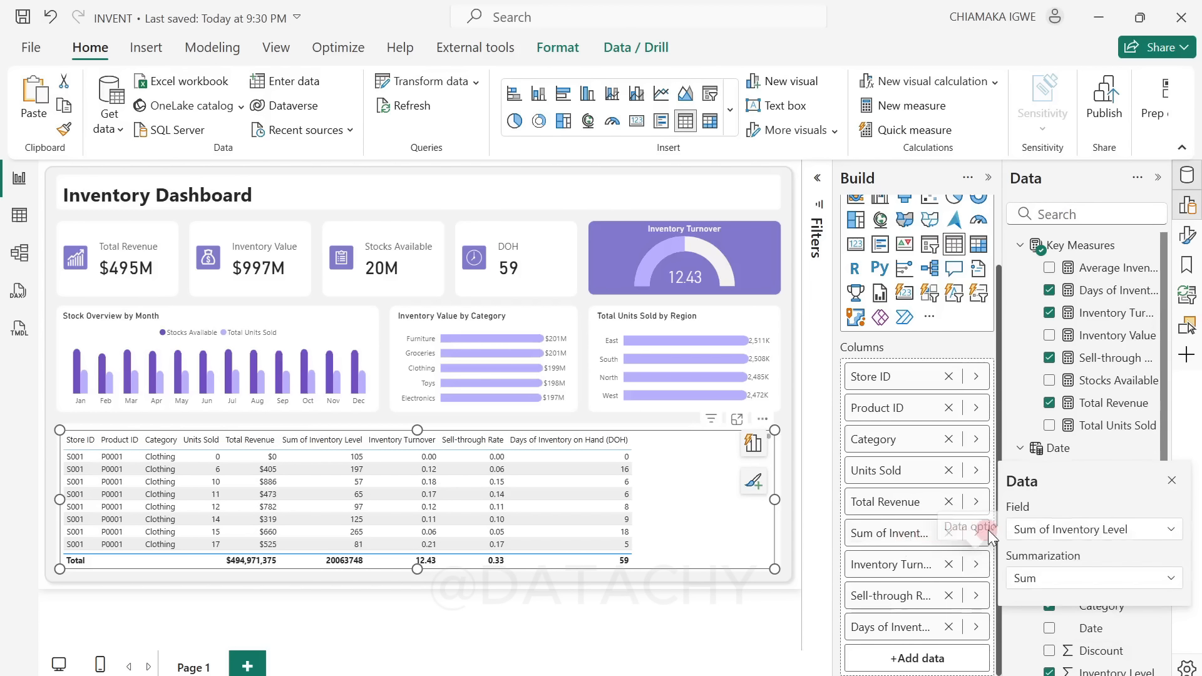
left_click(978, 536)
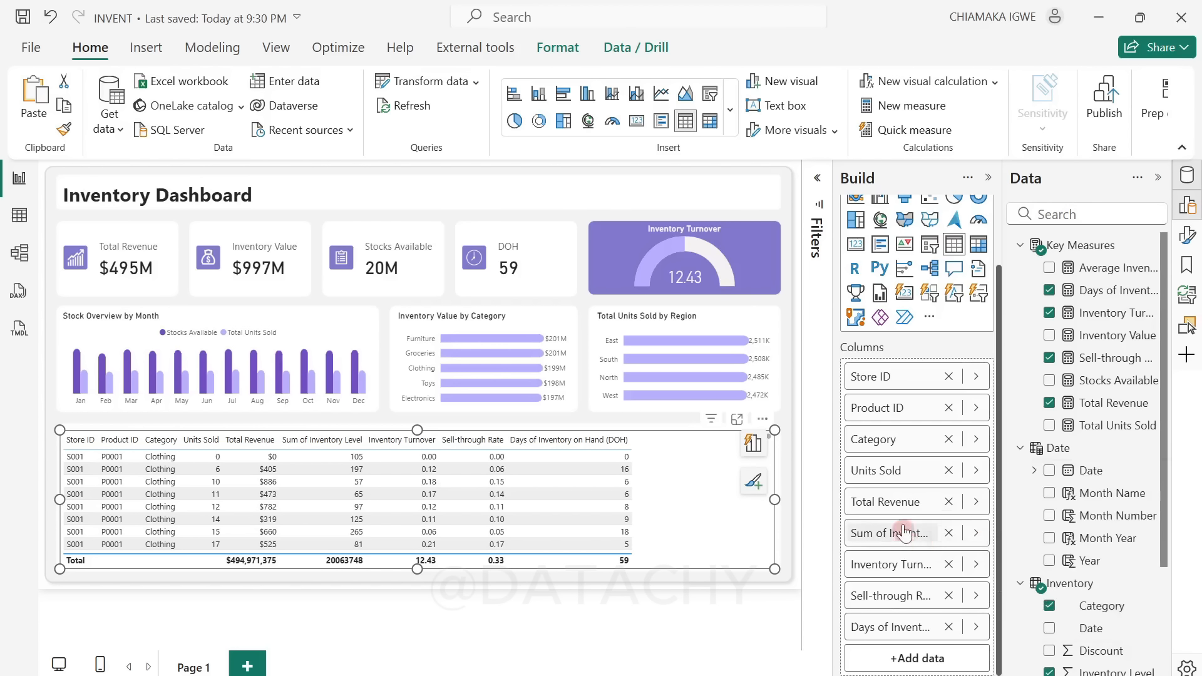
left_click(973, 534)
left_click(1026, 581)
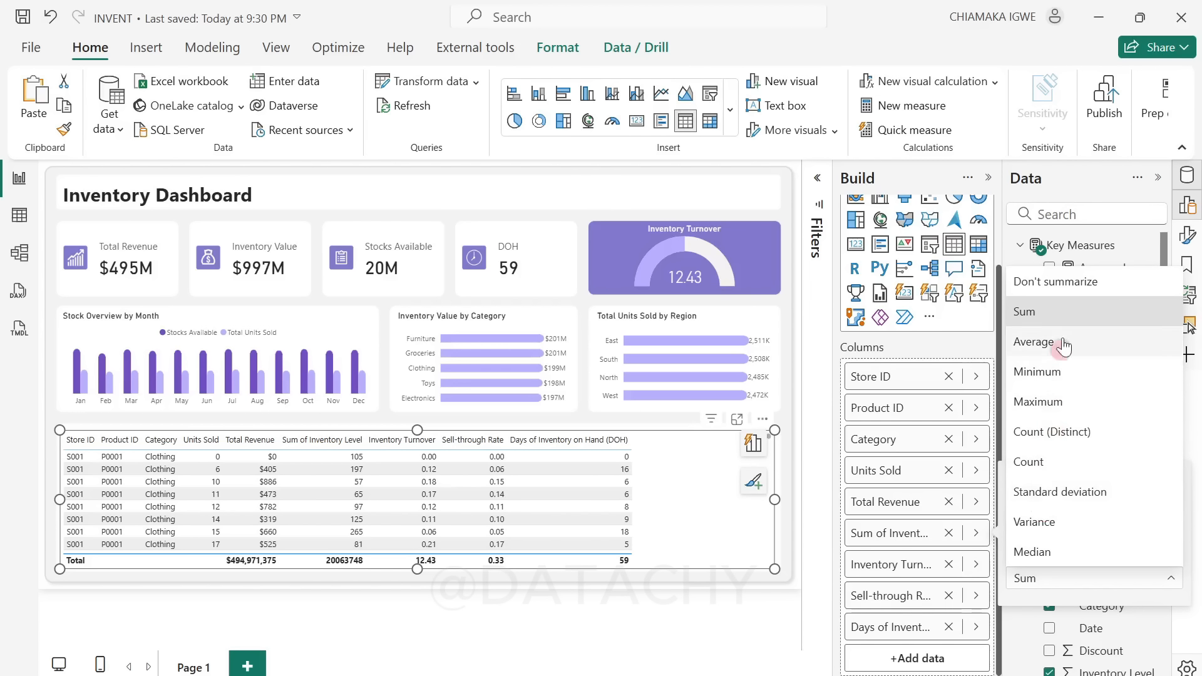
left_click(1066, 279)
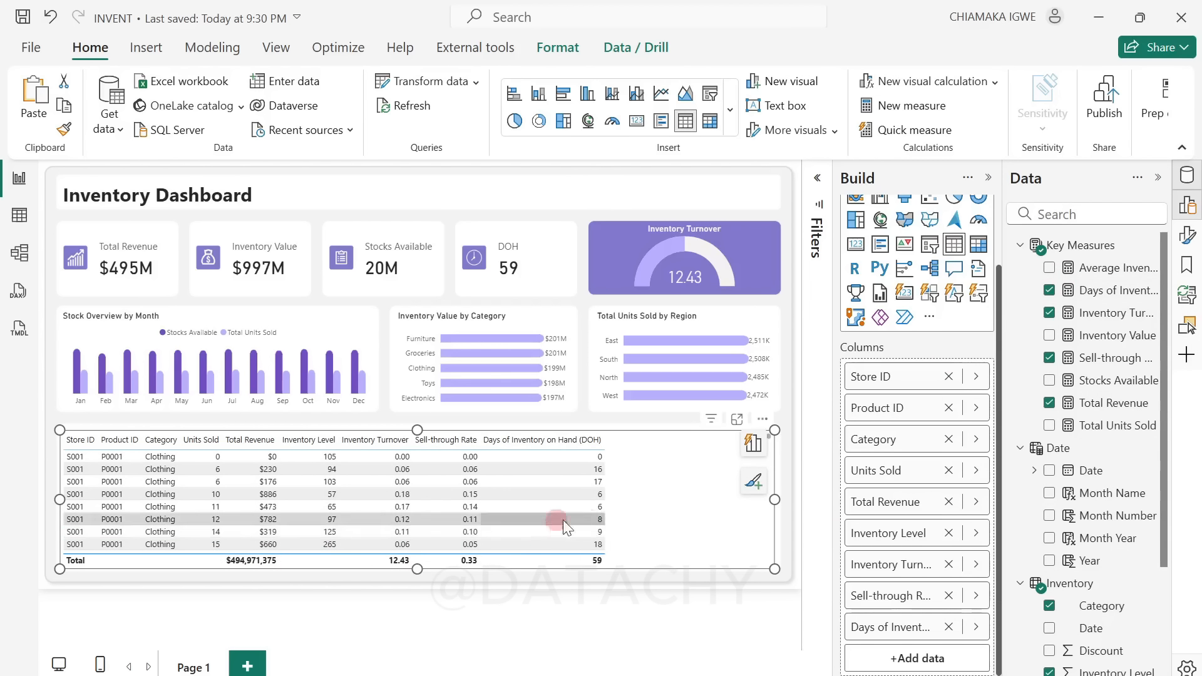
Step: Turn off the totals row of the table visual and close its formatting and build options
left_click(1187, 236)
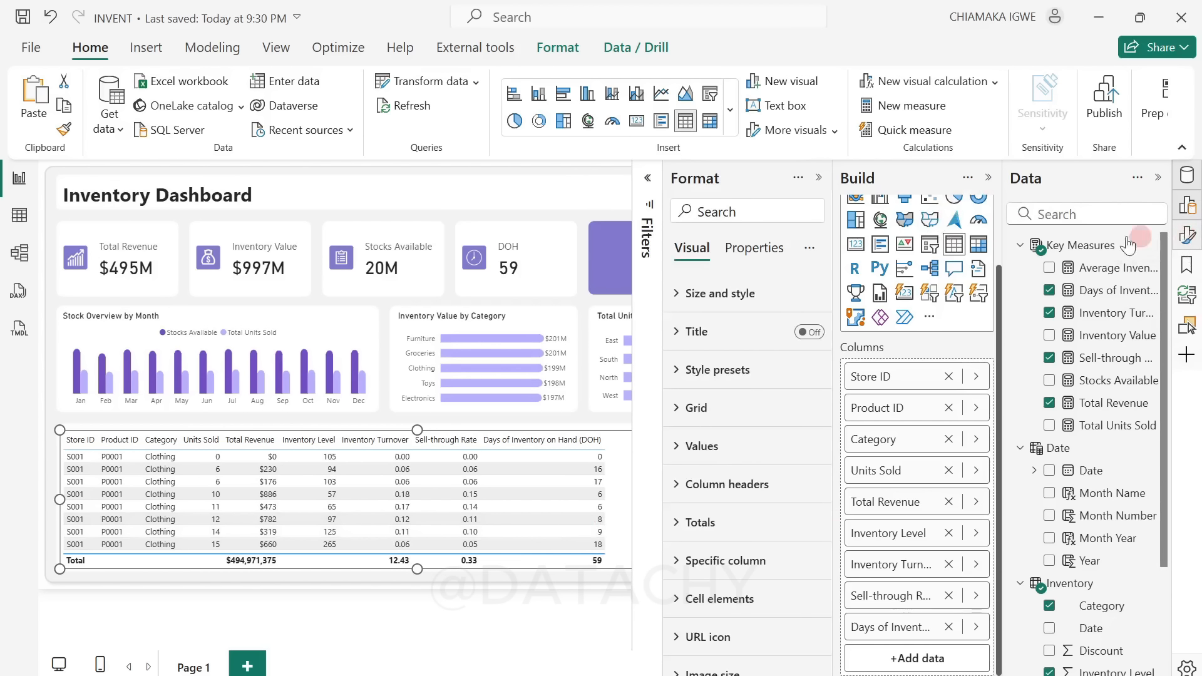
scroll(797, 604, "down", 2)
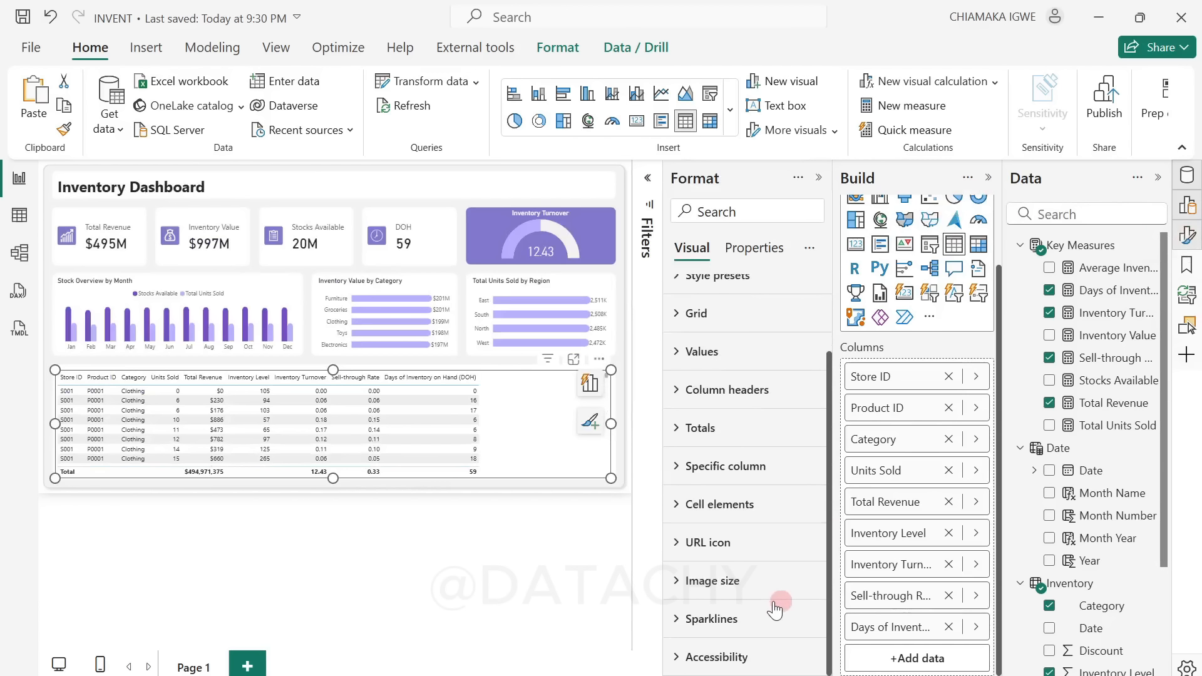
scroll(774, 607, "up", 2)
scroll(739, 551, "down", 2)
left_click(675, 428)
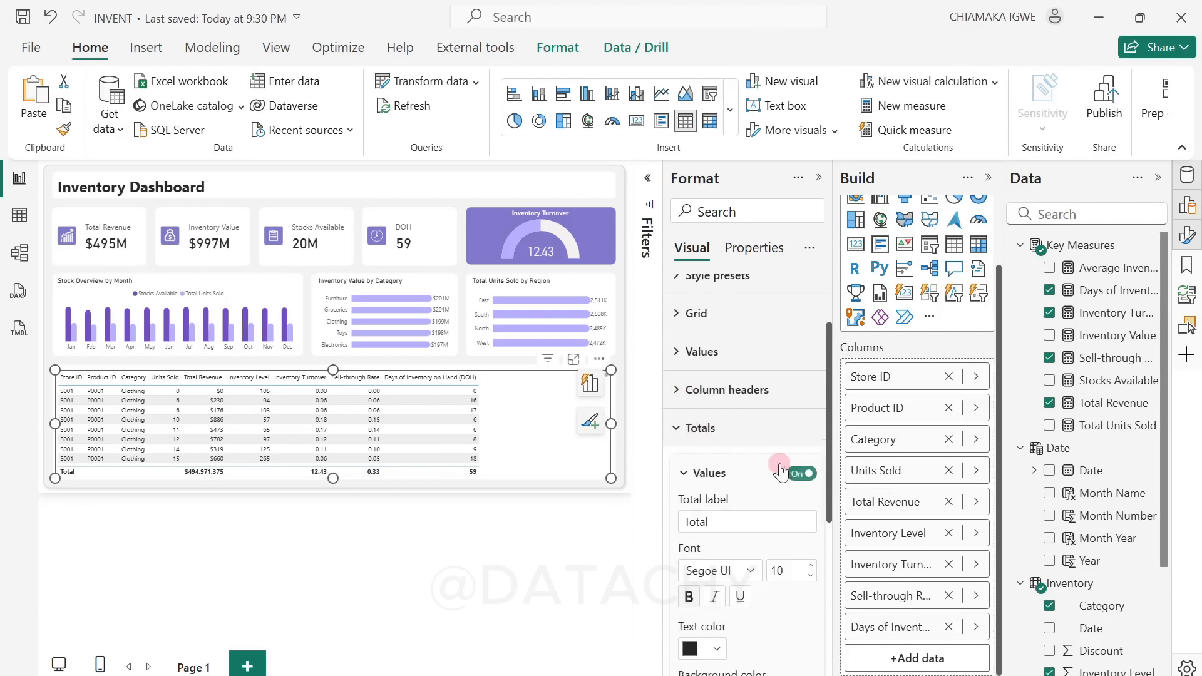
left_click(803, 474)
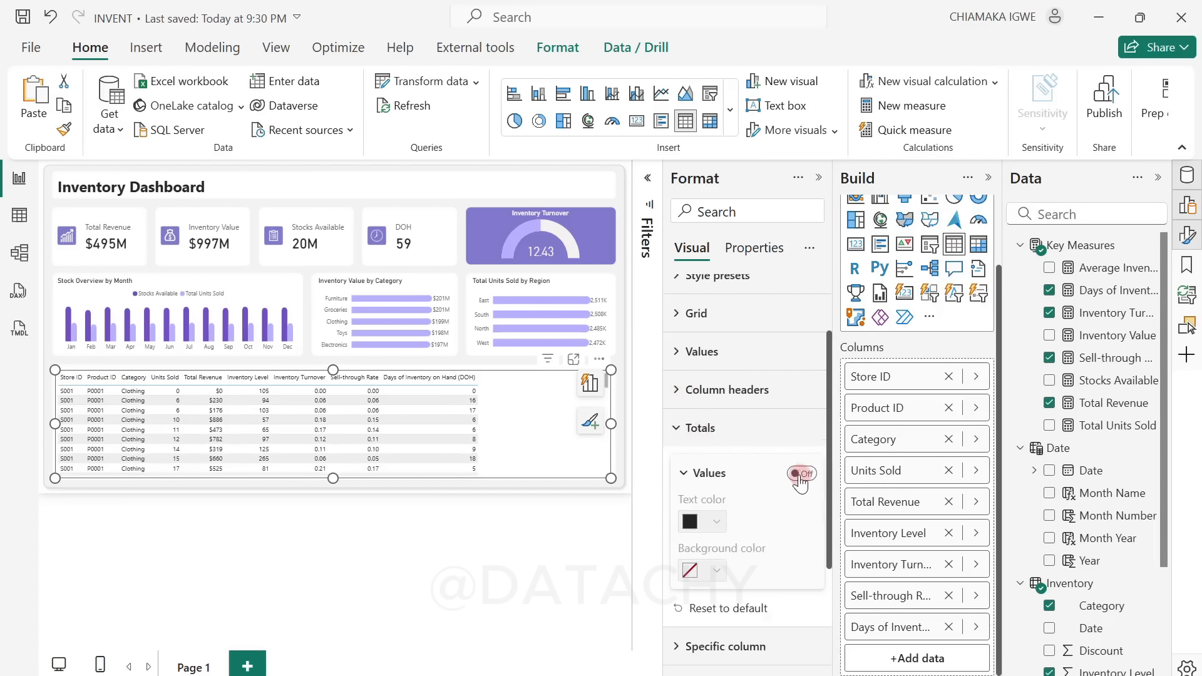
left_click(819, 179)
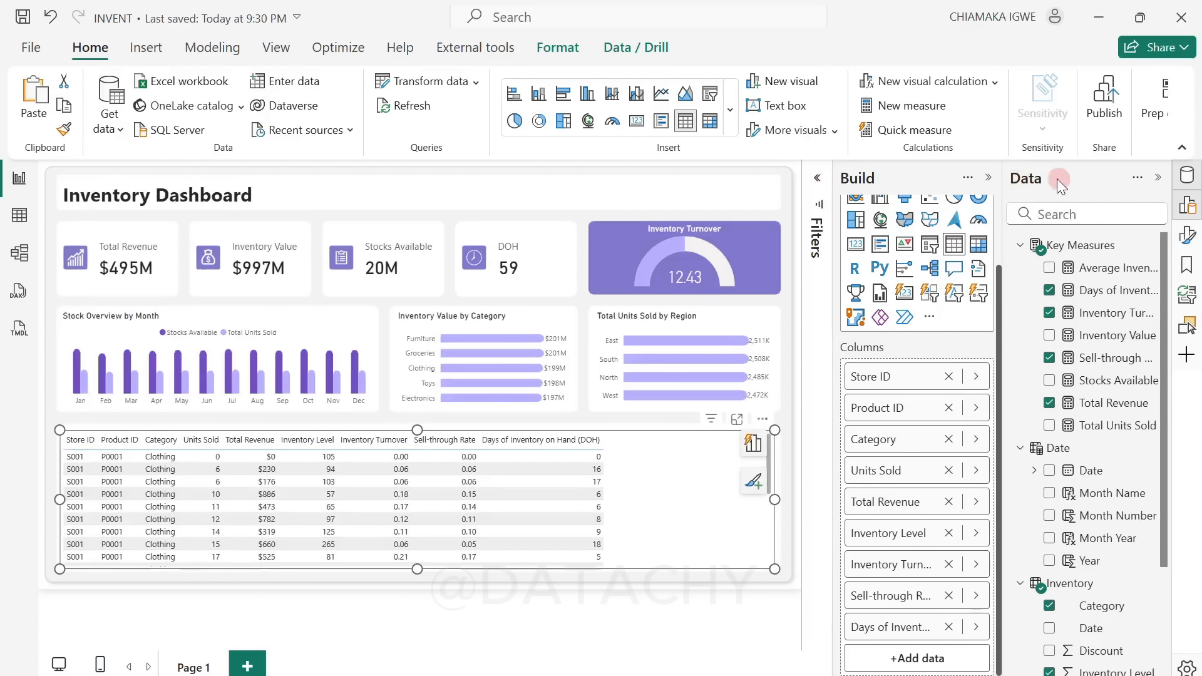
left_click(989, 179)
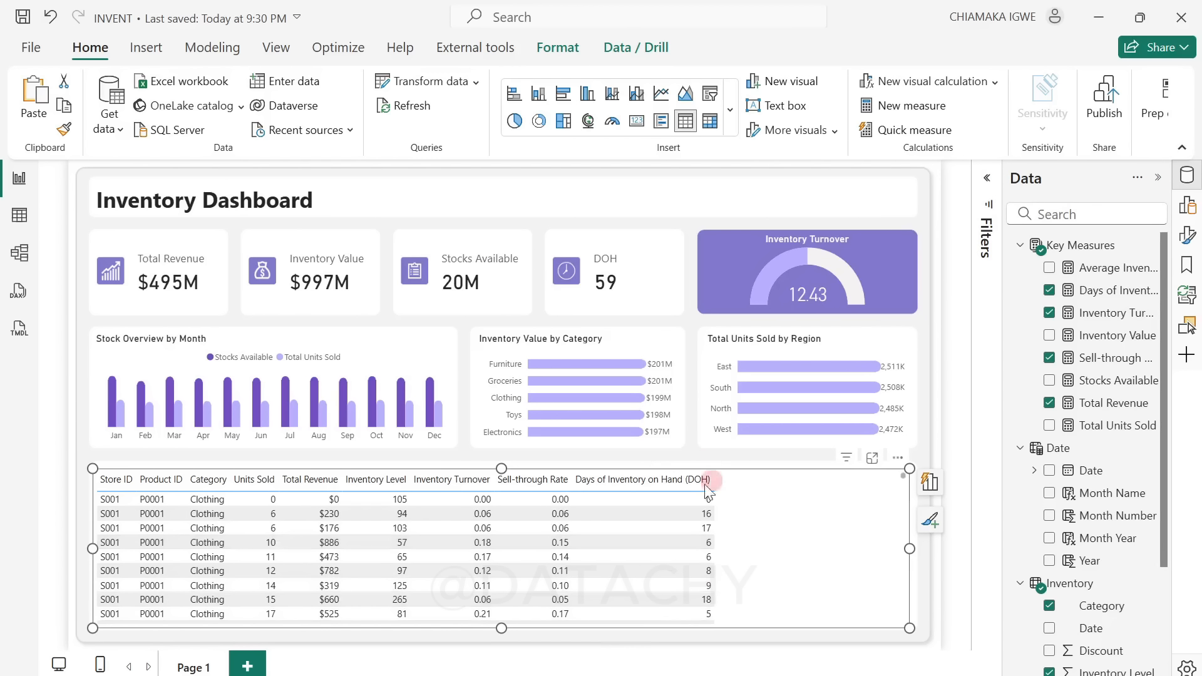
Step: Apply the Minimal style preset to the table visual
left_click(1189, 237)
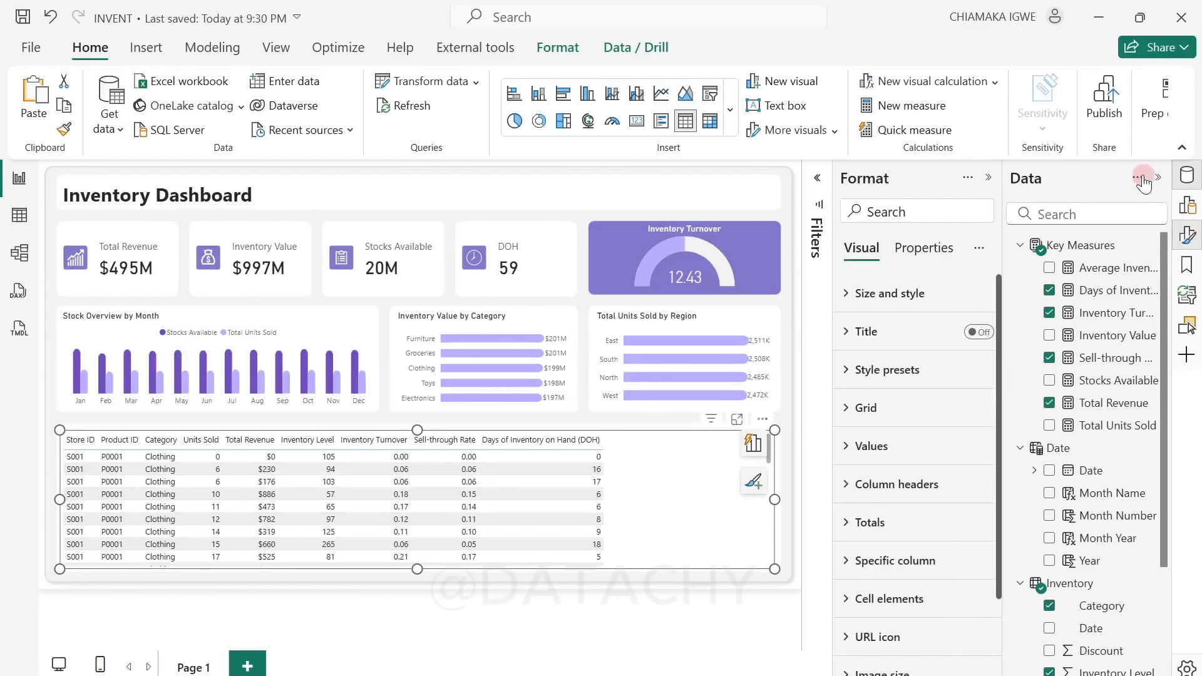
left_click(1157, 179)
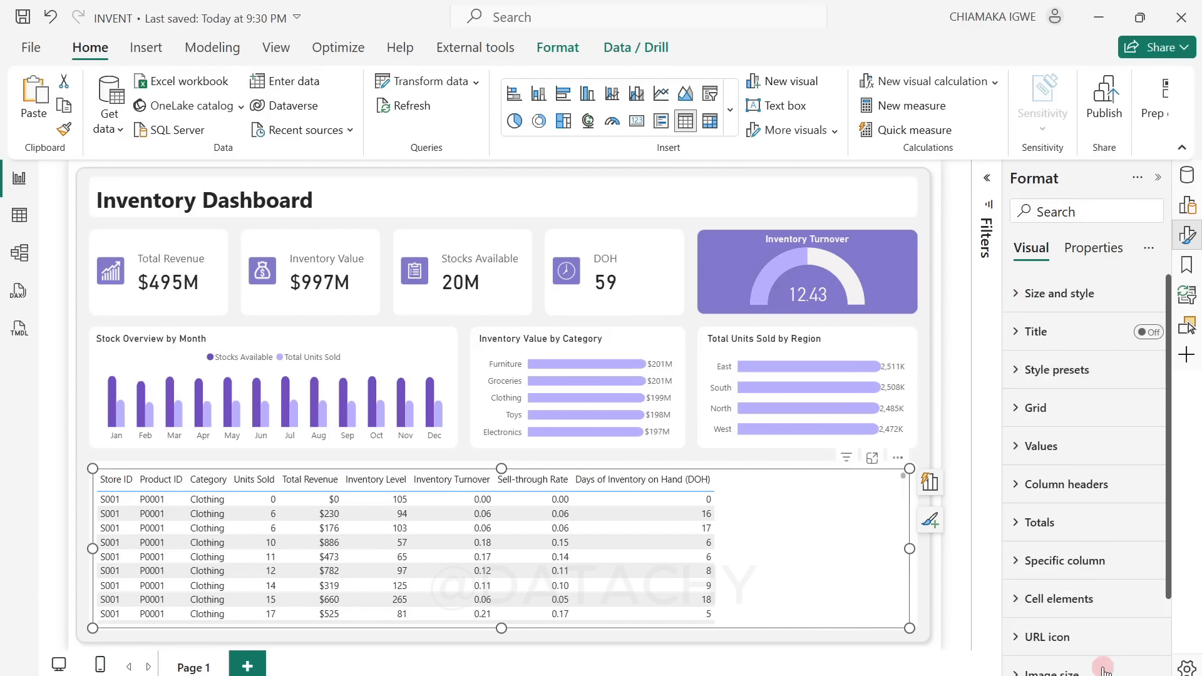
left_click(1016, 293)
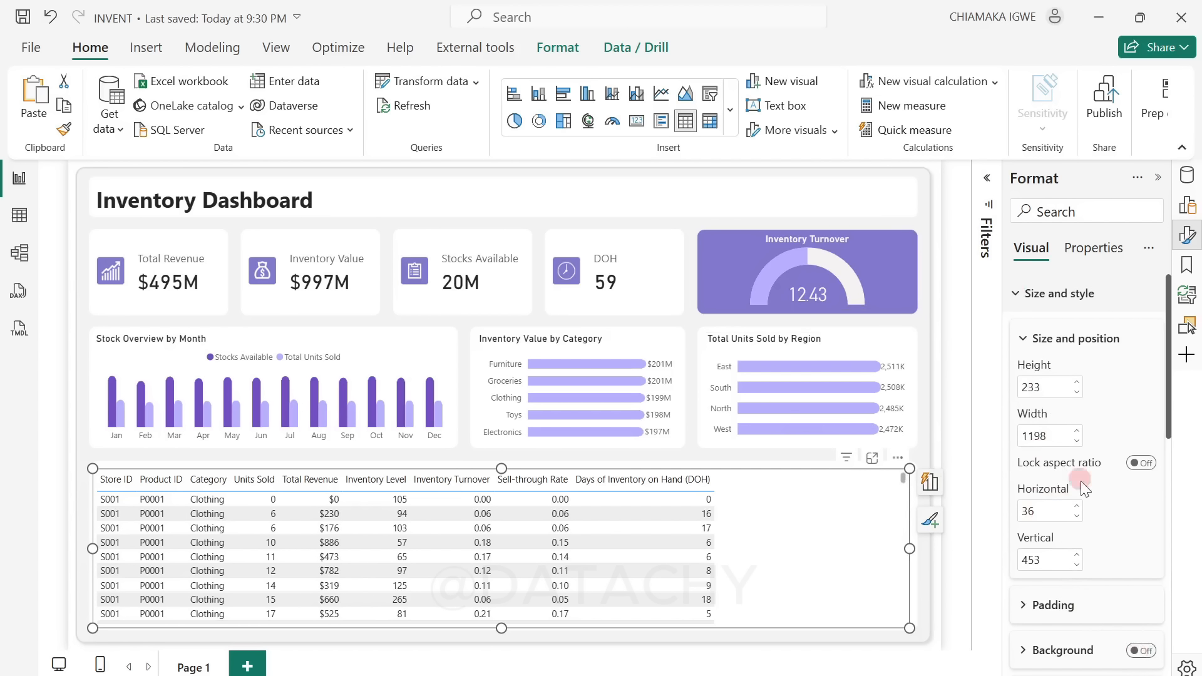
scroll(1077, 529, "down", 3)
scroll(1077, 528, "down", 6)
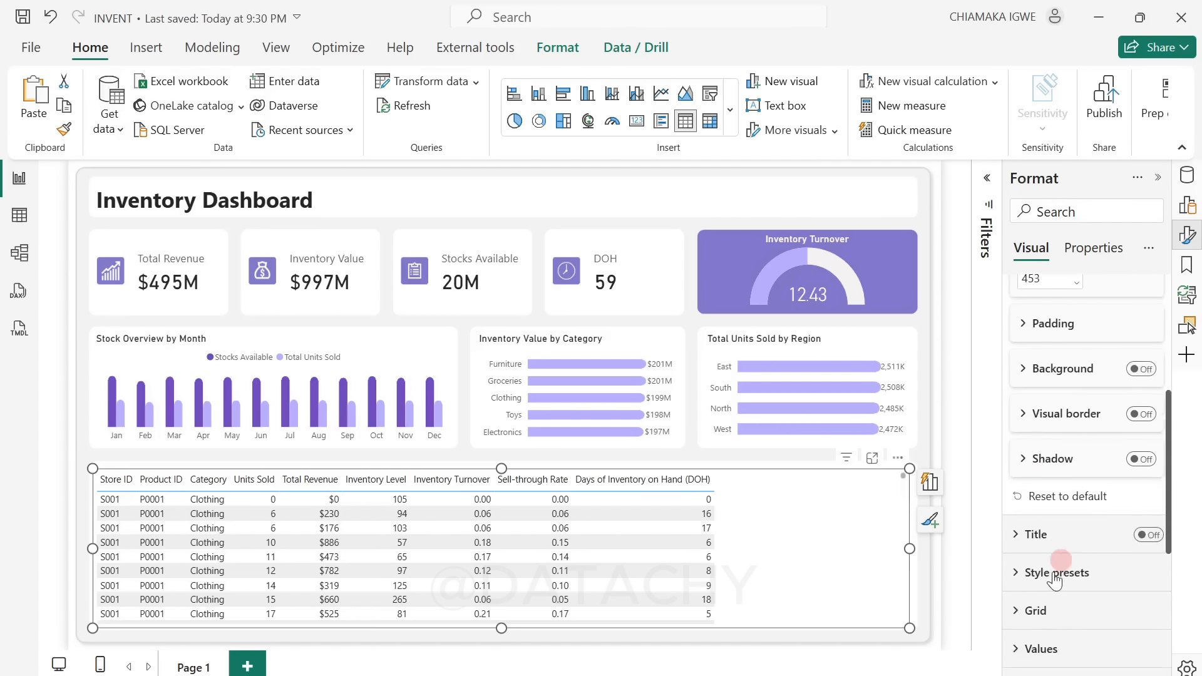
left_click(1016, 573)
scroll(1023, 592, "down", 6)
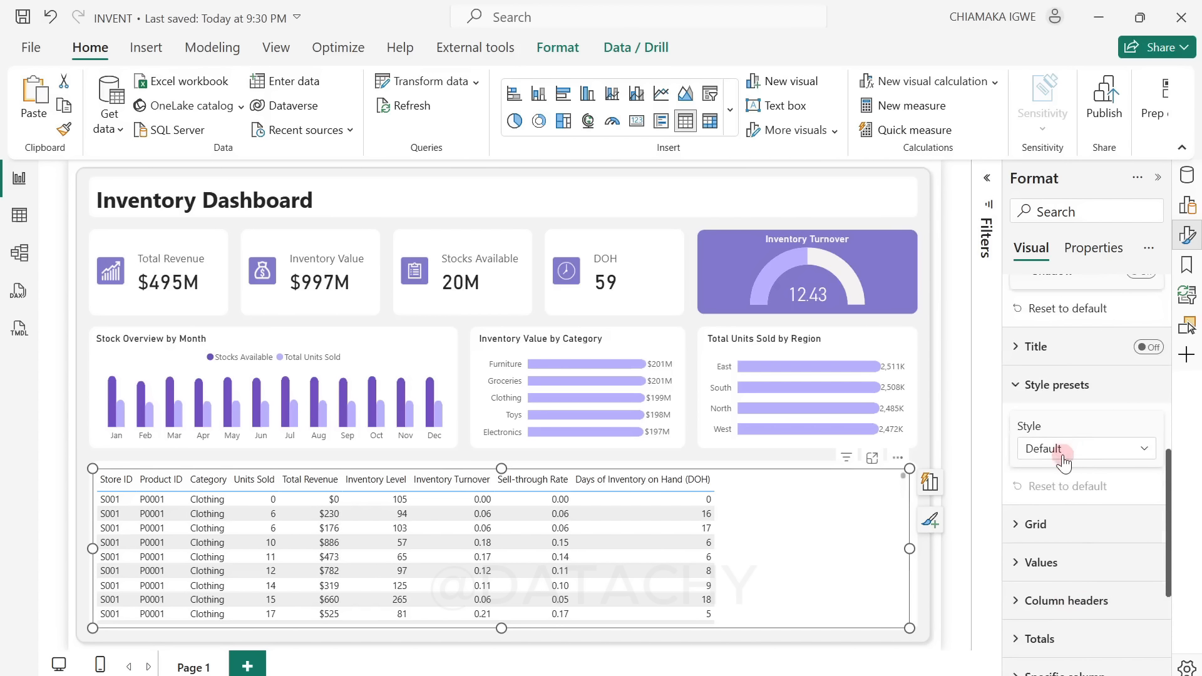
left_click(1064, 455)
left_click(1069, 516)
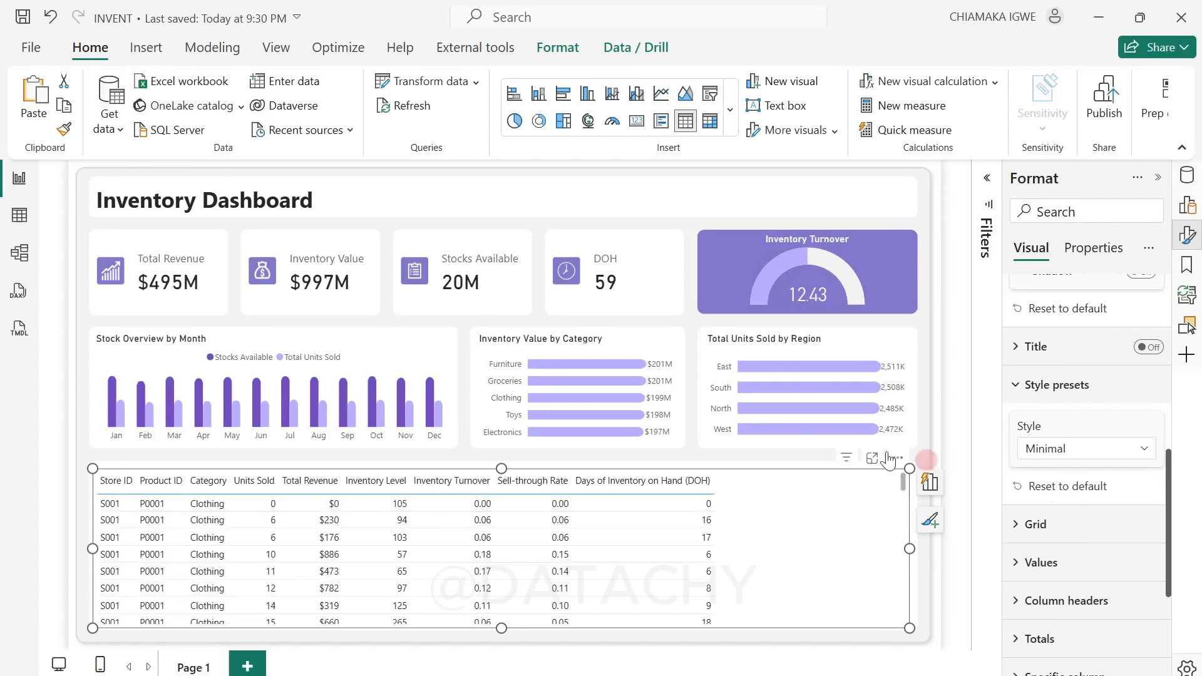
Step: Set the color of the table's grid border to the recently used light purple
scroll(1033, 463, "down", 6)
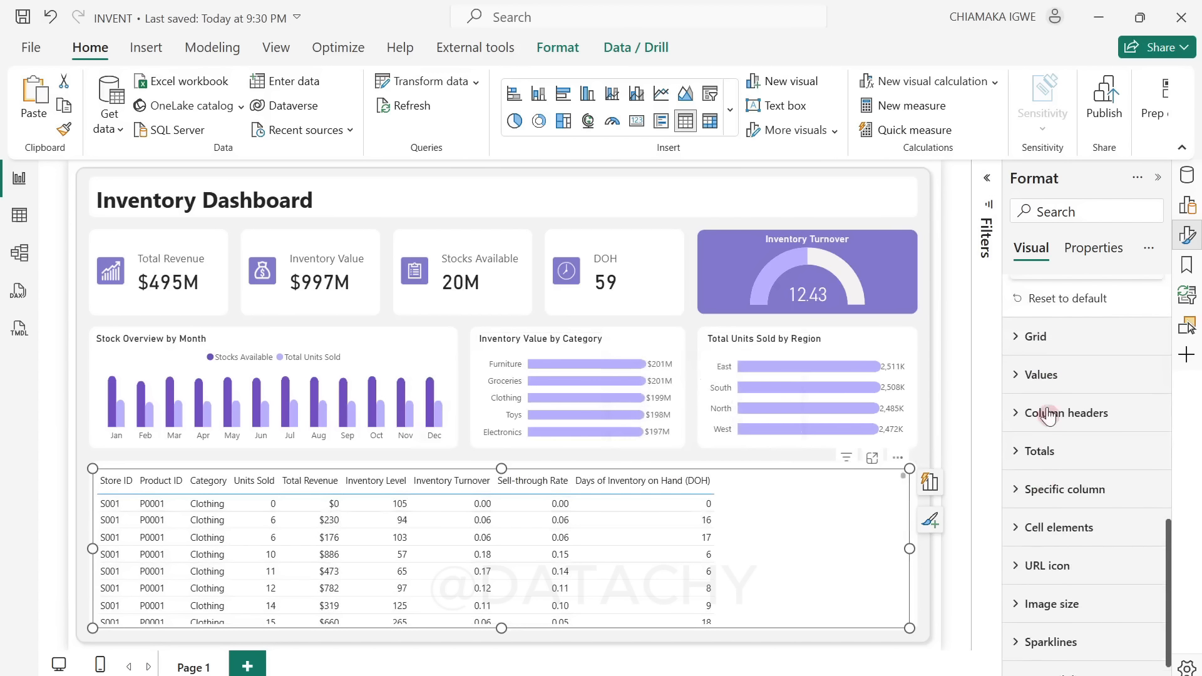
left_click(1023, 338)
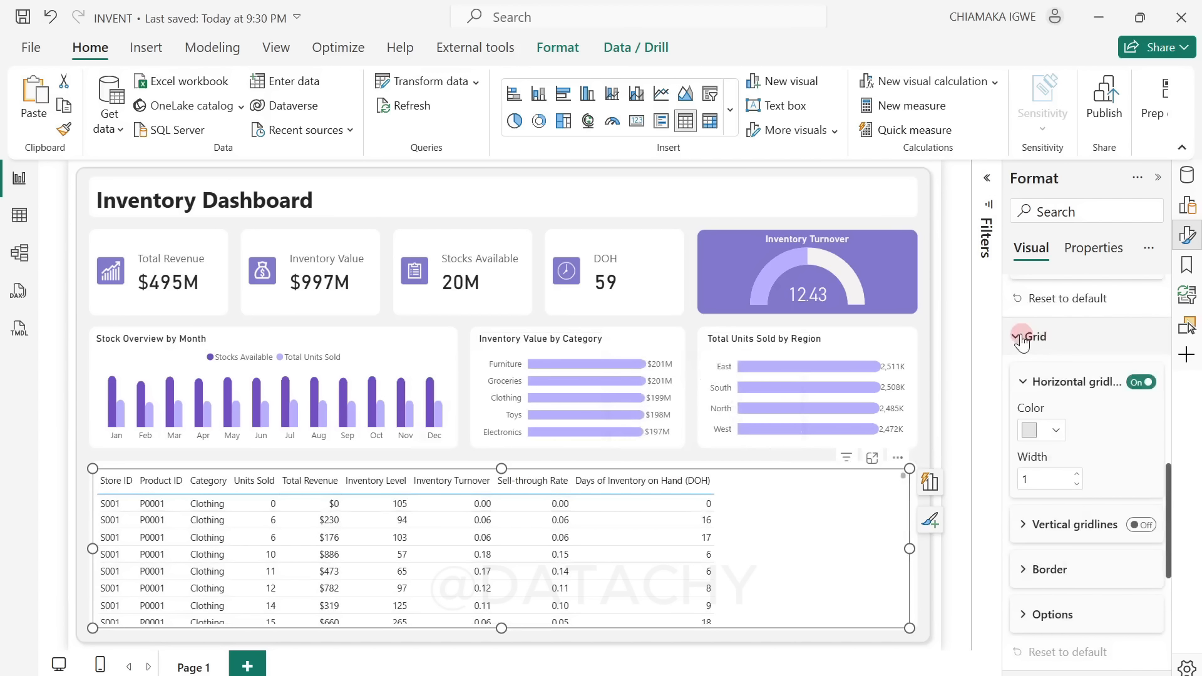
left_click(1054, 432)
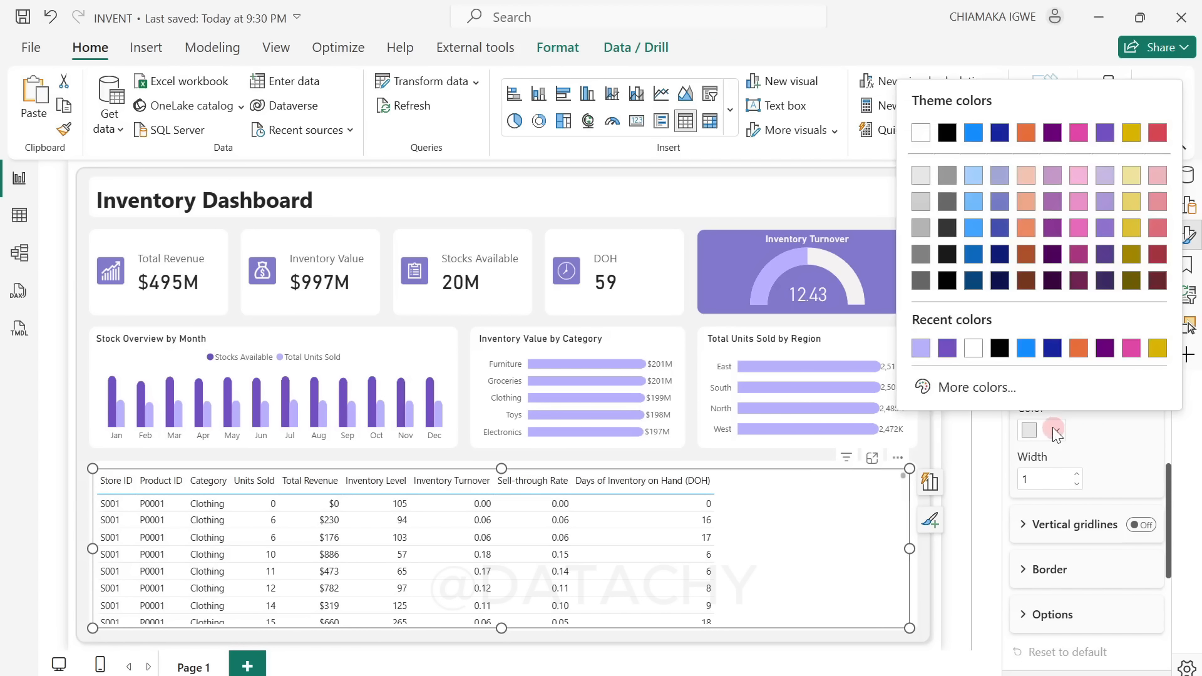
left_click(1095, 444)
scroll(1034, 490, "down", 3)
left_click(1027, 475)
scroll(1065, 539, "down", 5)
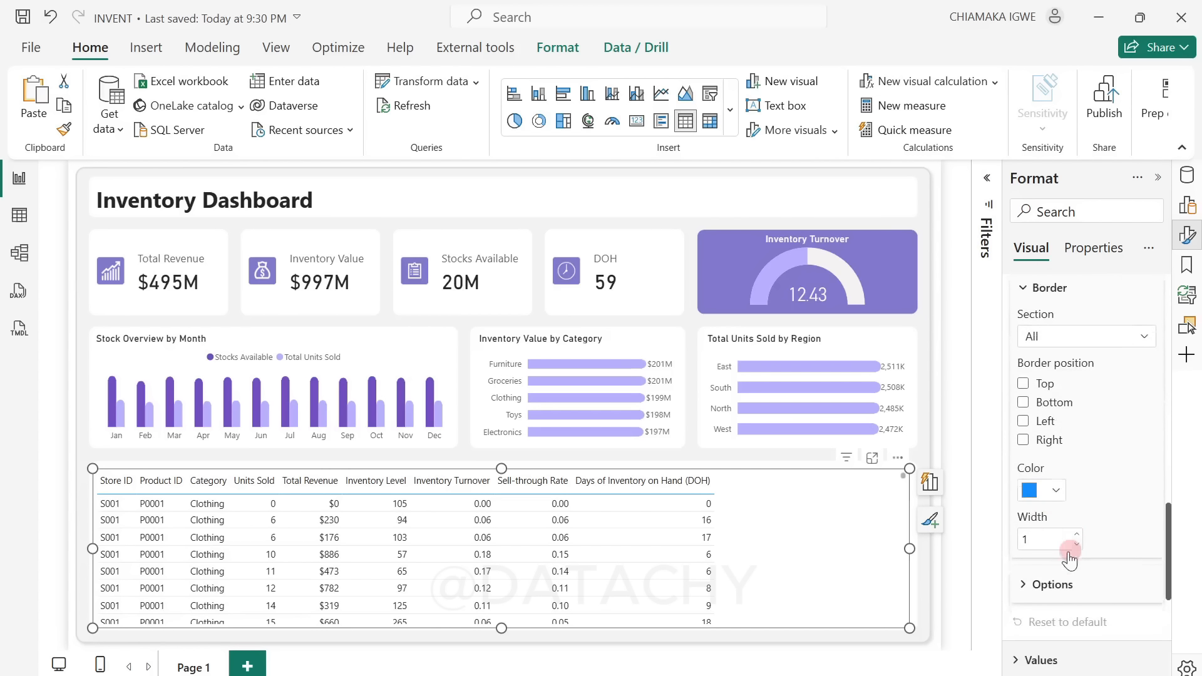
left_click(1047, 491)
left_click(948, 410)
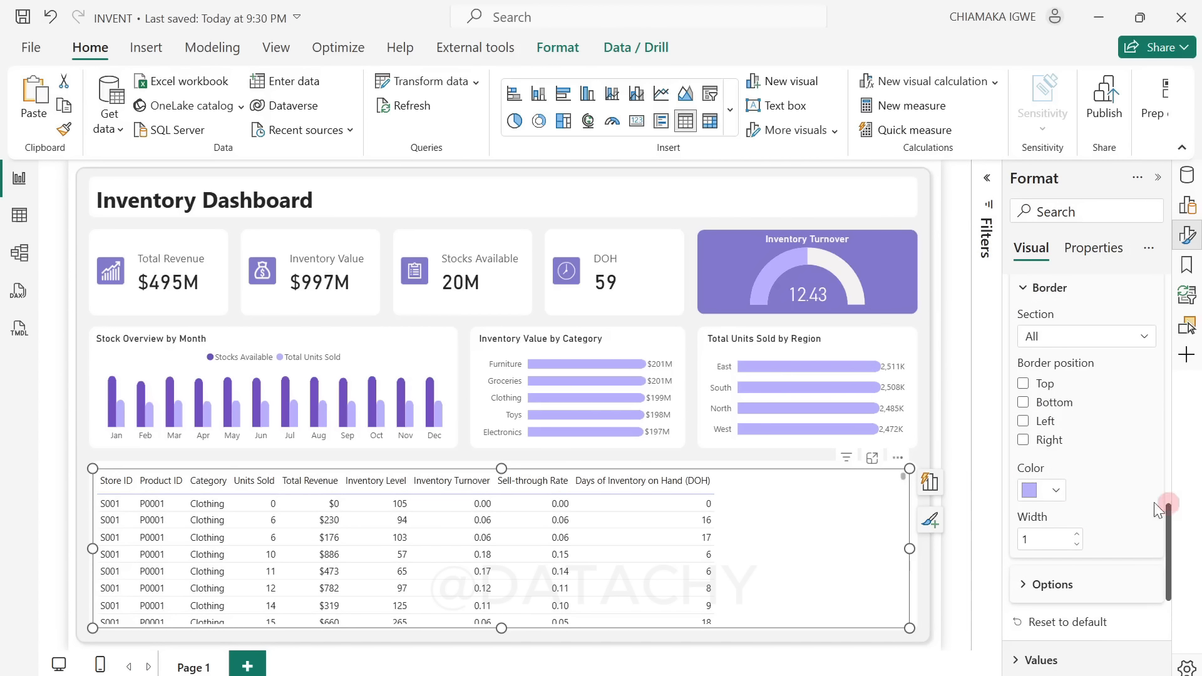
Step: Set the row padding of the table's grid to 7 and close the formatting options
scroll(1039, 505, "down", 3)
left_click(1028, 397)
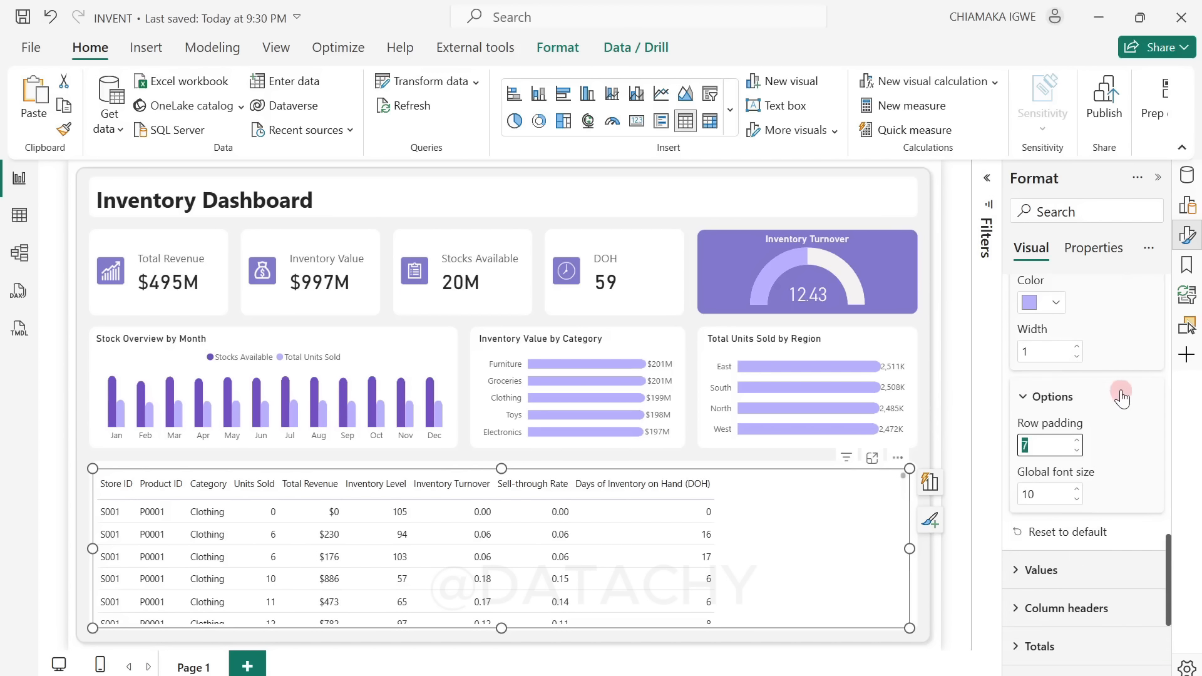
scroll(1121, 393, "up", 6)
left_click(1156, 180)
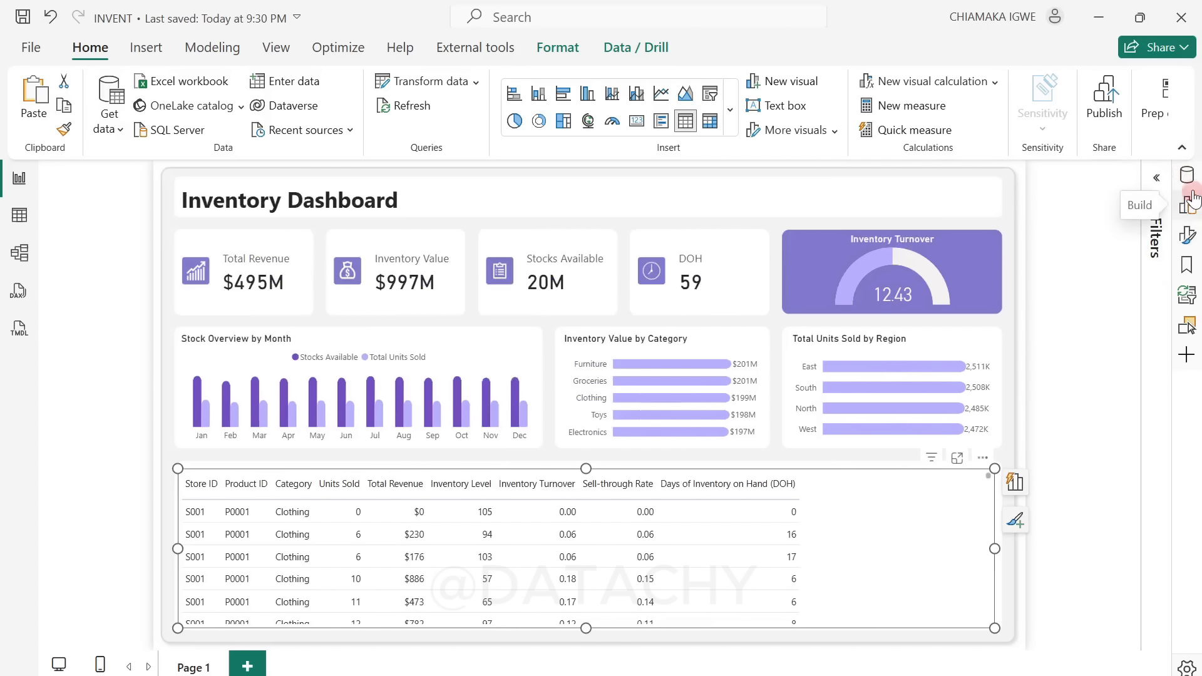
Step: Create a Stock Status measure in Key Measures returning an SVG pill: Out of Stock at inventory 0, Low Stock at nonzero DOH below 7, otherwise In Stock
left_click(1188, 176)
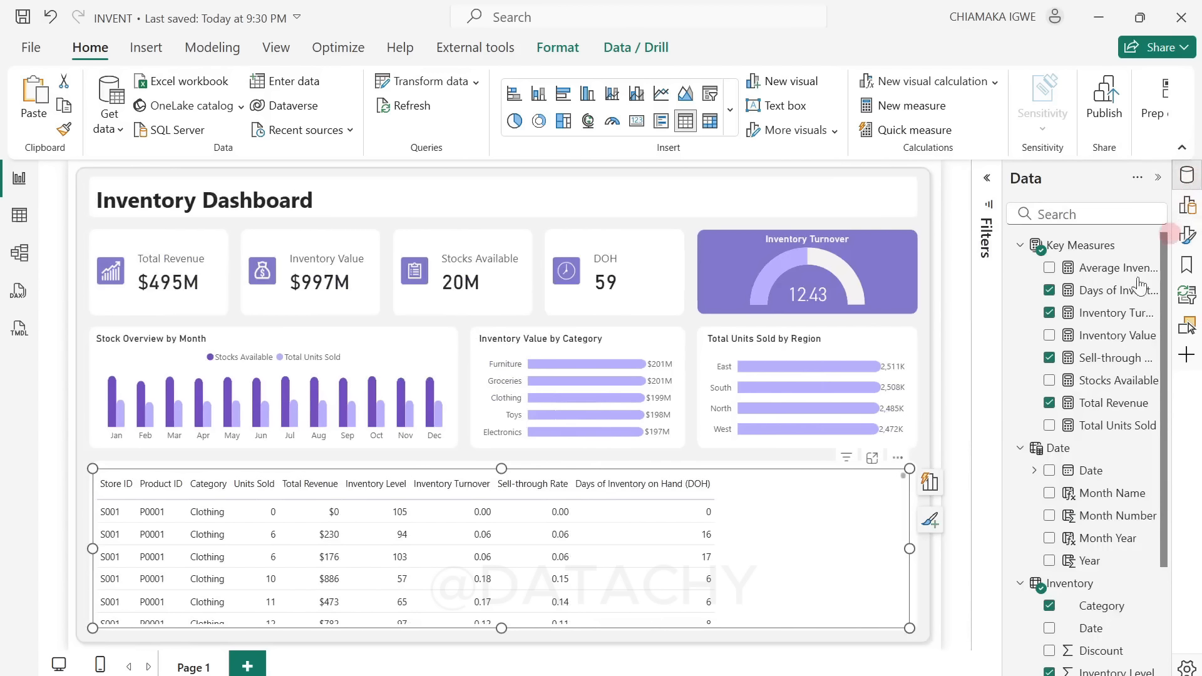
right_click(1092, 360)
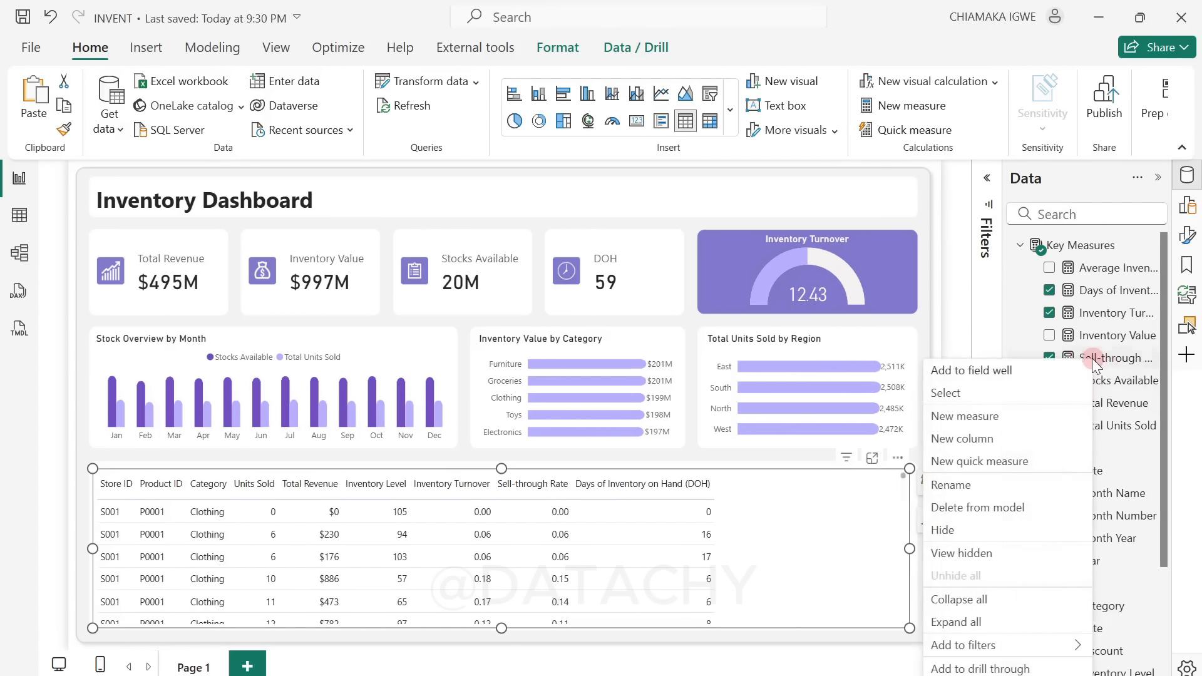
left_click(976, 417)
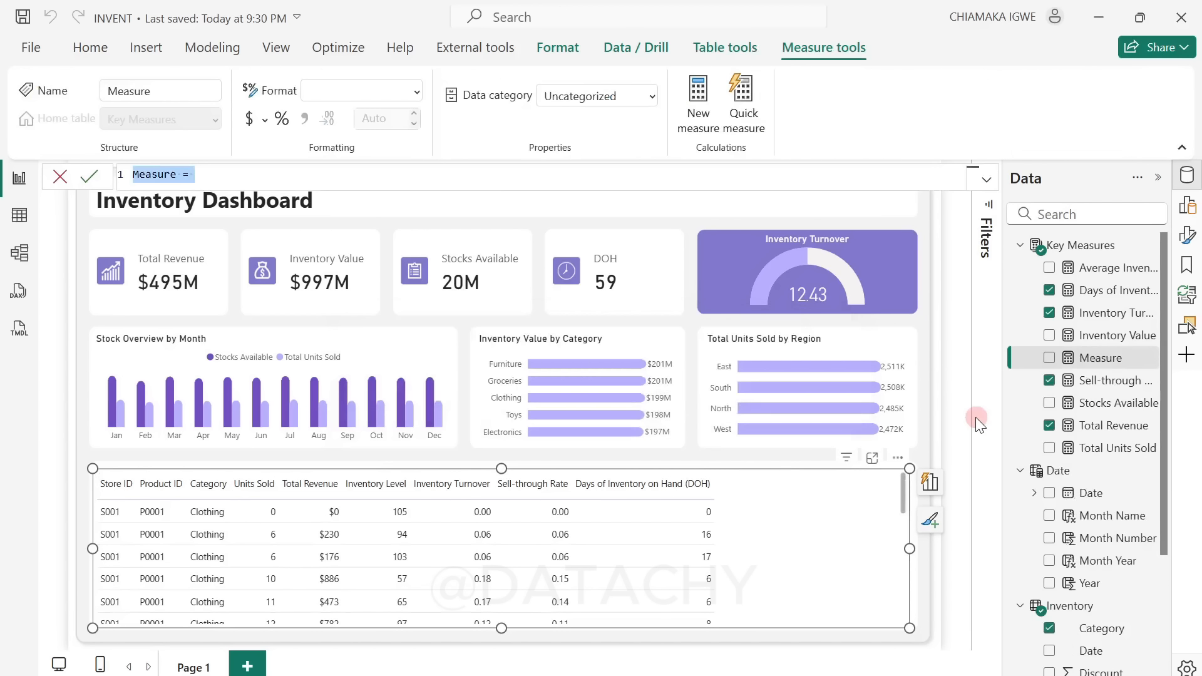
key("ctrl+v")
key("Return")
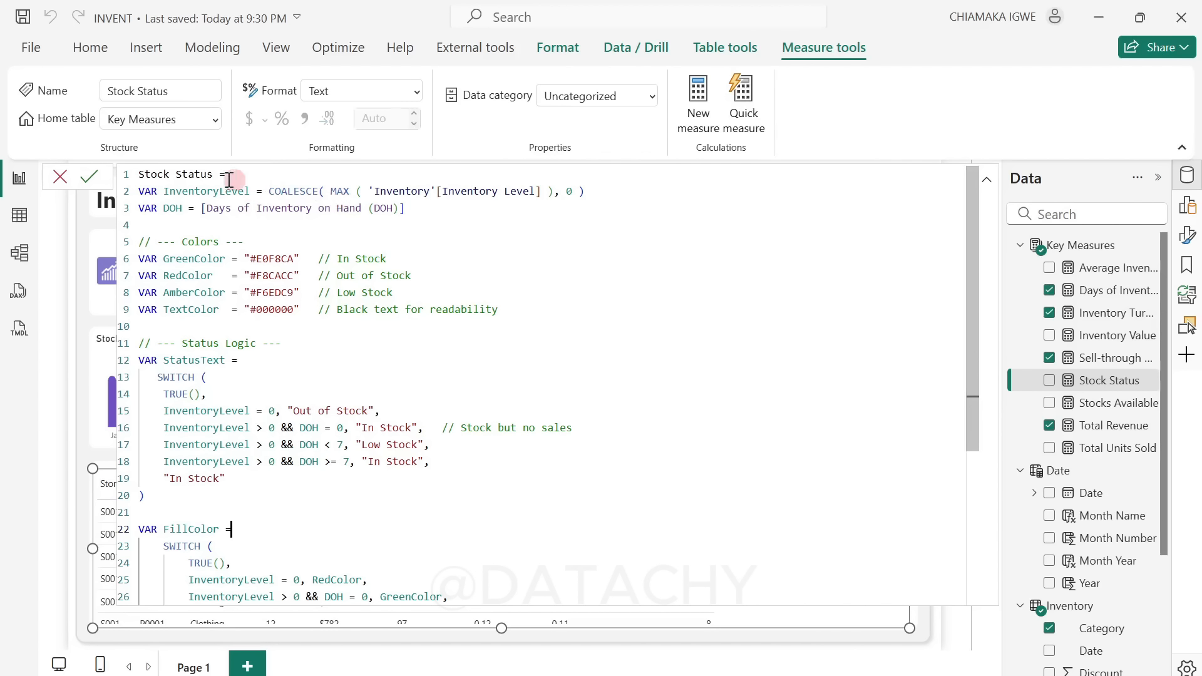
Step: Examine the InventoryLevel and DOH variables and the color definitions in the Stock Status formula
scroll(432, 373, "down", 4)
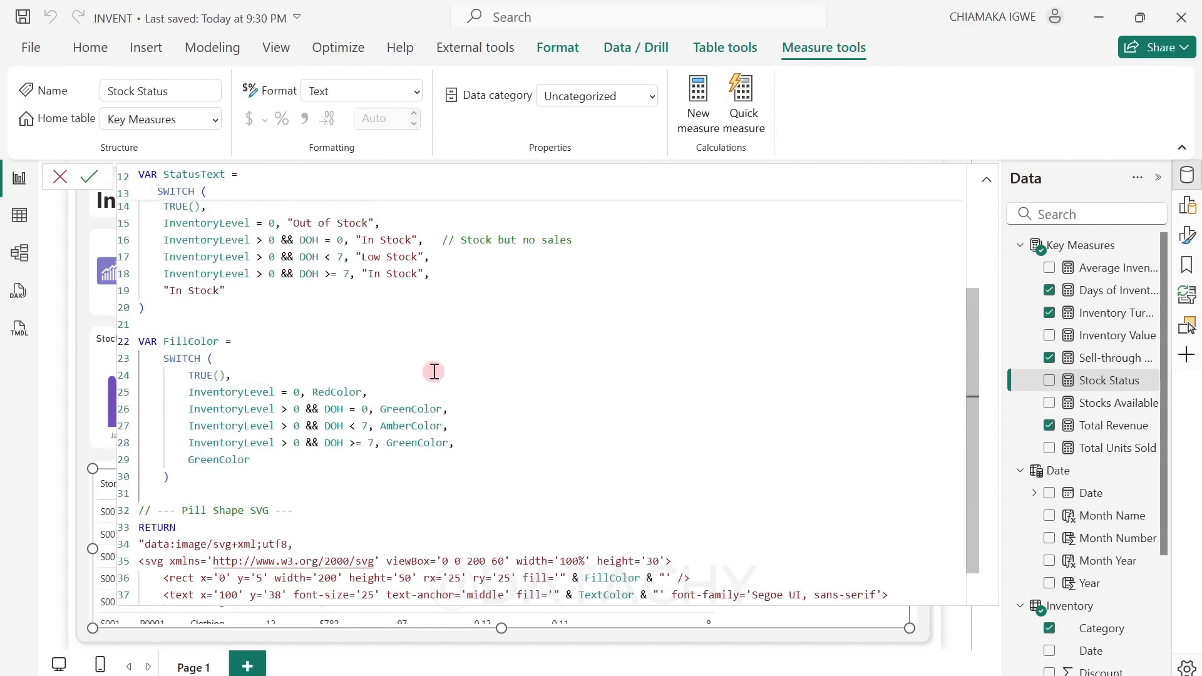
scroll(434, 375, "up", 4)
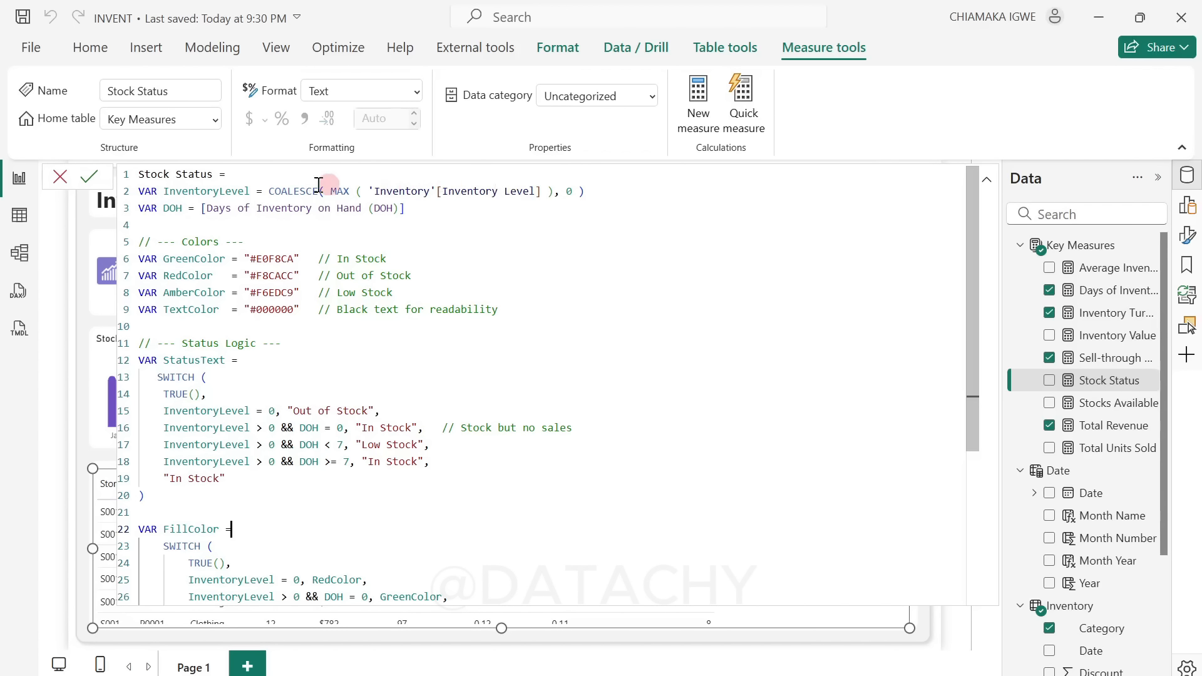
left_click_drag(270, 189, 319, 192)
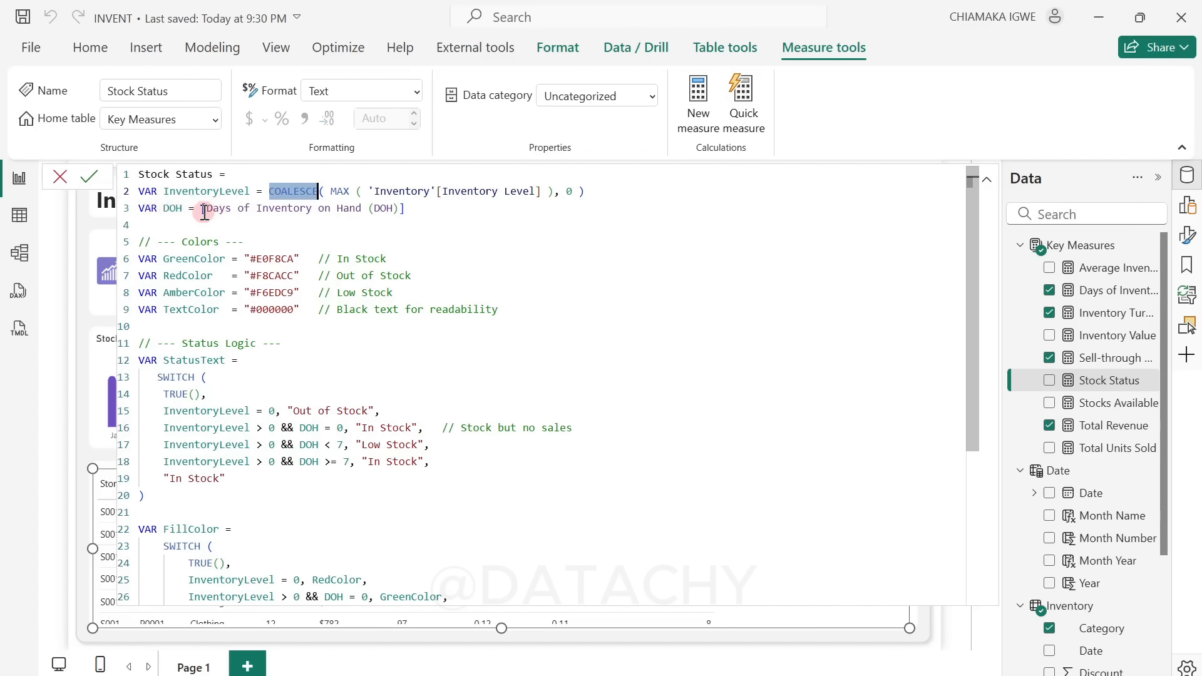
left_click_drag(204, 211, 414, 209)
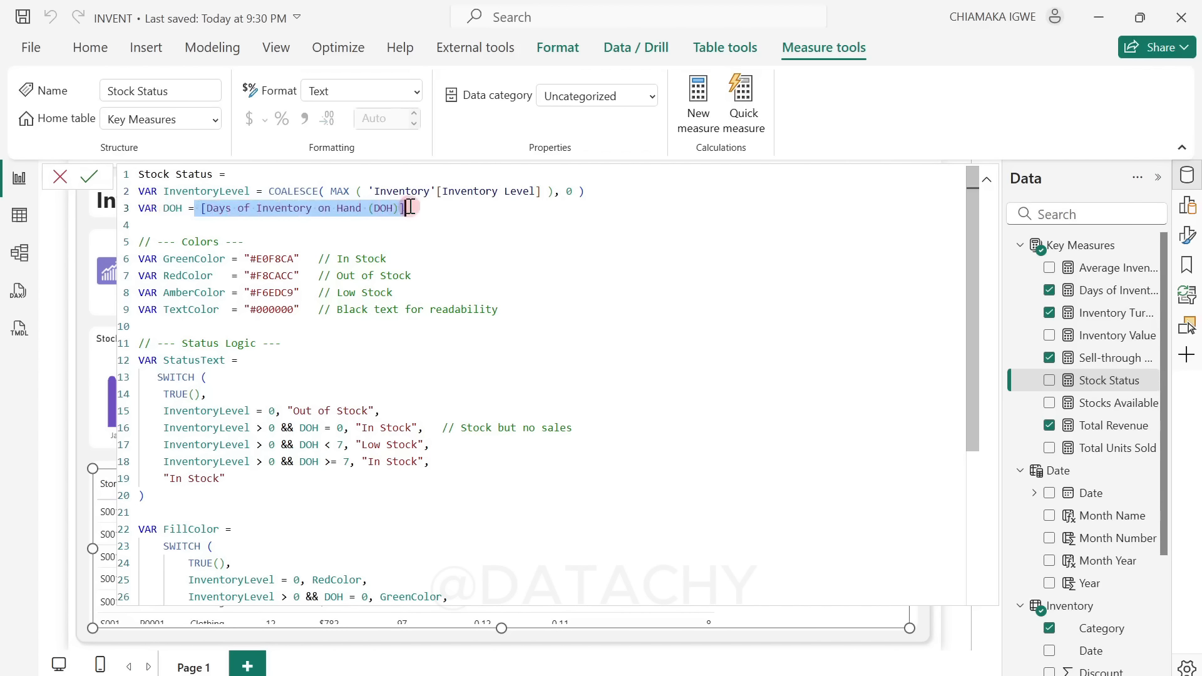
left_click(482, 258)
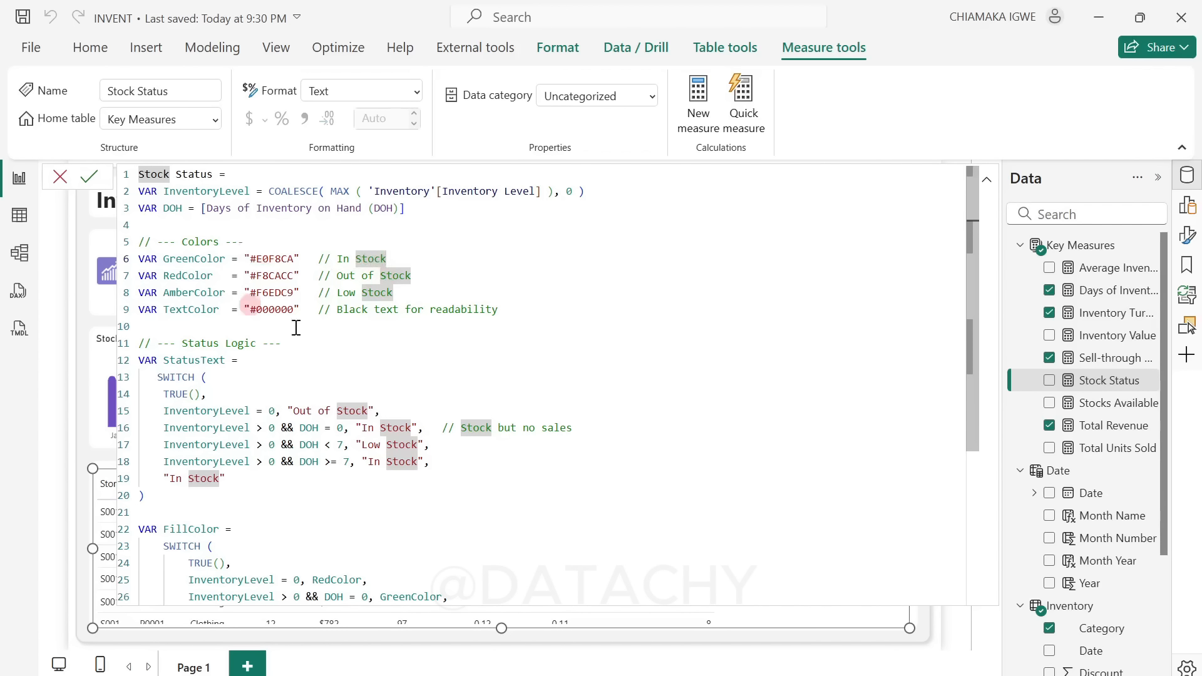
key("Down")
key("Down")
key("Down")
key("Down")
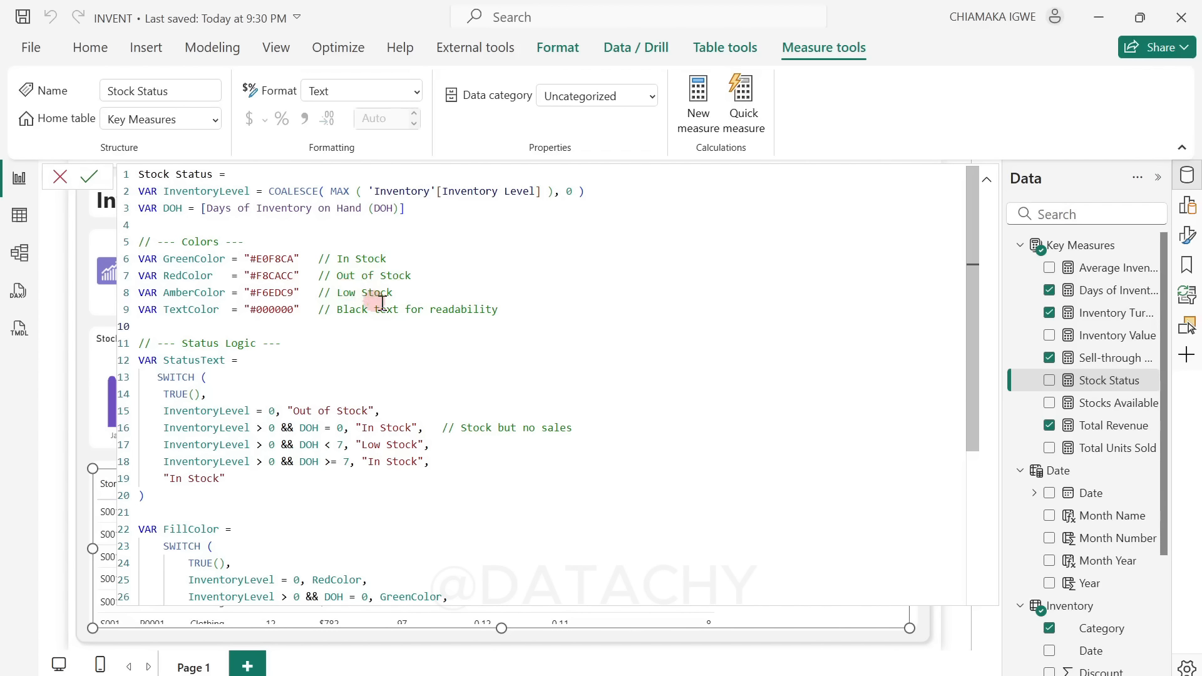
Step: Examine the status logic, the FillColor rules and the SVG pill code in the Stock Status formula
scroll(274, 343, "down", 1)
scroll(344, 348, "down", 1)
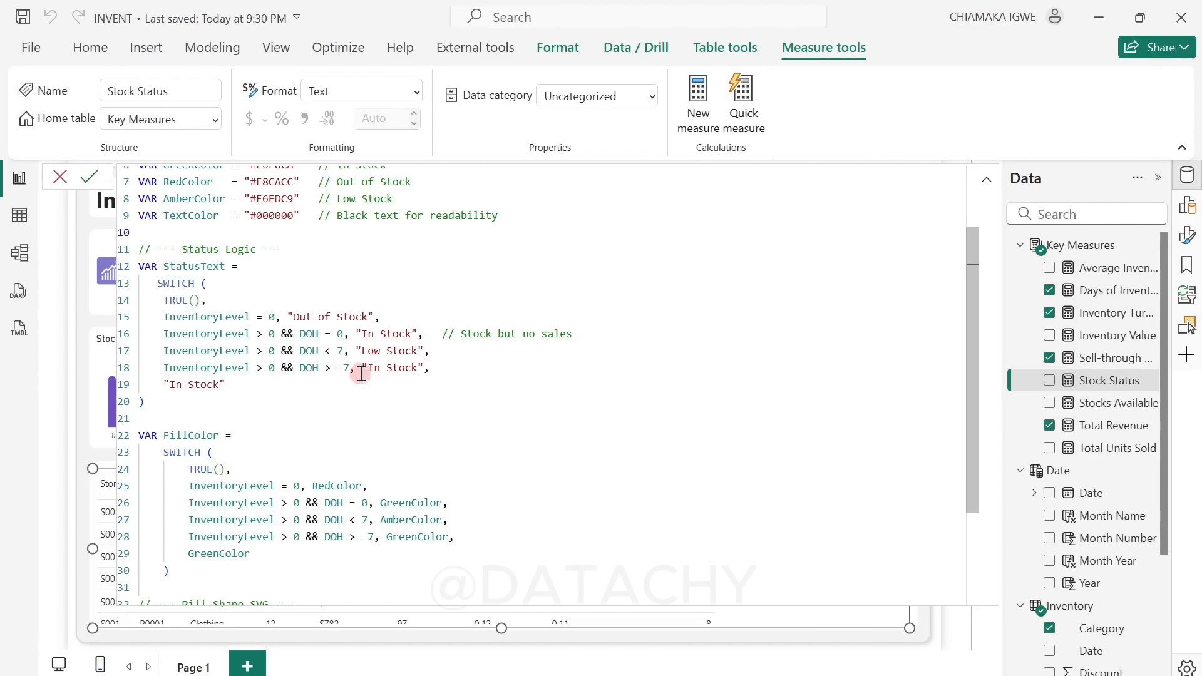
scroll(315, 398, "down", 2)
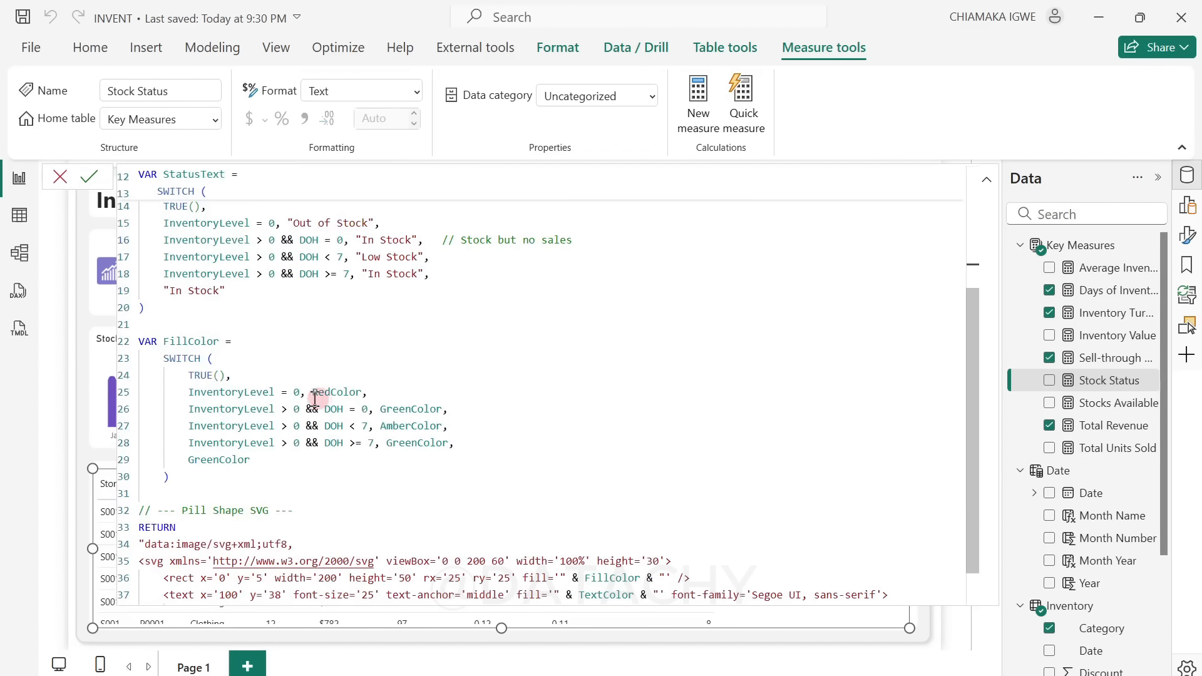
scroll(315, 398, "down", 1)
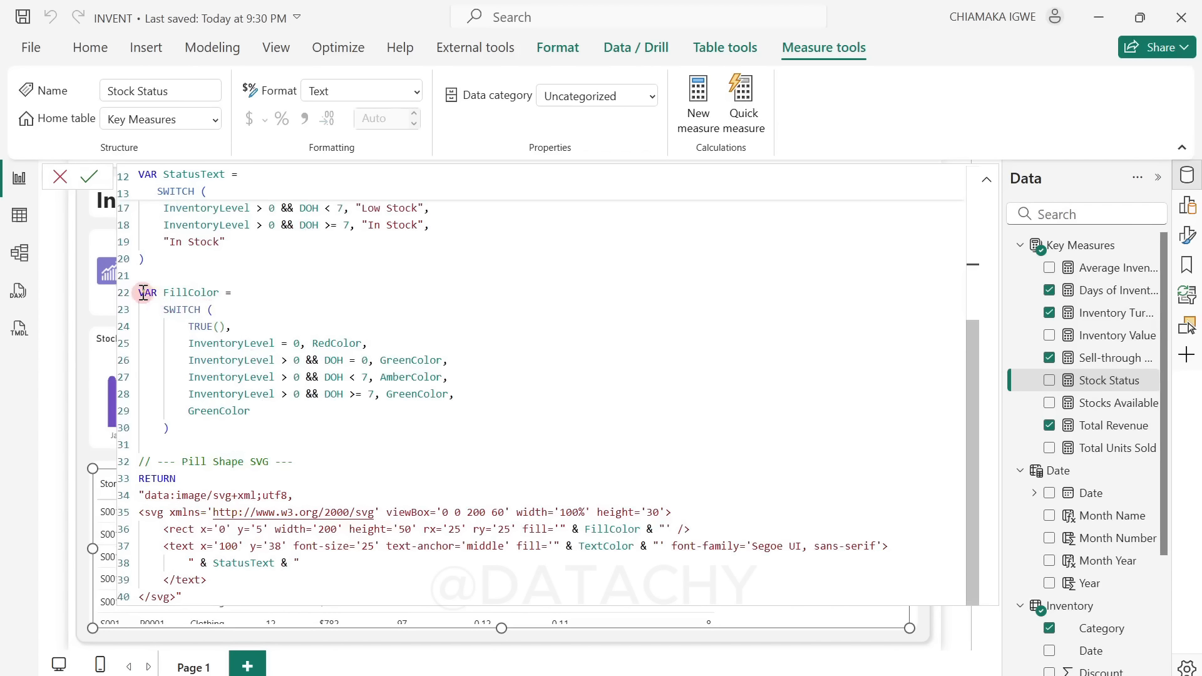
left_click_drag(144, 292, 383, 399)
left_click(356, 435)
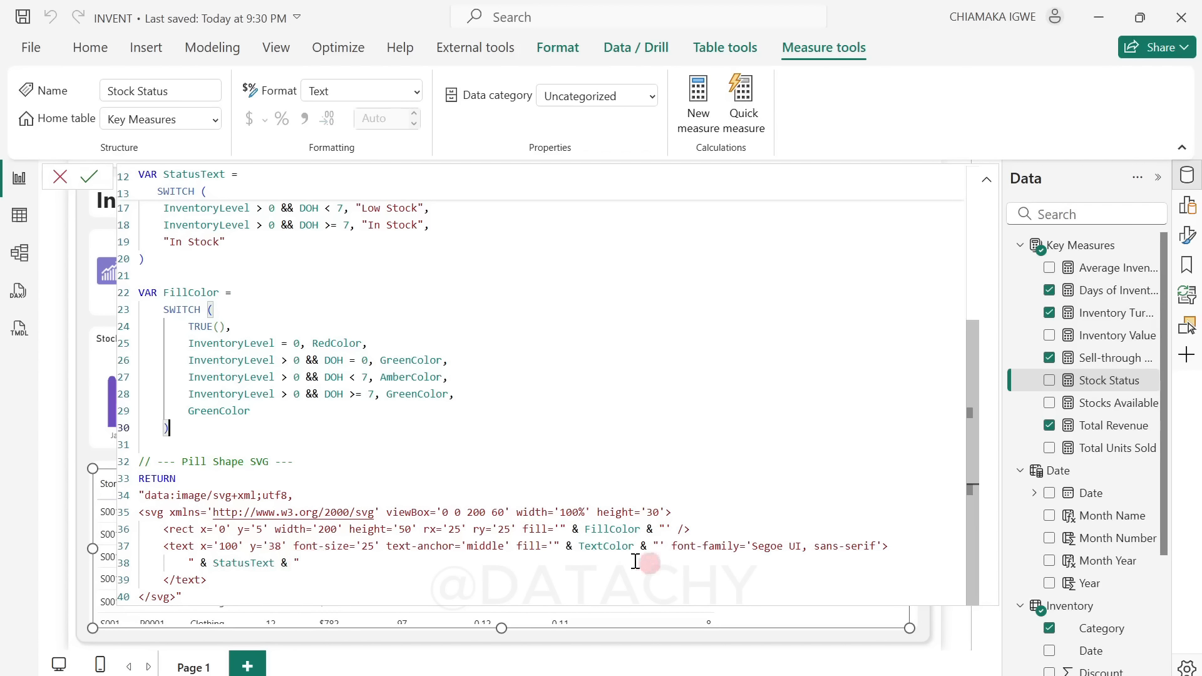
left_click(600, 546)
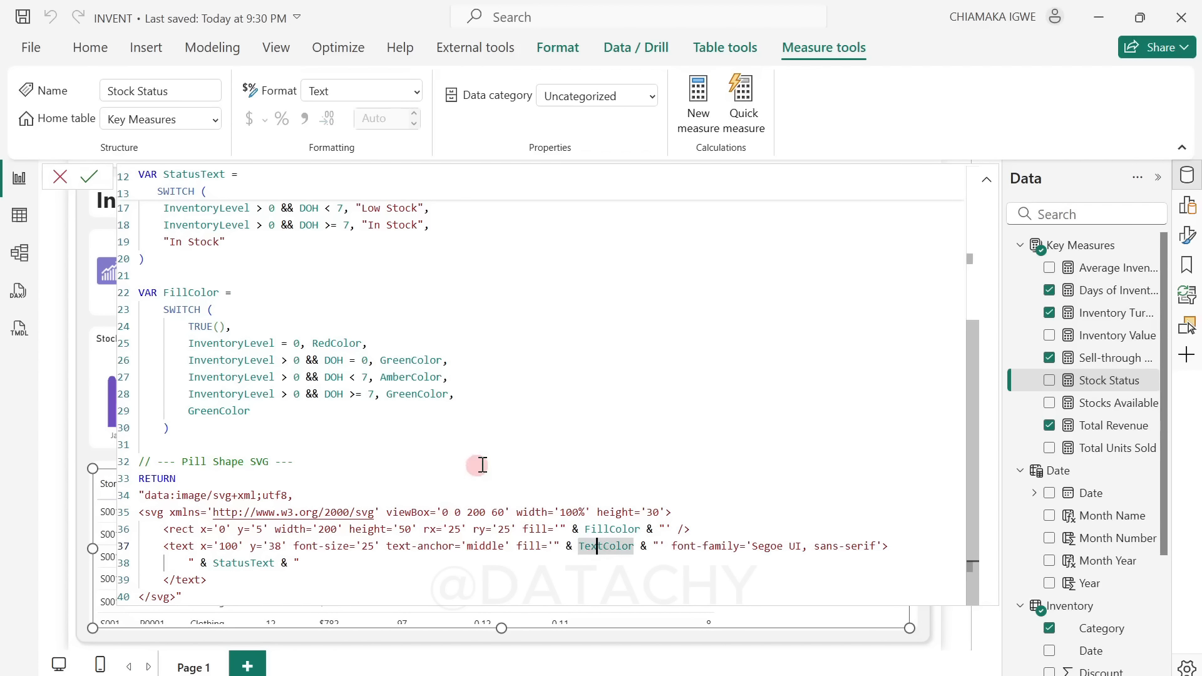
scroll(483, 460, "up", 4)
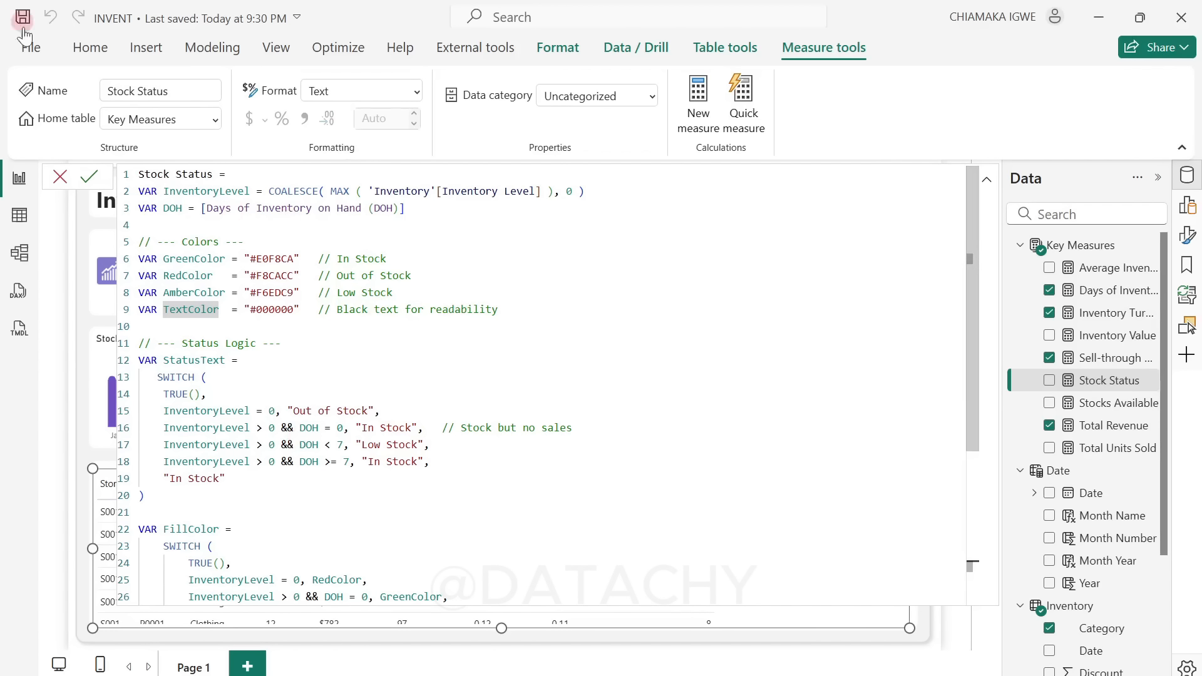
Step: Close the Stock Status formula, reopen it for a brief check and close it again
left_click(60, 177)
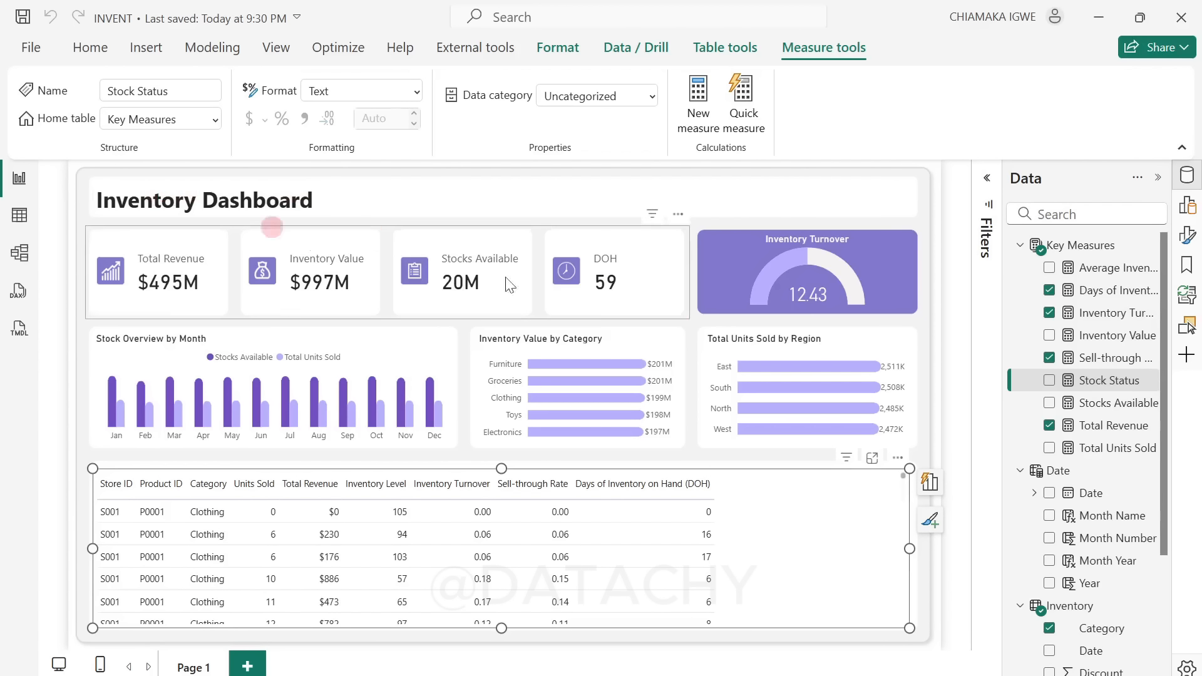
left_click(1108, 383)
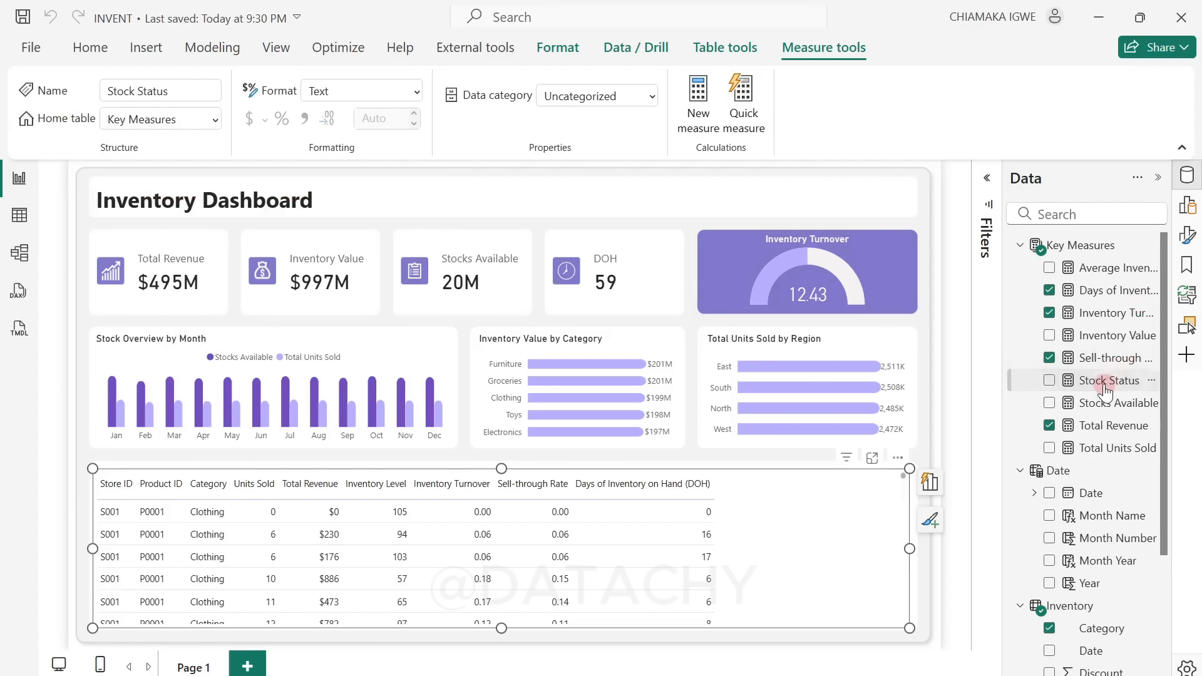
left_click(1106, 406)
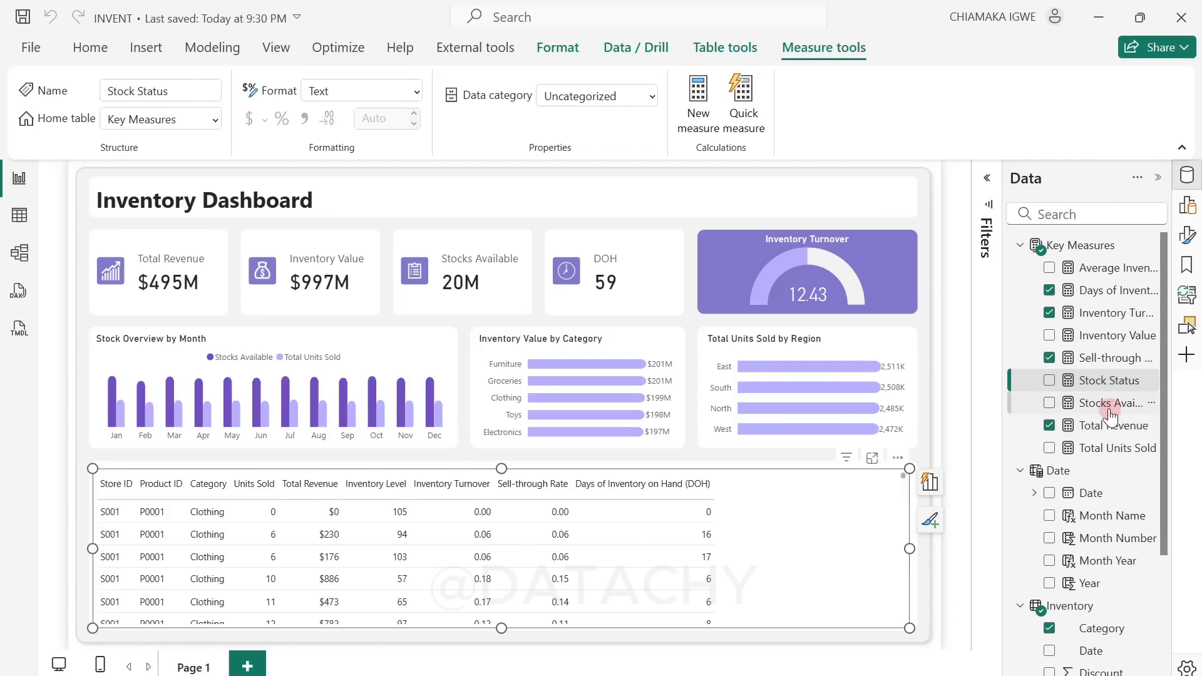
left_click(1107, 384)
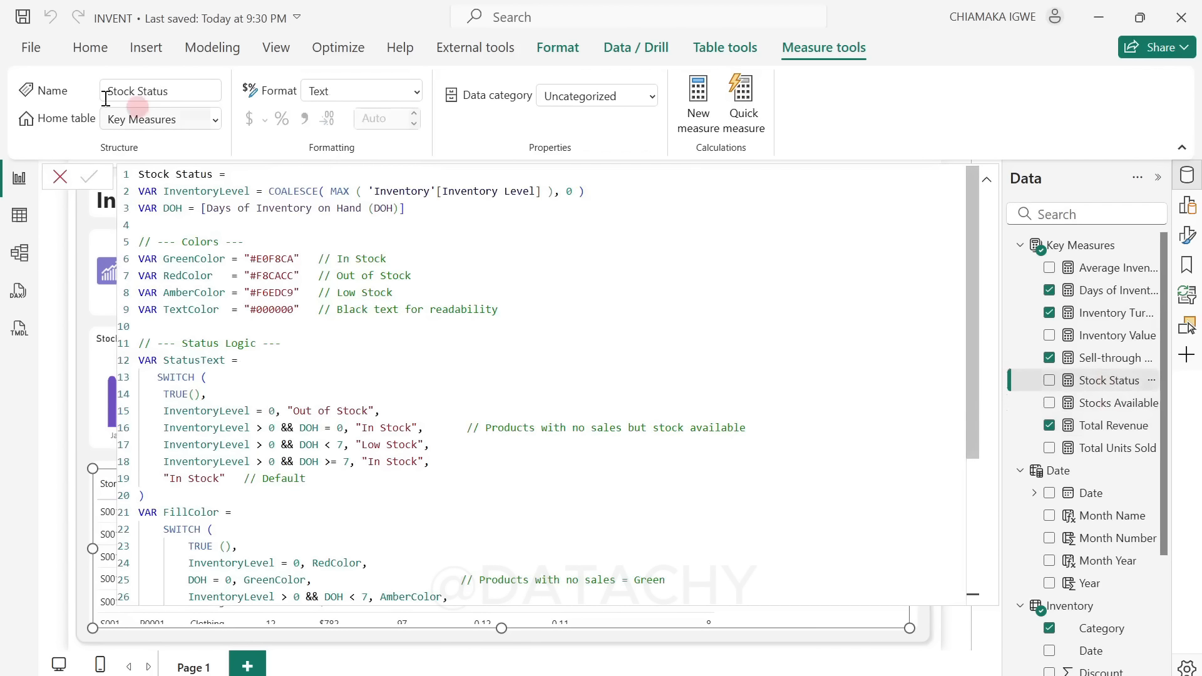
left_click(60, 177)
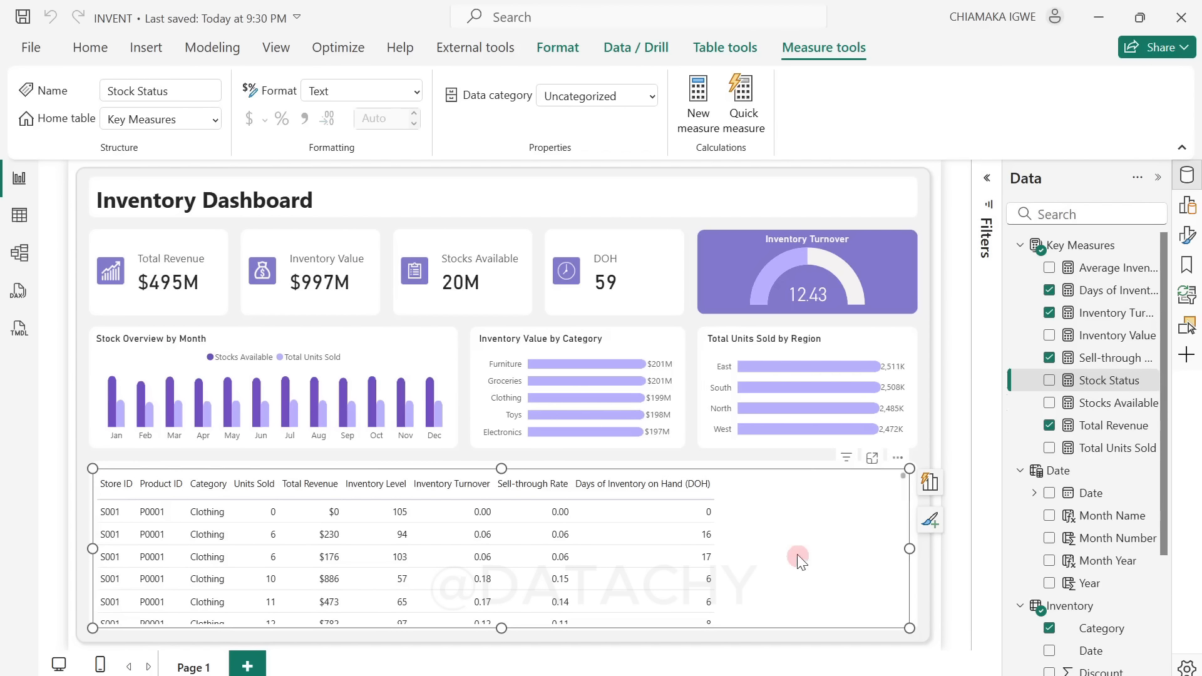
Step: Add the Stock Status measure as the last column of the table visual, after Days of Inventory on Hand (DOH)
left_click(1188, 207)
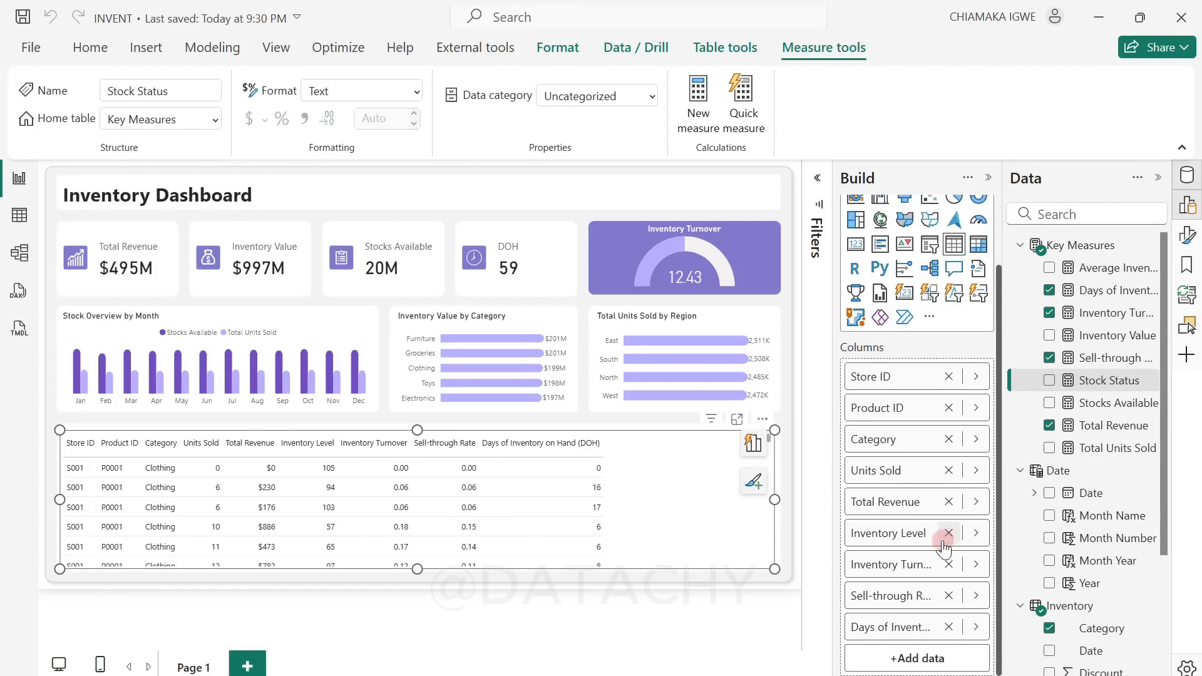
scroll(945, 534, "down", 2)
left_click_drag(1097, 386, 919, 666)
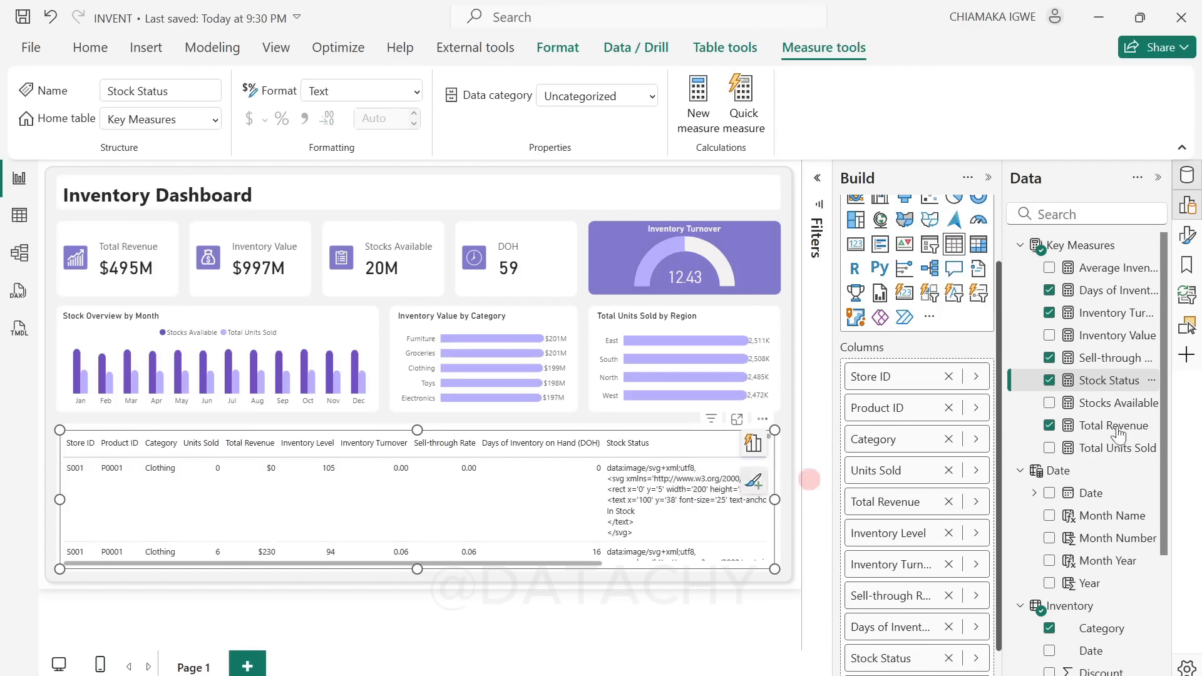
Step: Set the data category of the Stock Status measure to Image URL
left_click(1108, 382)
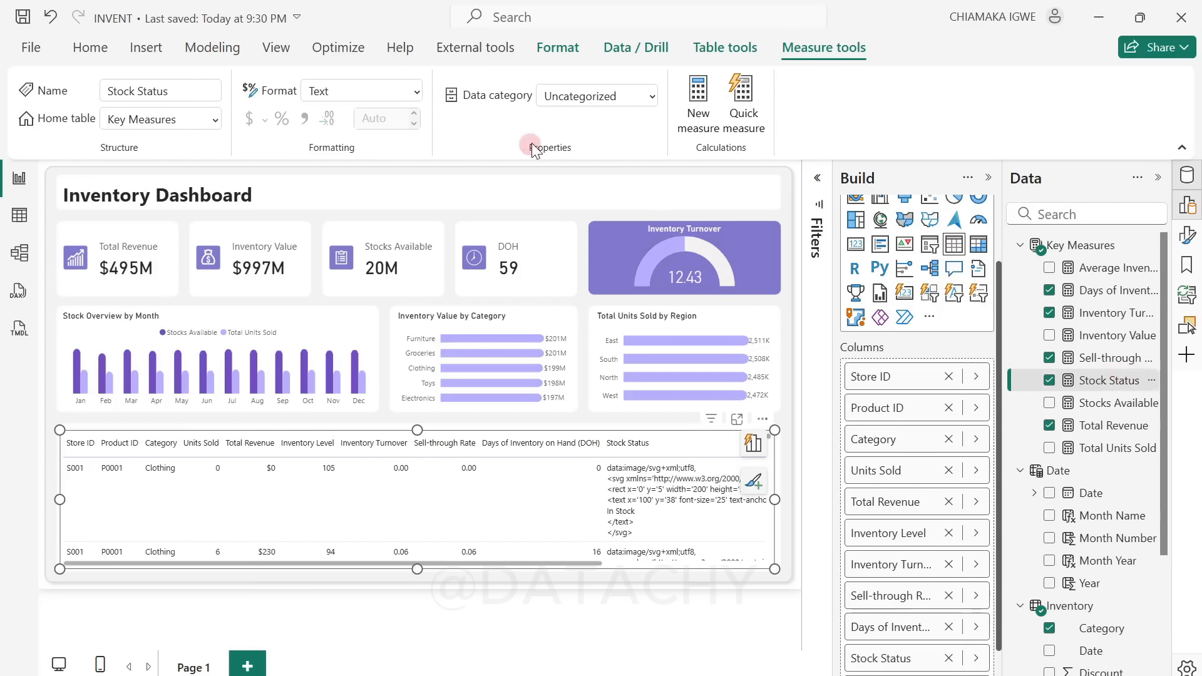
left_click(653, 99)
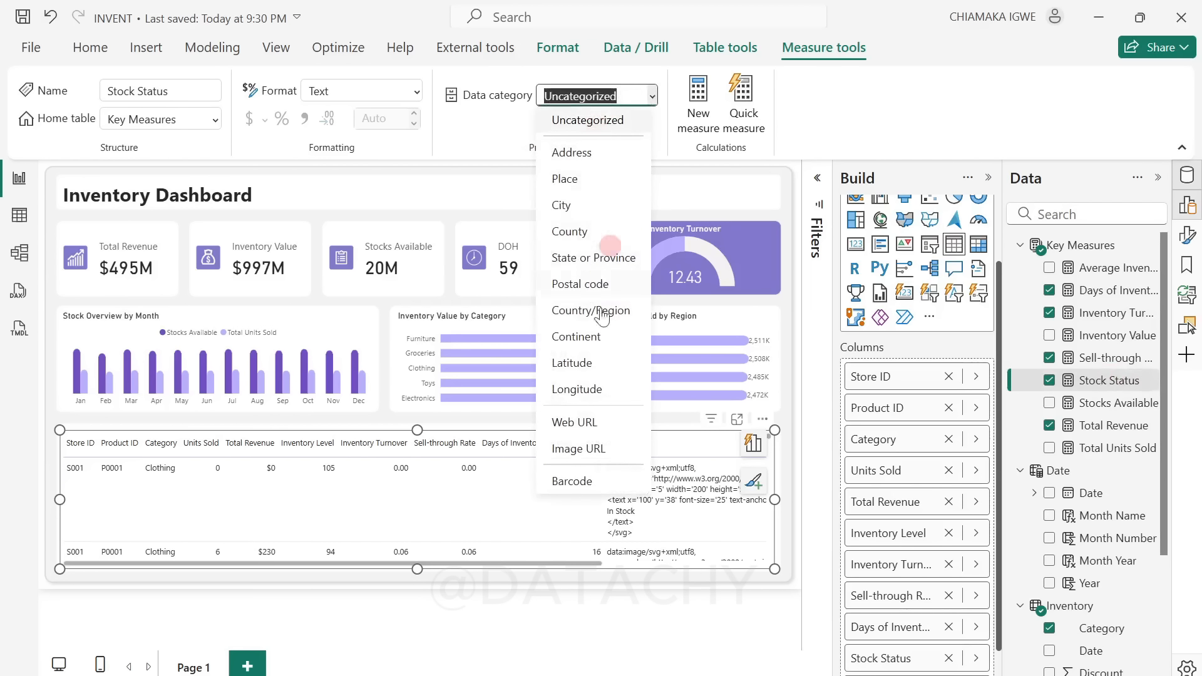
left_click(596, 450)
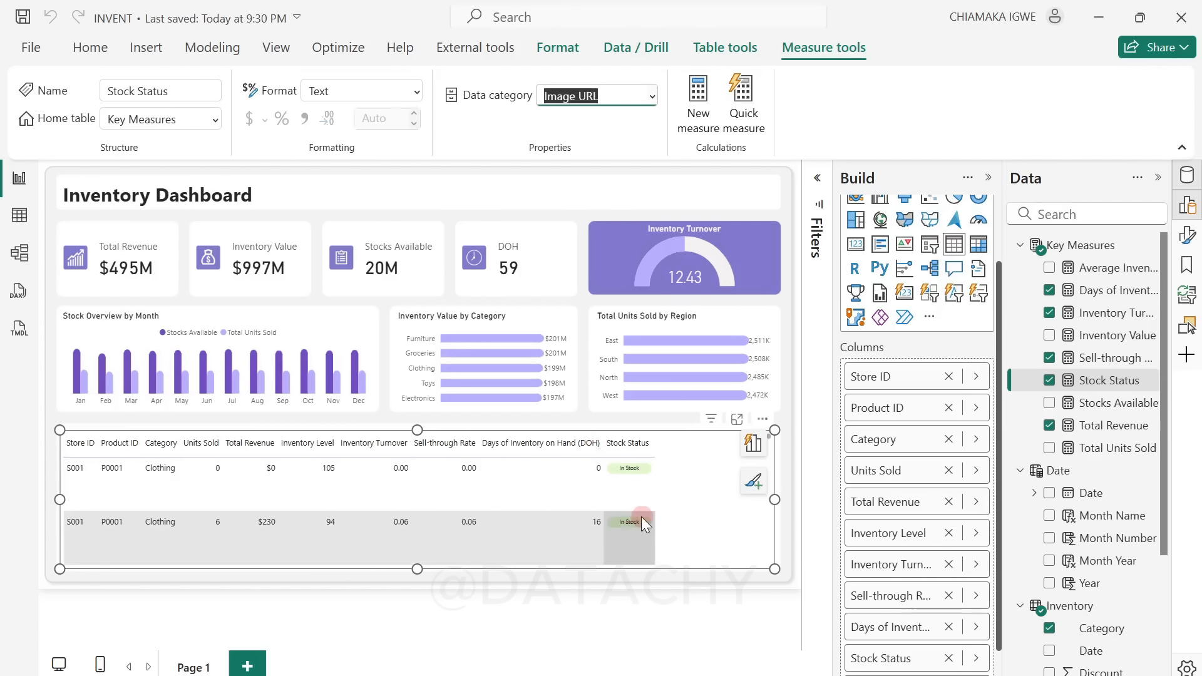
Step: Set the table visual's image size to a height of 40 px and a width of 90 px
left_click(992, 180)
left_click(1160, 179)
left_click(1188, 236)
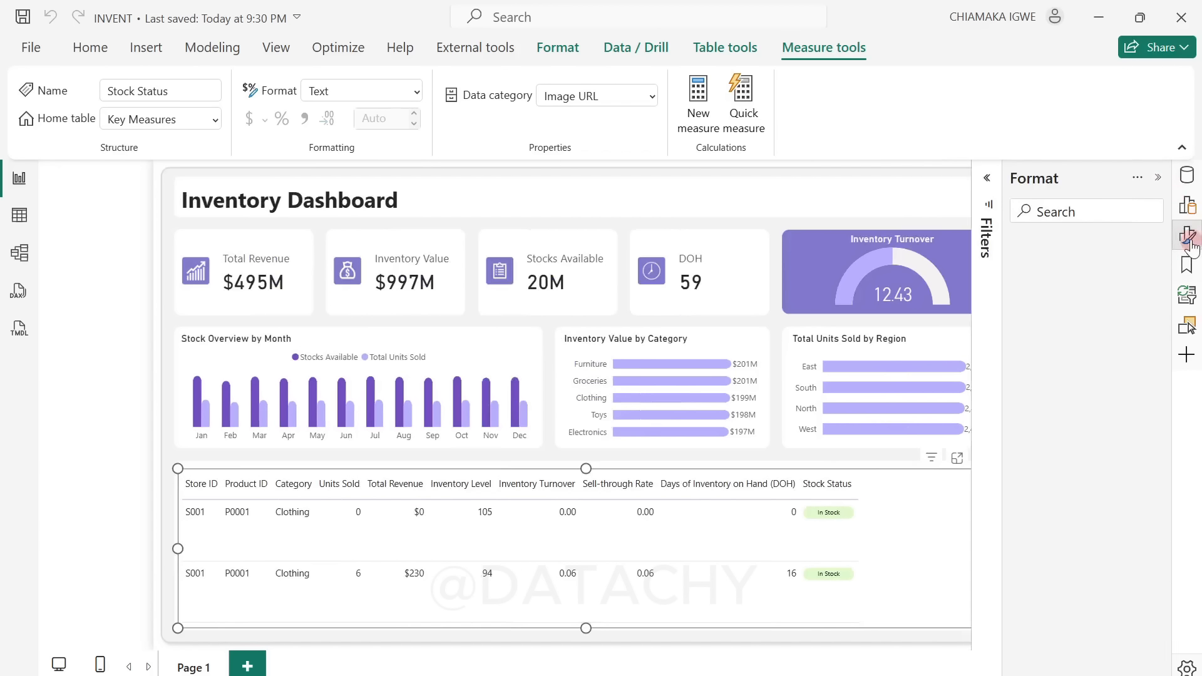
scroll(1090, 552, "down", 2)
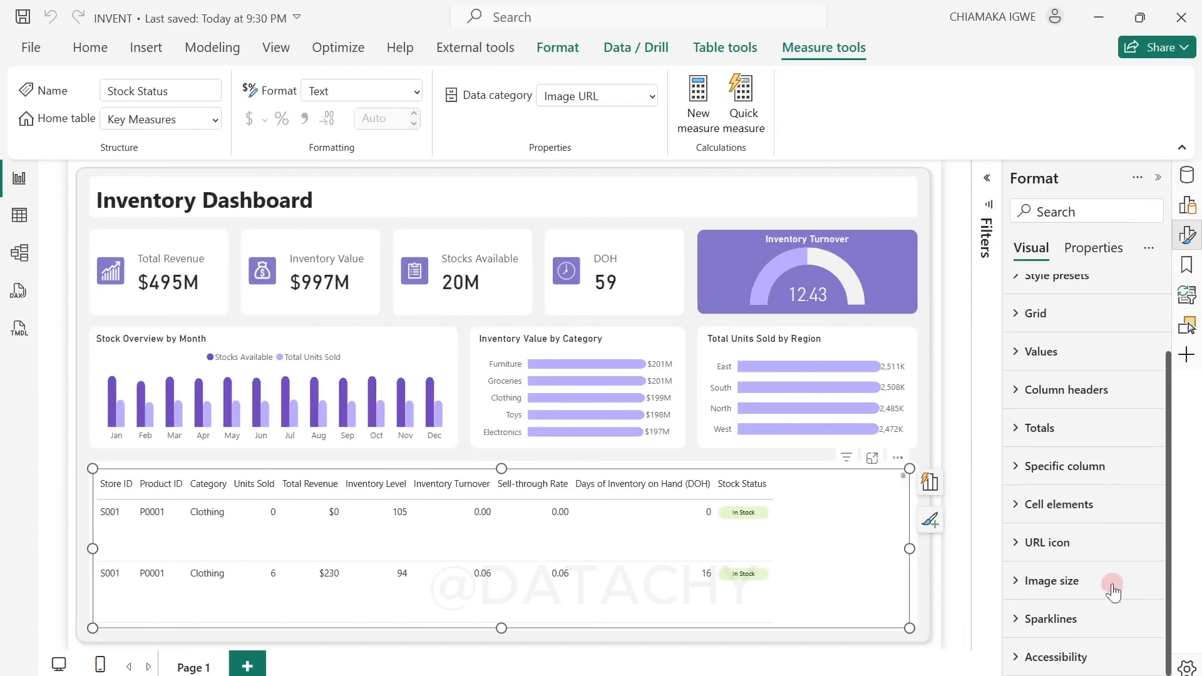
left_click(1023, 582)
scroll(1038, 595, "down", 3)
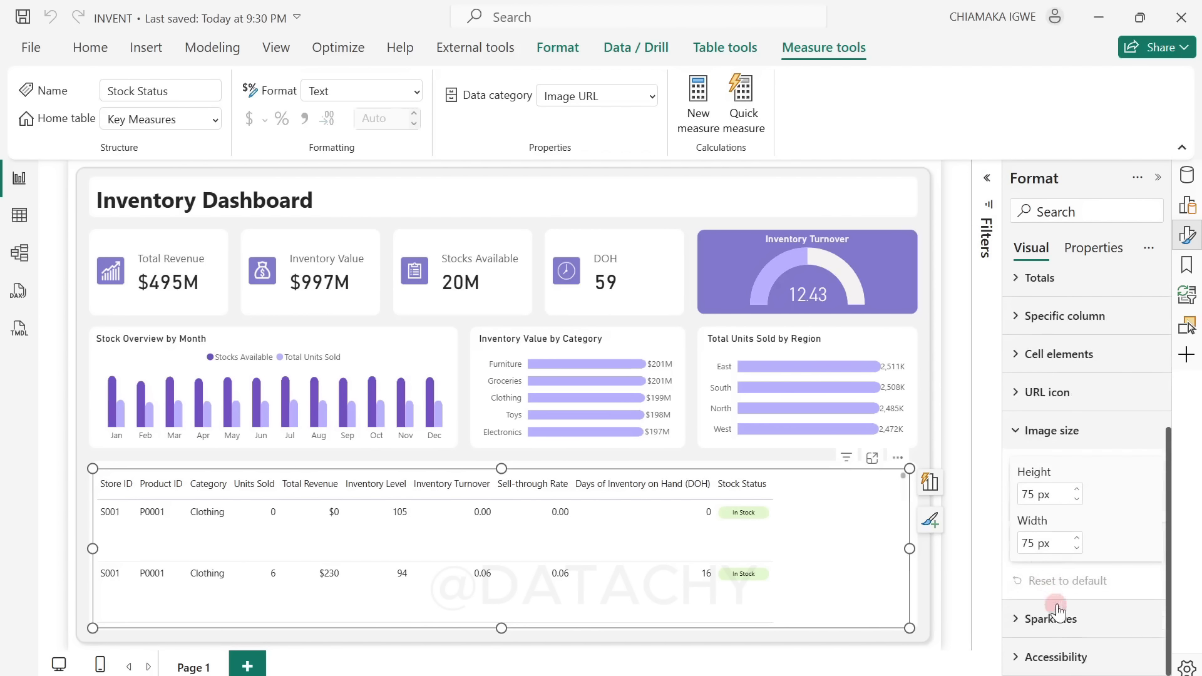
left_click(1039, 498)
type("40")
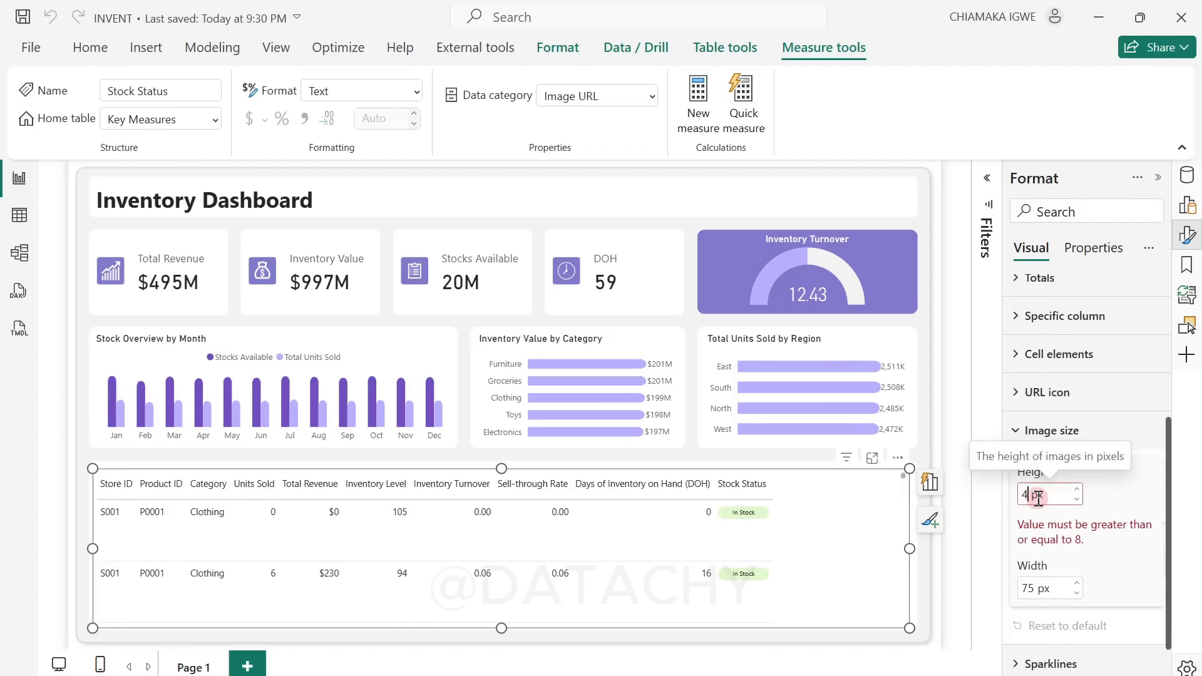
left_click(1039, 499)
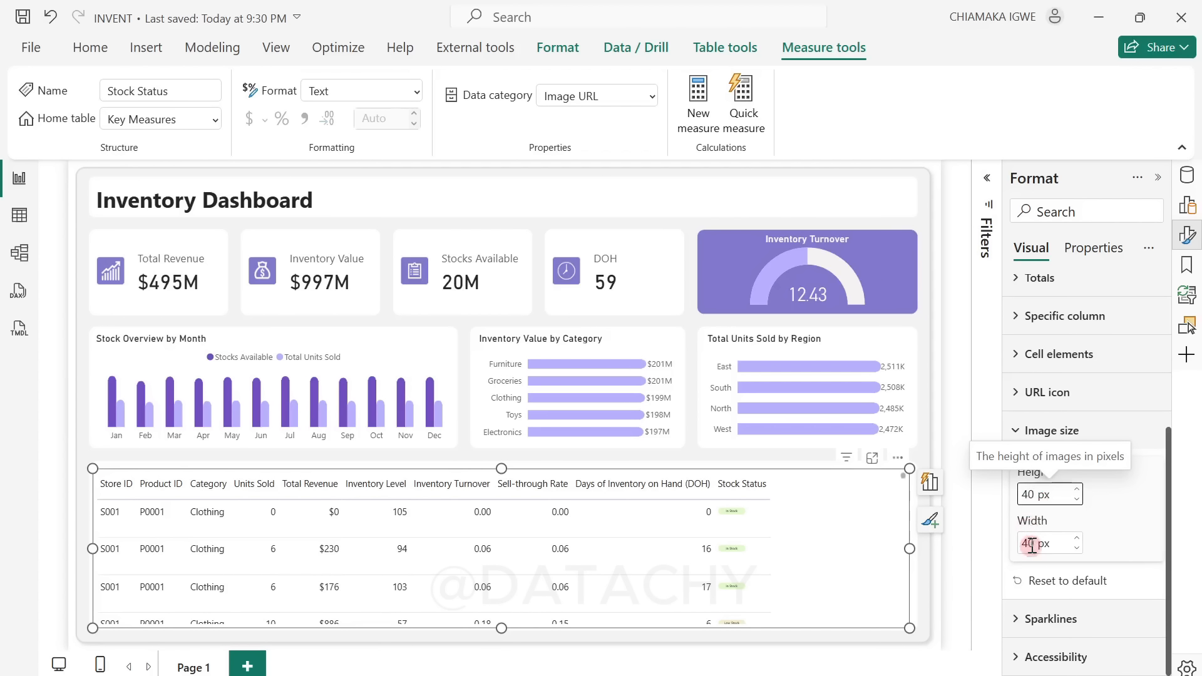
double_click(1032, 545)
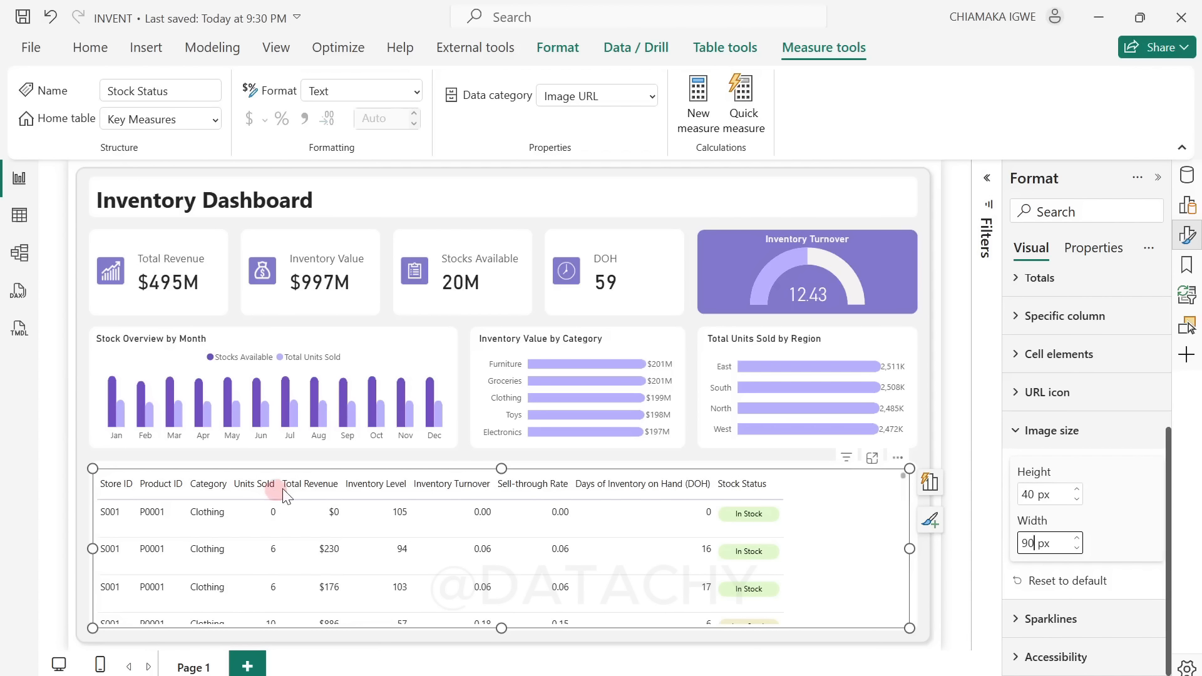
Step: Widen the Units Sold, Category and Product ID columns of the table and collapse the image size options
left_click_drag(281, 488, 335, 489)
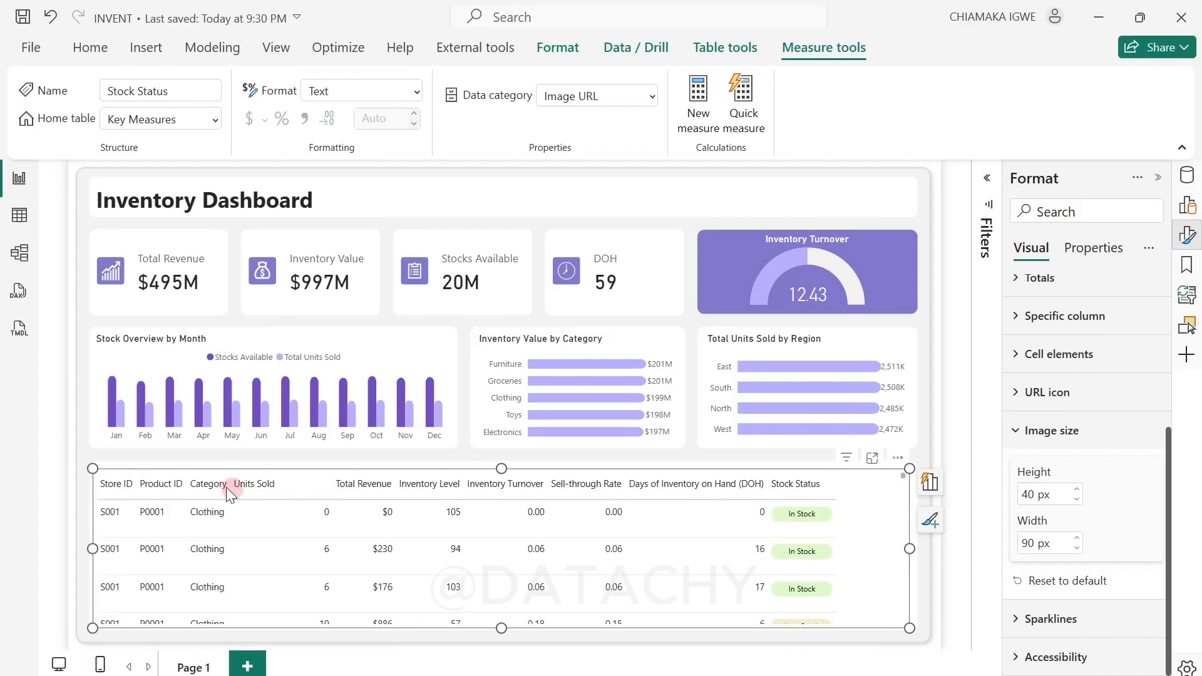
left_click_drag(228, 488, 267, 491)
left_click_drag(191, 489, 218, 489)
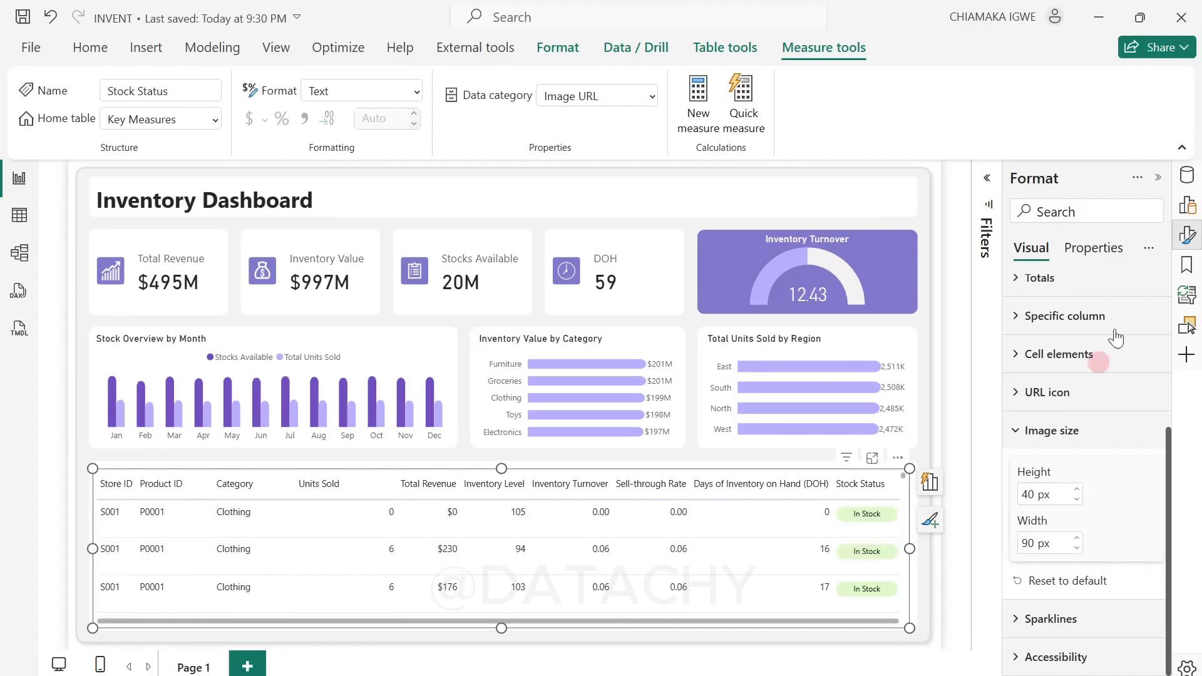
left_click(1016, 439)
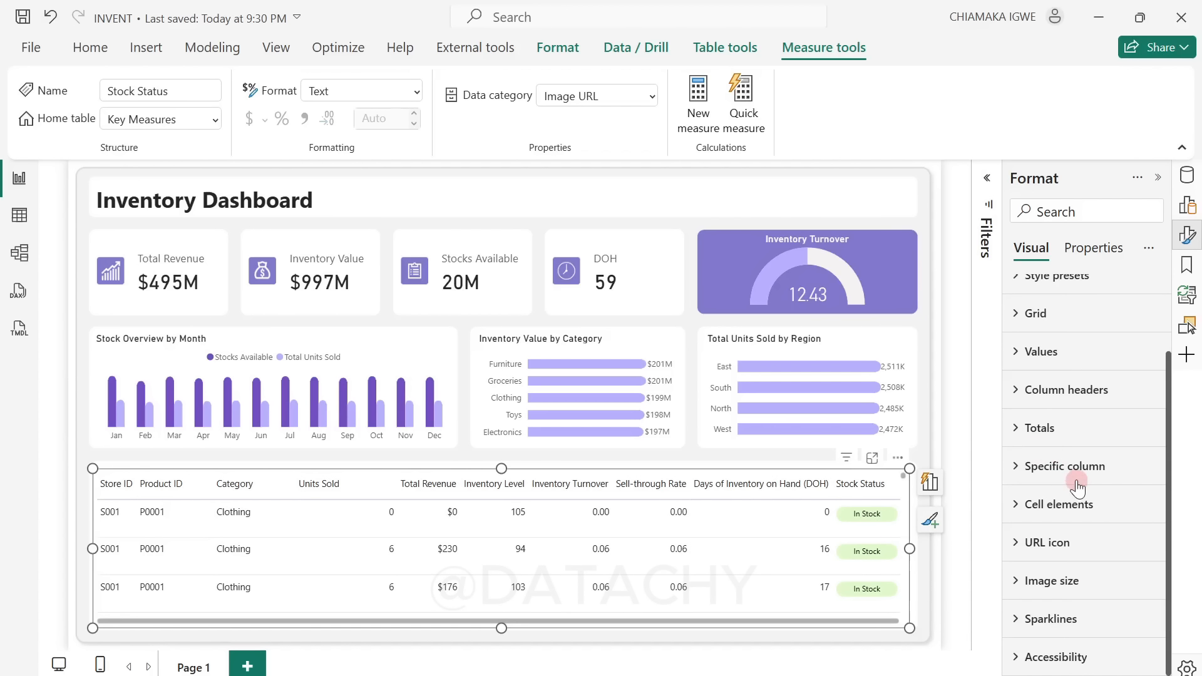
Step: Center-align the Units Sold column of the table, applying the setting to its header as well as its values
left_click(1072, 480)
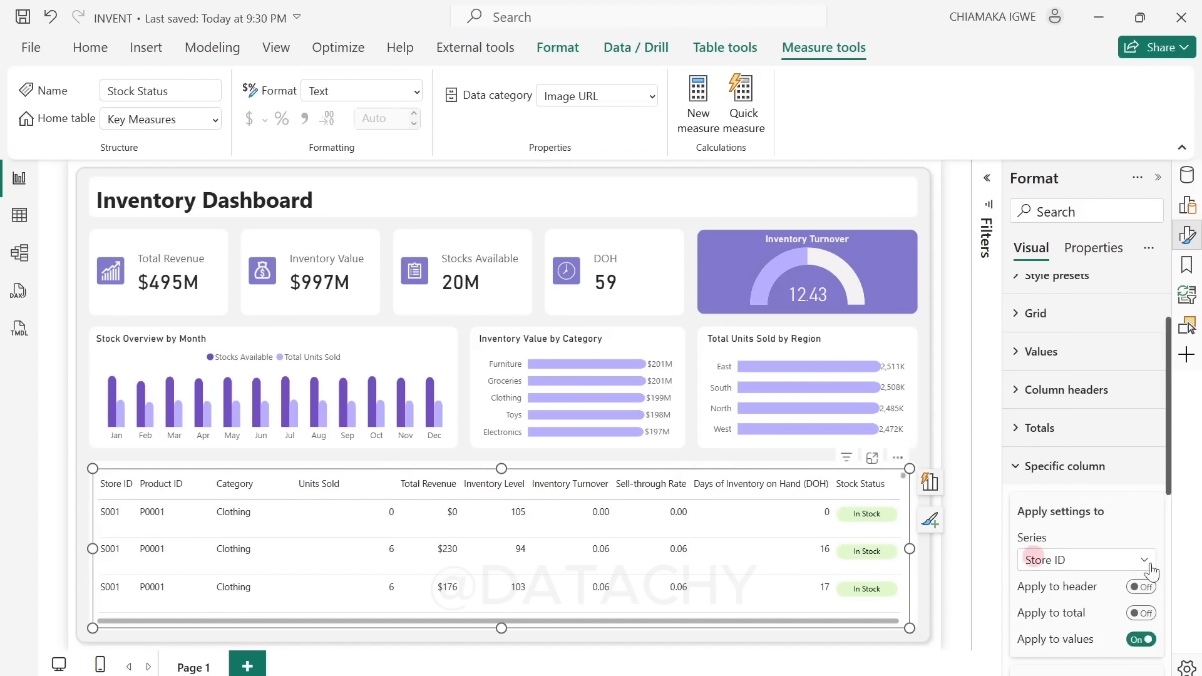
scroll(1151, 572, "down", 3)
left_click(1099, 372)
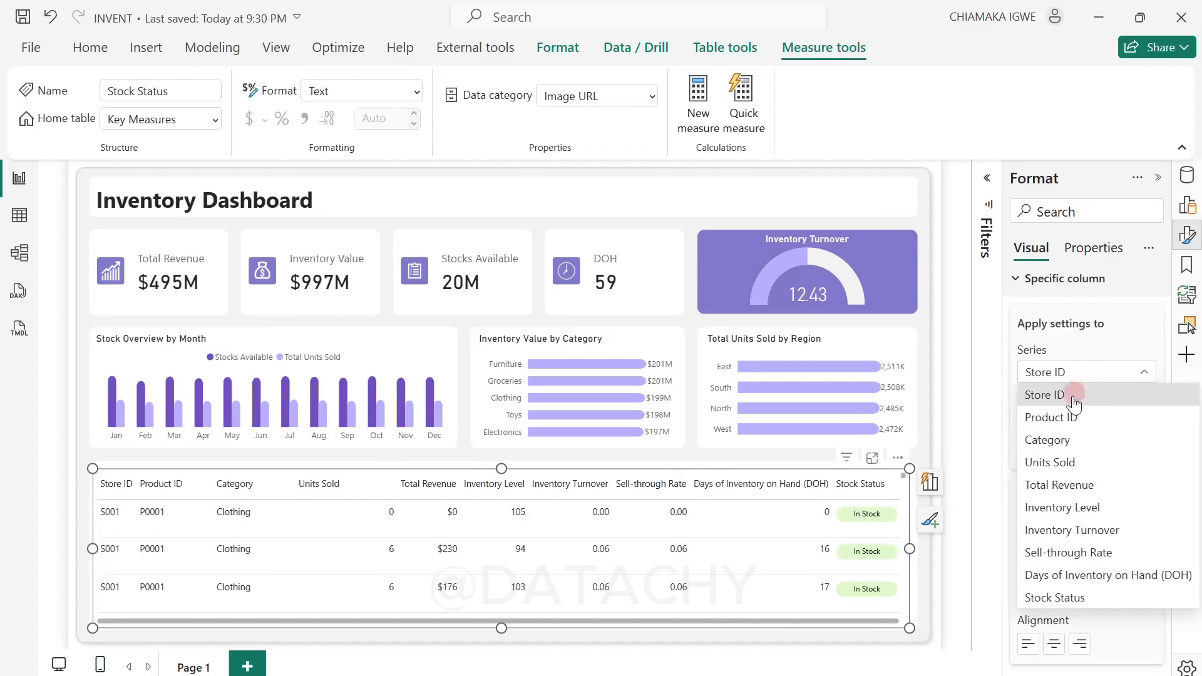
left_click(1070, 462)
left_click(1150, 407)
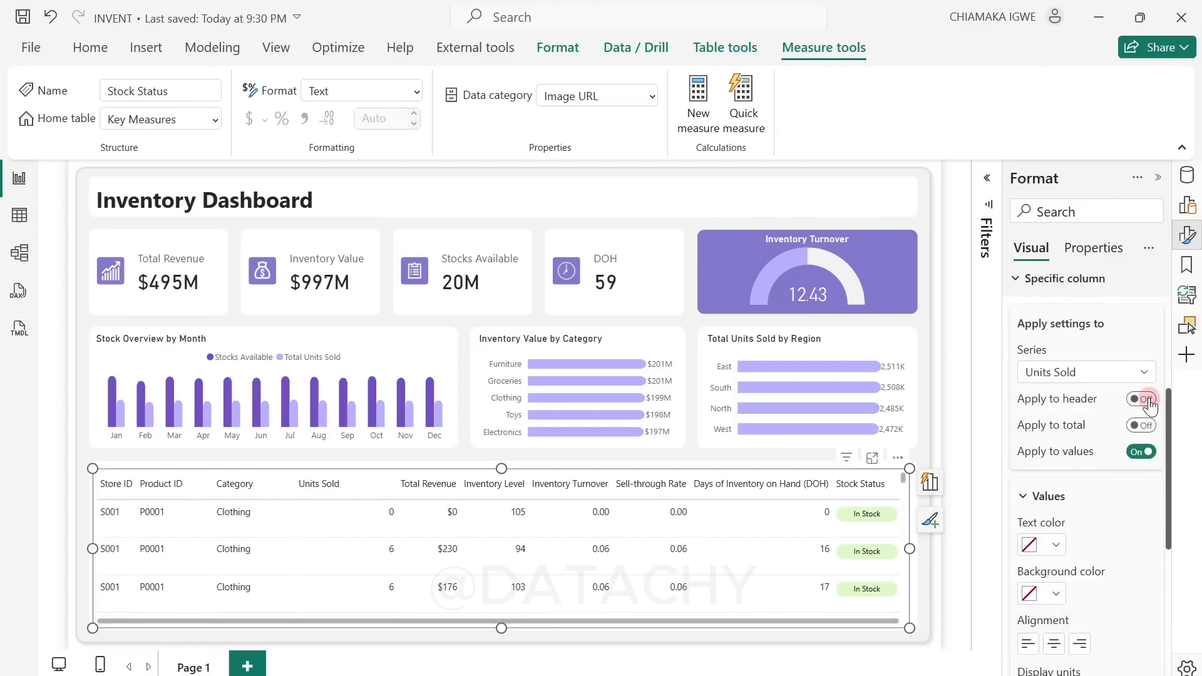
left_click(1056, 652)
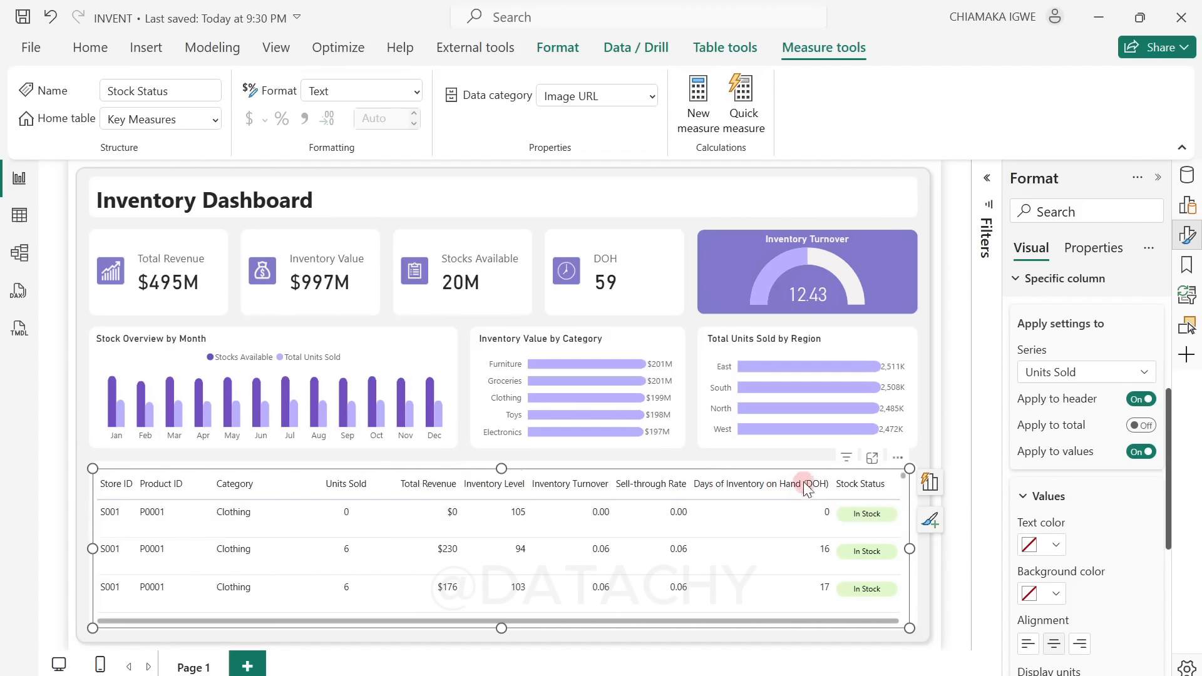
Step: Center-align the values of the Days of Inventory on Hand (DOH) column
left_click(1124, 372)
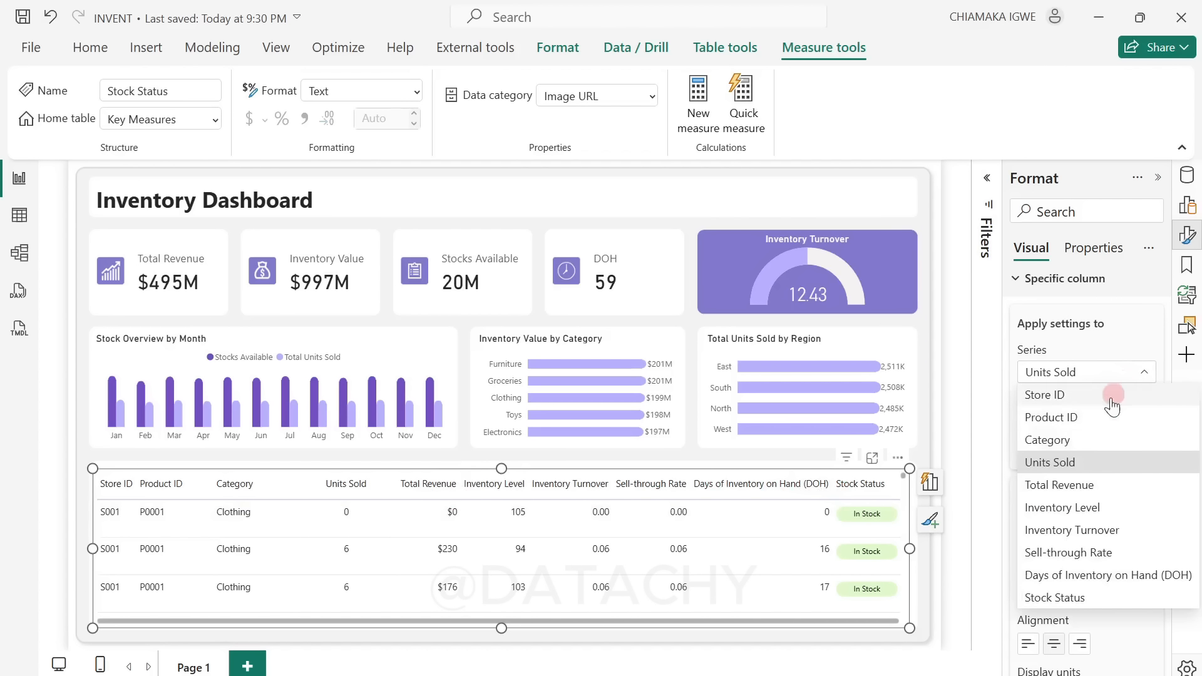
left_click(1090, 576)
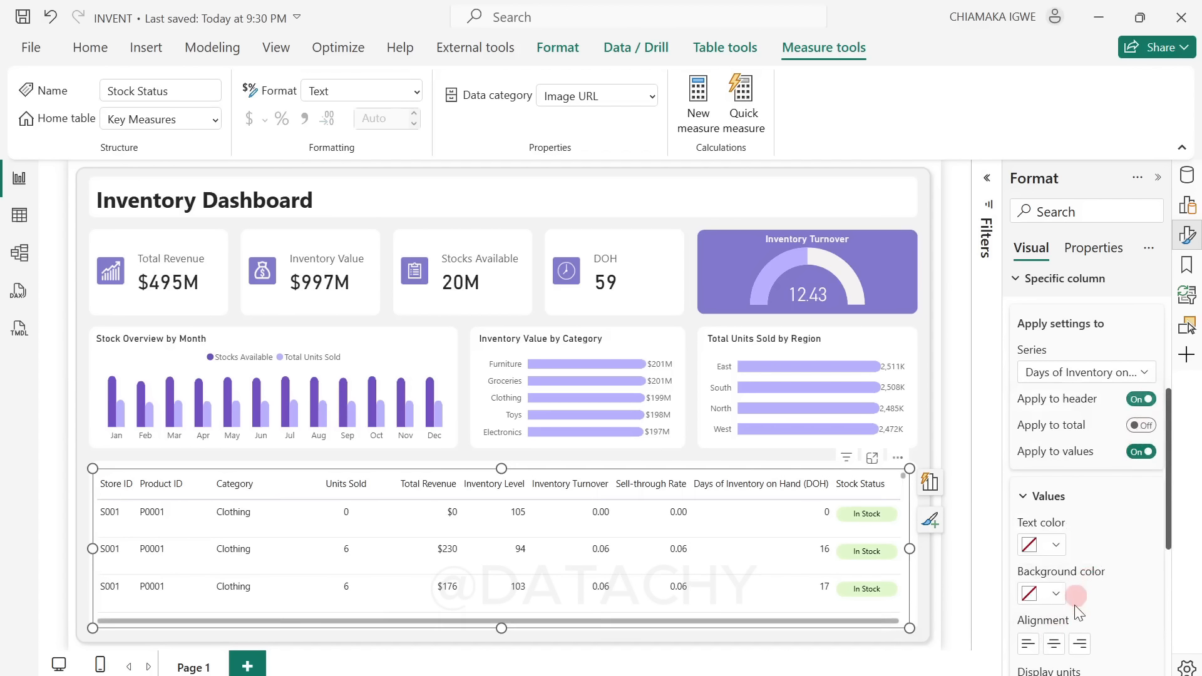
left_click(1054, 643)
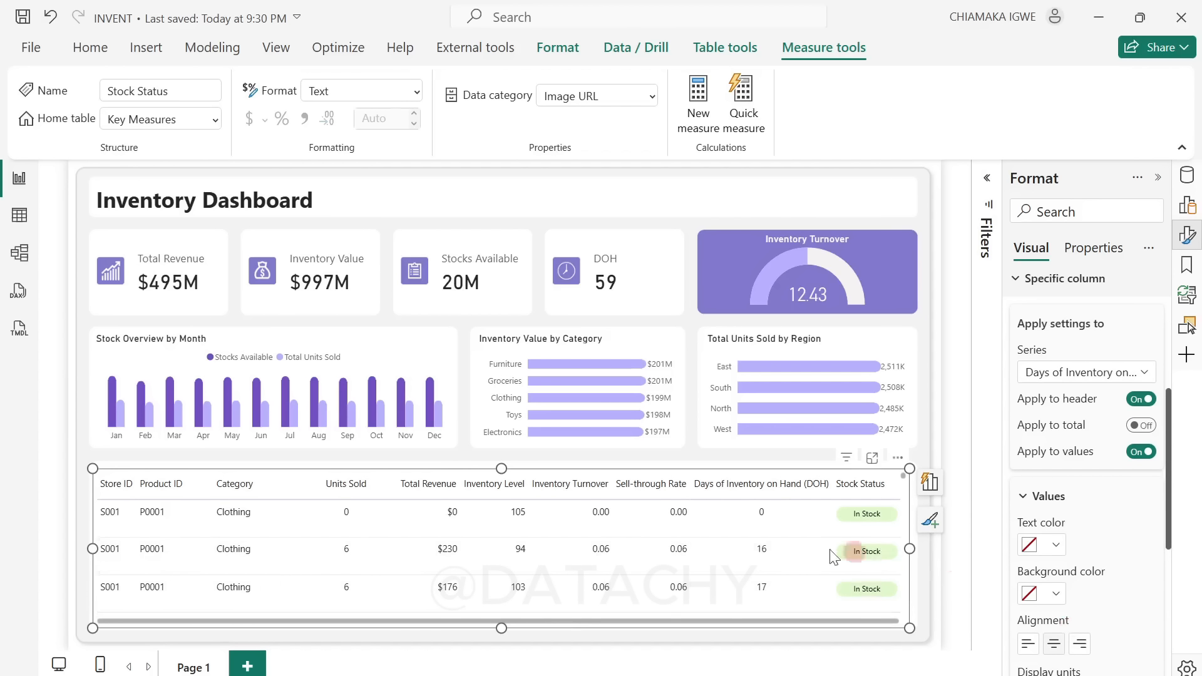
Step: Widen the table's Store ID column slightly and narrow the Units Sold column so all columns fit
left_click_drag(133, 486, 136, 484)
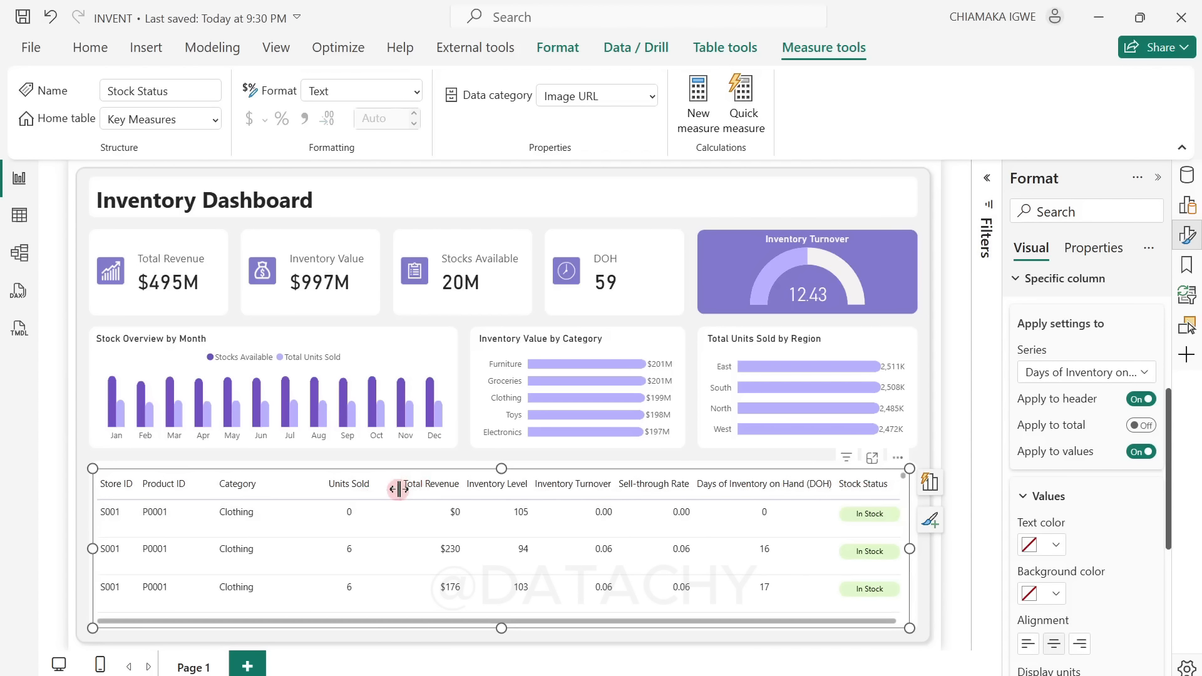
left_click_drag(398, 489, 389, 487)
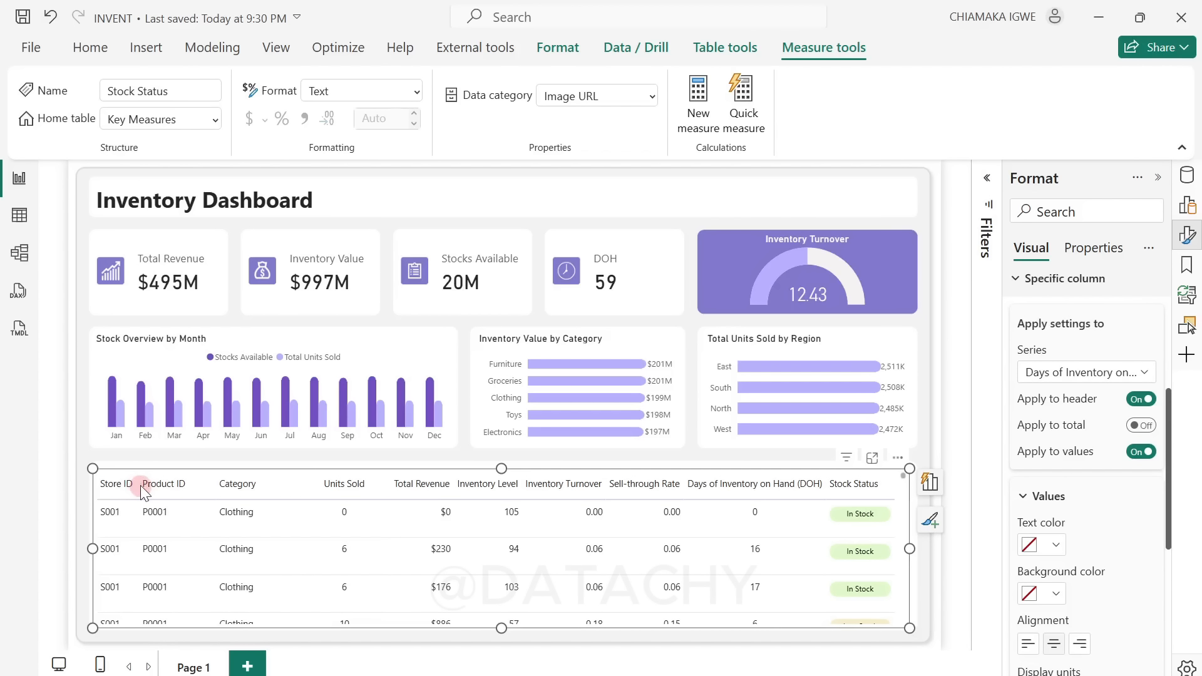
left_click_drag(140, 486, 143, 486)
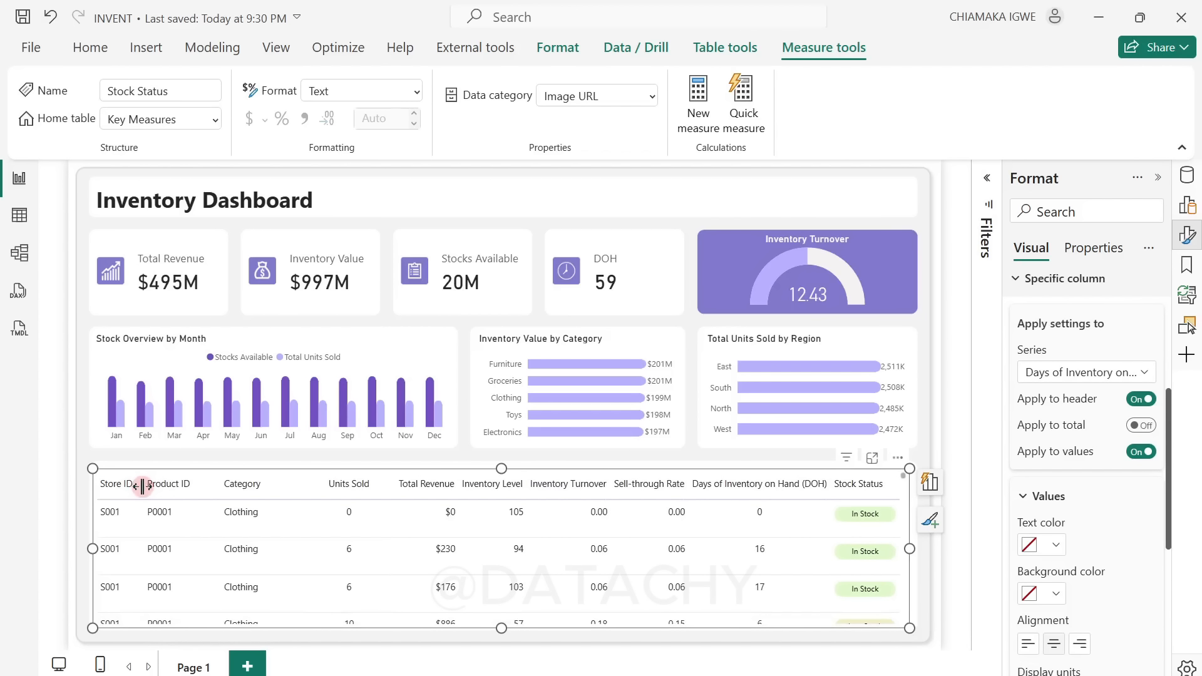
Step: Examine the Stock Status pills across the table rows in focus mode, then return to the report
scroll(564, 538, "down", 3)
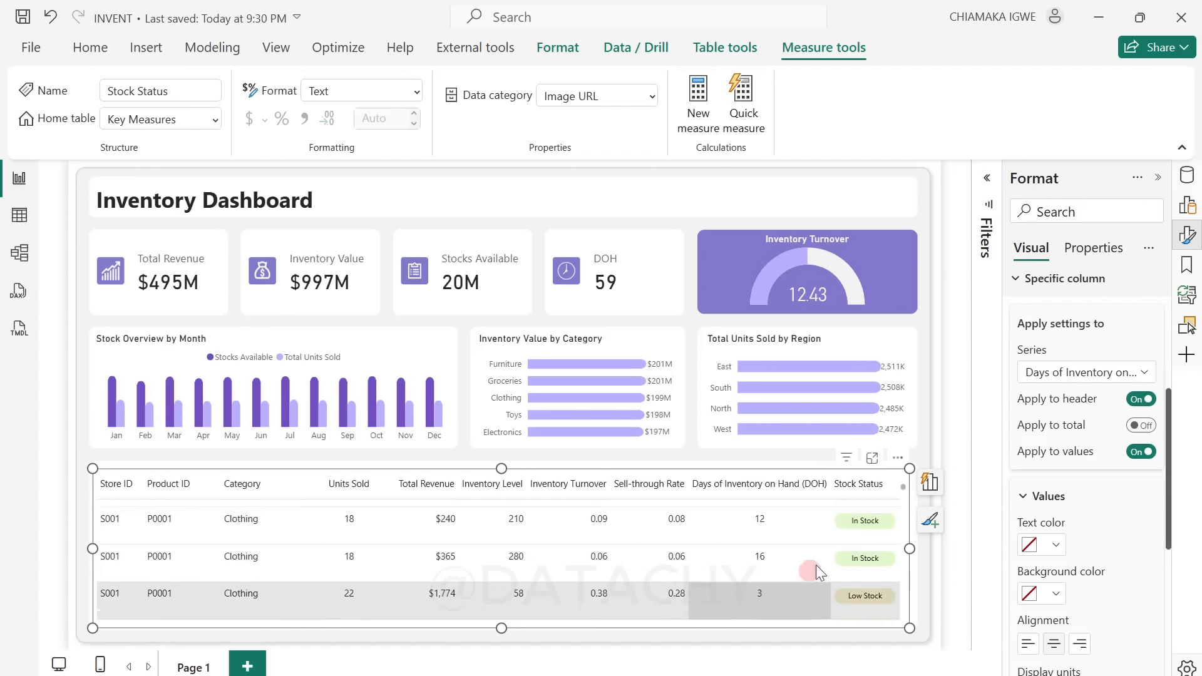
left_click(872, 457)
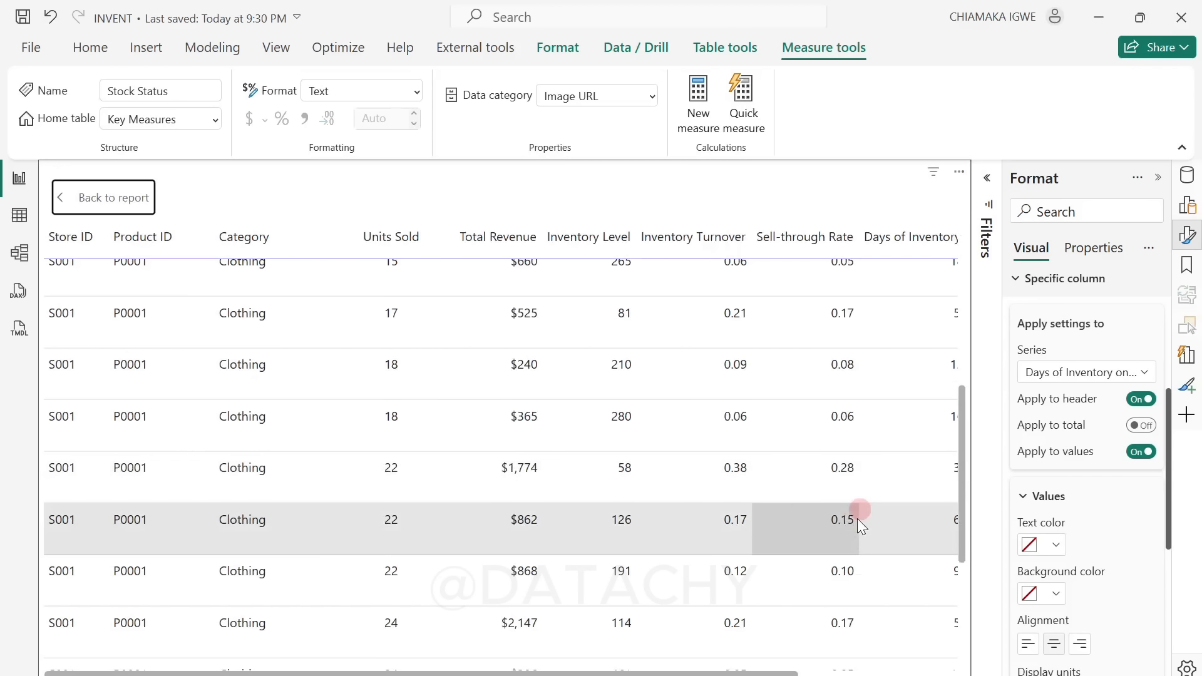
left_click_drag(759, 674, 938, 675)
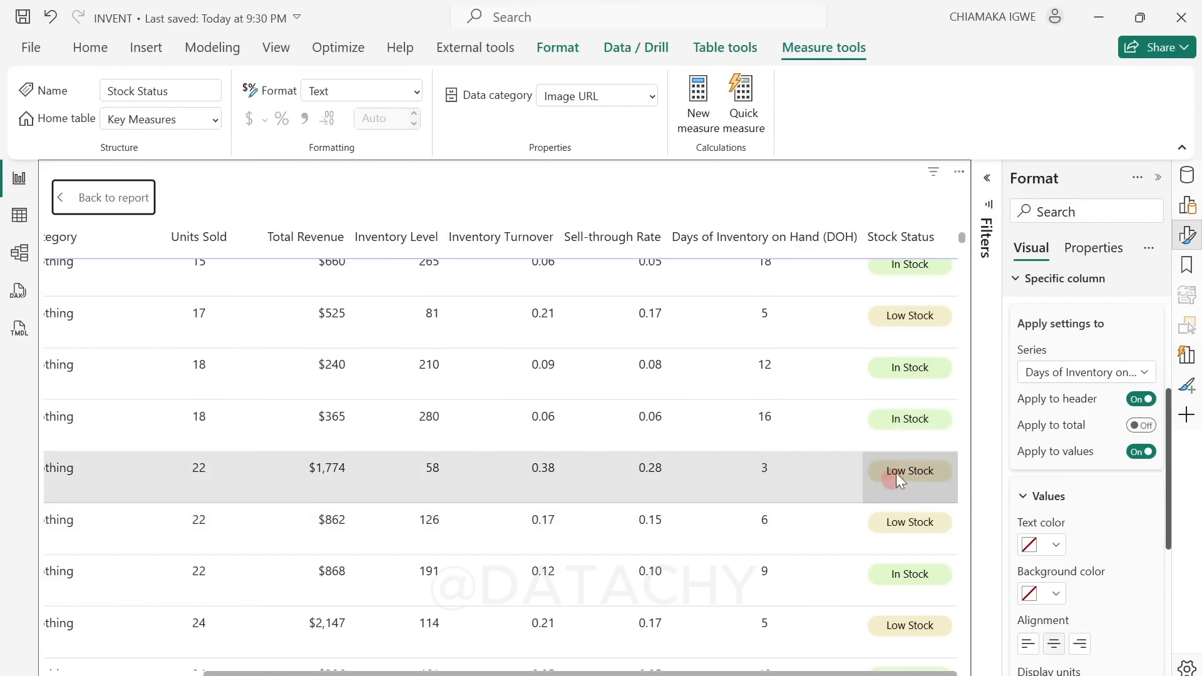
scroll(891, 295, "up", 5)
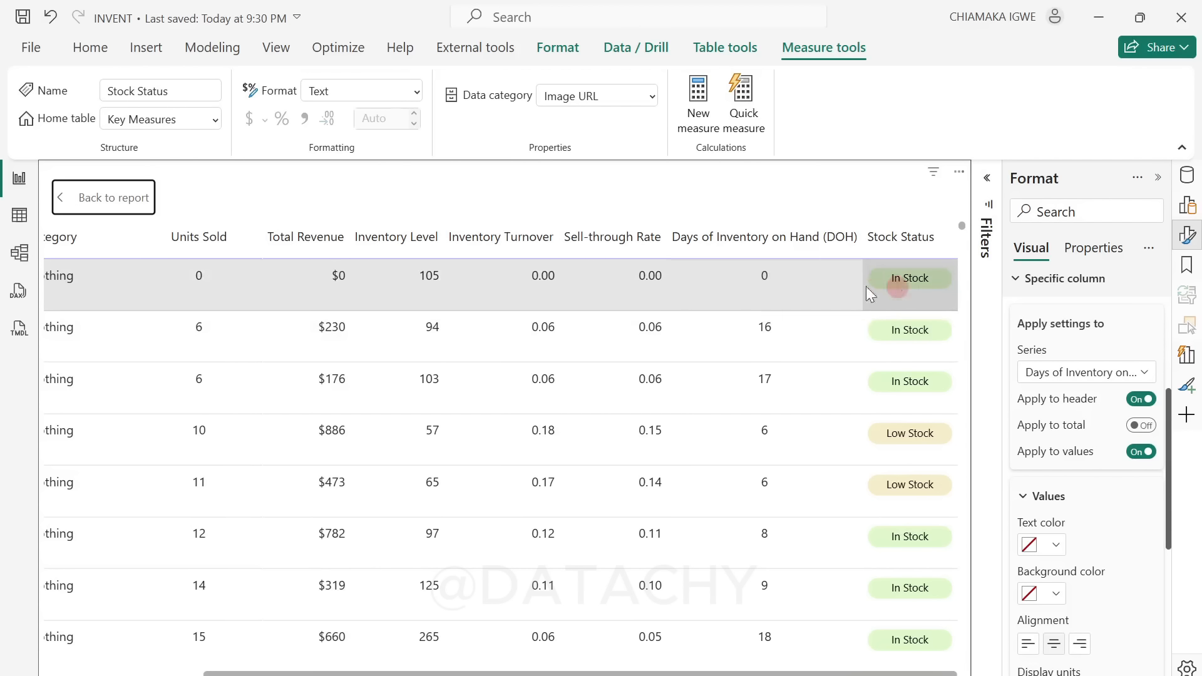
left_click(99, 199)
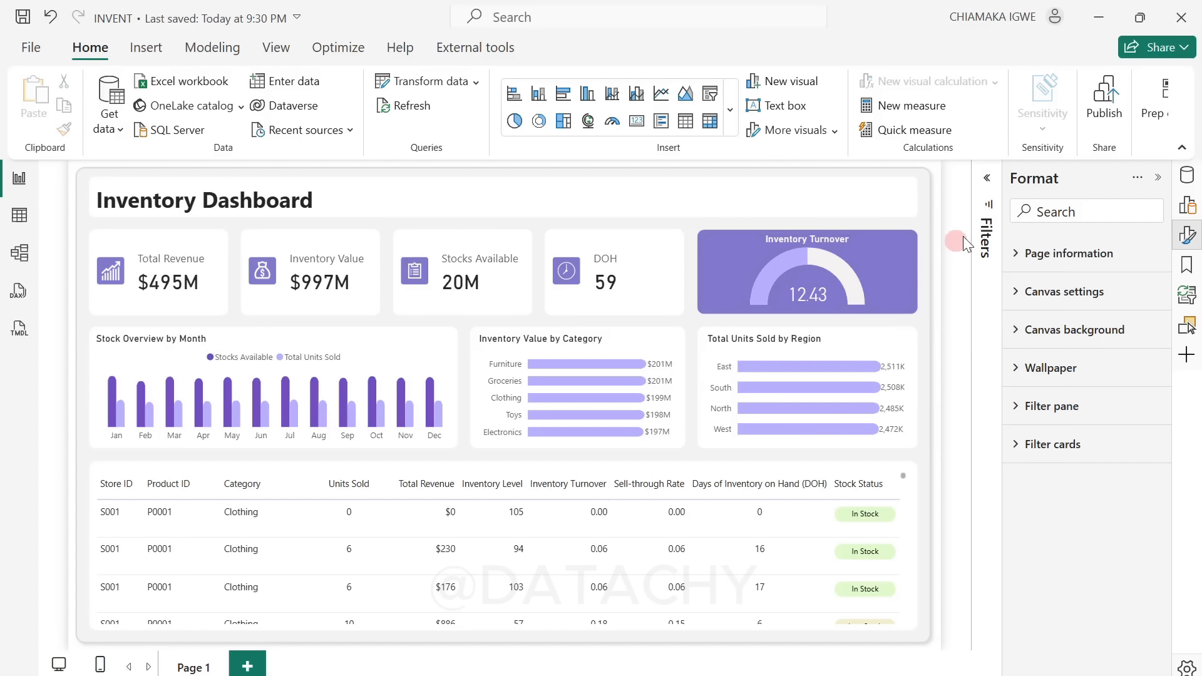
Step: Insert a rounded rectangle and size it to about 1227 by 57 across the dashboard's title band
left_click(146, 48)
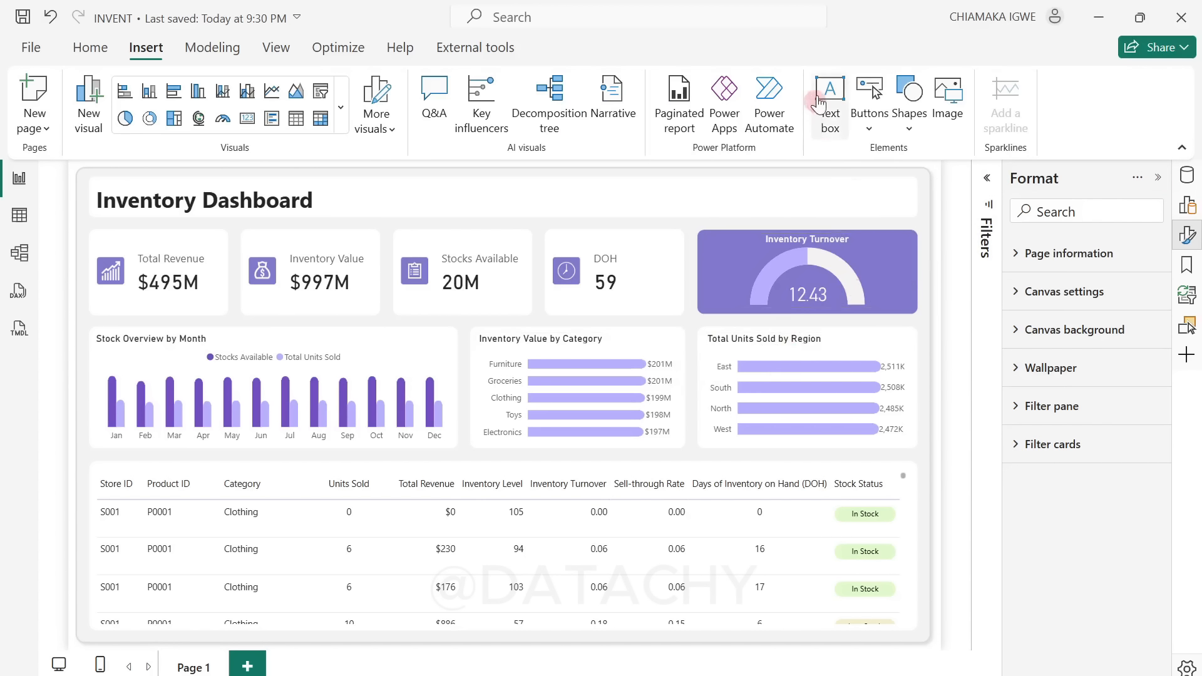
left_click(908, 133)
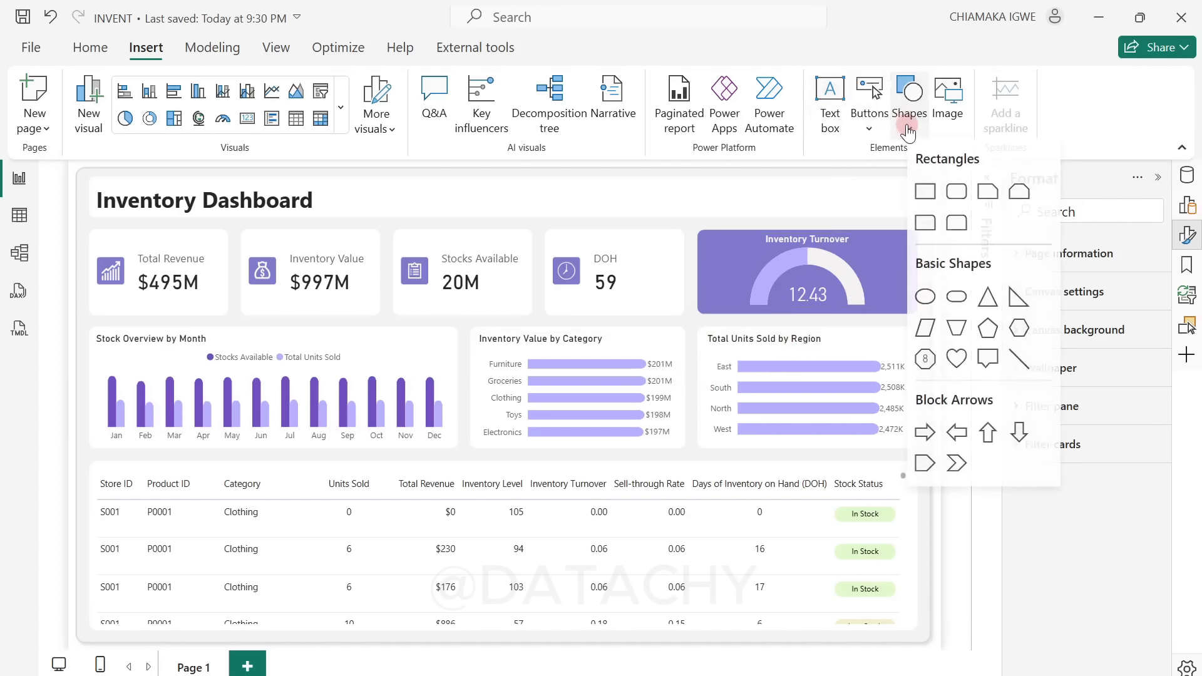
left_click(956, 195)
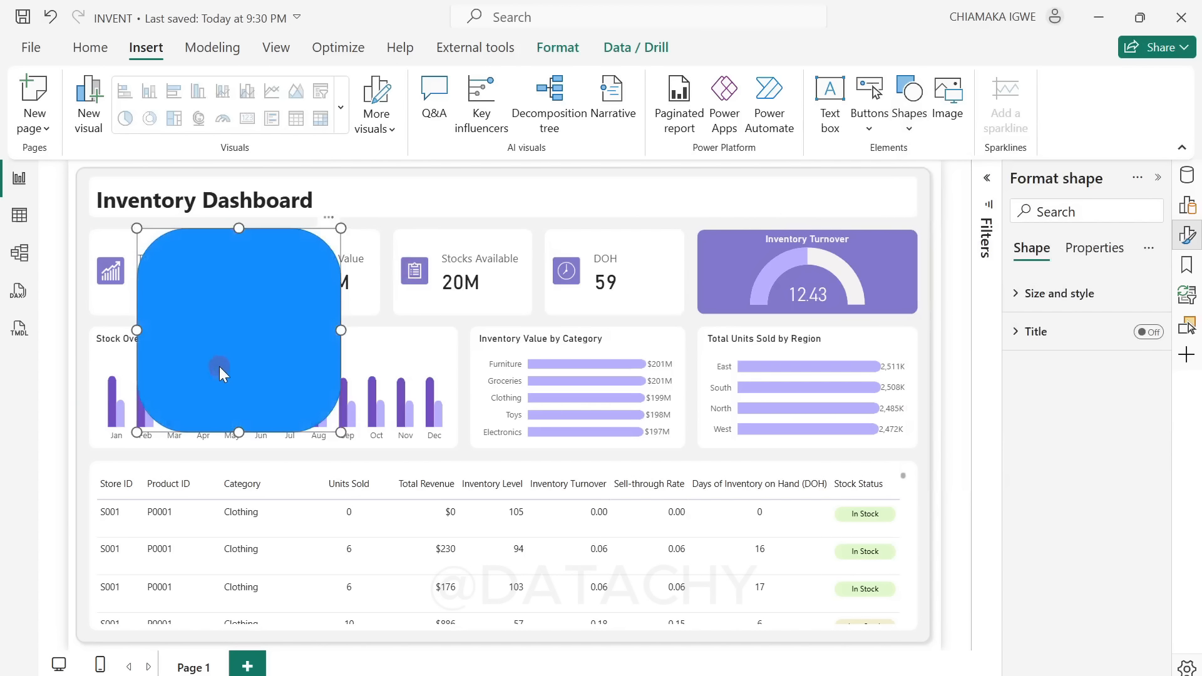
left_click_drag(219, 366, 169, 301)
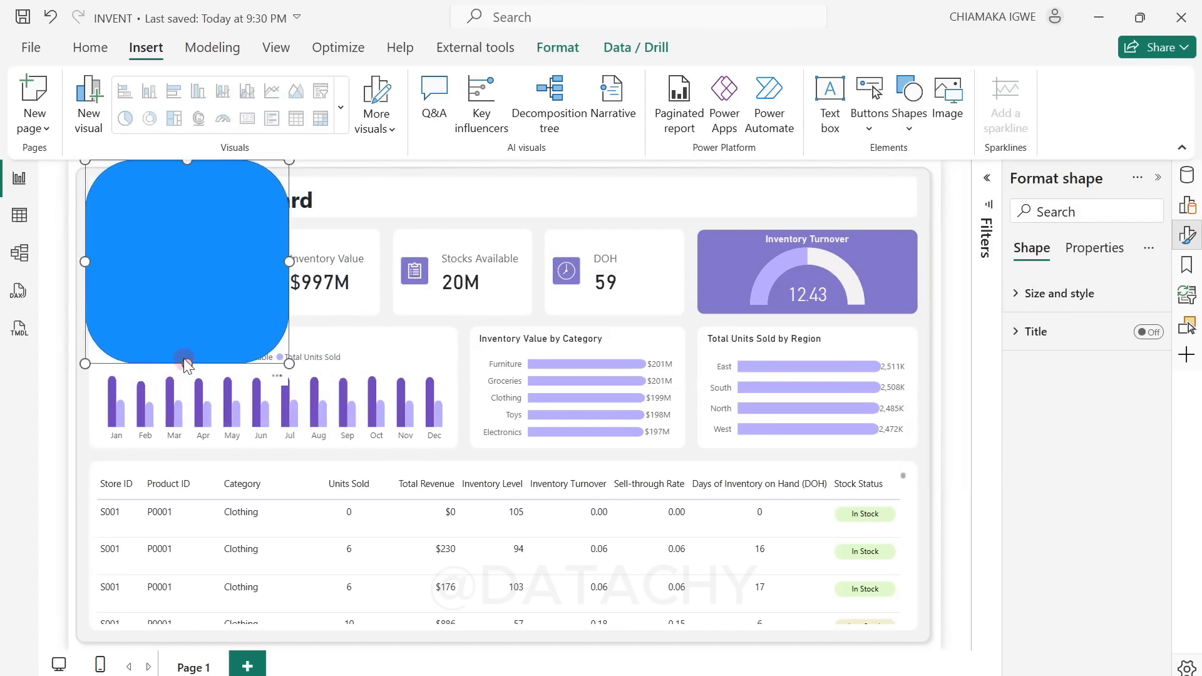
left_click_drag(183, 362, 920, 200)
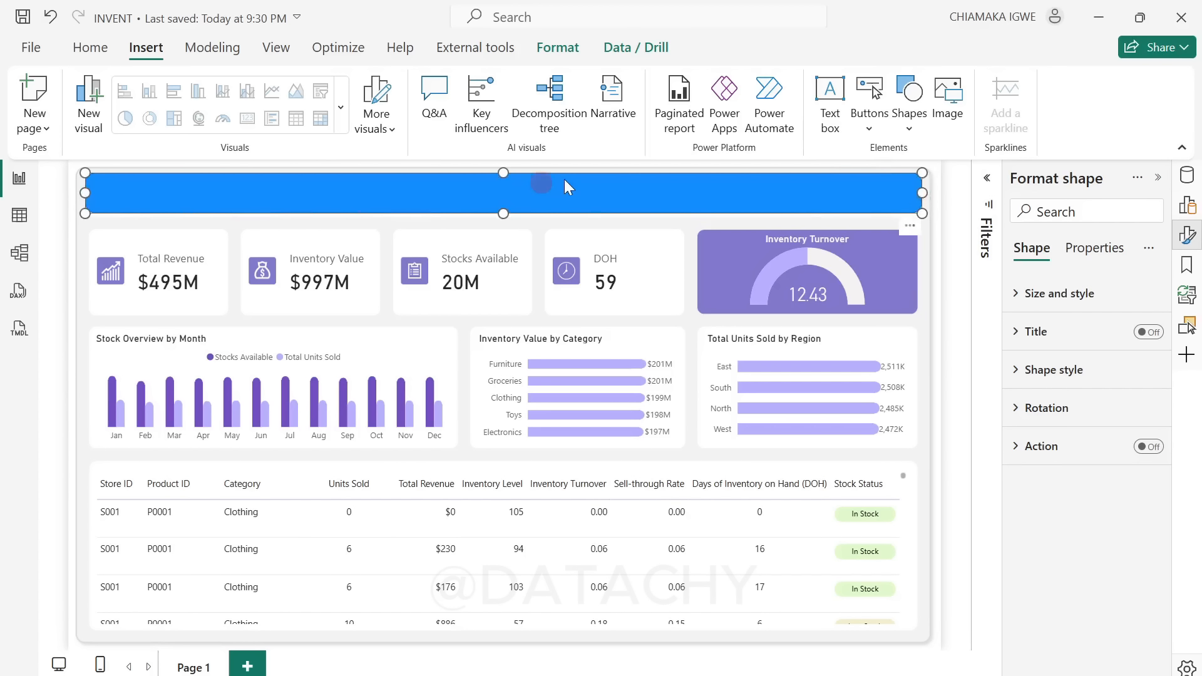
left_click_drag(501, 209, 505, 208)
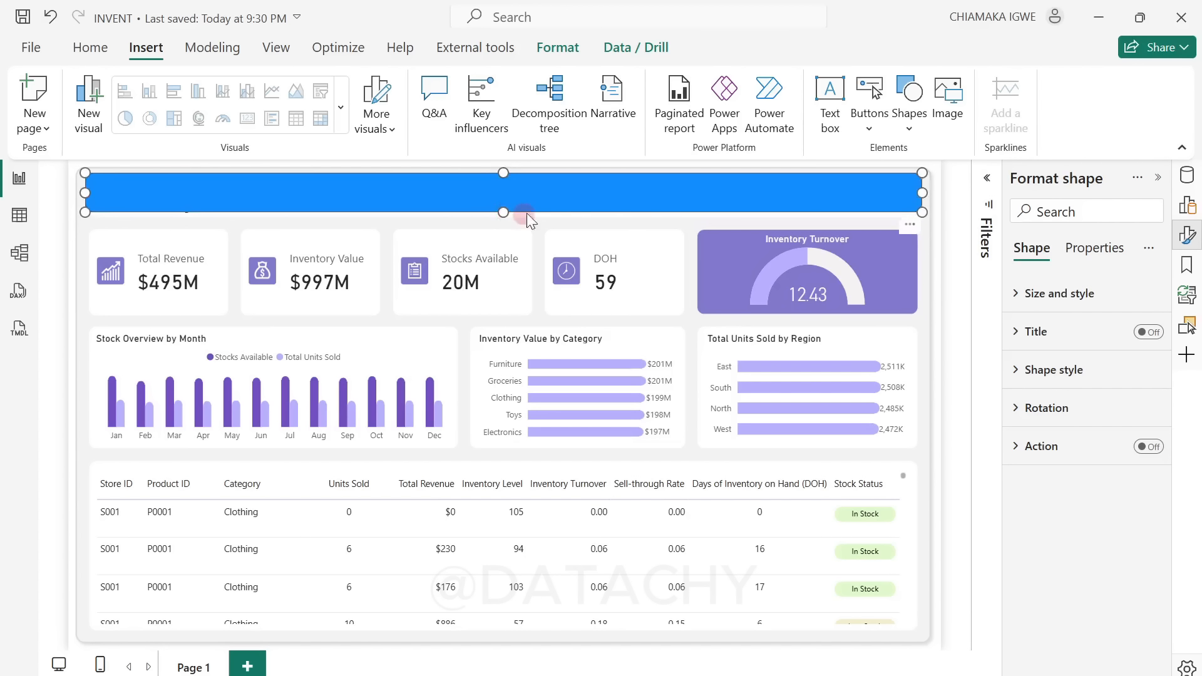
Step: Set the rounded rectangle's fill color to white
left_click(1031, 301)
scroll(1069, 343, "down", 5)
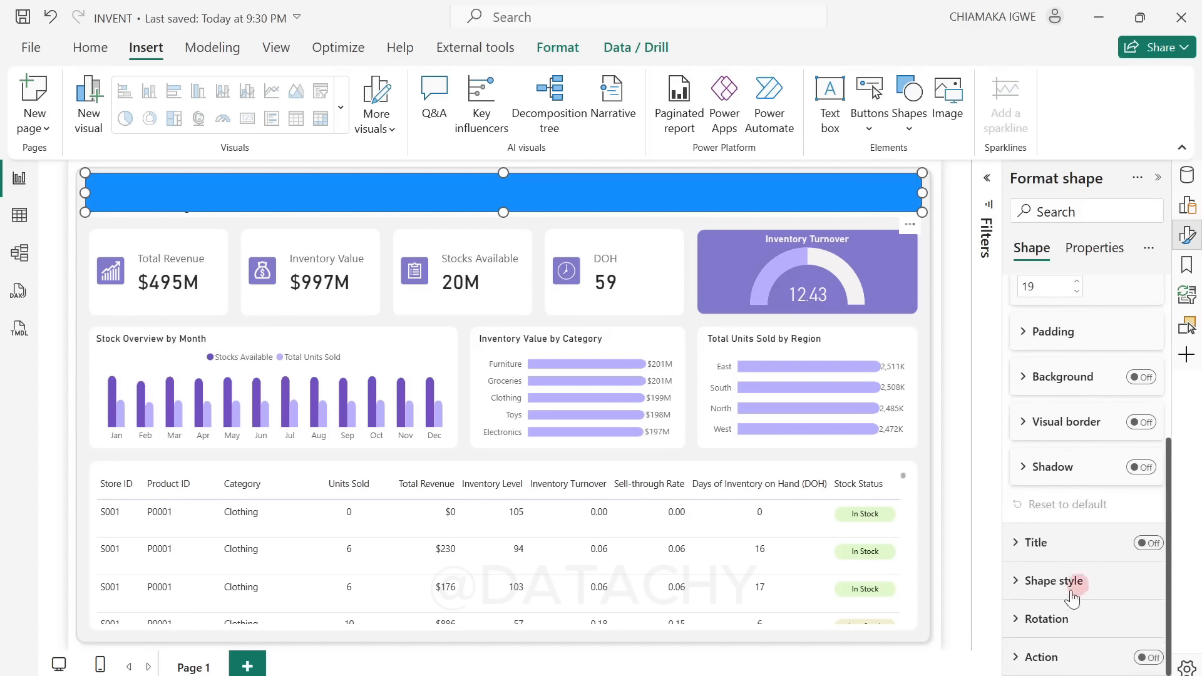
left_click(1027, 580)
left_click(1028, 435)
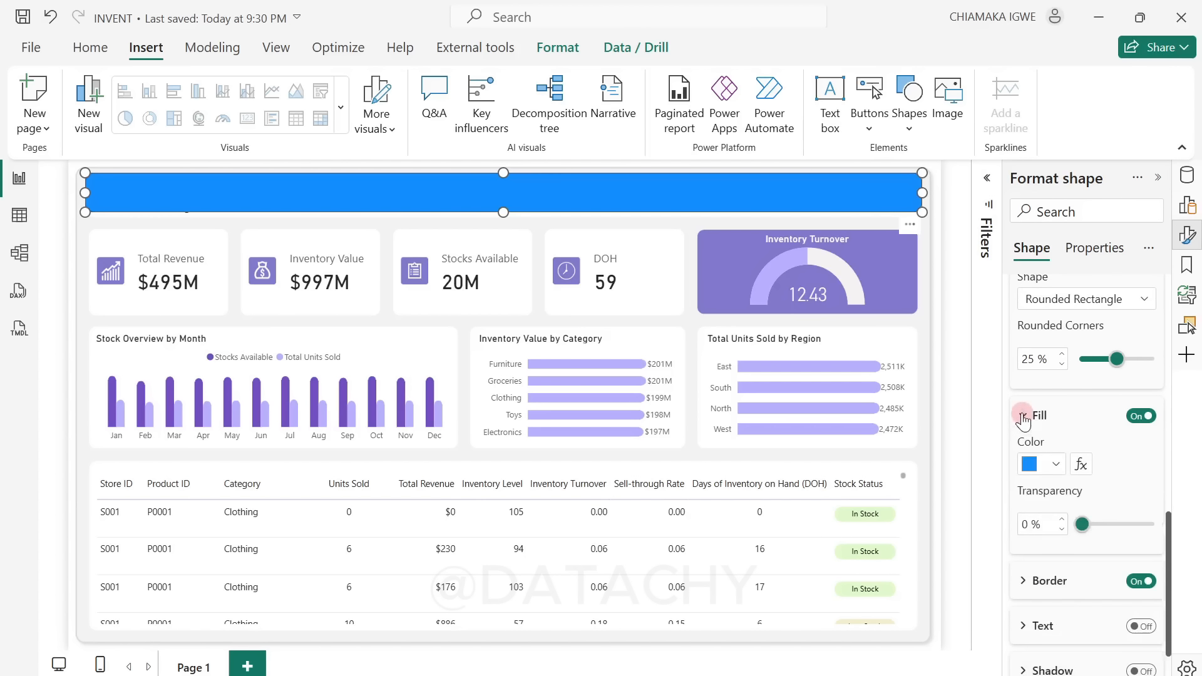
left_click(1057, 464)
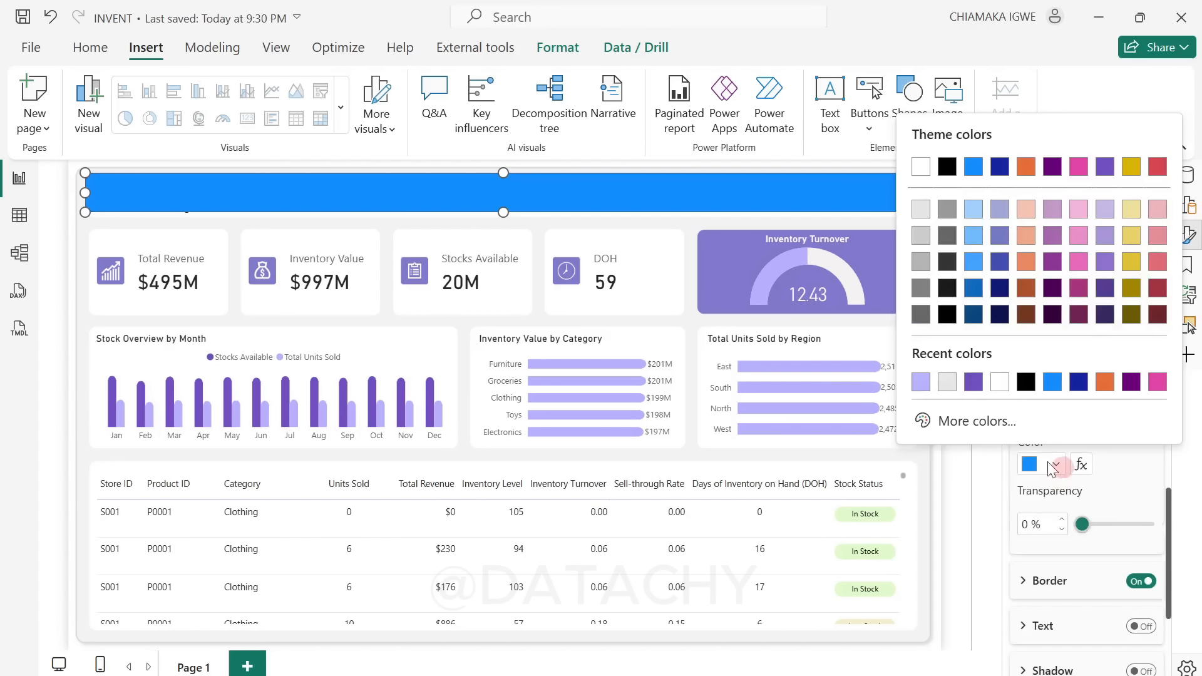
left_click(1000, 384)
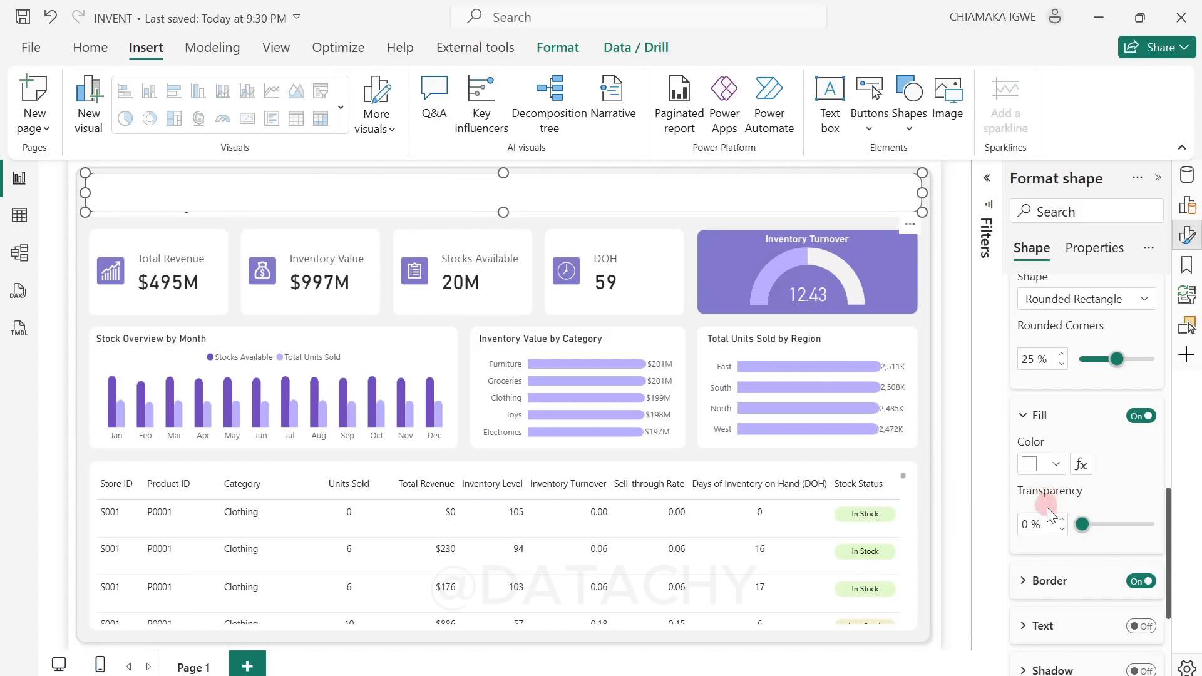
Step: Set the rounded rectangle's border color to white and deselect the shape
left_click(1034, 580)
scroll(1062, 539, "down", 3)
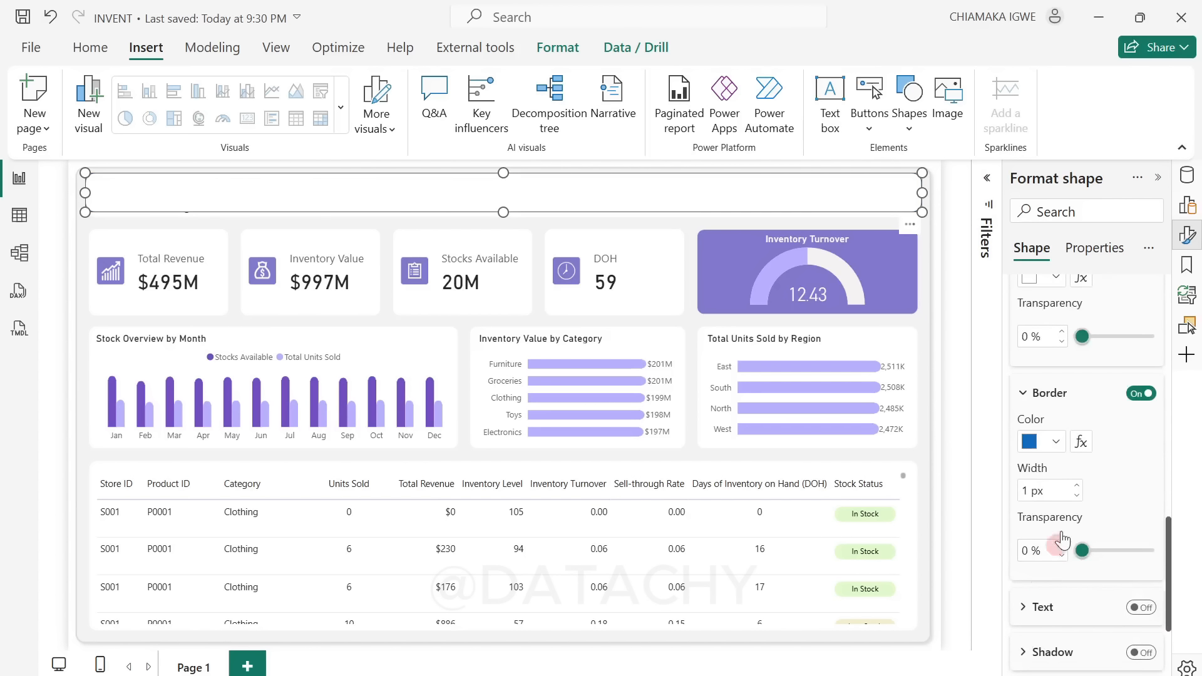
left_click(1056, 442)
left_click(921, 359)
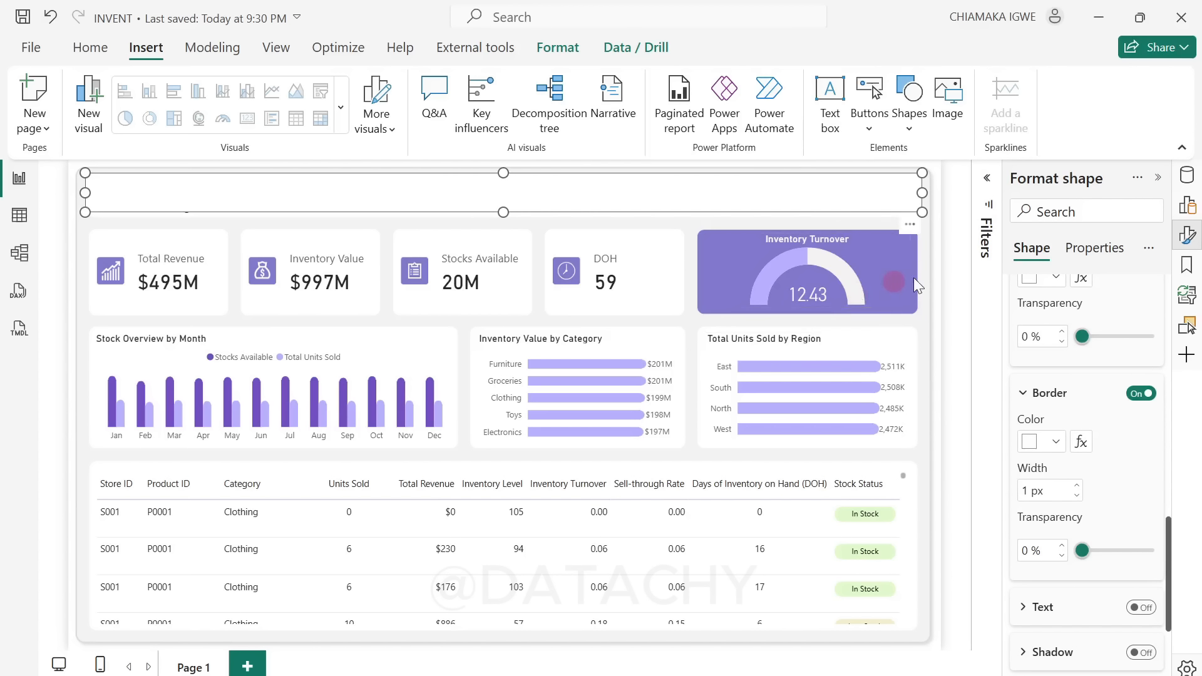
left_click(941, 269)
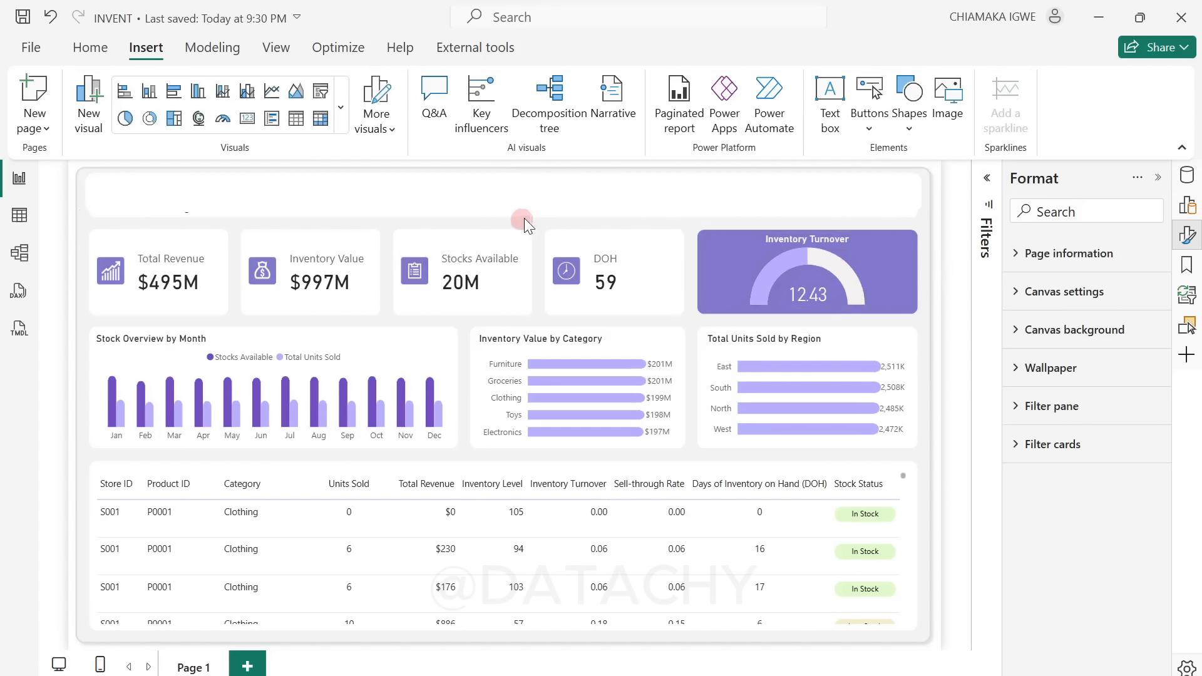
Step: Move the white rounded rectangle down to horizontal 24, vertical 30 so it covers the dashboard title
left_click_drag(572, 206, 573, 212)
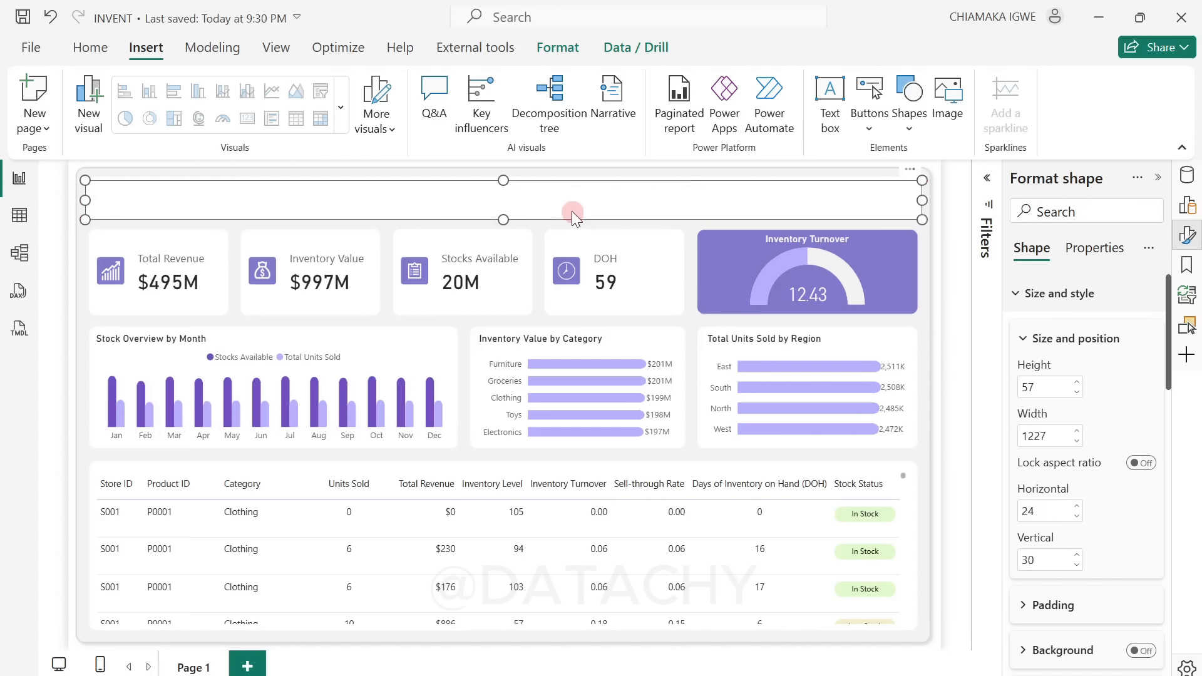
left_click(945, 239)
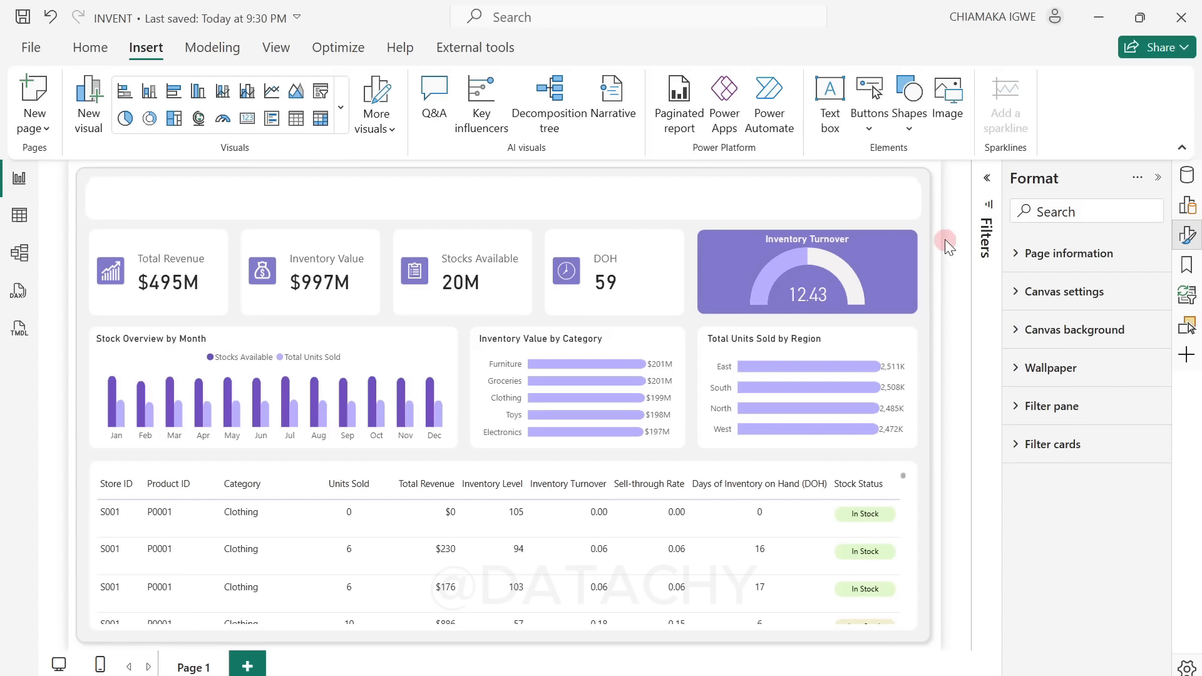
left_click(389, 201)
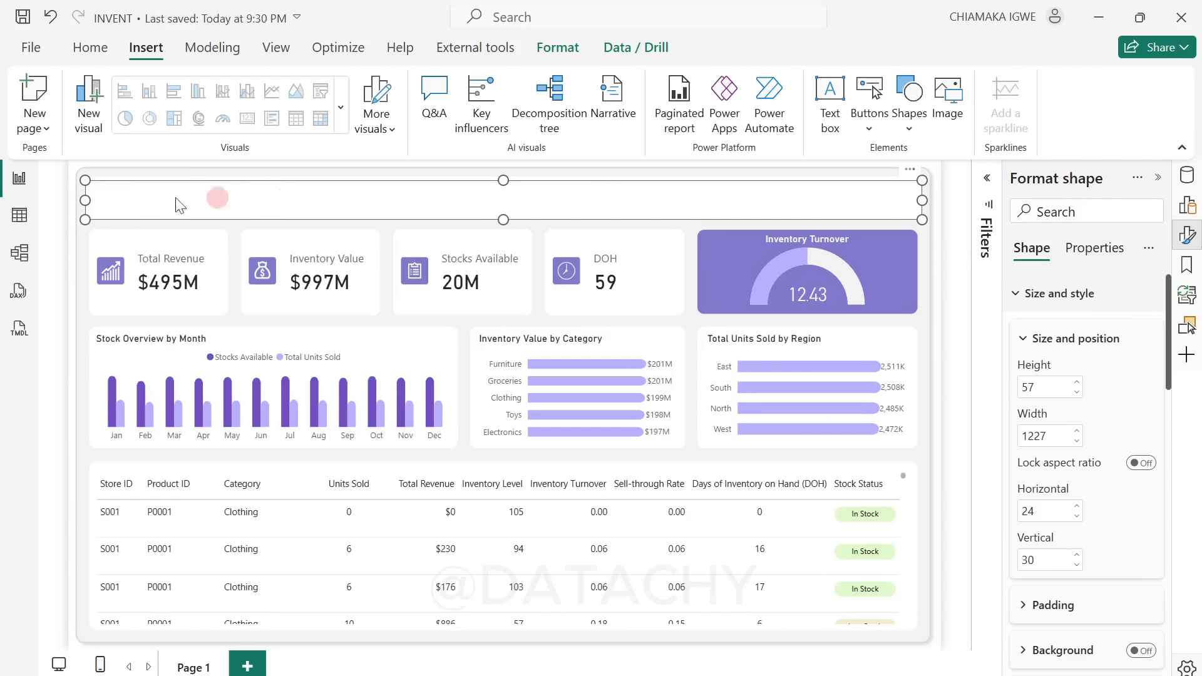
left_click(104, 199)
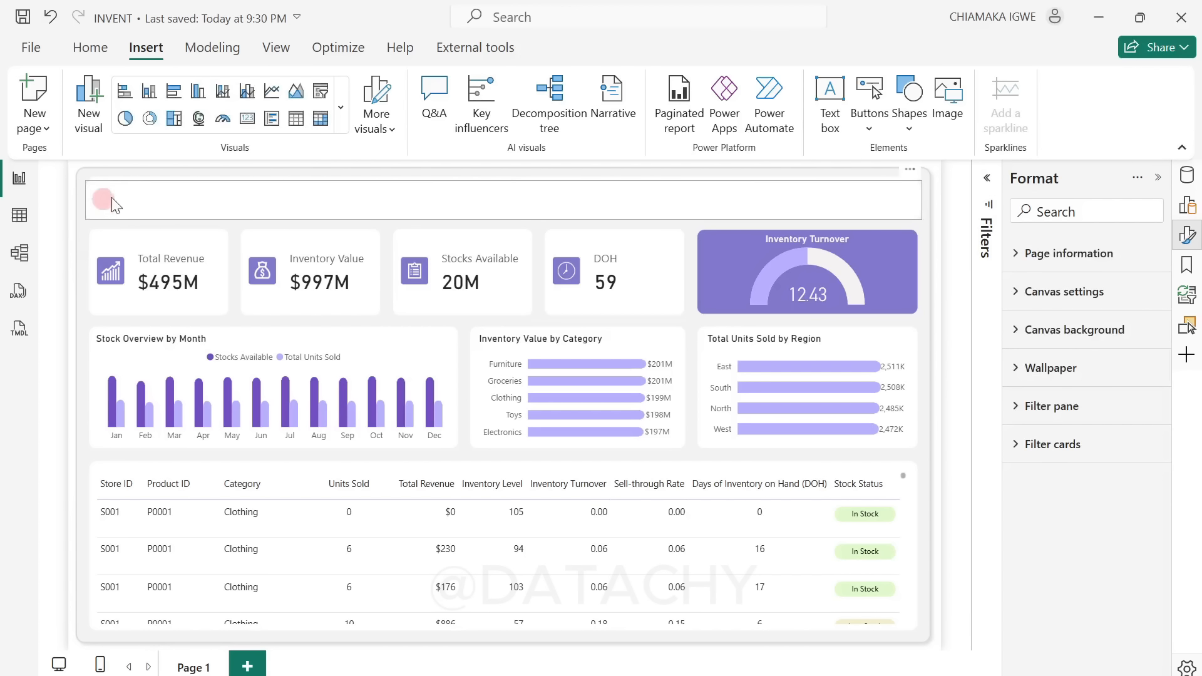
Step: Insert a slicer at the start of the white header band and size it to about 128 by 49
left_click(321, 98)
left_click(534, 244)
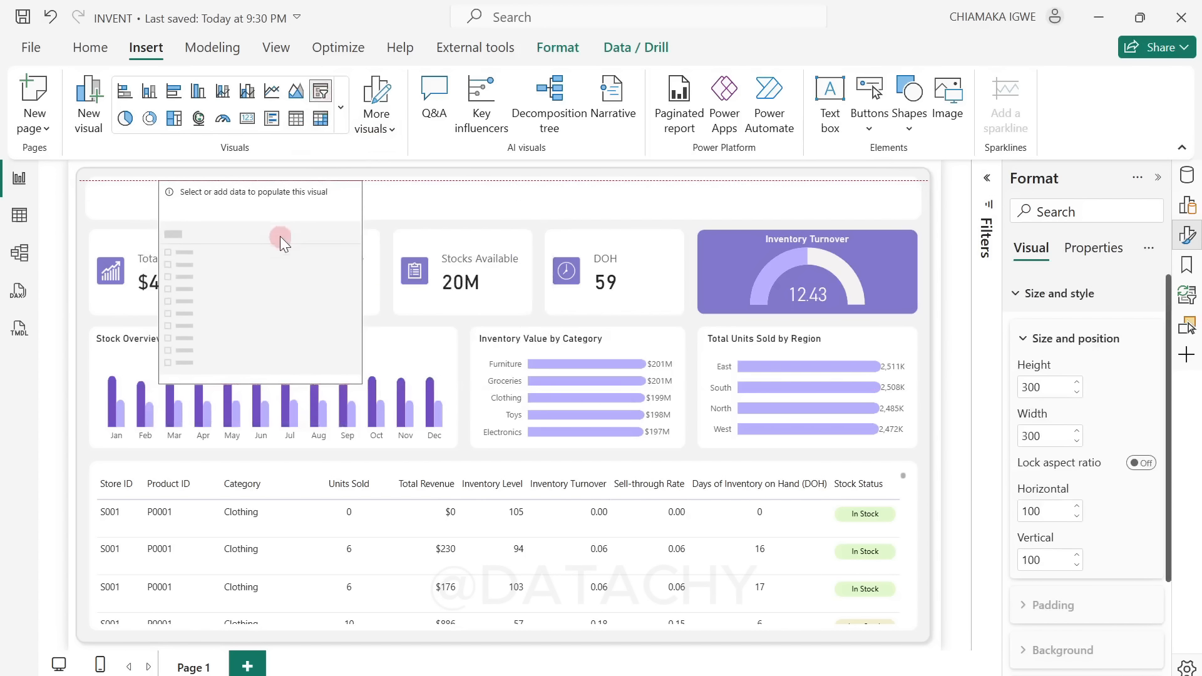
left_click_drag(280, 235, 213, 239)
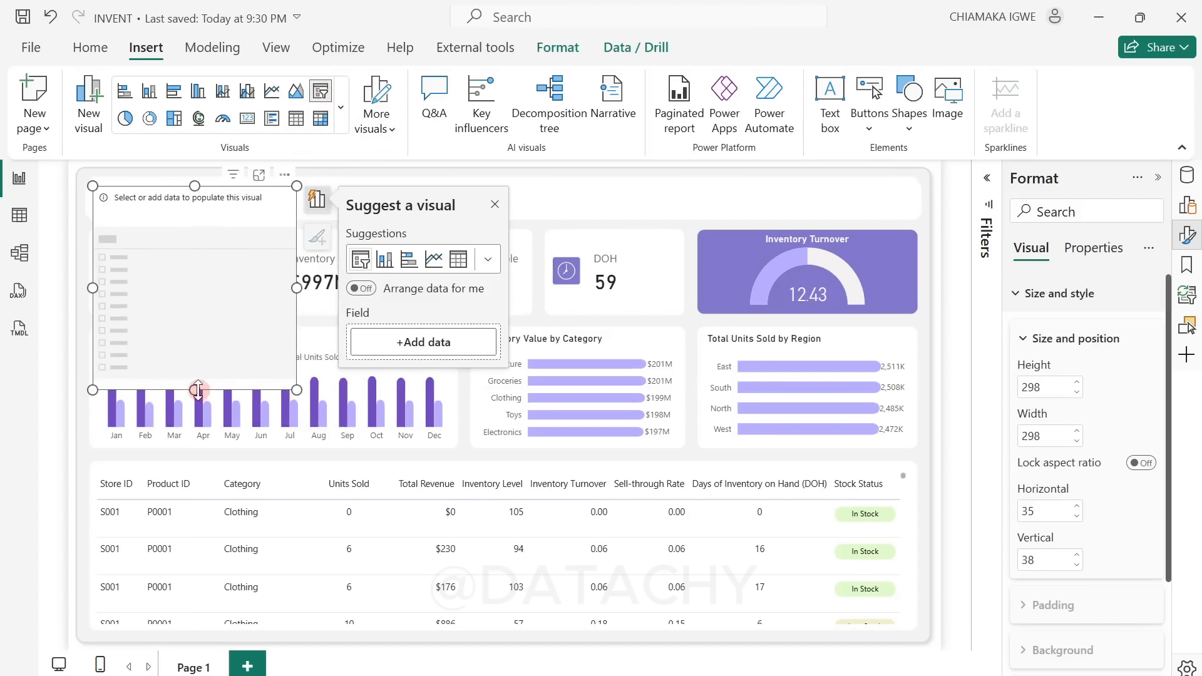
left_click_drag(195, 390, 196, 217)
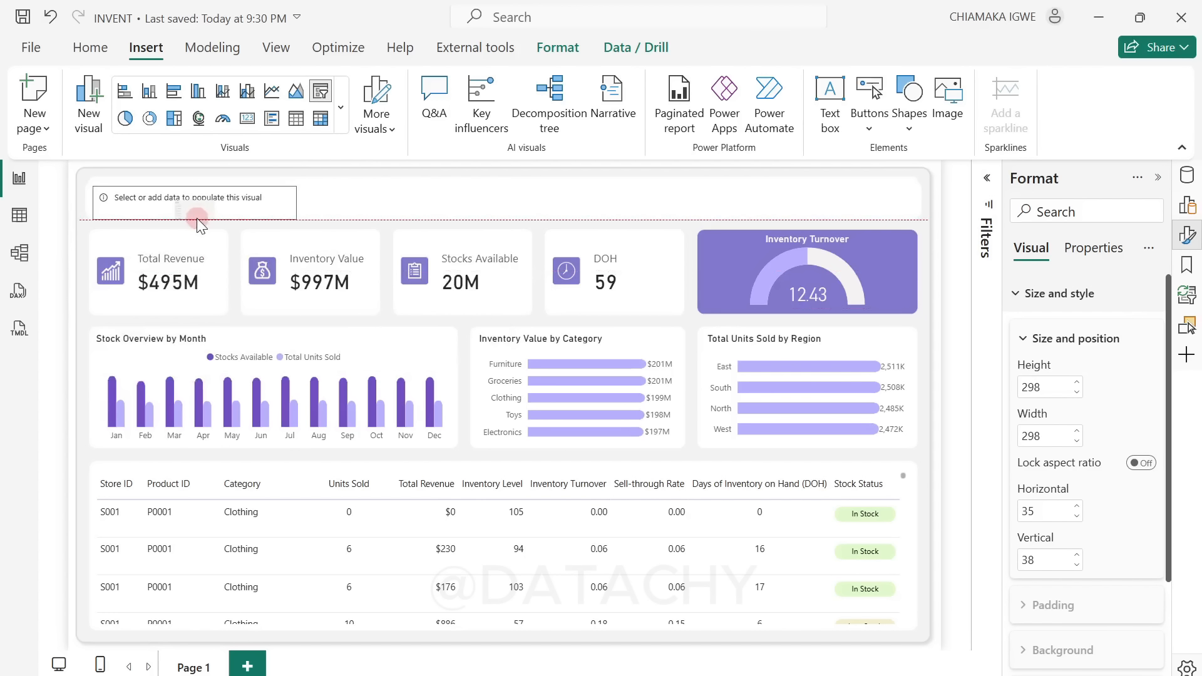
left_click(268, 205)
left_click_drag(297, 202, 136, 200)
left_click(141, 204)
Step: Add the Year field from the Date table to the new header slicer
left_click(1188, 176)
scroll(1078, 513, "down", 3)
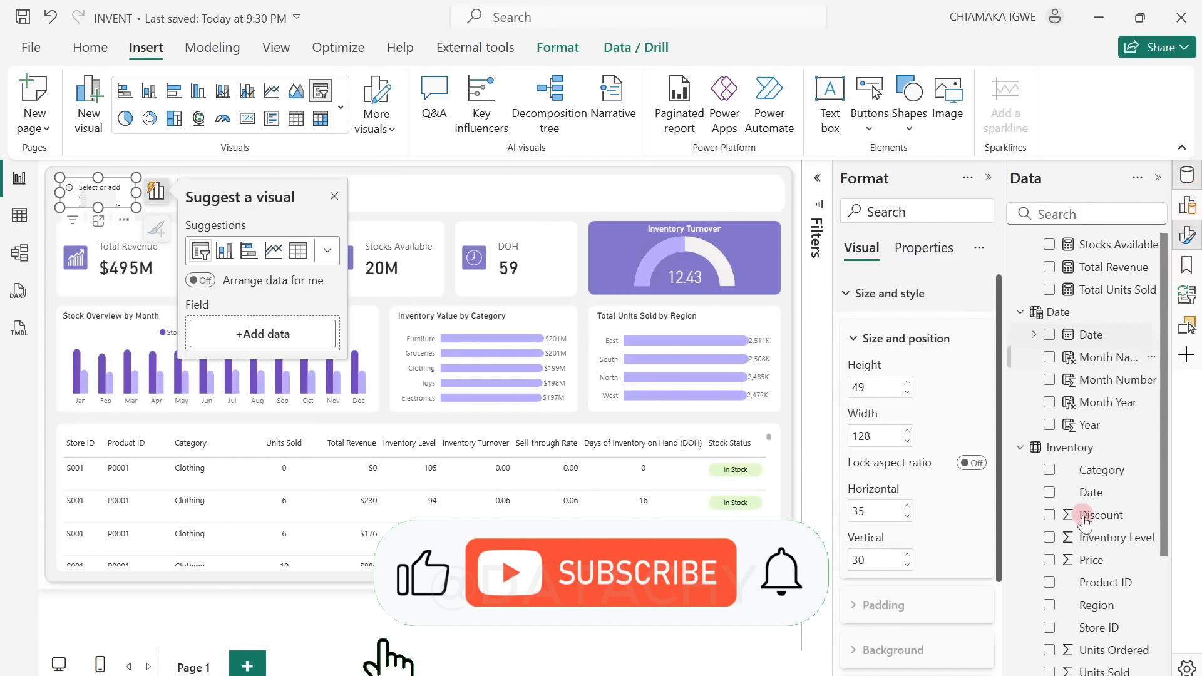
left_click(1049, 416)
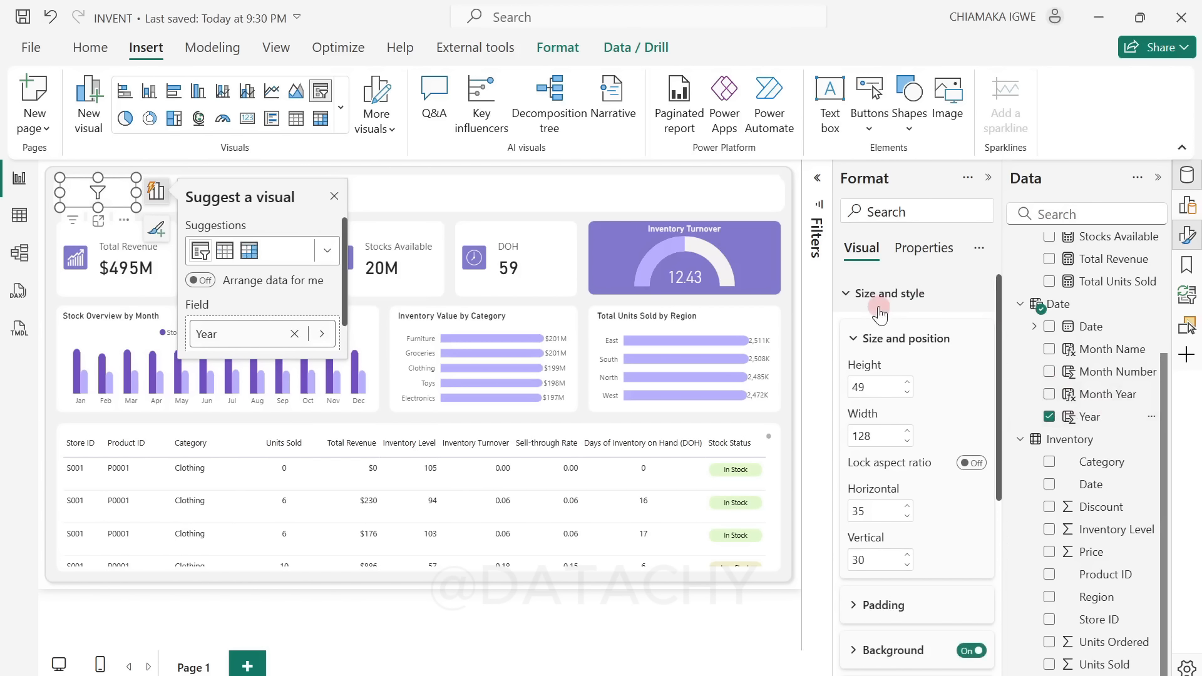
Step: Set the Year slicer's style to Dropdown
scroll(899, 461, "down", 5)
left_click(883, 539)
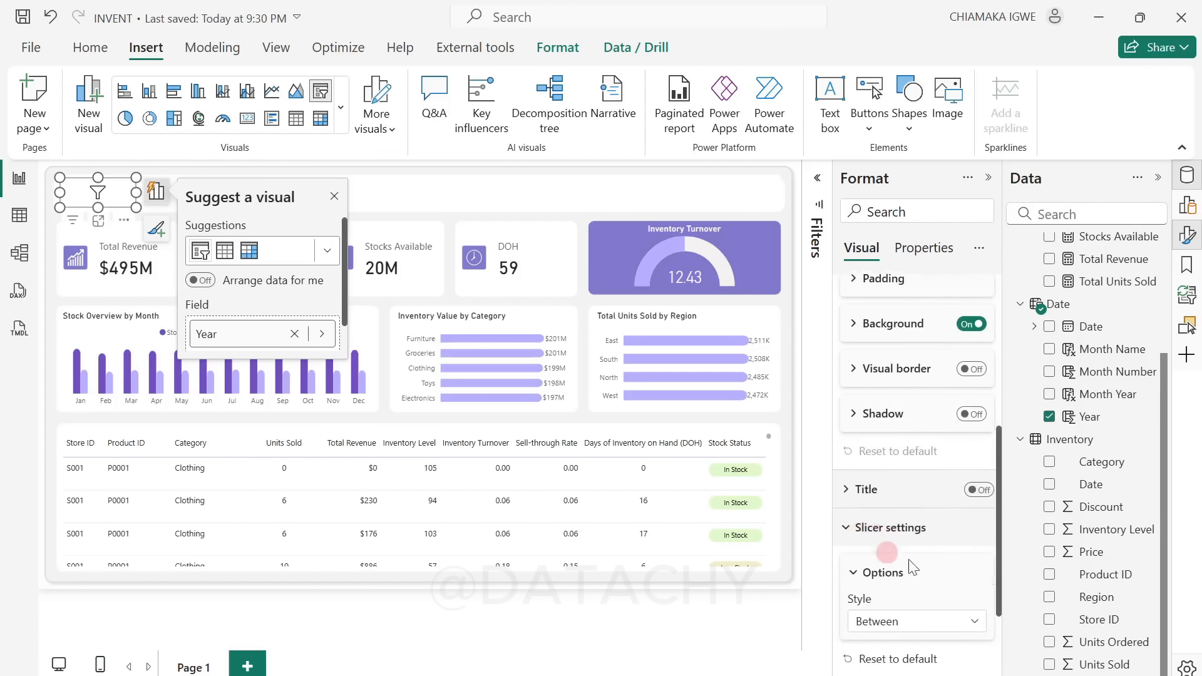
scroll(913, 567, "down", 2)
left_click(948, 506)
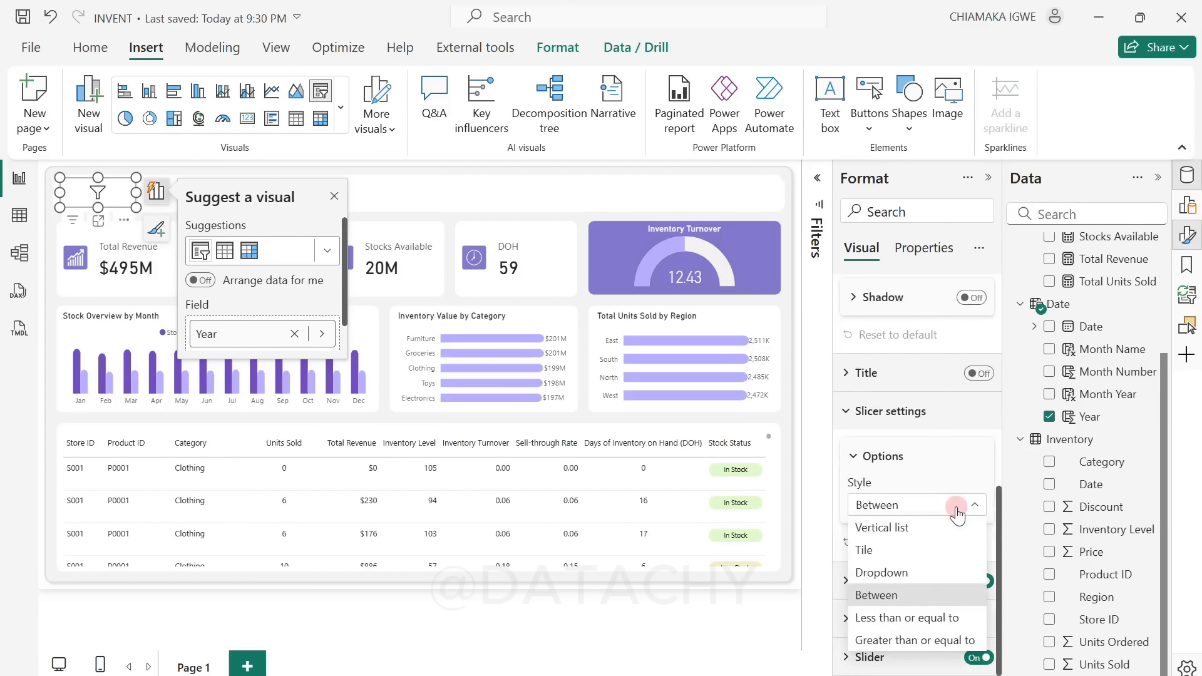
left_click(877, 574)
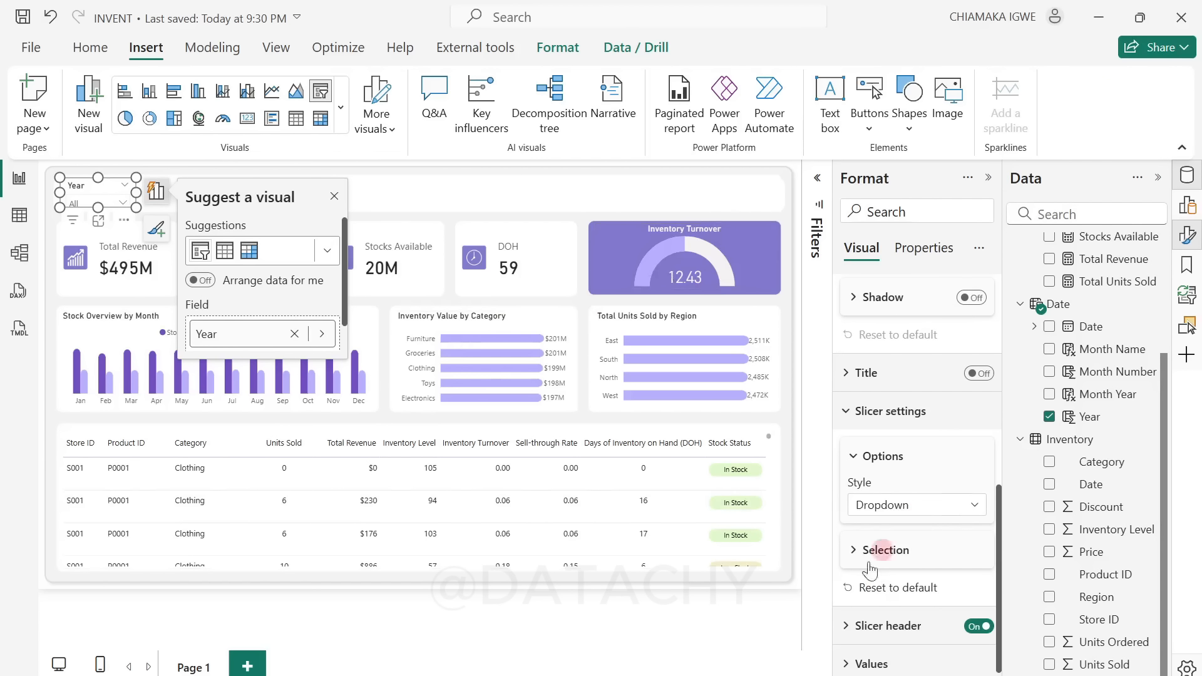
Step: Set the Year slicer's header font size to 9 and deselect the slicer
left_click(858, 626)
scroll(947, 615, "down", 3)
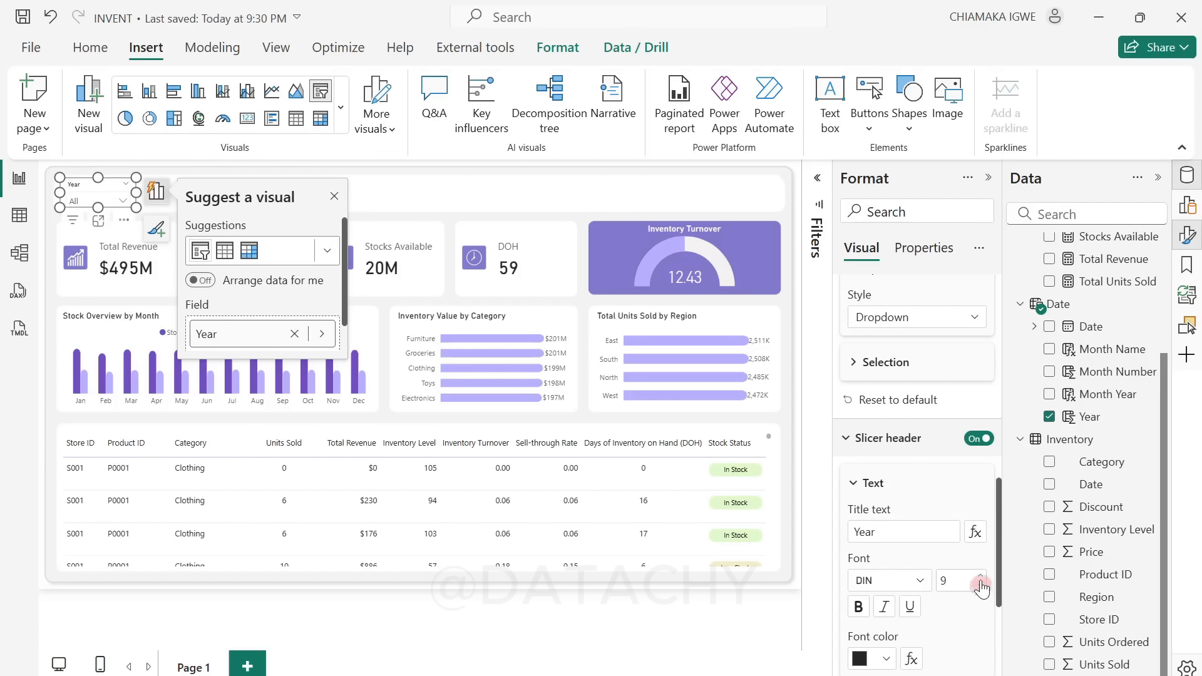
left_click(332, 198)
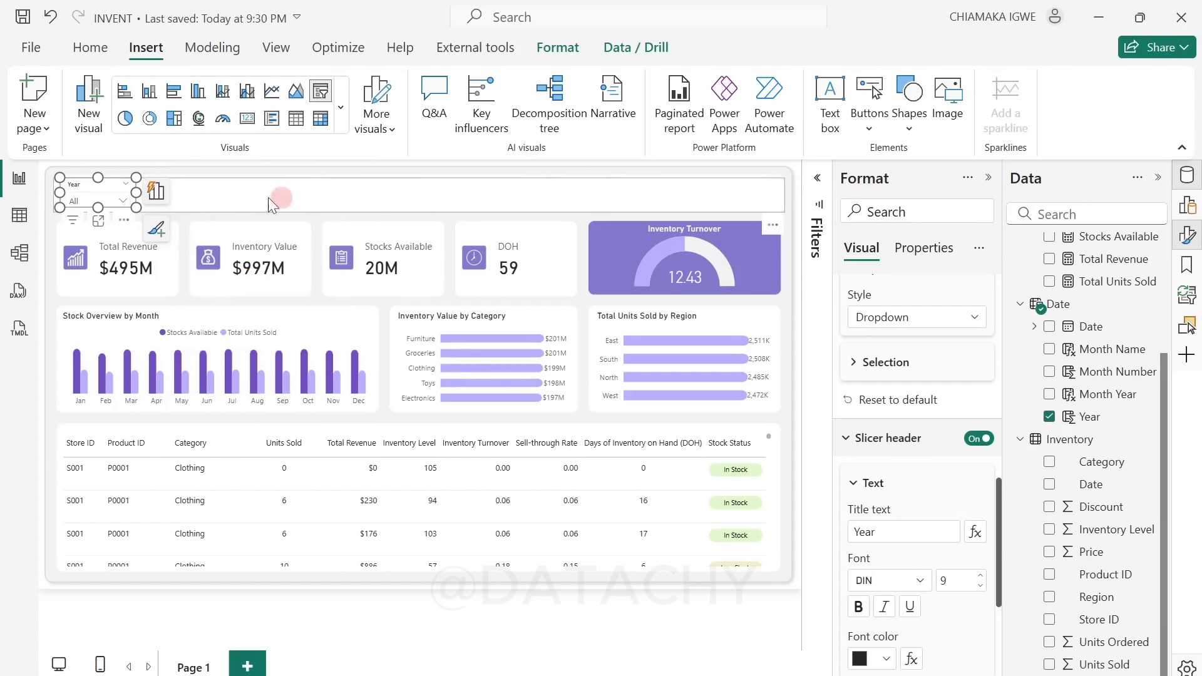
left_click(47, 212)
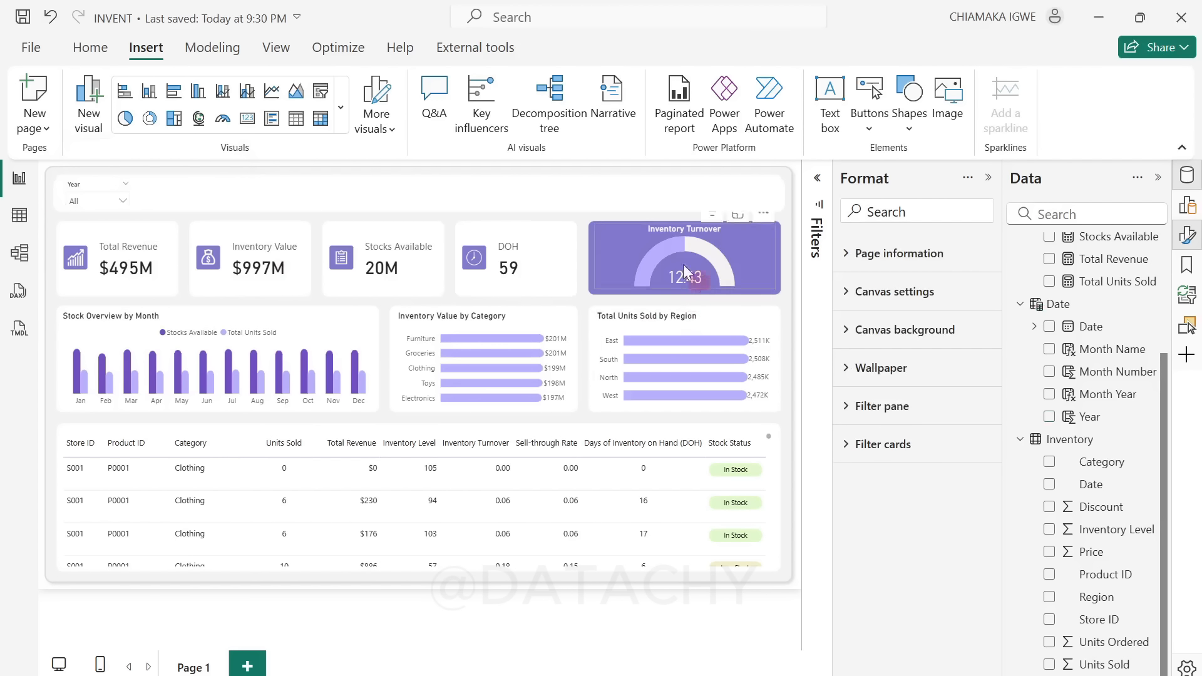
Step: Duplicate the Year slicer, place the copy beside it at about horizontal 176, vertical 34, and replace its field with Month Name
left_click(95, 185)
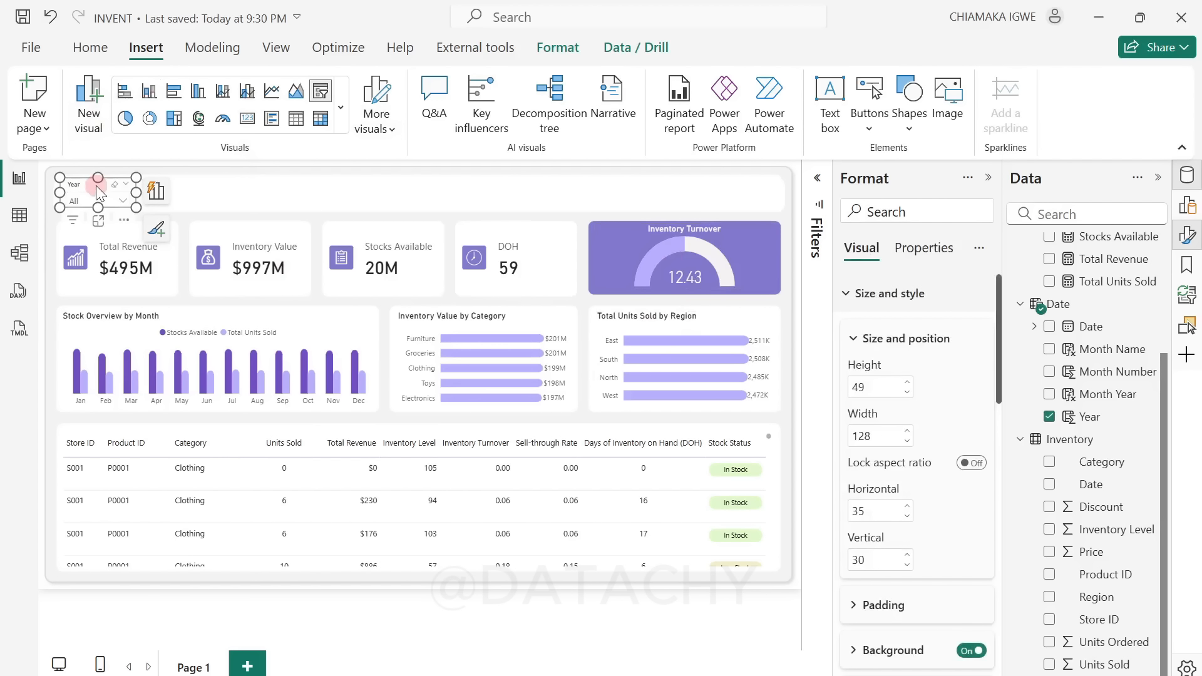
key("ctrl+c")
key("ctrl+v")
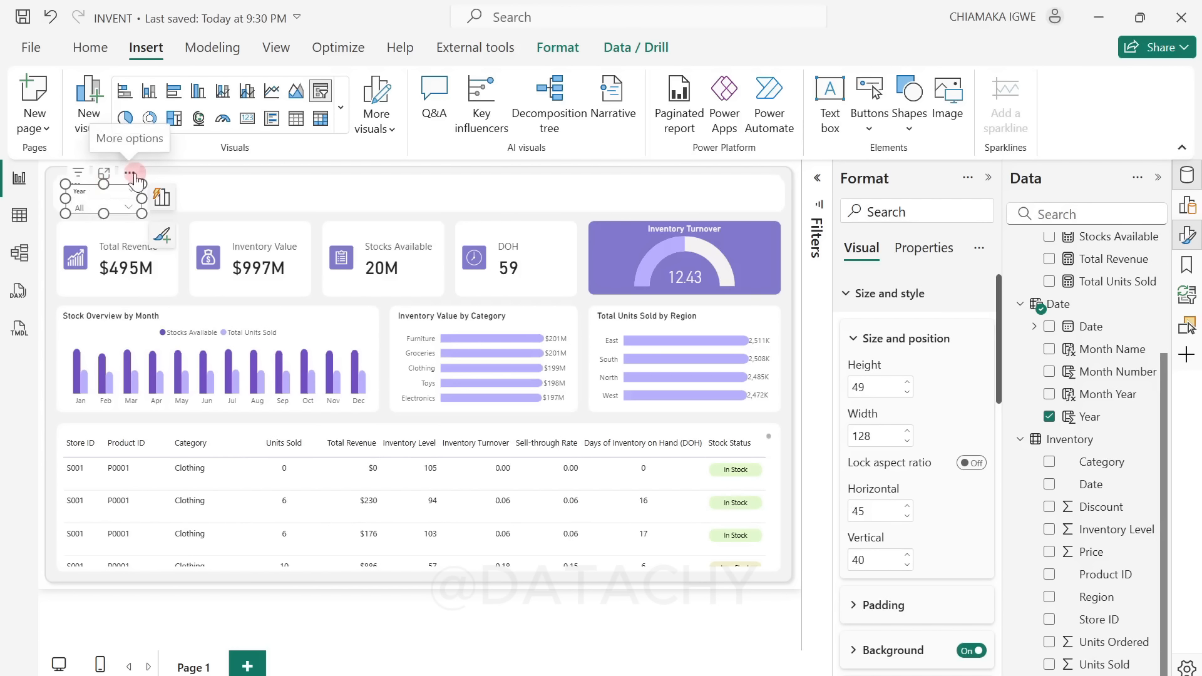
left_click_drag(104, 186, 217, 171)
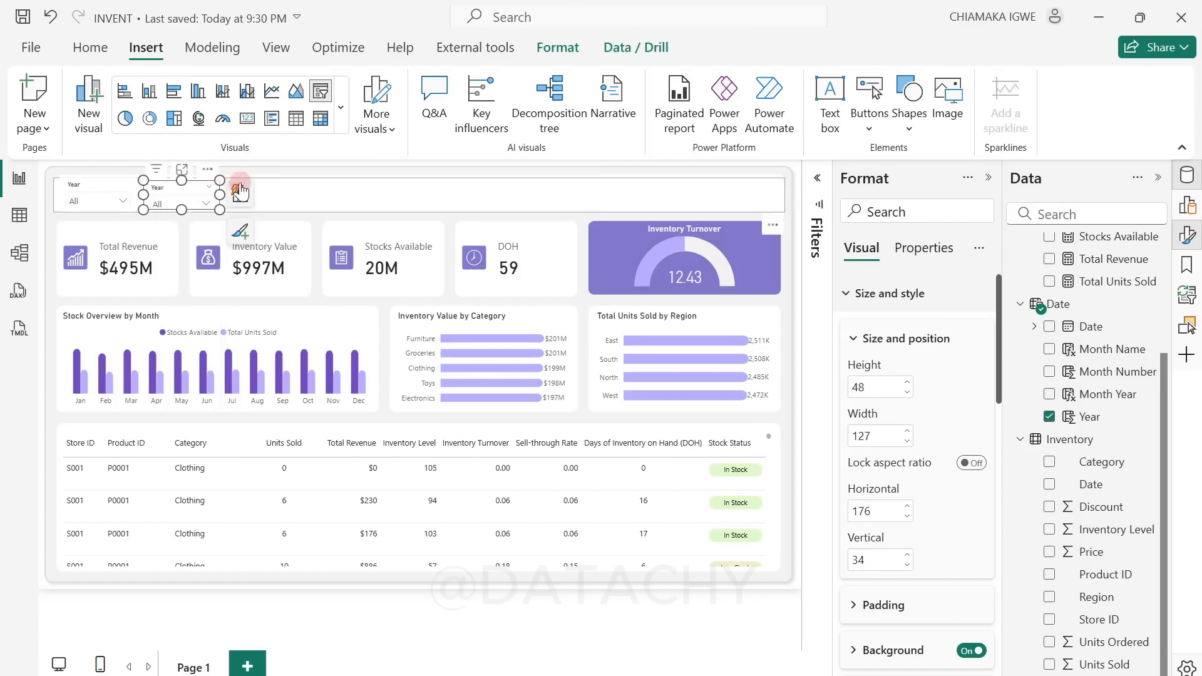
left_click(1050, 417)
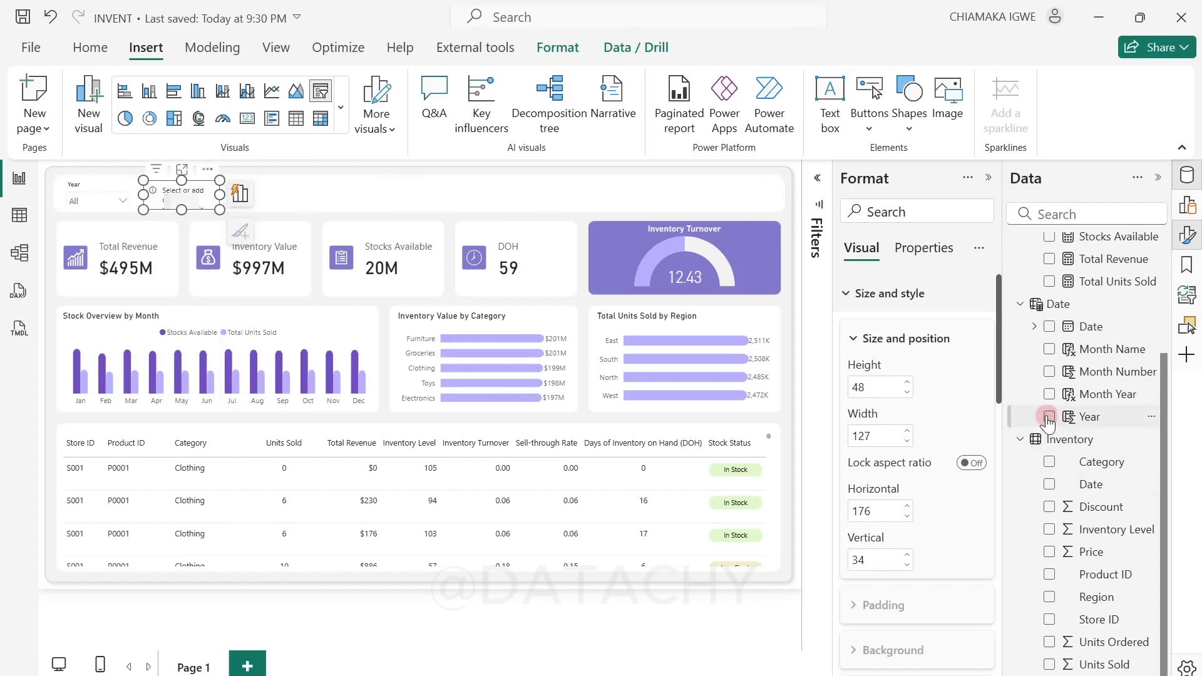
left_click(1026, 351)
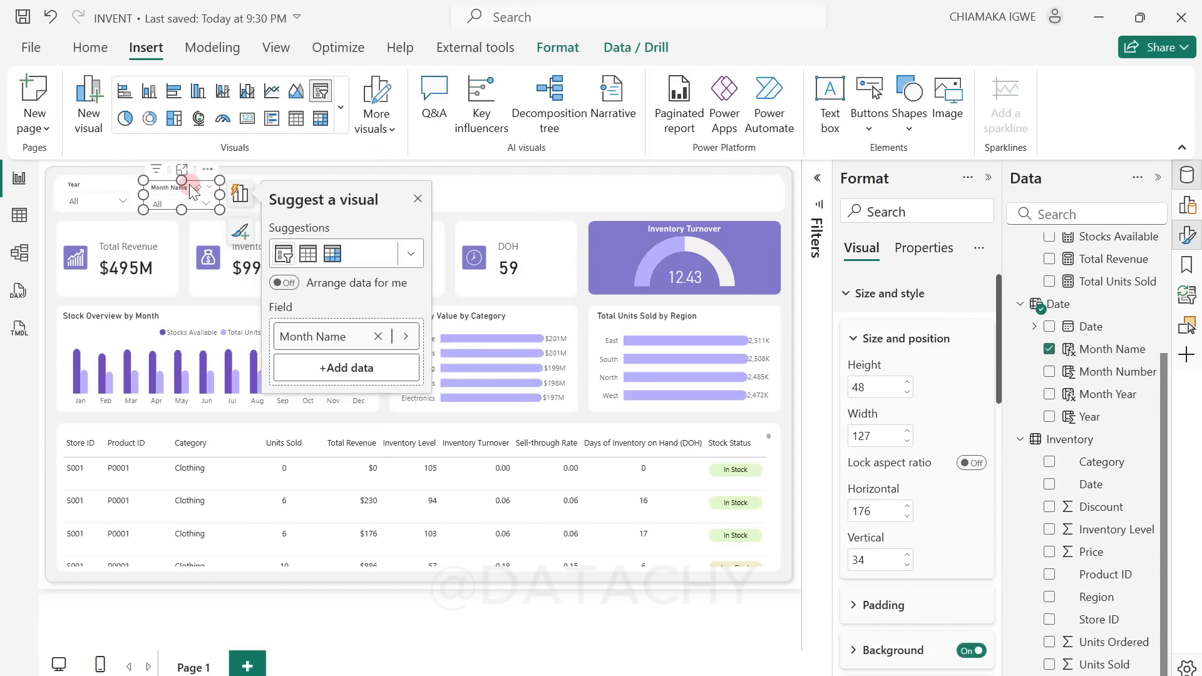
Step: Duplicate the Month Name slicer to about horizontal 321, vertical 36, and replace its field with Region from the Inventory table
left_click_drag(193, 191, 291, 171)
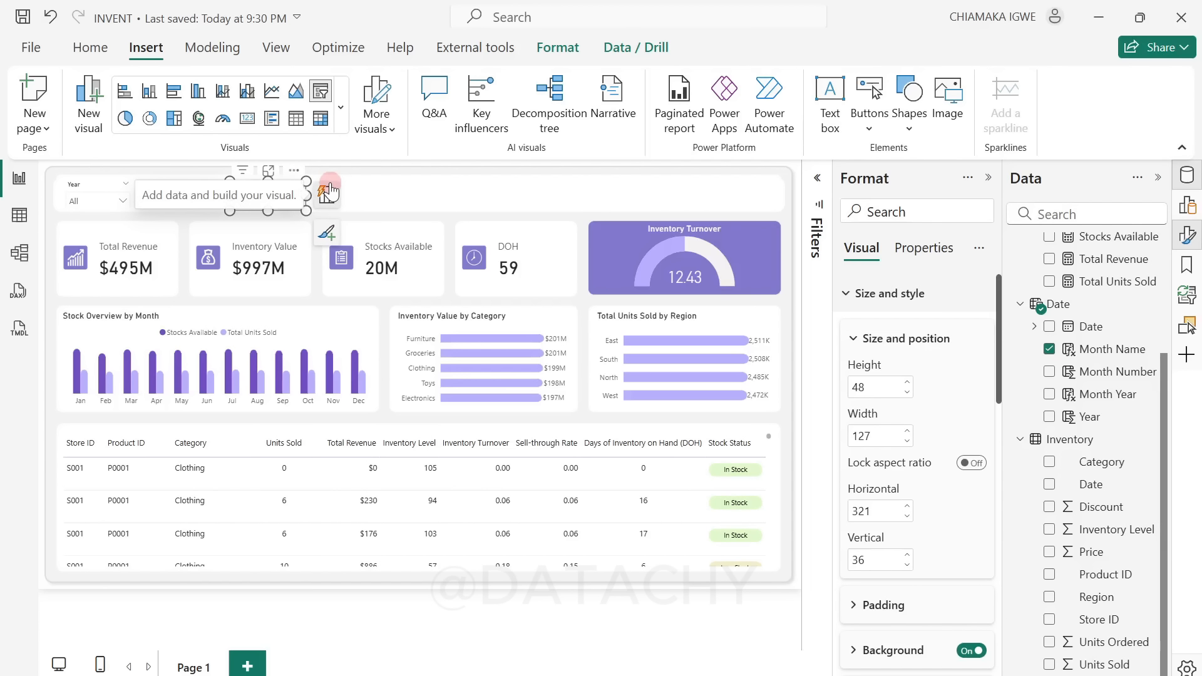
left_click(1050, 350)
left_click(1050, 598)
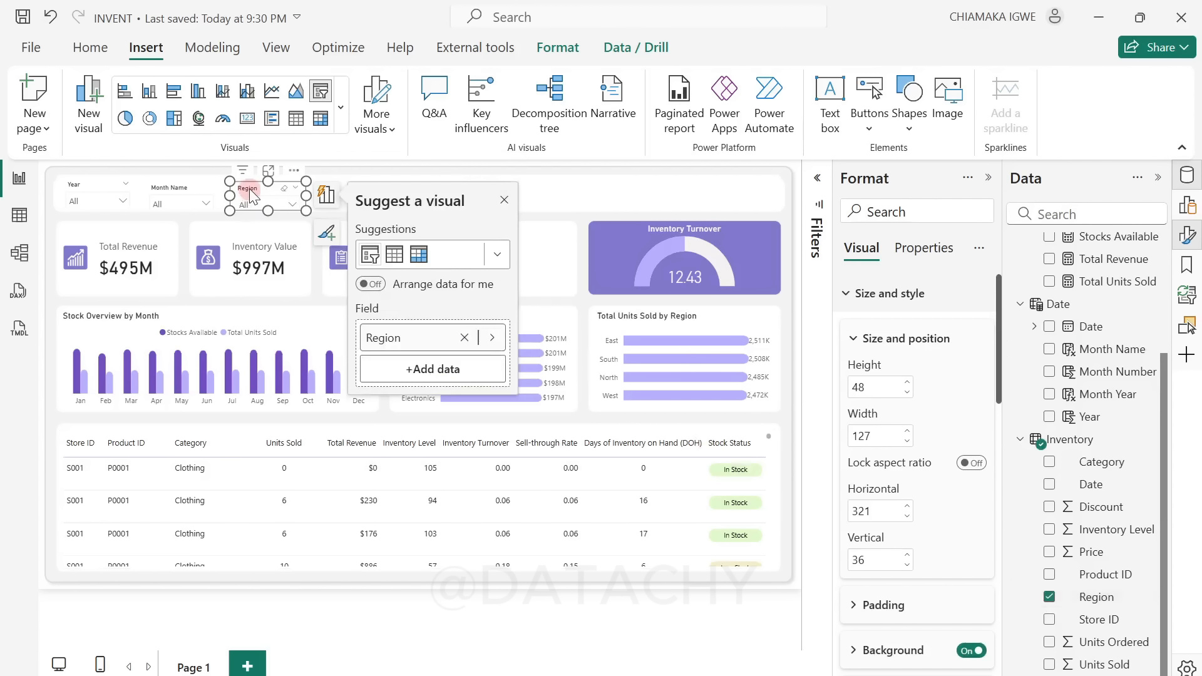
Step: Duplicate the Region slicer to about horizontal 732, vertical 34, and replace its field with Store ID
left_click_drag(249, 189, 255, 195)
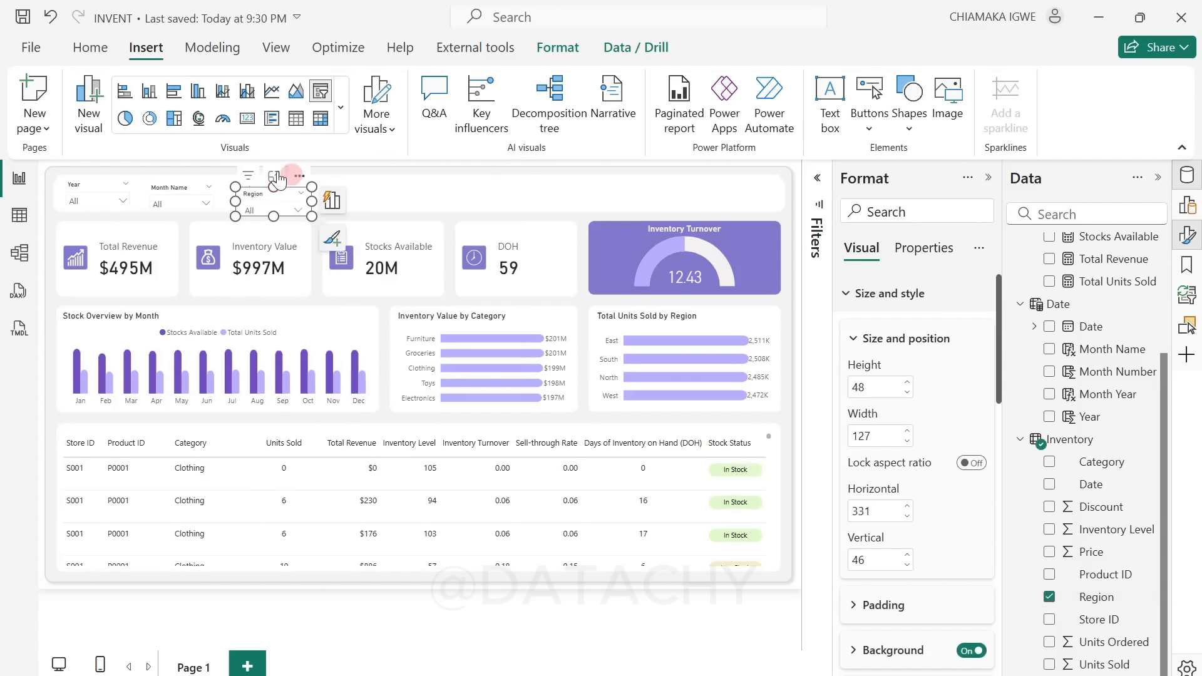
left_click_drag(389, 183, 539, 168)
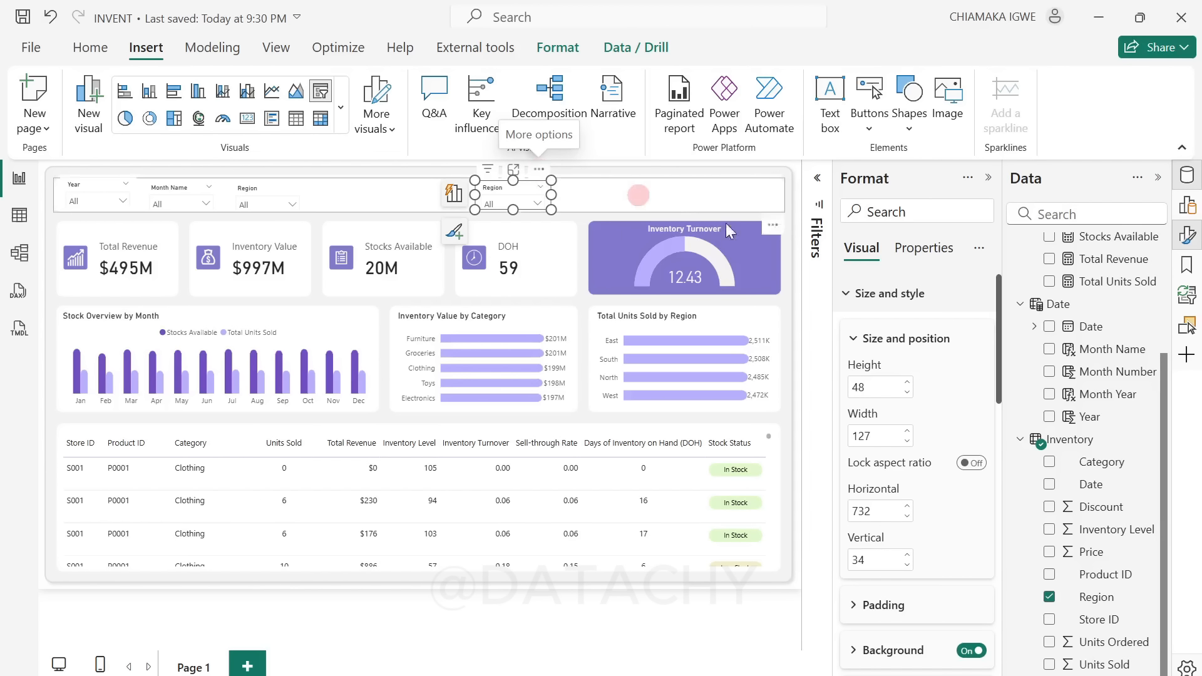
left_click(1050, 598)
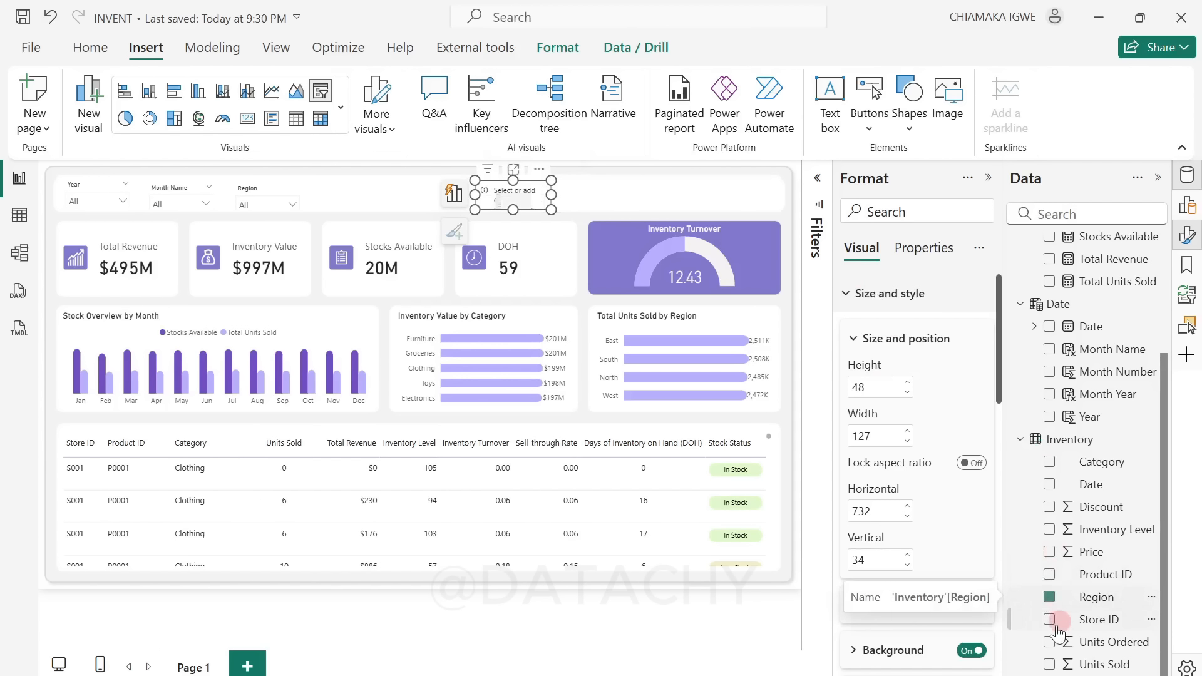
left_click(1050, 621)
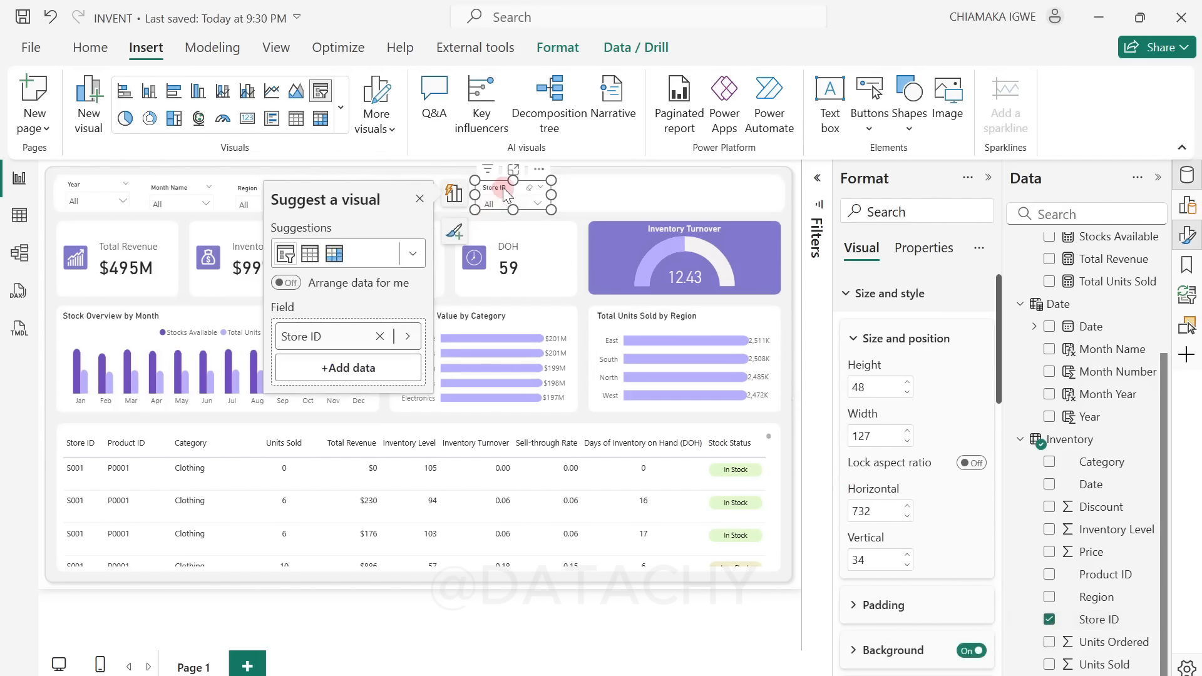
Step: Duplicate the Store ID slicer to about horizontal 880, vertical 36, and replace its field with Category
left_click_drag(503, 187, 635, 172)
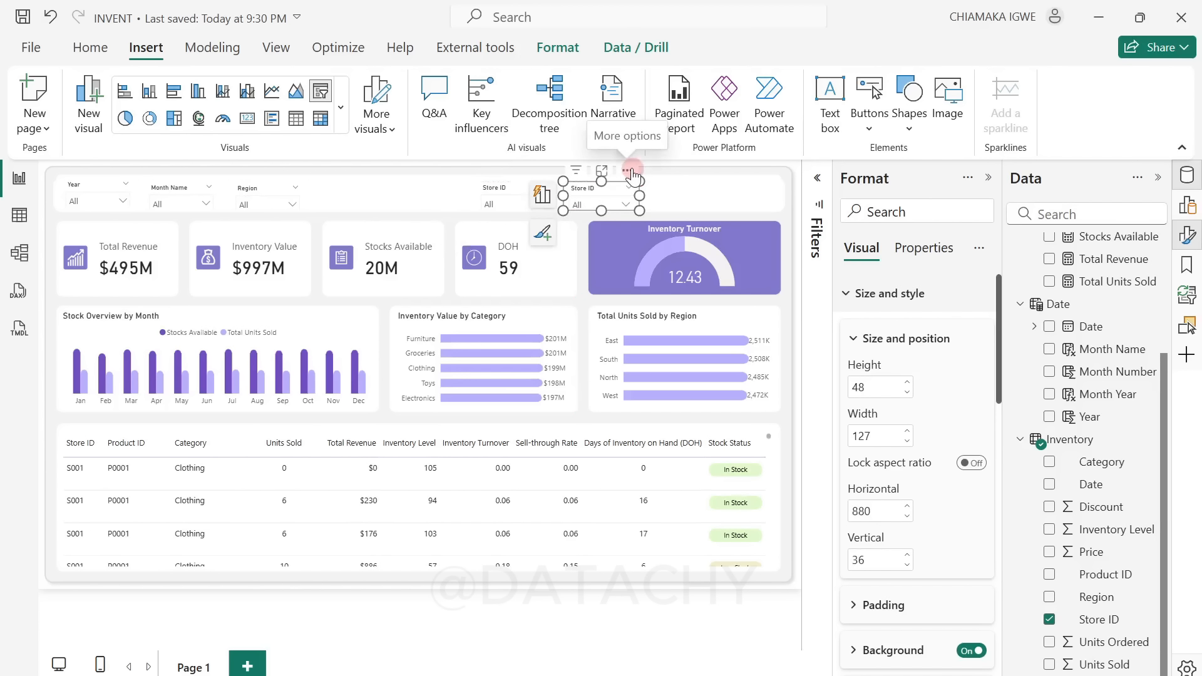
double_click(1073, 620)
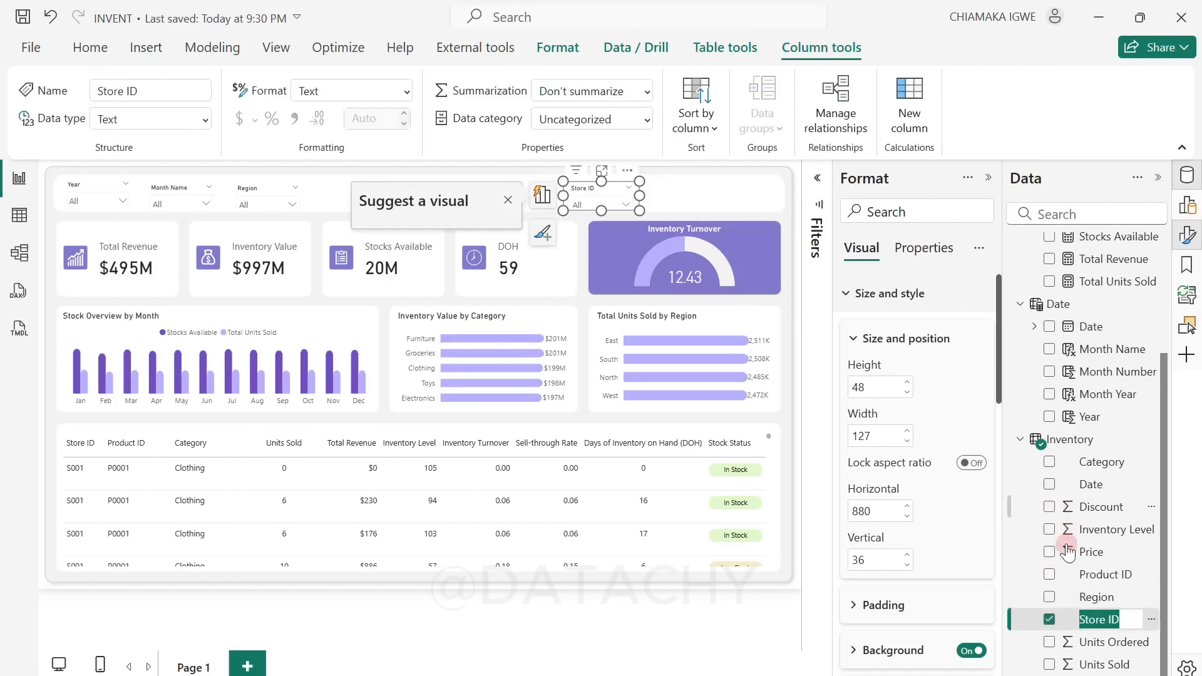
left_click(1049, 621)
left_click(1050, 462)
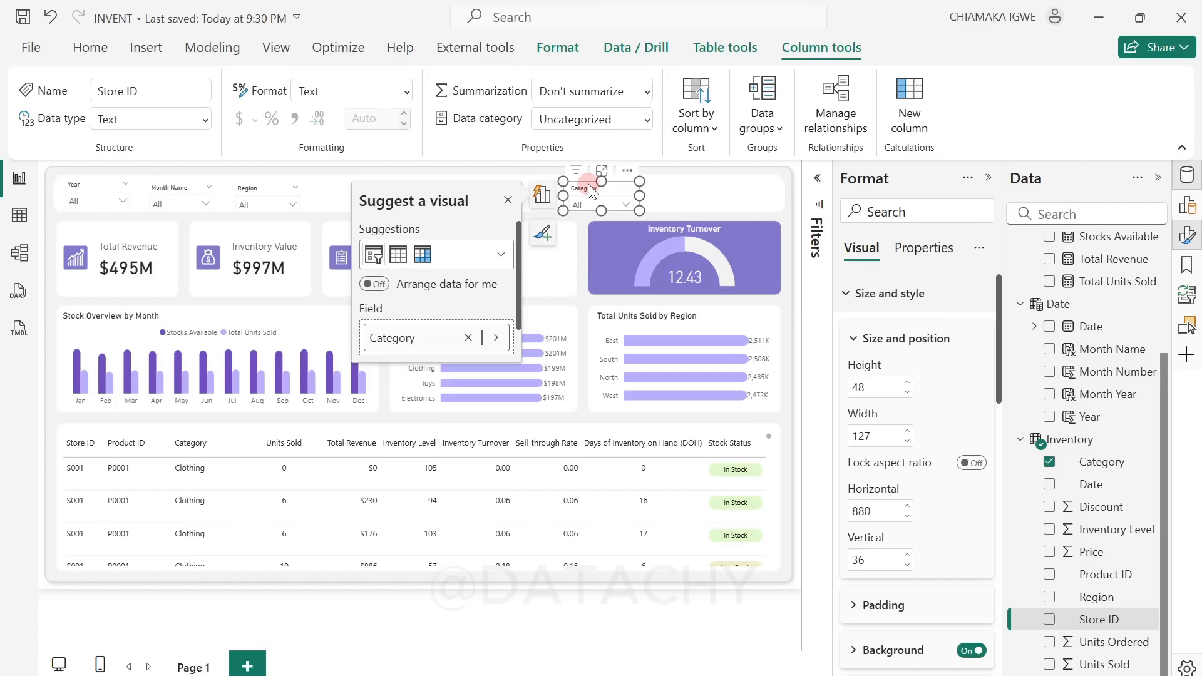
Step: Duplicate the Category slicer to about horizontal 1107, vertical 36, replace its field with Product ID, and deselect it
left_click_drag(588, 183, 764, 175)
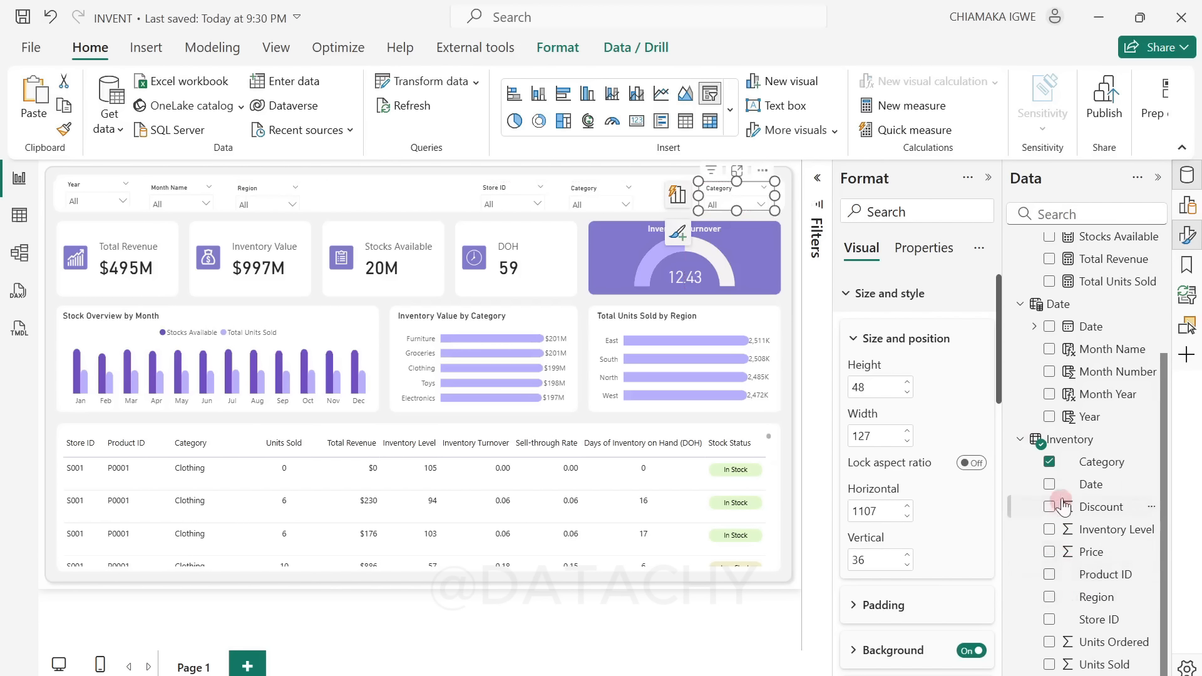
left_click(1051, 463)
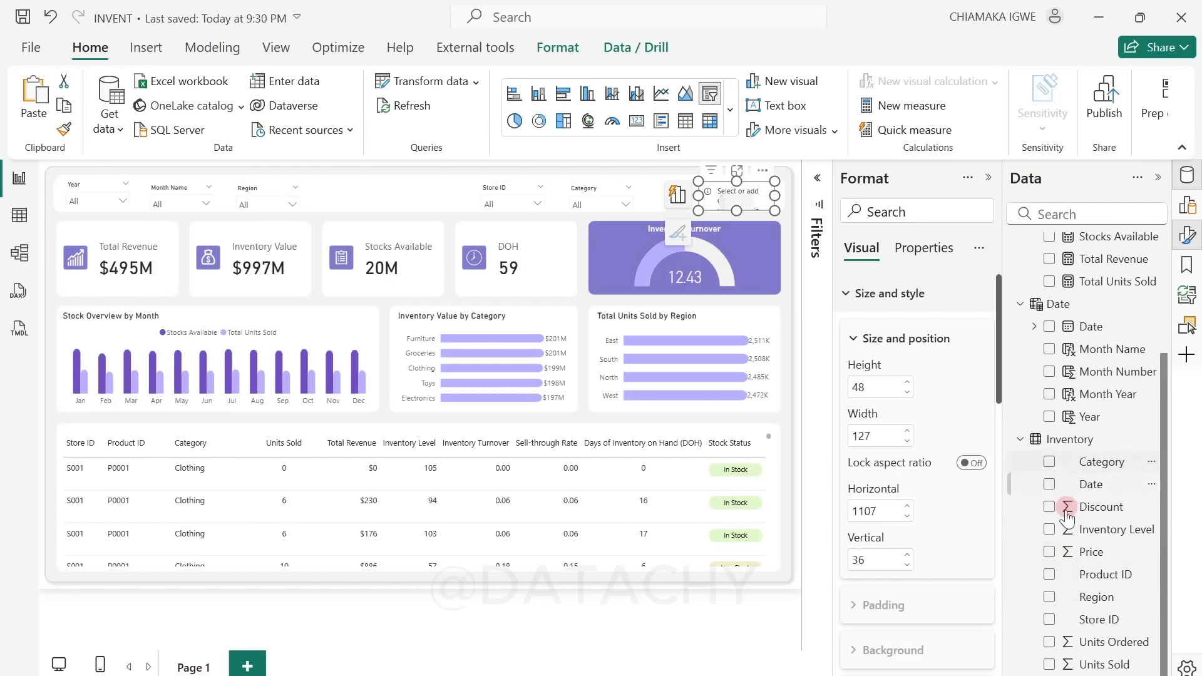
left_click(1050, 575)
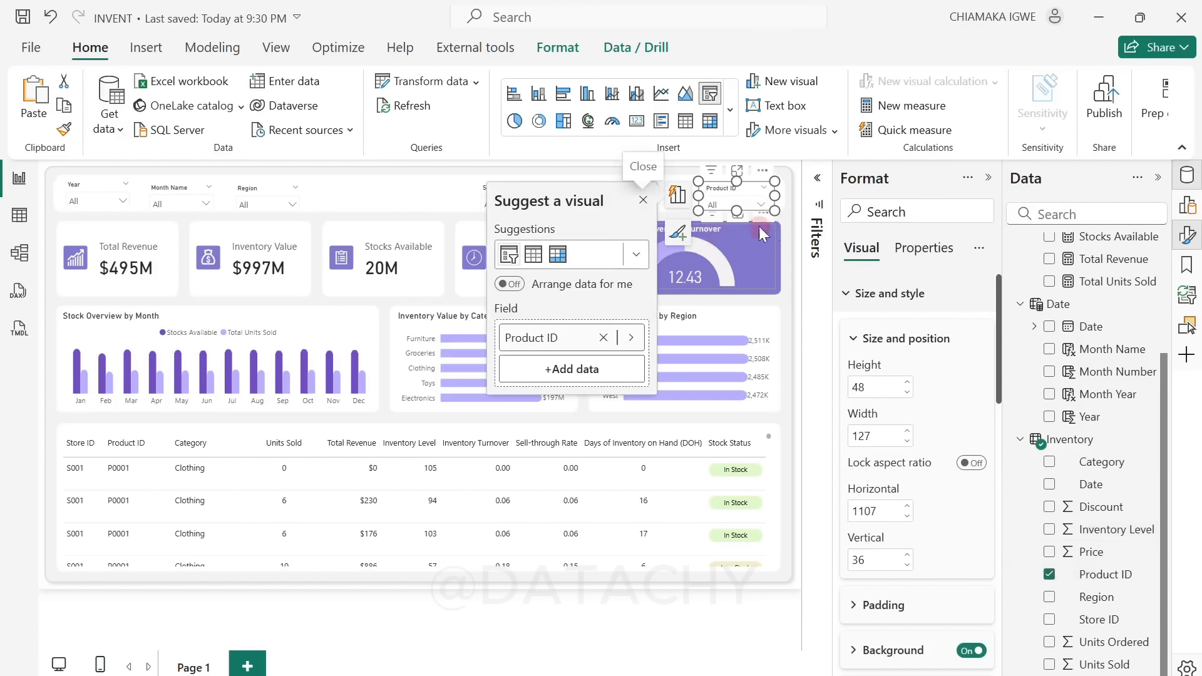
left_click(787, 218)
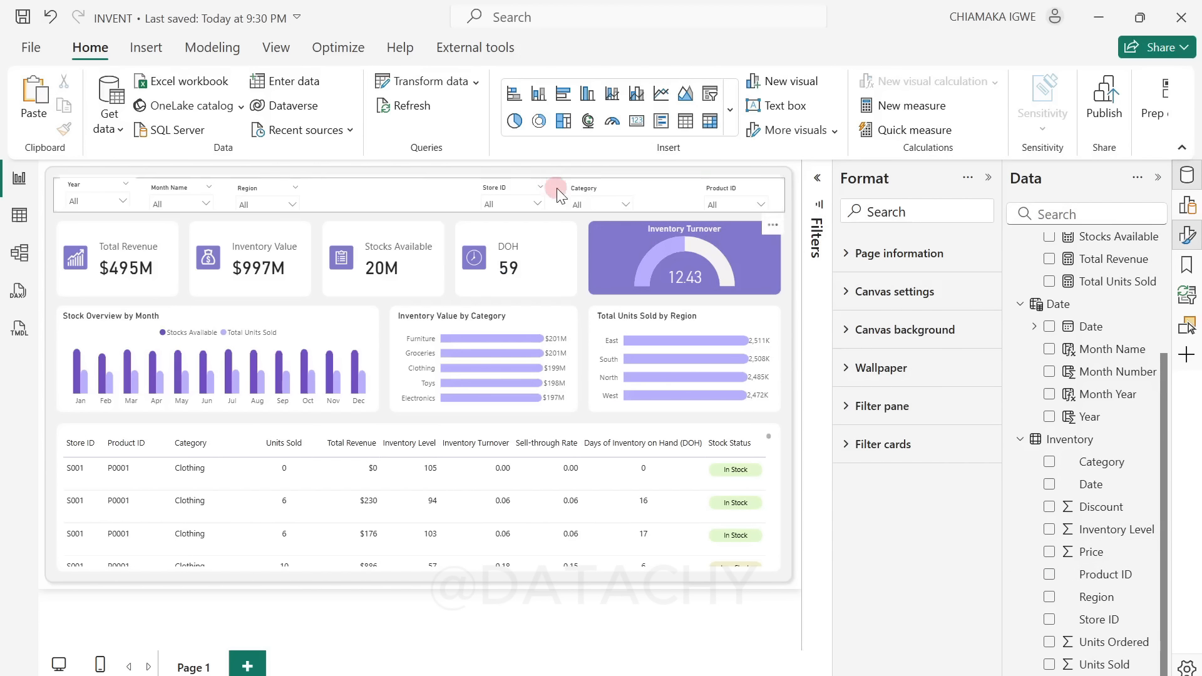
Step: Shift the Category slicer and move Store ID to about horizontal 770, then distribute the Store ID, Category and Product ID slicers horizontally
left_click_drag(583, 190, 625, 189)
left_click_drag(502, 189, 524, 190)
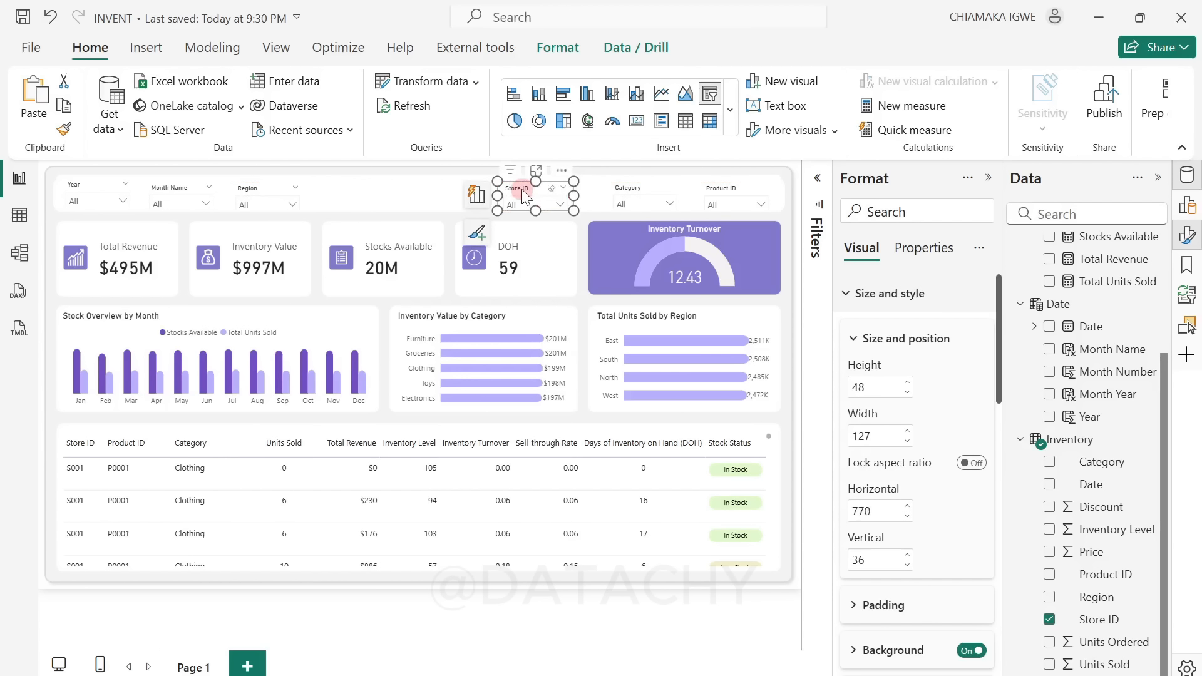
left_click(643, 196, "ctrl")
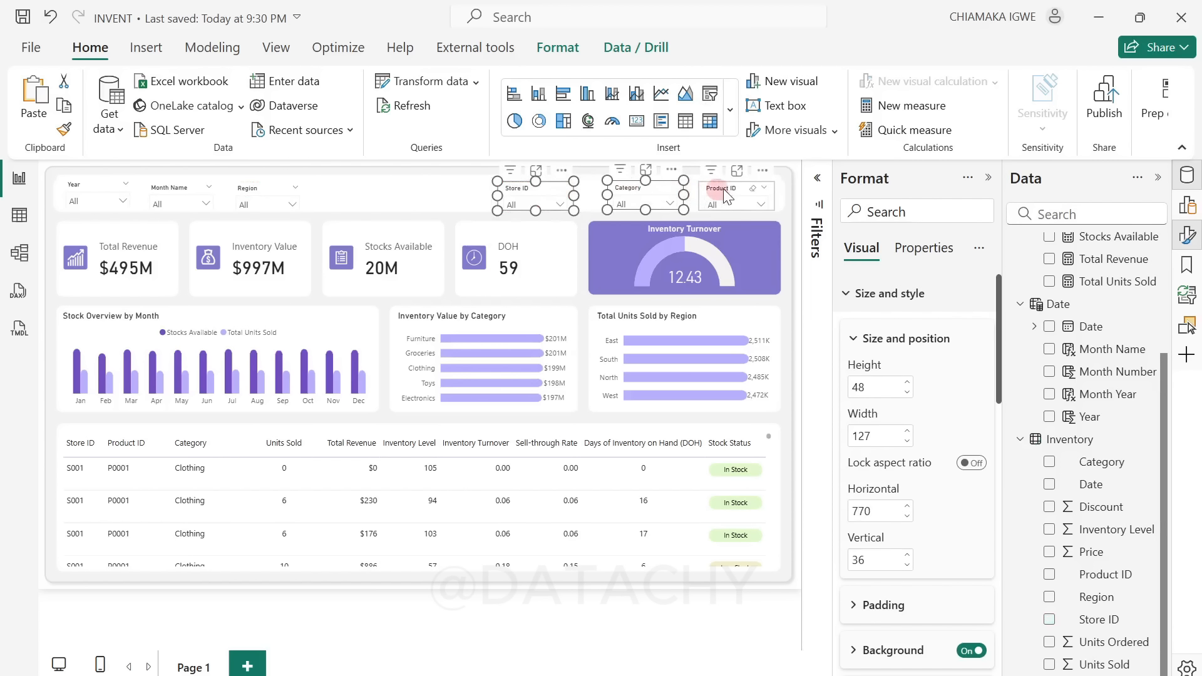
left_click(550, 52)
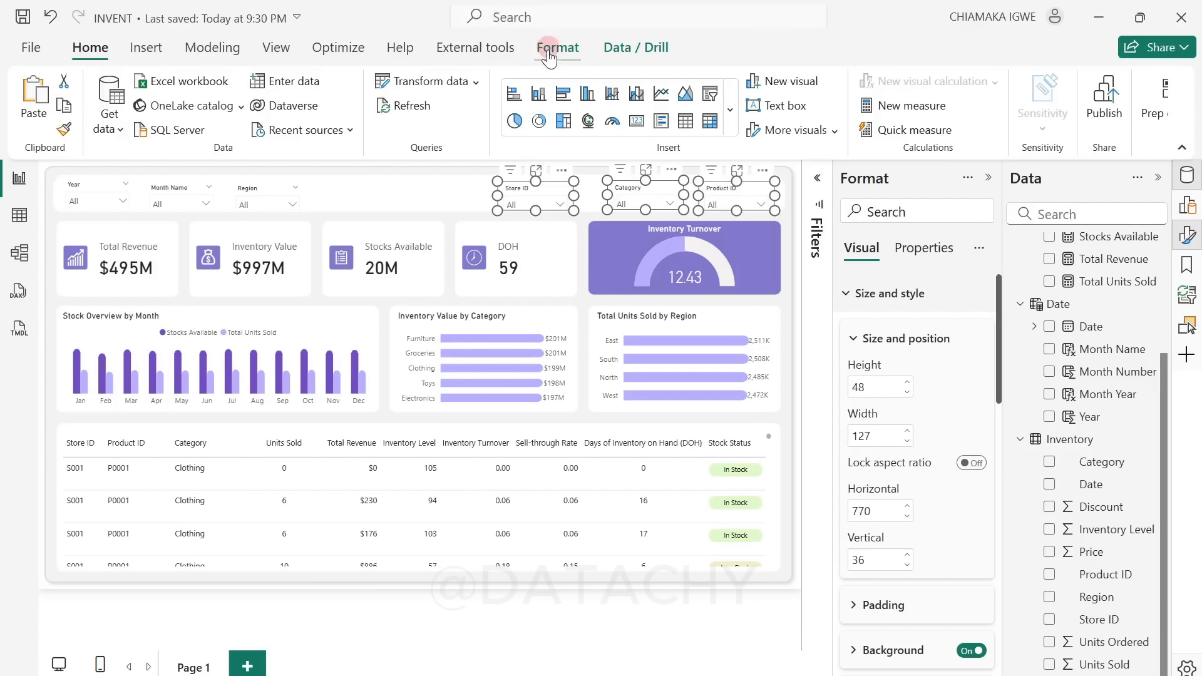
left_click(415, 113)
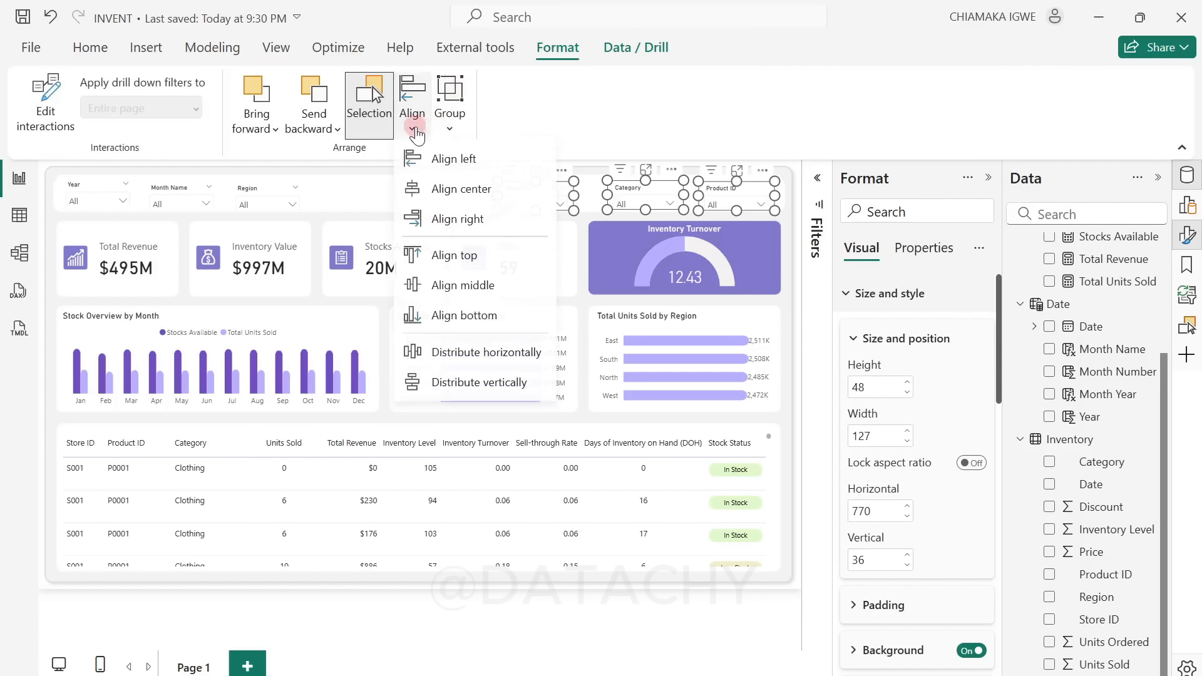
left_click(507, 352)
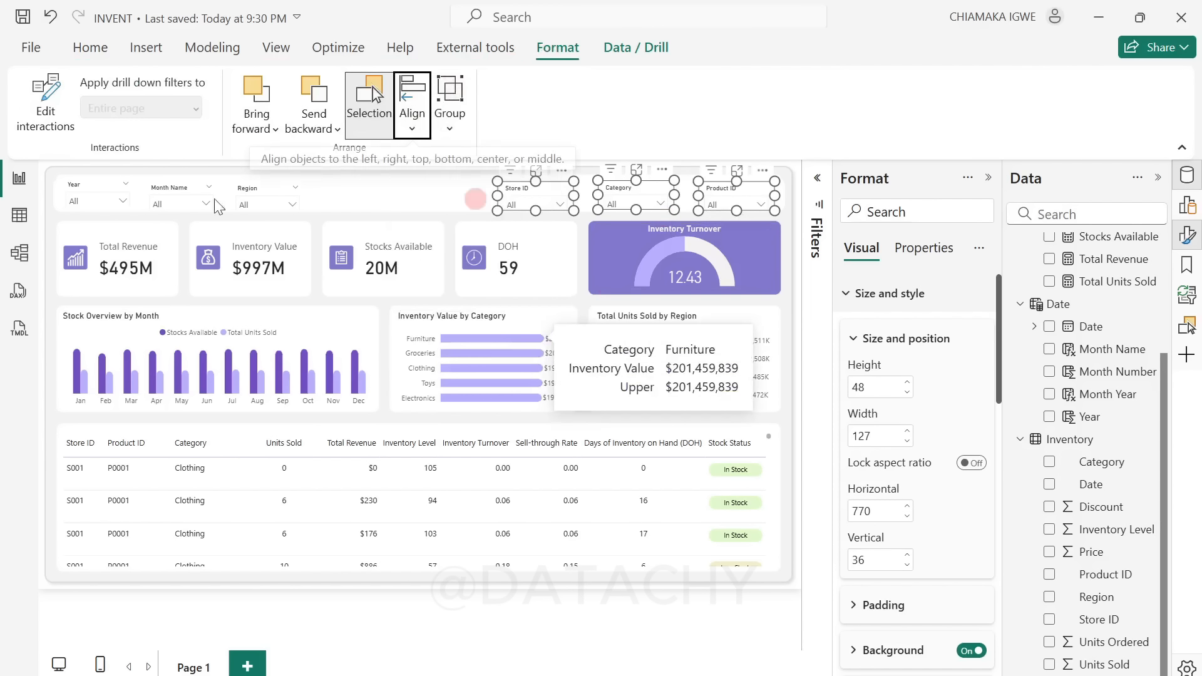
Step: Move the Region slicer to about horizontal 341, vertical 29, and distribute the Year, Month Name and Region slicers horizontally
left_click(71, 198)
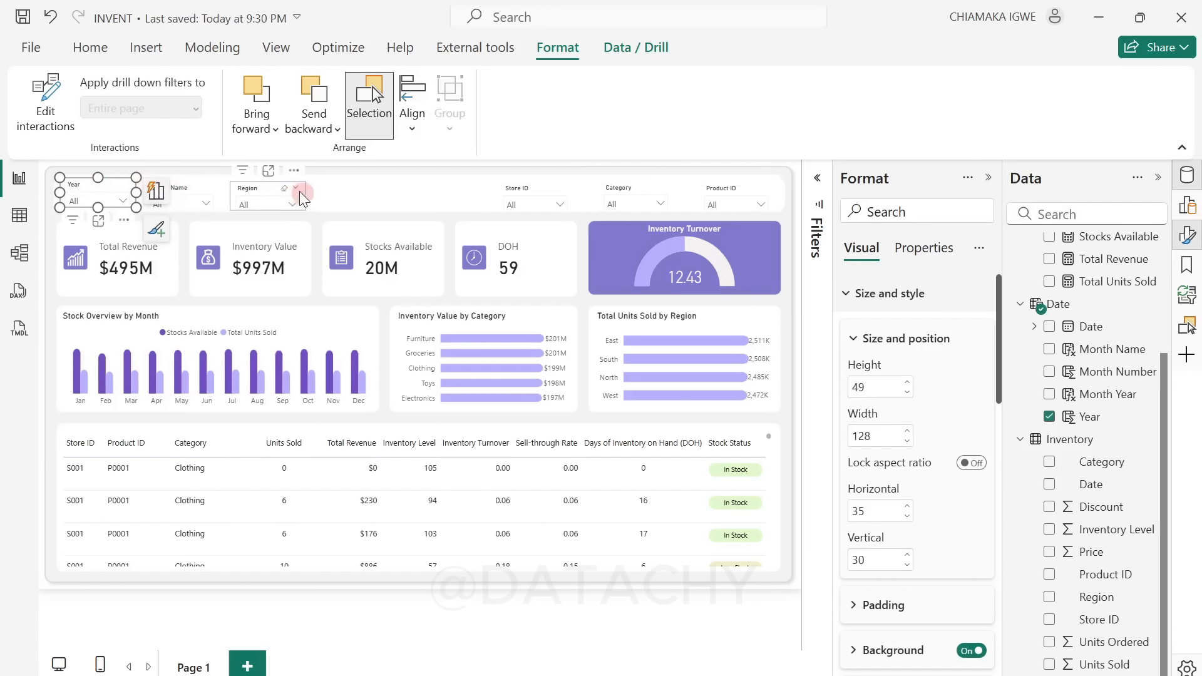
left_click_drag(265, 188, 277, 189)
left_click(188, 189, "ctrl")
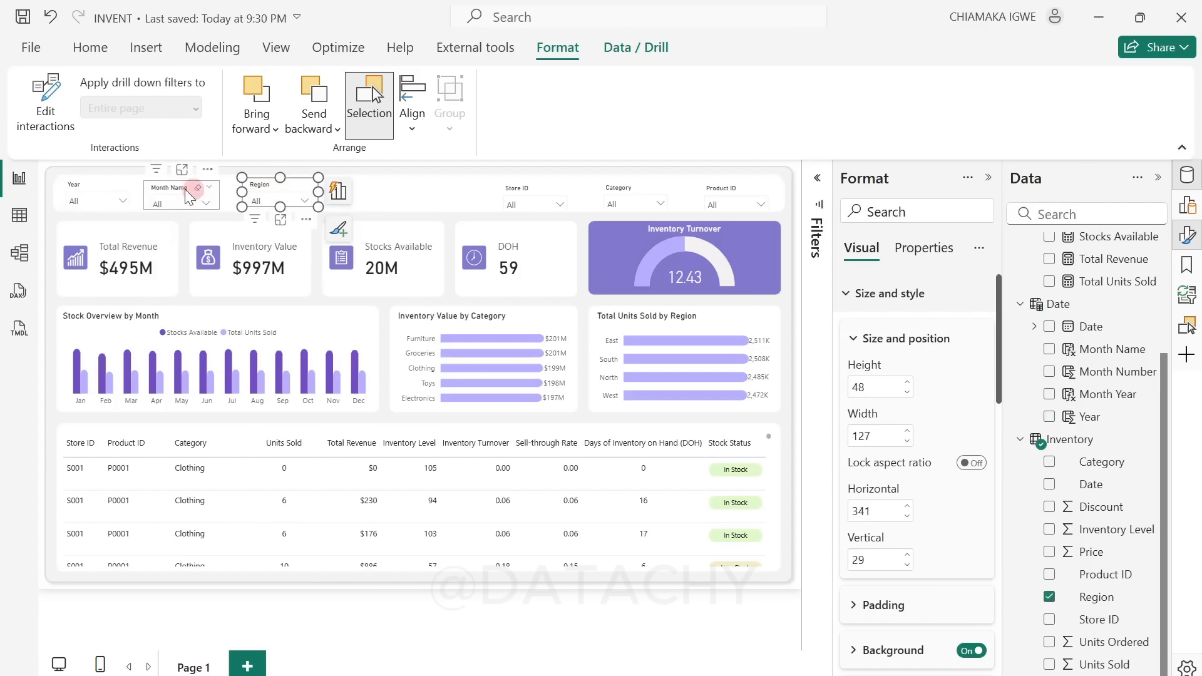
left_click(102, 189, "ctrl")
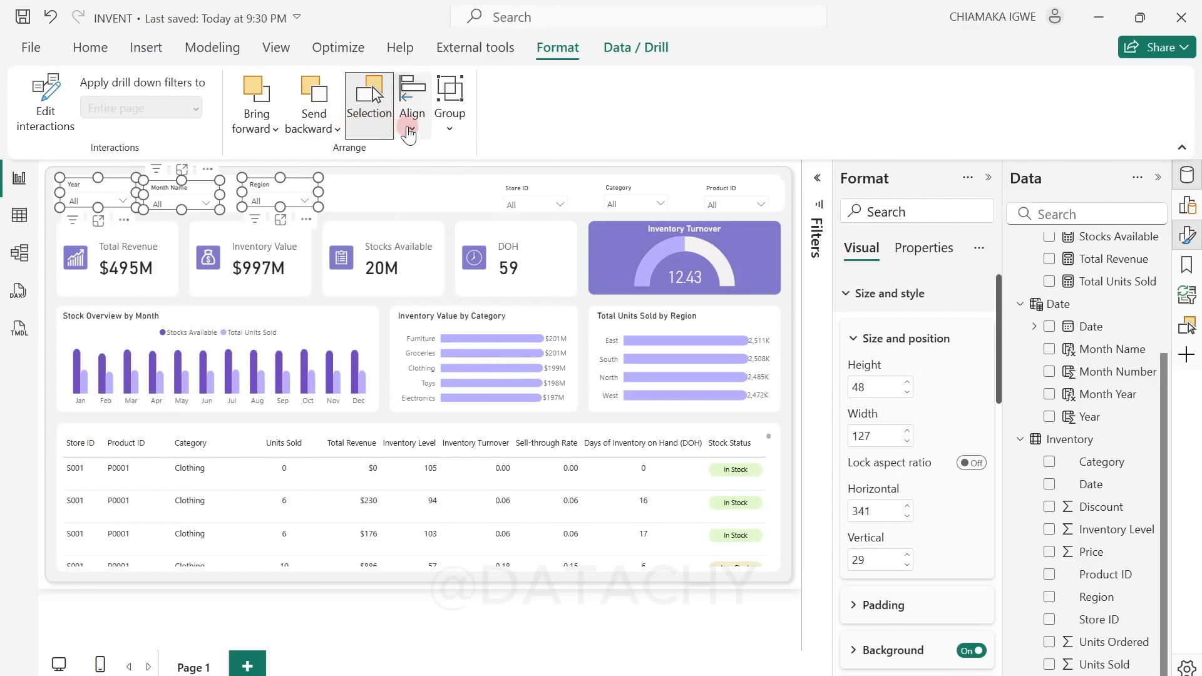
left_click(412, 122)
left_click(488, 352)
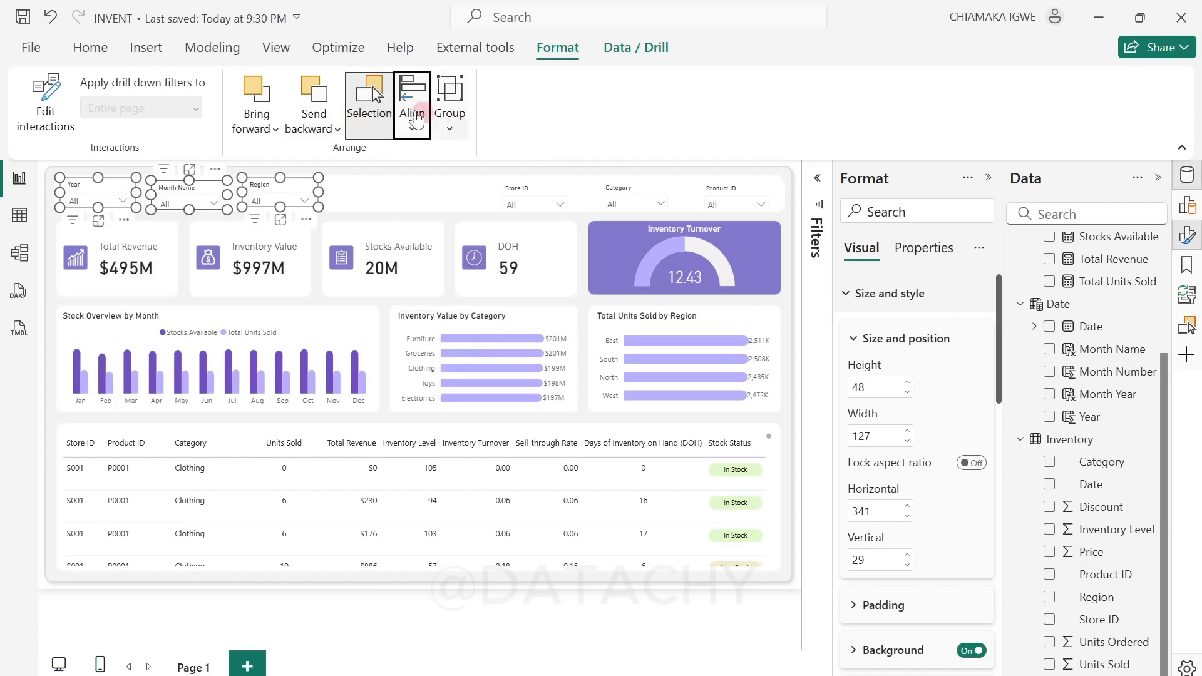
Step: Align the Year, Month Name and Region slicers to their top edges and to their bottom edges
left_click(411, 132)
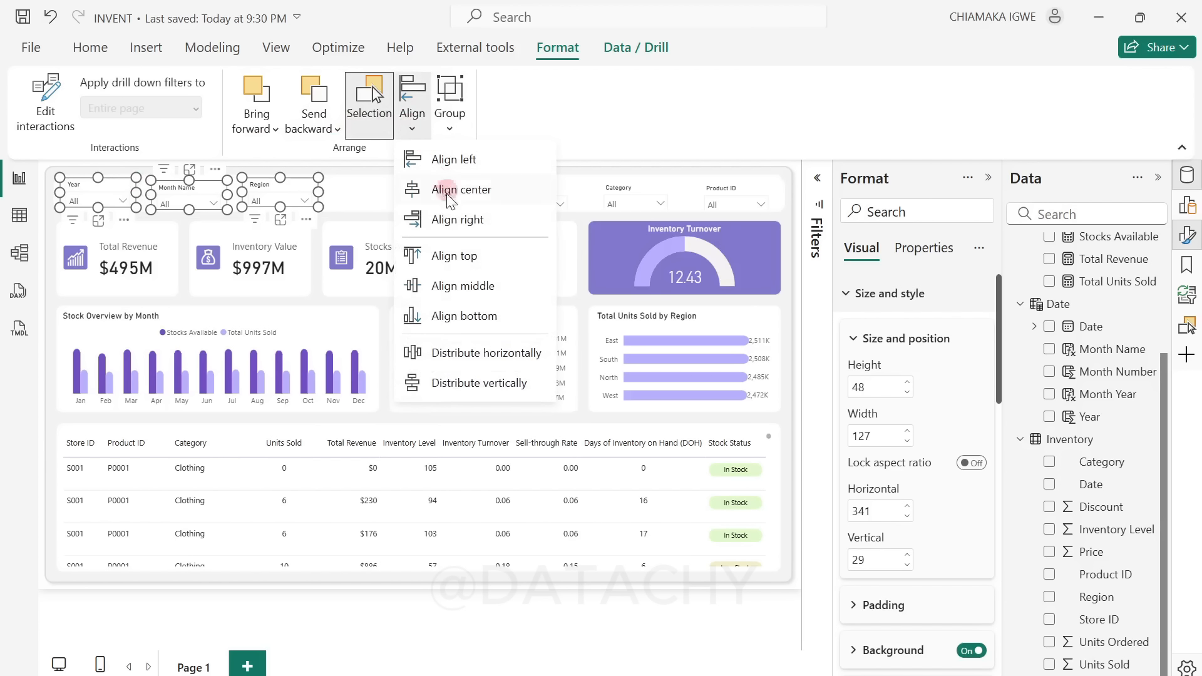
left_click(456, 255)
left_click(412, 122)
left_click(439, 315)
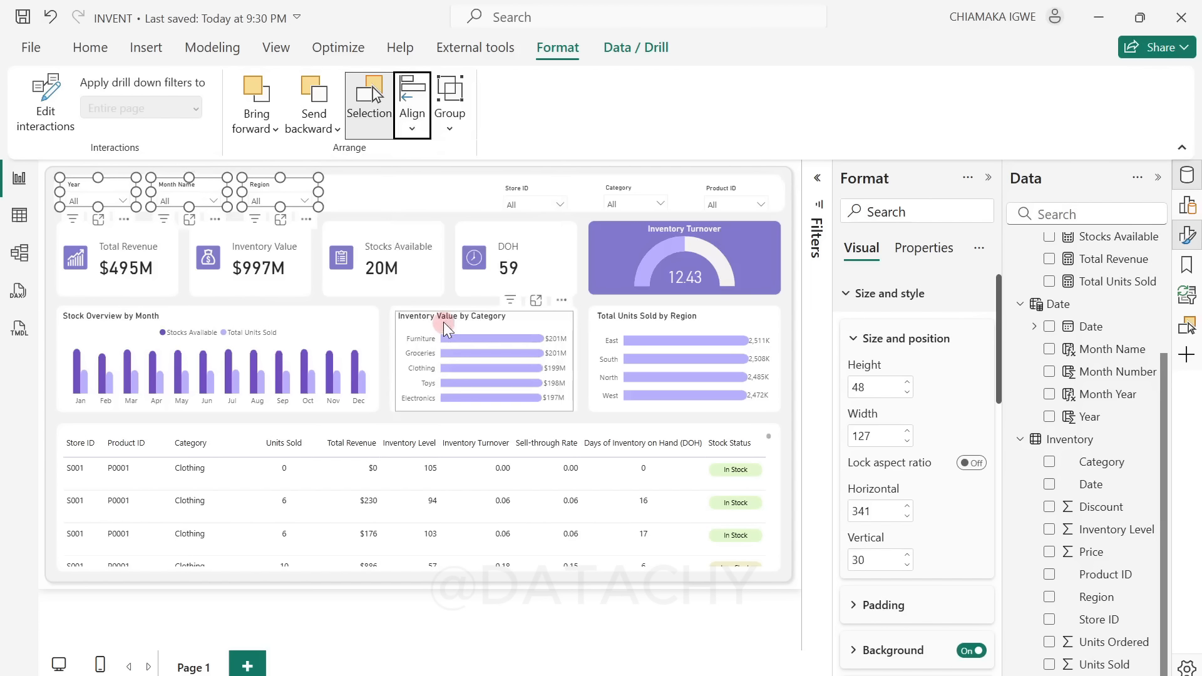
Step: Align the Store ID, Category and Product ID slicers by their top and bottom edges, and deselect them
left_click(531, 194)
left_click(623, 191, "ctrl")
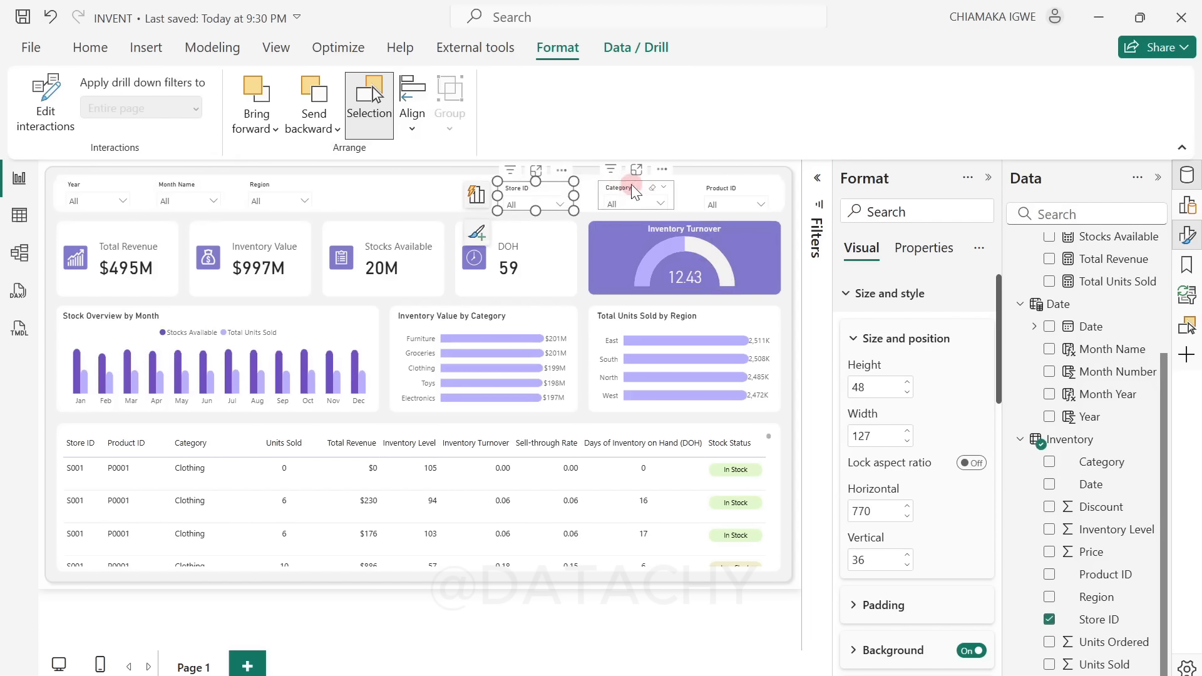
left_click(726, 196, "ctrl")
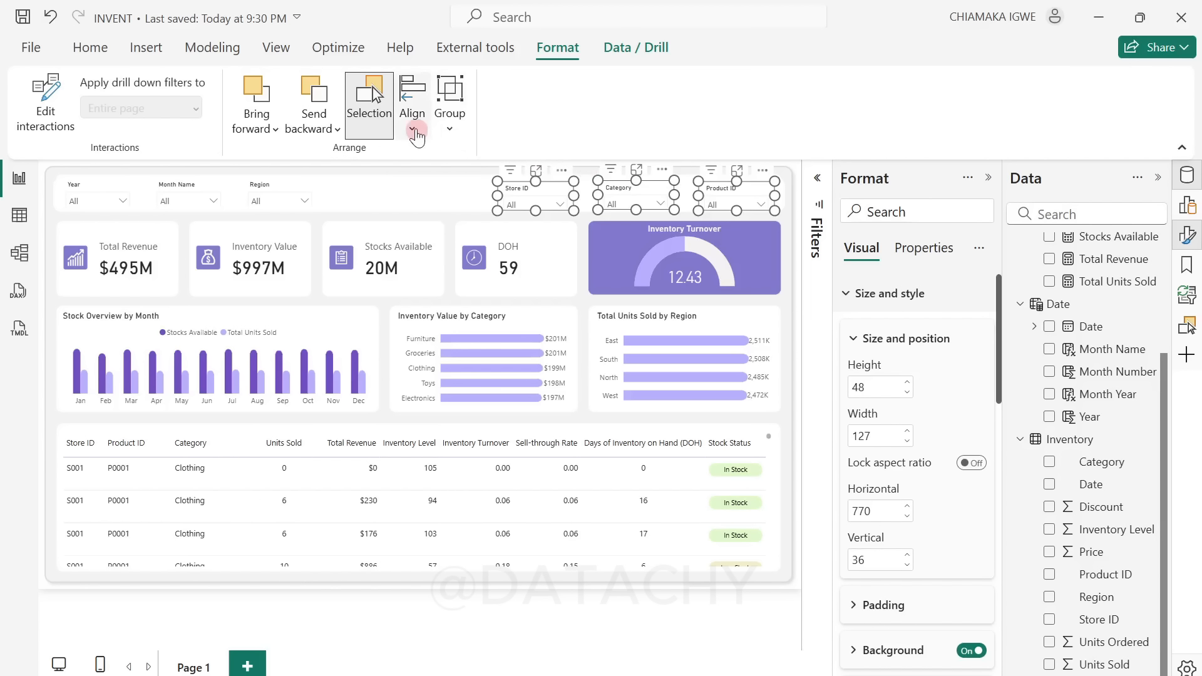
left_click(412, 121)
left_click(452, 256)
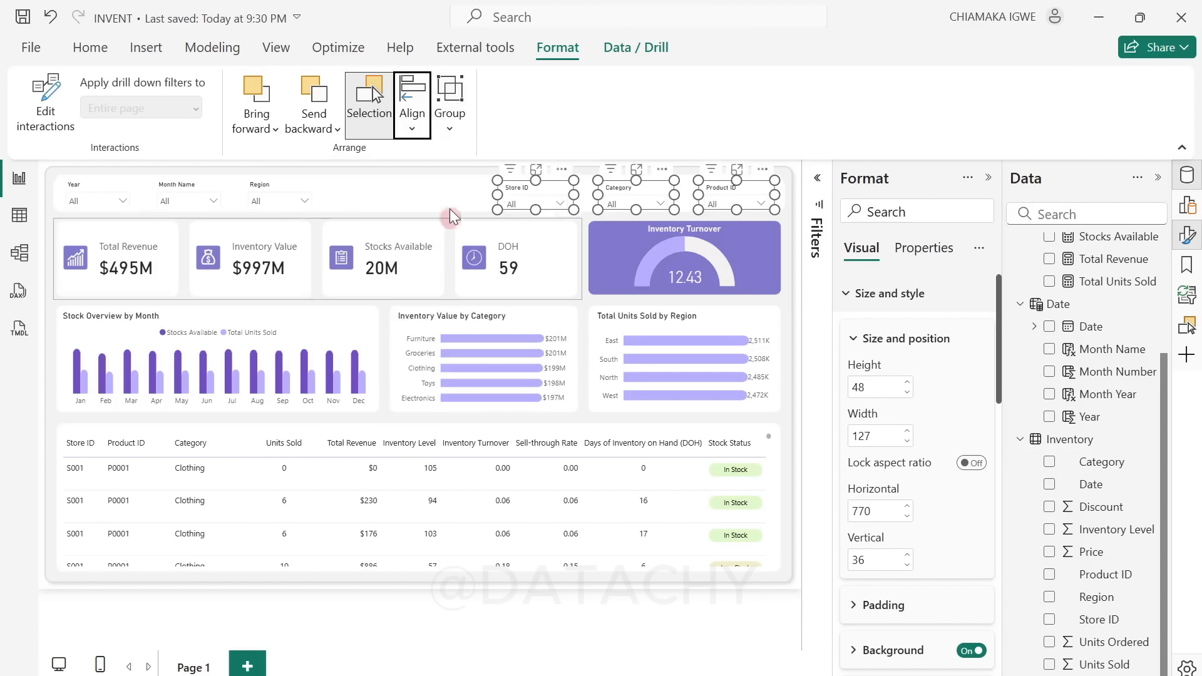
left_click(418, 137)
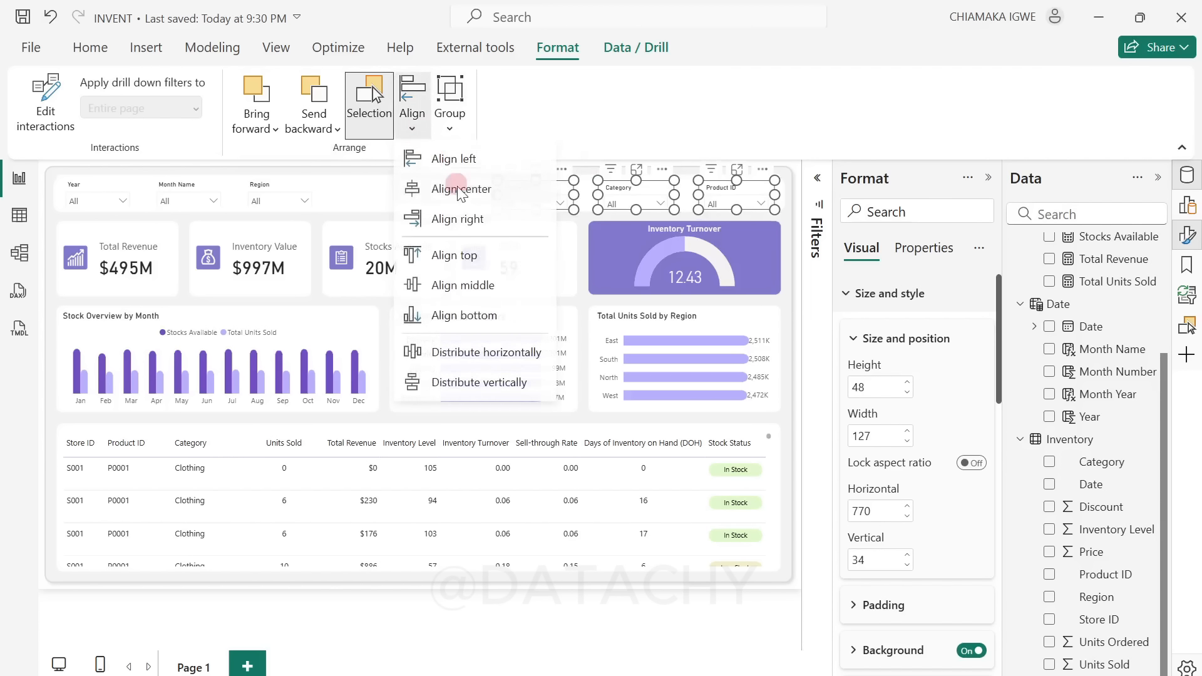
left_click(478, 314)
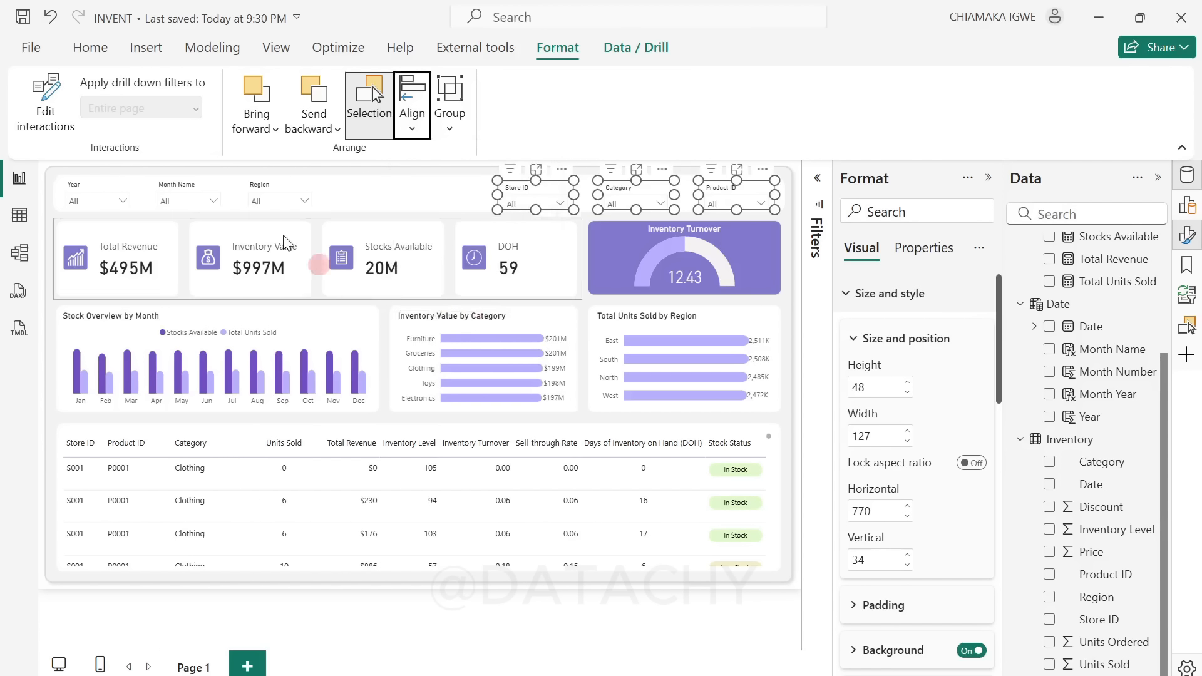
left_click(46, 217)
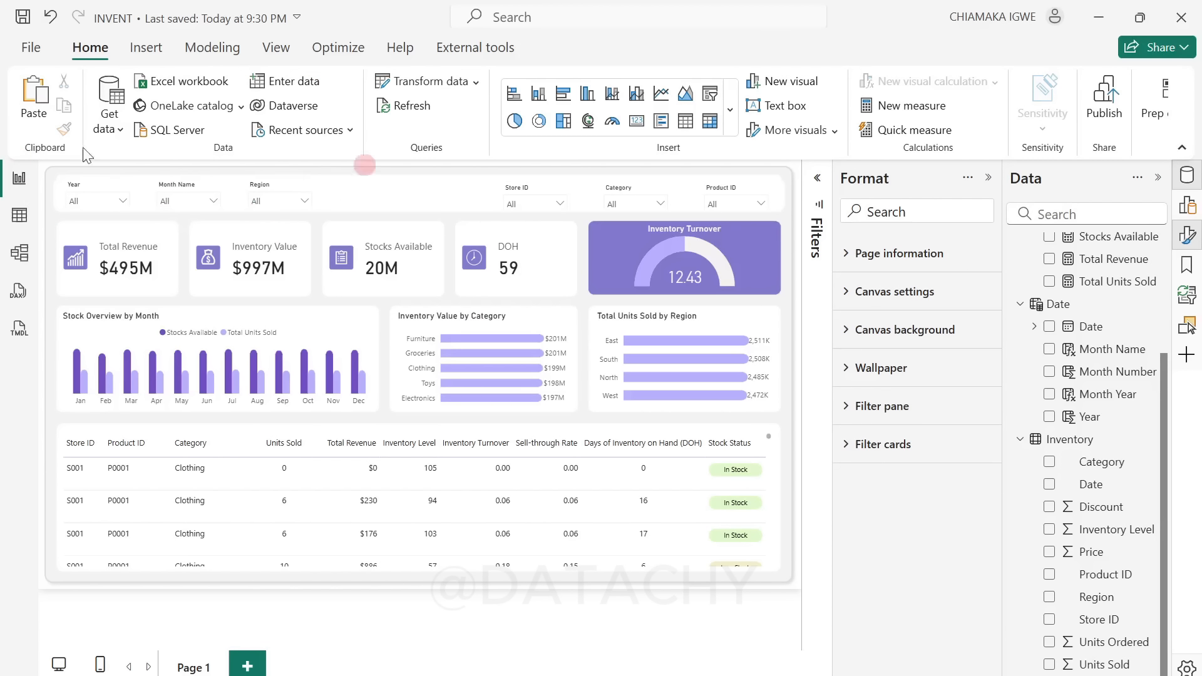
Step: Turn off the background of all six header slicers, from Year through Product ID, and clear the selection
left_click(89, 183)
left_click(172, 184, "ctrl")
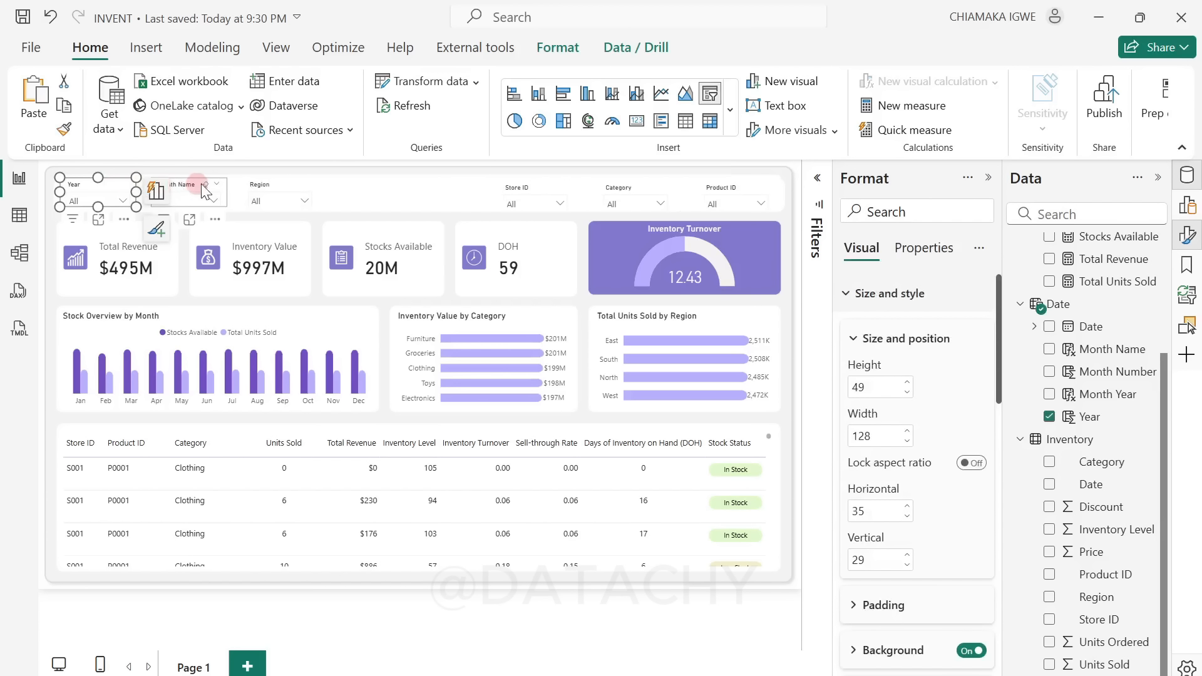
left_click(250, 183, "ctrl")
left_click(501, 184, "ctrl")
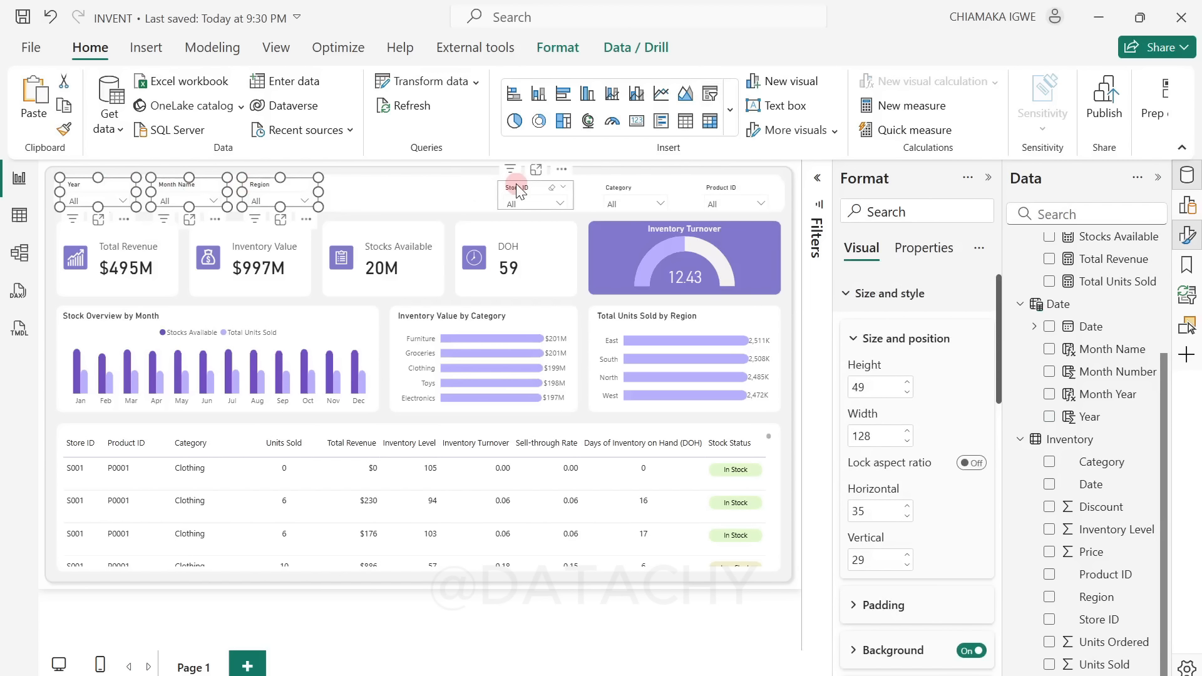
left_click(633, 183, "ctrl")
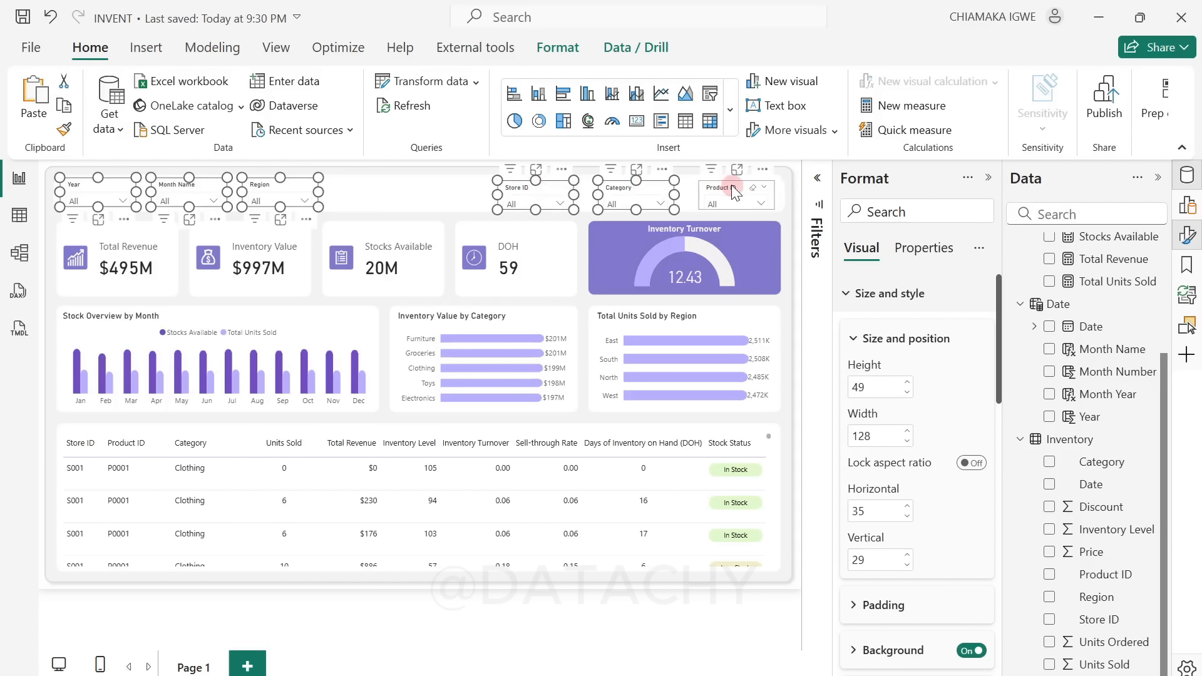
left_click(732, 185, "ctrl")
left_click(968, 652)
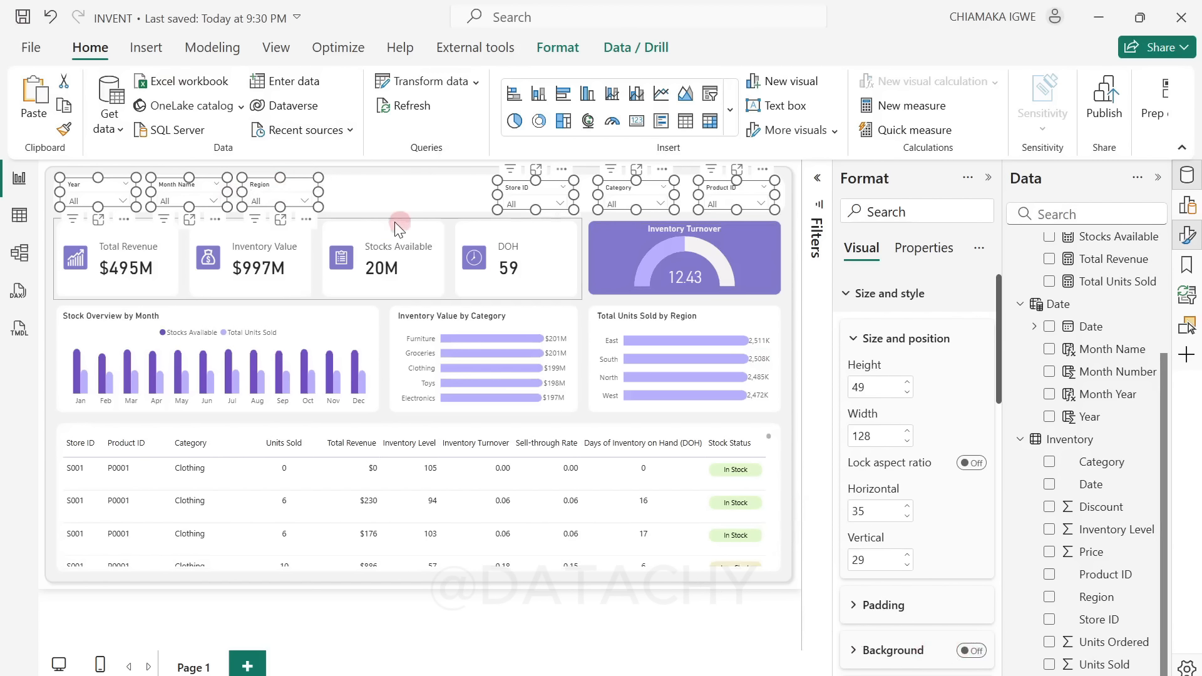
left_click(47, 217)
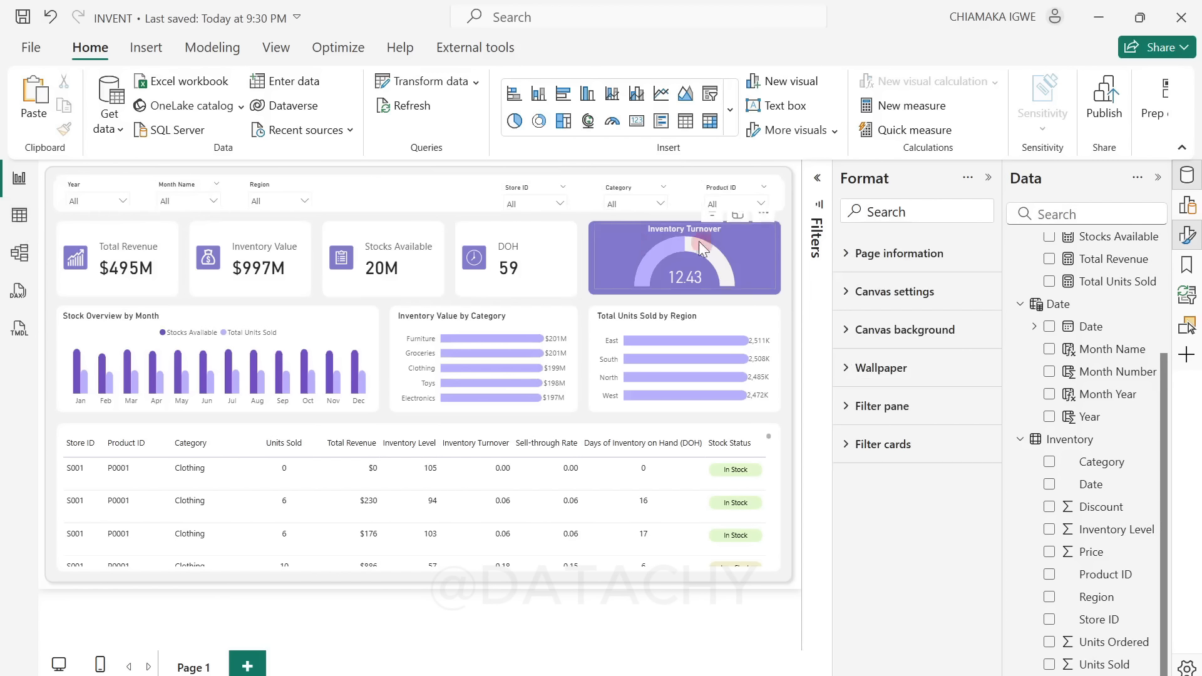
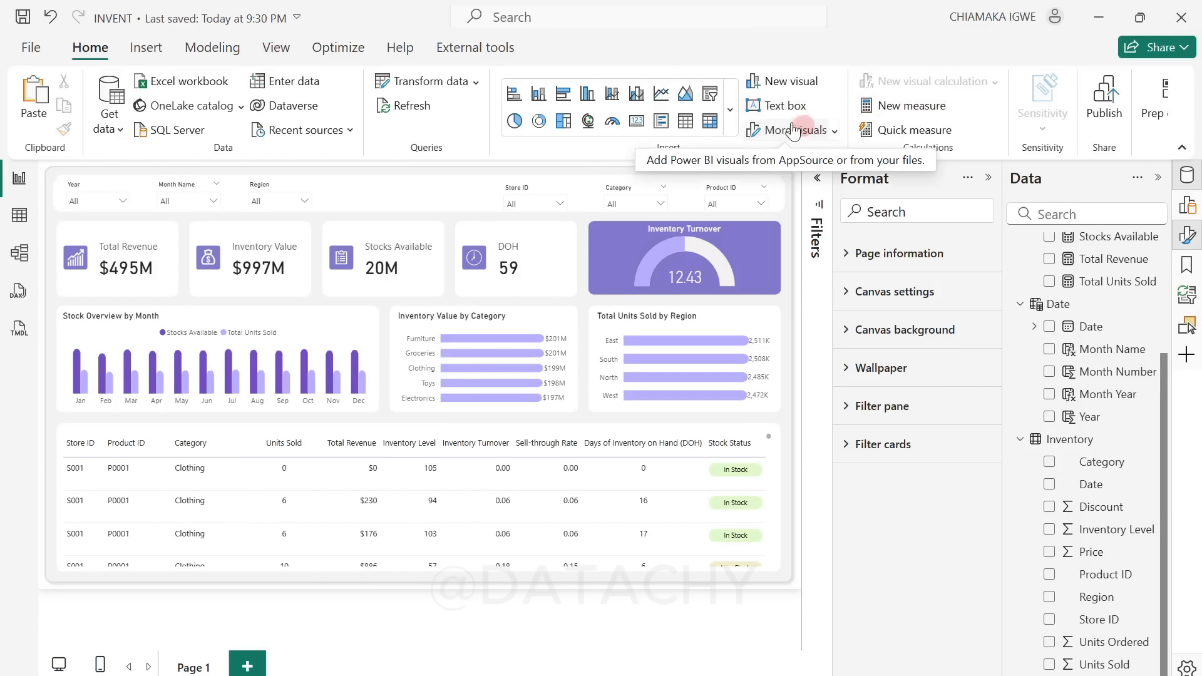
Step: Insert the icons8-cancel-100 image, shrink it to about 64 by 56, and place it in the header at about horizontal 507, vertical 31
left_click(147, 49)
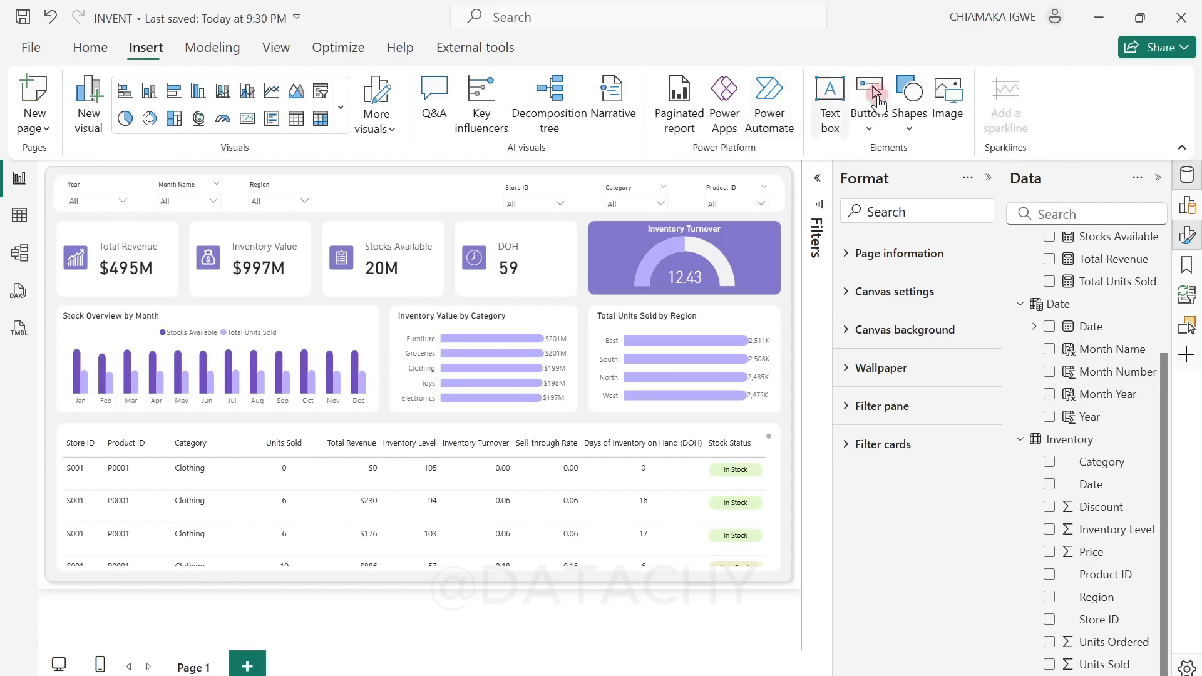
left_click(953, 125)
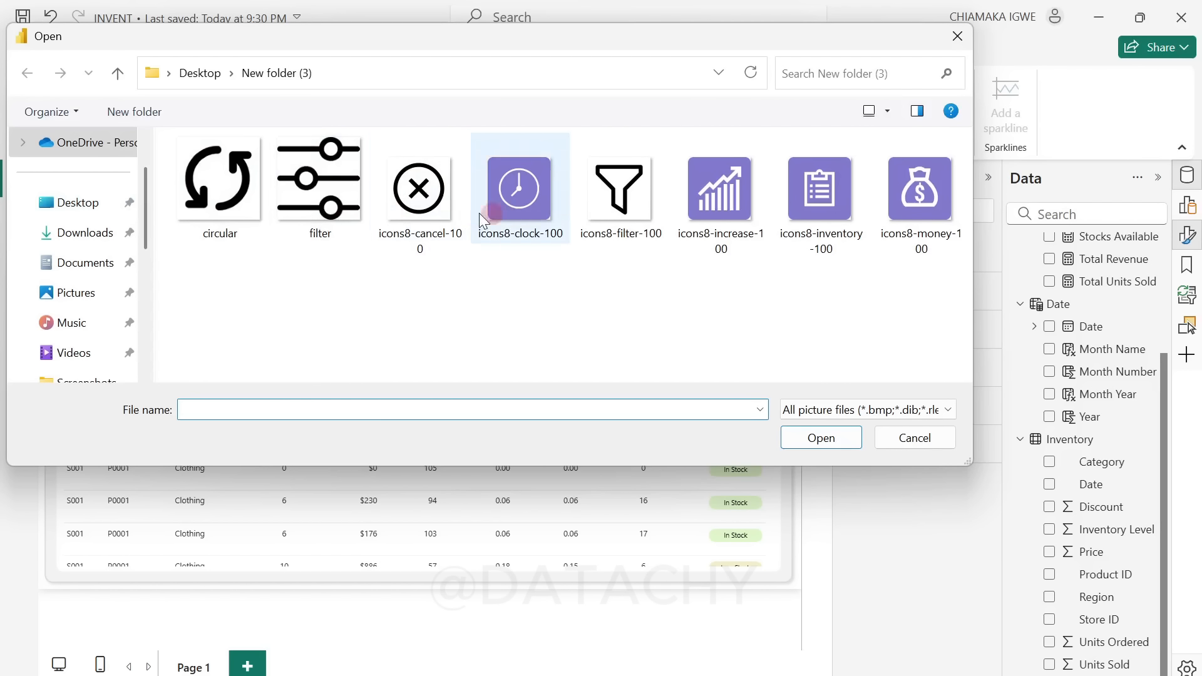
left_click(423, 202)
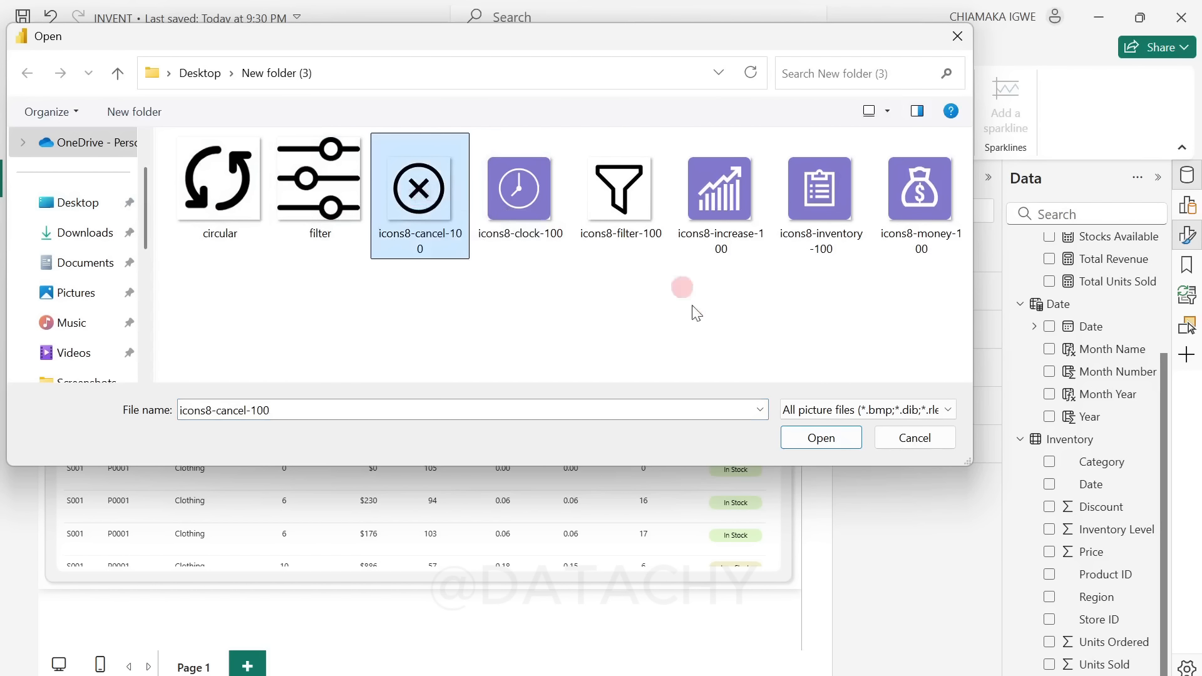
left_click(818, 442)
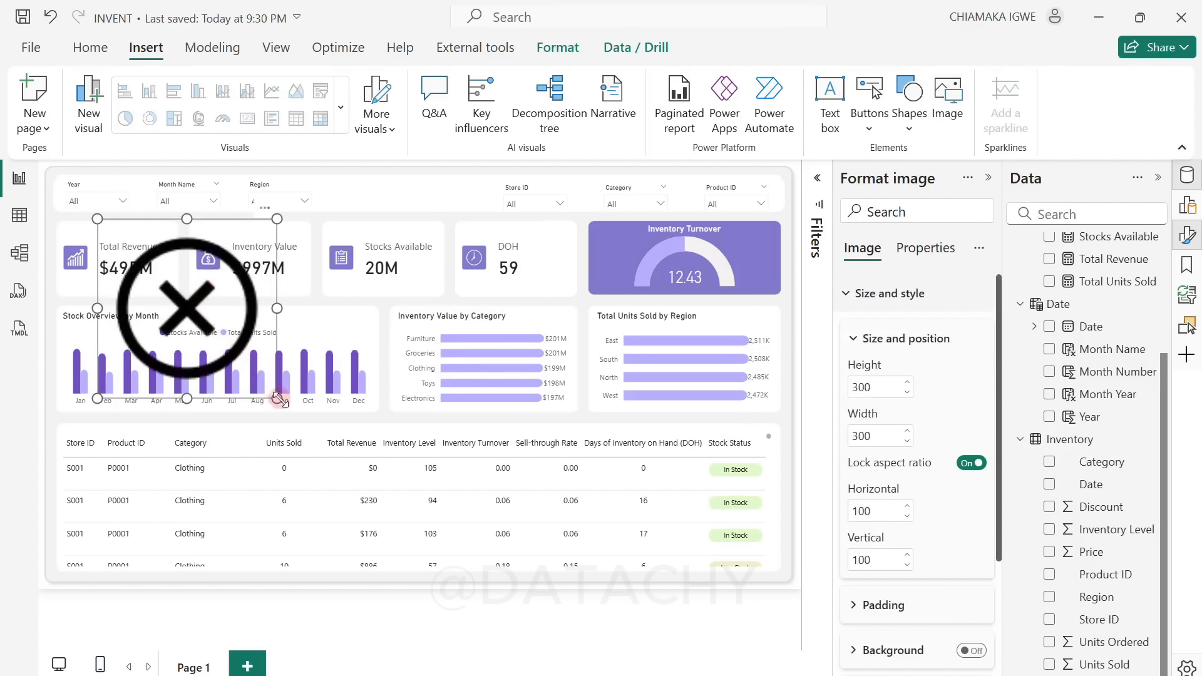
left_click_drag(274, 397, 371, 167)
left_click_drag(379, 211, 389, 234)
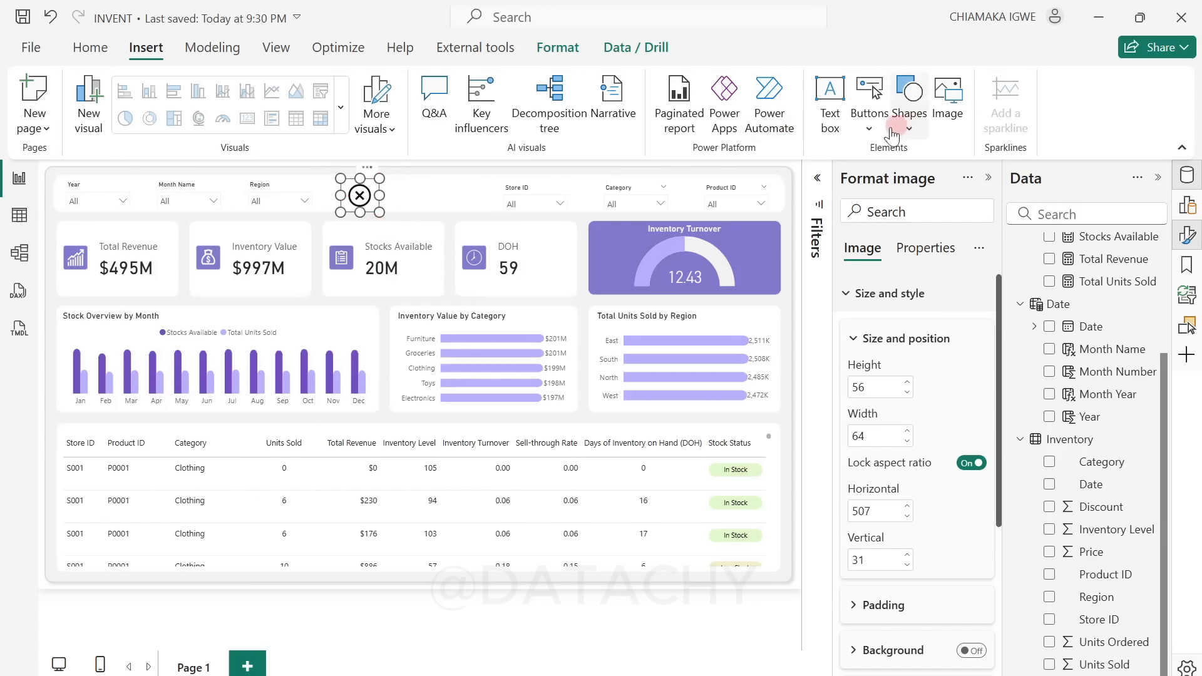
Step: Insert the circular image, shrink it to about 55 by 55, and place it in the header at about horizontal 623, vertical 29
left_click(943, 116)
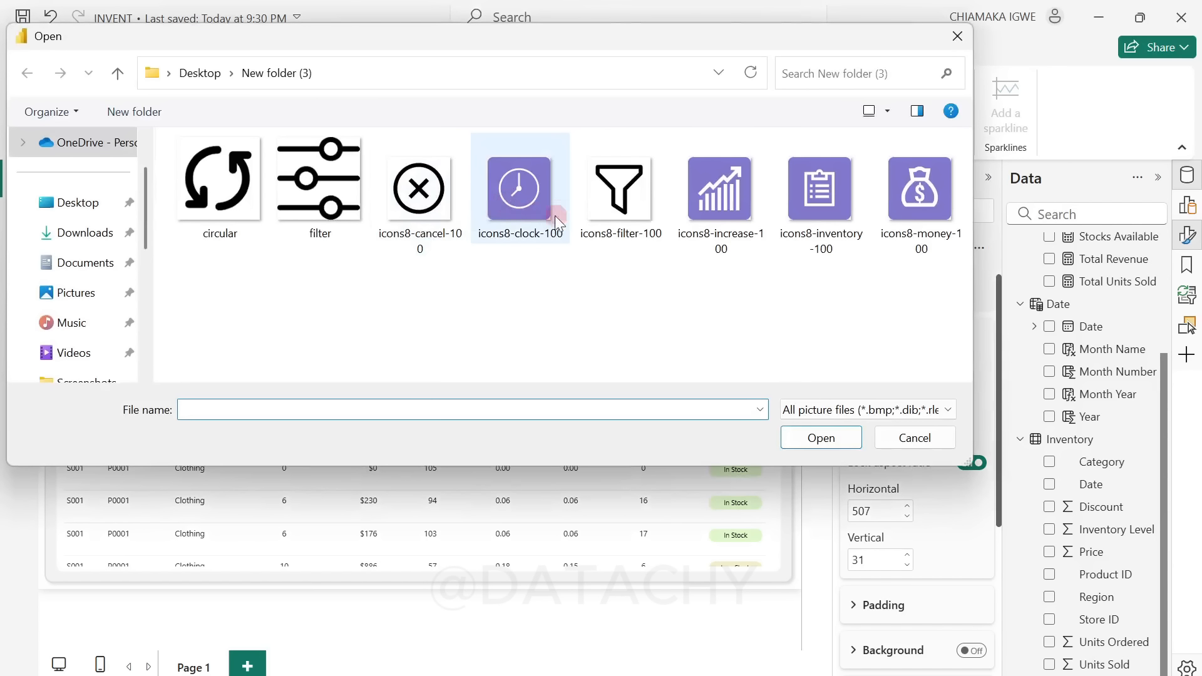
left_click(251, 190)
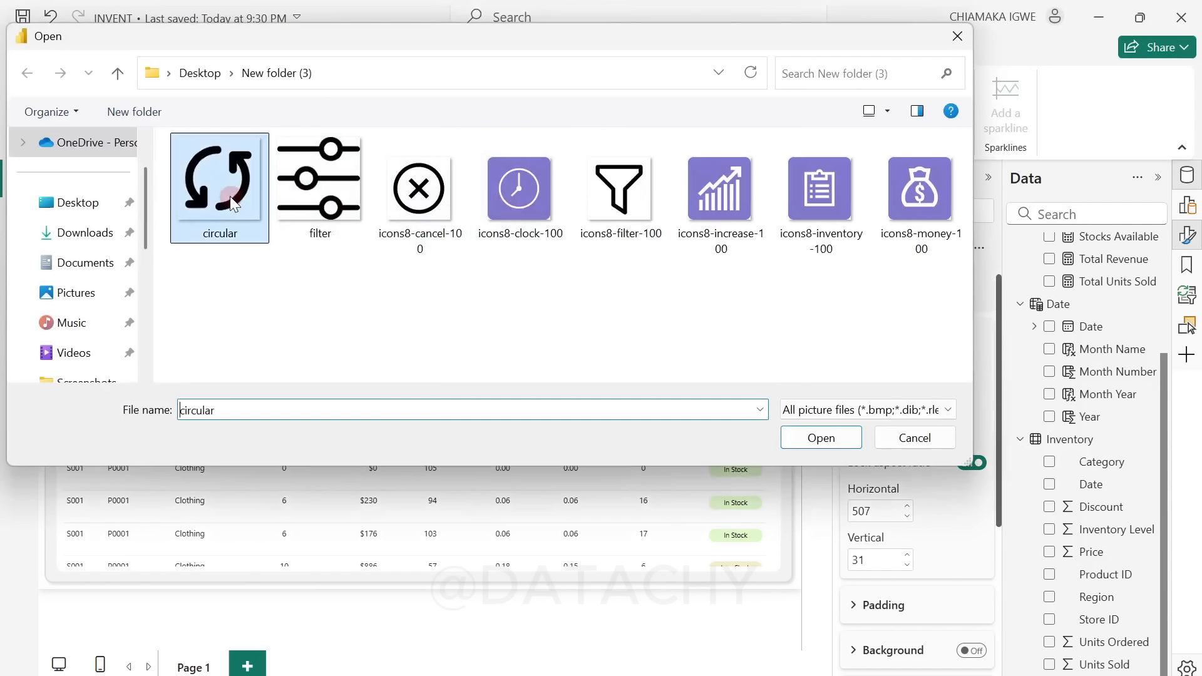
left_click(821, 436)
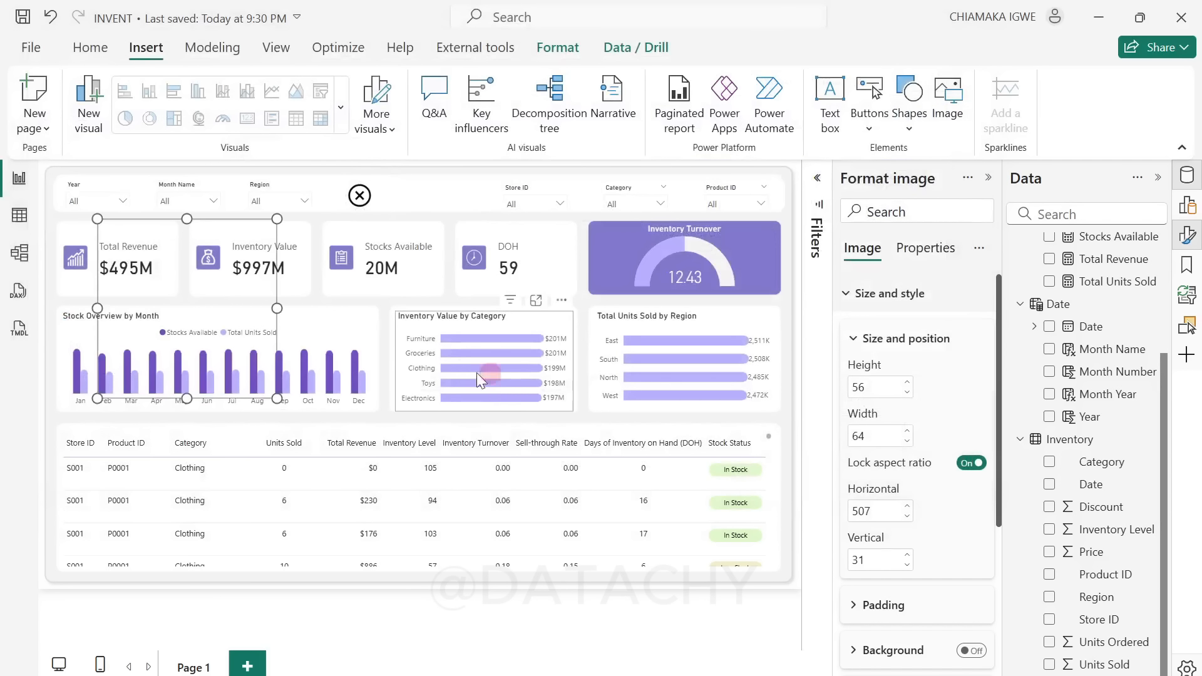
left_click_drag(267, 397, 433, 166)
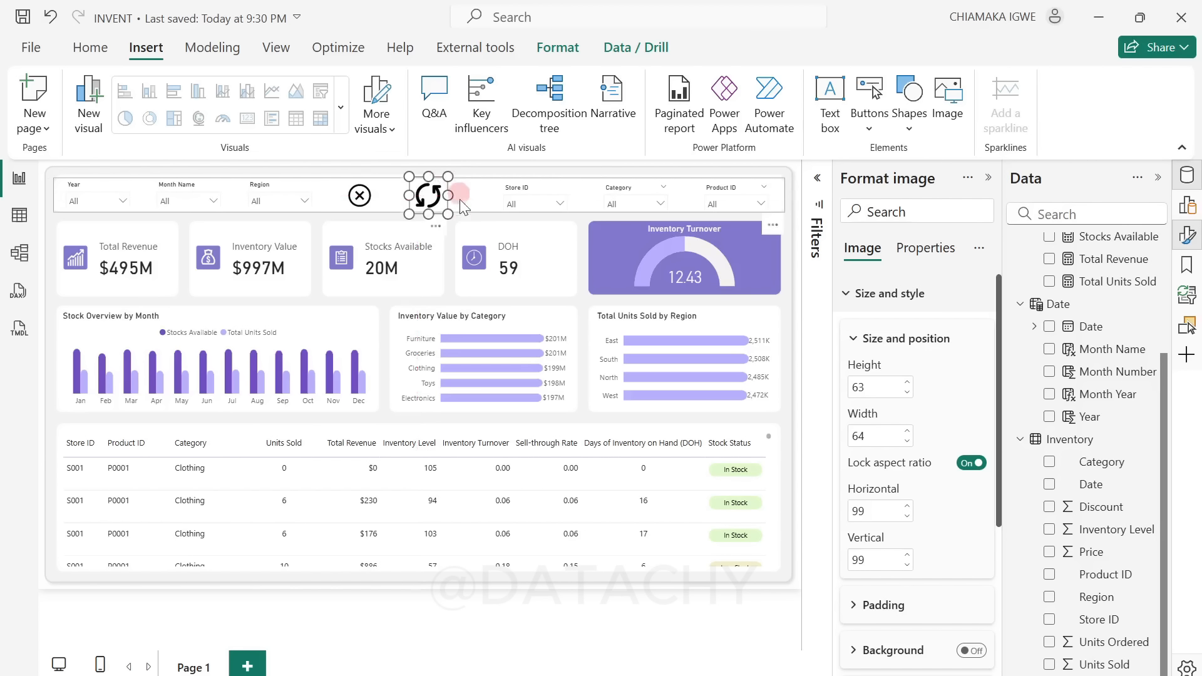
left_click_drag(449, 212, 431, 219)
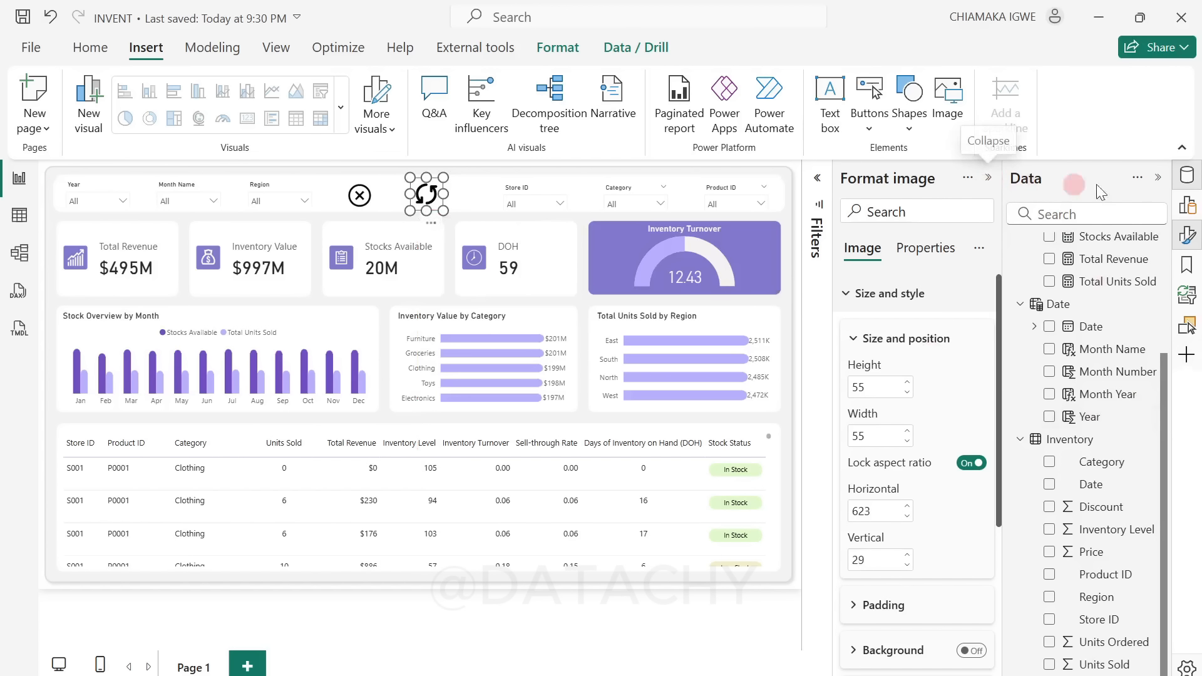
Step: Close the Data and Format panes and show the Selection pane with the page's layer order
left_click(1185, 179)
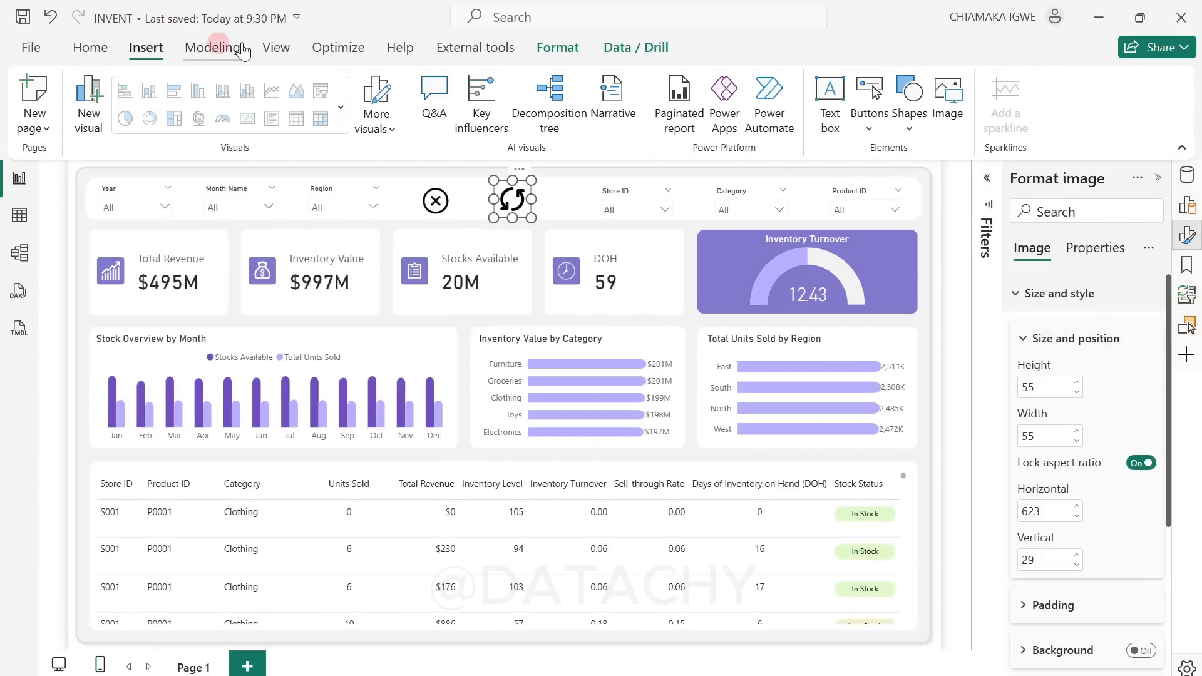
left_click(277, 50)
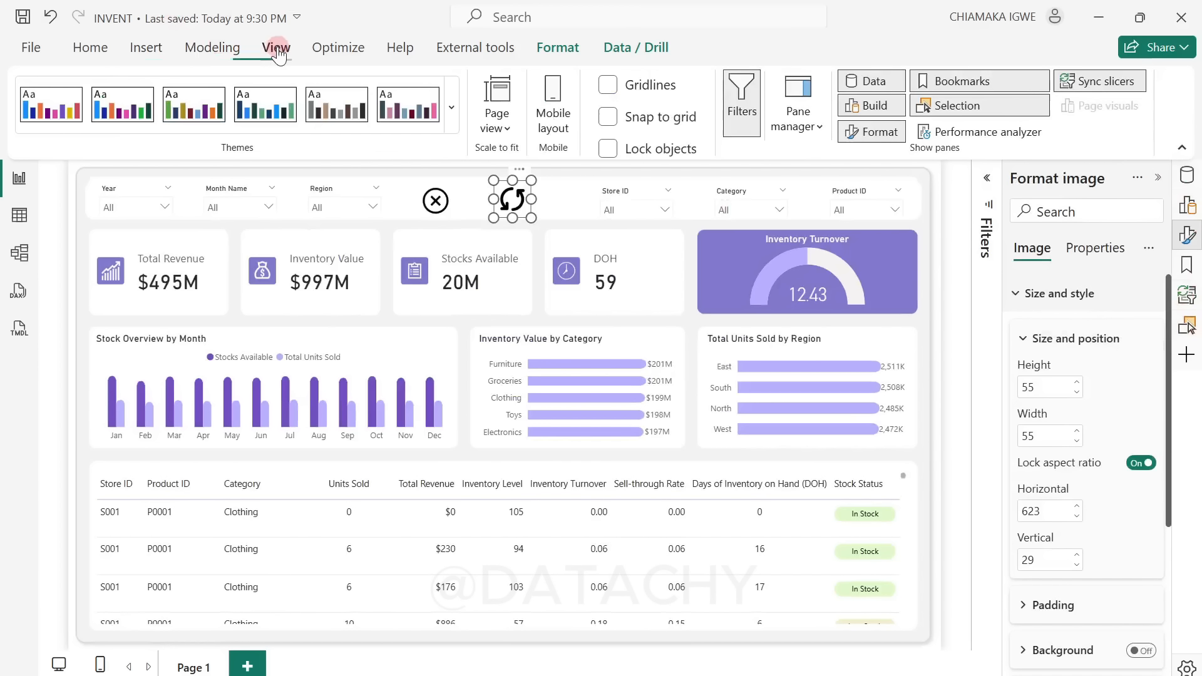
left_click(959, 107)
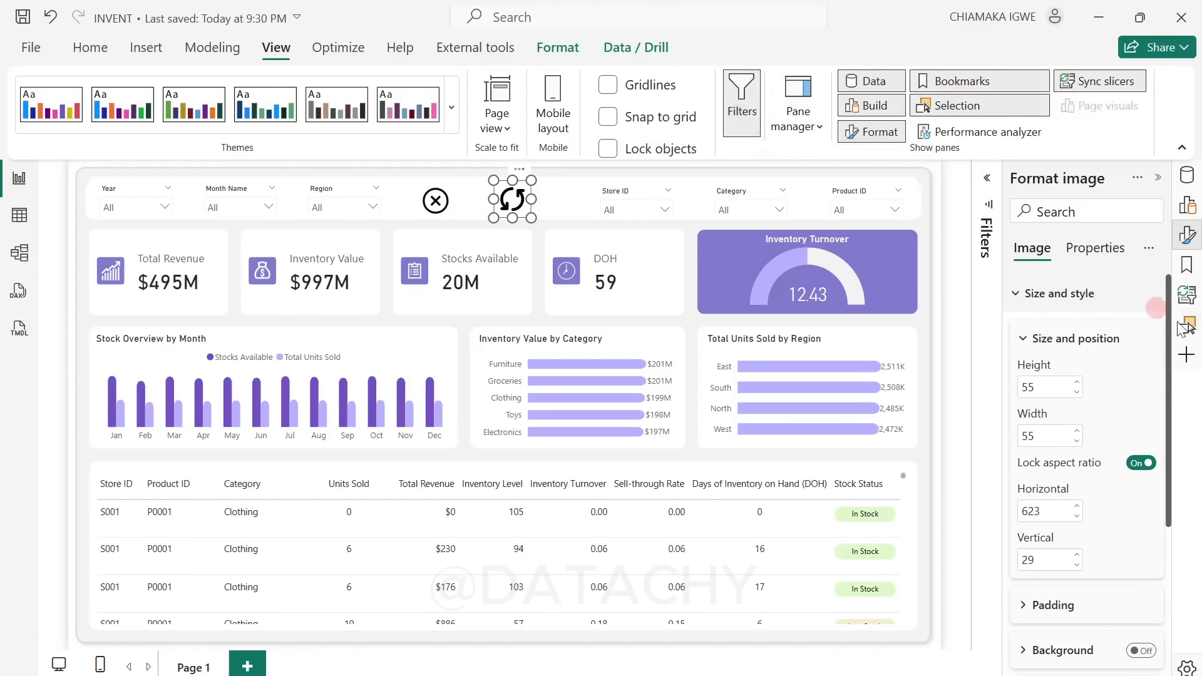
left_click(1159, 178)
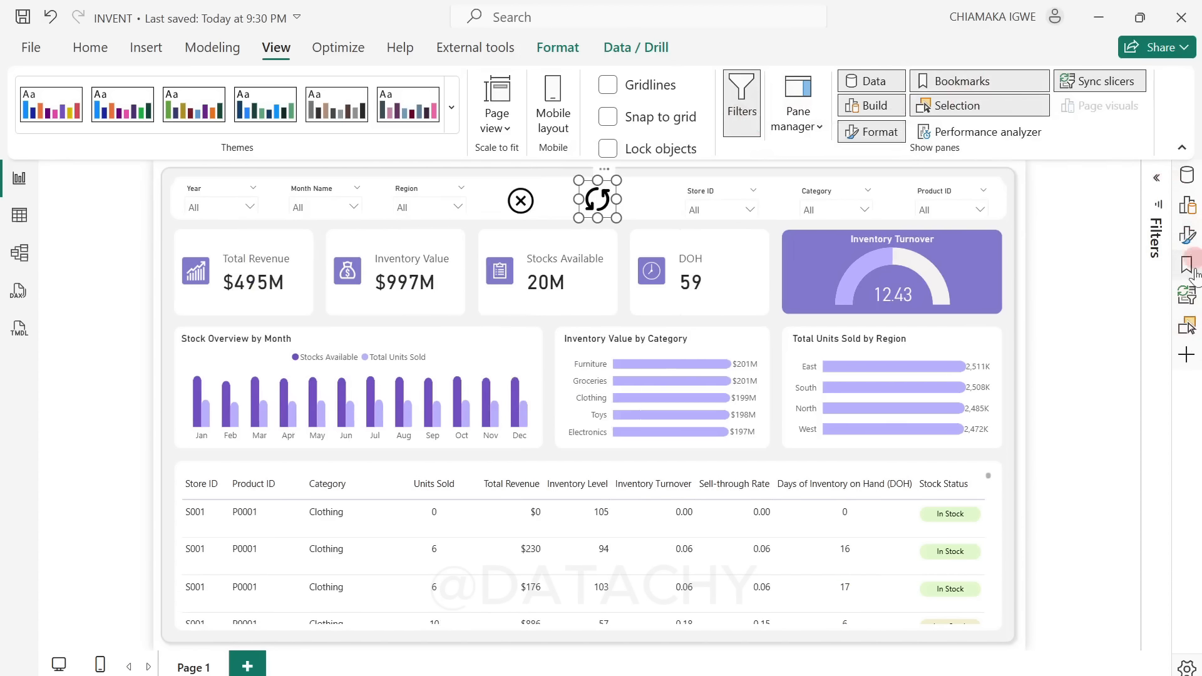
left_click(1189, 327)
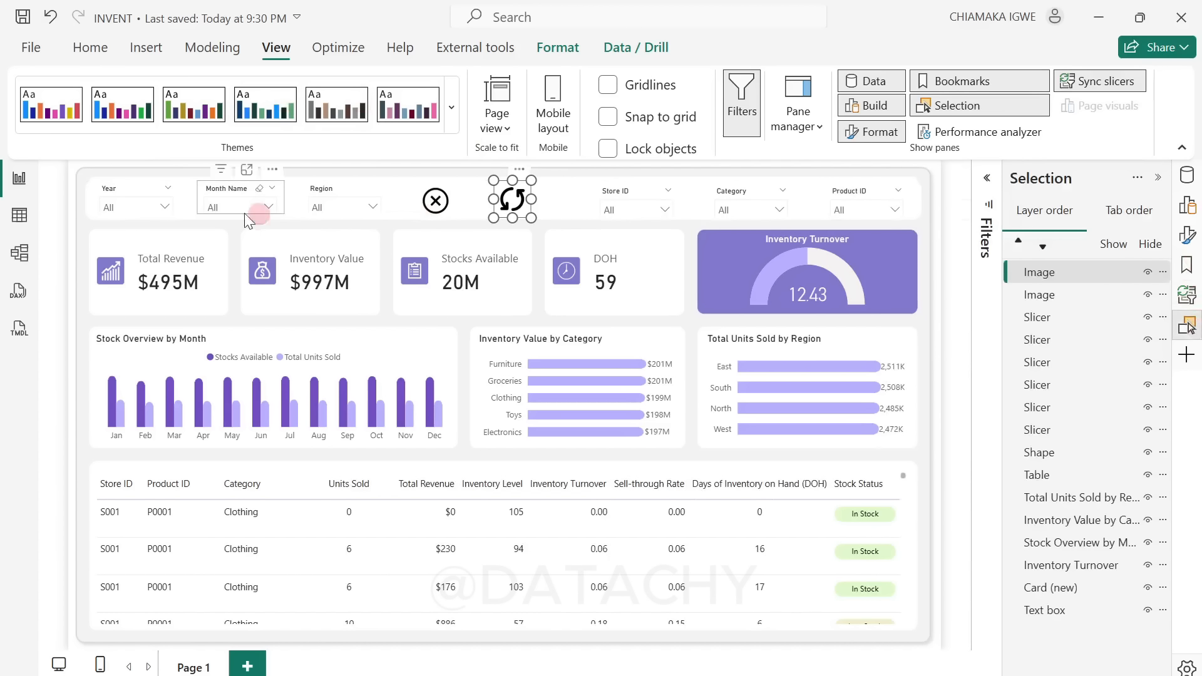
Step: Group the six header slicers: Year, Month Name, Region, Store ID, Category and Product ID
left_click(137, 198)
left_click(126, 194)
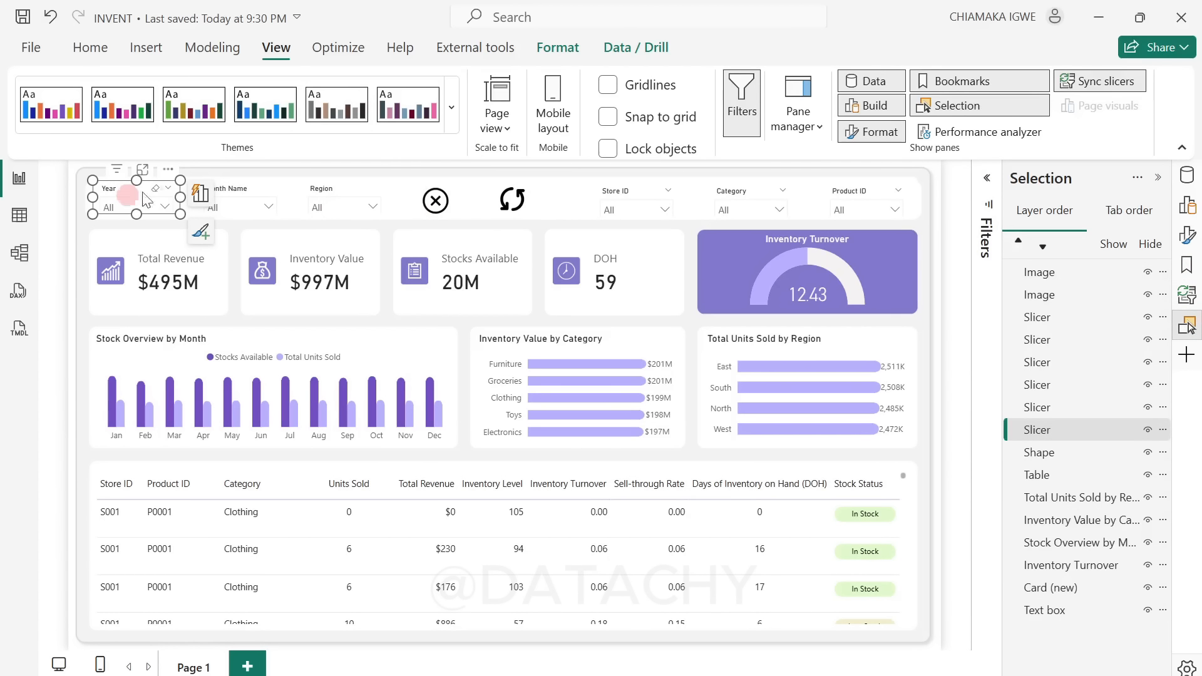
left_click(238, 184, "ctrl")
left_click(306, 186, "ctrl")
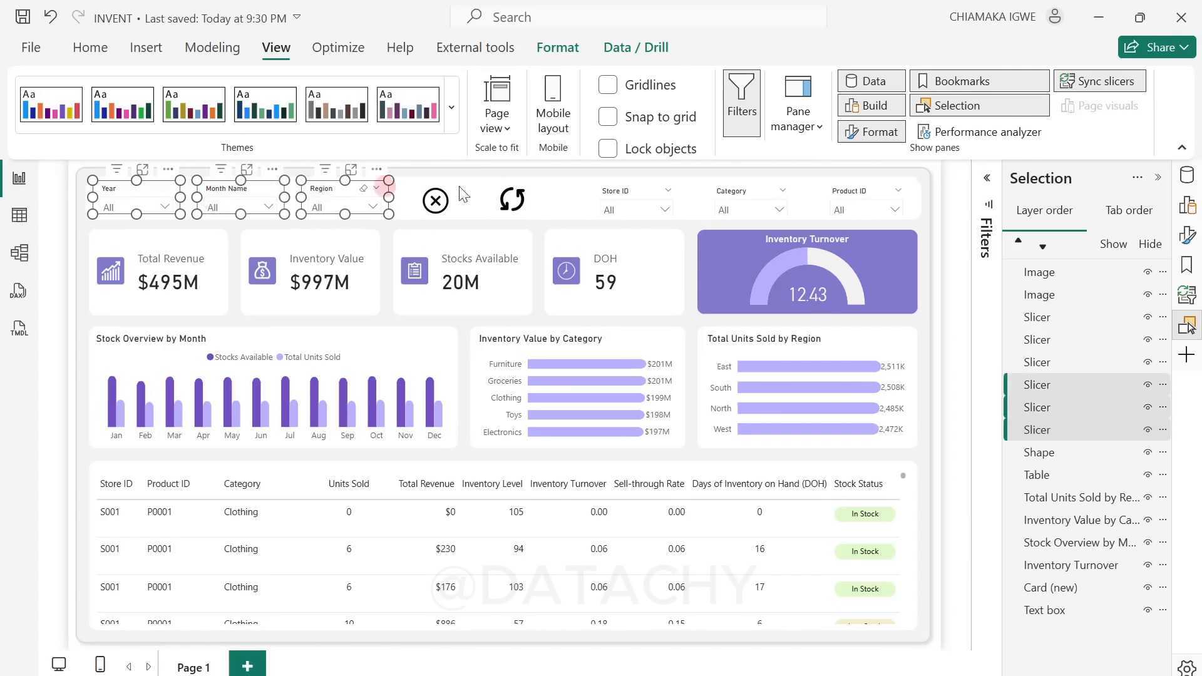
left_click(634, 189, "ctrl")
left_click(742, 191, "ctrl")
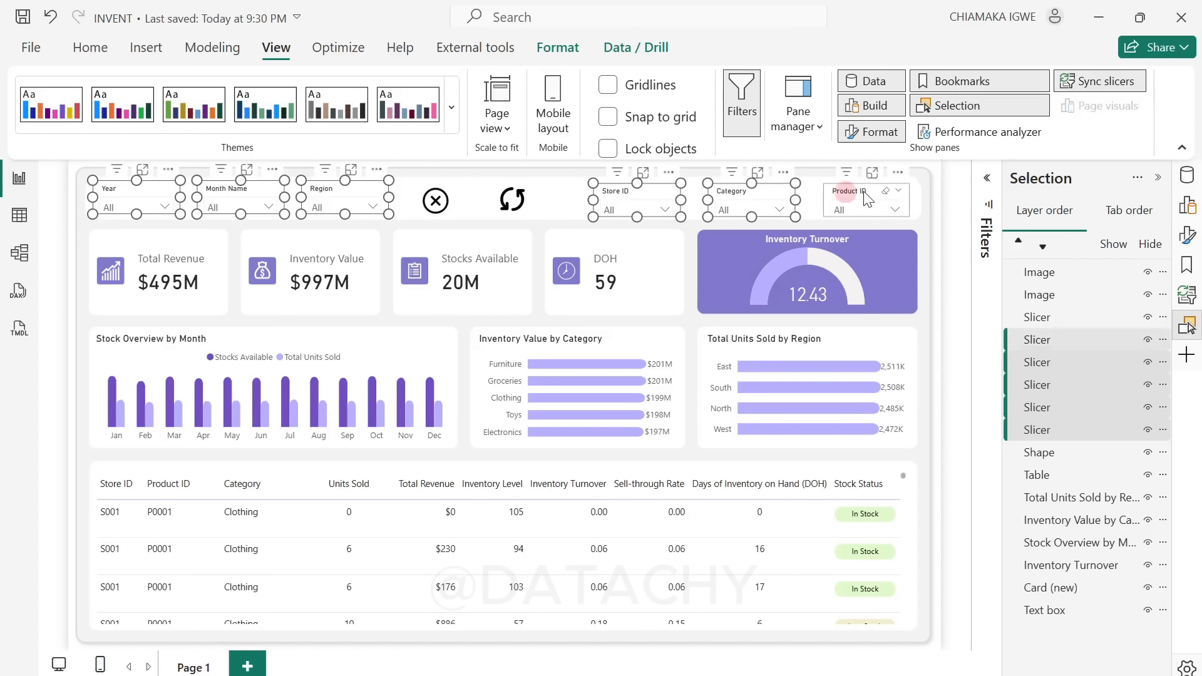
left_click(858, 191, "ctrl")
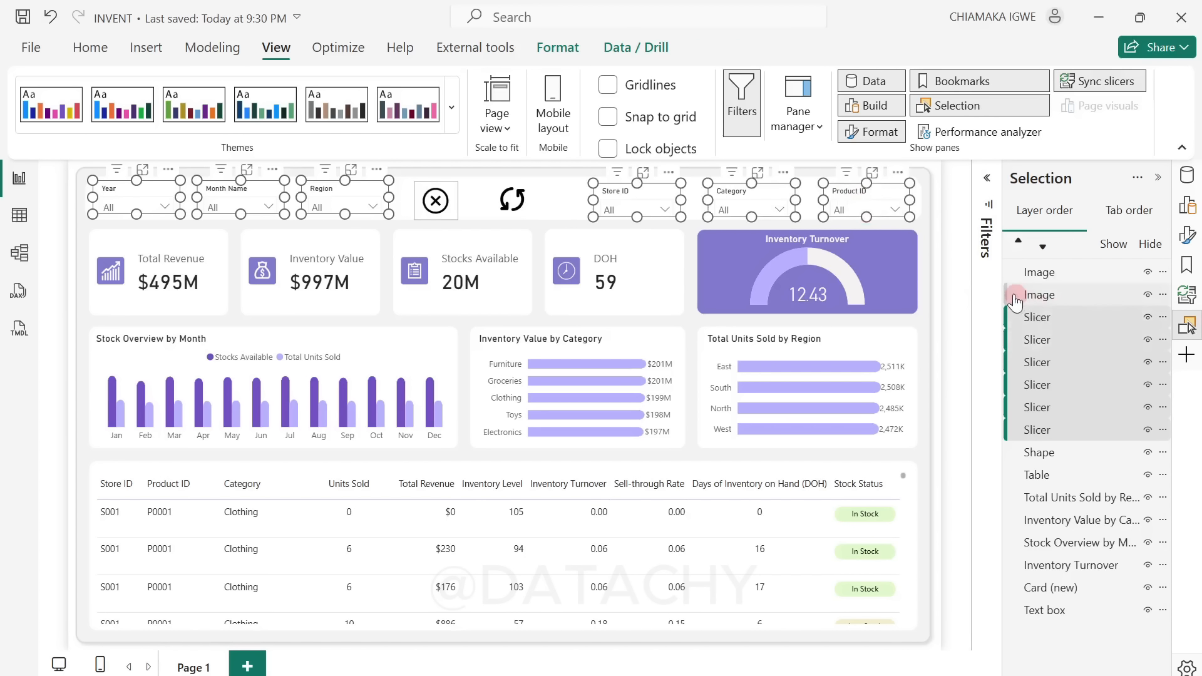
key("ctrl+g")
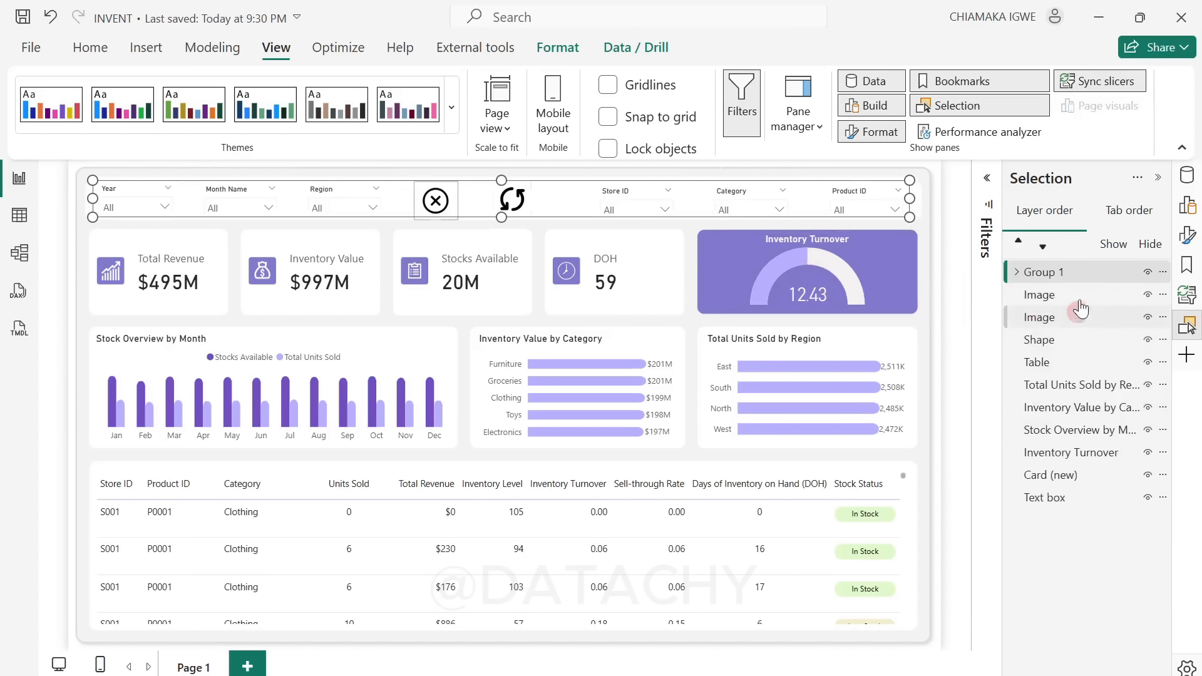
Step: Expand the new slicer group in the layer order and rename it Slicers
left_click(1016, 272)
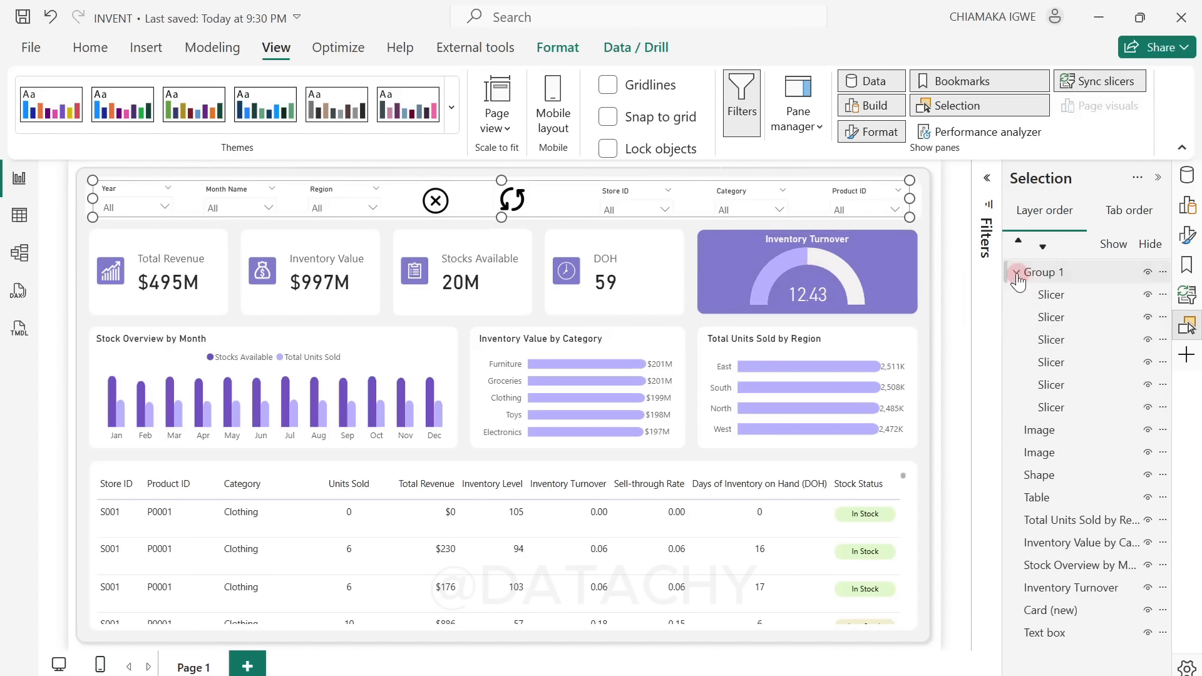
double_click(1064, 273)
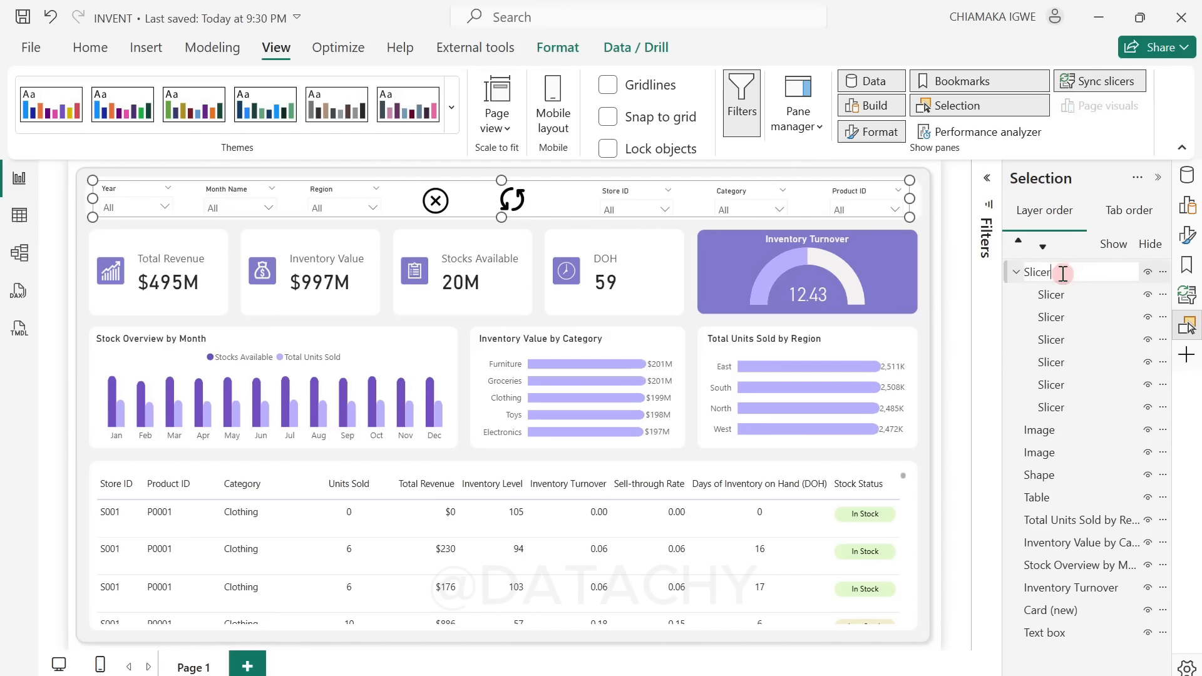
left_click(971, 301)
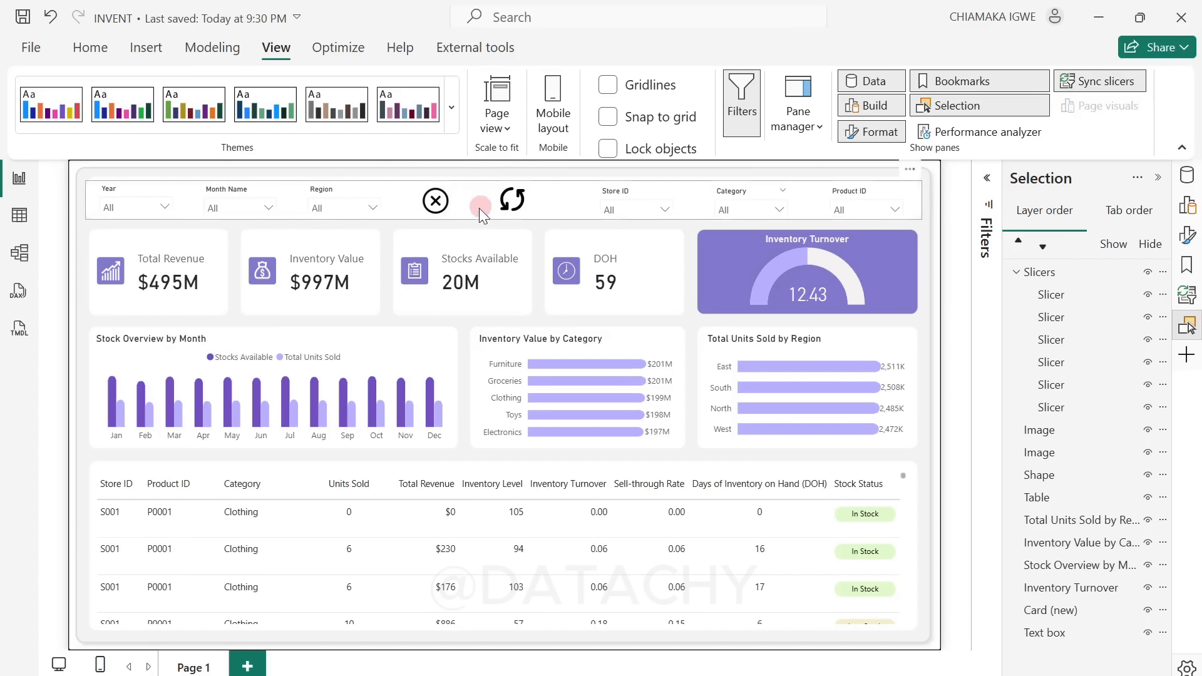
Step: Group the cancel icon, the circular arrows icon, the header background shape and the Slicers group together
left_click(460, 189)
left_click(449, 195)
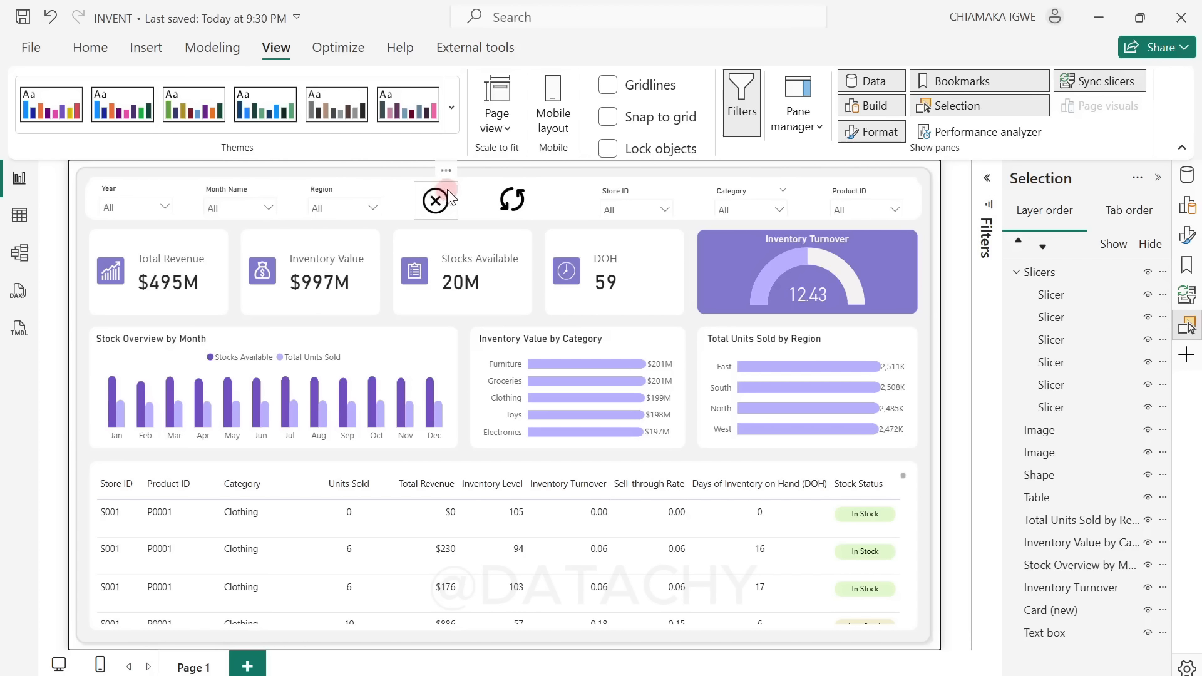
left_click(449, 195)
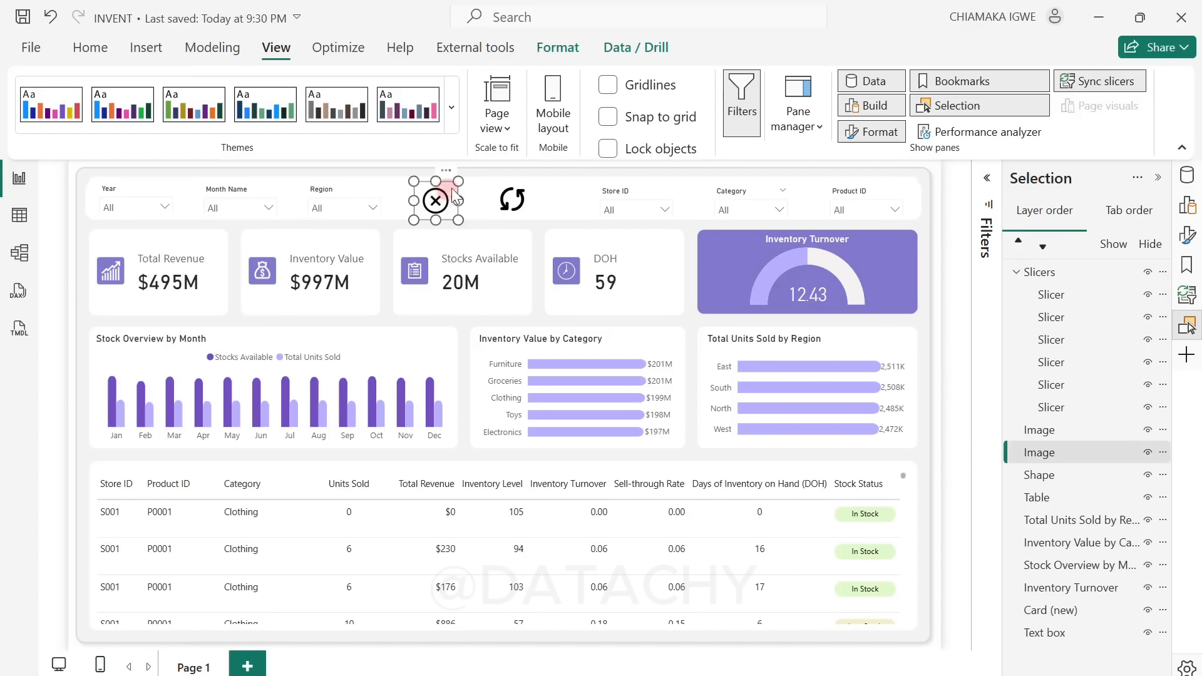
left_click(528, 188, "ctrl")
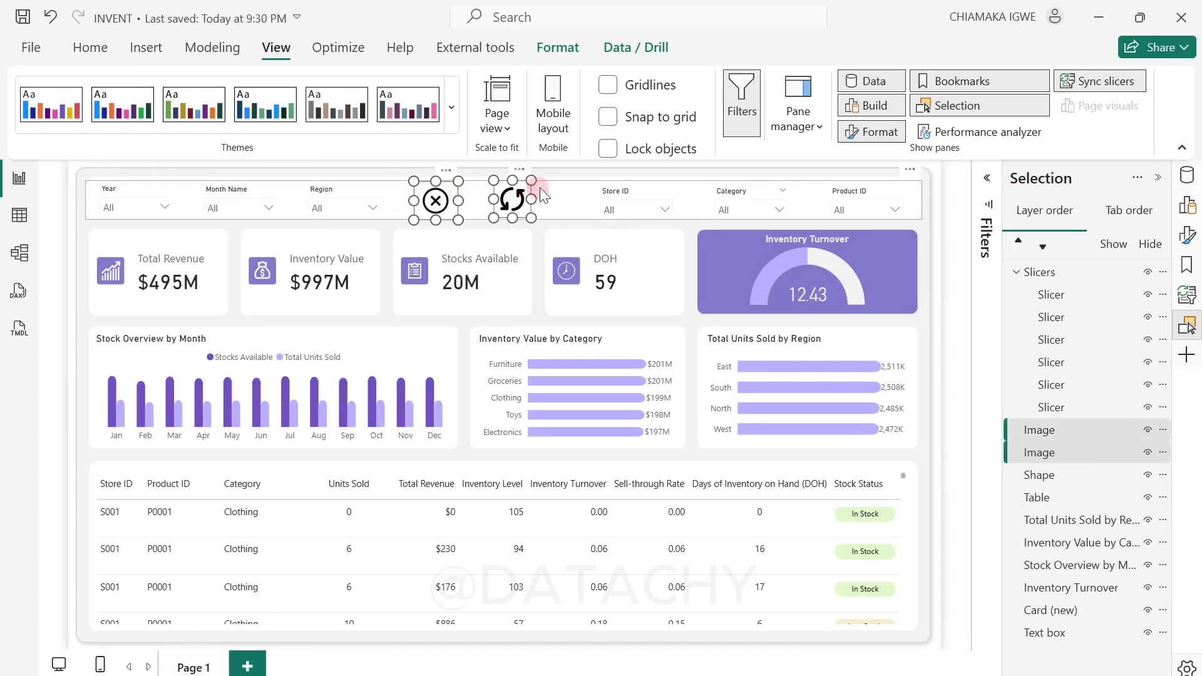
left_click(563, 194, "ctrl")
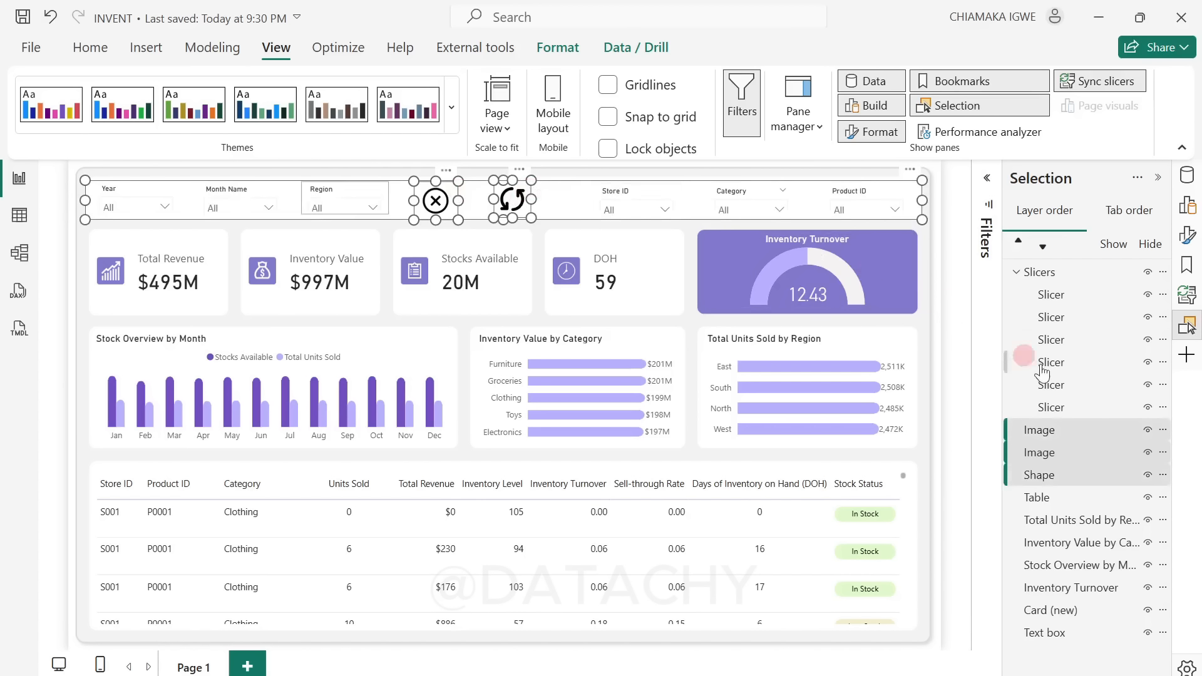
left_click(1042, 273, "ctrl")
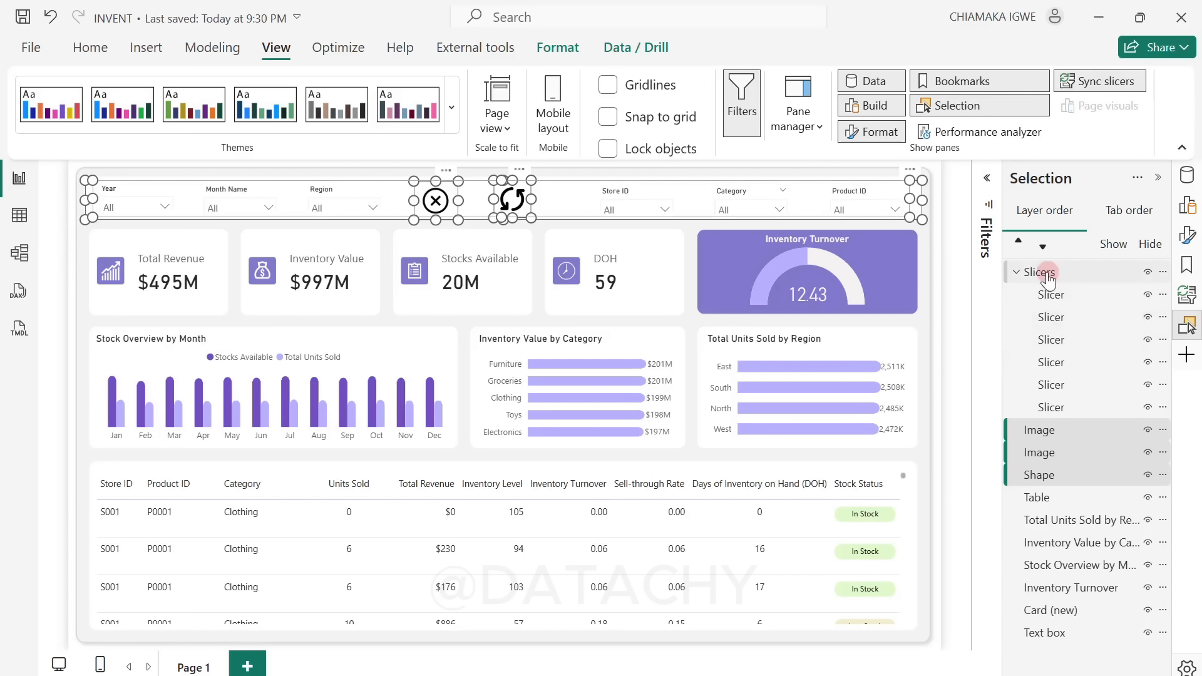
key("ctrl+g")
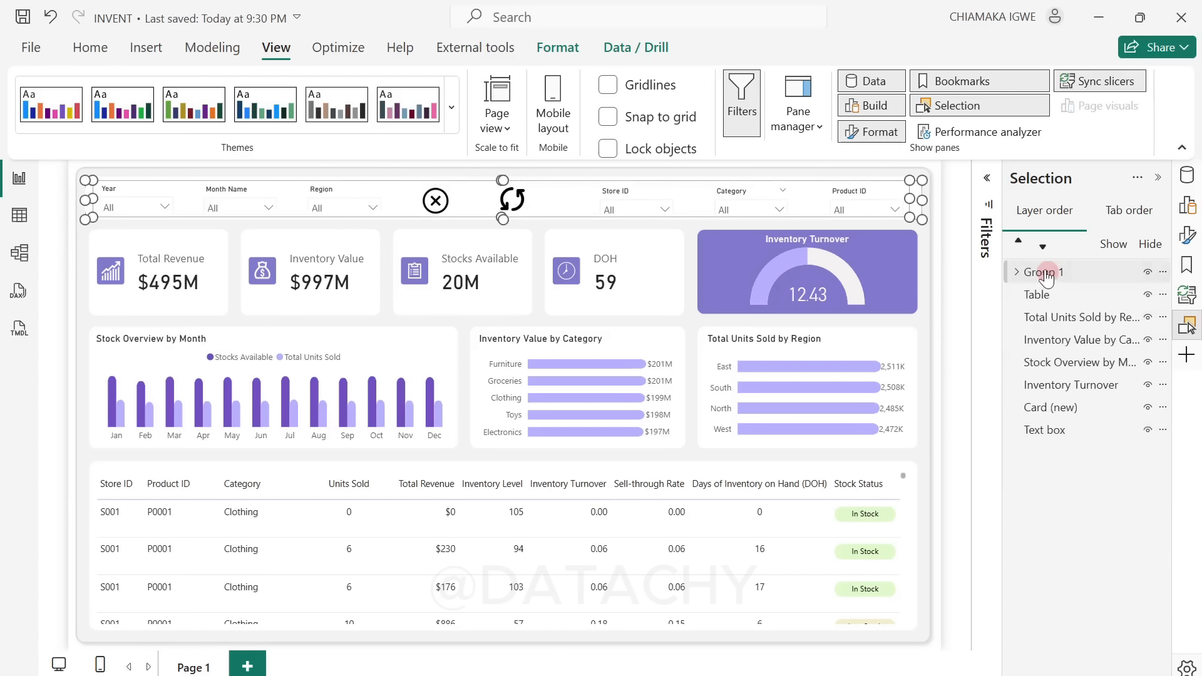
Step: Rename the new outer group Filter Pane, expand it, and collapse the Slicers group inside it
double_click(1058, 276)
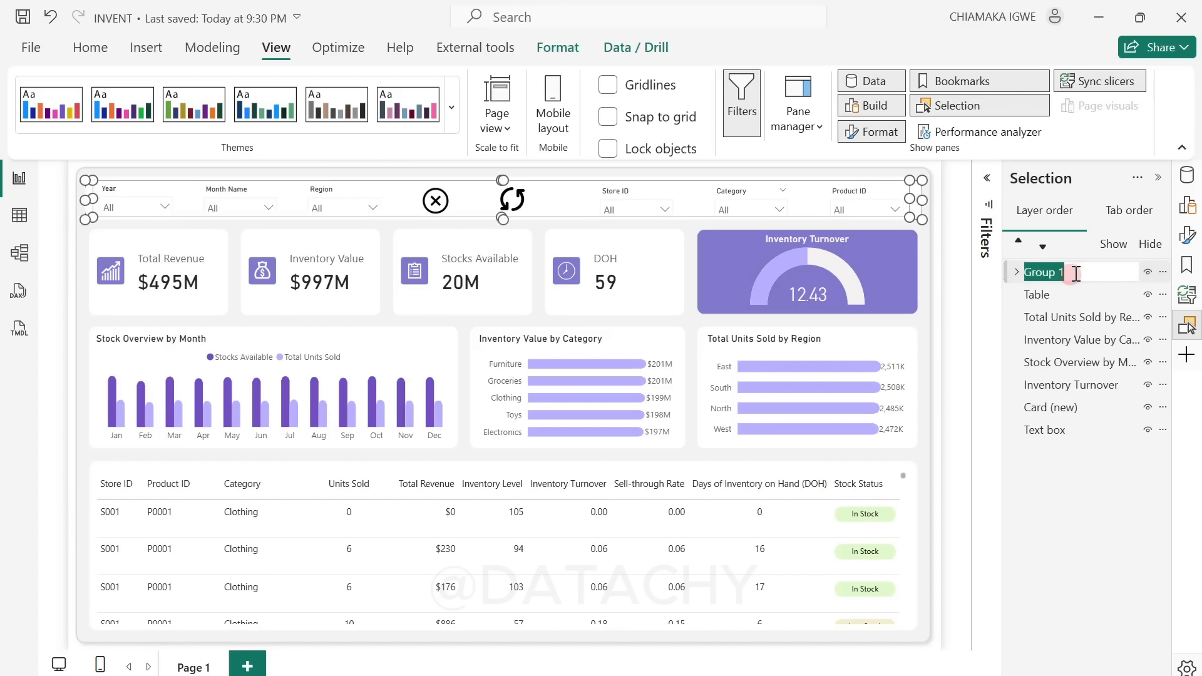
type("Filter Pane")
key("Return")
left_click(1016, 272)
left_click(1039, 323)
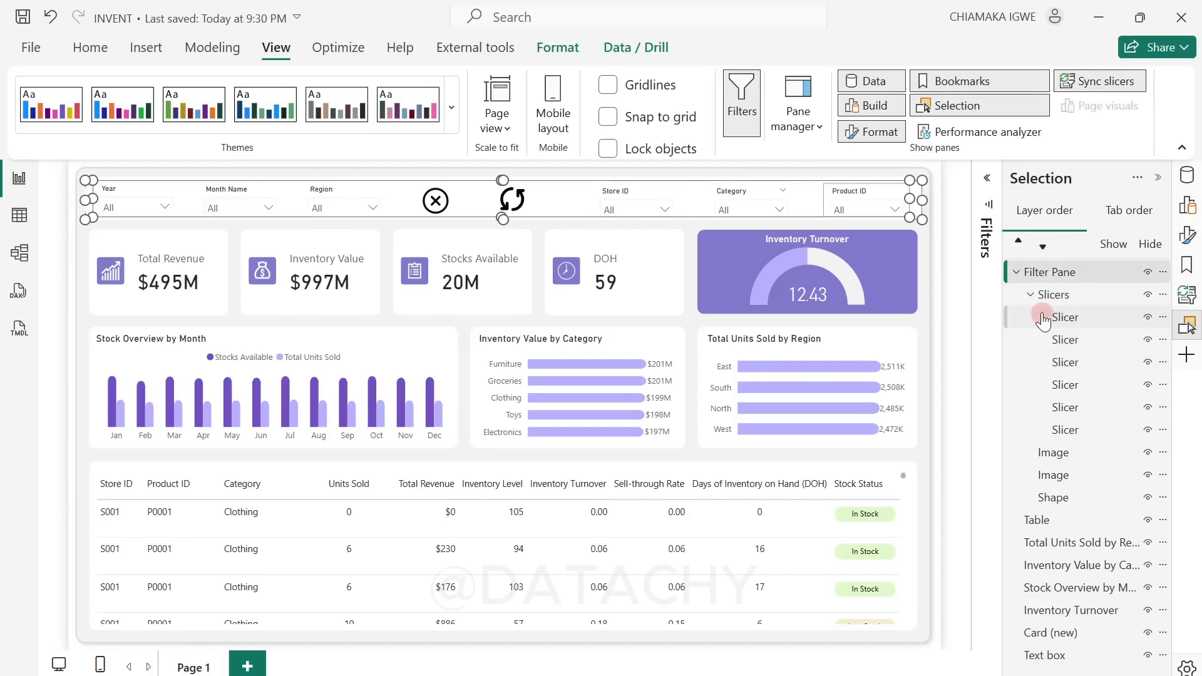
left_click(1030, 294)
left_click(1063, 363)
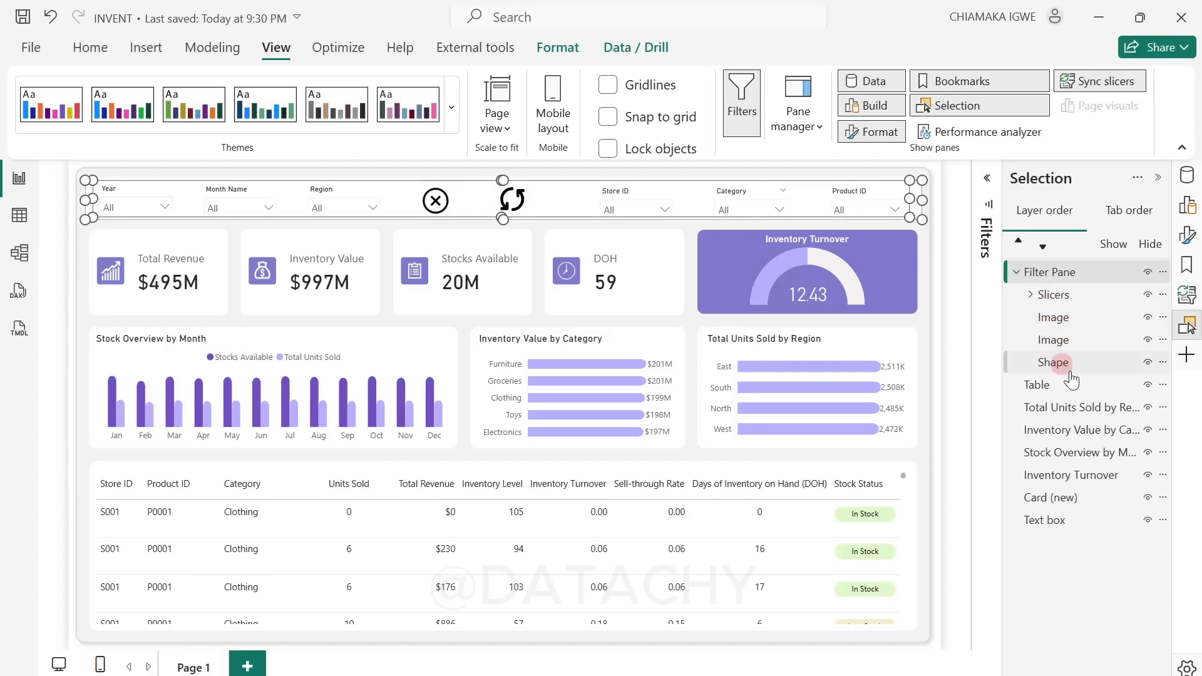
Step: Rename the circular arrows image inside the Filter Pane group as Reset Icon
left_click(1047, 317)
left_click(1082, 313)
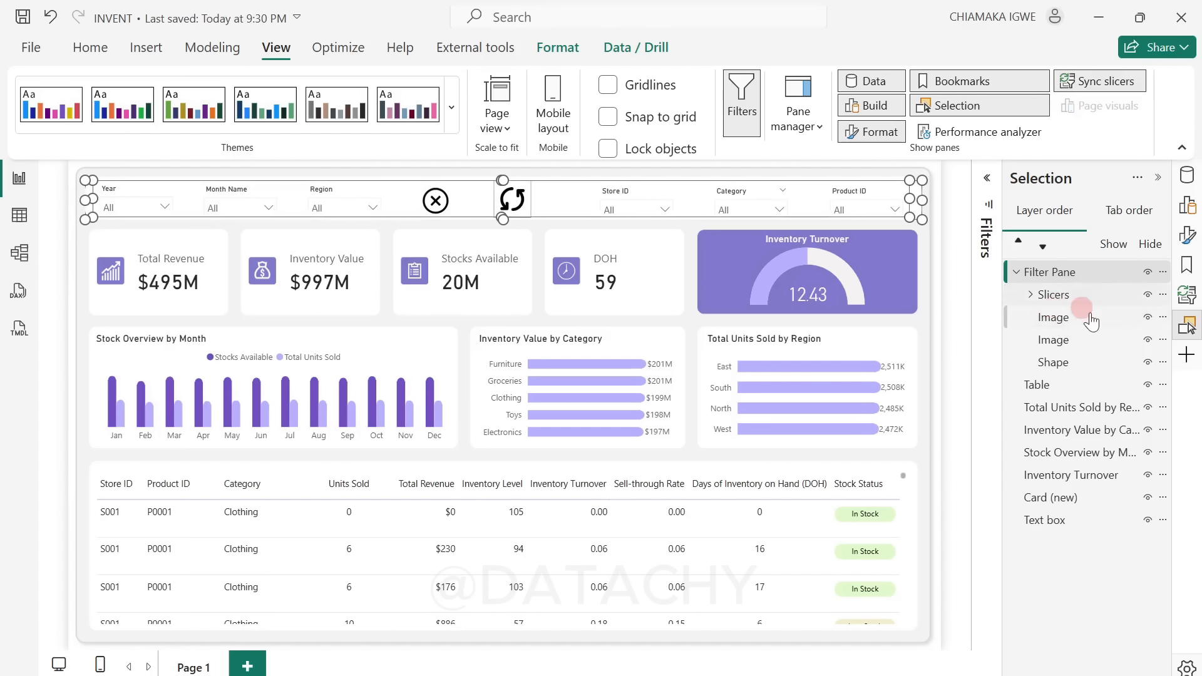
left_click(1083, 319)
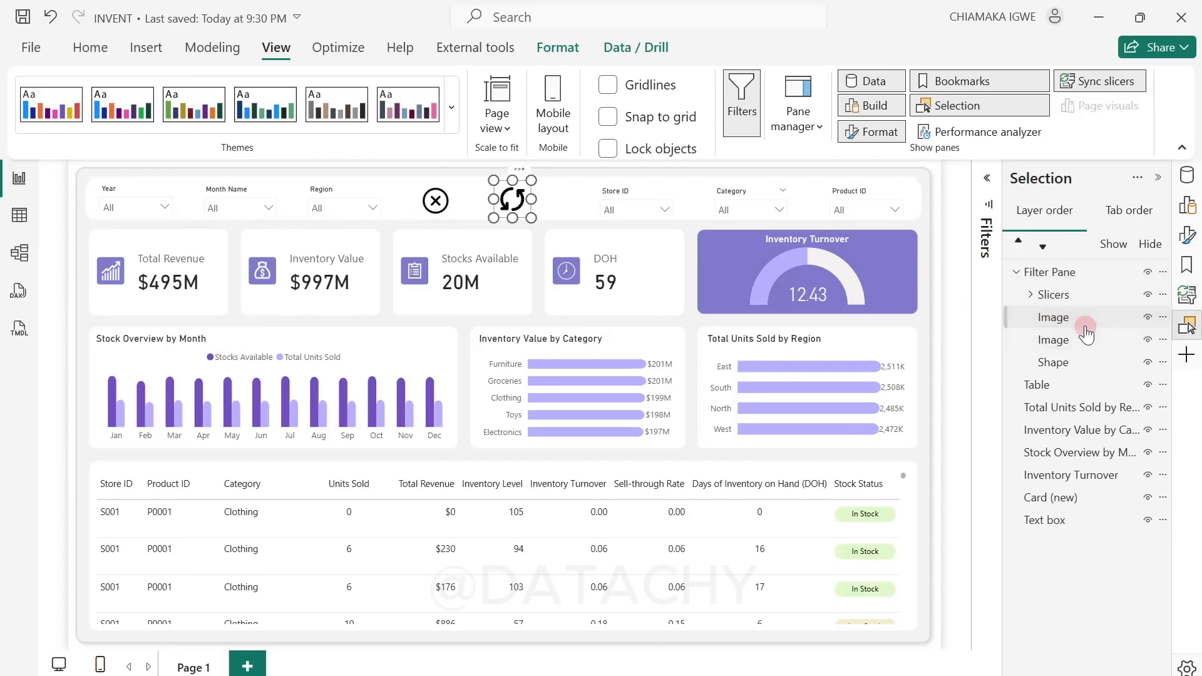
double_click(1083, 318)
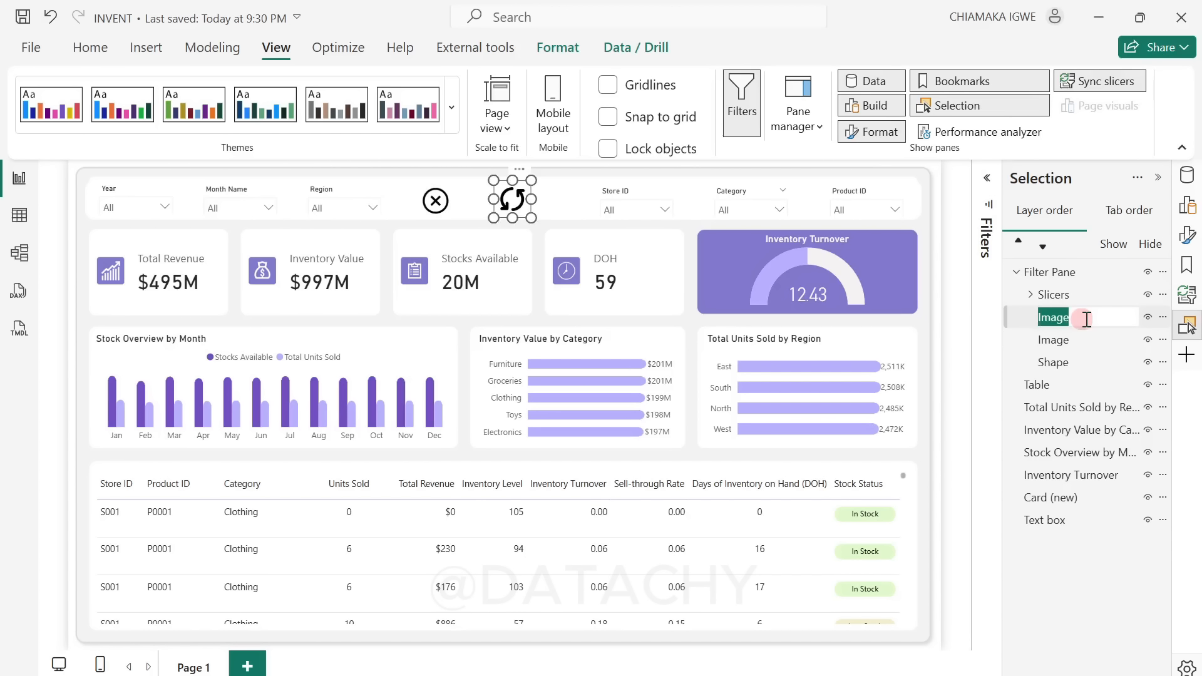
type("Reset Icon")
key("Return")
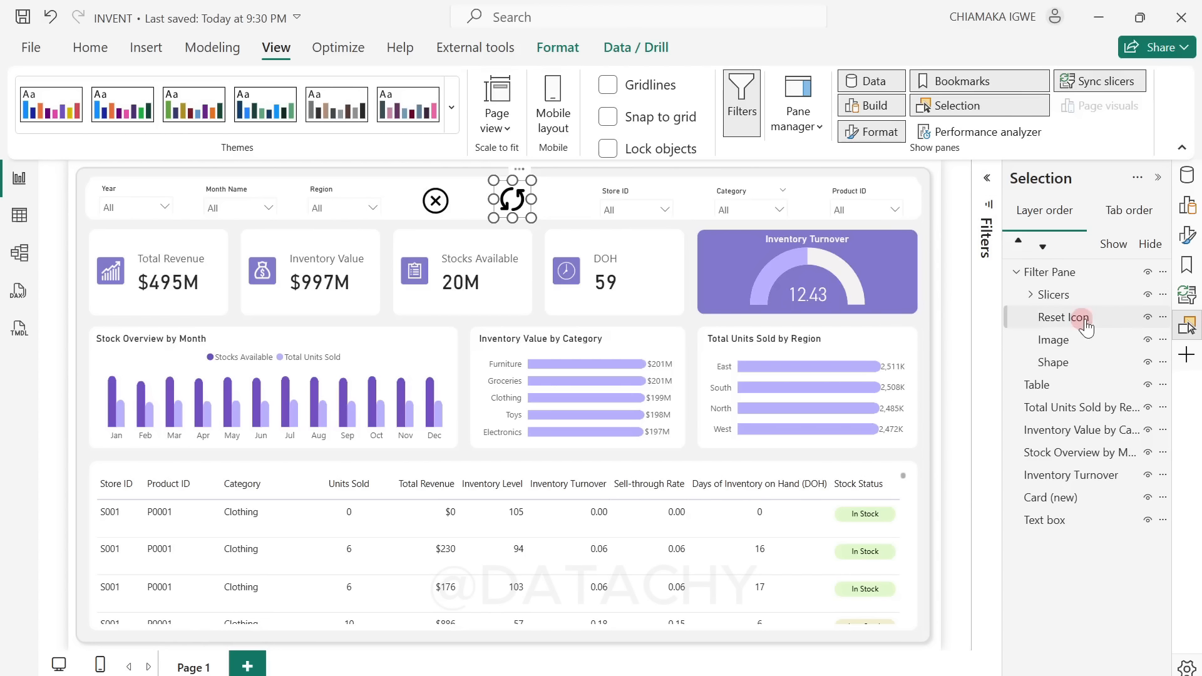
Step: Rename the cancel image inside the Filter Pane group as Close Filter Pane Icon
double_click(1080, 349)
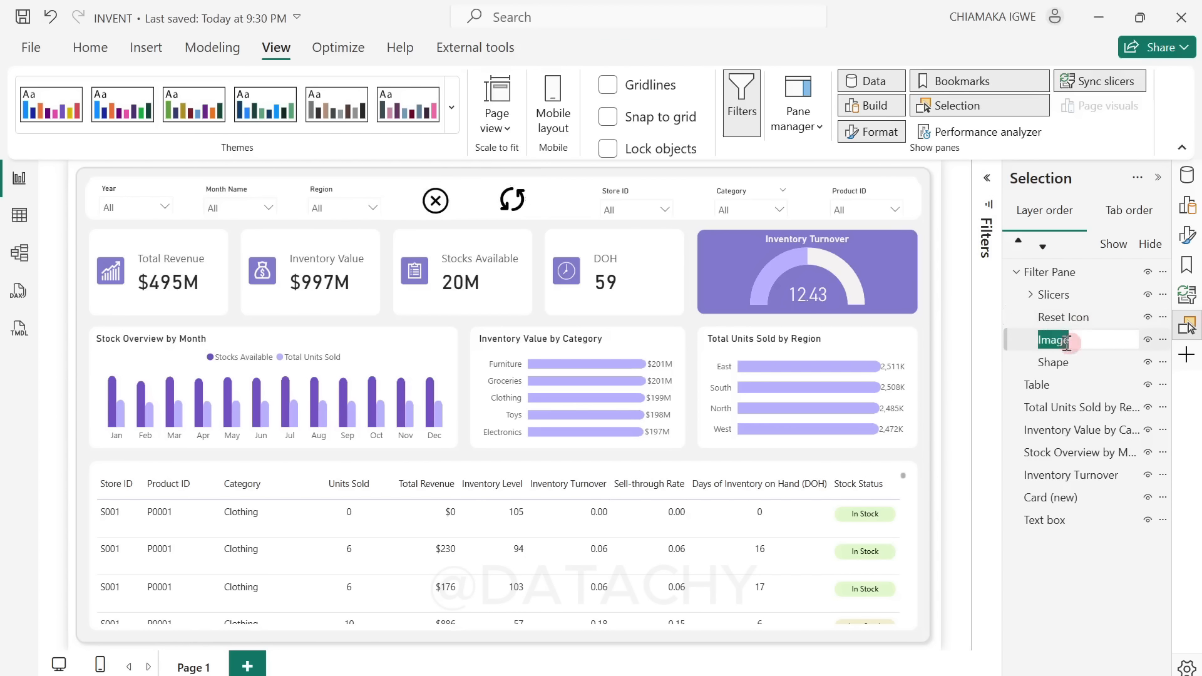
type("Close Filter Pane")
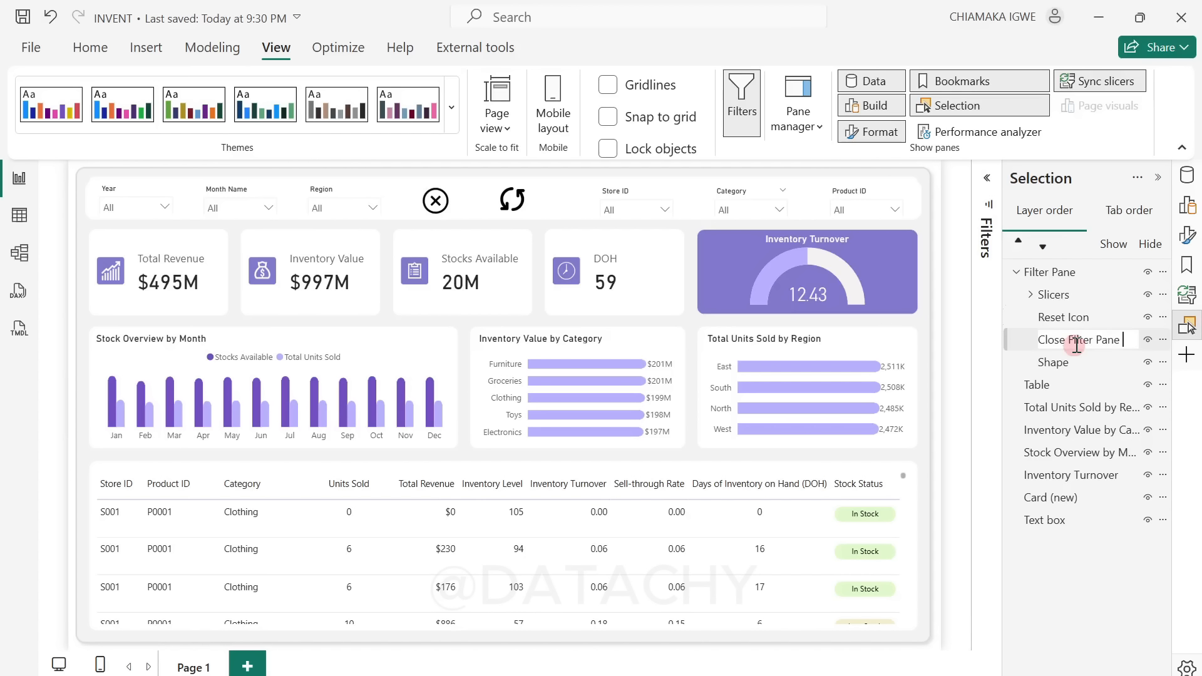
type("Icon")
key("Return")
Step: Collapse the Filter Pane group in the layer order and hide it from the report page
left_click(1054, 362)
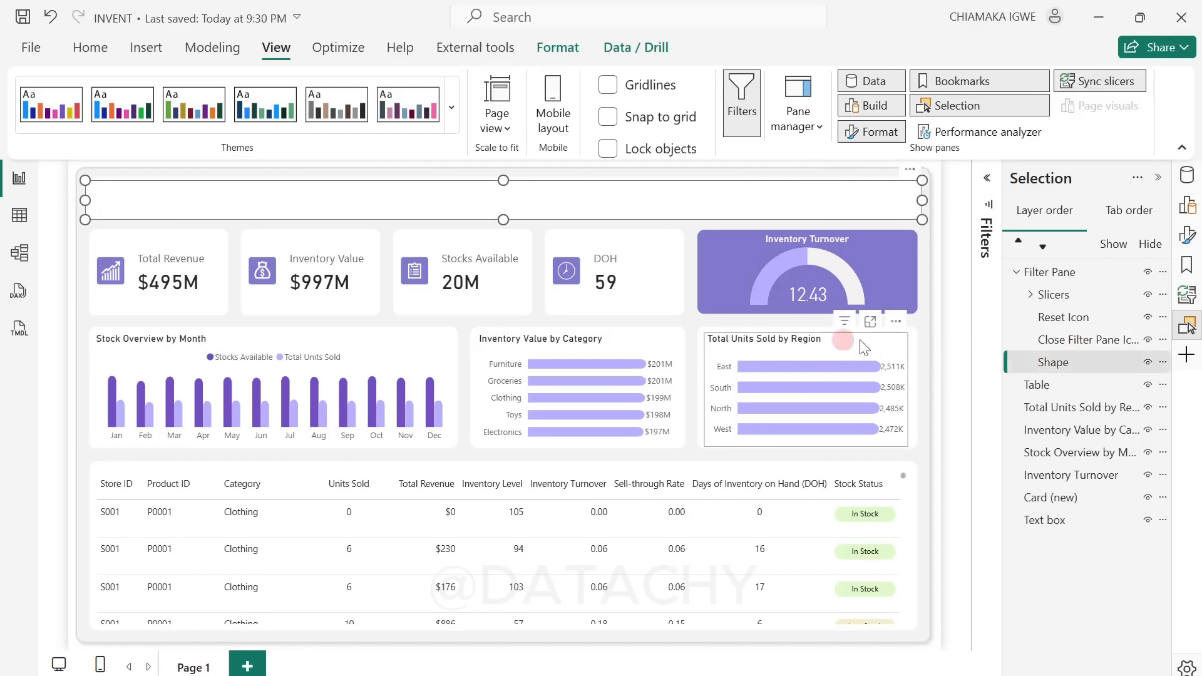
left_click(948, 236)
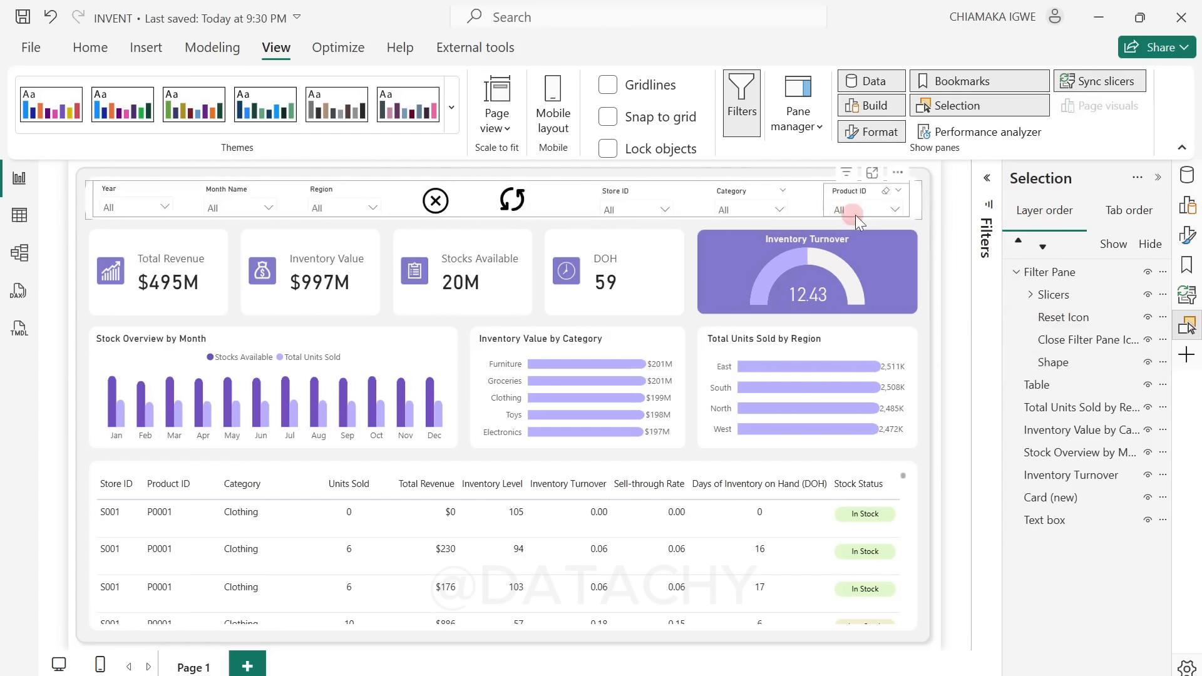
left_click(1017, 272)
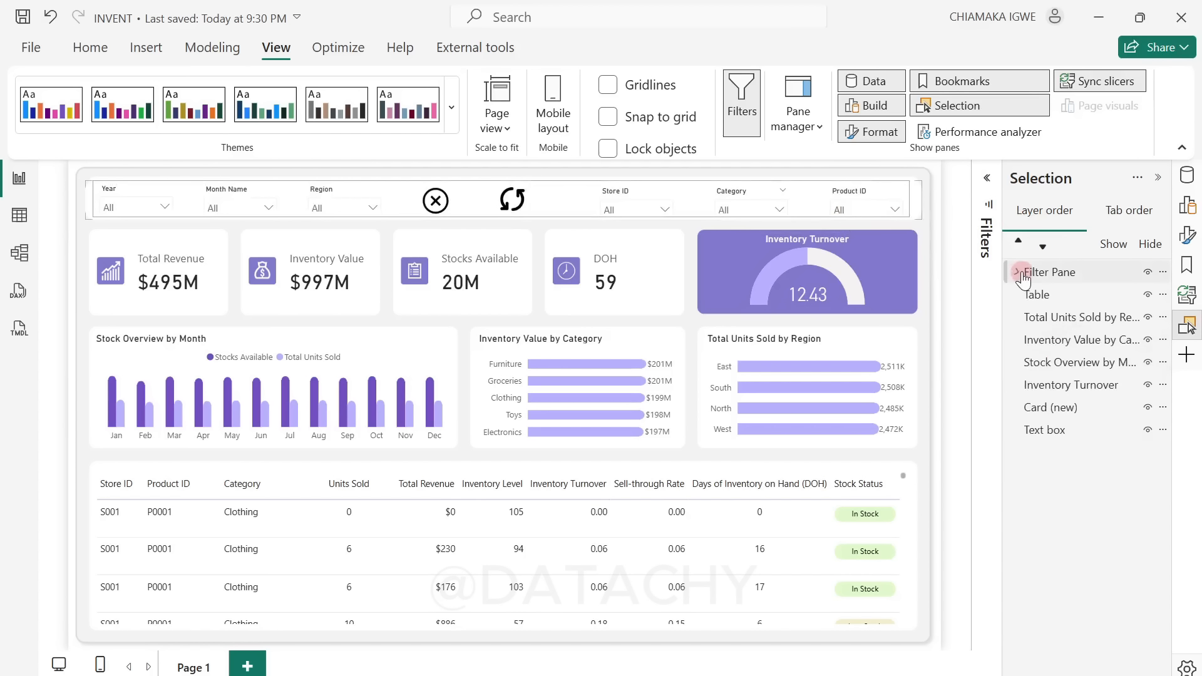
left_click(1148, 274)
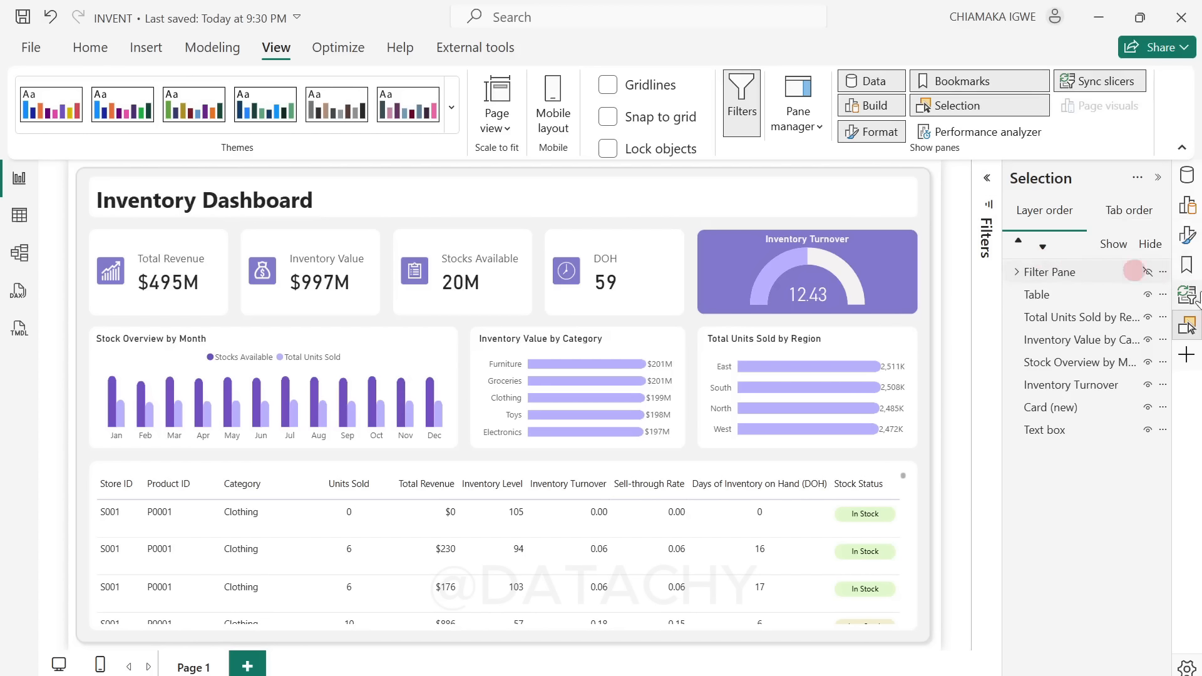
left_click(1148, 274)
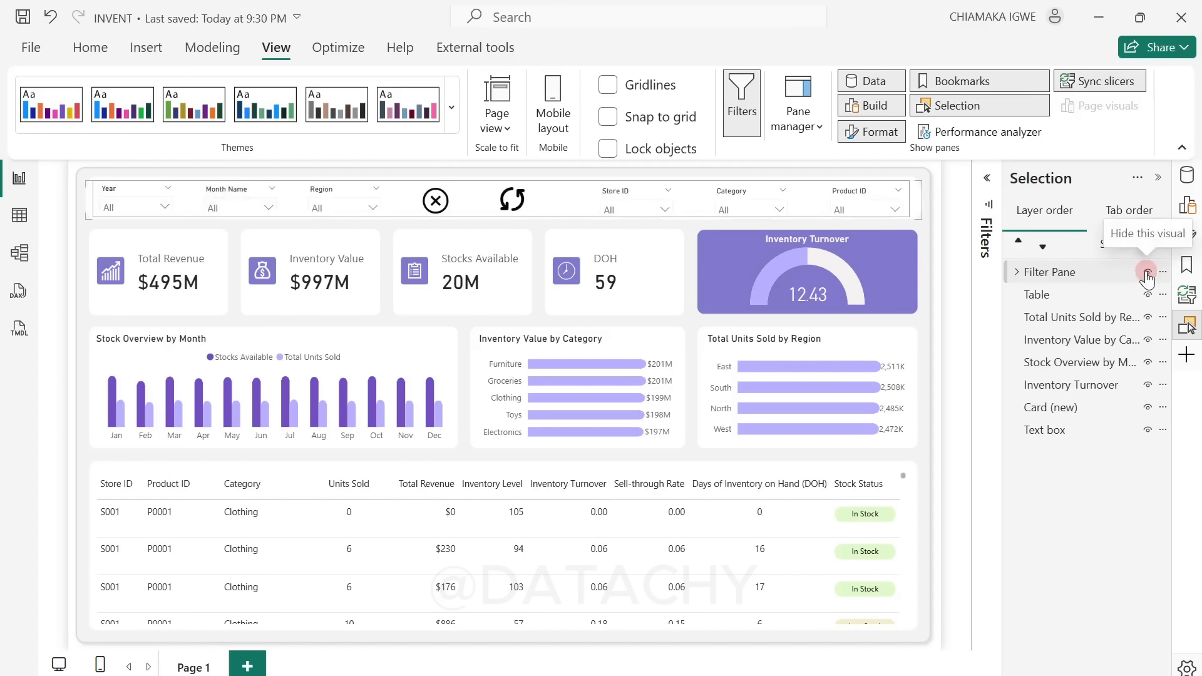
left_click(1148, 274)
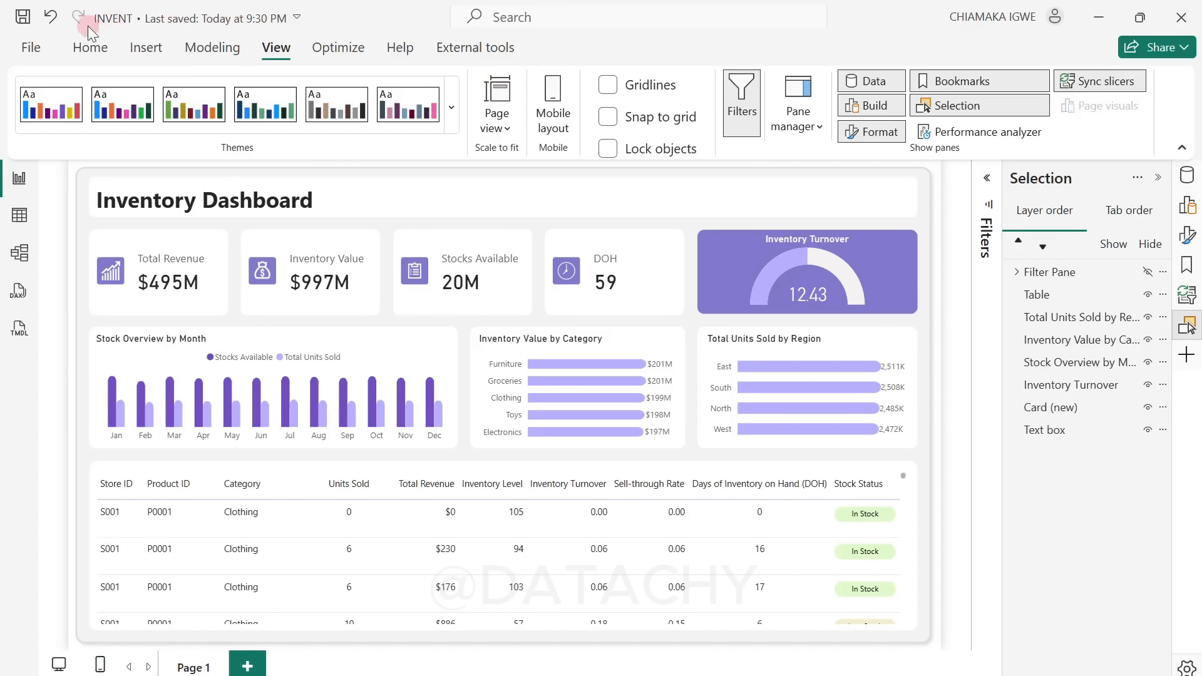
Step: Insert the filter sliders image from the file named filter onto the report page
left_click(140, 53)
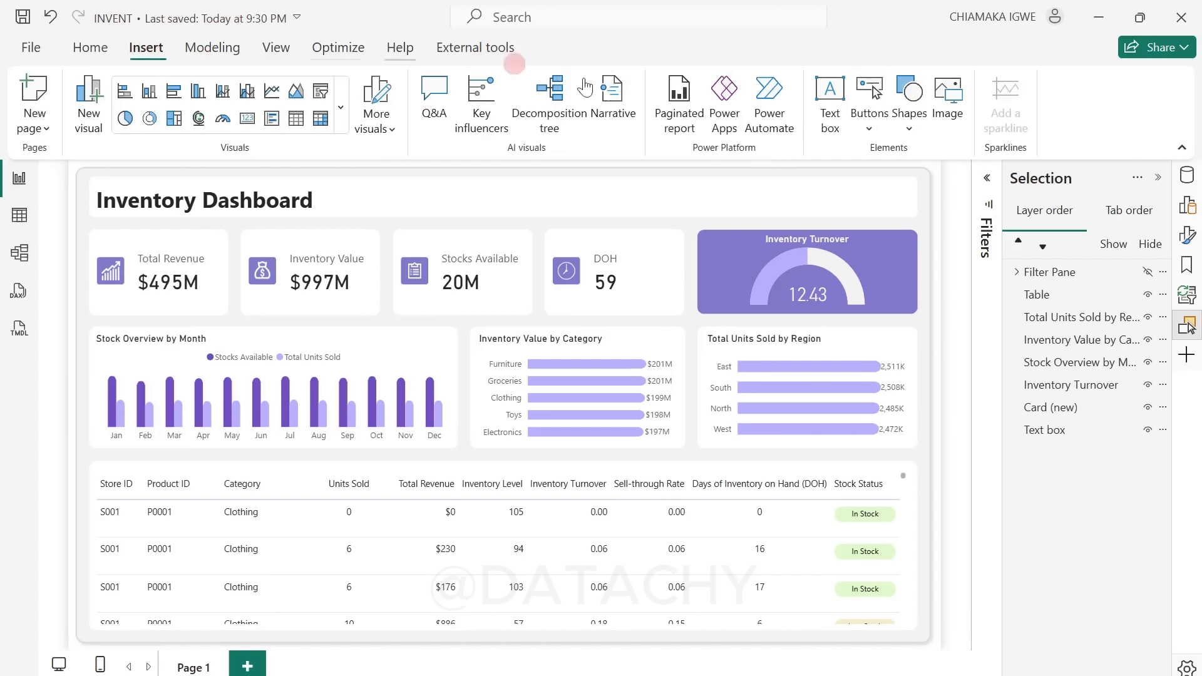
left_click(946, 118)
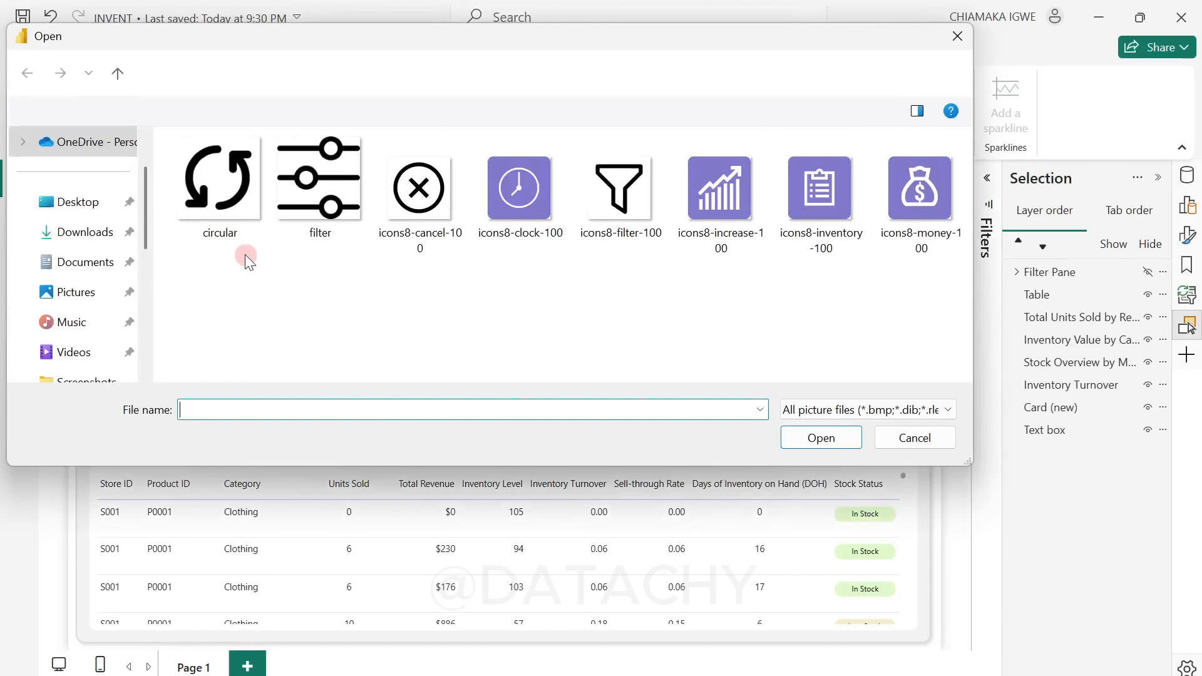
left_click(327, 206)
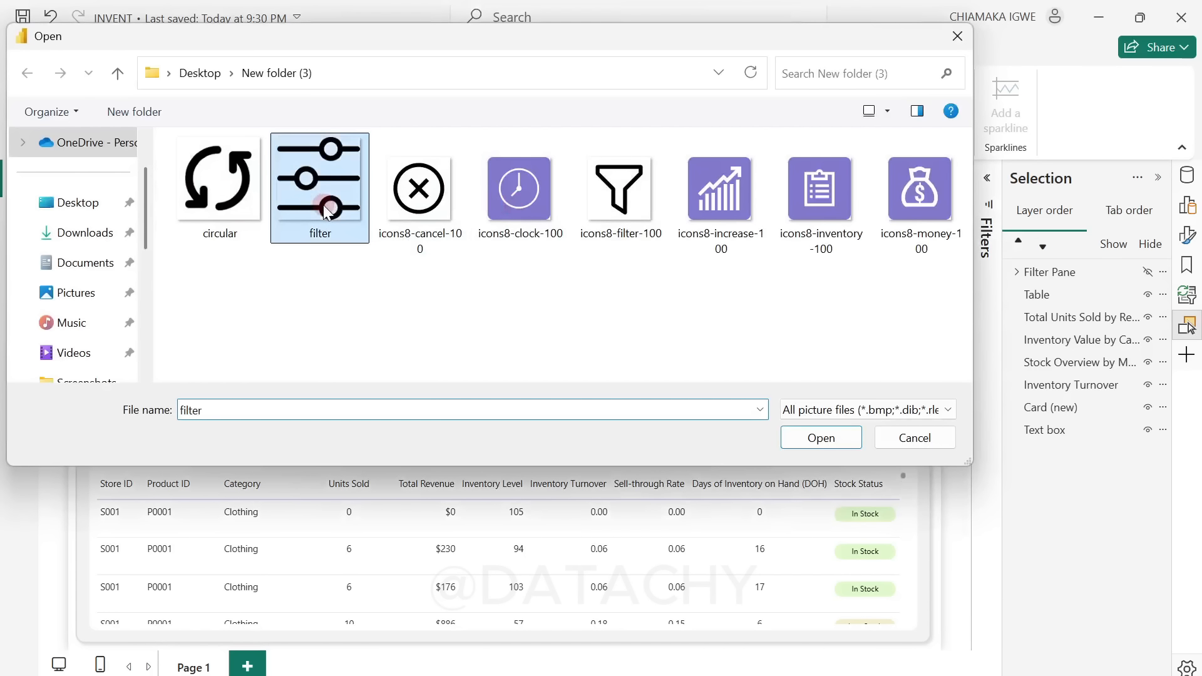
left_click(822, 437)
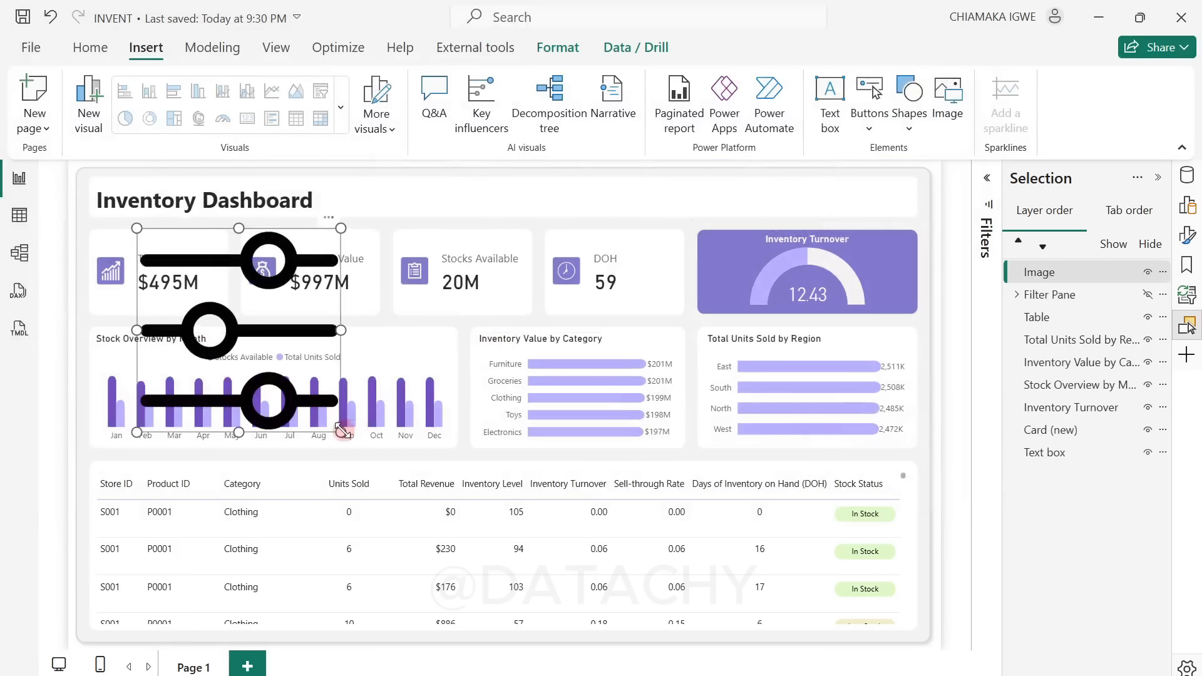
Step: Shrink the filter image to icon size and place it at the right end of the Inventory Dashboard header
left_click_drag(340, 431, 173, 258)
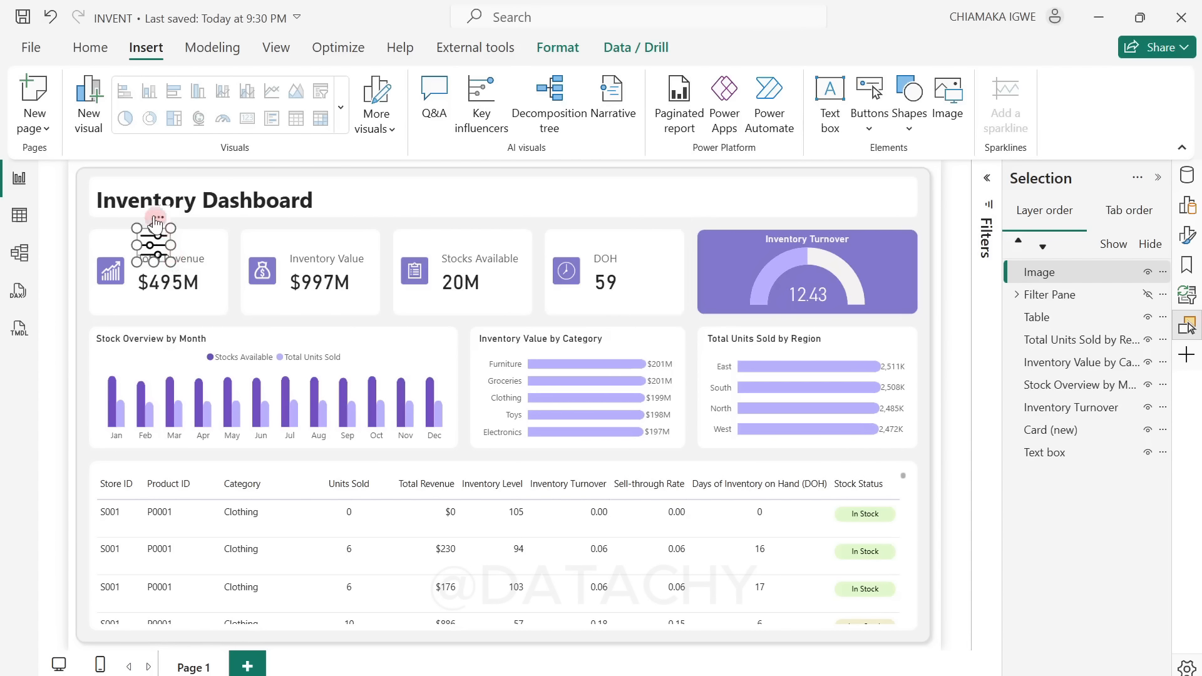
left_click_drag(155, 217, 885, 163)
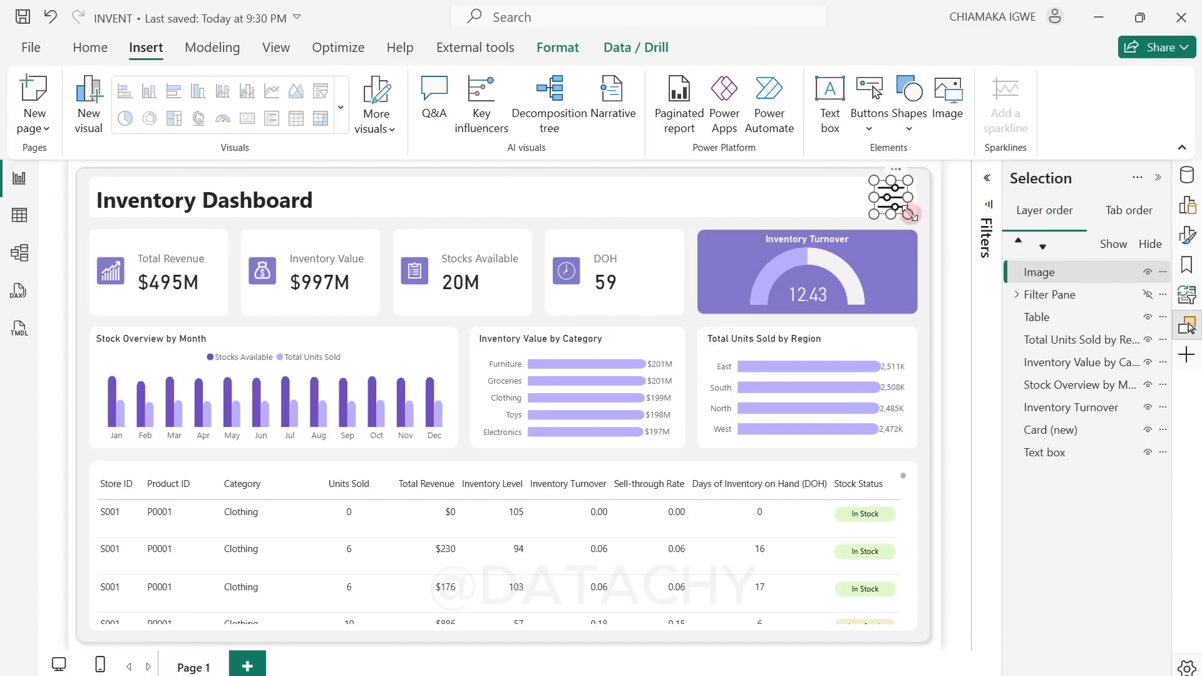
left_click_drag(911, 215, 896, 174)
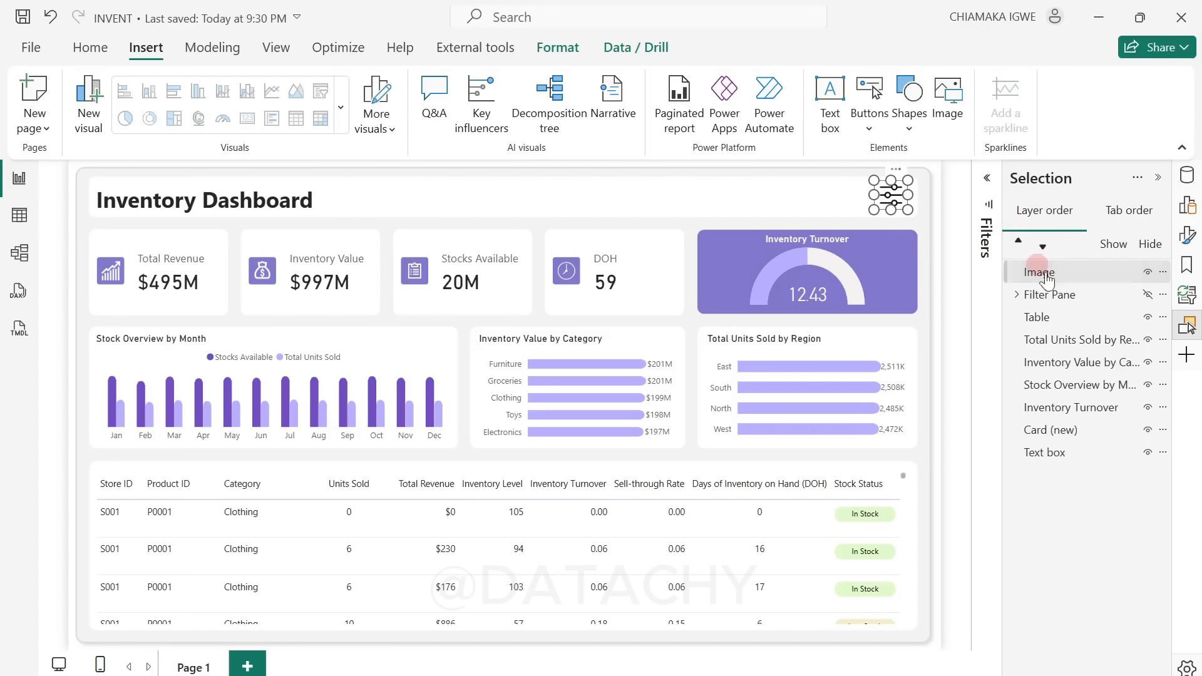
Step: Rename the filter sliders image in the layer order as Open Filter Pane icon
left_click(1065, 277)
double_click(1065, 276)
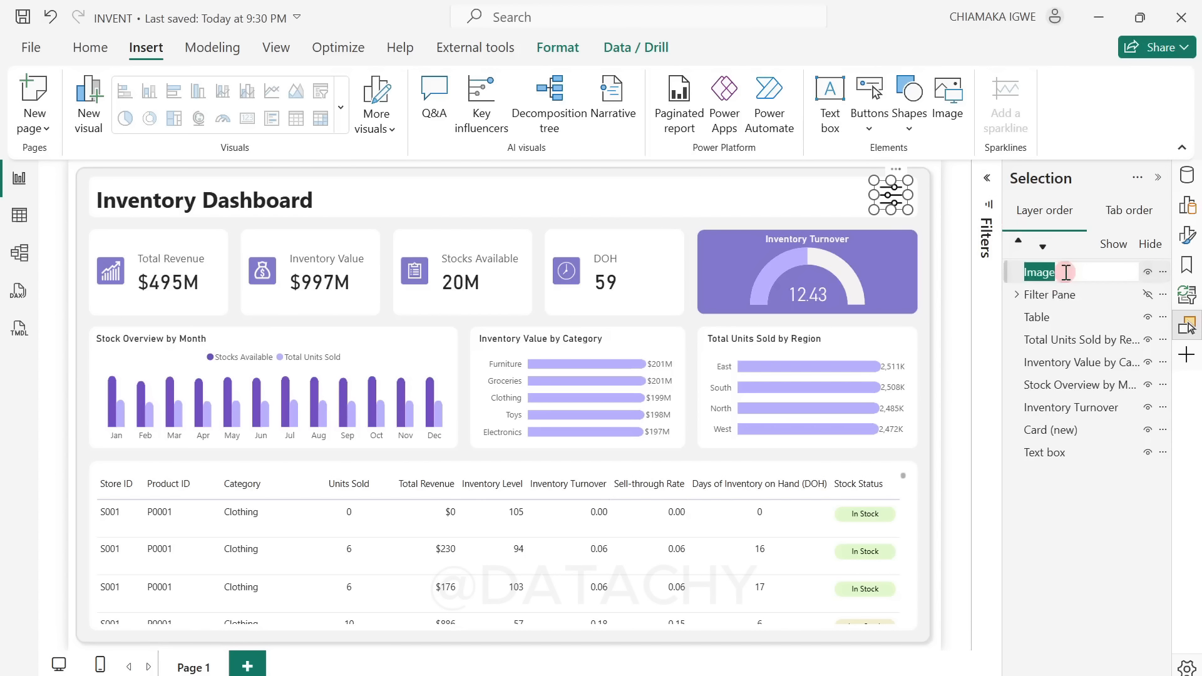
type("Op")
type("en Filter Pane icon")
key("Return")
left_click(582, 320)
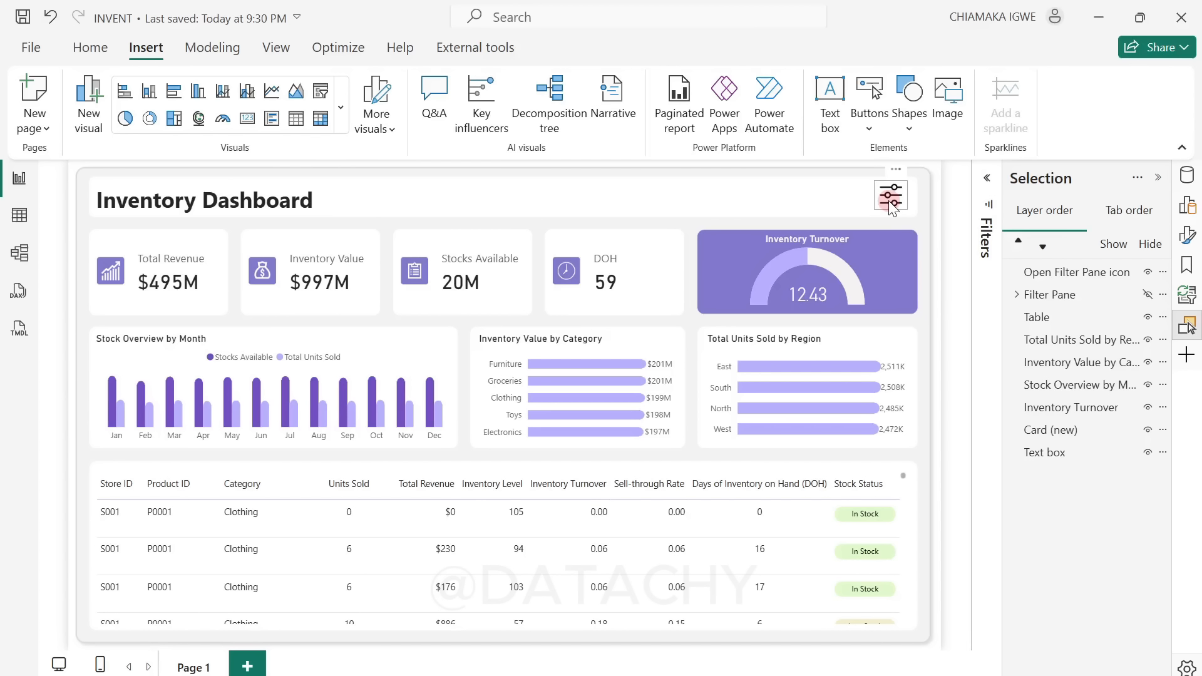
Step: Rename the Inventory Dashboard text box in the layer order as Title
left_click(400, 215)
double_click(1055, 454)
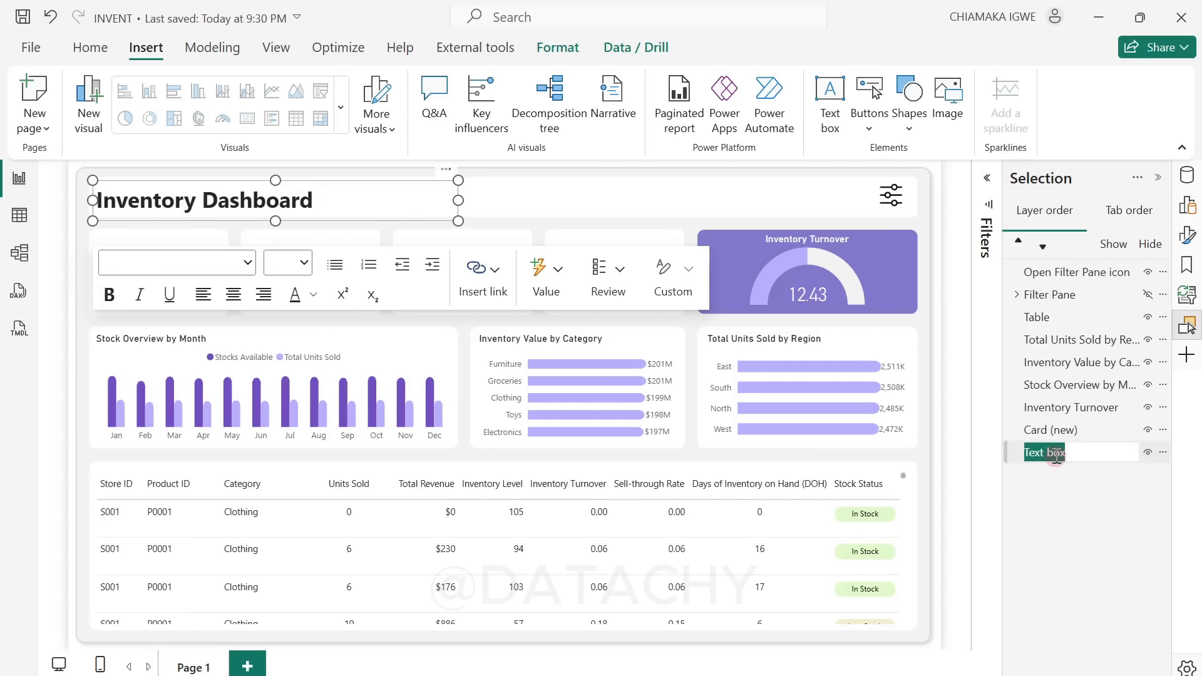
type("Title")
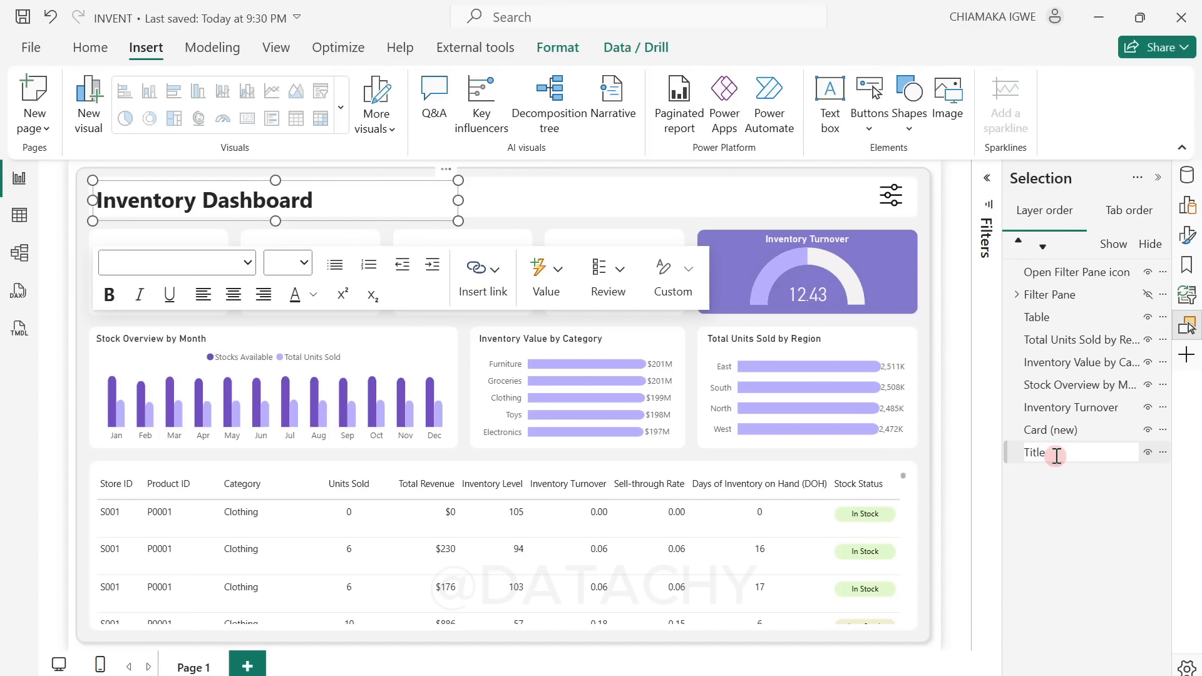
key("Return")
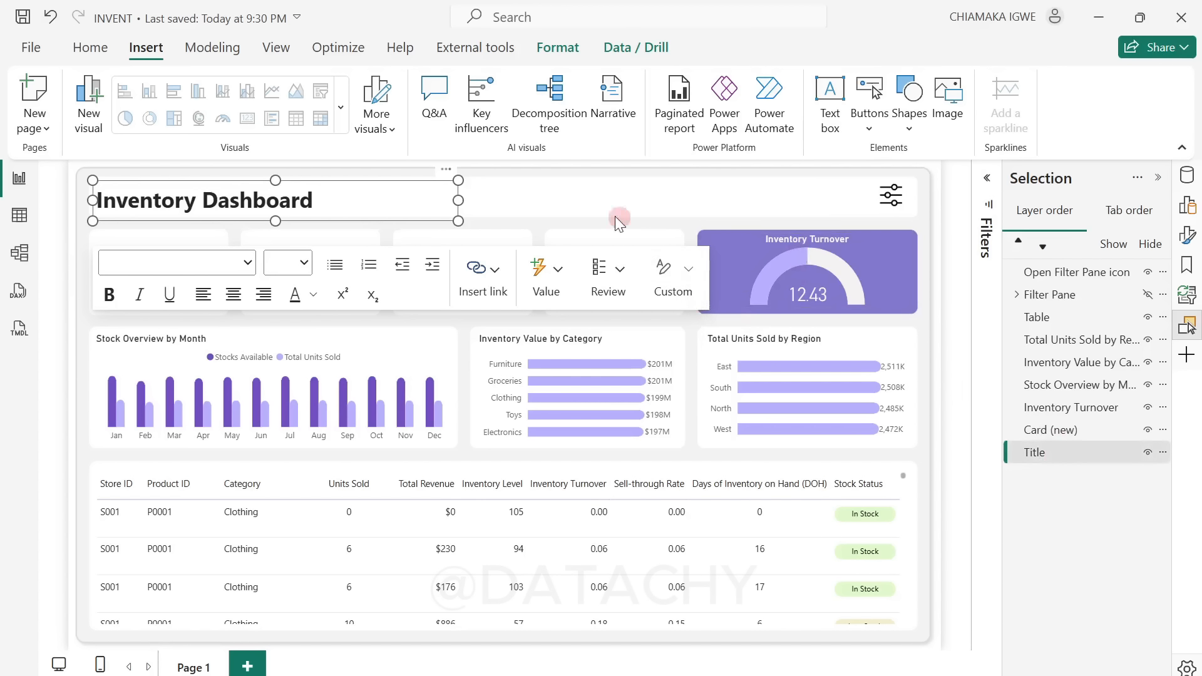
Step: Hide the Title text box and the Open Filter Pane icon, and show the Filter Pane group
left_click(1148, 453)
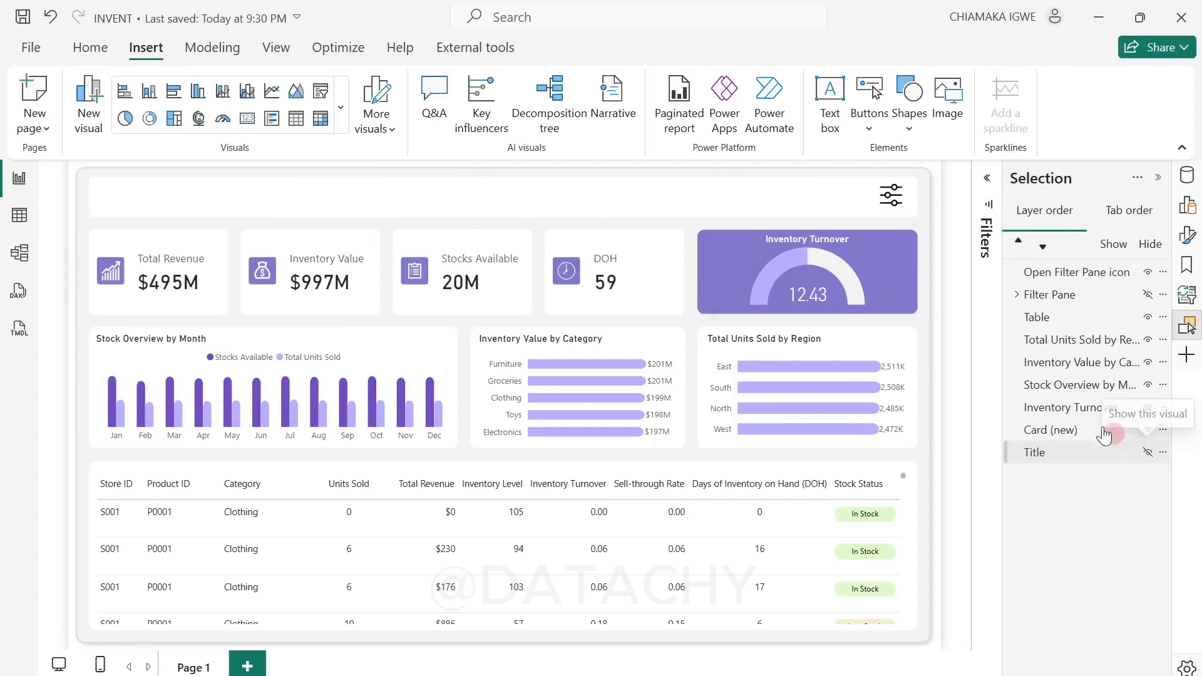
left_click(897, 204)
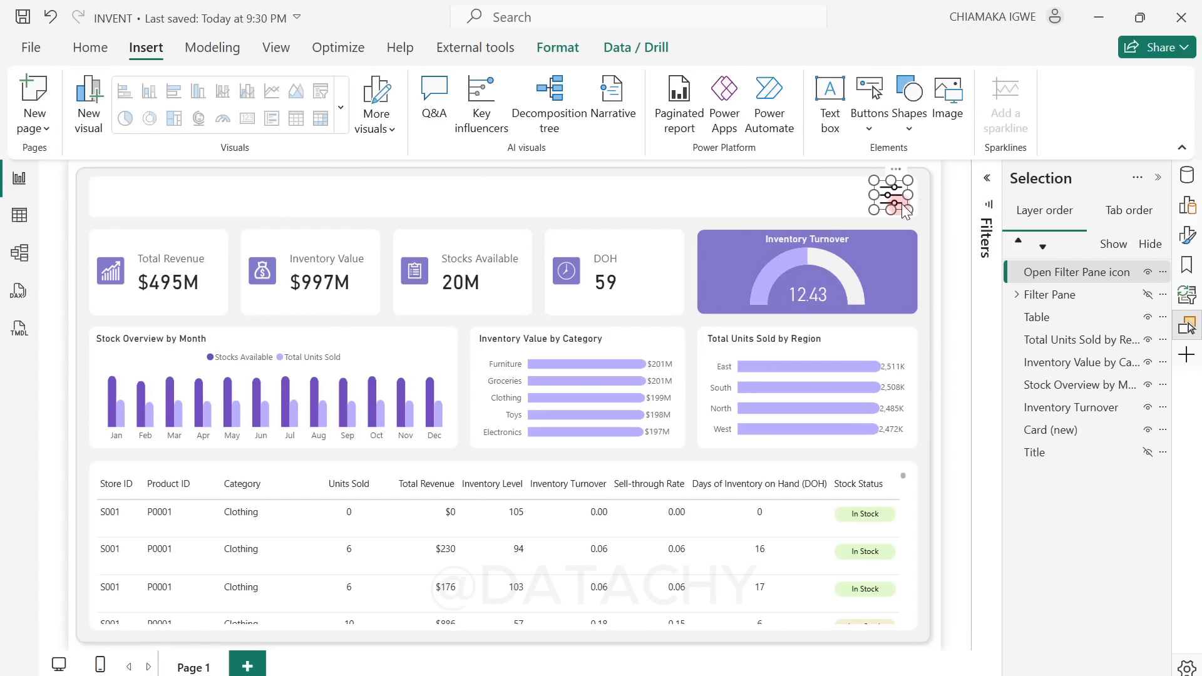
left_click(1148, 272)
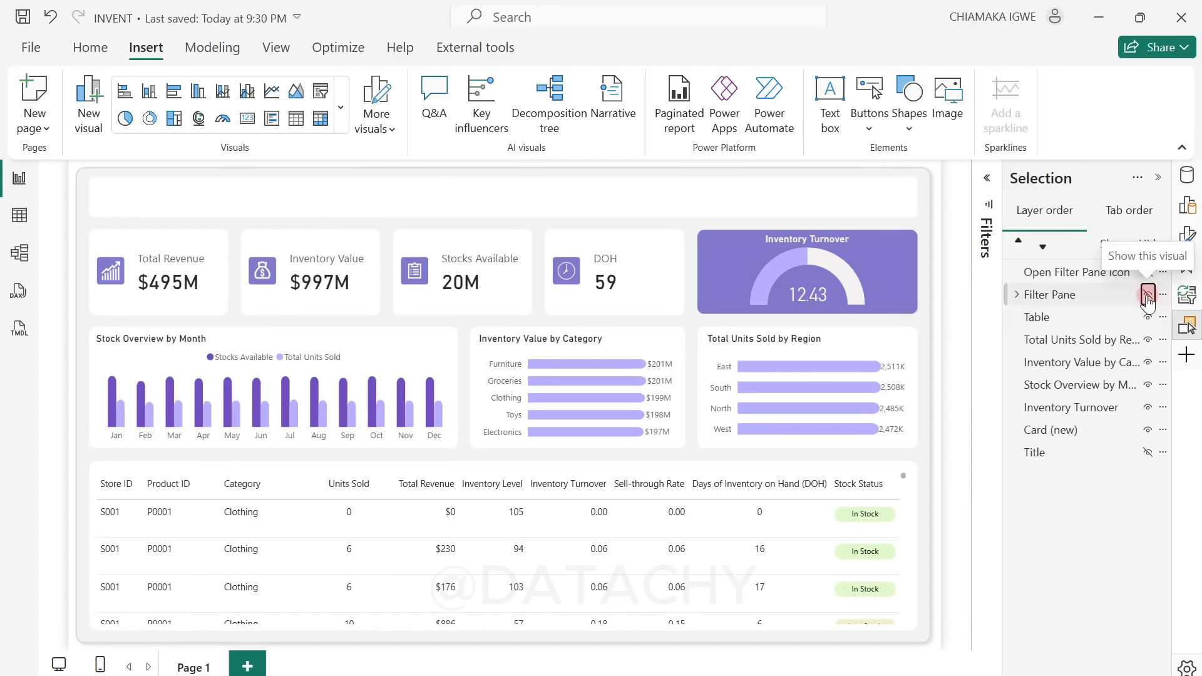
left_click(1148, 294)
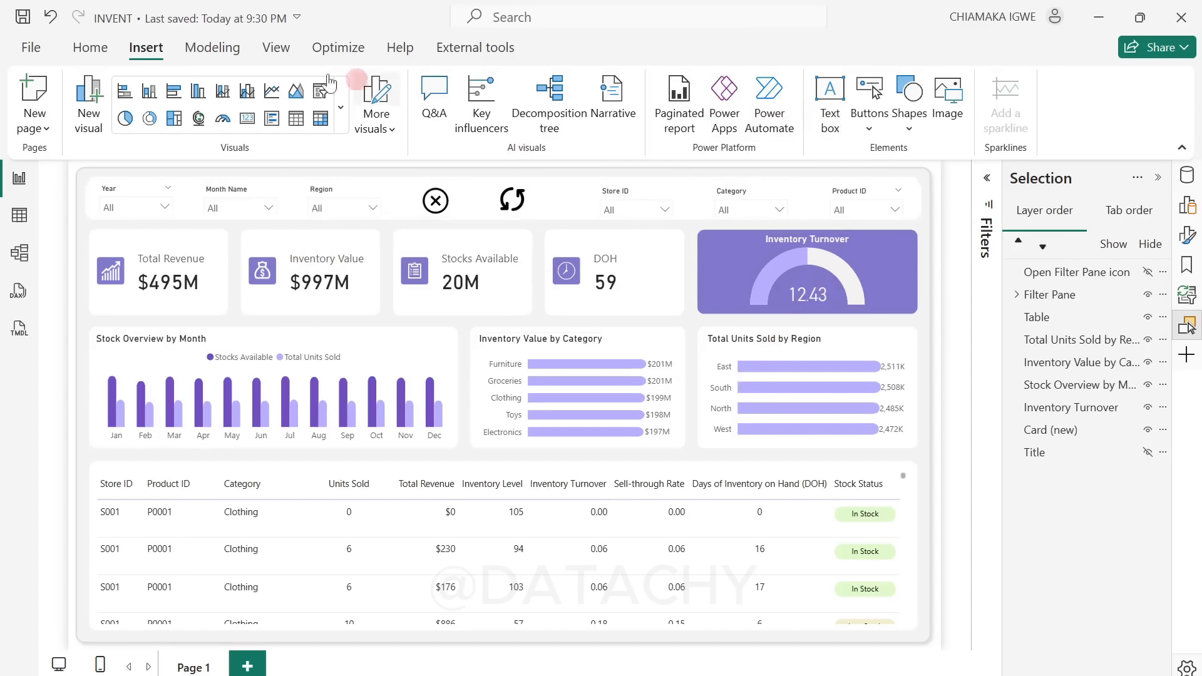
Step: Add a bookmark of the current page state and name it Open Filter Pane
left_click(276, 49)
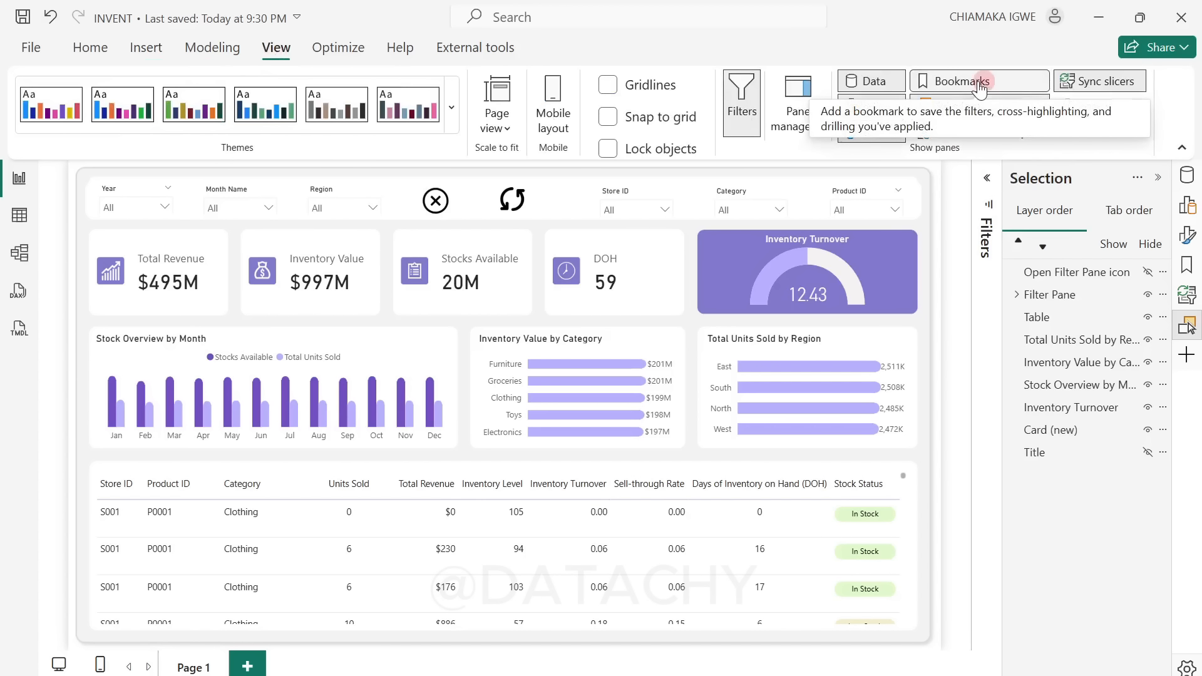
left_click(1187, 265)
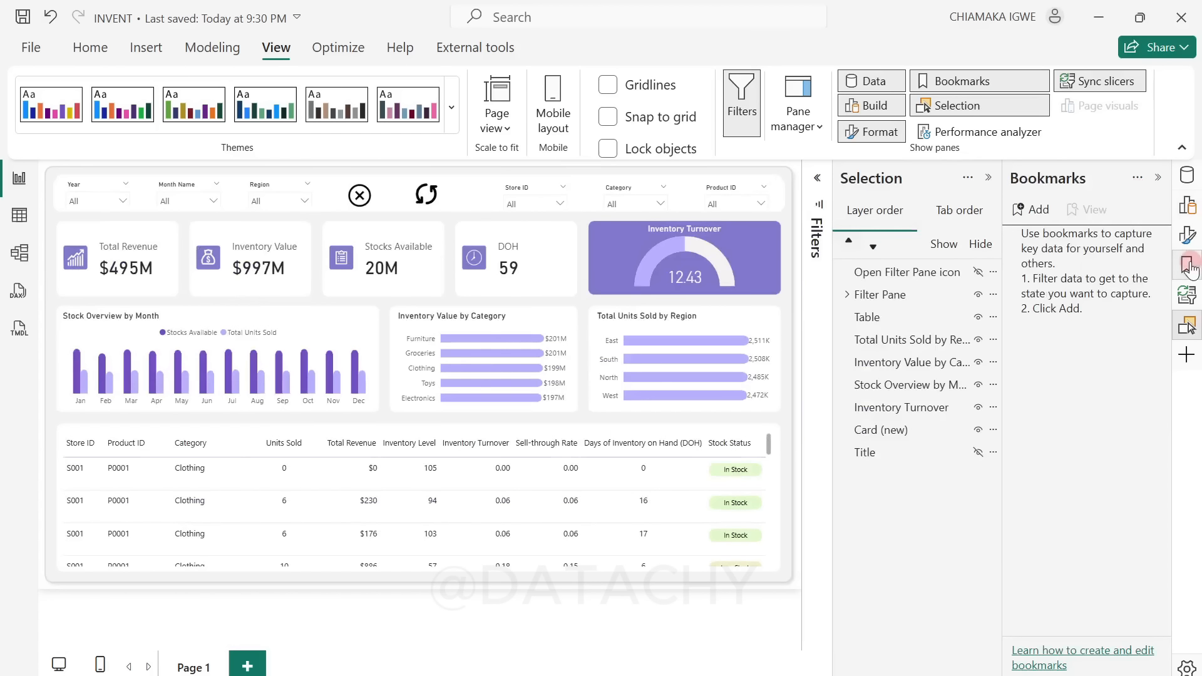
left_click(1038, 210)
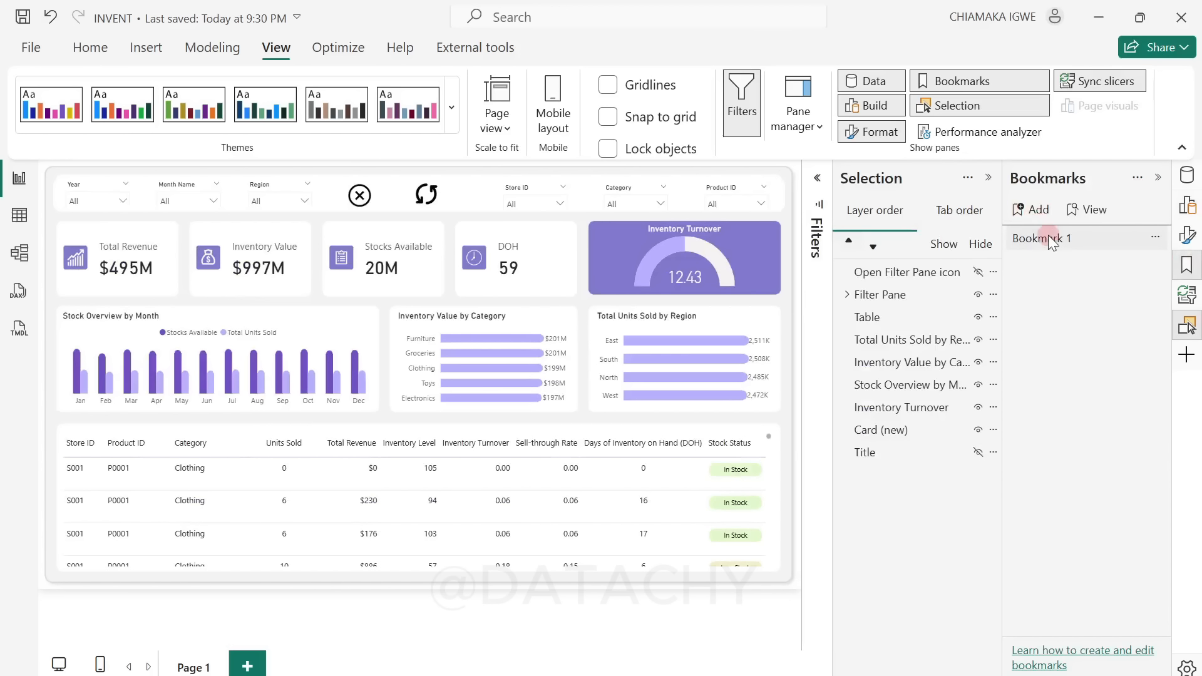
double_click(1051, 239)
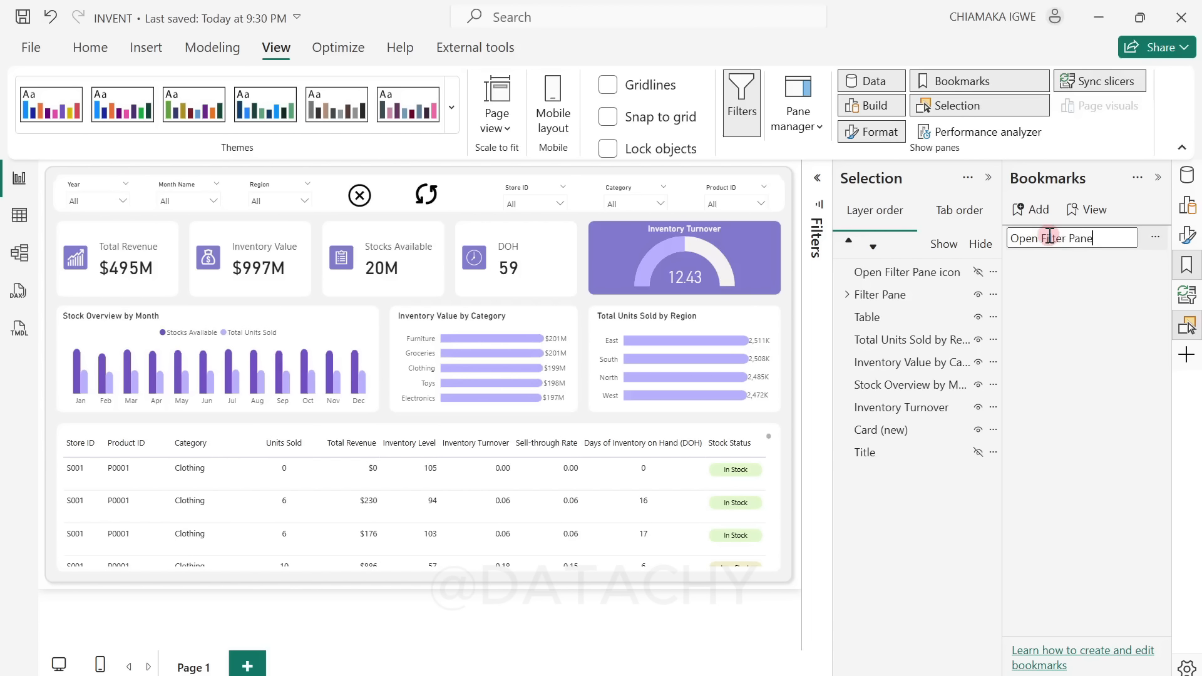
left_click(1071, 326)
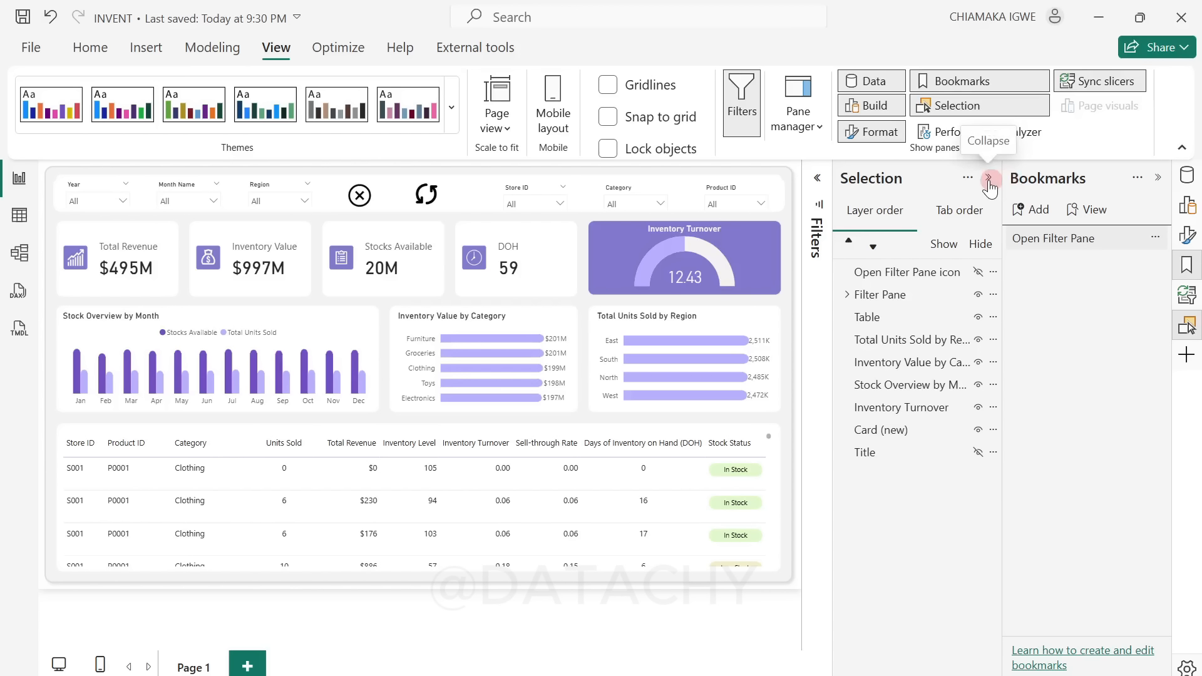
Step: Hide the Filter Pane group and show the Open Filter Pane icon and the Title text box
left_click(1153, 181)
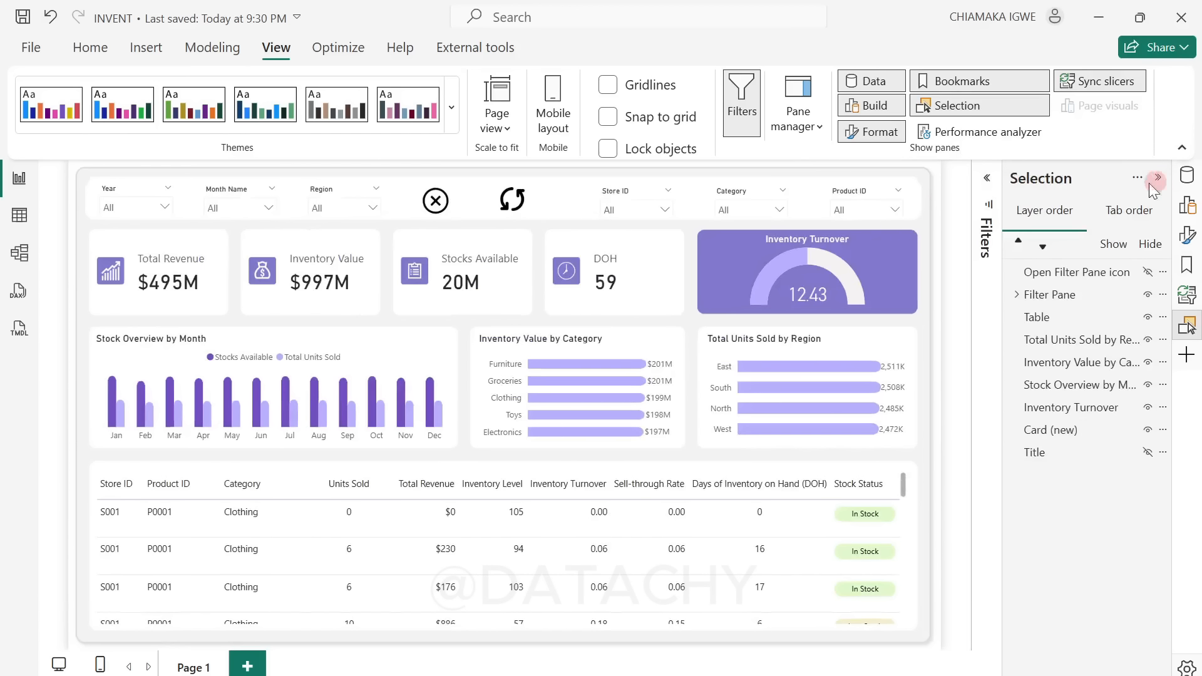
left_click(1146, 452)
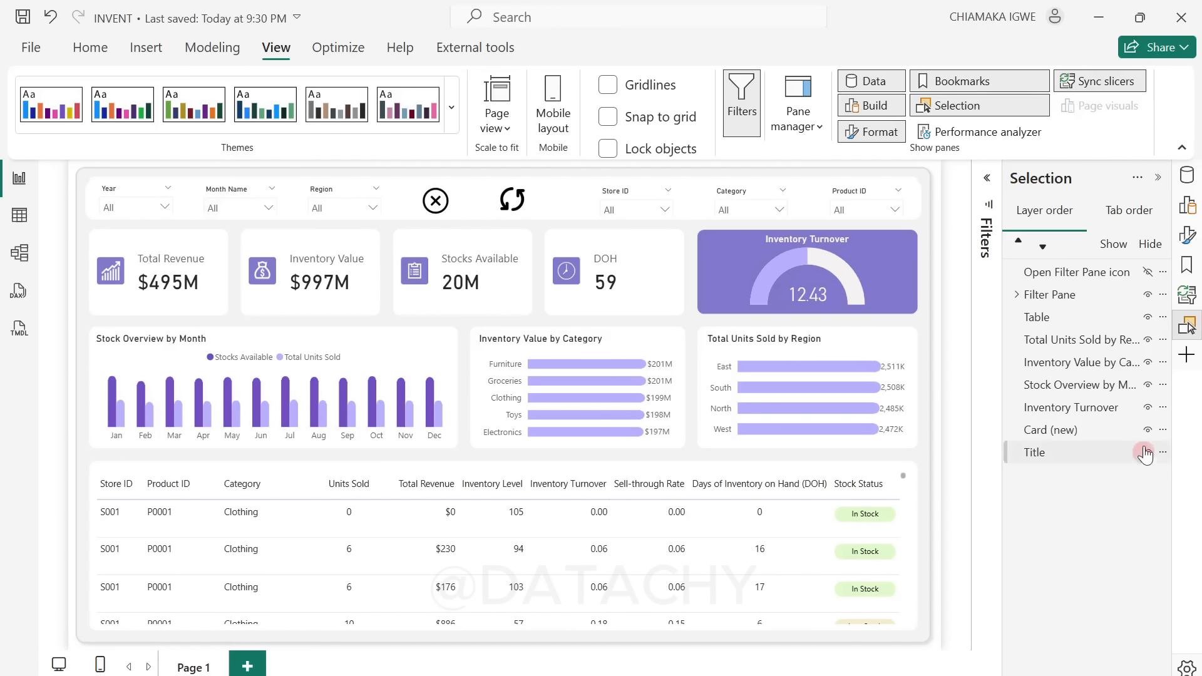
left_click(1149, 296)
left_click(1149, 274)
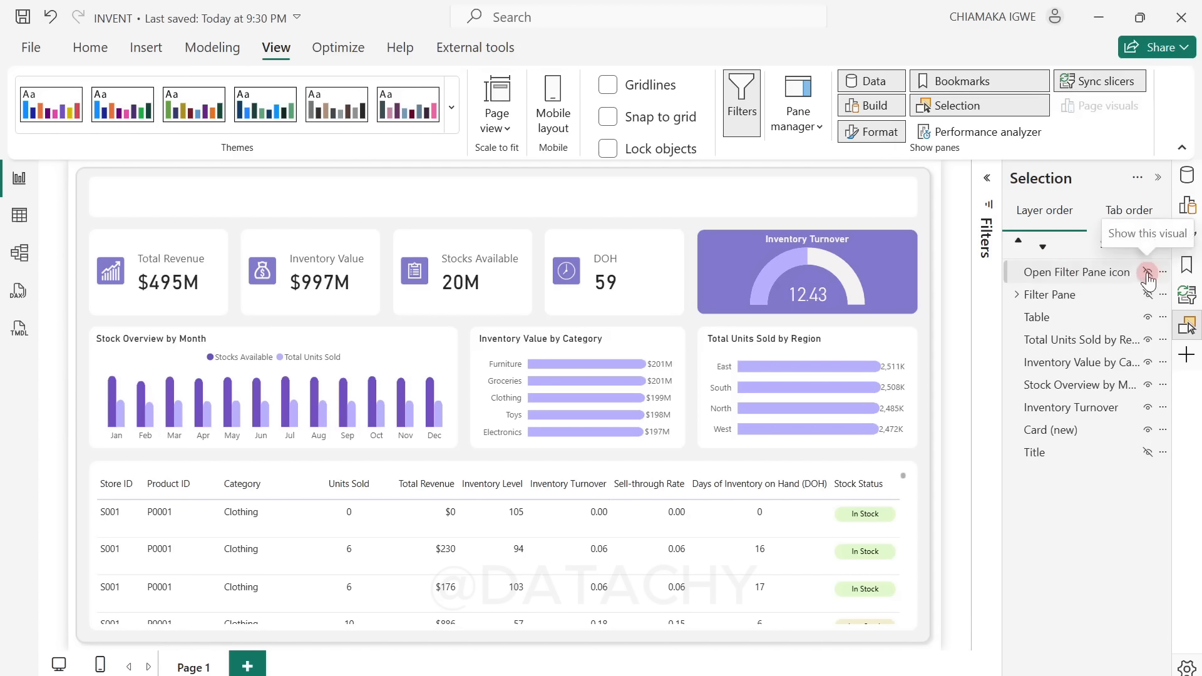
left_click(1148, 274)
left_click(1148, 452)
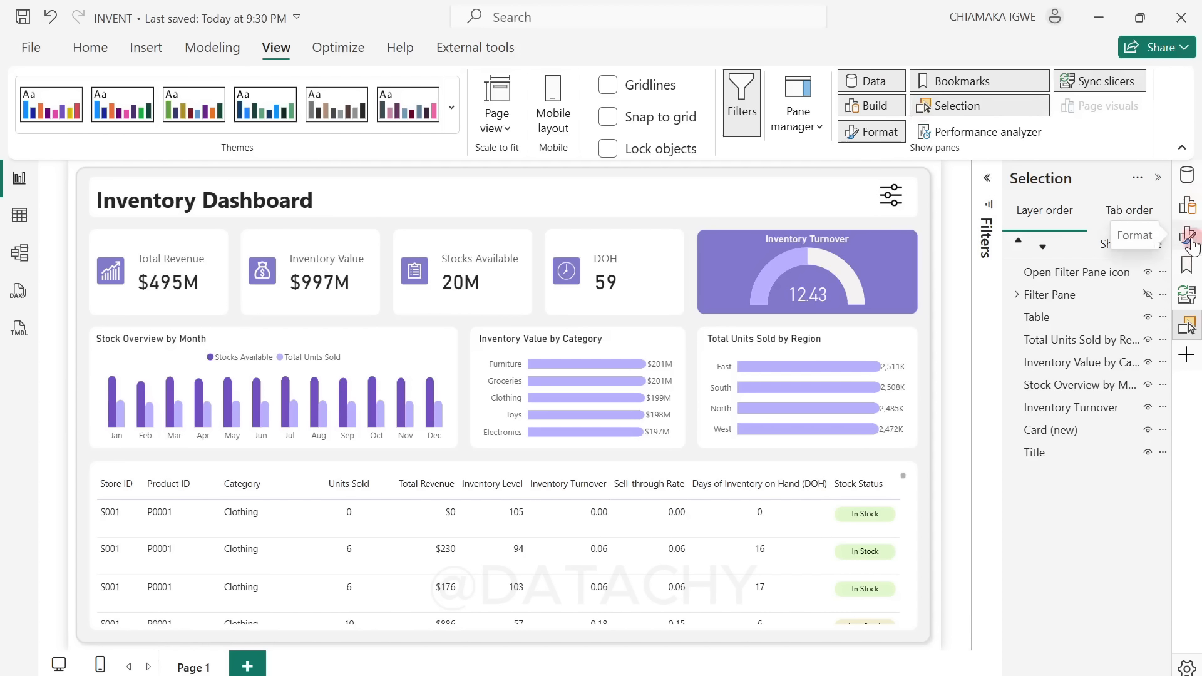
Step: Turn on the action for the filter sliders icon, with type Bookmark and the Open Filter Pane bookmark as its target
left_click(1188, 237)
left_click(754, 188)
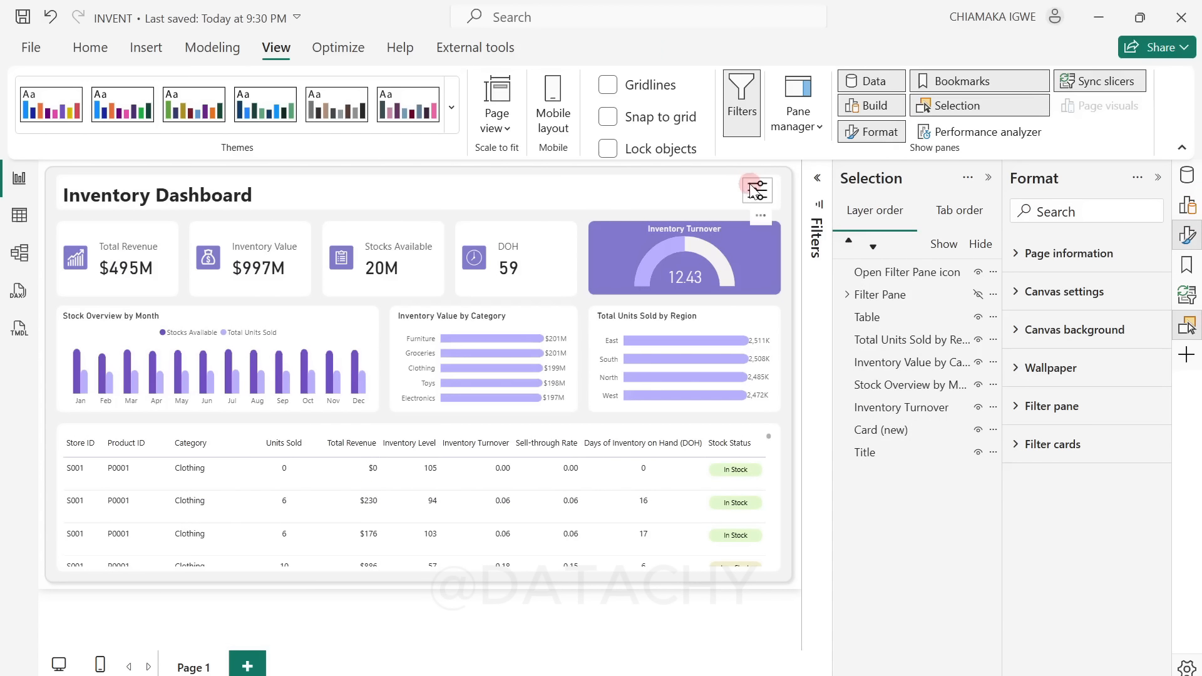
left_click(1150, 408)
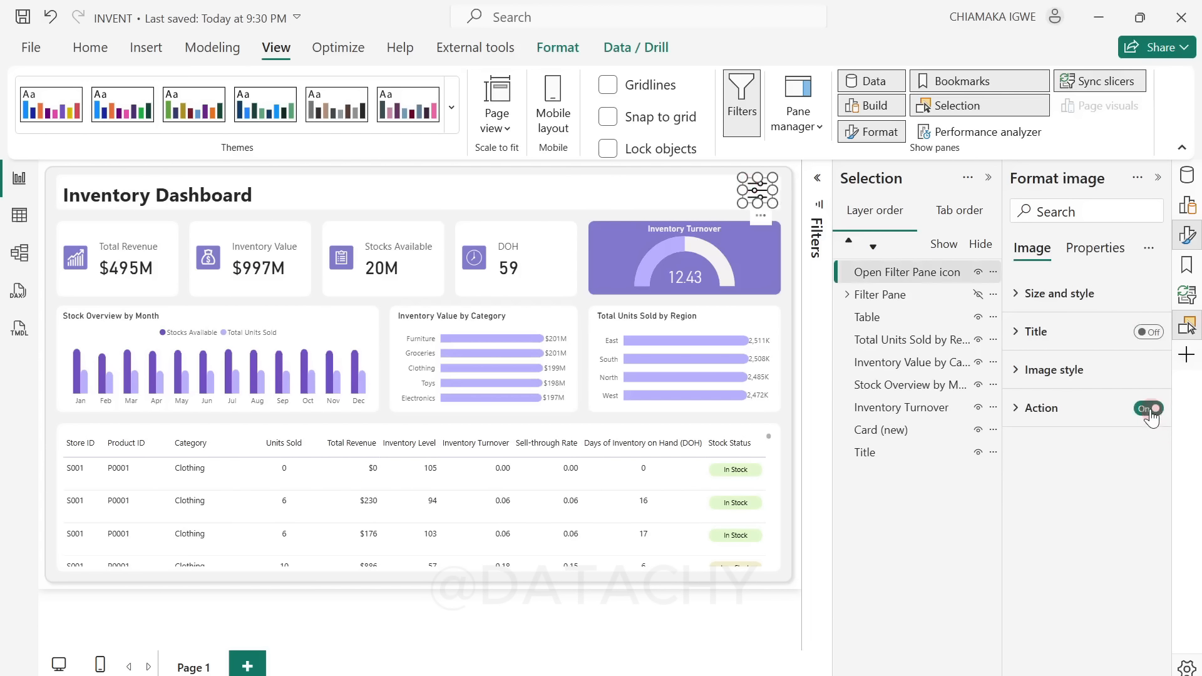
left_click(1021, 408)
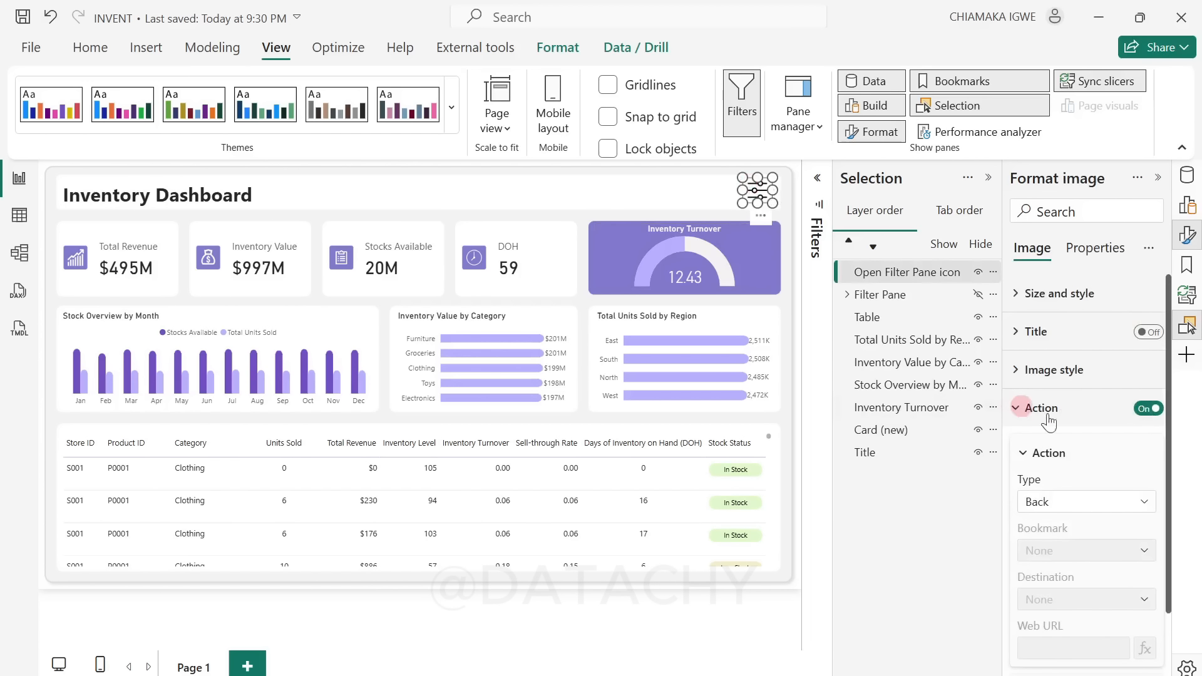
left_click(1105, 501)
left_click(1073, 547)
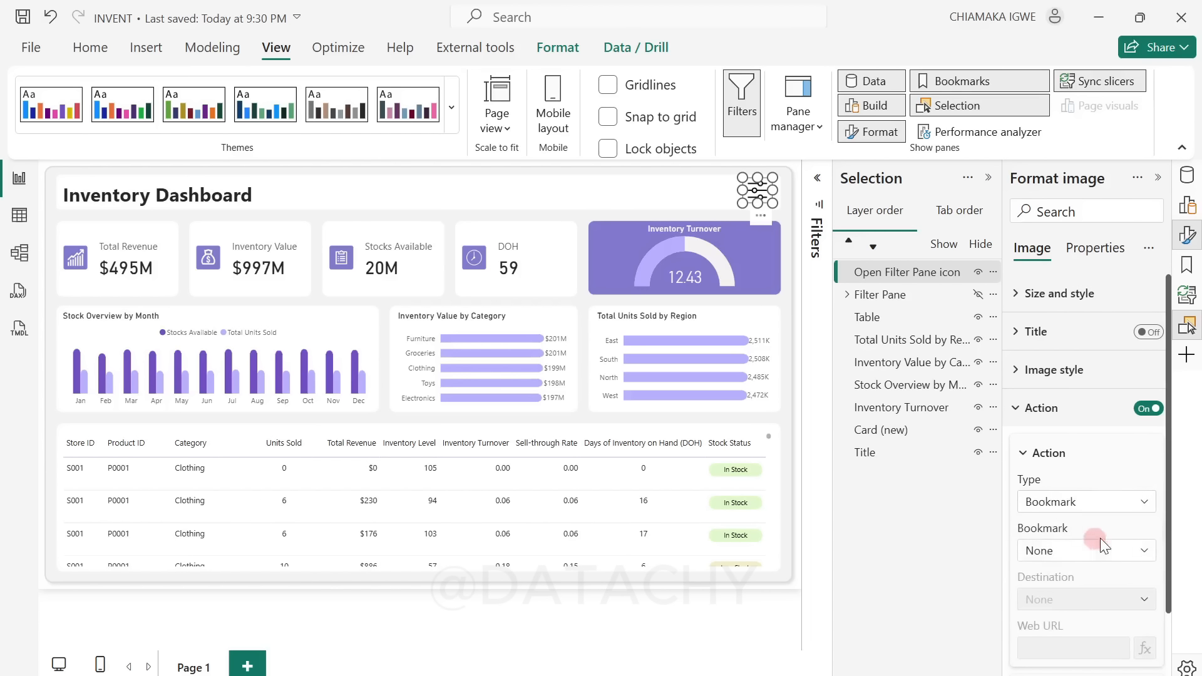
scroll(1100, 539, "down", 2)
left_click(1114, 479)
left_click(1074, 522)
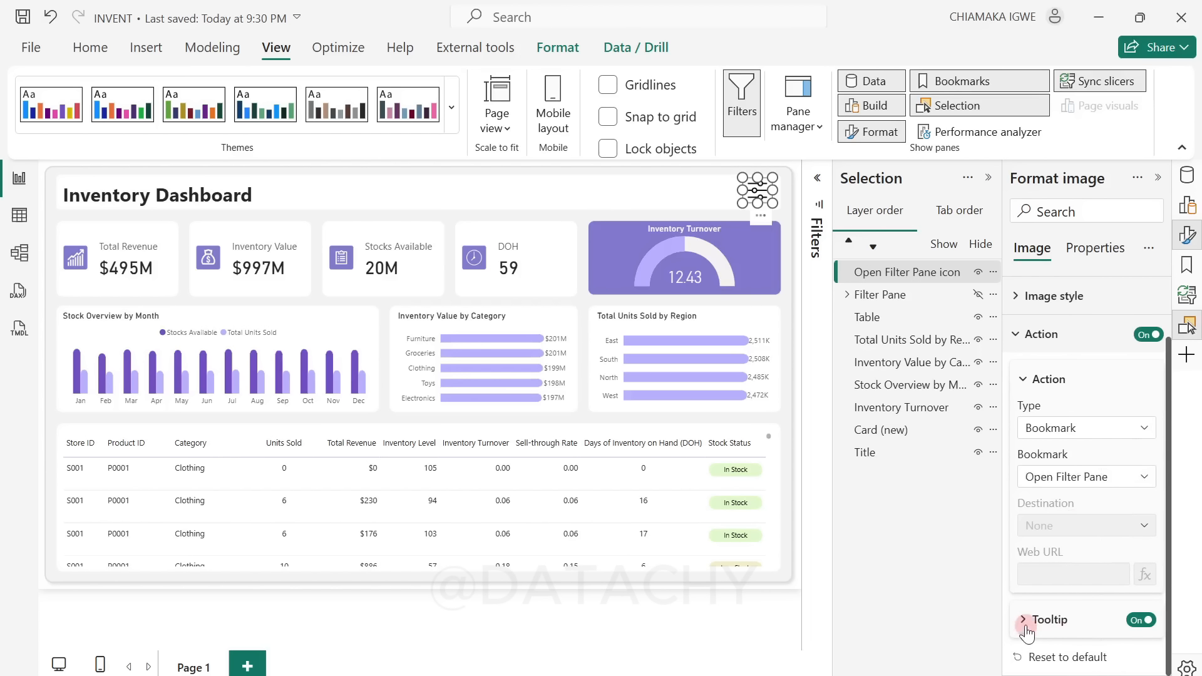
Step: Set the tooltip text of the filter sliders icon's action to Open Filter Pane
left_click(1052, 623)
scroll(1072, 627, "down", 1)
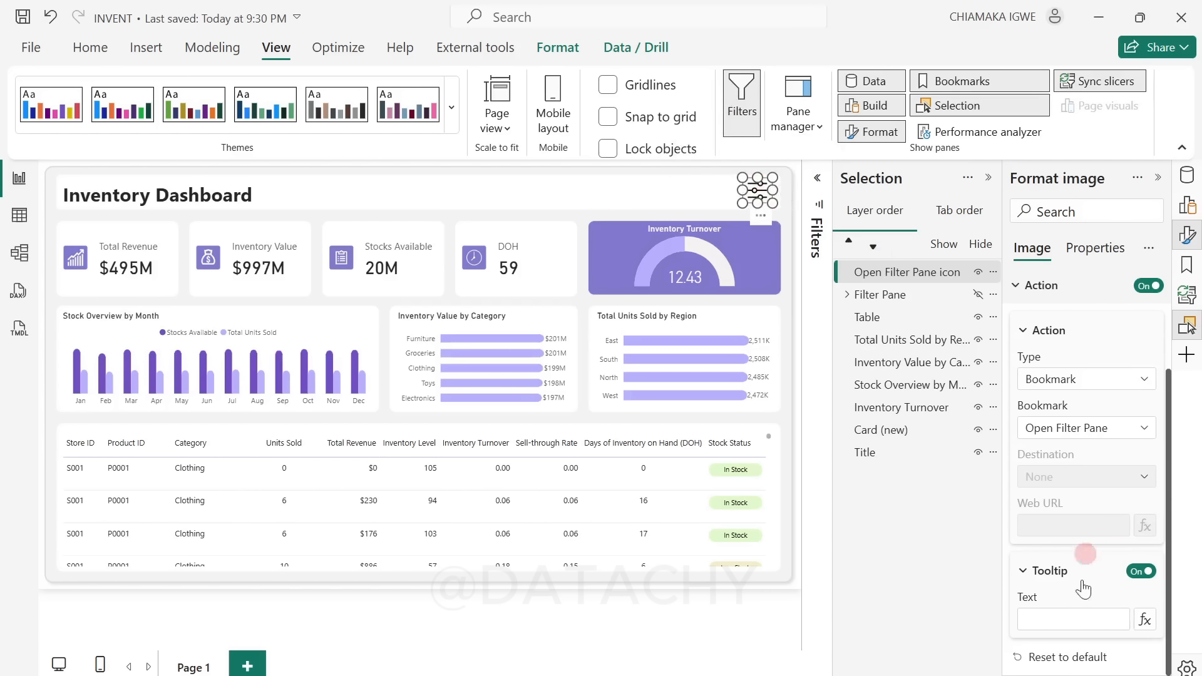
left_click(1037, 612)
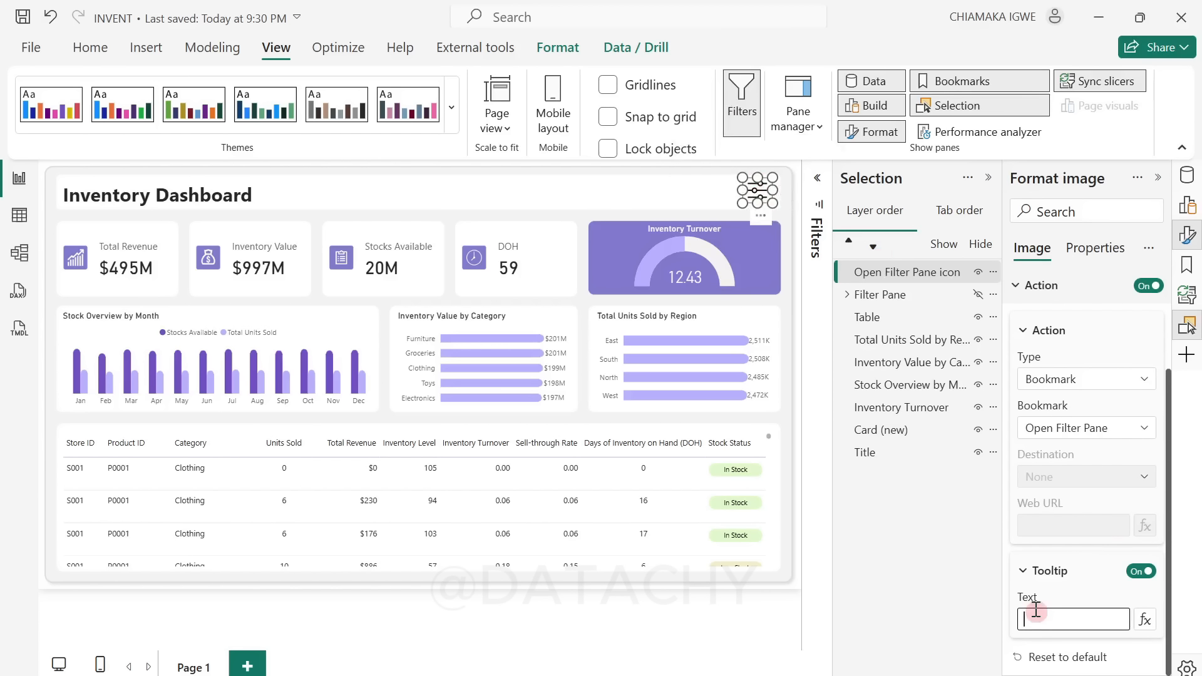
type("Open Filter Pane")
left_click(988, 183)
Step: Test the filter sliders icon's bookmark action on the page and try the close icon in the filter pane
left_click(960, 243)
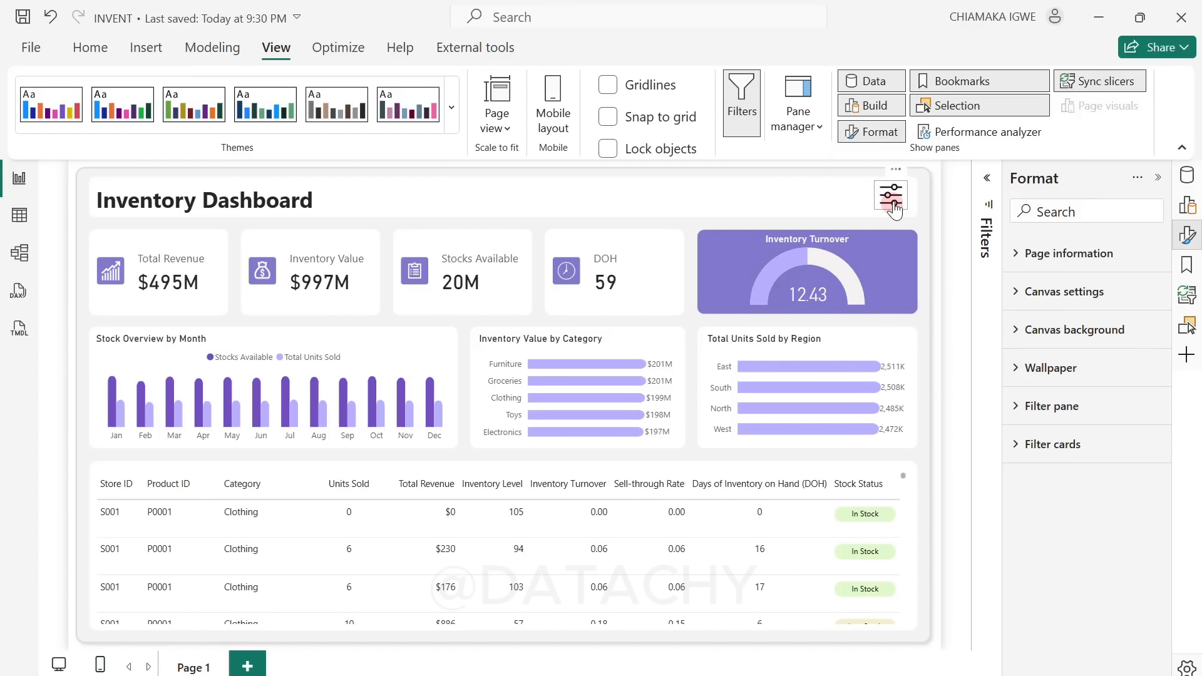
left_click(891, 197)
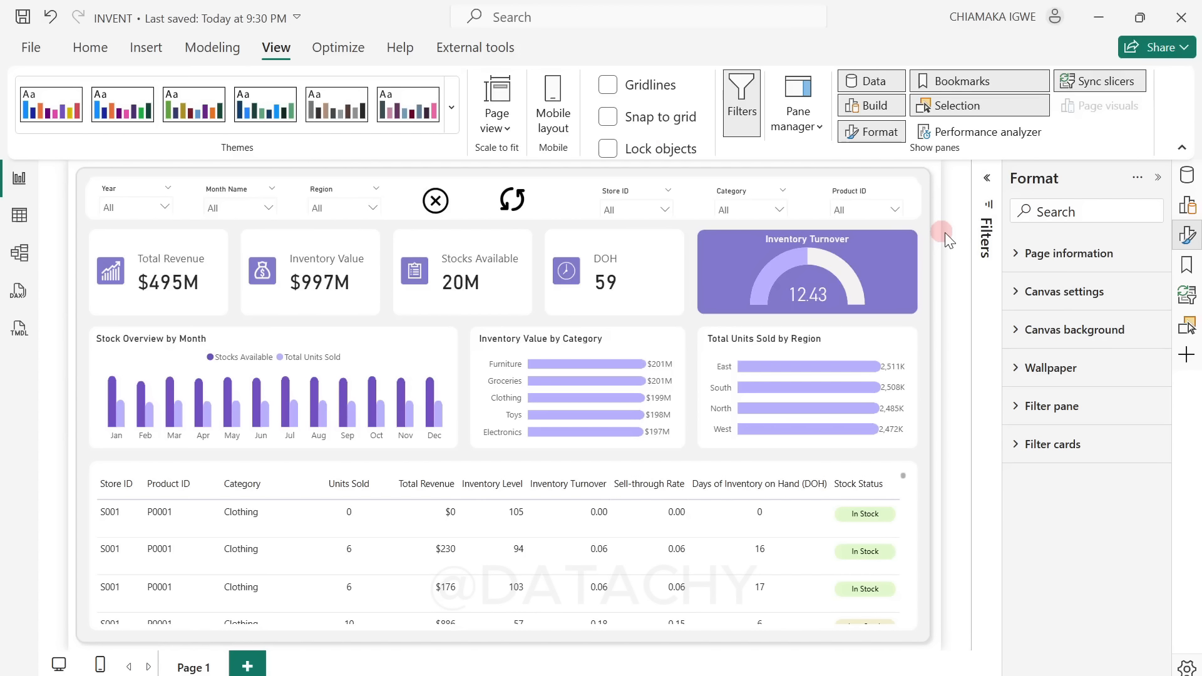
left_click(448, 205)
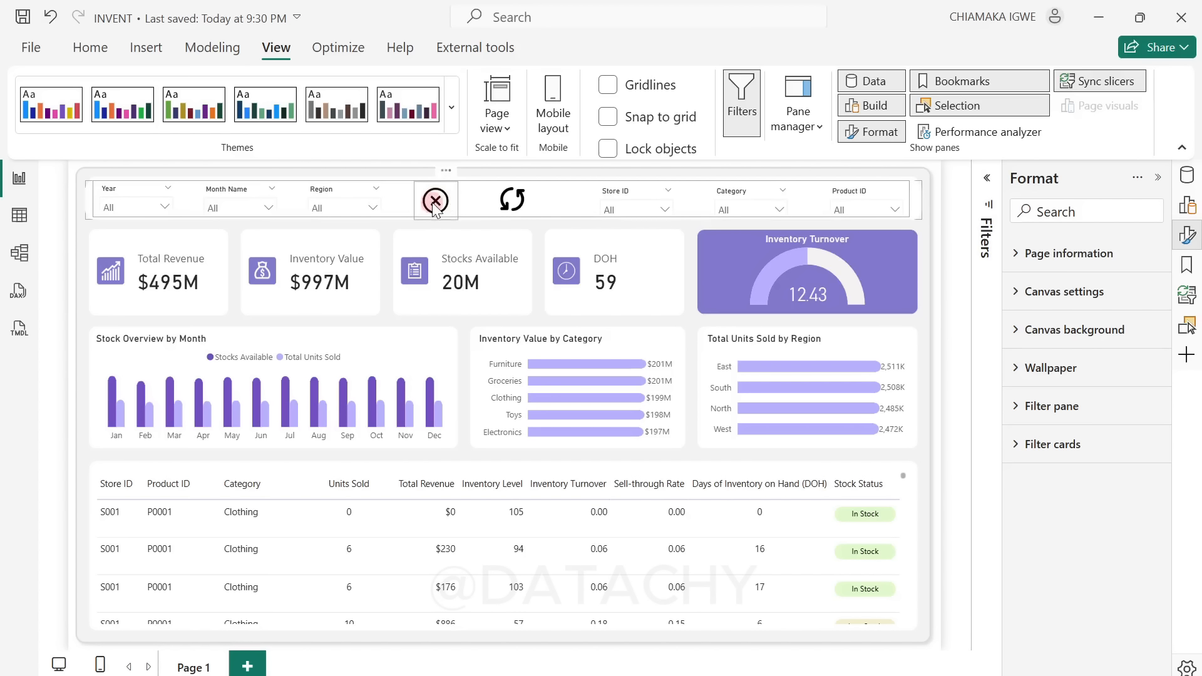
left_click(436, 201, "ctrl")
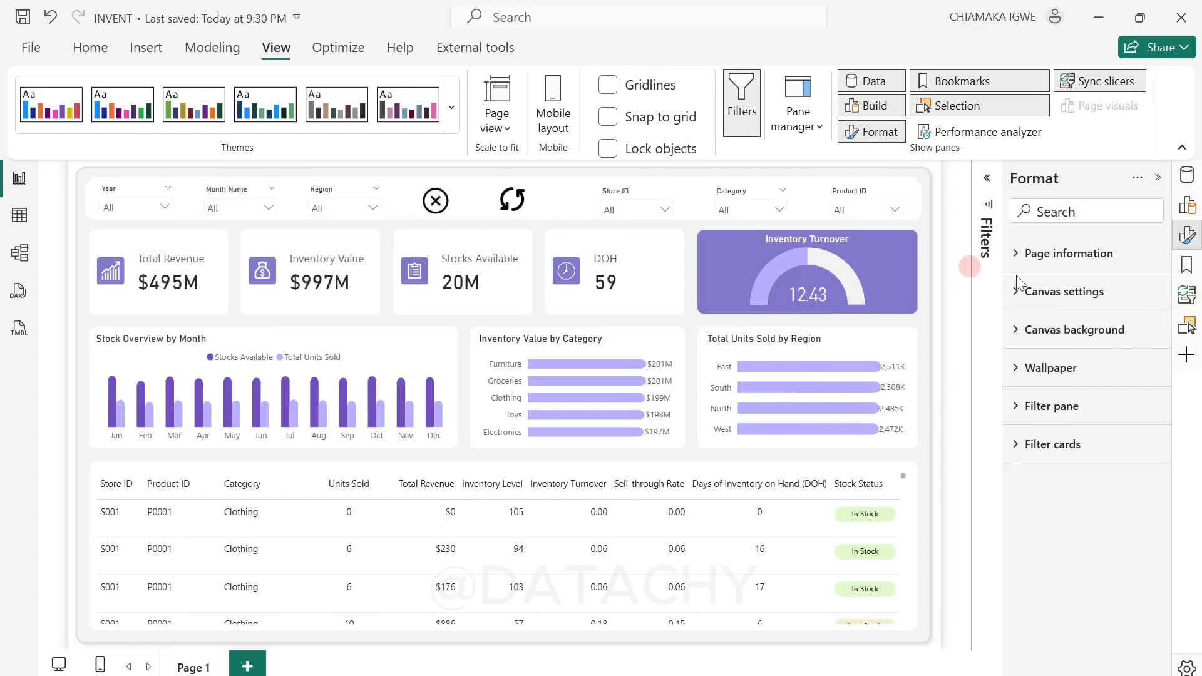
Step: Restore the closed header state by hiding the Filter Pane group and showing the Title and the Open Filter Pane icon
left_click(1190, 333)
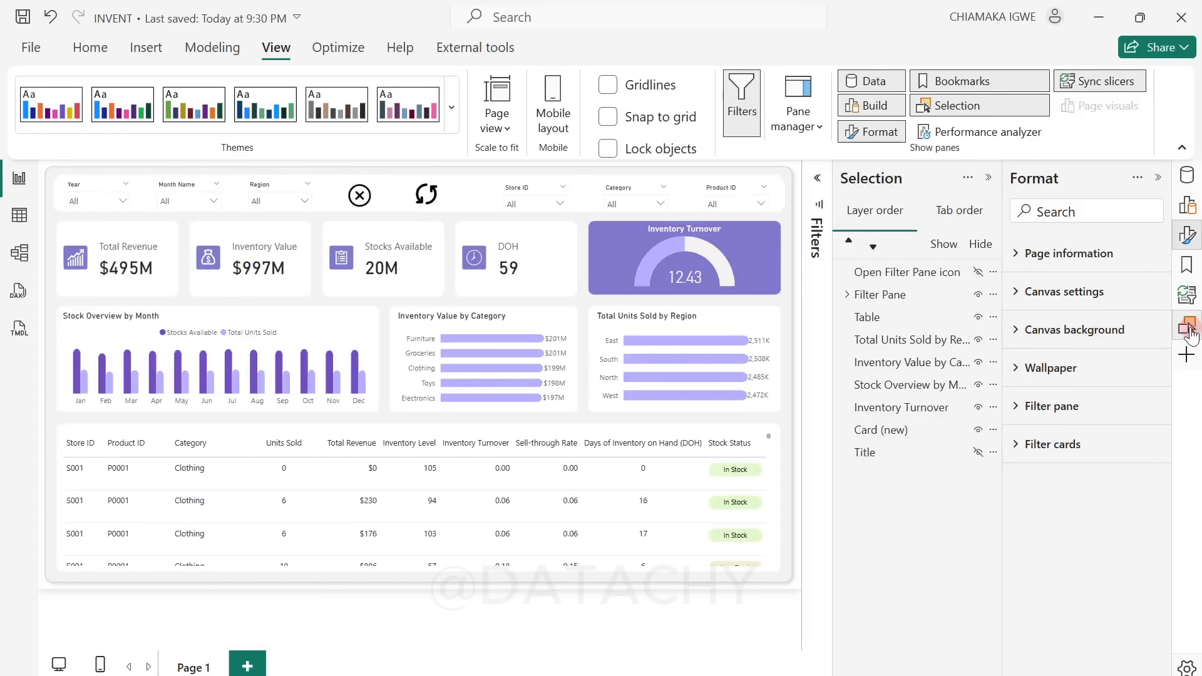
left_click(978, 295)
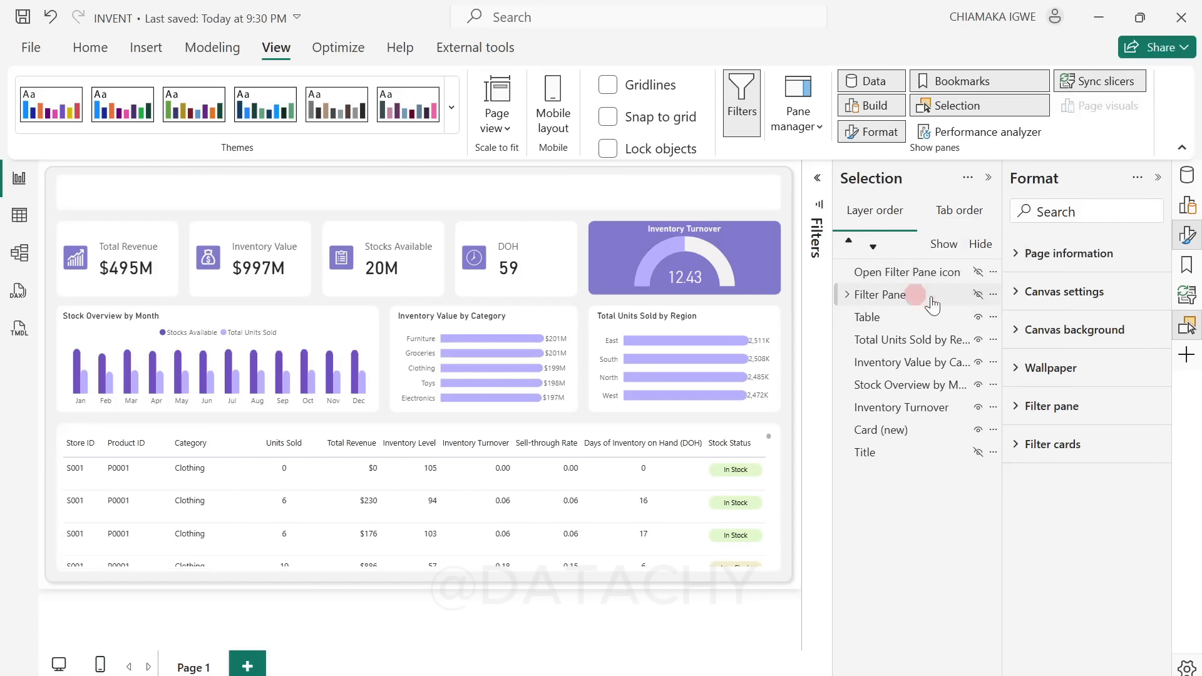
left_click(978, 452)
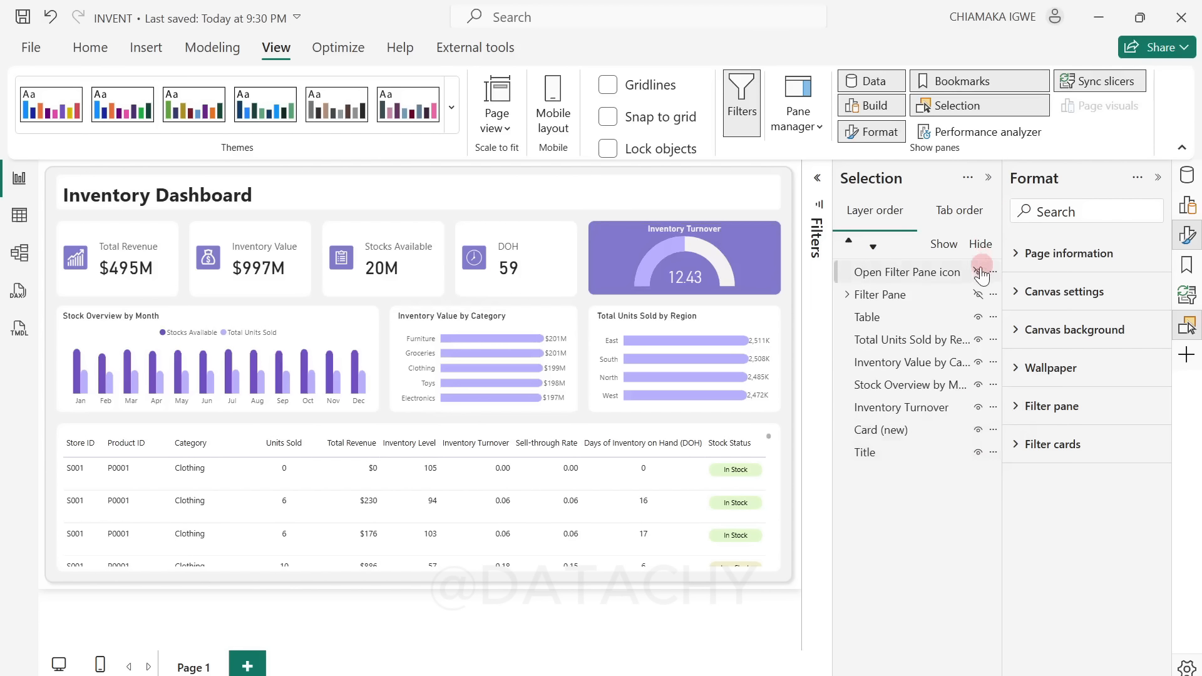
left_click(977, 273)
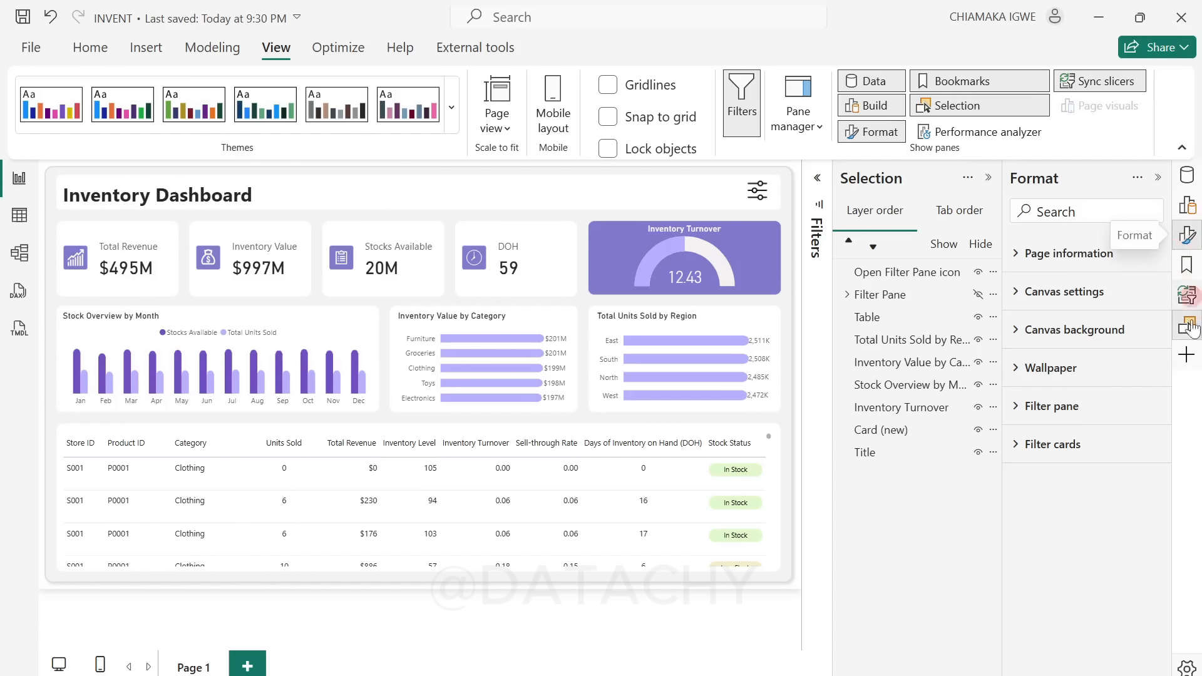
Step: Add a second bookmark of the current page state and name it Close Filter Pane
left_click(1188, 264)
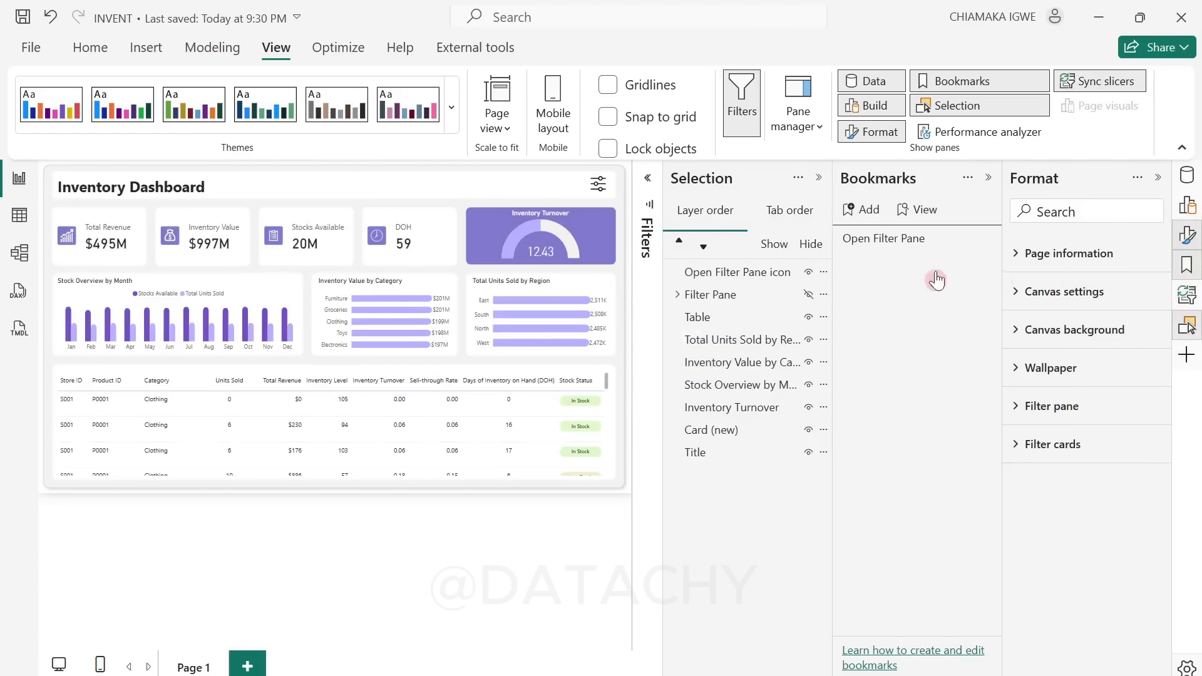
left_click(868, 210)
double_click(883, 261)
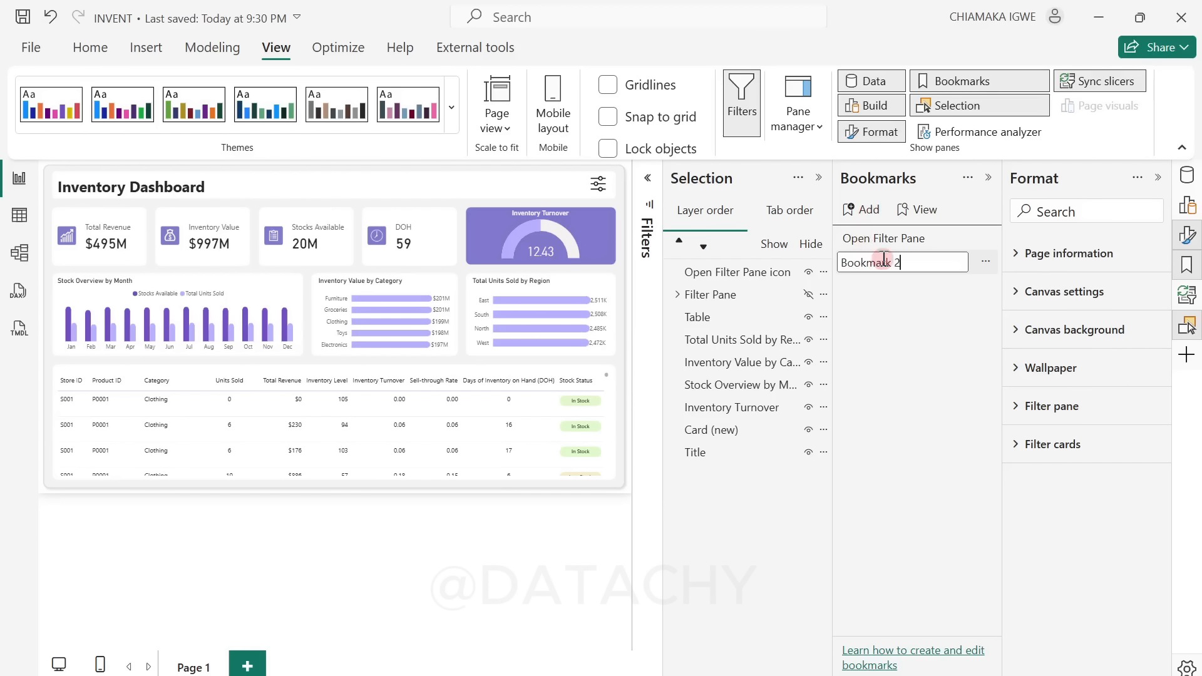
key("ctrl+a")
type("Close Filter Pane")
left_click(883, 340)
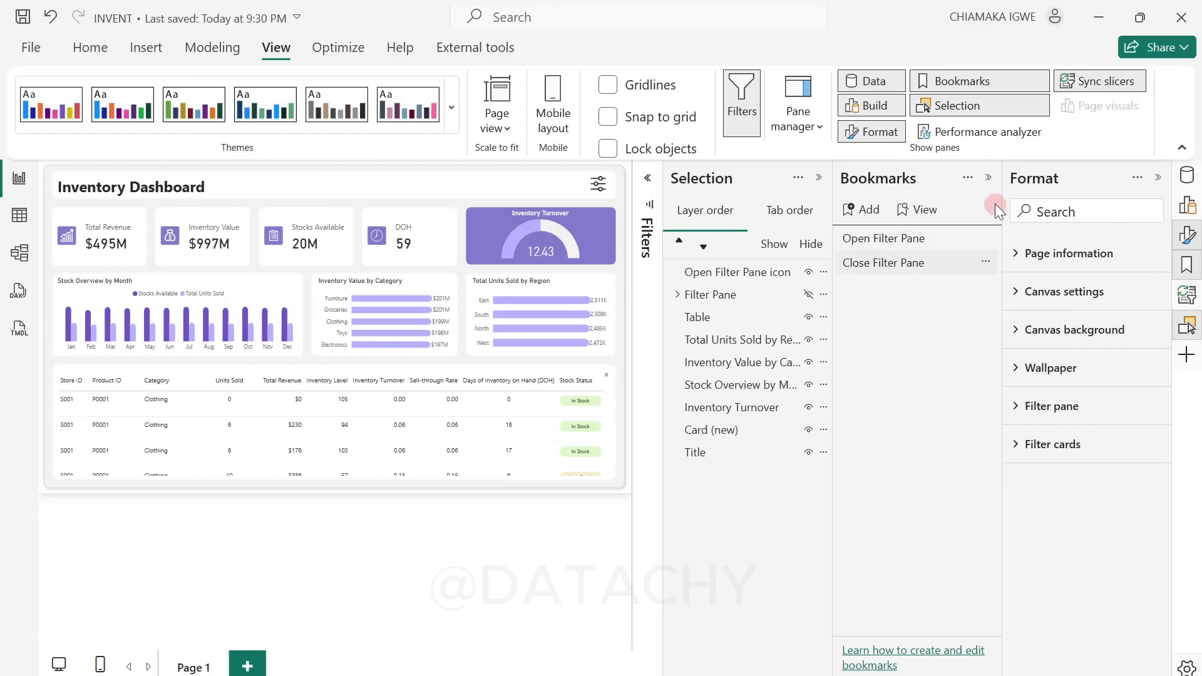
left_click(989, 178)
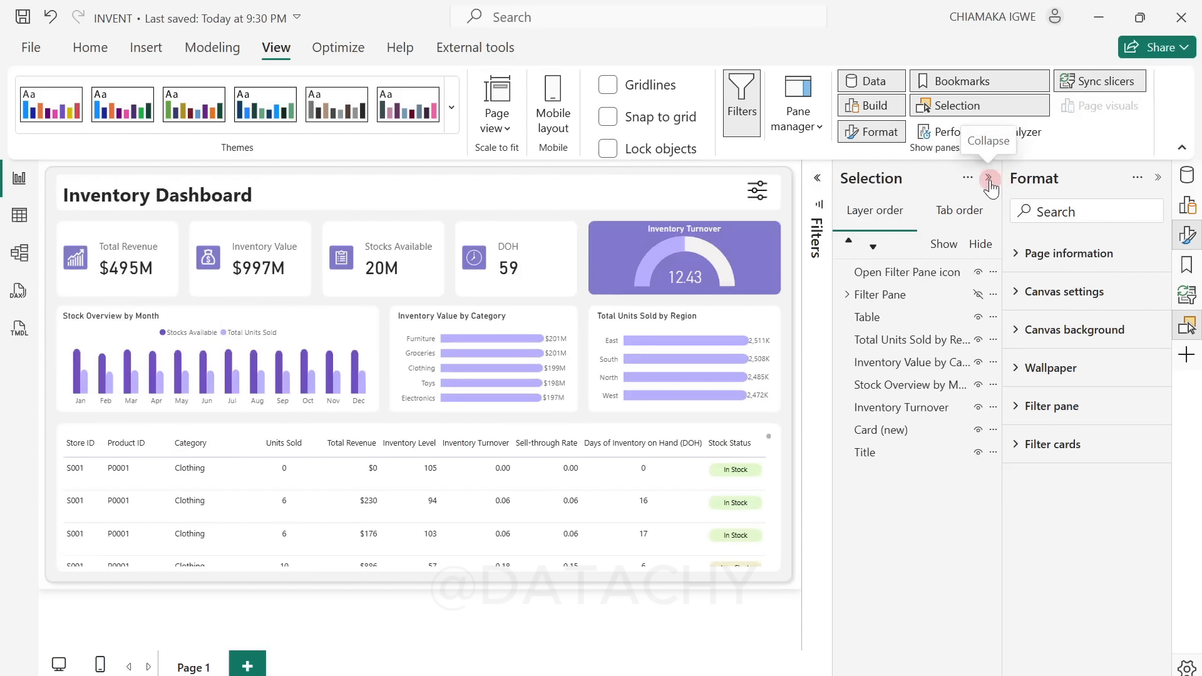
Step: Expand the Filter Pane group in the layer order and show it on the page
left_click(880, 300)
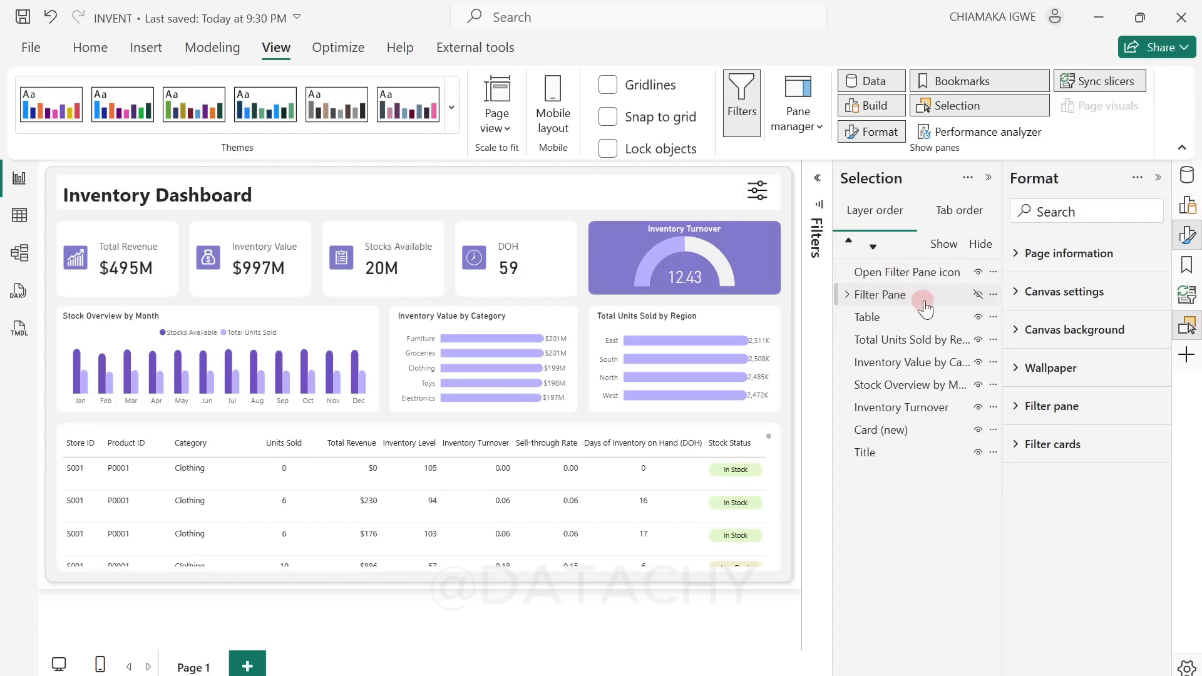
left_click(846, 295)
left_click(939, 305)
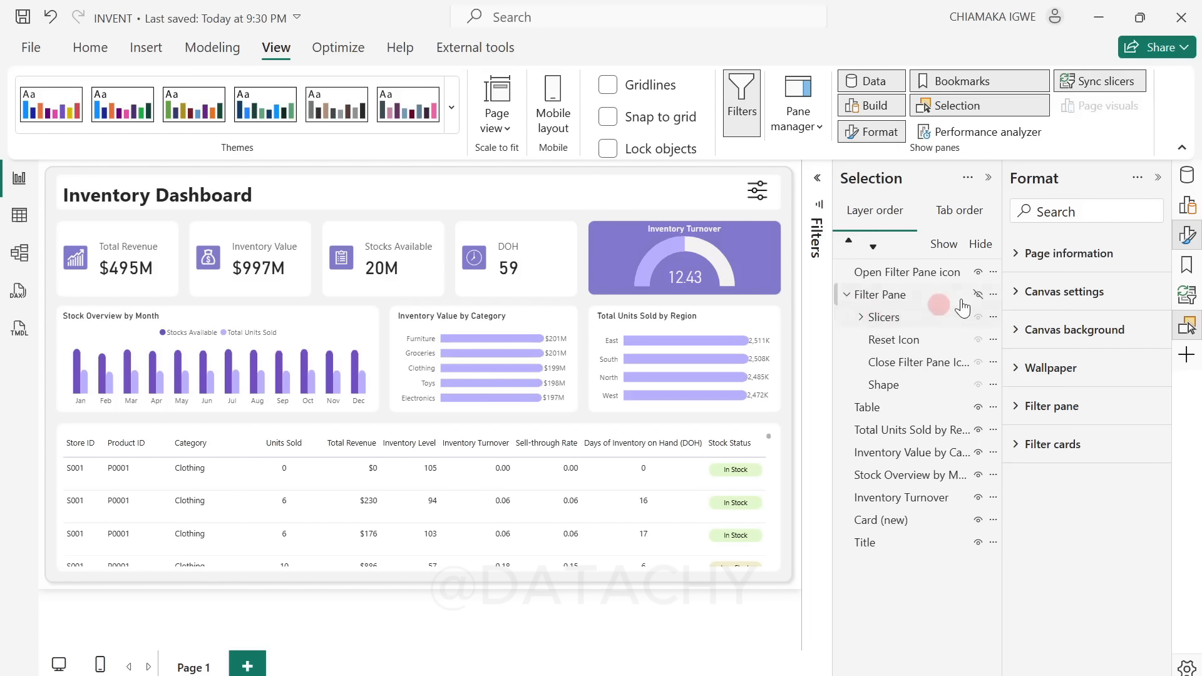
left_click(978, 295)
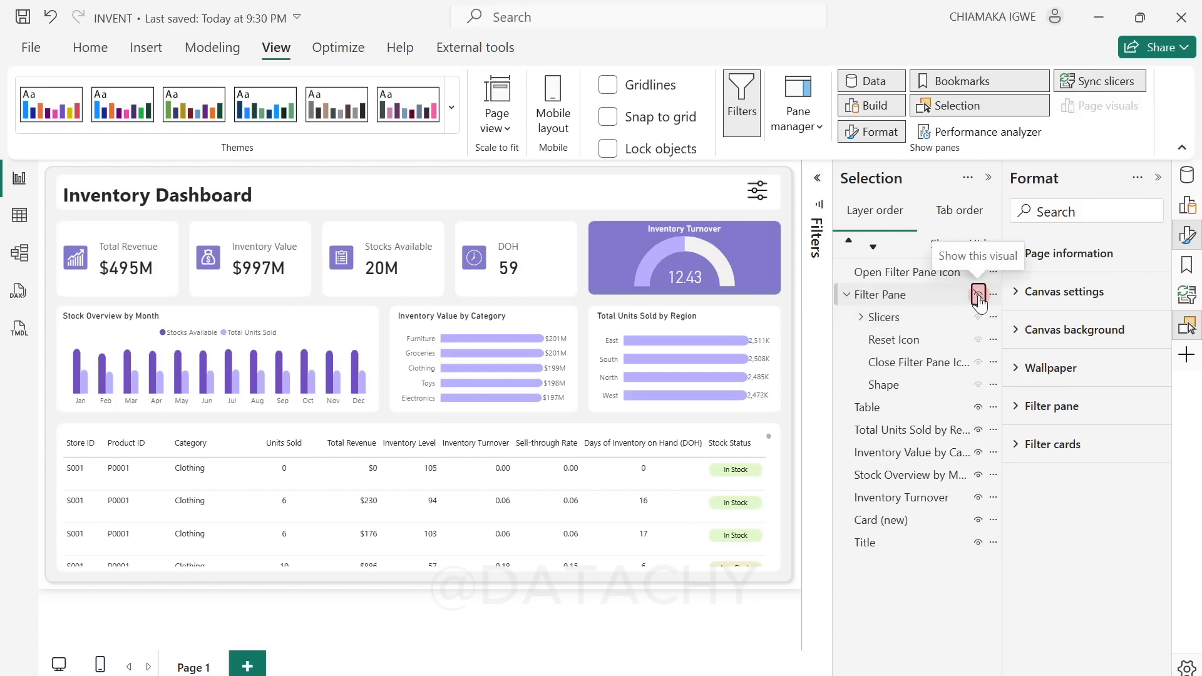
Step: Turn on the close icon's action, with type Bookmark and the Close Filter Pane bookmark as its target
left_click(351, 199)
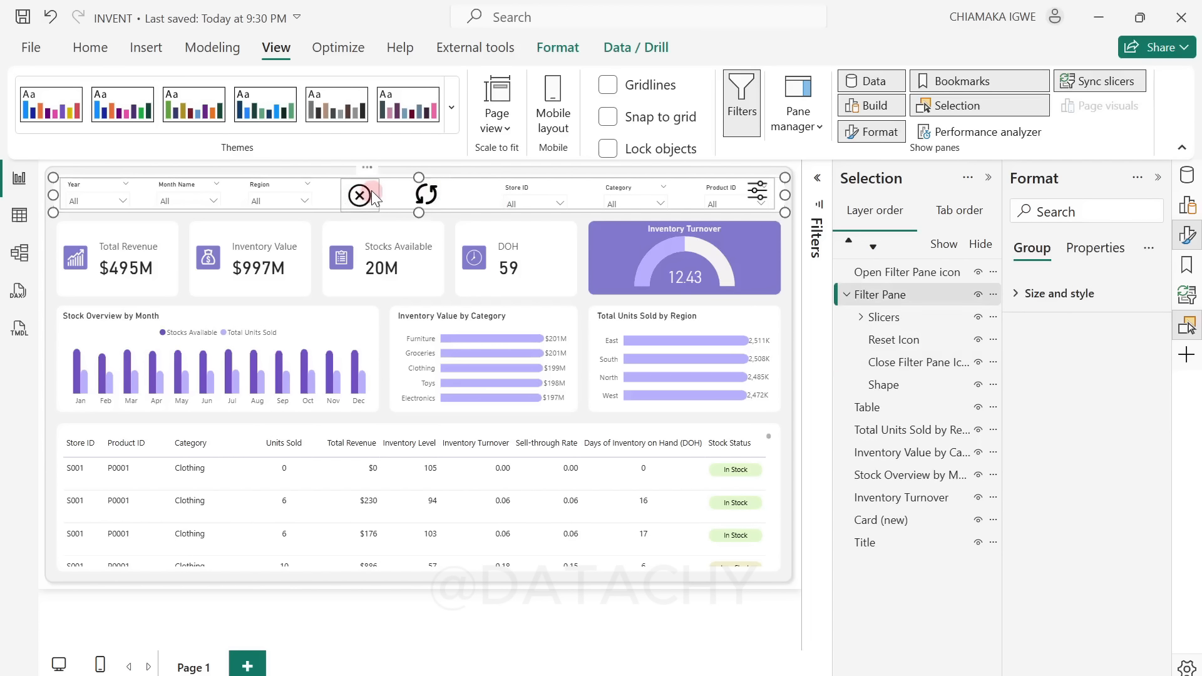
left_click(372, 196)
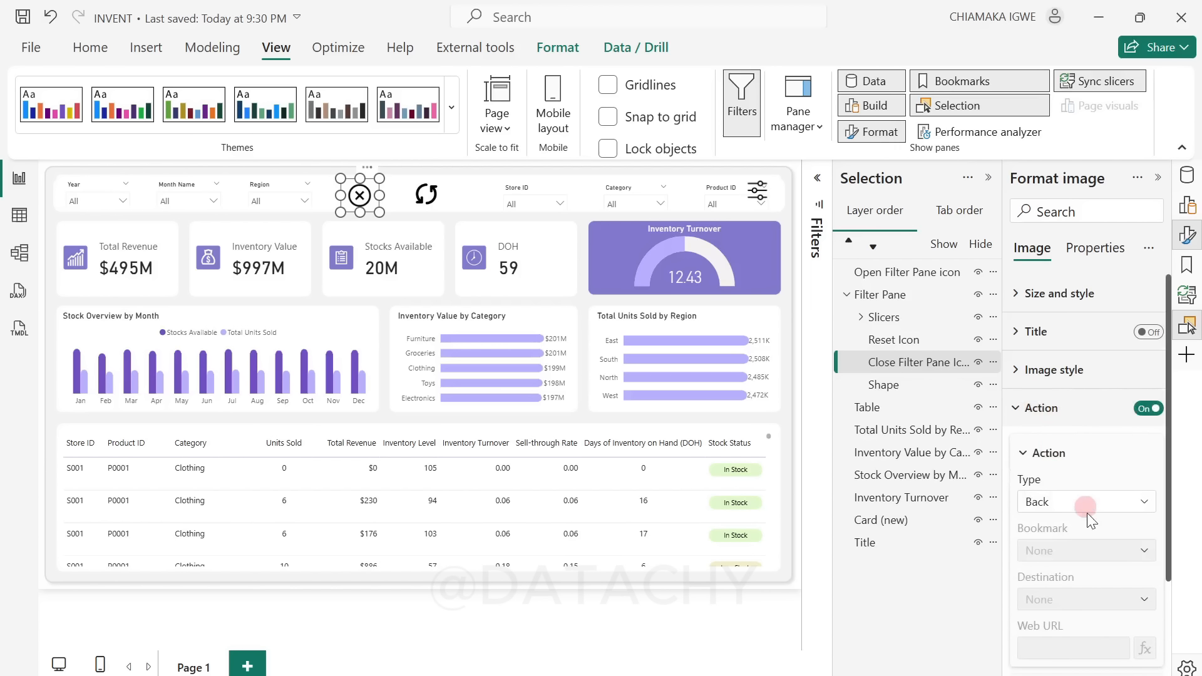
left_click(1087, 502)
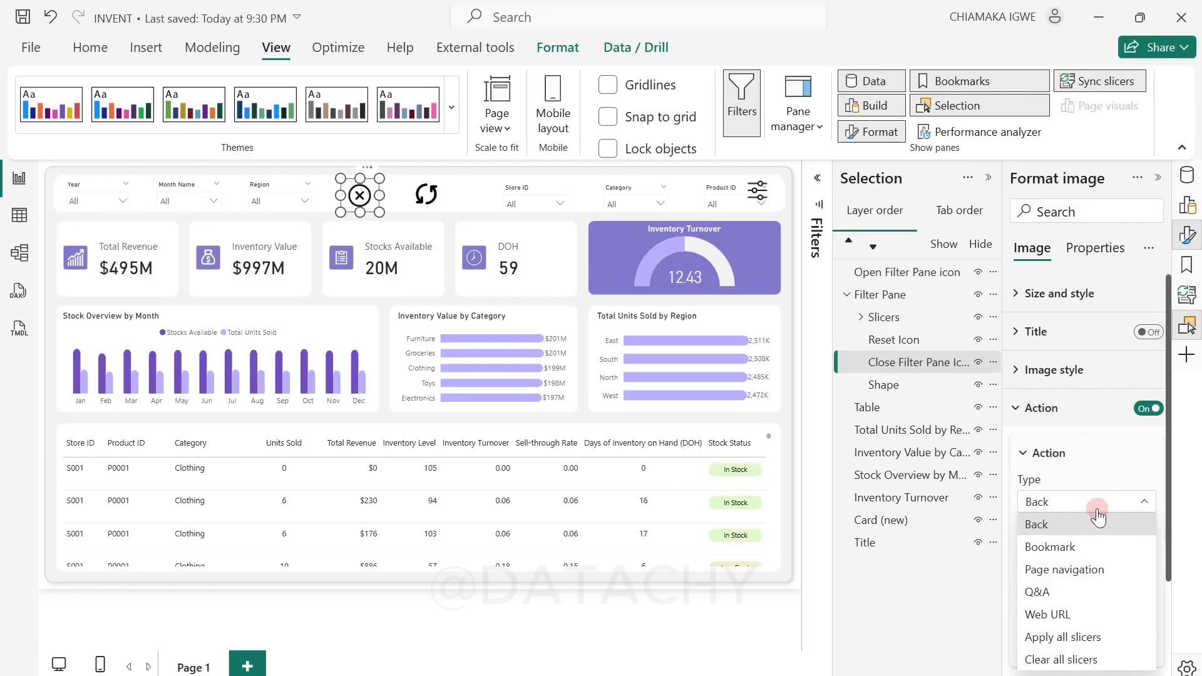
left_click(1093, 550)
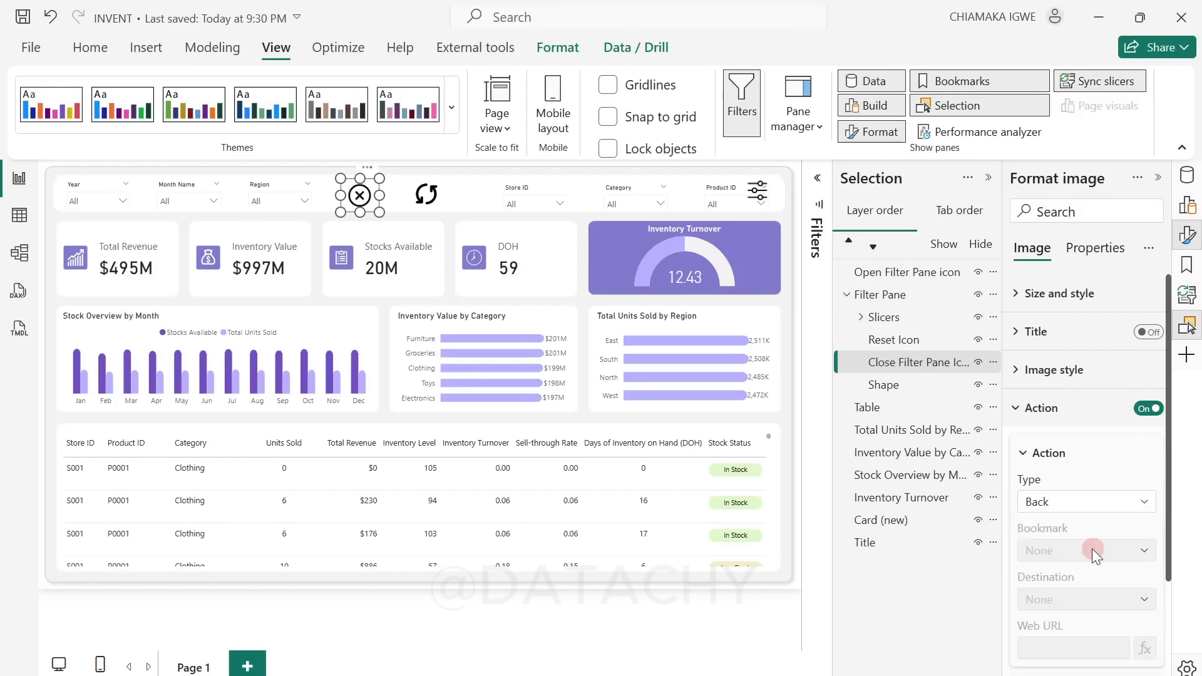
left_click(1102, 557)
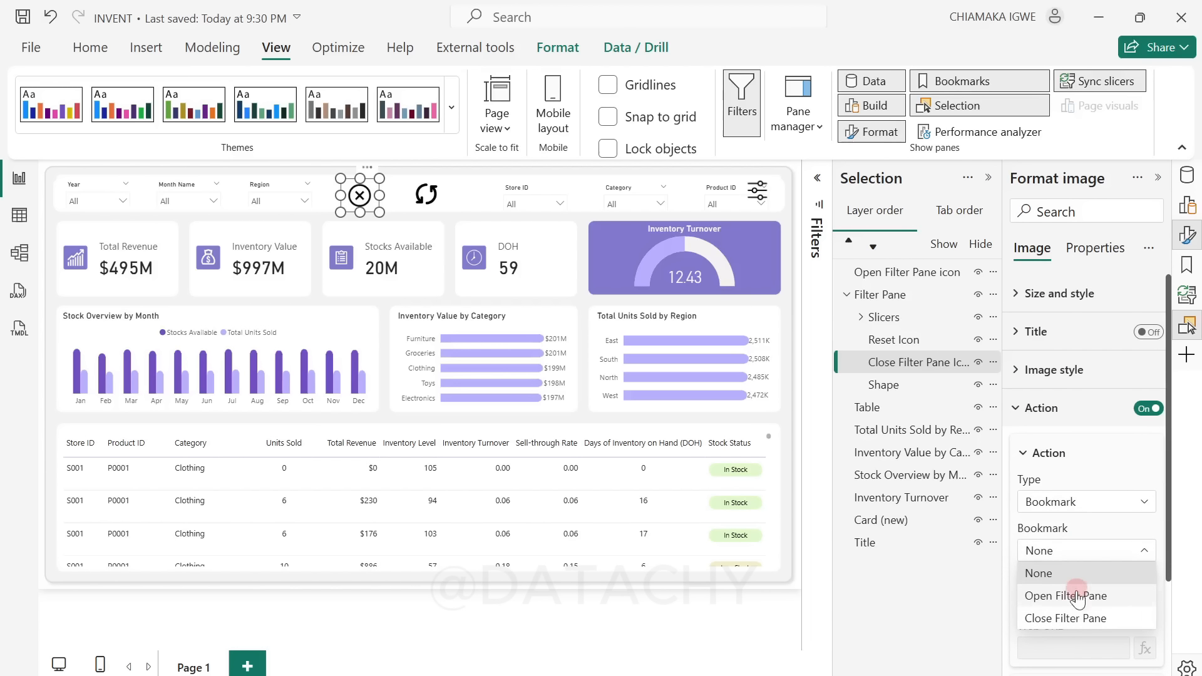
left_click(1084, 617)
Step: Set the tooltip text of the close icon's action to Close Filter Pane
scroll(1134, 599, "down", 2)
scroll(1134, 598, "down", 1)
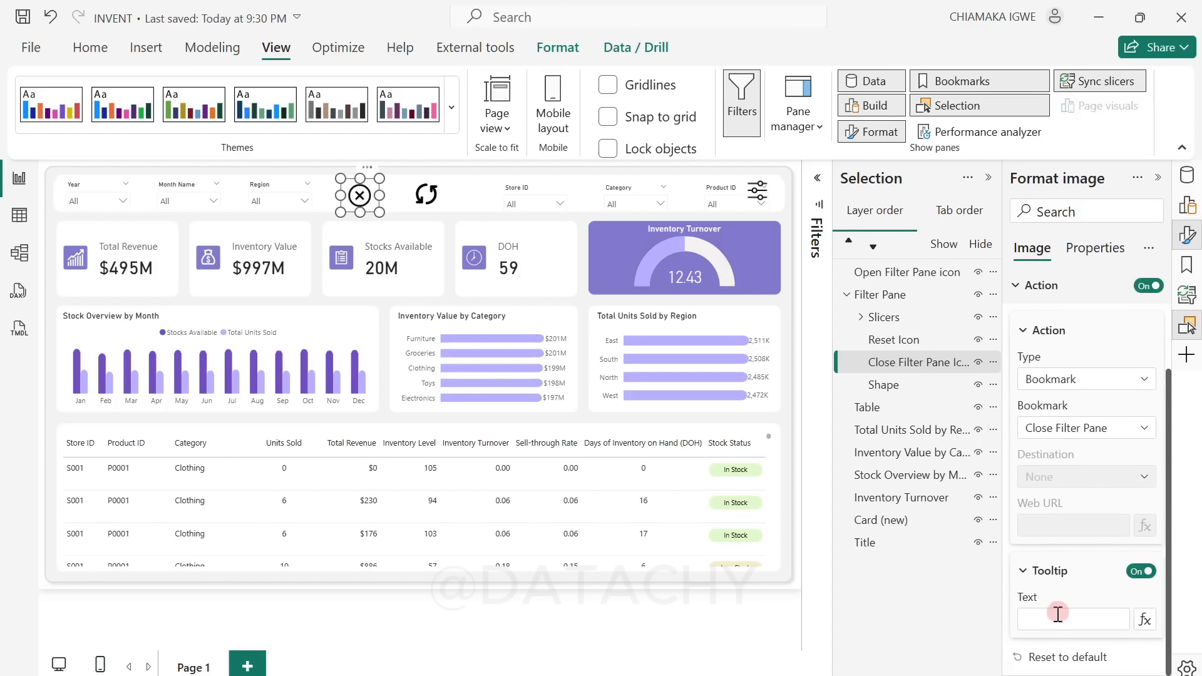
left_click(1056, 620)
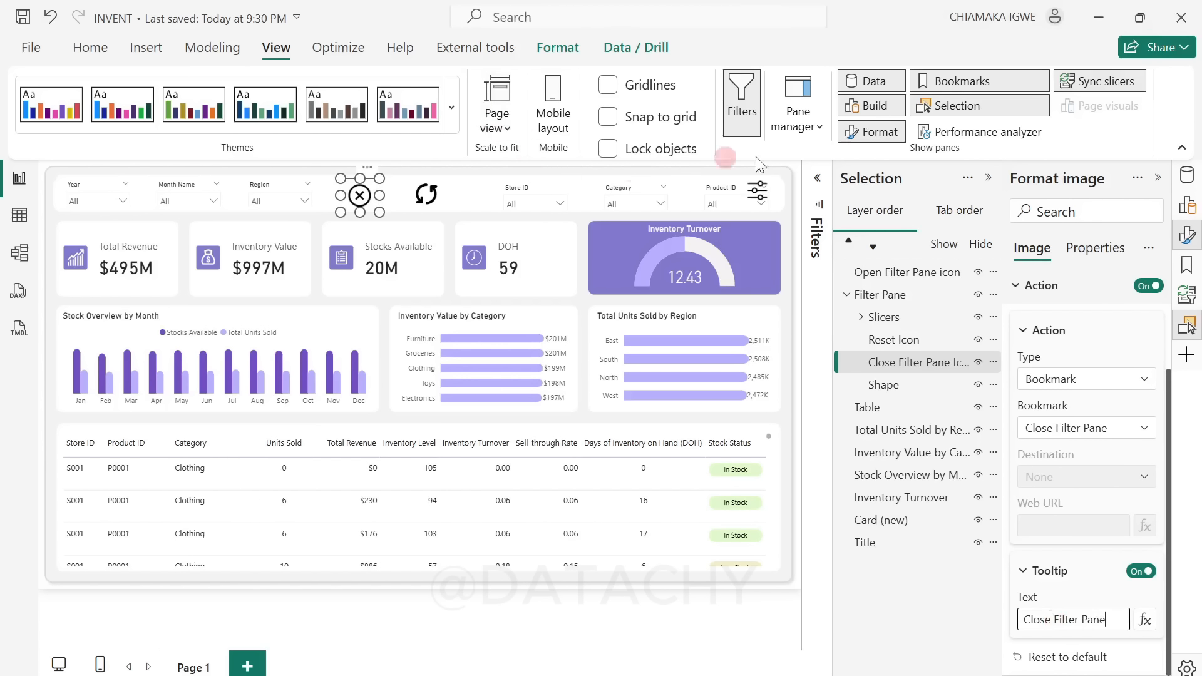
left_click(987, 178)
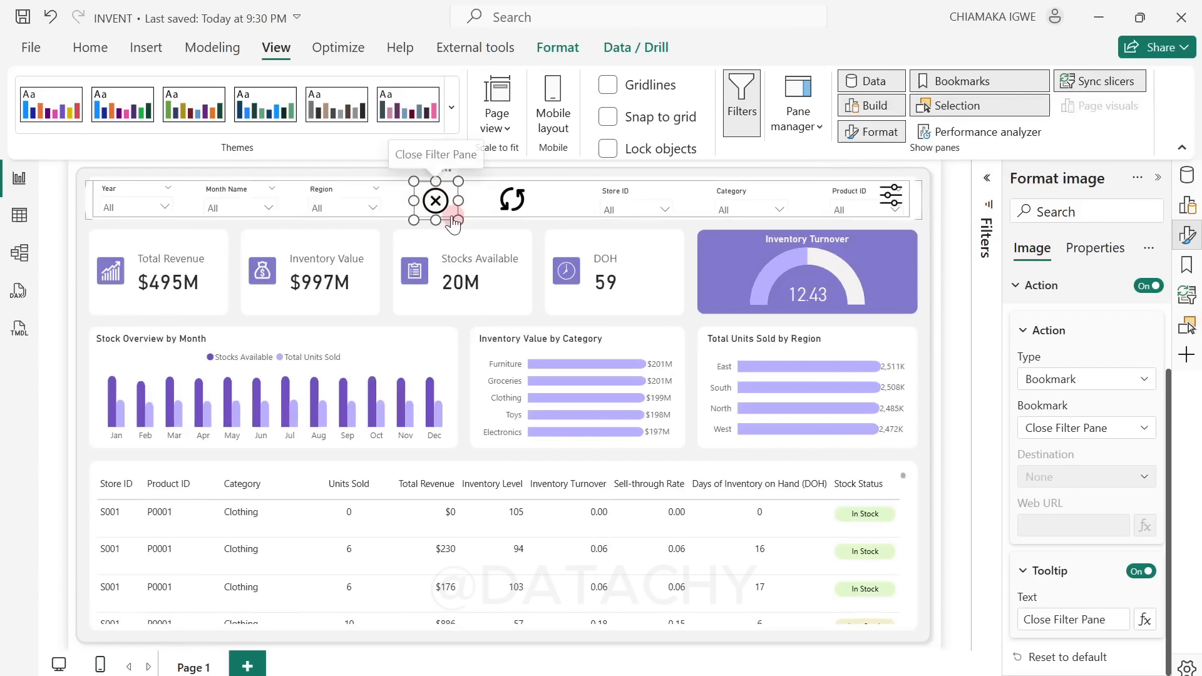
Step: Test the filter pane toggle by closing and reopening the pane twice with its close and open icons
left_click(438, 207, "ctrl")
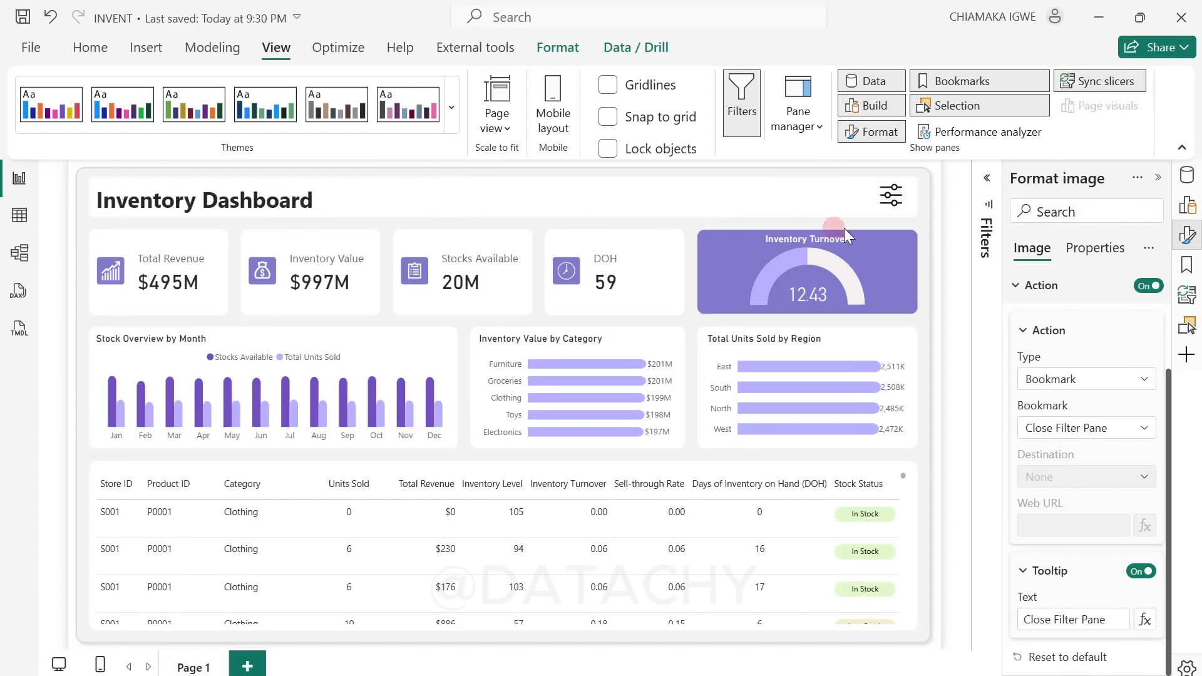
left_click(891, 197, "ctrl")
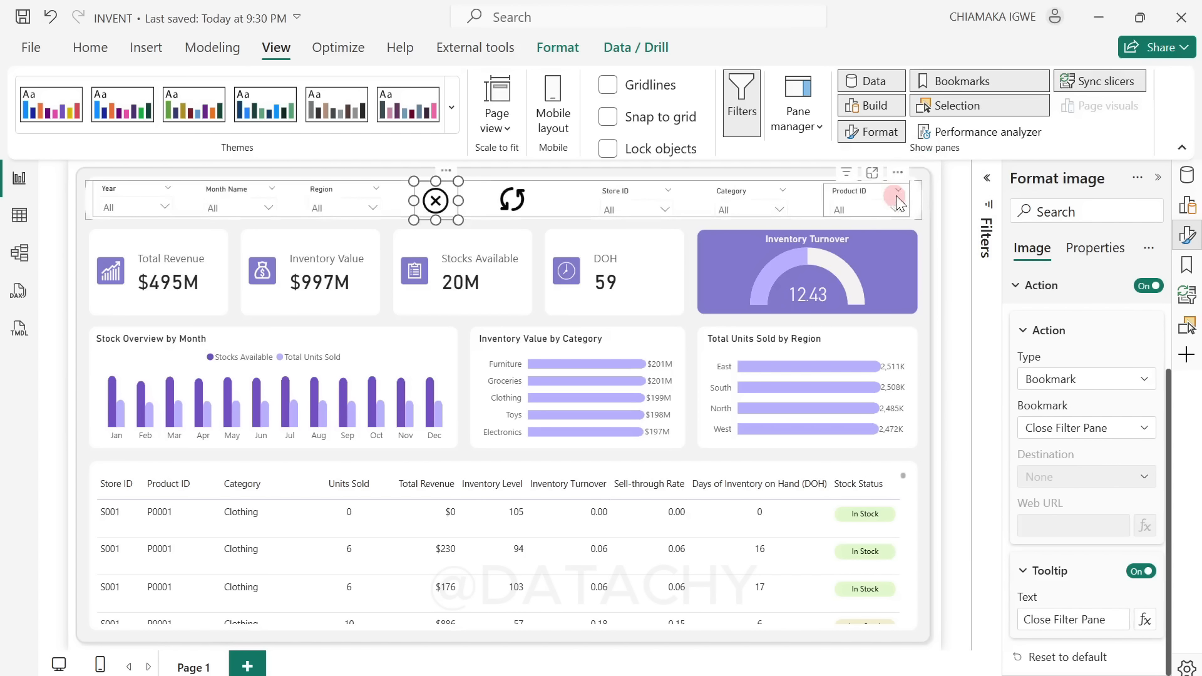
left_click(436, 201, "ctrl")
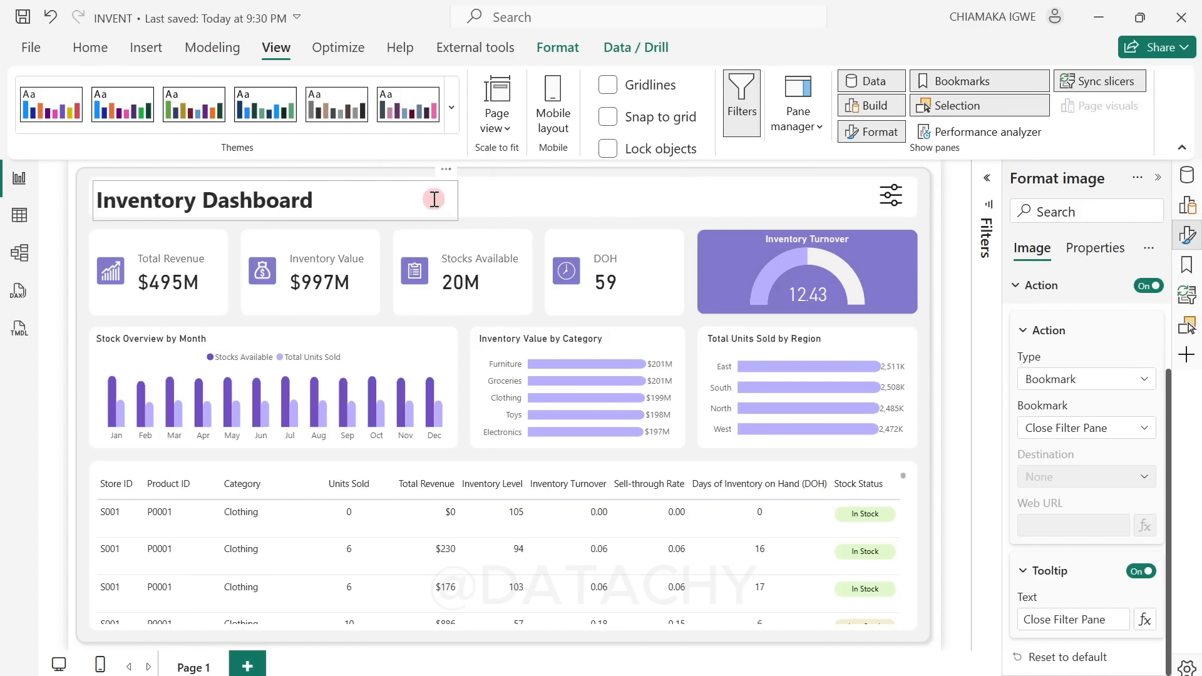
left_click(897, 202, "ctrl")
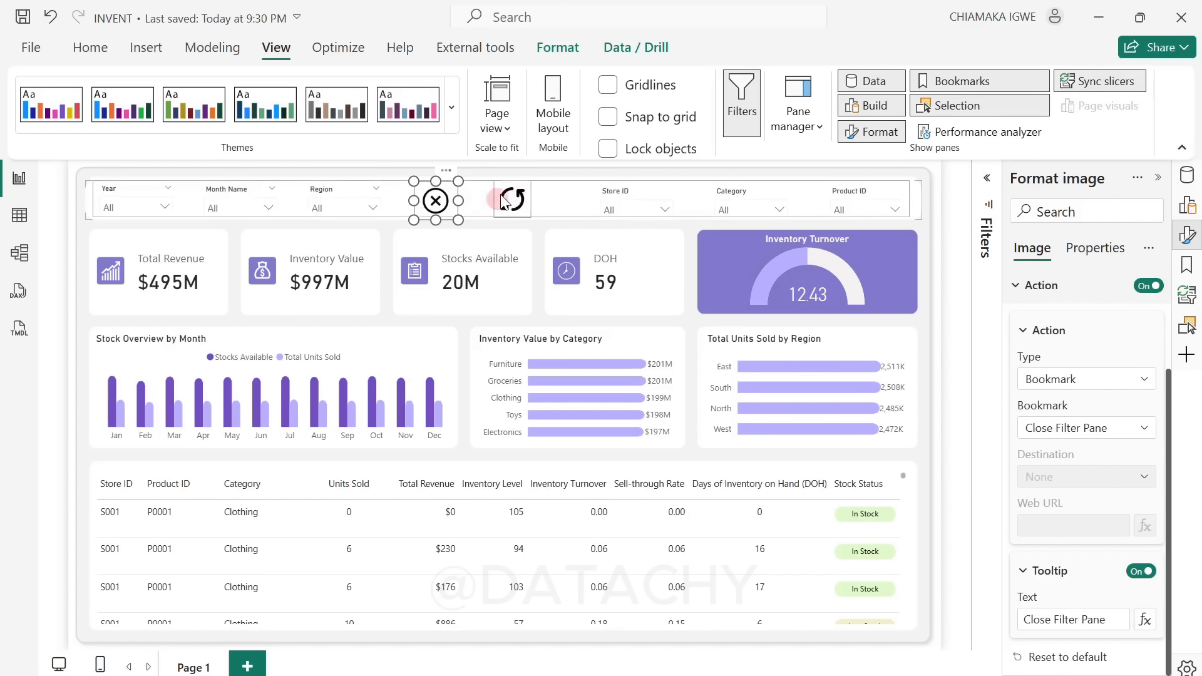
Step: Filter the dashboard to Store ID S001 and Category Furniture with the header slicers
left_click(509, 201)
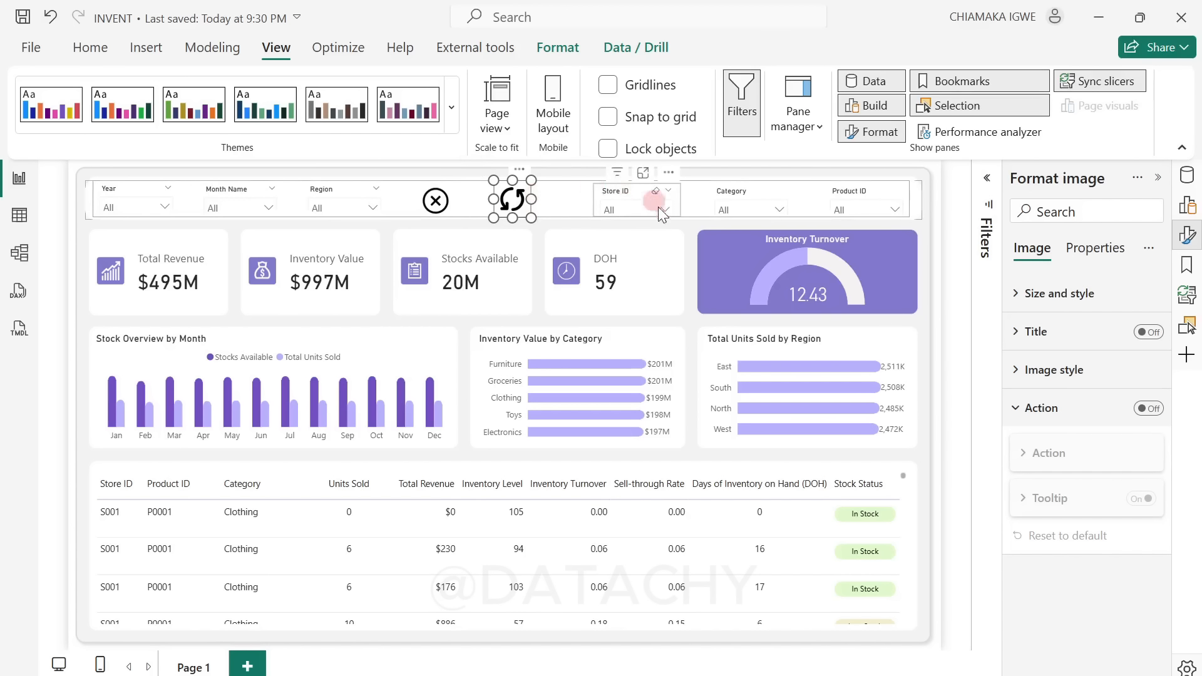
left_click(641, 207)
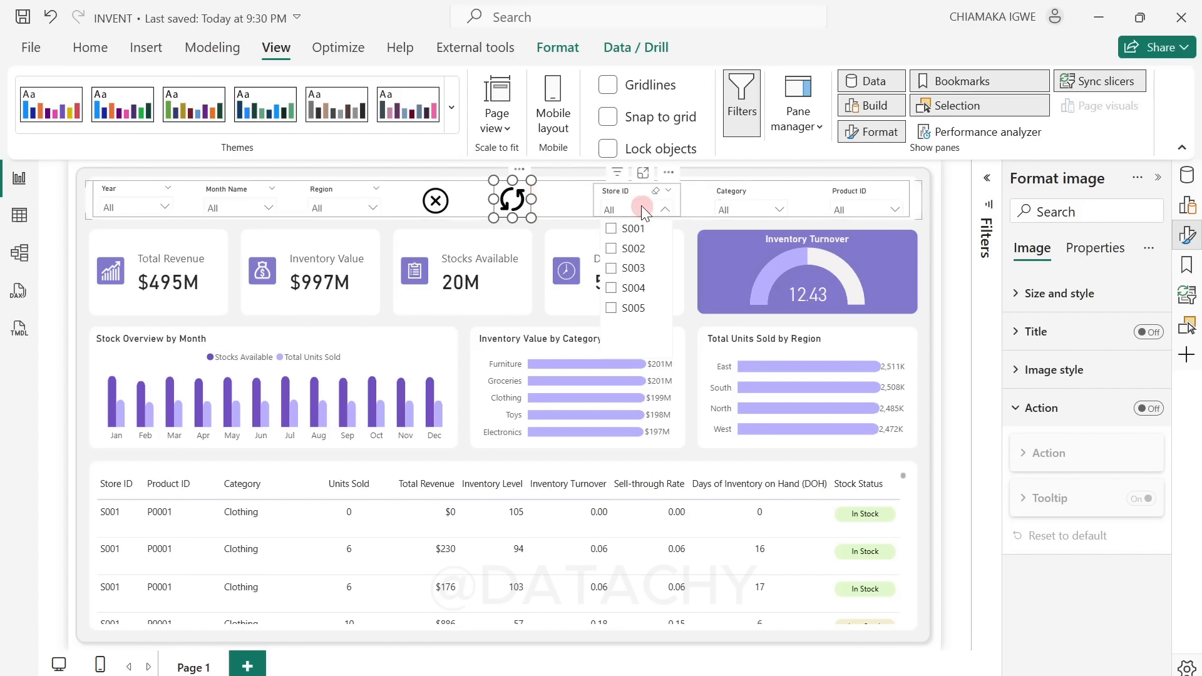
left_click(610, 230)
left_click(719, 206)
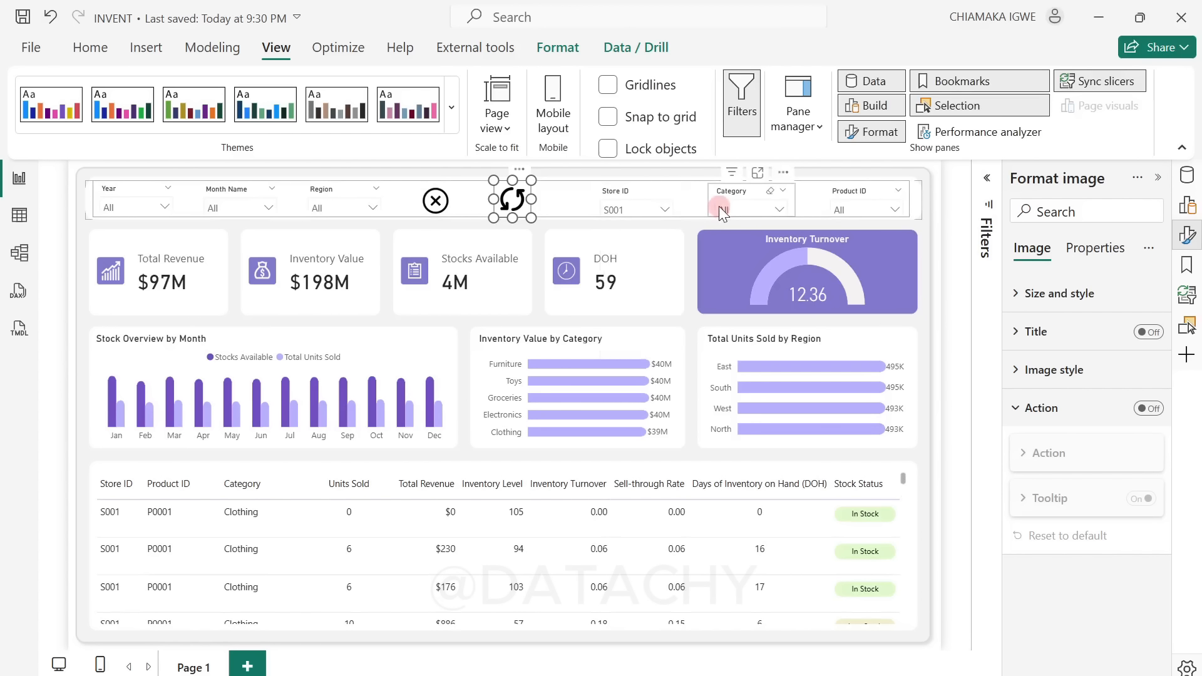
left_click(726, 268)
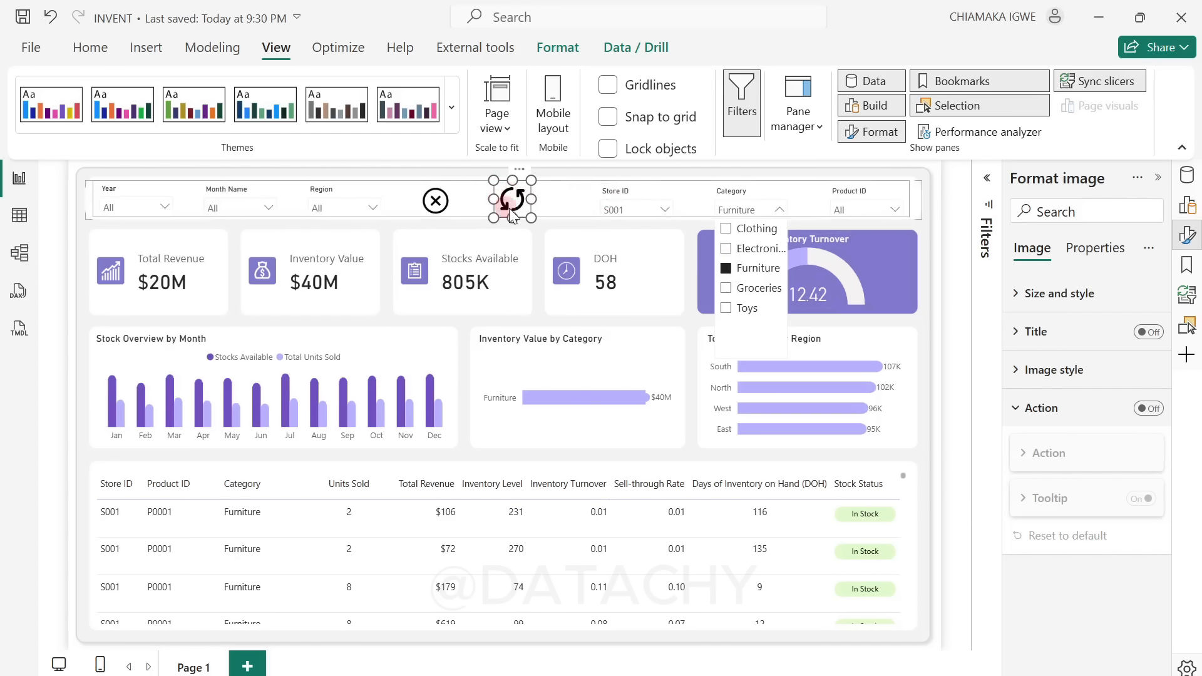
Step: Clear the Furniture and S001 selections from the Category and Store ID slicers and deselect everything on the page
left_click(727, 269)
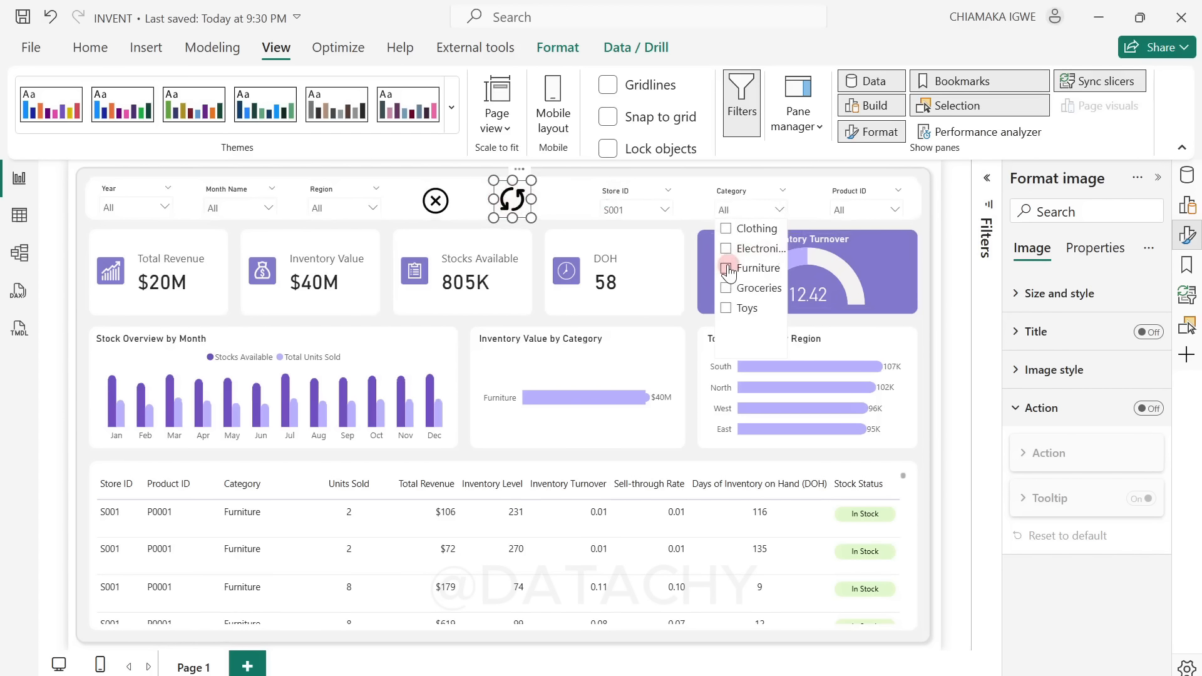
left_click(663, 211)
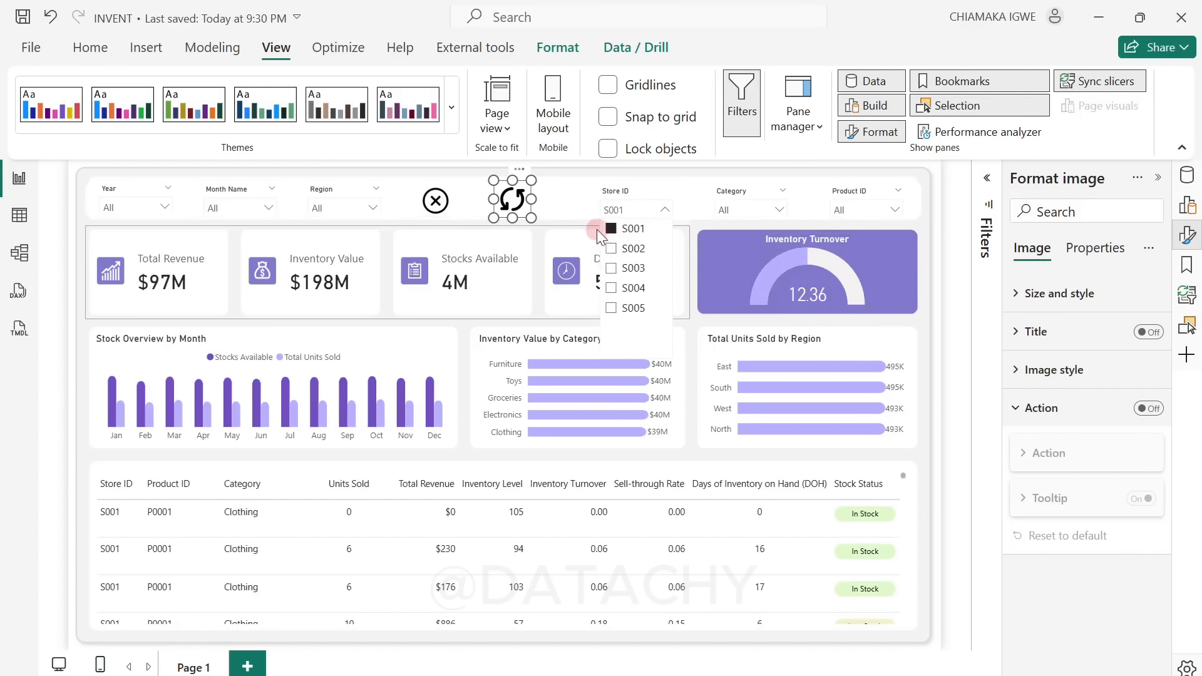
left_click(611, 230)
left_click(611, 229)
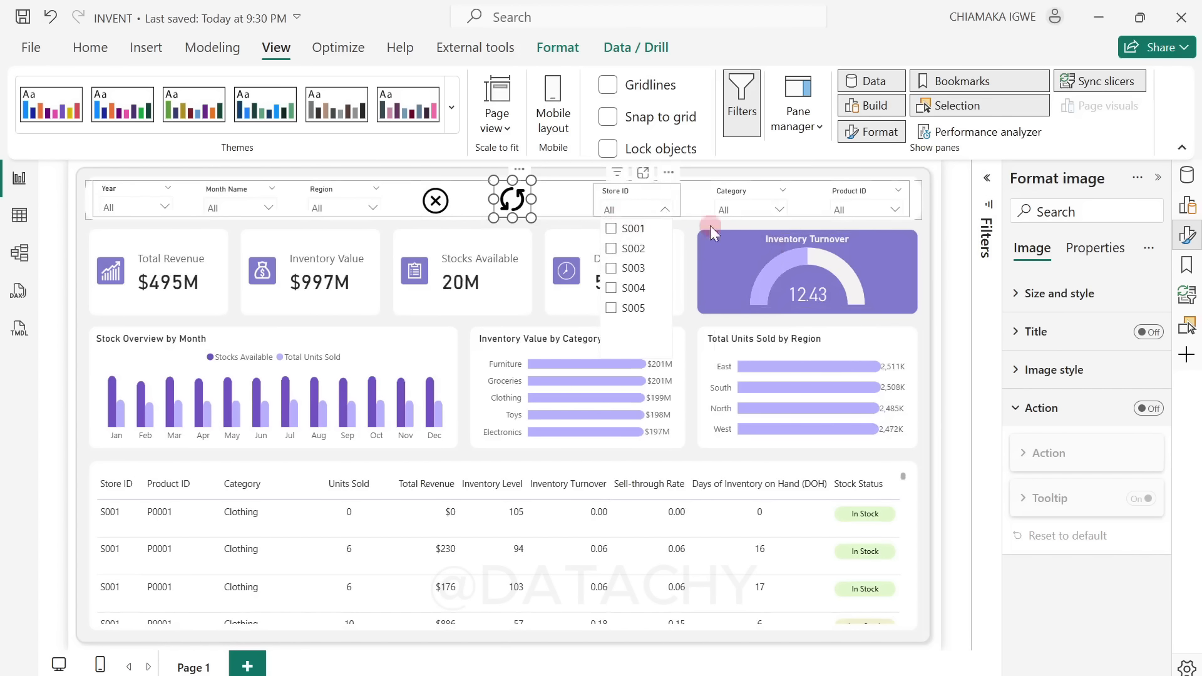
left_click(946, 217)
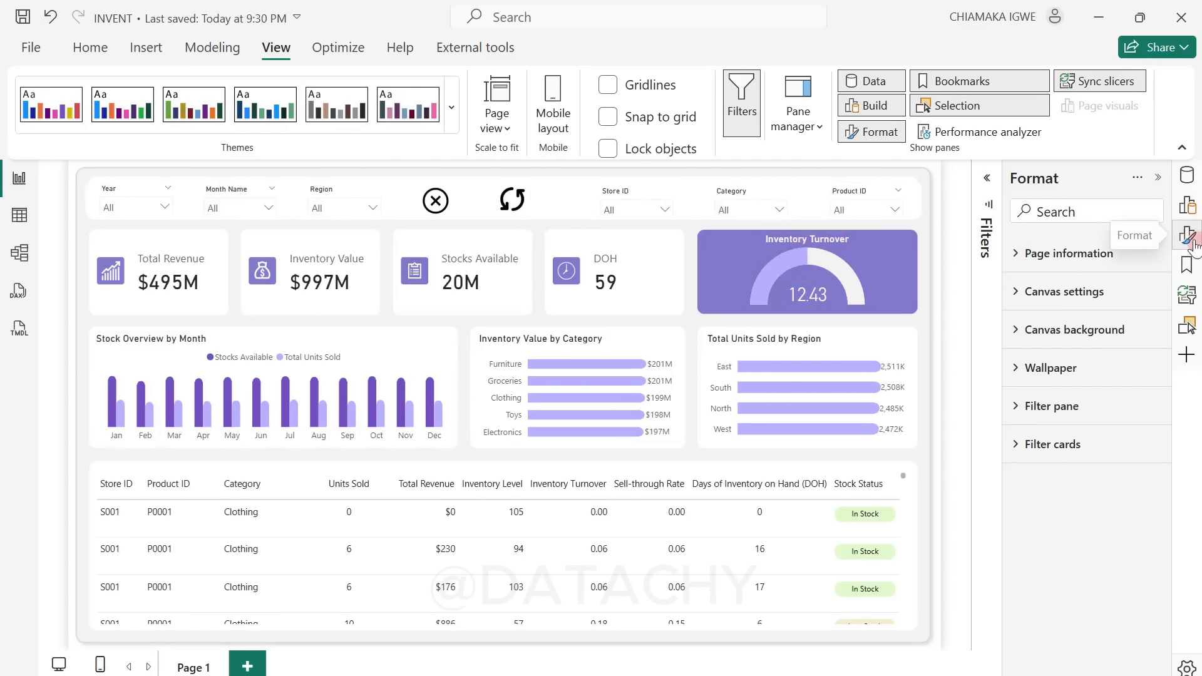
Step: Show the layer order and bookmark lists, add a third bookmark of the unfiltered page and name it Reset Filter
left_click(1189, 327)
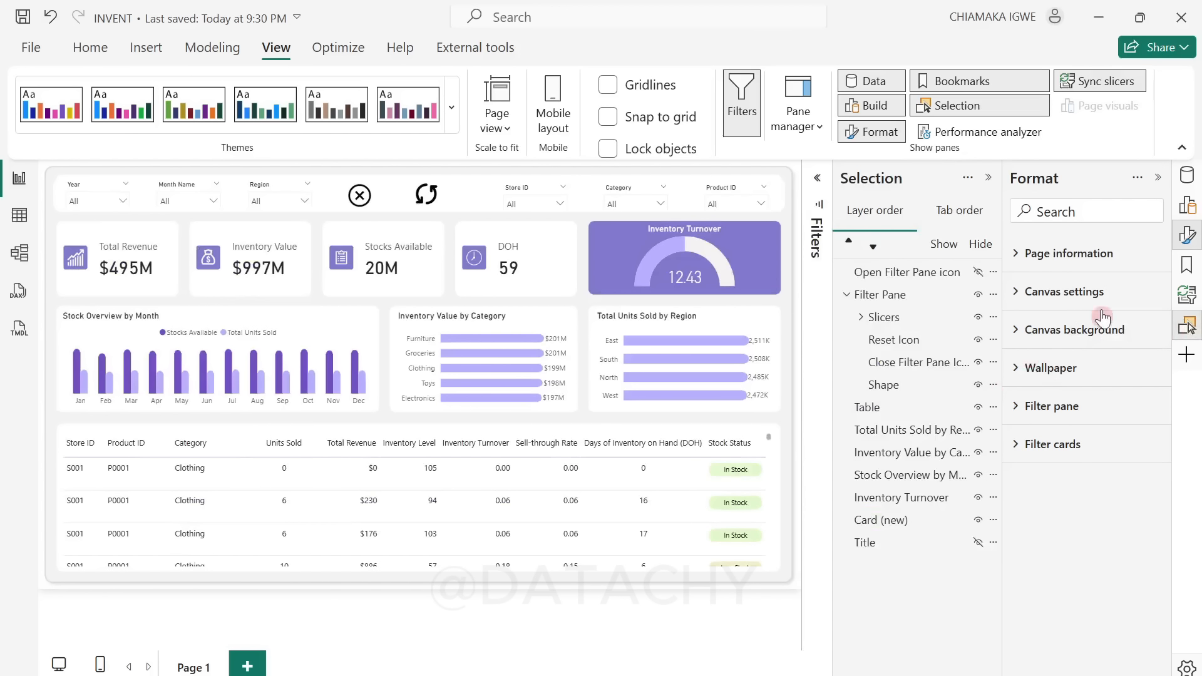
left_click(1191, 271)
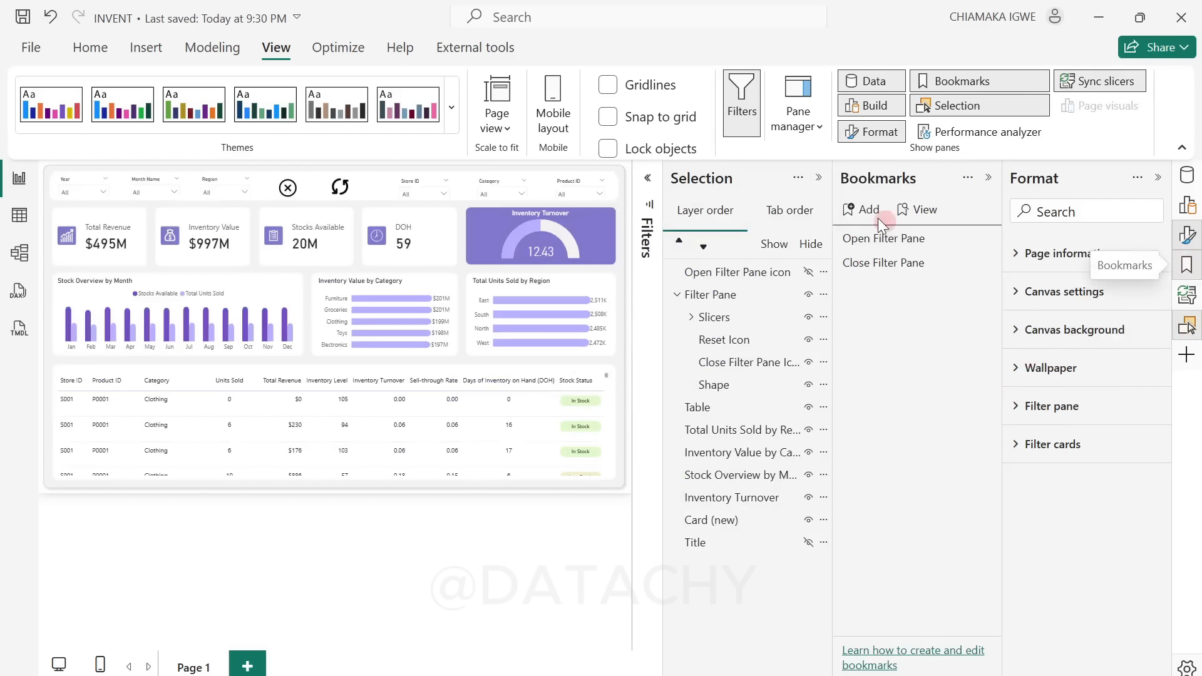
left_click(861, 211)
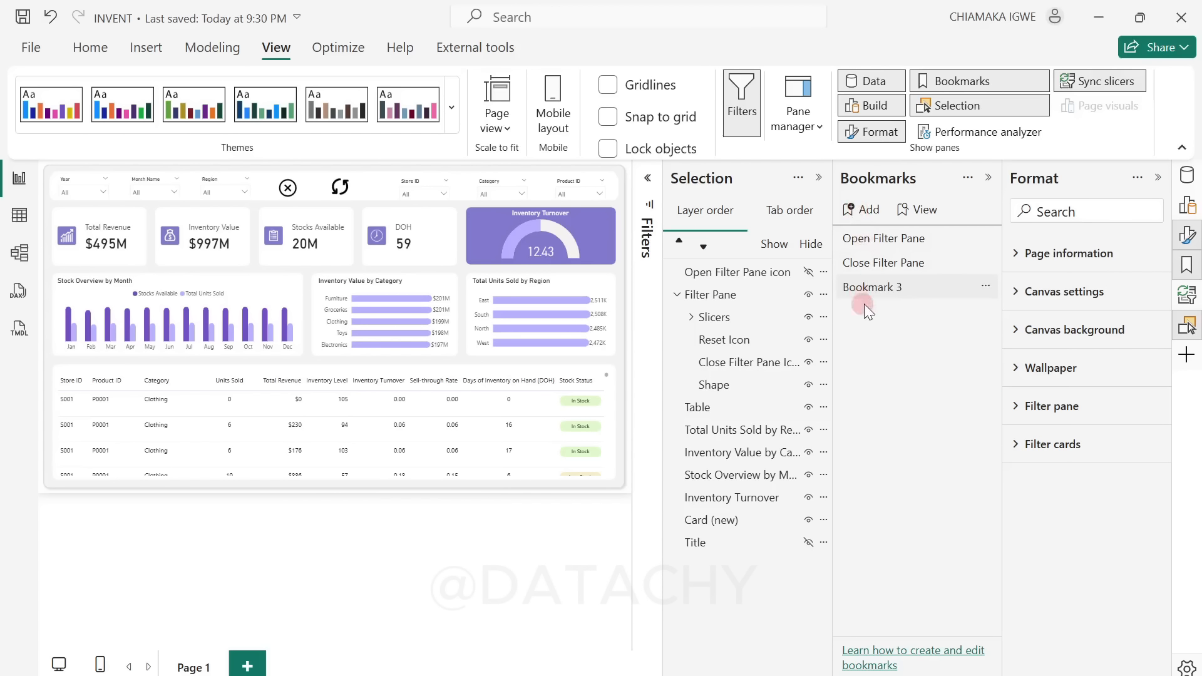
double_click(901, 288)
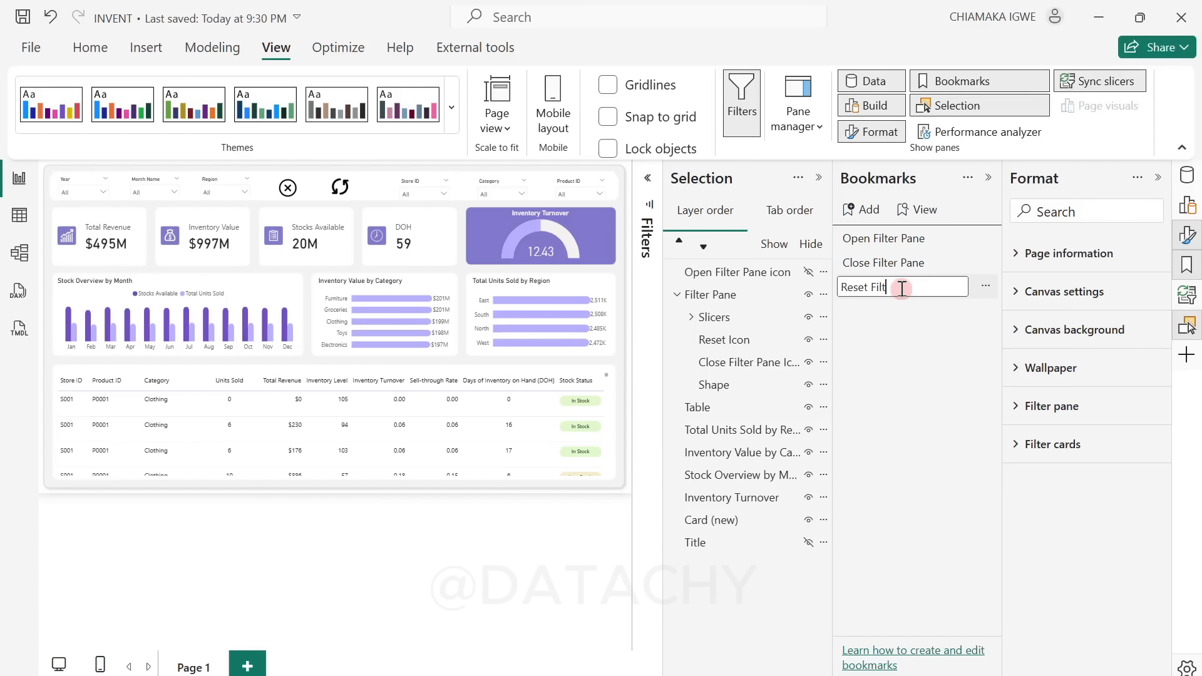
left_click(344, 185)
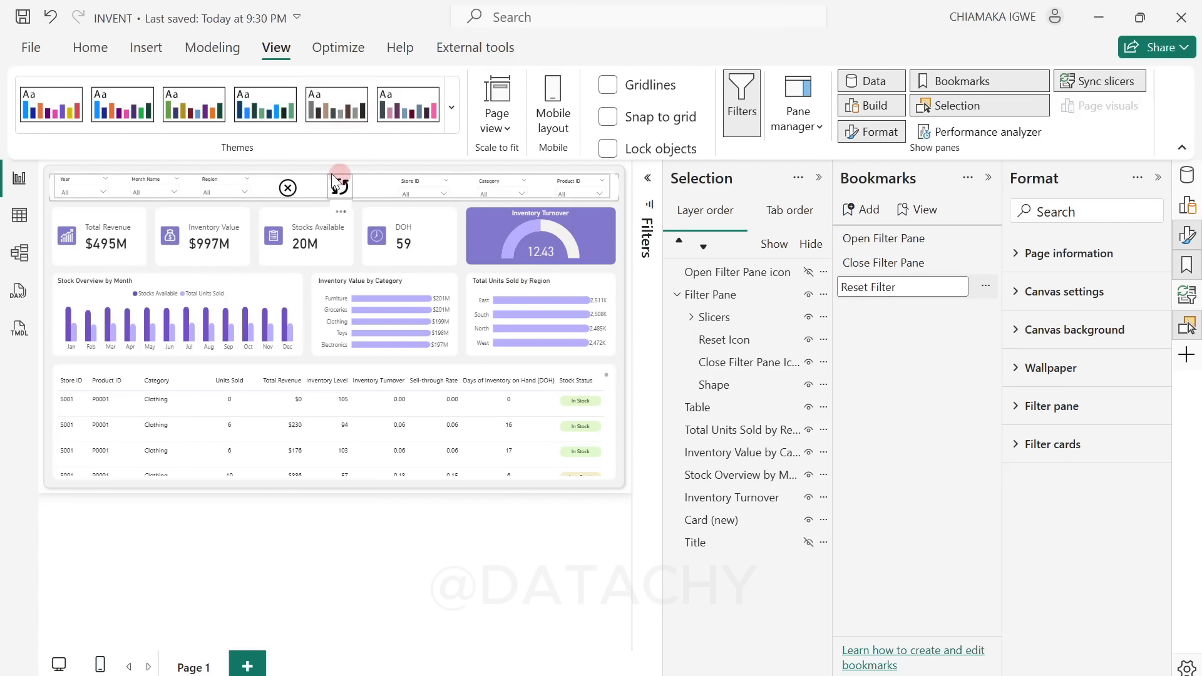
Step: Turn on the reset icon's action, with type Bookmark and the Reset Filter bookmark as its target
left_click(345, 186)
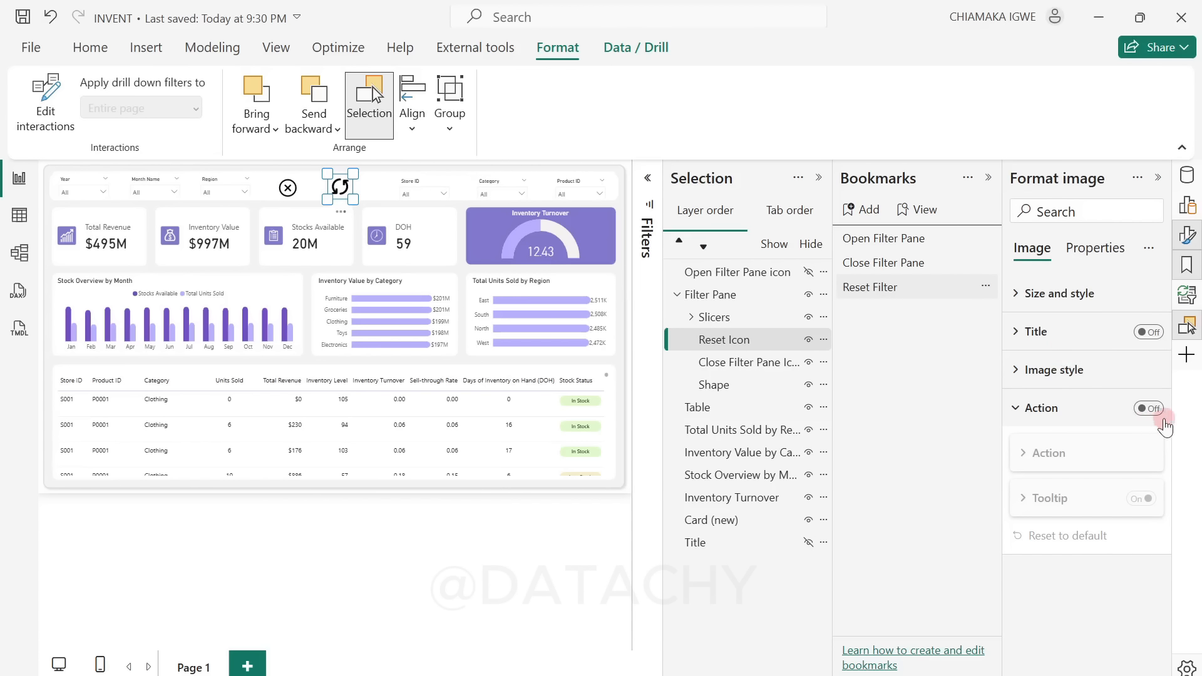
left_click(1150, 408)
left_click(1049, 453)
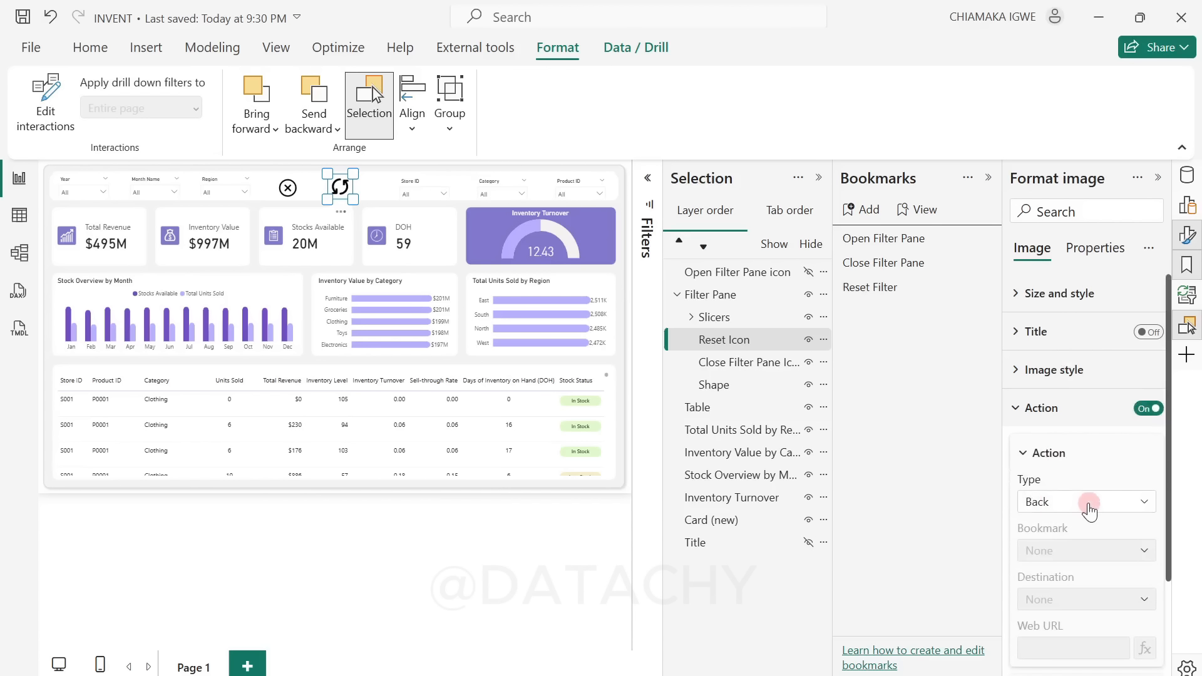
left_click(1093, 504)
left_click(1092, 546)
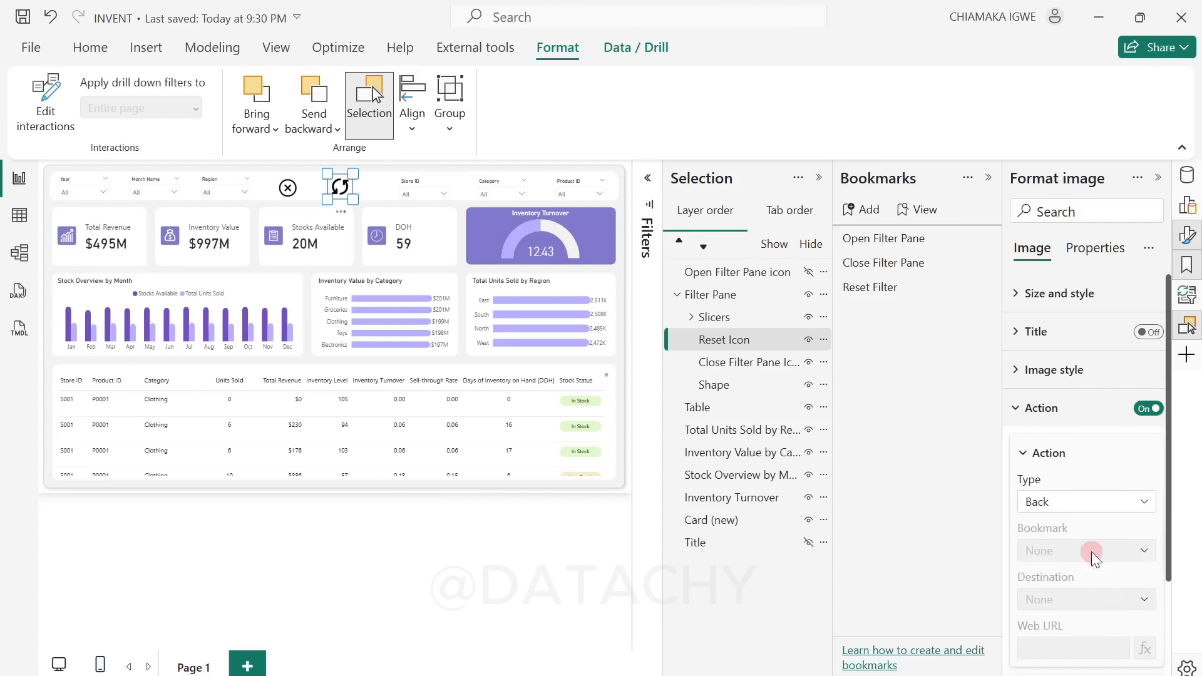
scroll(1109, 551, "down", 2)
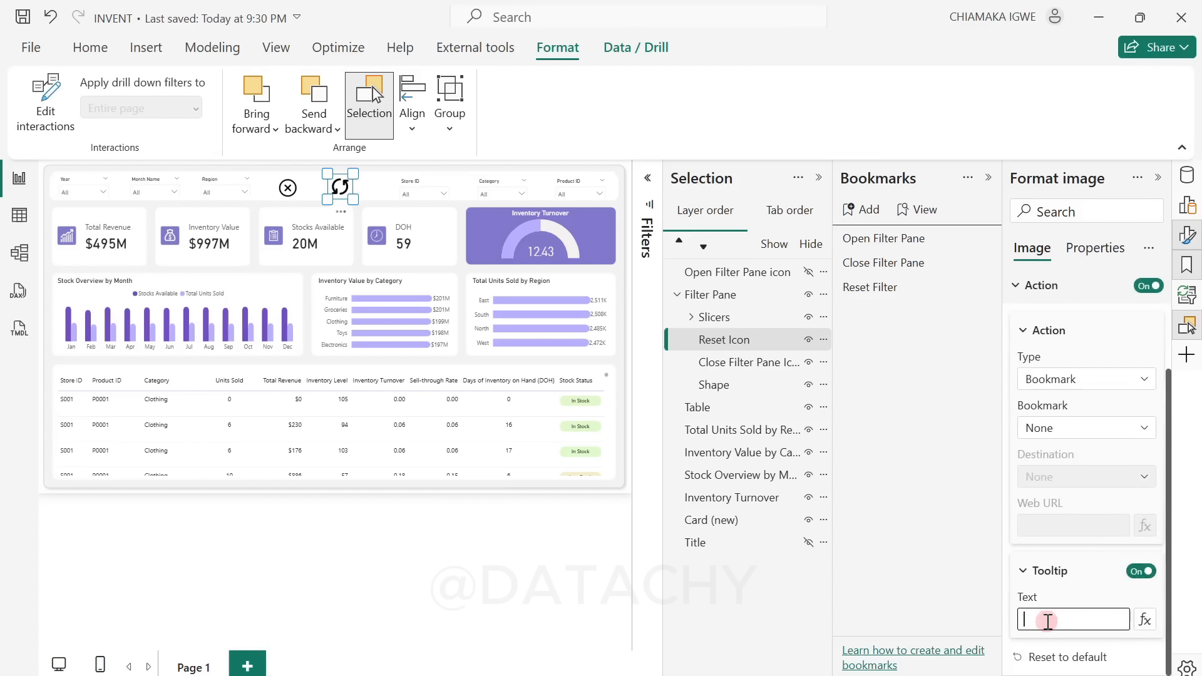
left_click(1111, 428)
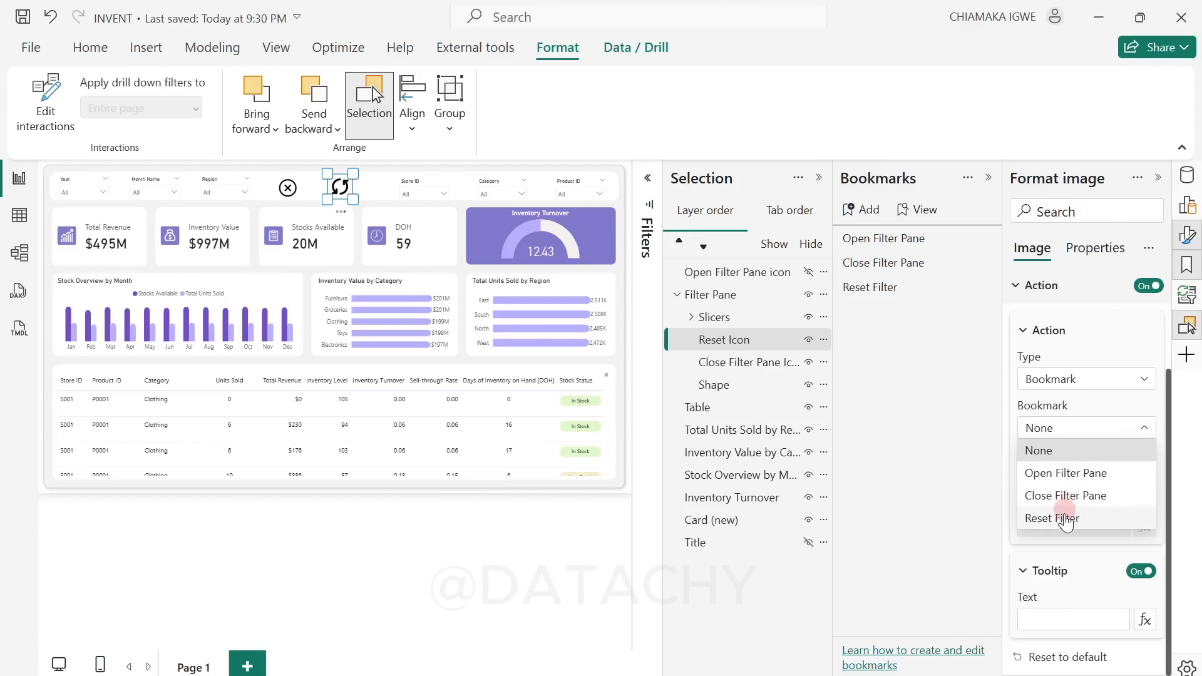
left_click(1066, 518)
Step: Set the reset icon's tooltip text to Reset Filter and close the bookmark list and the image formatting options
left_click(1044, 614)
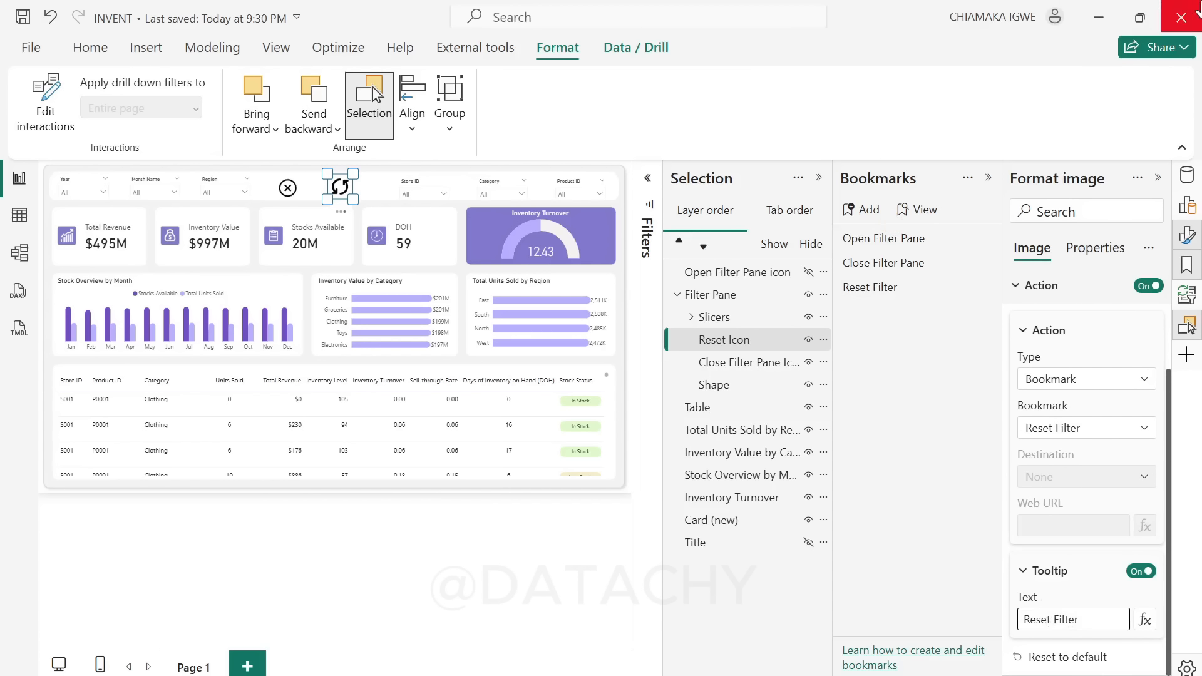
left_click(989, 178)
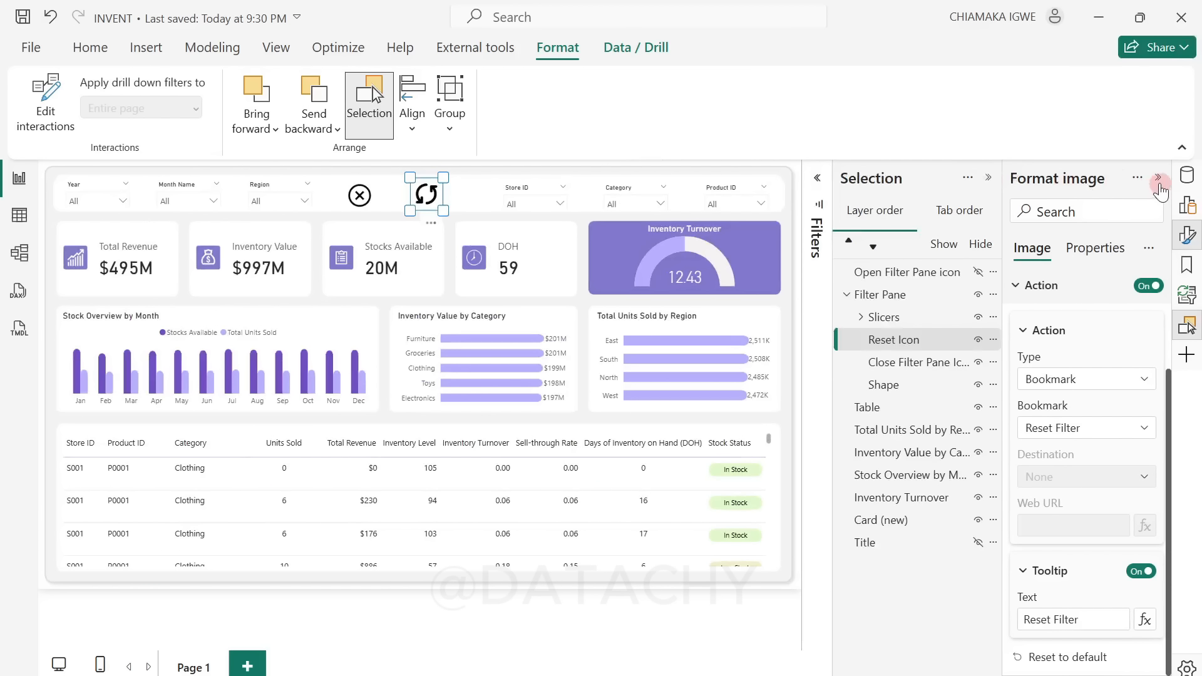
left_click(1158, 178)
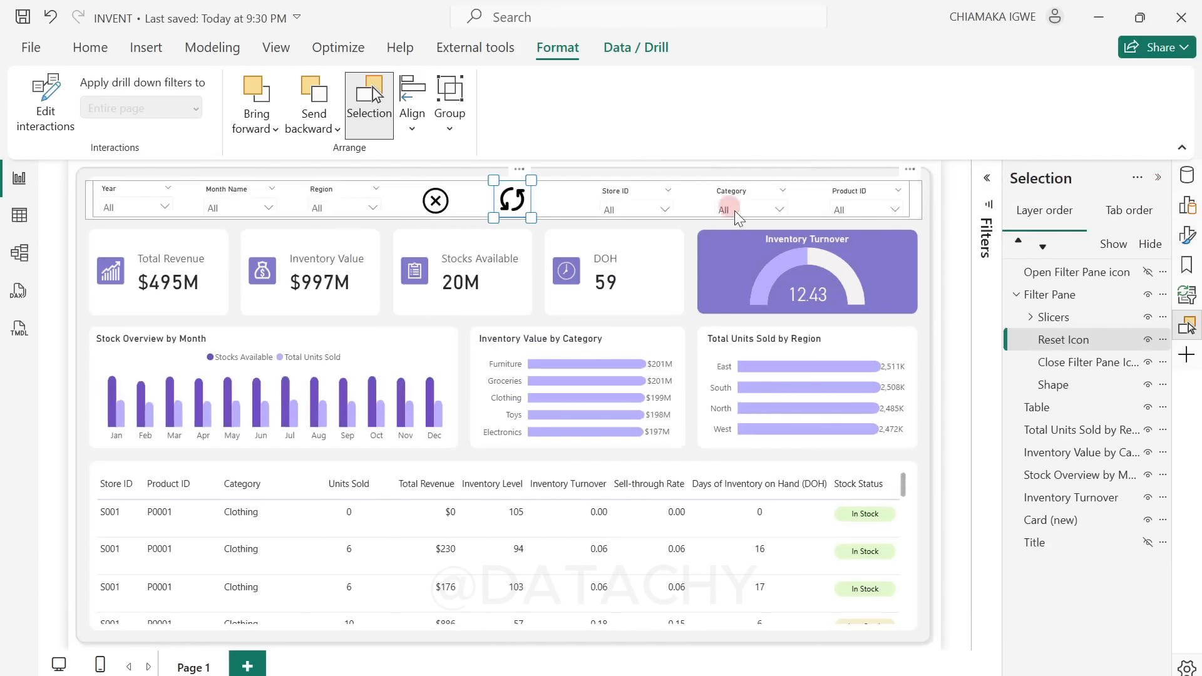
Step: Filter the dashboard to Product ID P0001, Category Electronics and Region North, leaving no visual selected
left_click(846, 211)
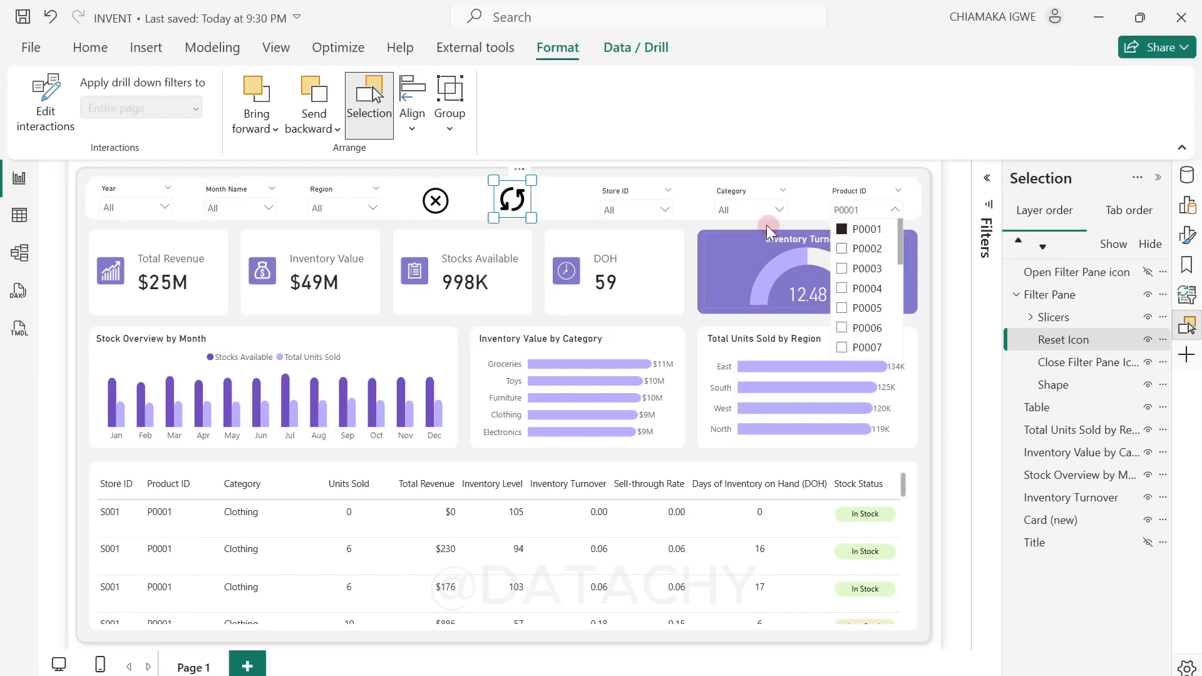
left_click(751, 210)
left_click(726, 250)
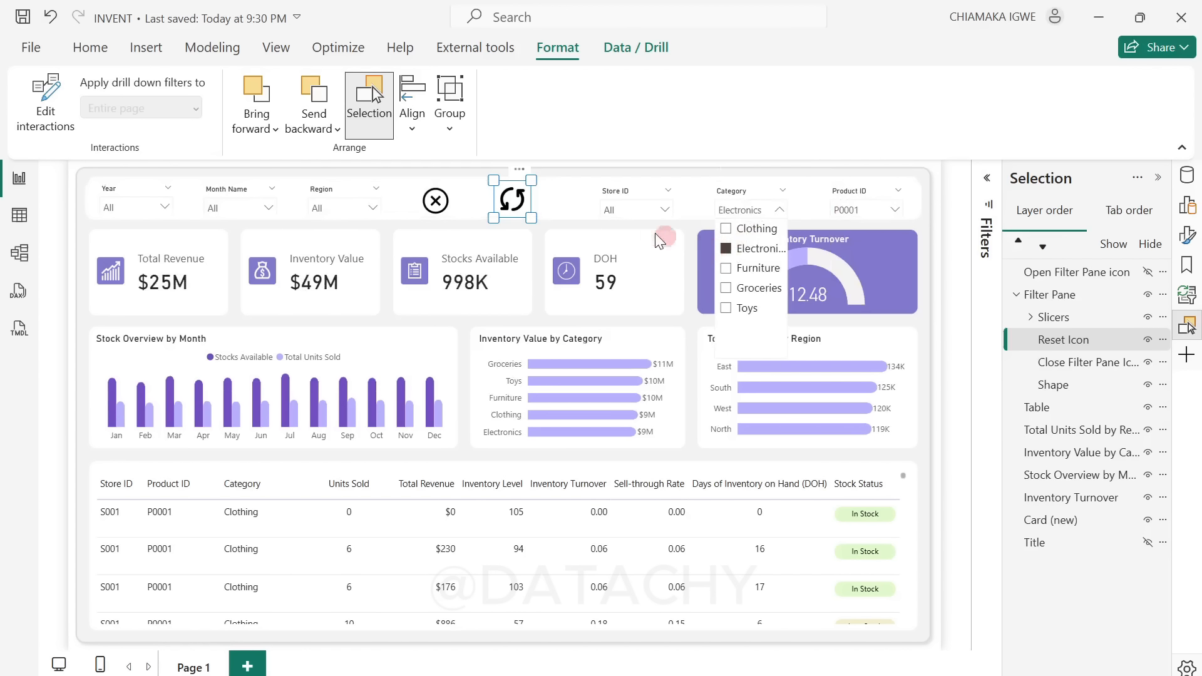
left_click(322, 207)
left_click(320, 248)
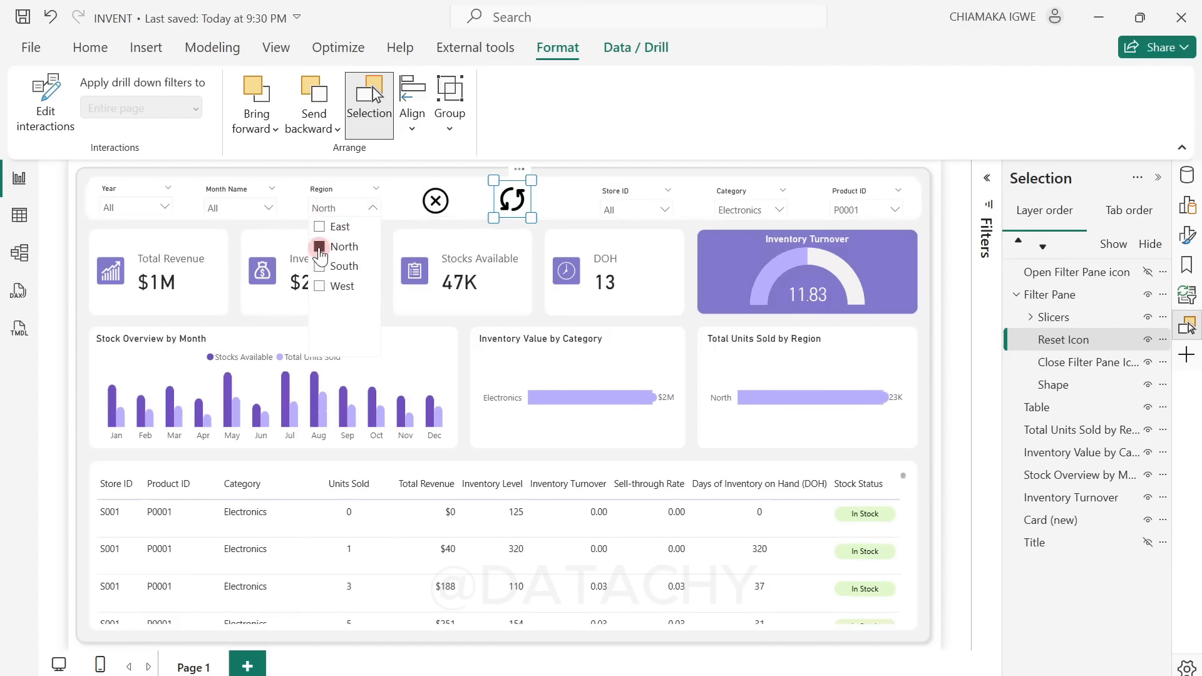
left_click(542, 199)
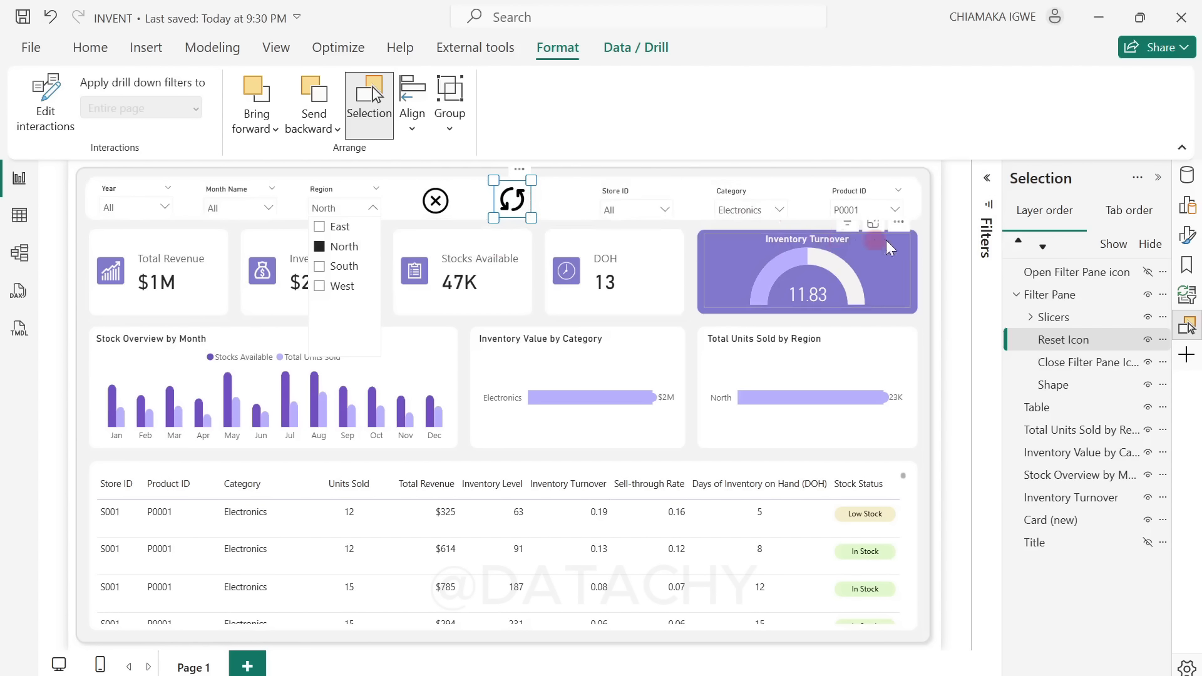
left_click(953, 240)
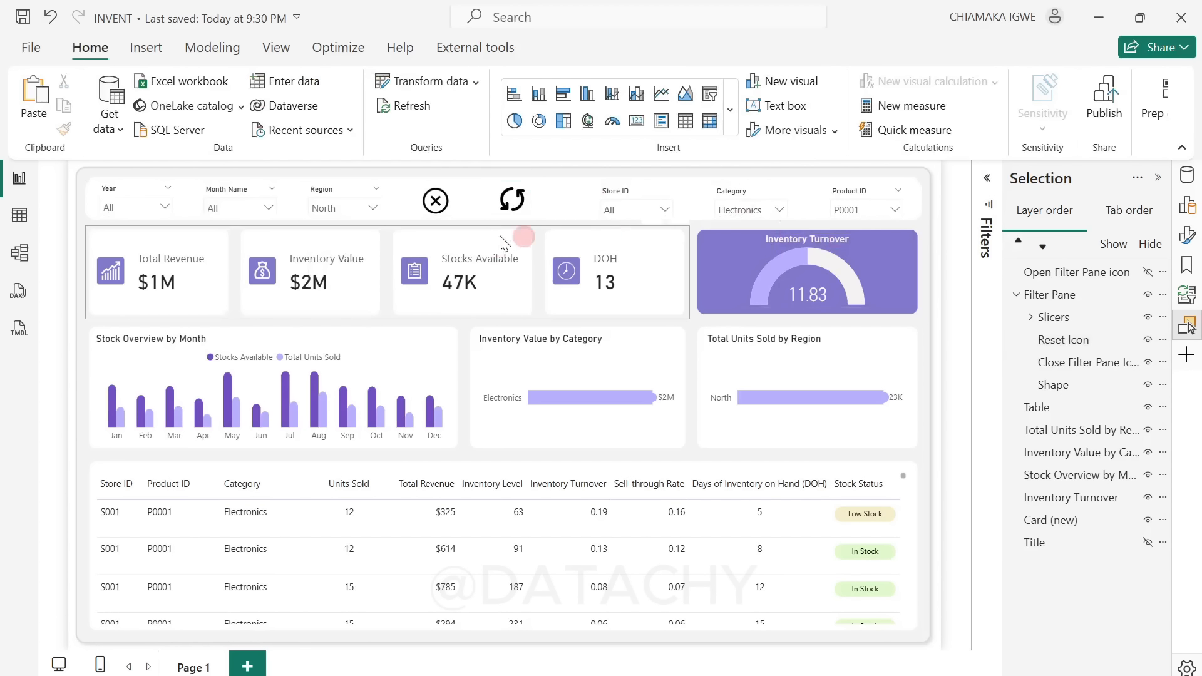
Step: Reset all slicers with the reset icon and open the filter pane again from the page header
left_click(519, 201)
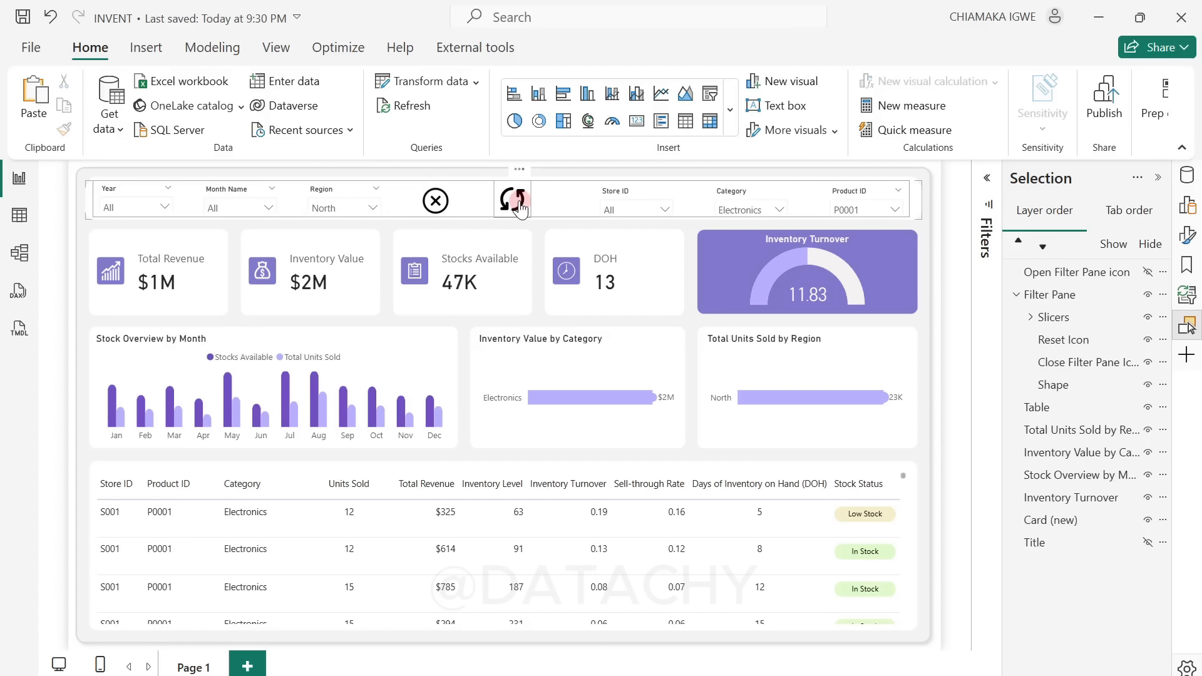
left_click(518, 206)
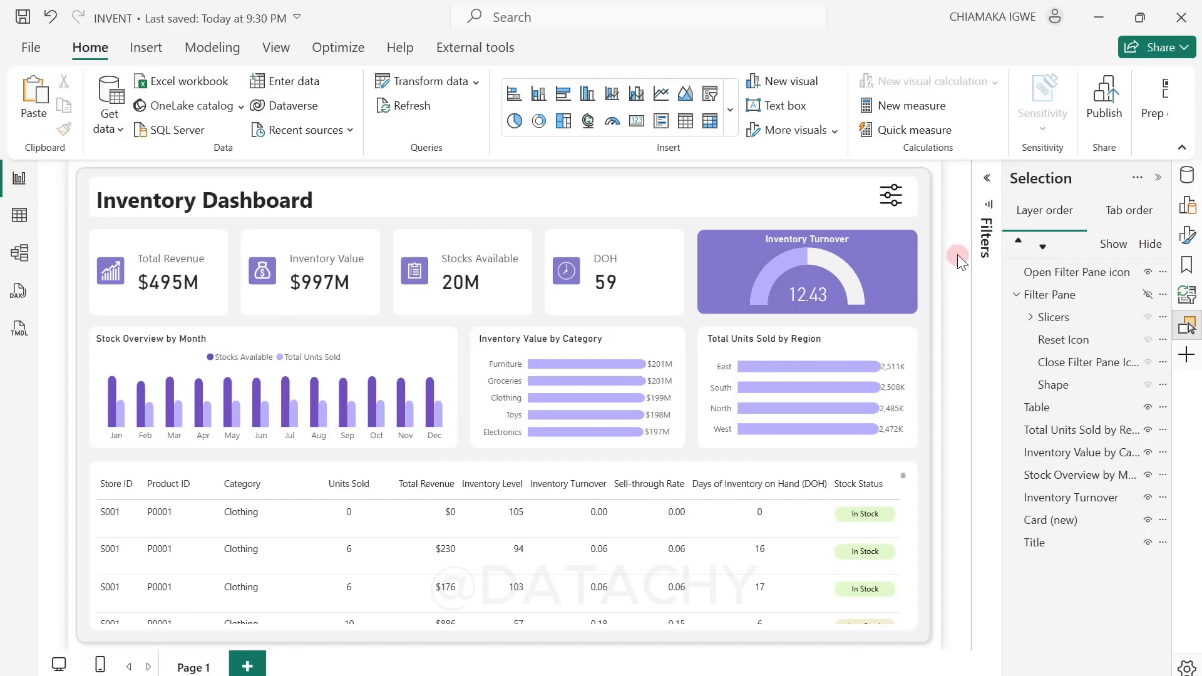
left_click(893, 198)
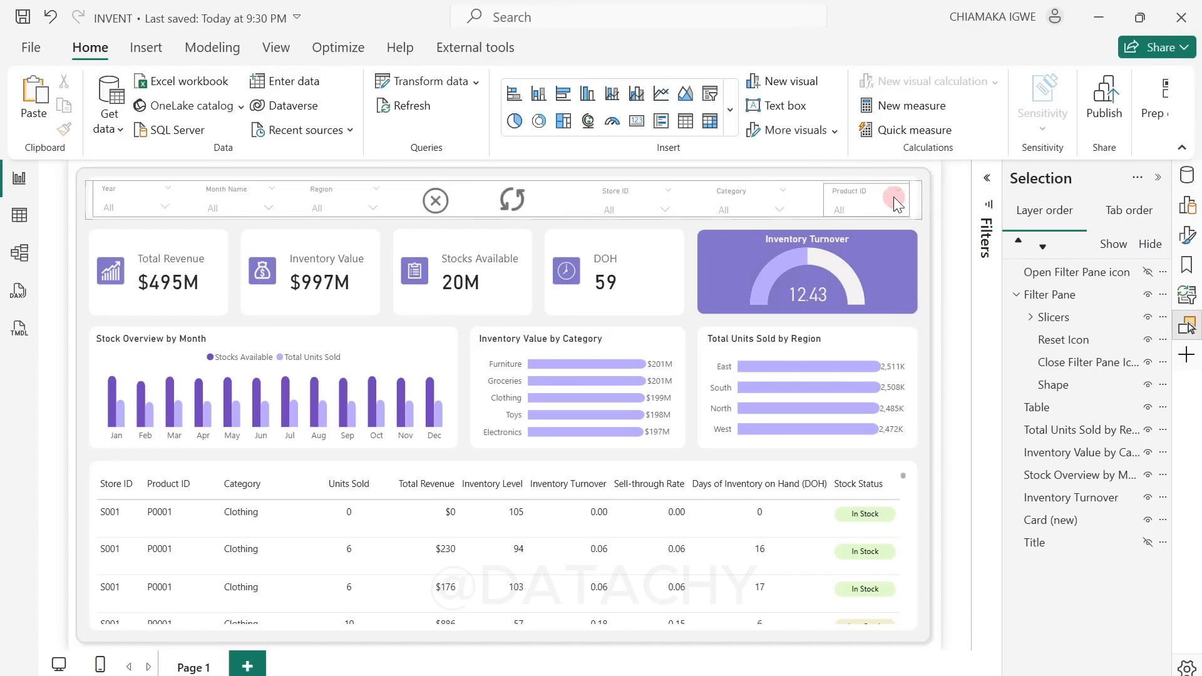
Step: Filter the dashboard to Store ID S002
left_click(642, 209)
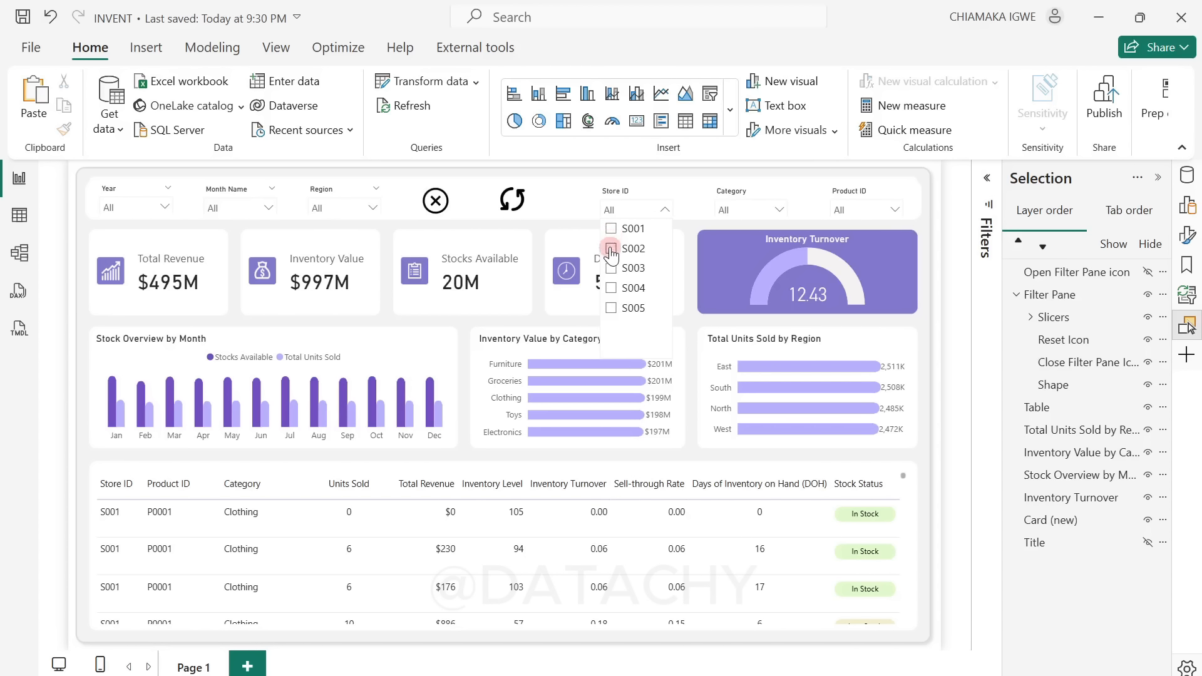
left_click(611, 249)
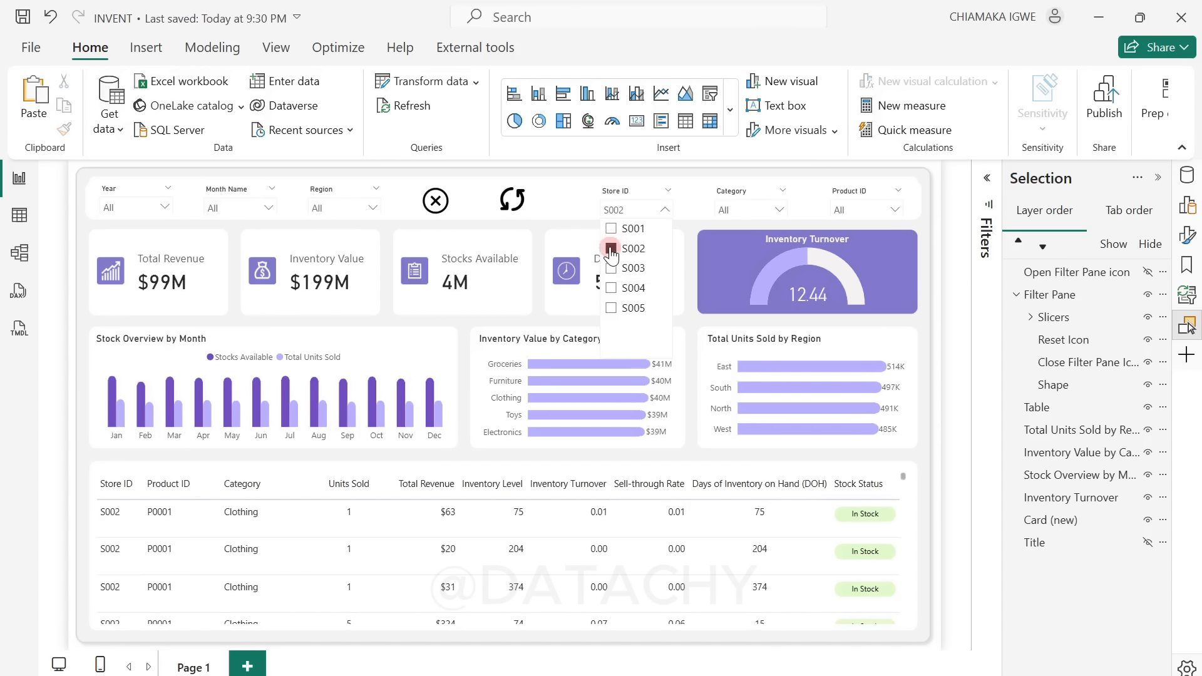
Step: Close the filter pane with its close icon, leaving no visual selected
left_click(475, 195)
left_click(435, 203)
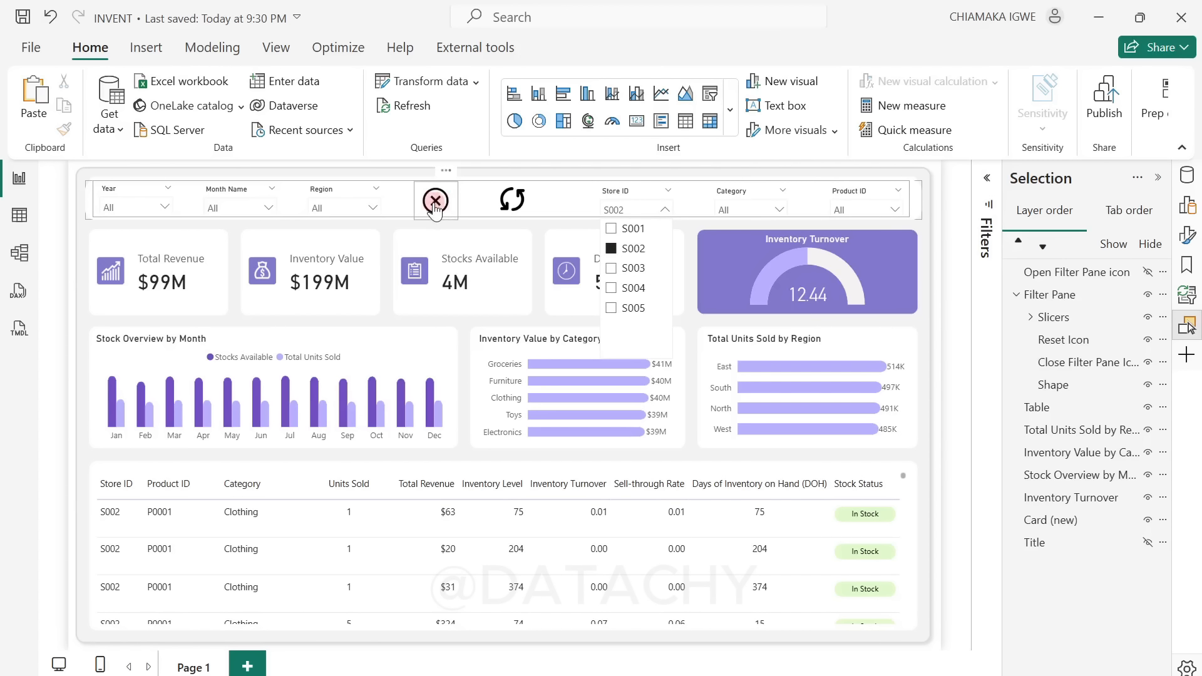
left_click(435, 202, "ctrl")
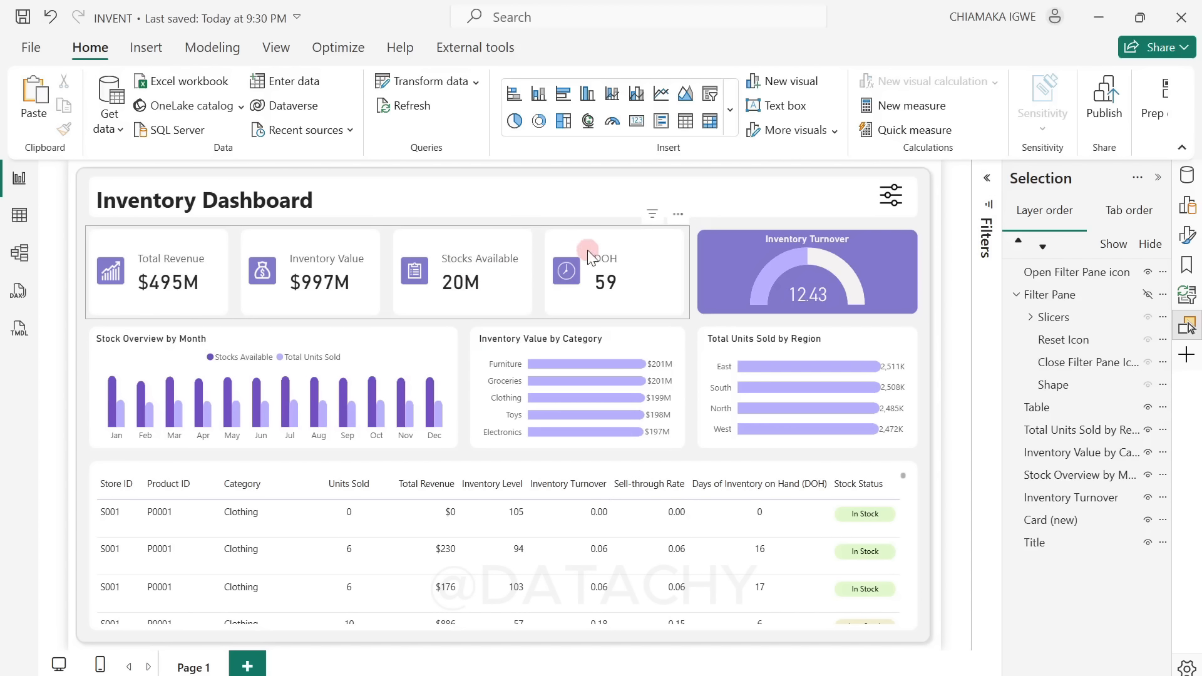
left_click(564, 221)
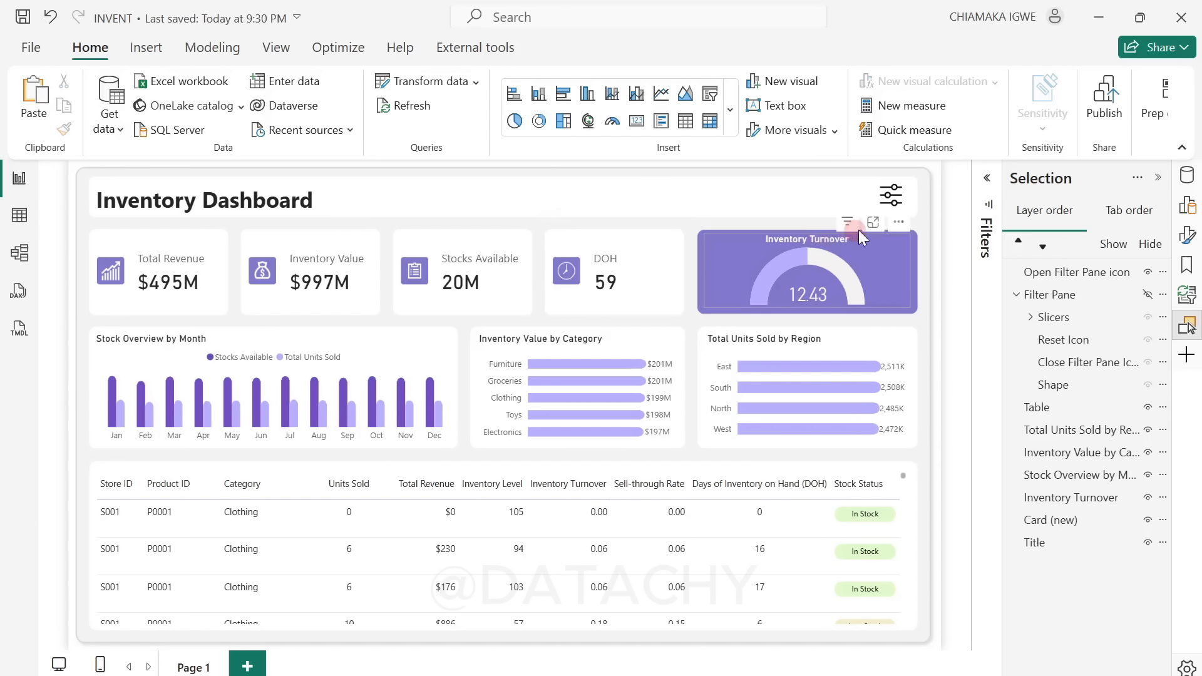
left_click(472, 293)
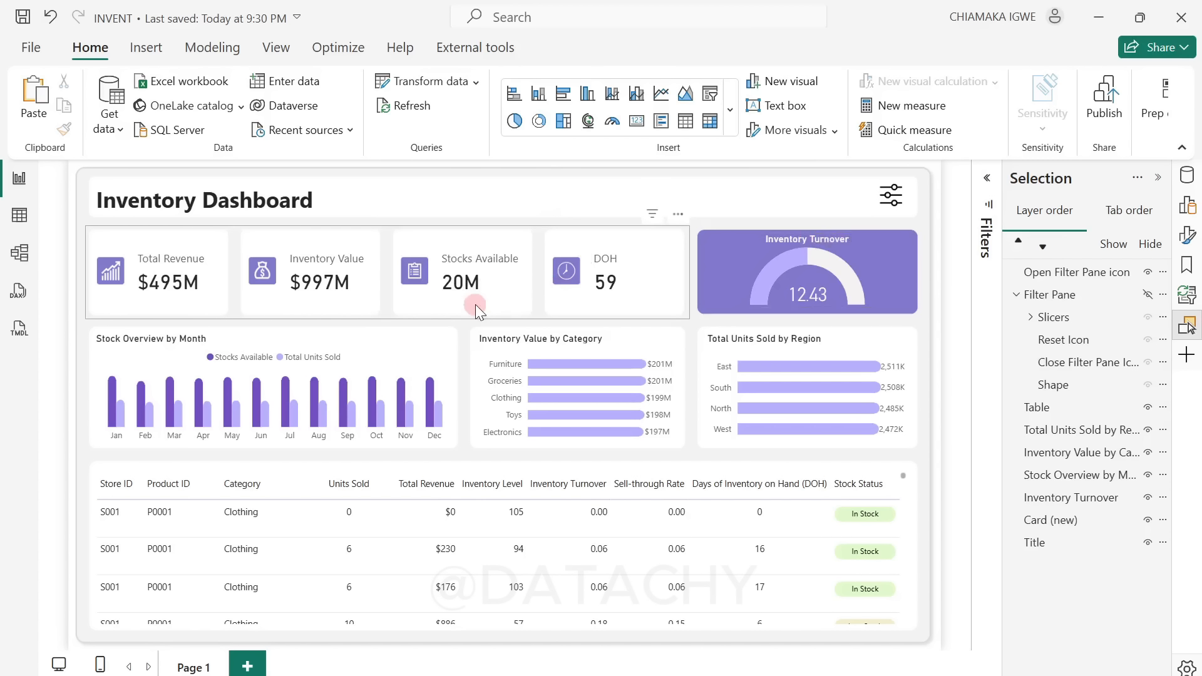
Step: Turn off the Data option for the Close Filter Pane and Open Filter Pane bookmarks and close the bookmark list
left_click(1189, 269)
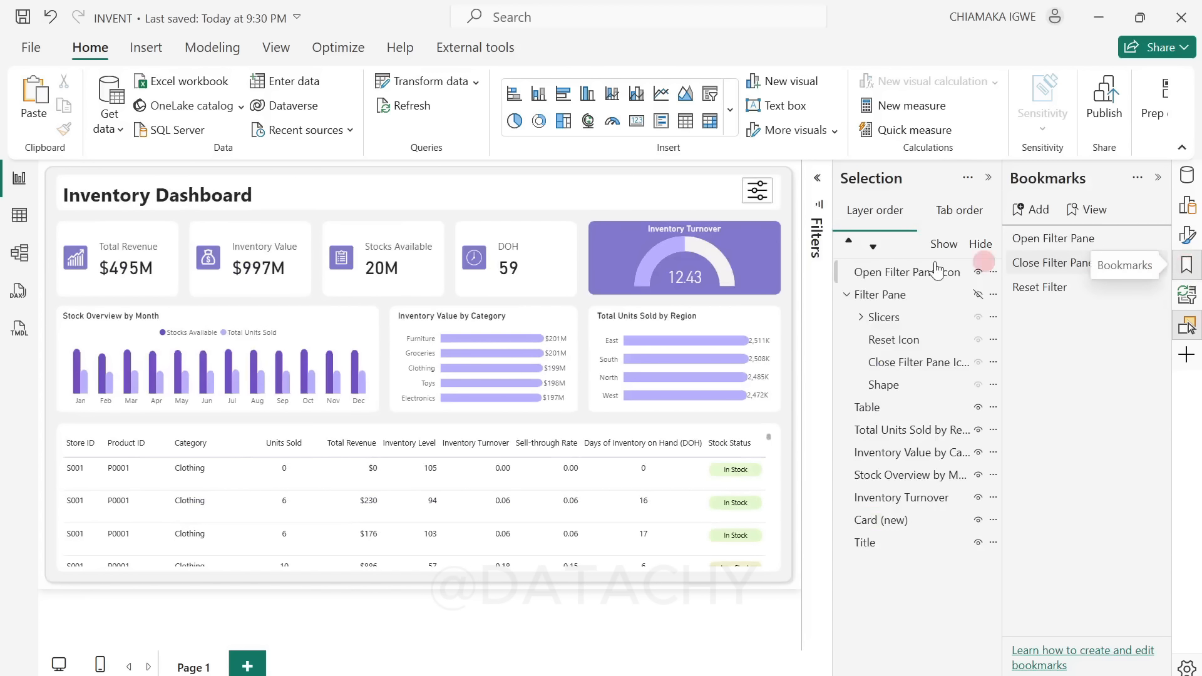
left_click(1155, 263)
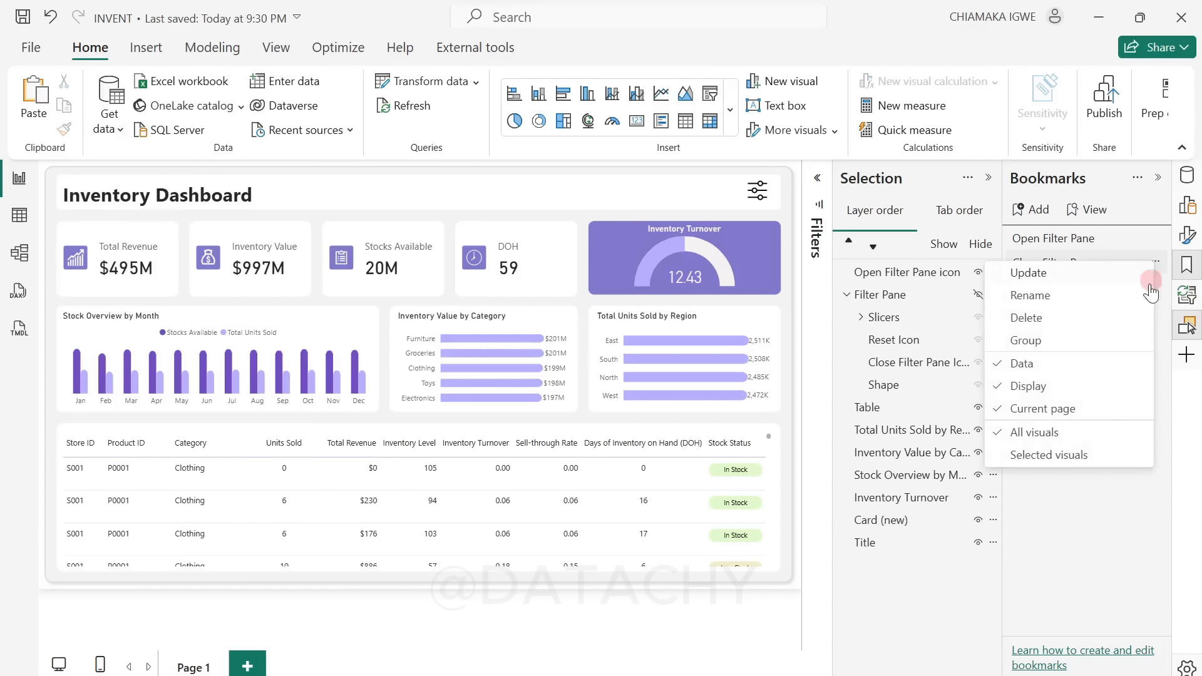
left_click(1000, 364)
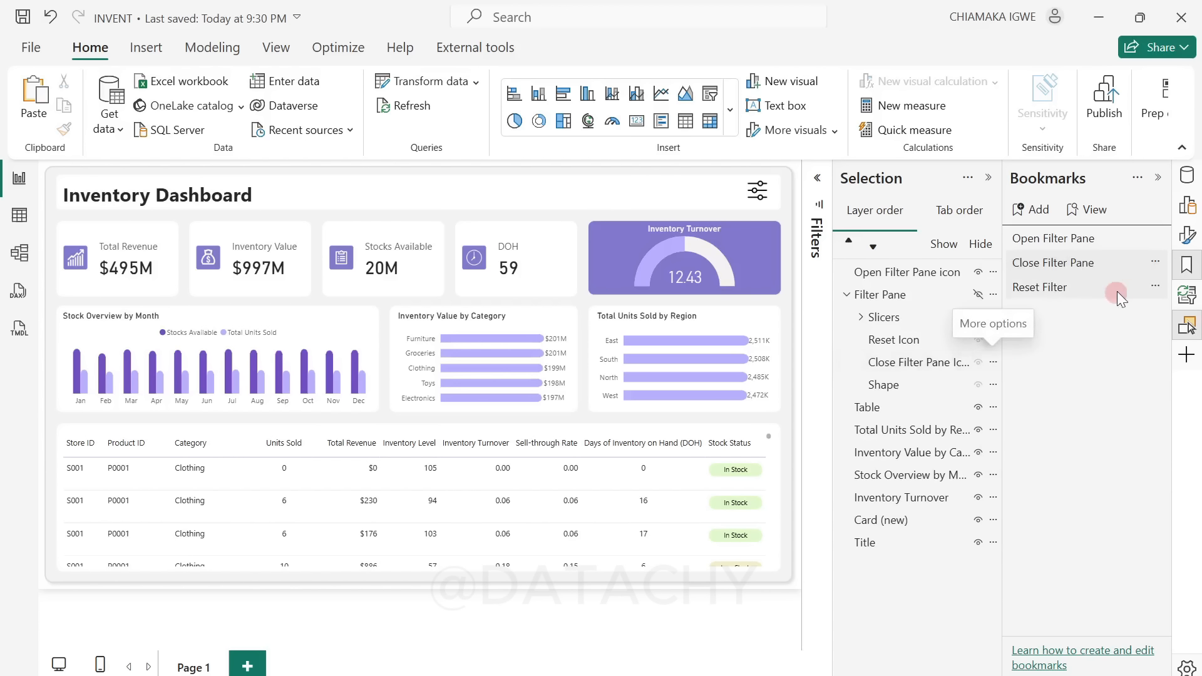
left_click(1155, 239)
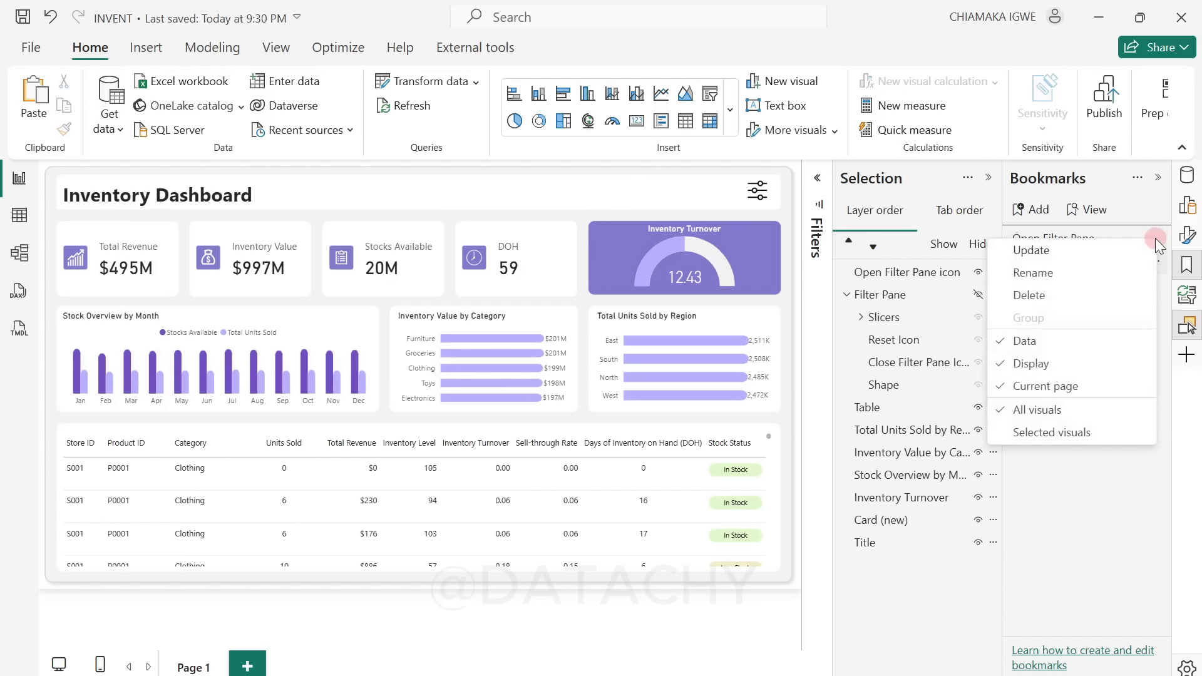
left_click(999, 344)
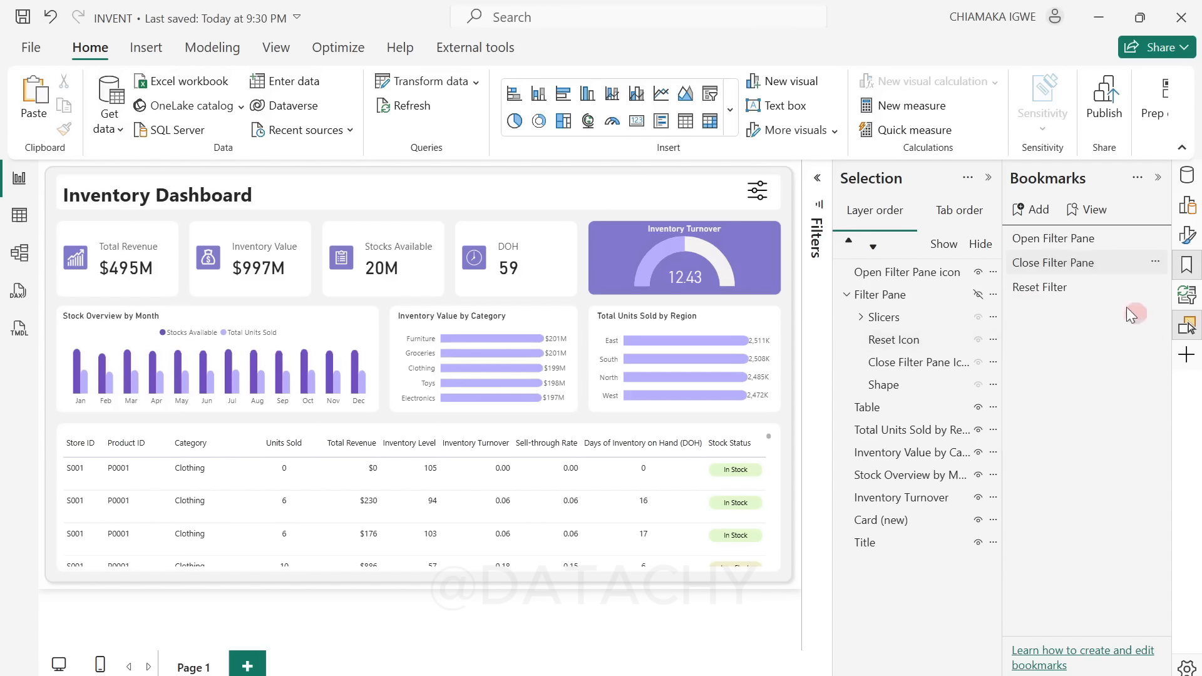
left_click(1157, 178)
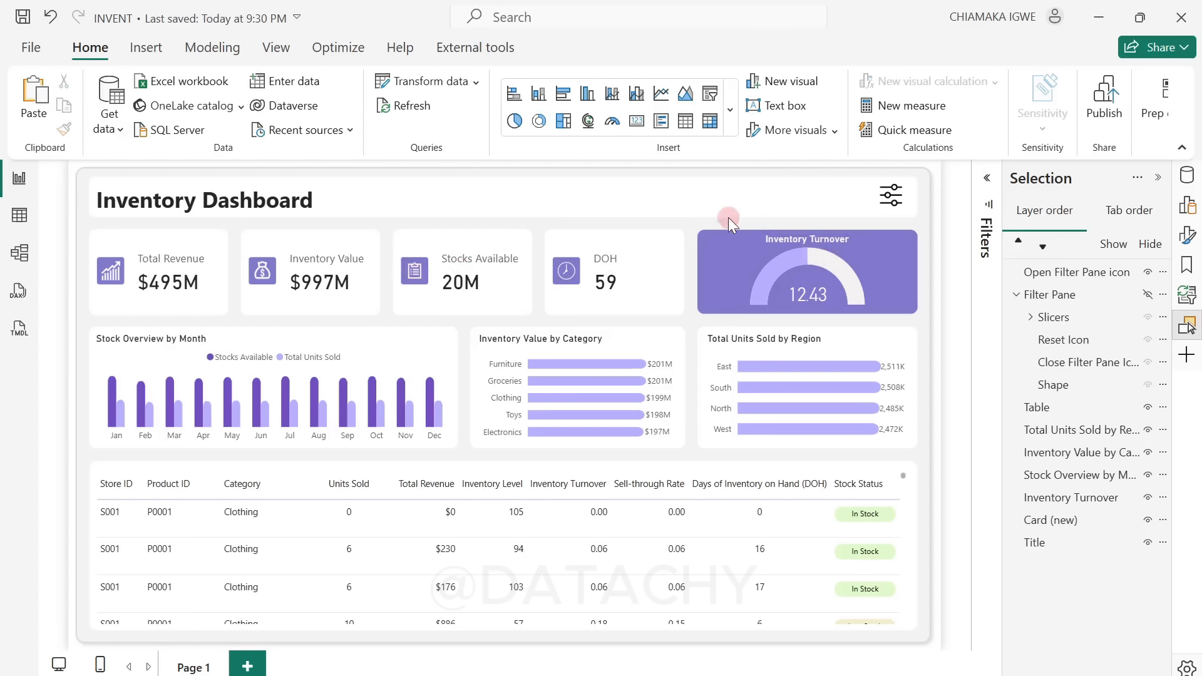
Step: Filter the dashboard to Store ID S002 from the filter pane, and close and reopen the pane with its icons
left_click(898, 201, "ctrl")
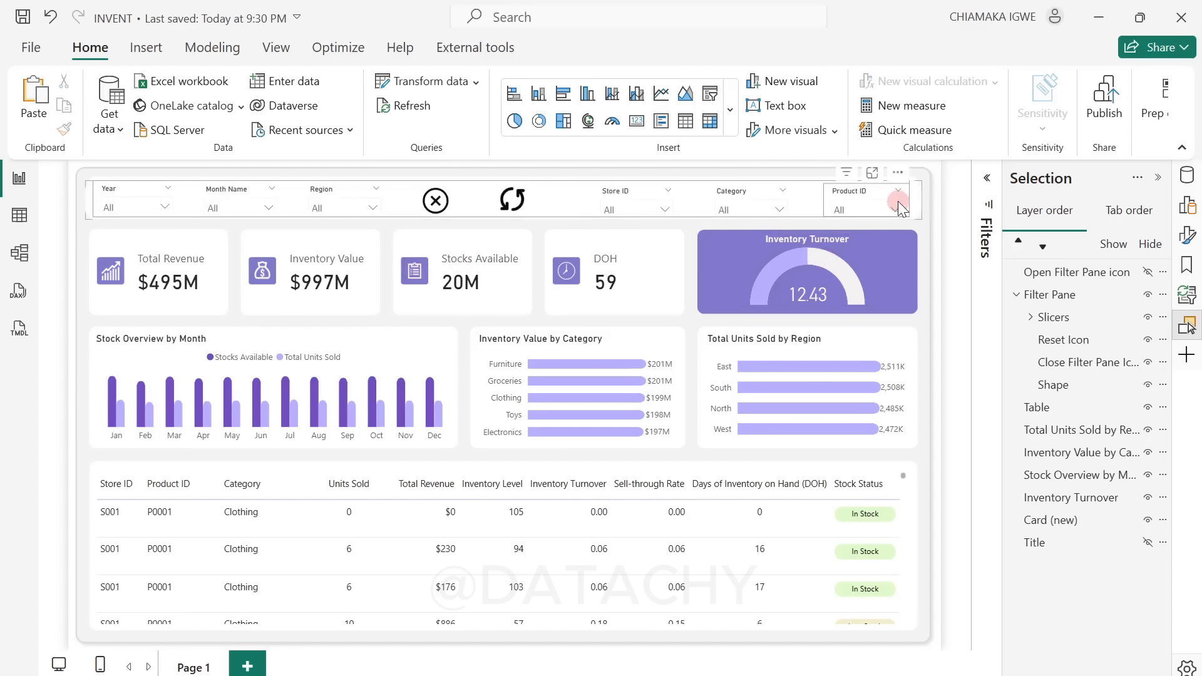
left_click(628, 211)
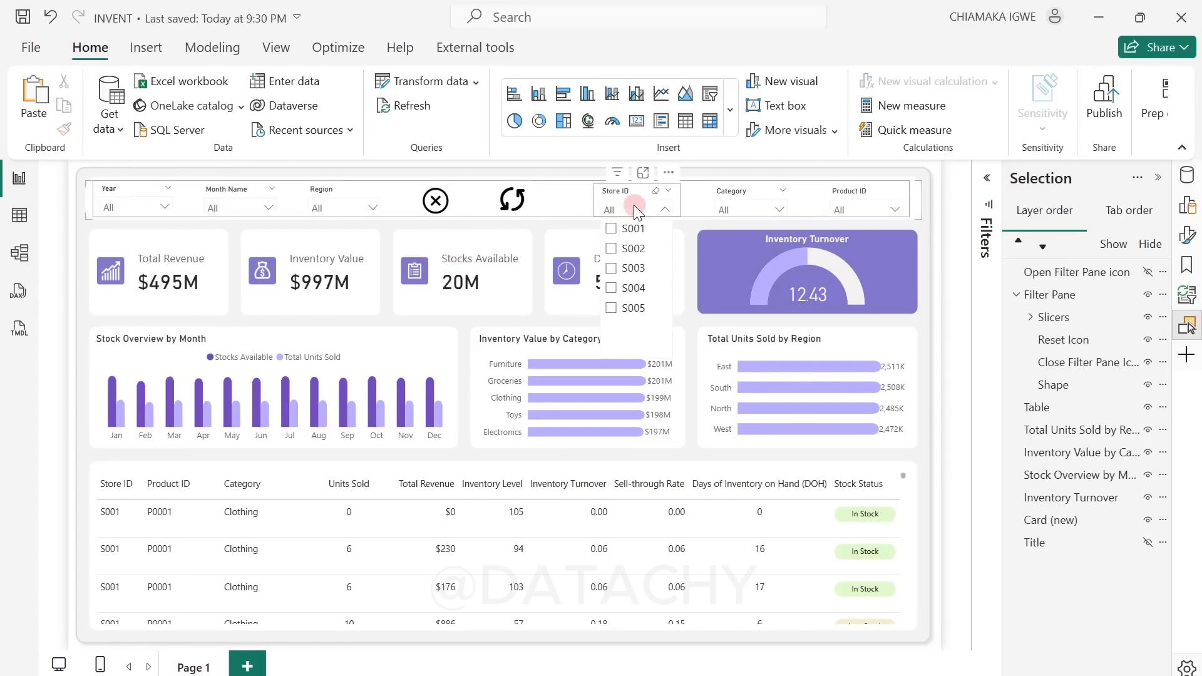
left_click(611, 249)
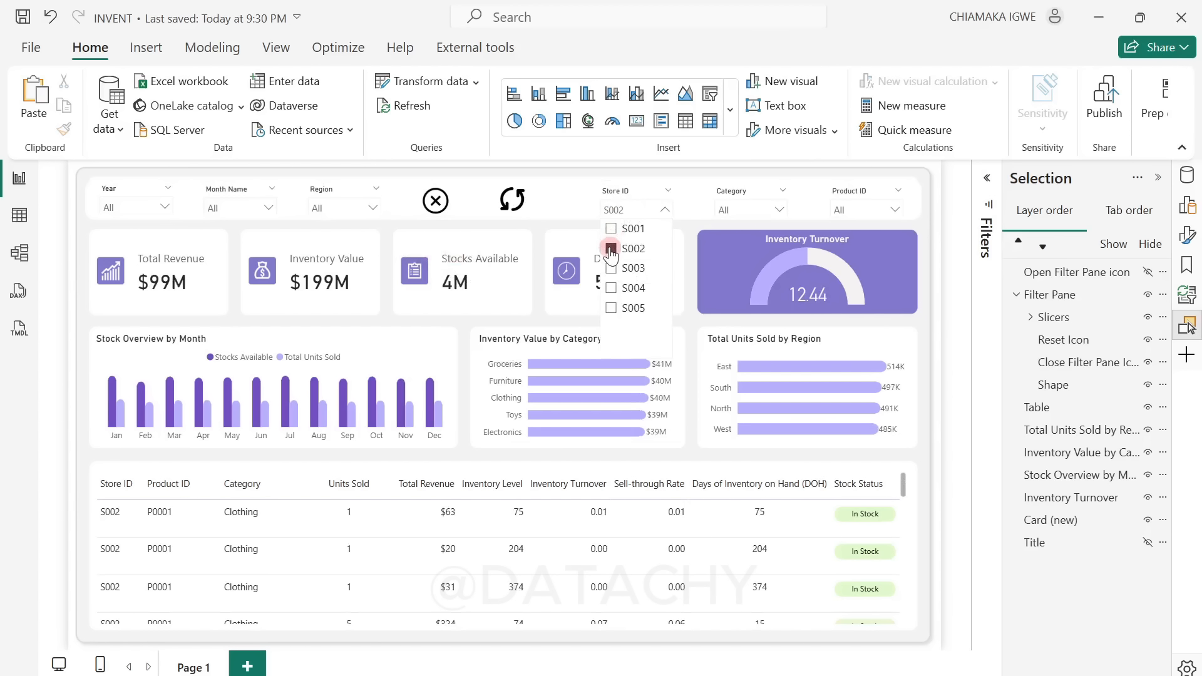
left_click(436, 200, "ctrl")
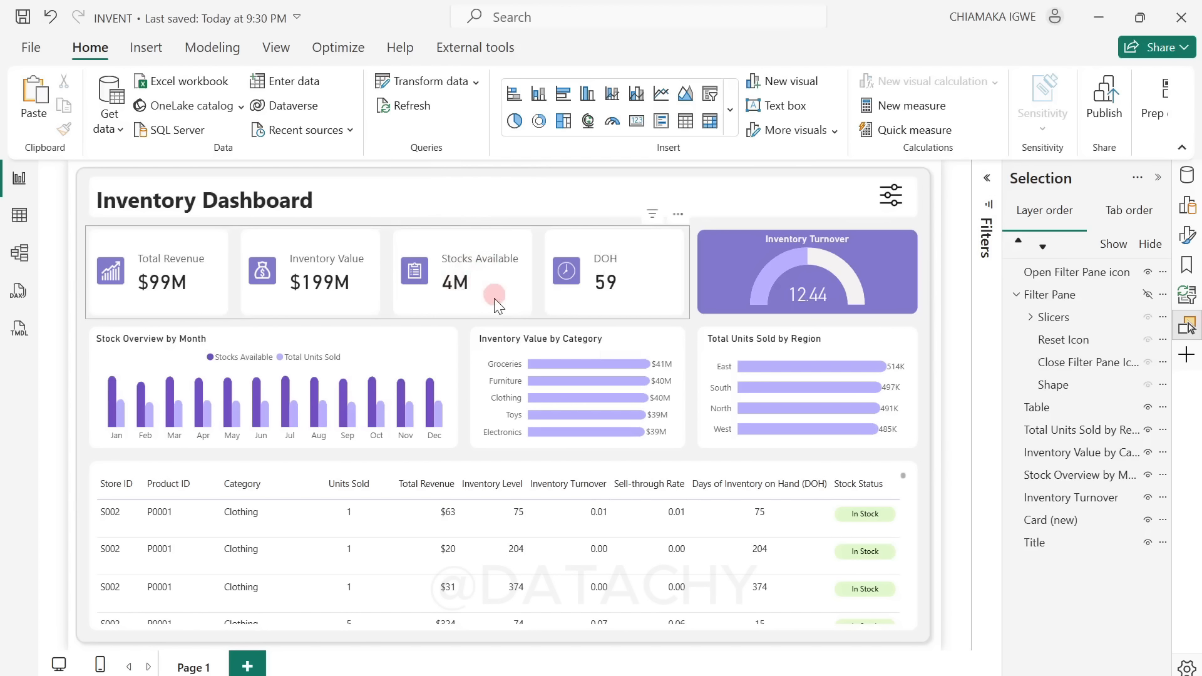
left_click(875, 194)
left_click(889, 194, "ctrl")
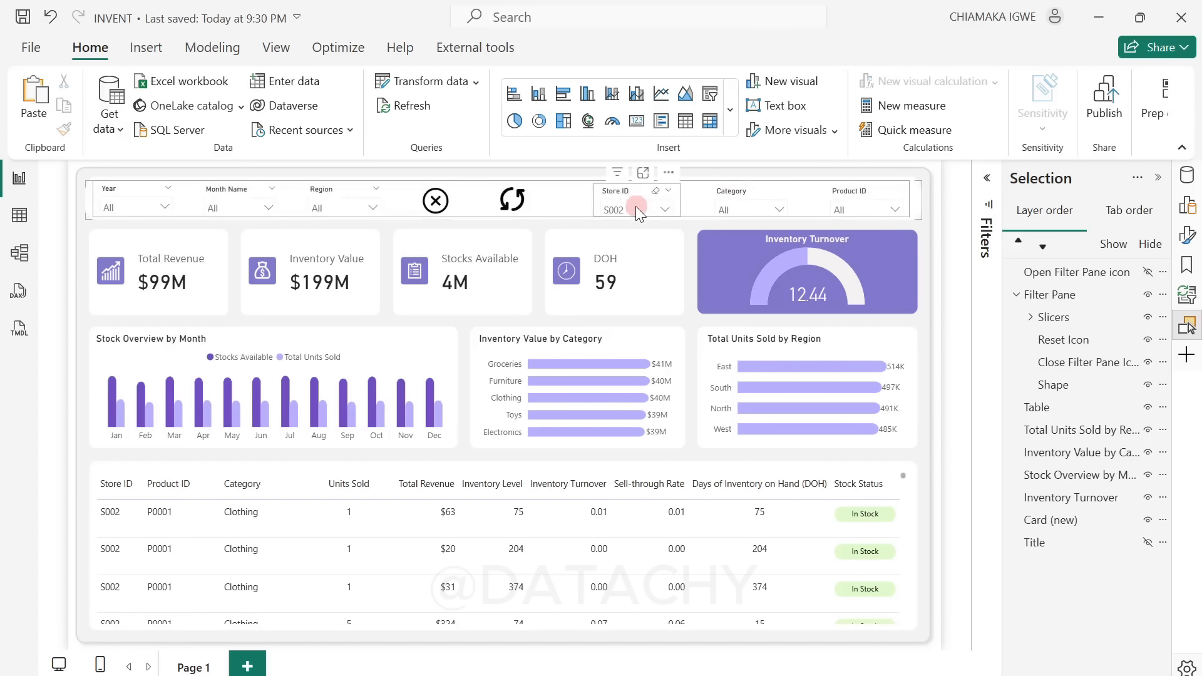
Step: Reset all slicers with the reset icon and close the filter pane
left_click(515, 204)
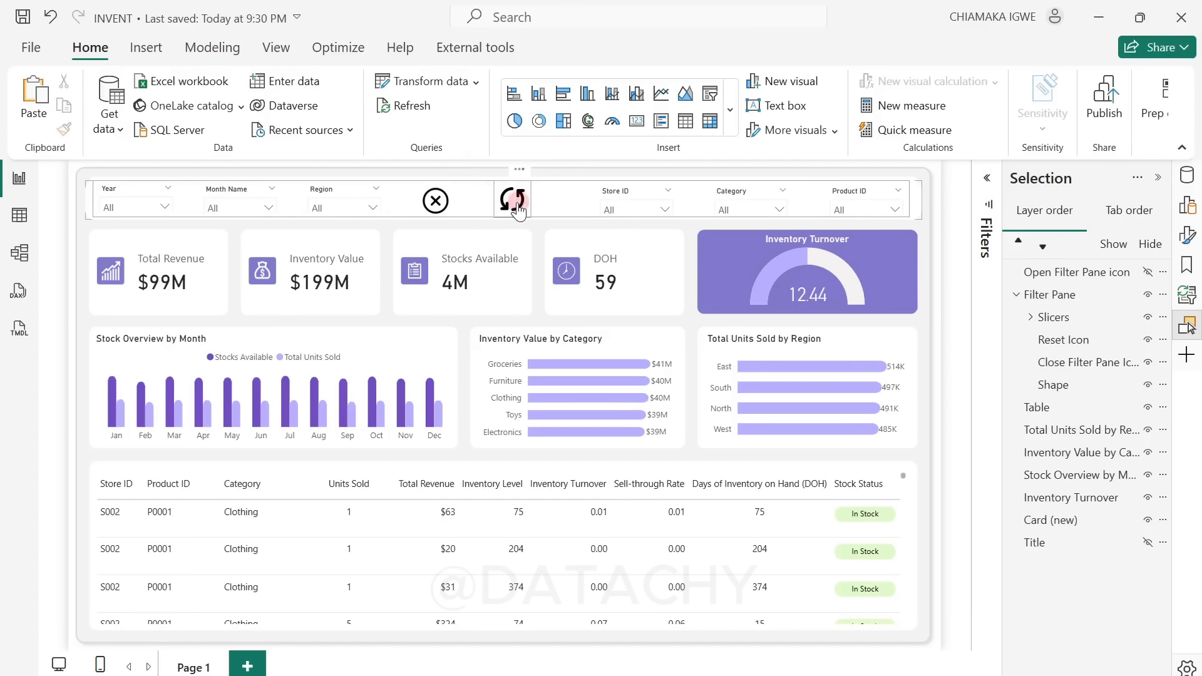
left_click(517, 208, "ctrl")
left_click(943, 239)
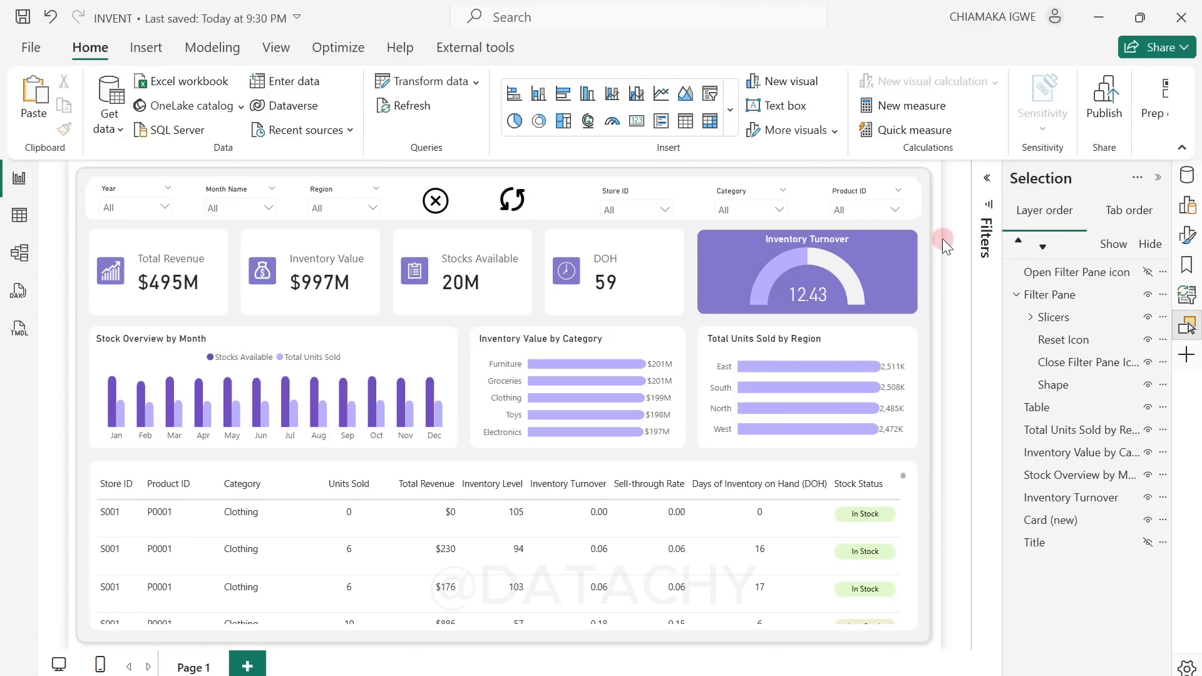
left_click(438, 203)
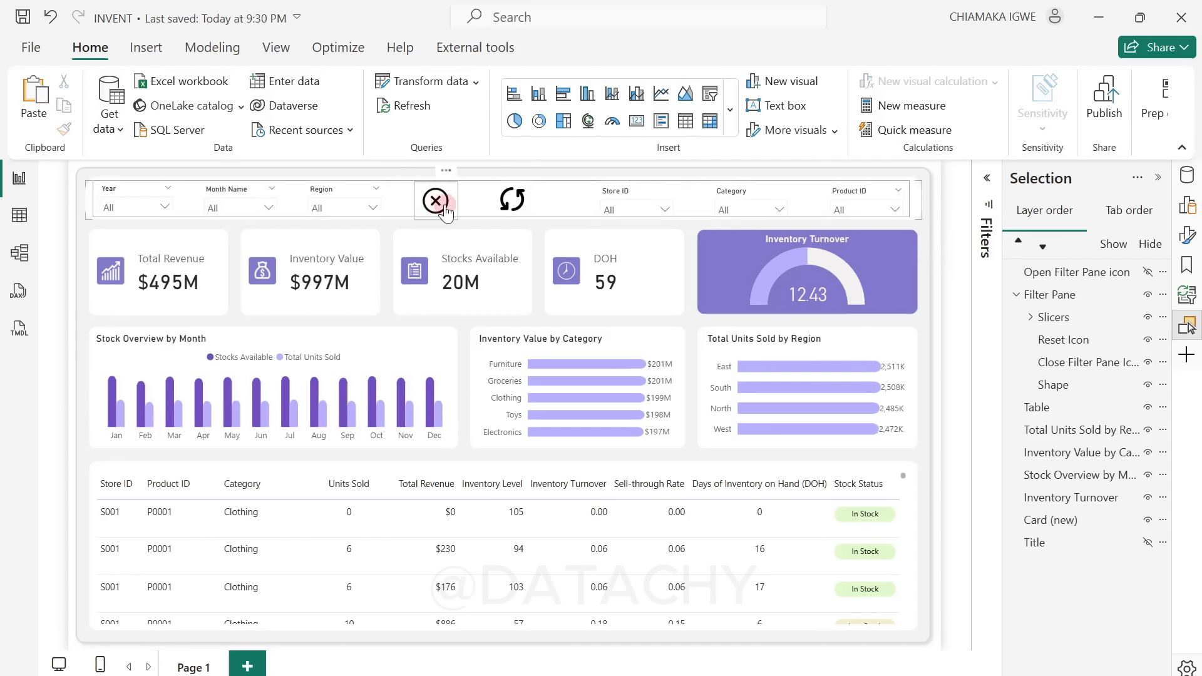
left_click(444, 207, "ctrl")
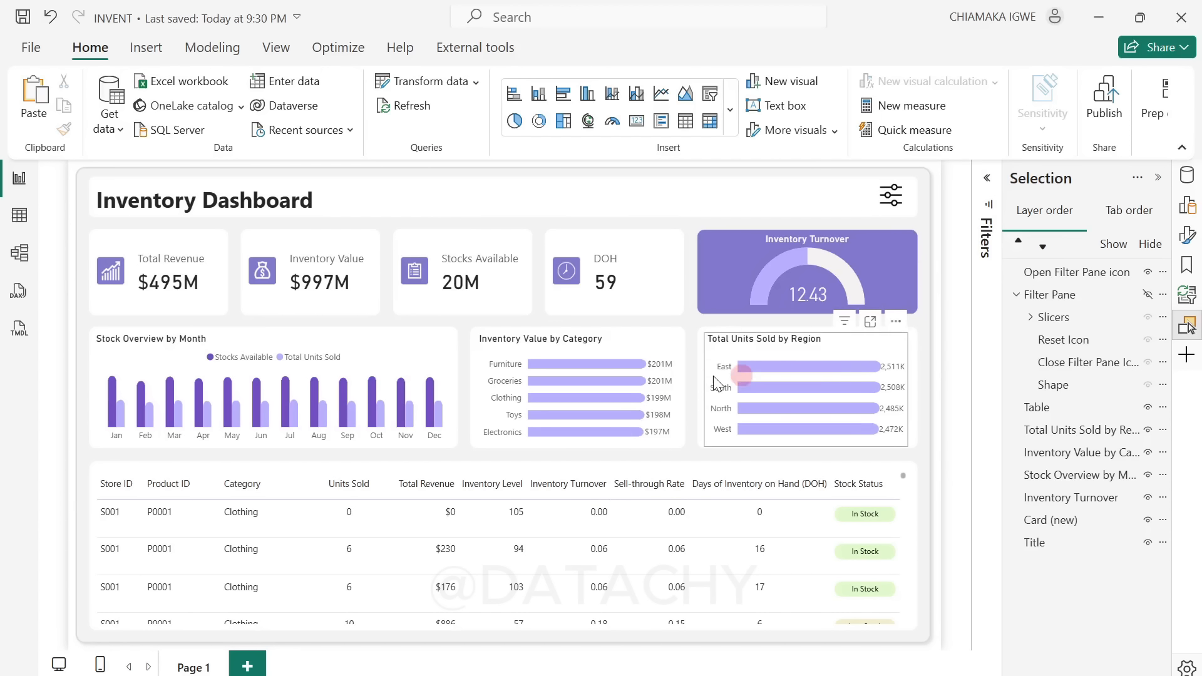